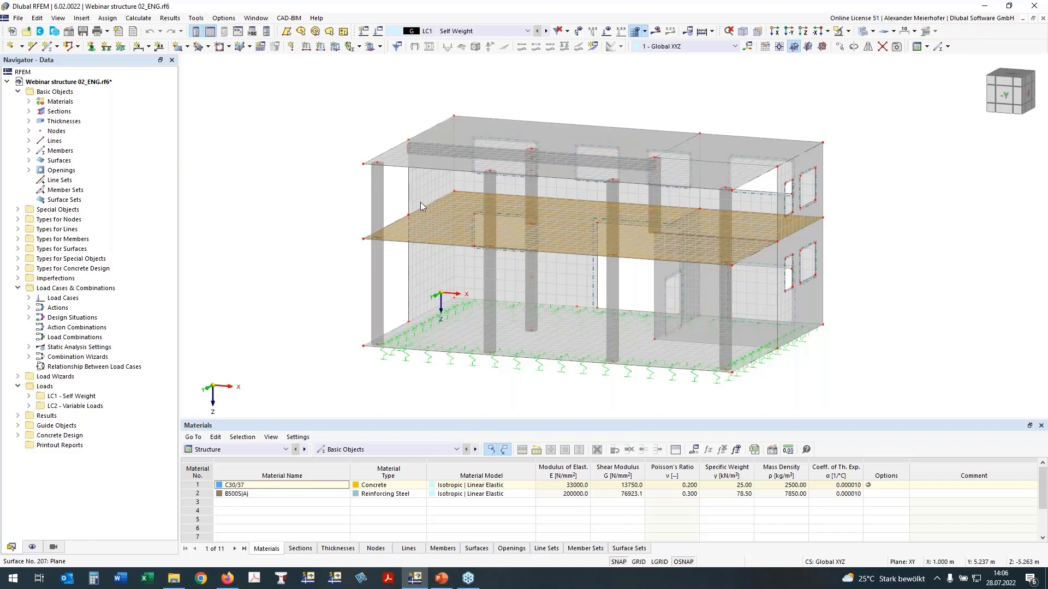
pyautogui.keyDown('ctrl'); pyautogui.moveTo(315, 199); pyautogui.dragTo(371, 198, button='middle'); pyautogui.keyUp('ctrl')
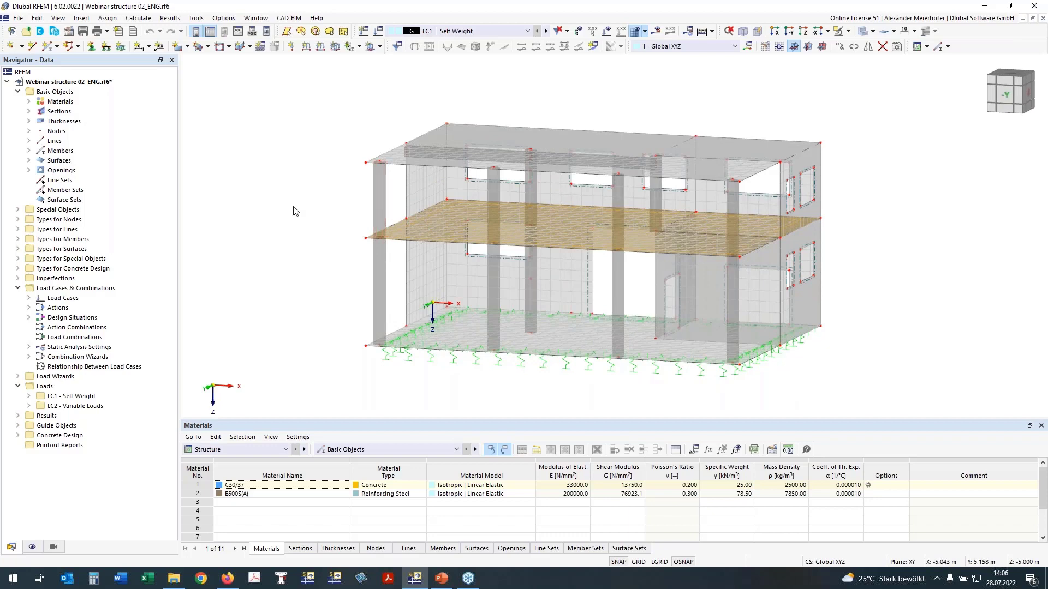
pyautogui.moveTo(294, 208)
pyautogui.keyDown('ctrl'); pyautogui.mouseDown(button='middle')
pyautogui.moveTo(307, 207)
pyautogui.moveTo(299, 211)
pyautogui.mouseUp(button='middle'); pyautogui.keyUp('ctrl')
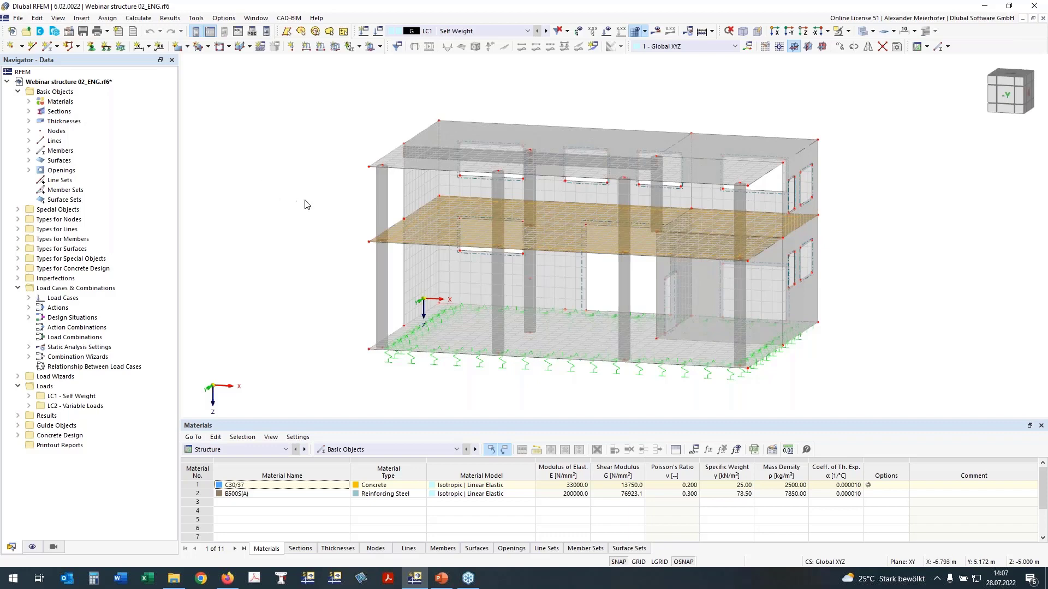
pyautogui.keyDown('ctrl'); pyautogui.moveTo(274, 204); pyautogui.dragTo(284, 210, button='middle'); pyautogui.keyUp('ctrl')
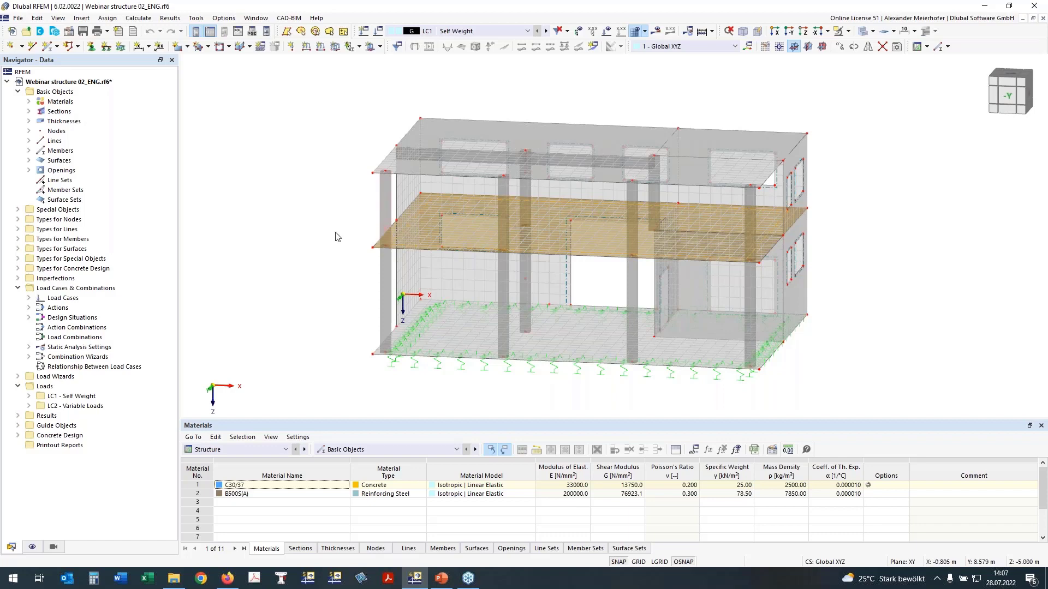
pyautogui.moveTo(303, 234); pyautogui.dragTo(363, 253, button='middle')
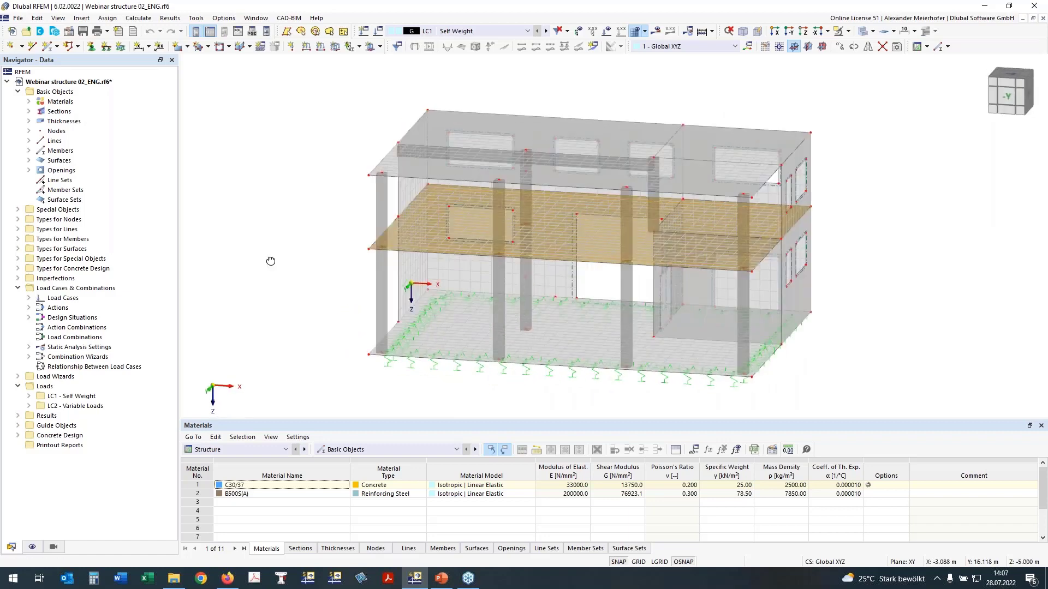
pyautogui.moveTo(270, 262); pyautogui.dragTo(279, 225, button='middle')
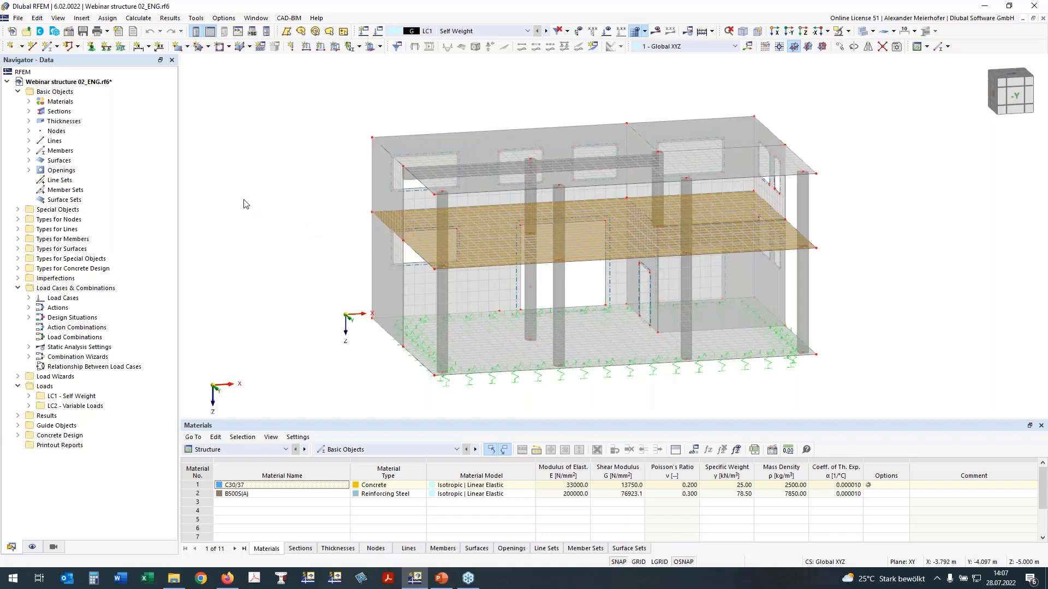
# Review the model's materials and highlight the members that use the R_M1 450/450 and R_M1 450/500 sections.
pyautogui.click(29, 101)
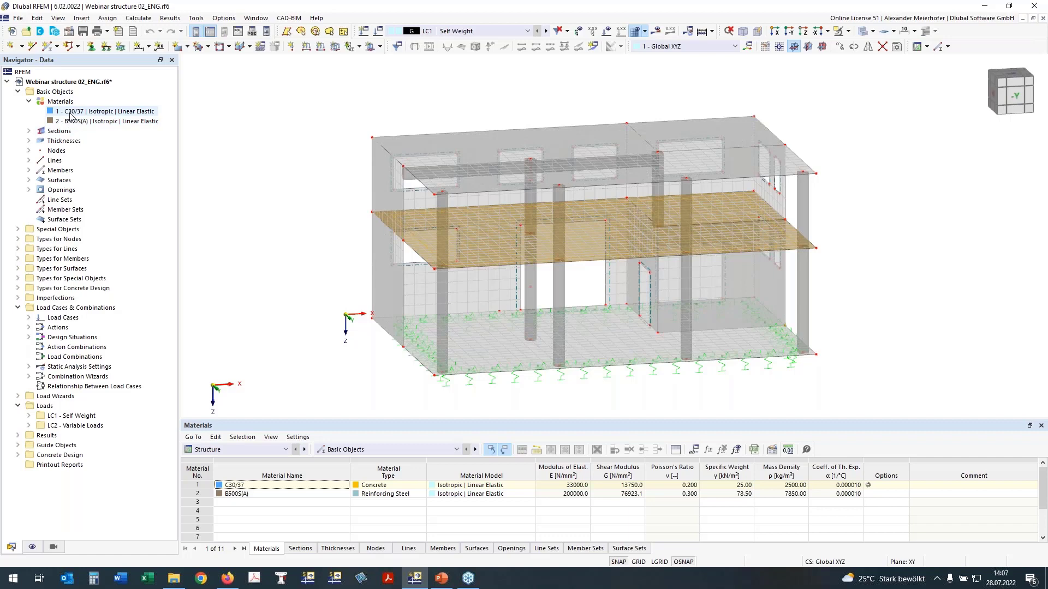
pyautogui.click(29, 131)
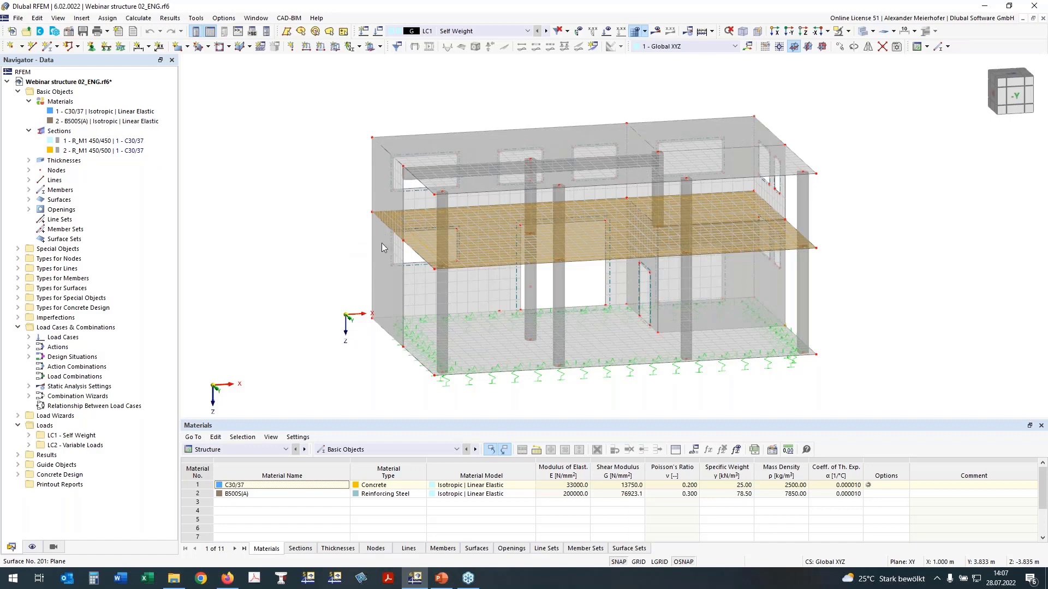
pyautogui.click(96, 142)
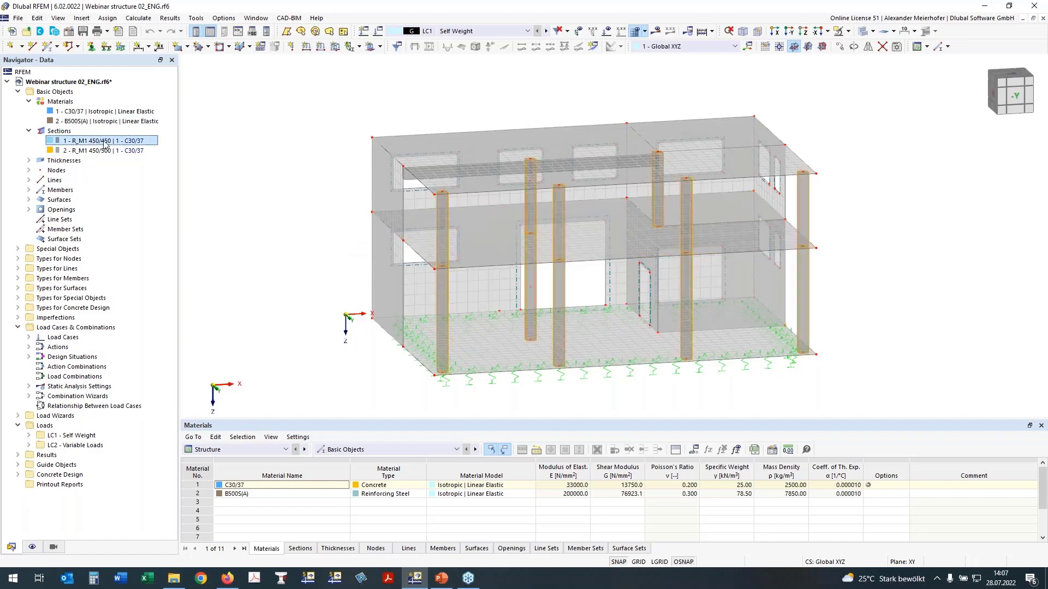
pyautogui.click(62, 152)
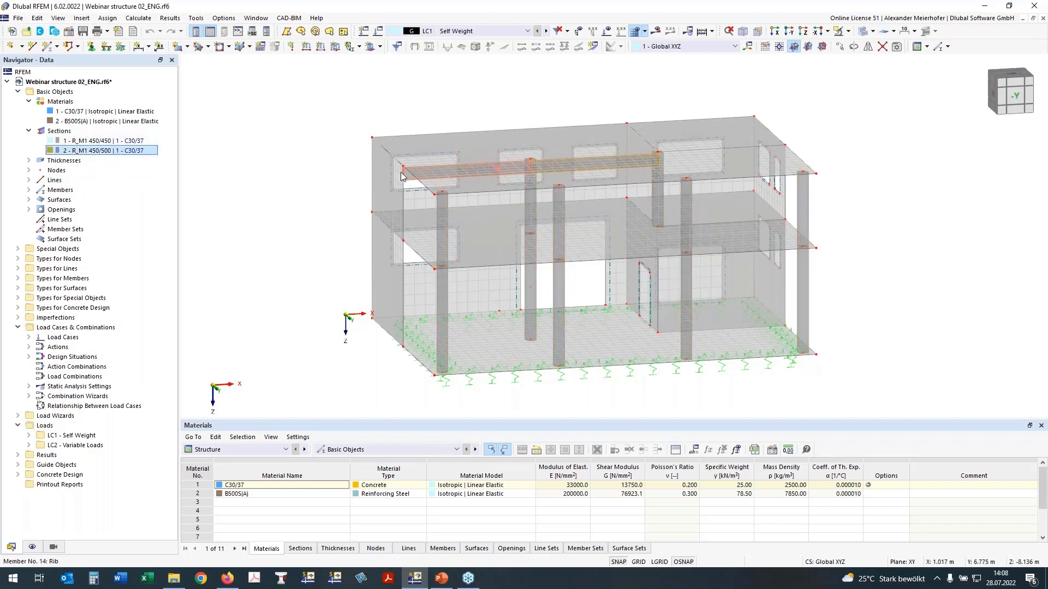
pyautogui.keyDown('ctrl'); pyautogui.moveTo(257, 196); pyautogui.dragTo(454, 206, button='middle'); pyautogui.keyUp('ctrl')
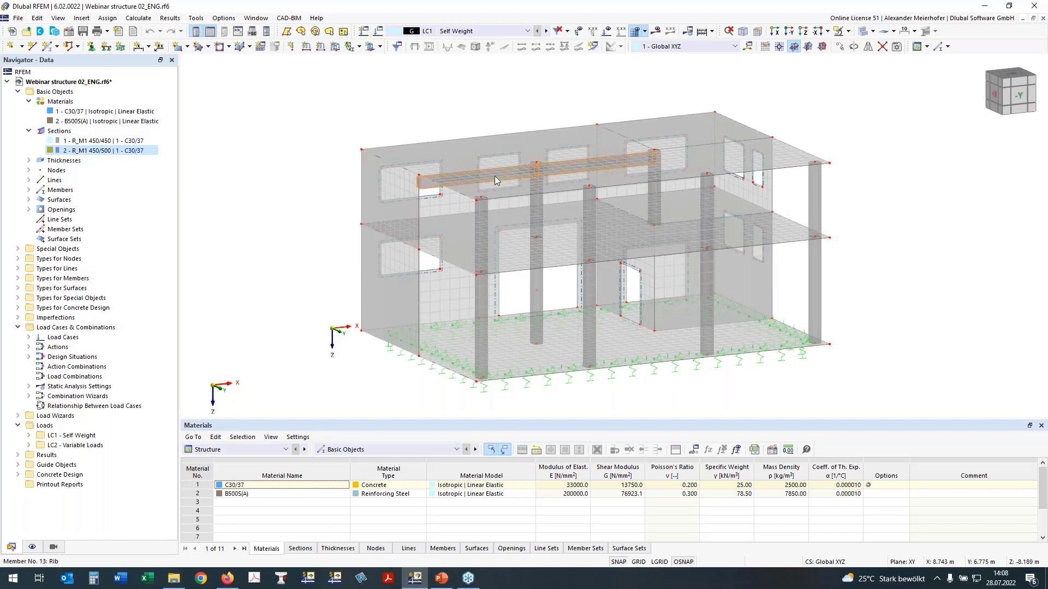
# Highlight the surfaces that use the 250 mm, 240 mm and 300 mm uniform thicknesses, and clear the selection.
pyautogui.click(29, 160)
pyautogui.click(75, 170)
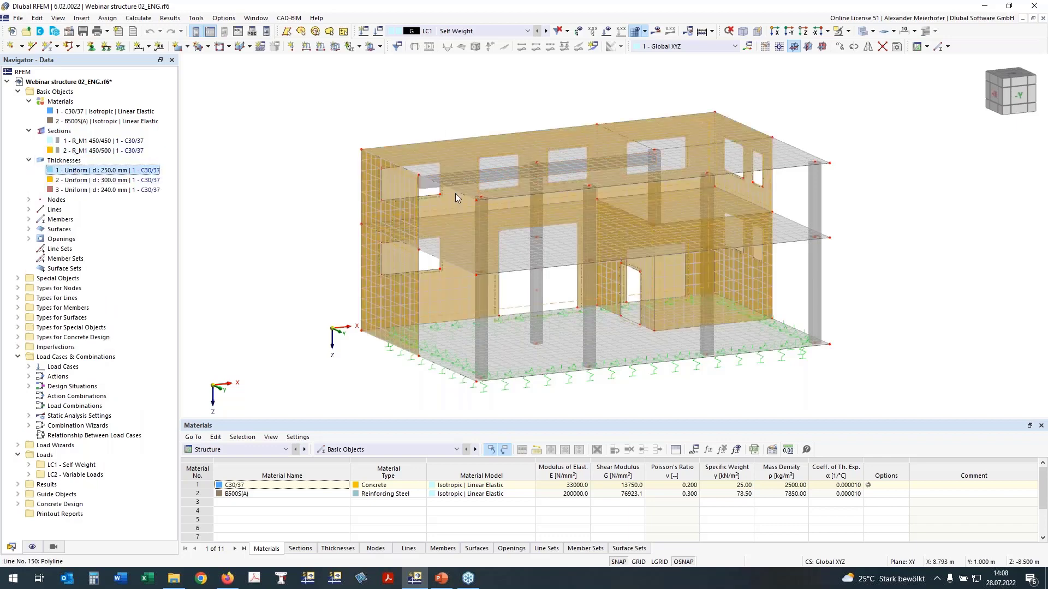
pyautogui.press('Down')
pyautogui.press('Down')
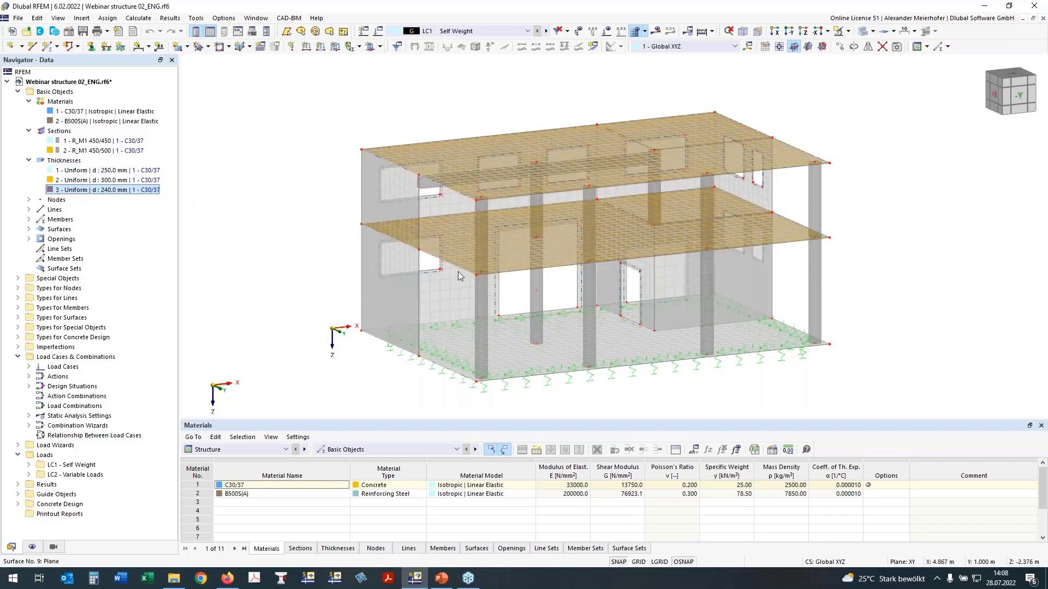
pyautogui.click(75, 181)
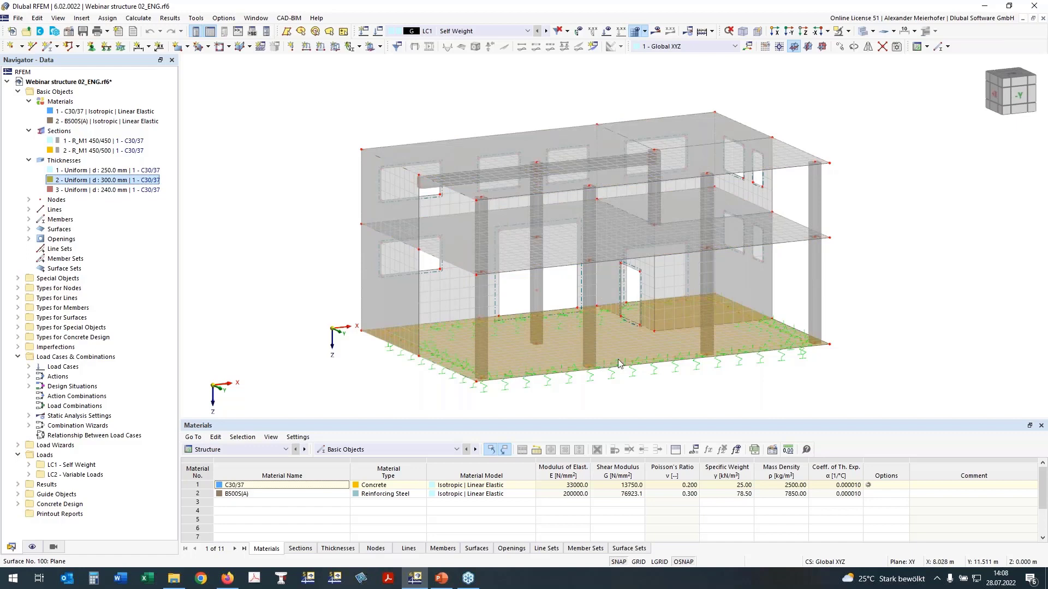
pyautogui.click(320, 326)
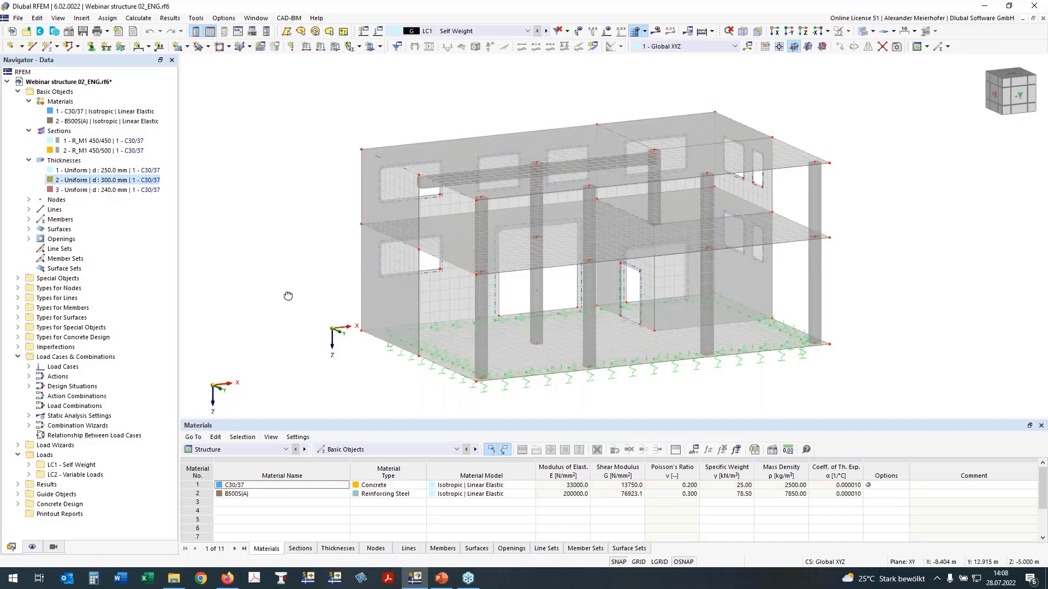
# Examine the building from several angles, including a close view of the corner column's connection to the slabs.
pyautogui.keyDown('ctrl'); pyautogui.moveTo(288, 296); pyautogui.dragTo(245, 297, button='middle'); pyautogui.keyUp('ctrl')
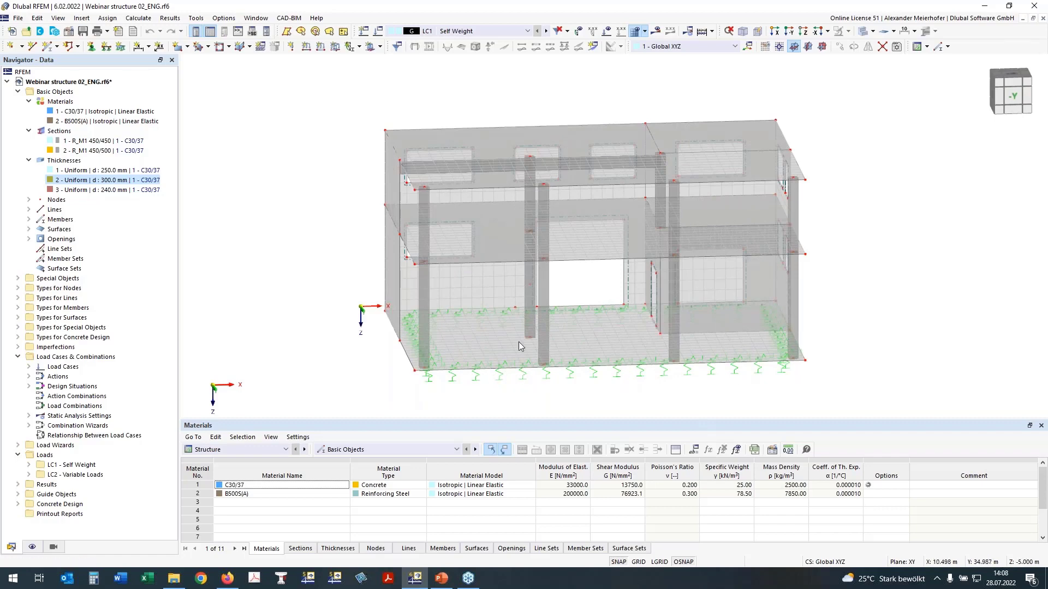
pyautogui.keyDown('ctrl'); pyautogui.moveTo(303, 278); pyautogui.dragTo(358, 288, button='middle'); pyautogui.keyUp('ctrl')
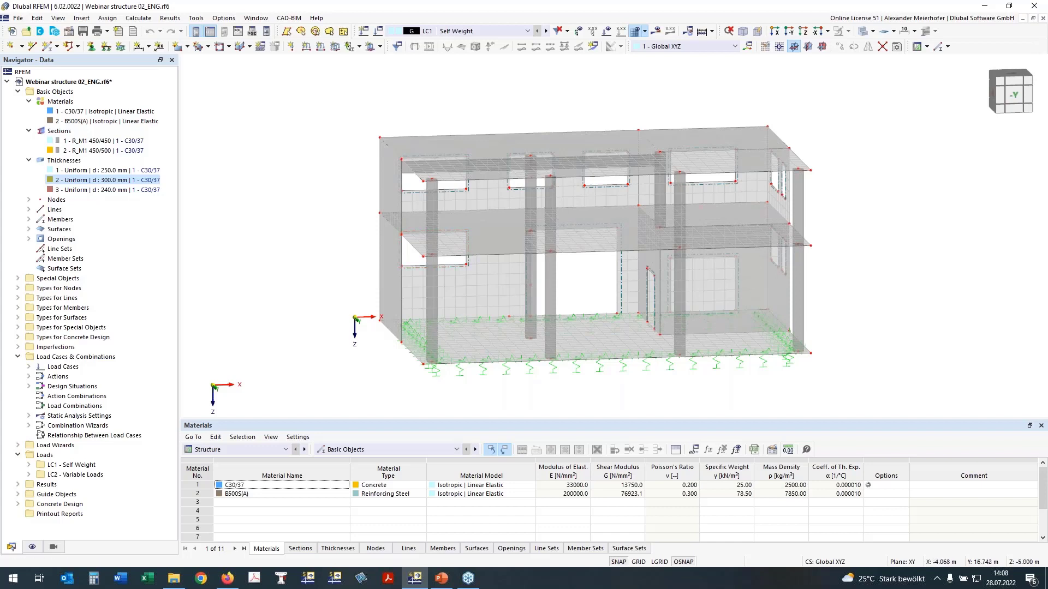
pyautogui.moveTo(378, 277); pyautogui.dragTo(321, 266, button='right')
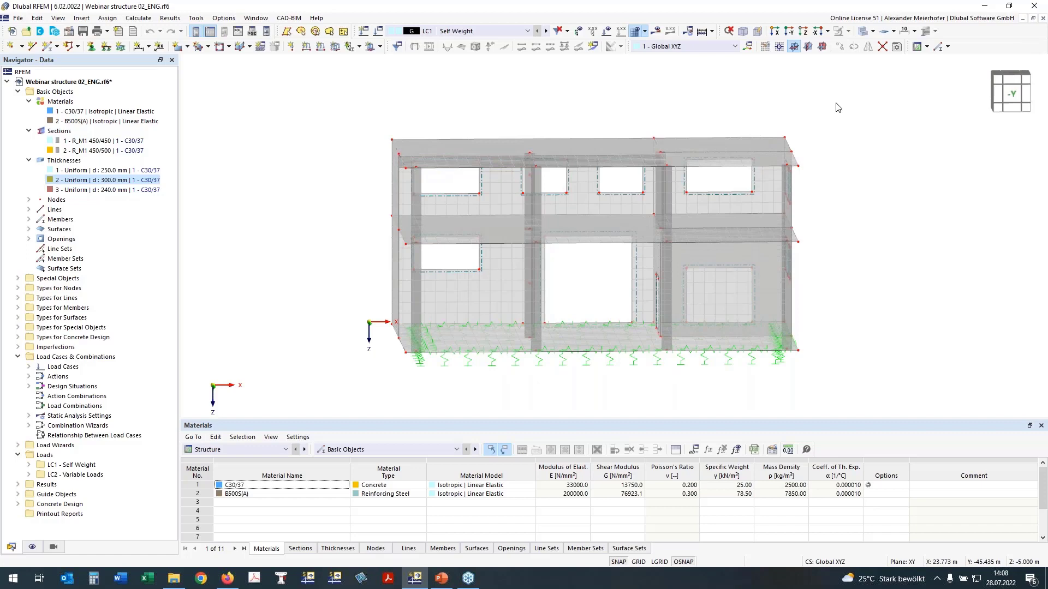
pyautogui.moveTo(785, 165); pyautogui.dragTo(769, 188, button='middle')
pyautogui.moveTo(720, 154); pyautogui.dragTo(707, 167, button='middle')
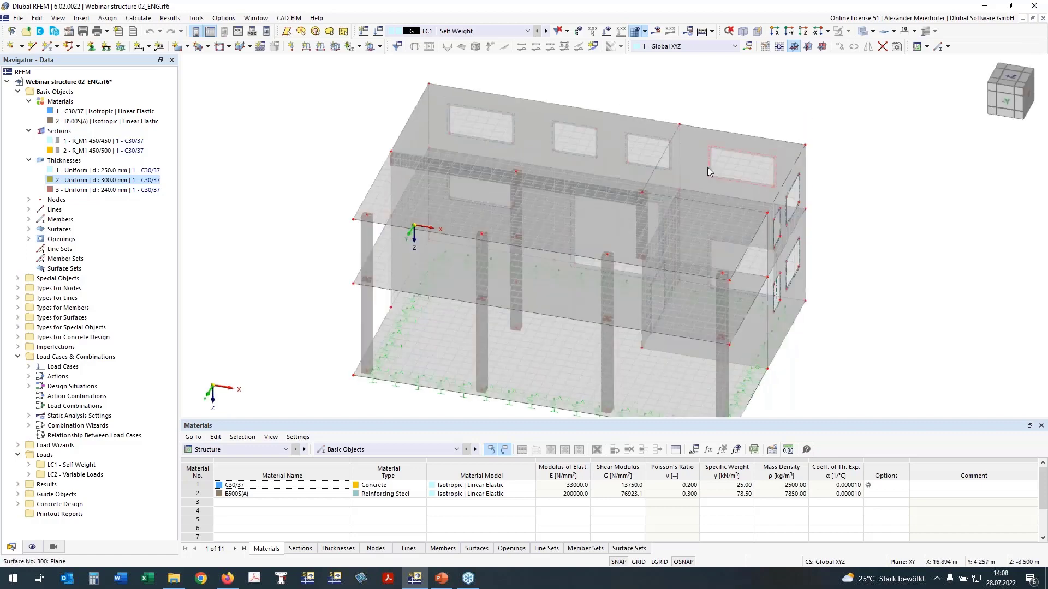
pyautogui.scroll(3, 364, 218)
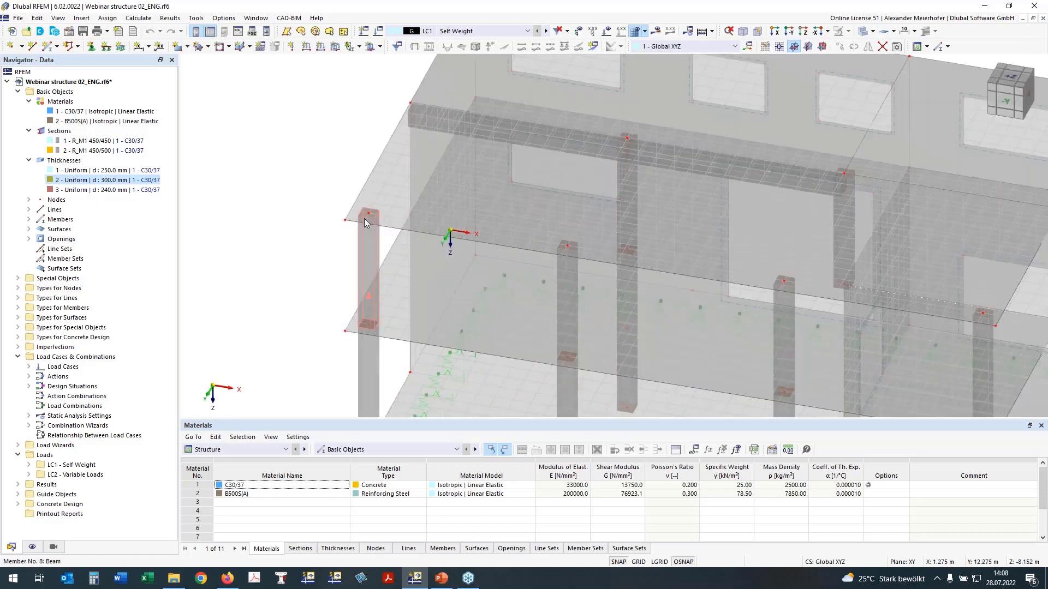
pyautogui.scroll(1, 365, 218)
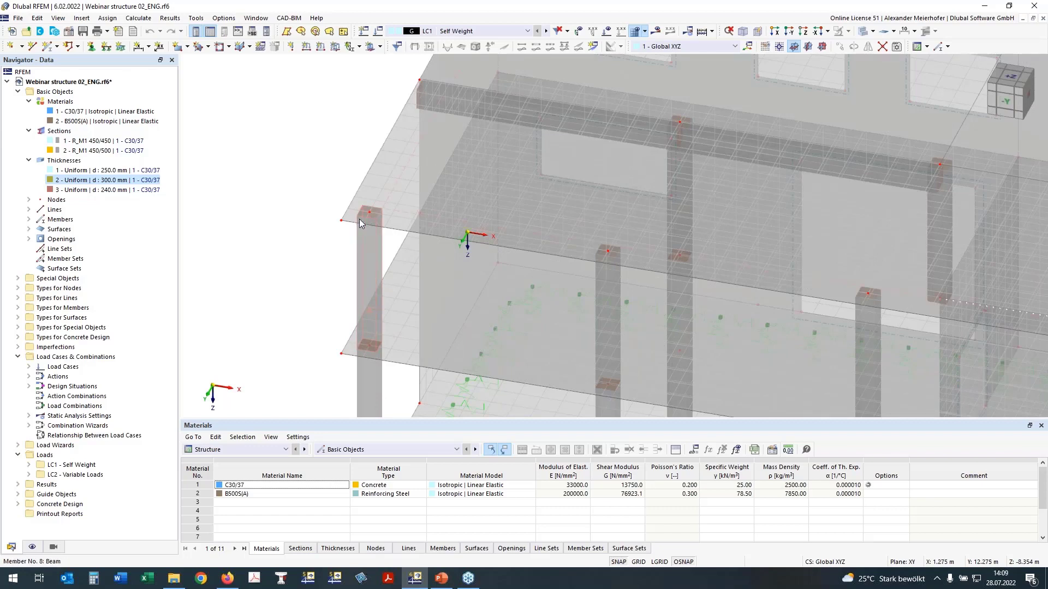
pyautogui.click(1011, 77)
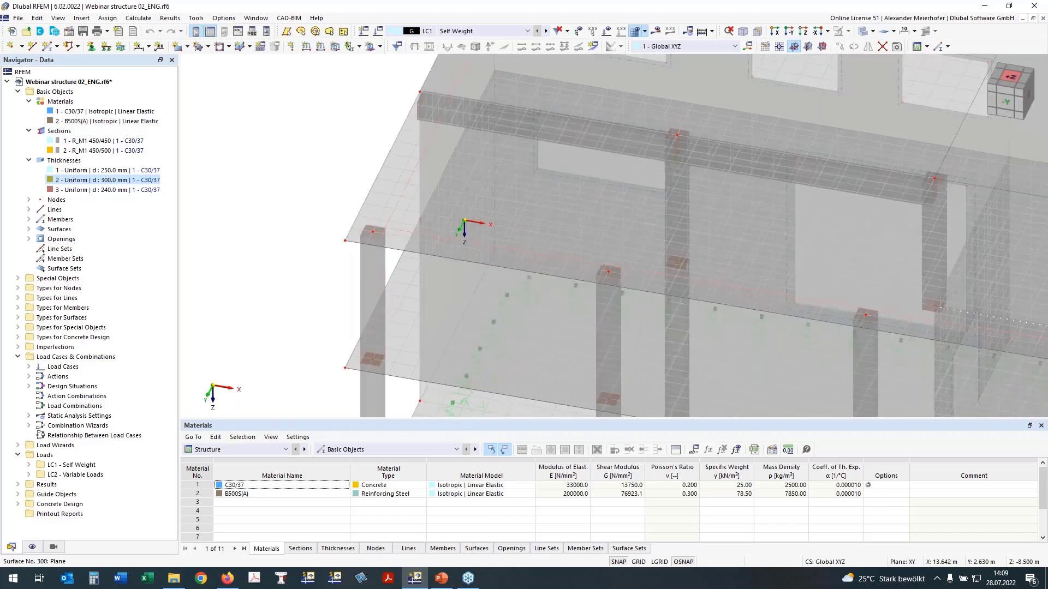
pyautogui.moveTo(1013, 80); pyautogui.dragTo(1012, 85)
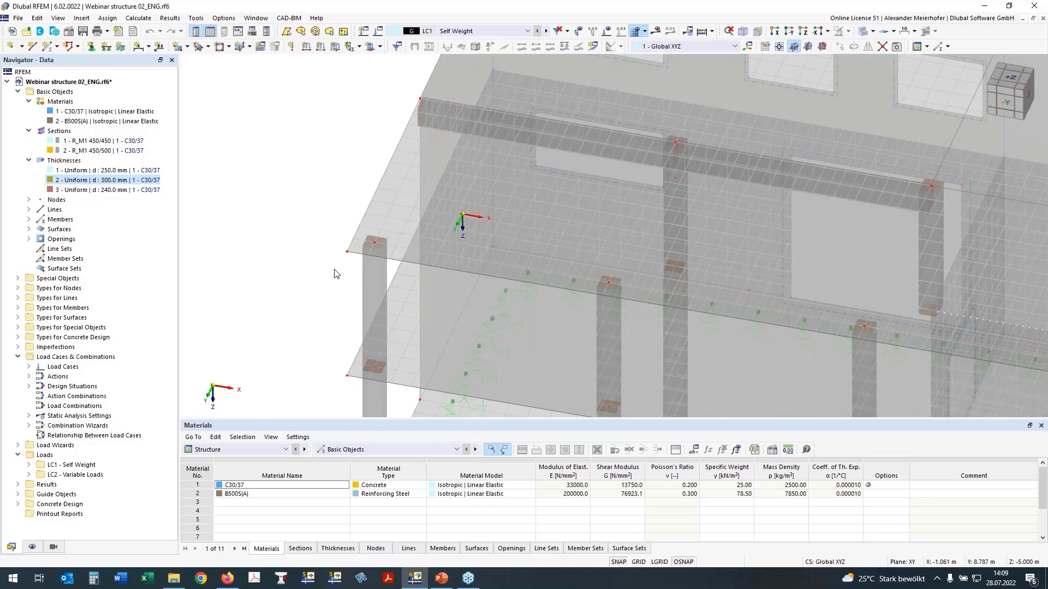
pyautogui.scroll(-3, 284, 203)
pyautogui.keyDown('ctrl'); pyautogui.moveTo(284, 203); pyautogui.dragTo(840, 22, button='middle'); pyautogui.keyUp('ctrl')
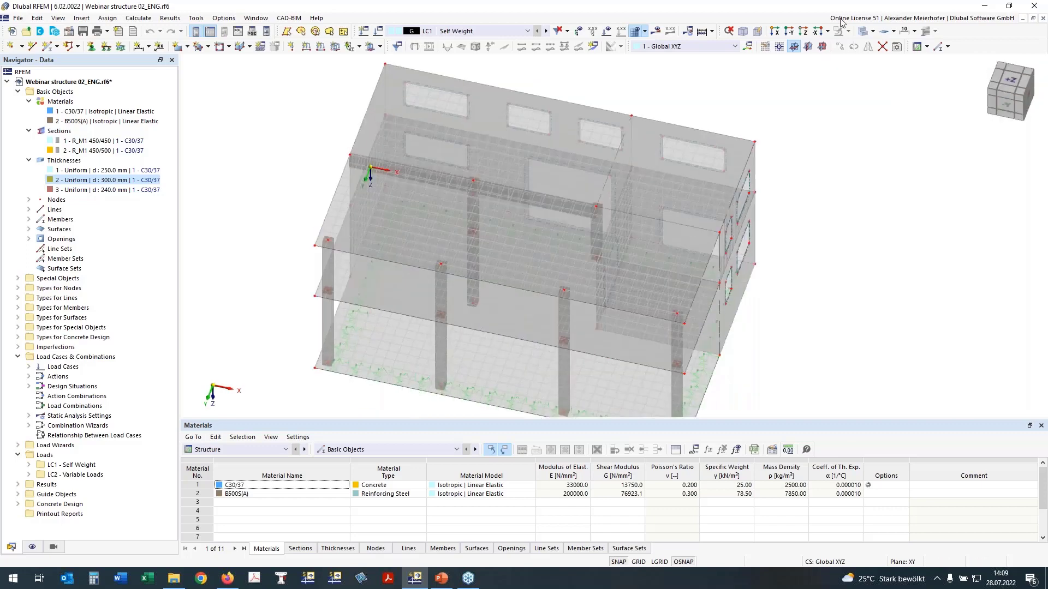
# Create a circular nodal mesh refinement with radius 1.000 m, inner target FE length 0.150 m and combined FE length arrangement.
pyautogui.click(805, 32)
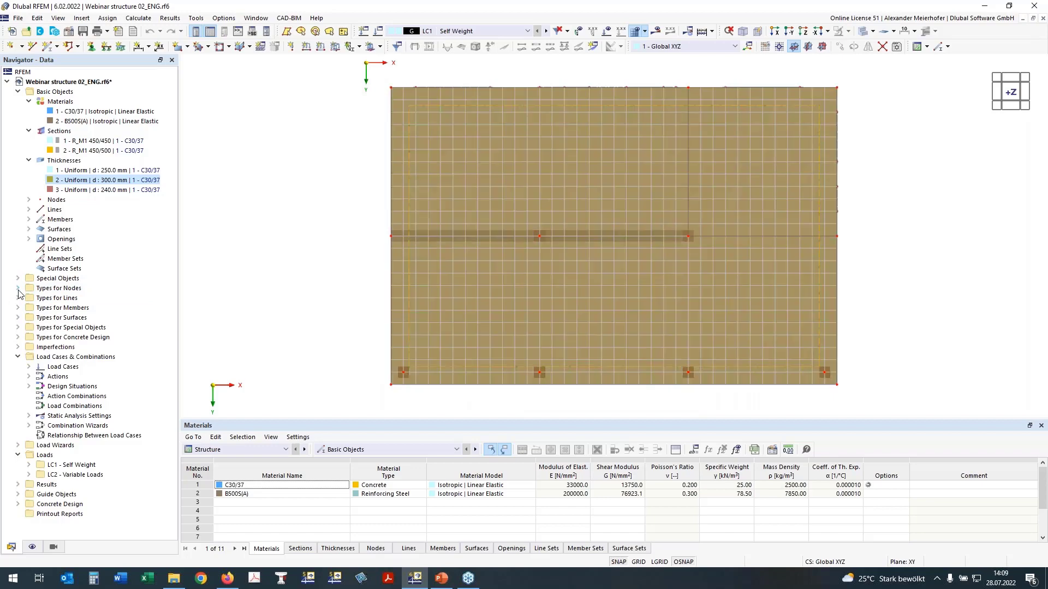
pyautogui.click(18, 288)
pyautogui.doubleClick(43, 309)
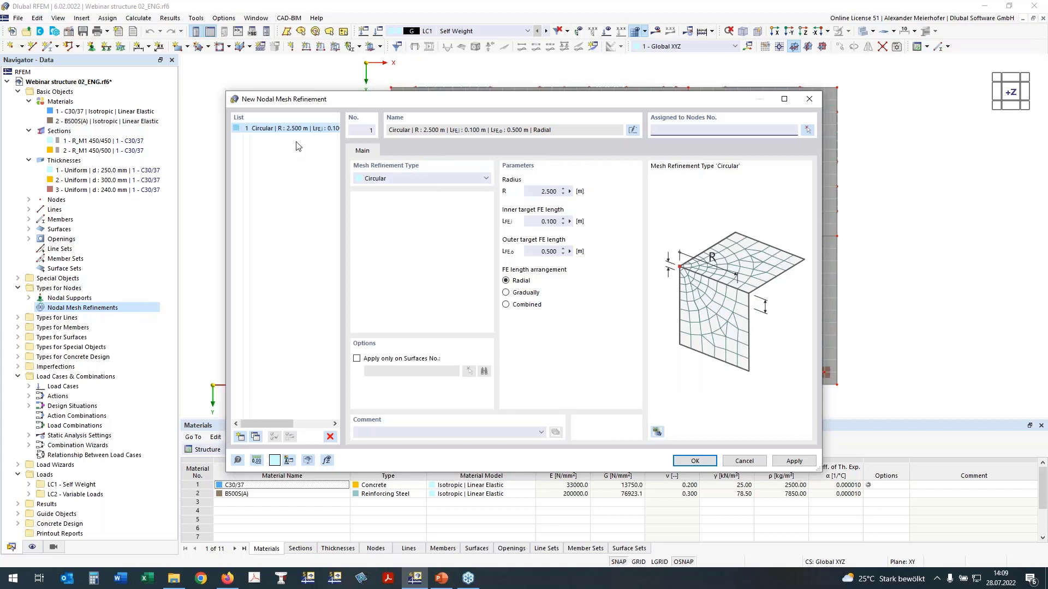
pyautogui.moveTo(525, 192); pyautogui.dragTo(579, 193)
pyautogui.write('1')
pyautogui.click(542, 251)
pyautogui.click(552, 221)
pyautogui.press('Delete')
pyautogui.write('5')
pyautogui.click(506, 305)
# Assign the circular mesh refinement to the nodes along the outer column row and the middle beam row in plan.
pyautogui.click(809, 131)
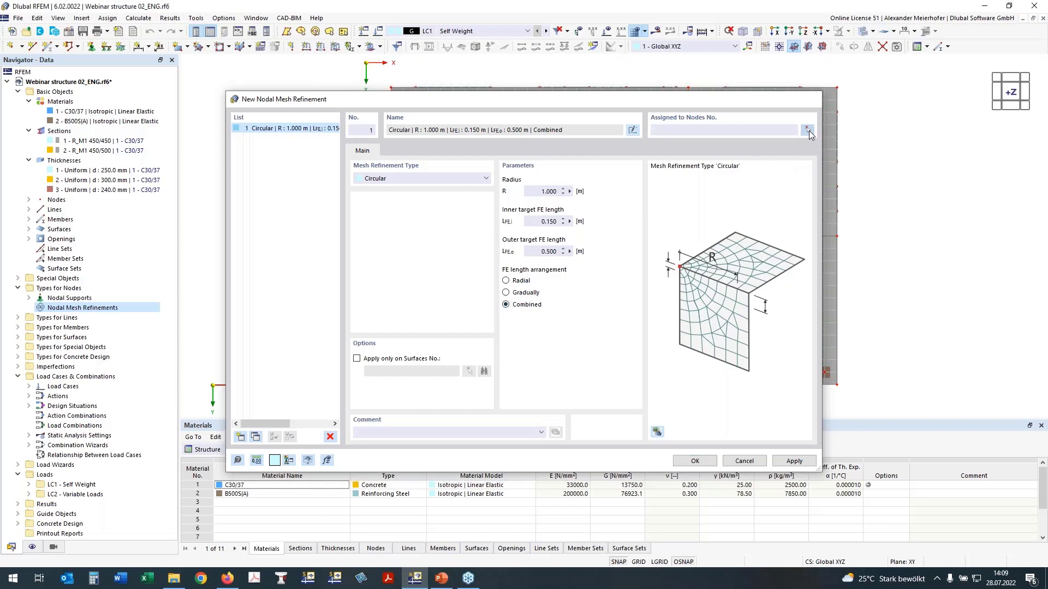
pyautogui.click(807, 130)
pyautogui.moveTo(330, 346); pyautogui.dragTo(861, 382)
pyautogui.moveTo(355, 215); pyautogui.dragTo(850, 258)
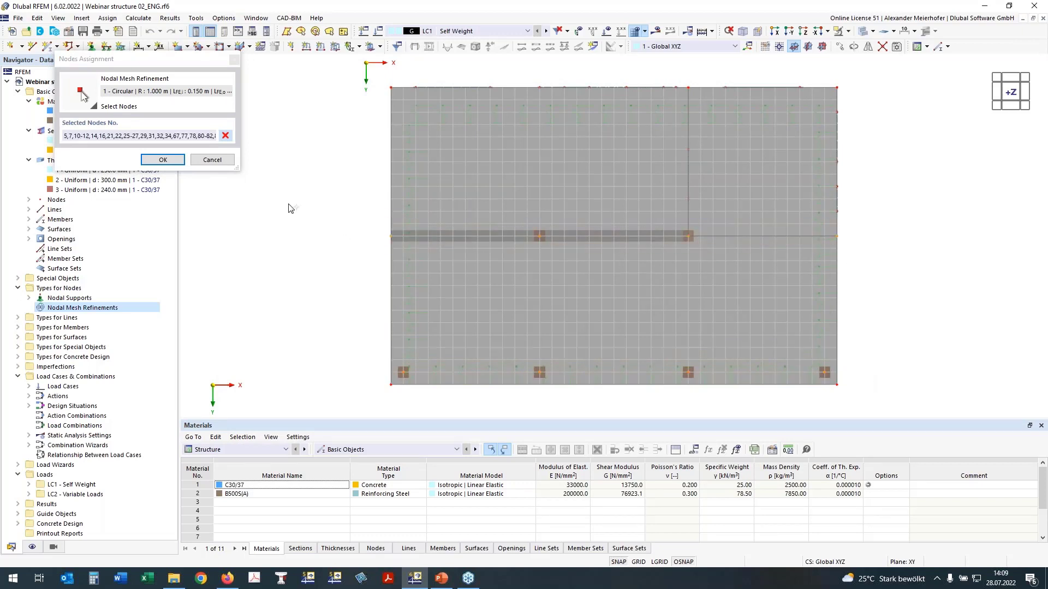
pyautogui.moveTo(961, 276); pyautogui.dragTo(911, 143, button='middle')
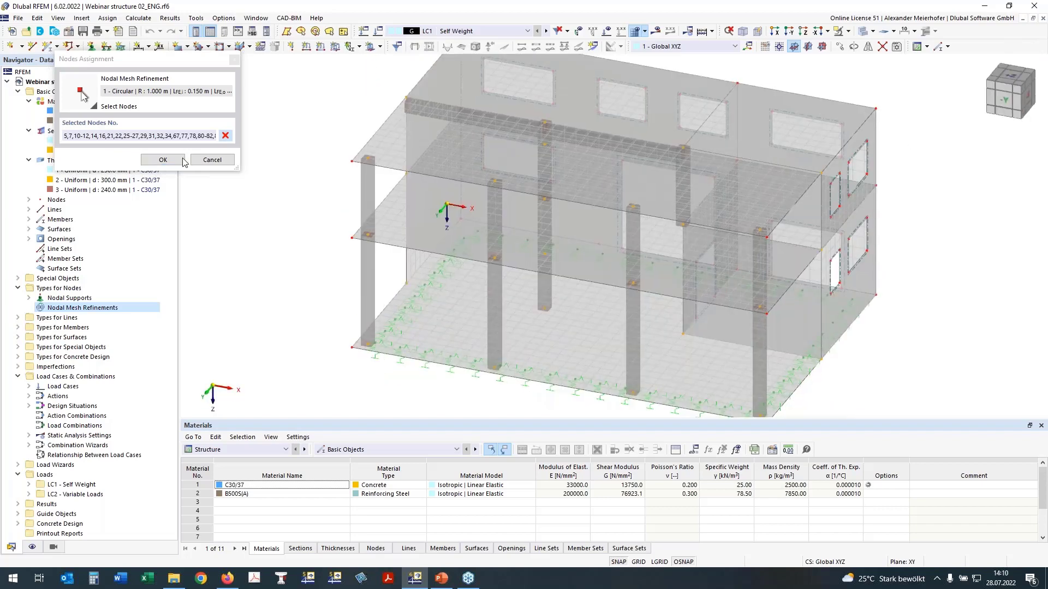
pyautogui.click(183, 160)
pyautogui.click(562, 336)
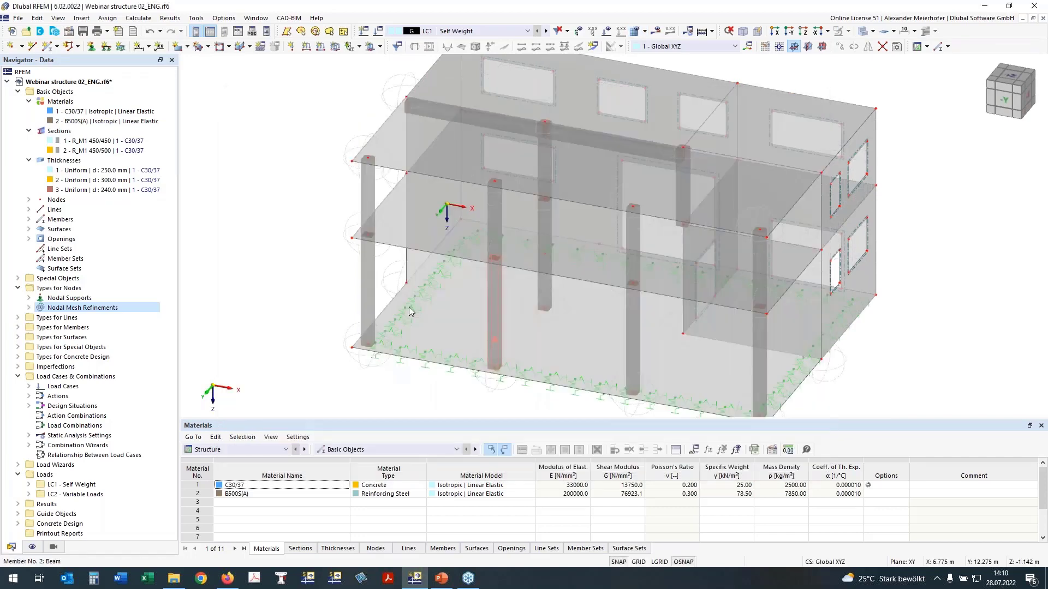
# Examine the mesh refinement areas around the column nodes in perspective and in plan view.
pyautogui.keyDown('ctrl'); pyautogui.moveTo(358, 129); pyautogui.dragTo(344, 242, button='middle'); pyautogui.keyUp('ctrl')
pyautogui.scroll(3, 344, 242)
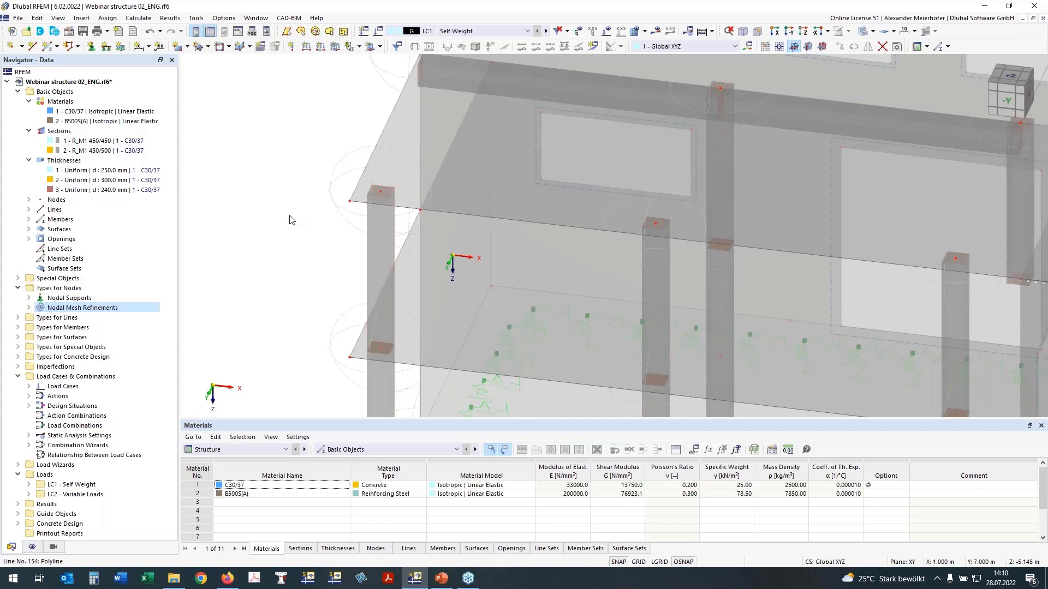
pyautogui.moveTo(292, 220); pyautogui.dragTo(257, 270, button='middle')
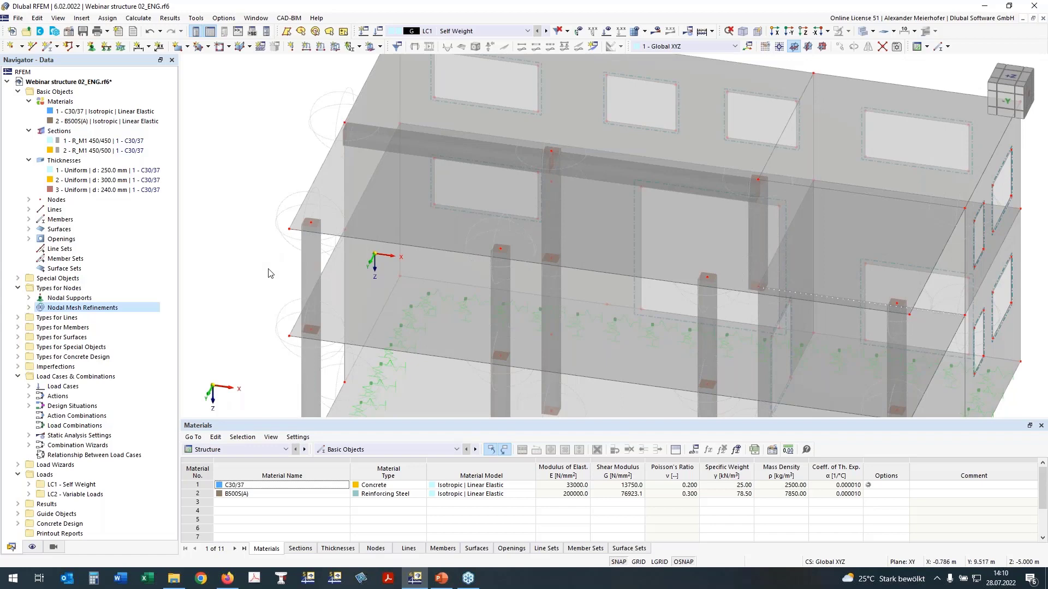
pyautogui.keyDown('ctrl'); pyautogui.moveTo(265, 271); pyautogui.dragTo(276, 239, button='middle'); pyautogui.keyUp('ctrl')
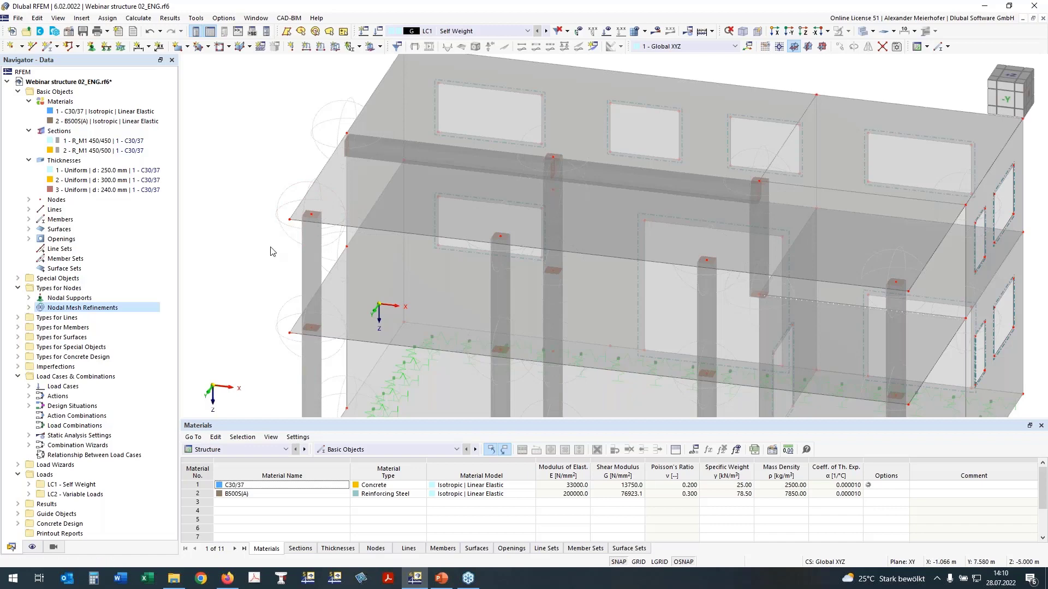
pyautogui.moveTo(263, 243); pyautogui.dragTo(279, 297, button='middle')
pyautogui.click(1011, 84)
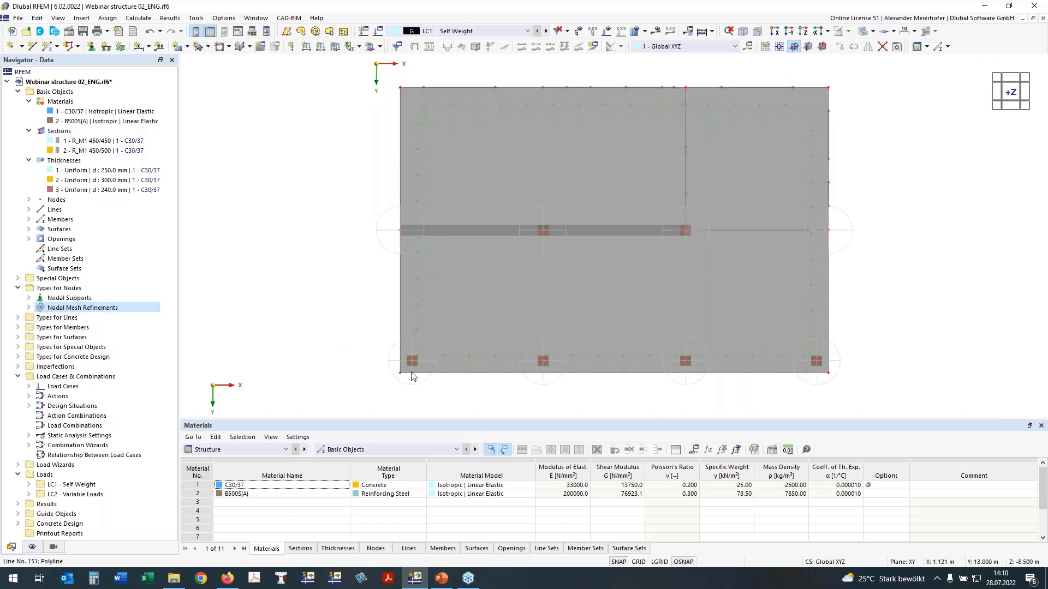
pyautogui.moveTo(361, 355); pyautogui.dragTo(311, 293, button='middle')
pyautogui.scroll(3, 337, 281)
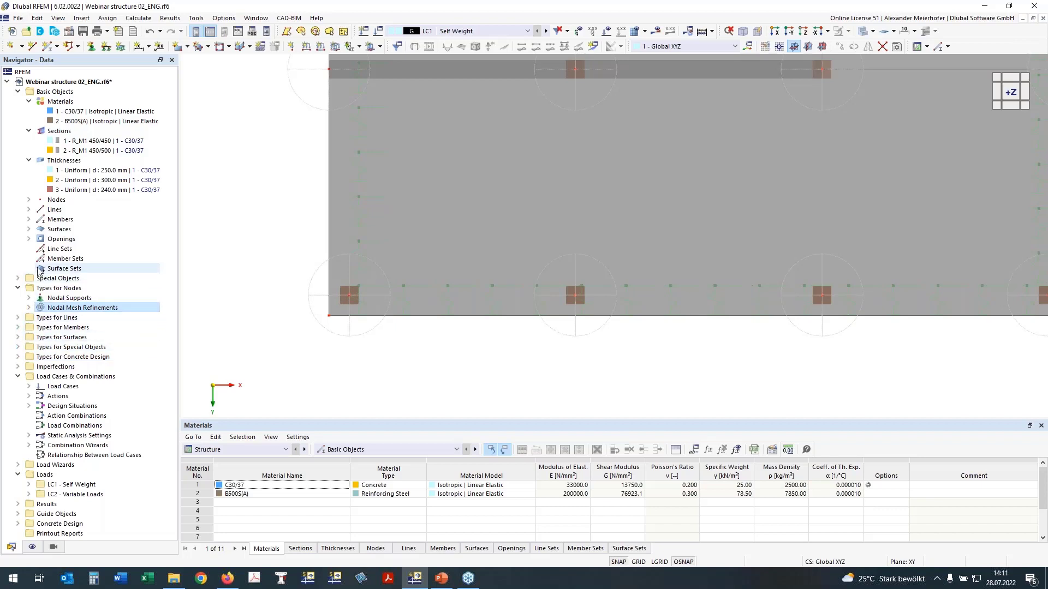
# Create a rectangular surface results adjustment with dimensions a and b of 0.450 m each.
pyautogui.click(18, 279)
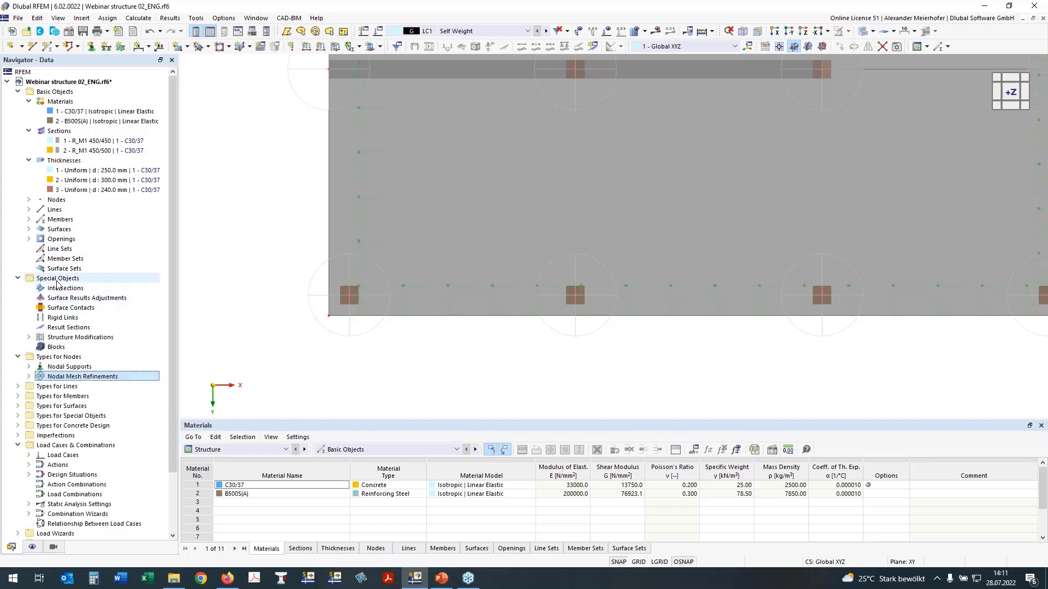
pyautogui.click(82, 298)
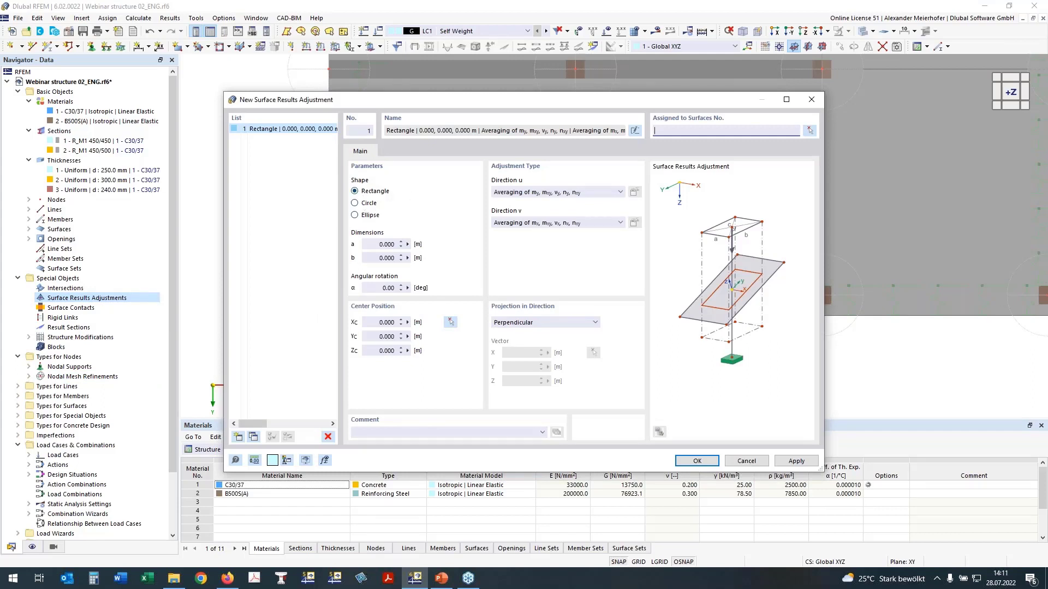
pyautogui.click(381, 245)
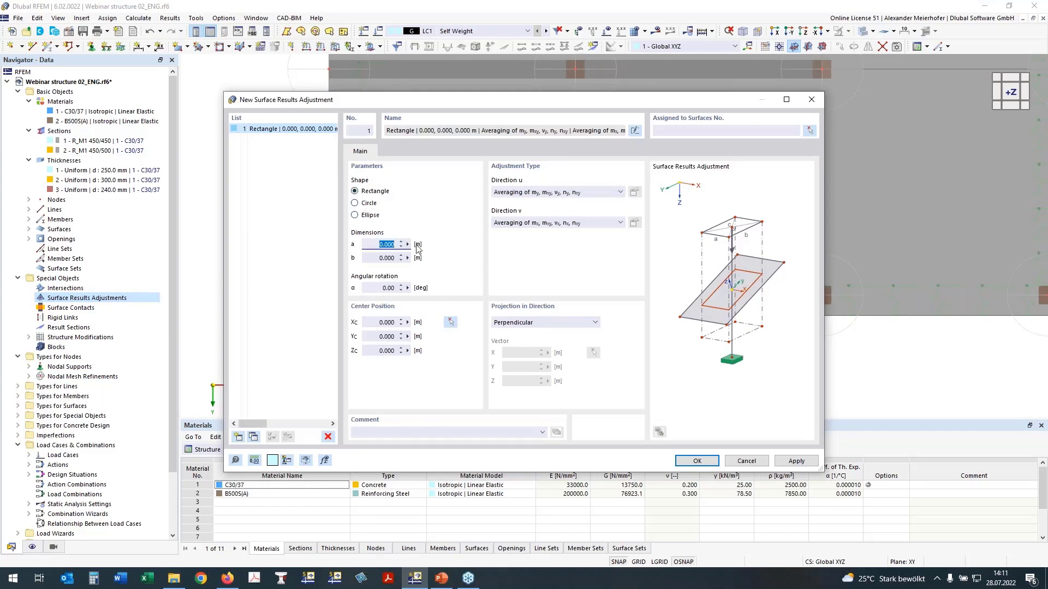
pyautogui.write('0,45')
pyautogui.click(380, 260)
pyautogui.write('0,45')
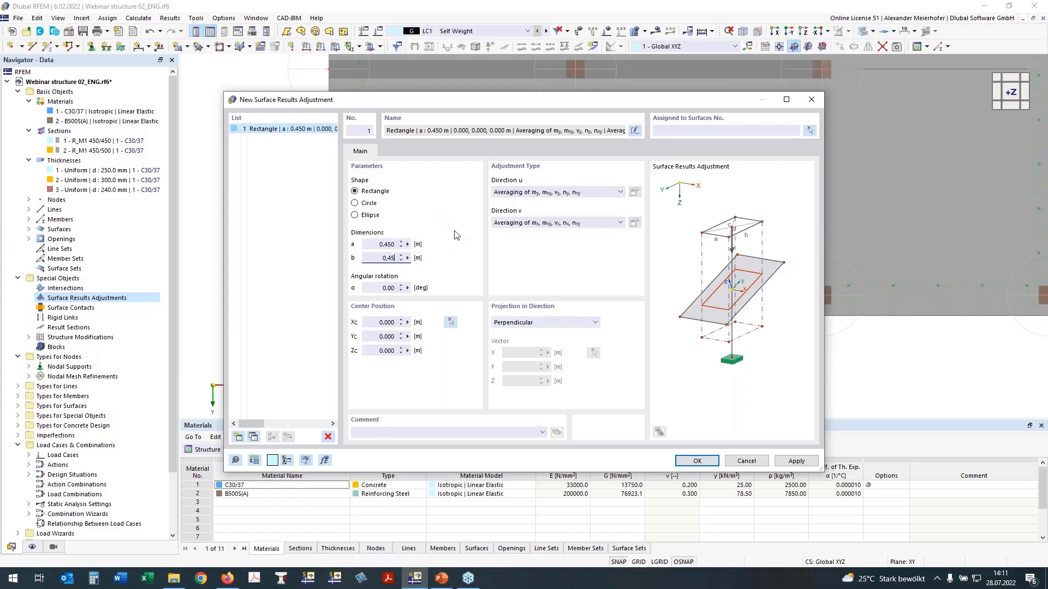
pyautogui.click(384, 288)
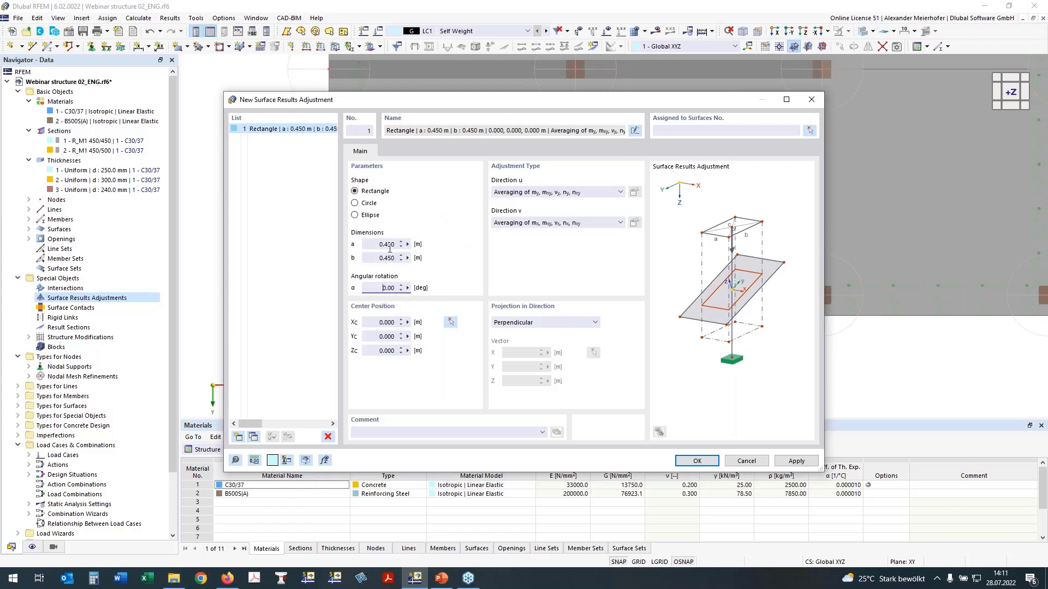
# Assign the surface results adjustment to surfaces 100, 200 and 300.
pyautogui.click(811, 133)
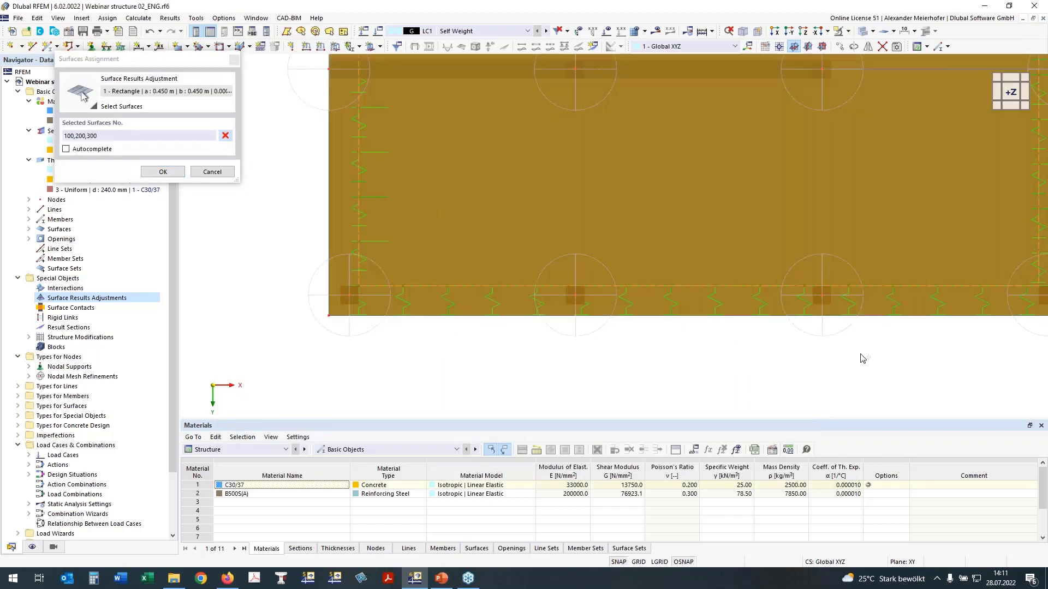
pyautogui.keyDown('ctrl'); pyautogui.moveTo(863, 358); pyautogui.dragTo(776, 244, button='middle'); pyautogui.keyUp('ctrl')
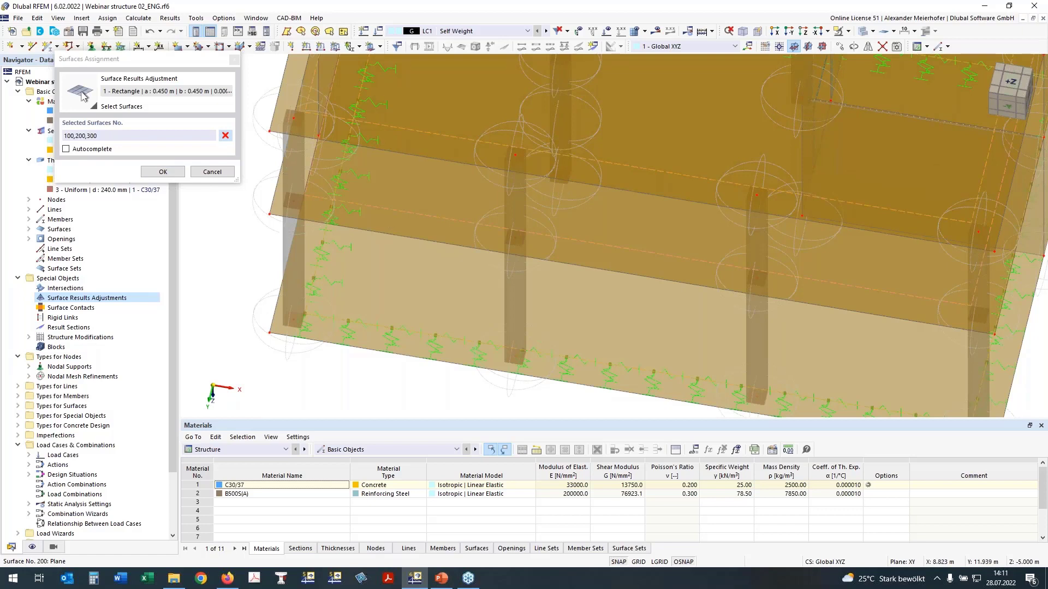
pyautogui.keyDown('ctrl'); pyautogui.moveTo(829, 110); pyautogui.dragTo(869, 169, button='middle'); pyautogui.keyUp('ctrl')
pyautogui.press('Return')
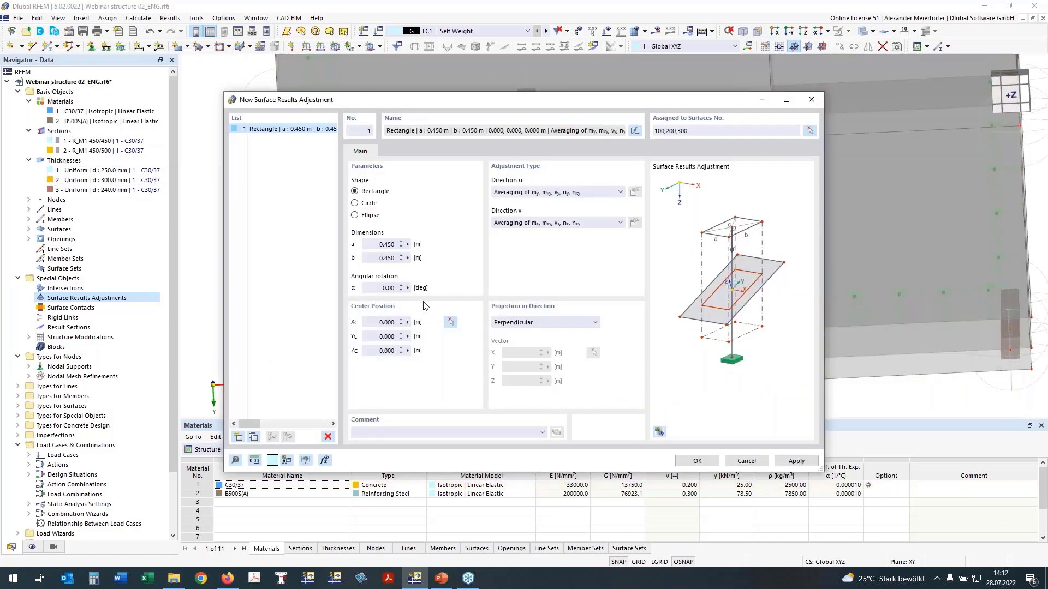
# Centre the first adjustment on the outer end node of the middle beam at X 1.000, Y 7.000, Z -8.500 m.
pyautogui.click(450, 324)
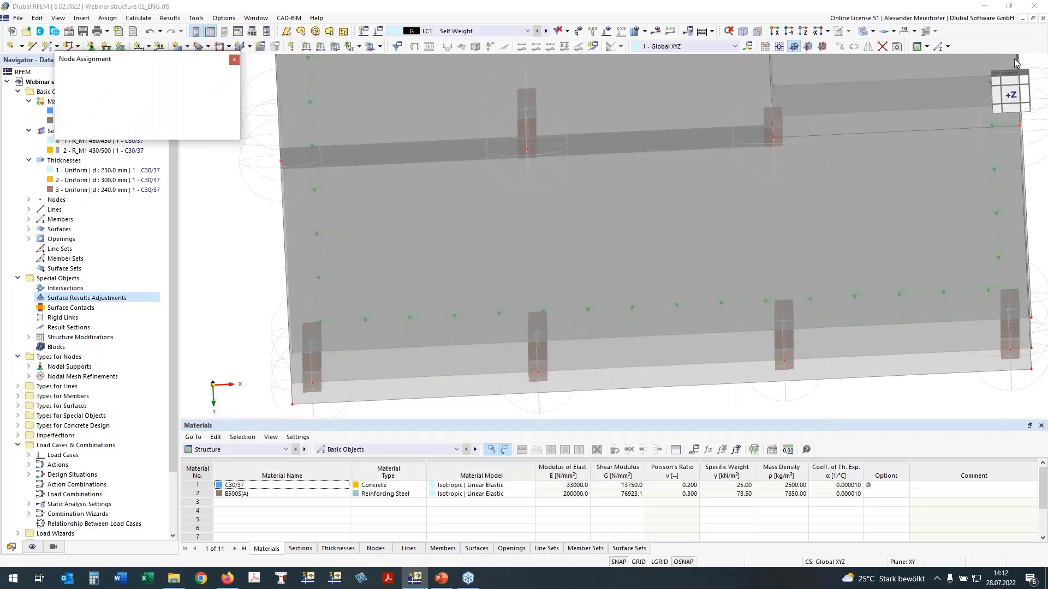
pyautogui.click(1002, 103)
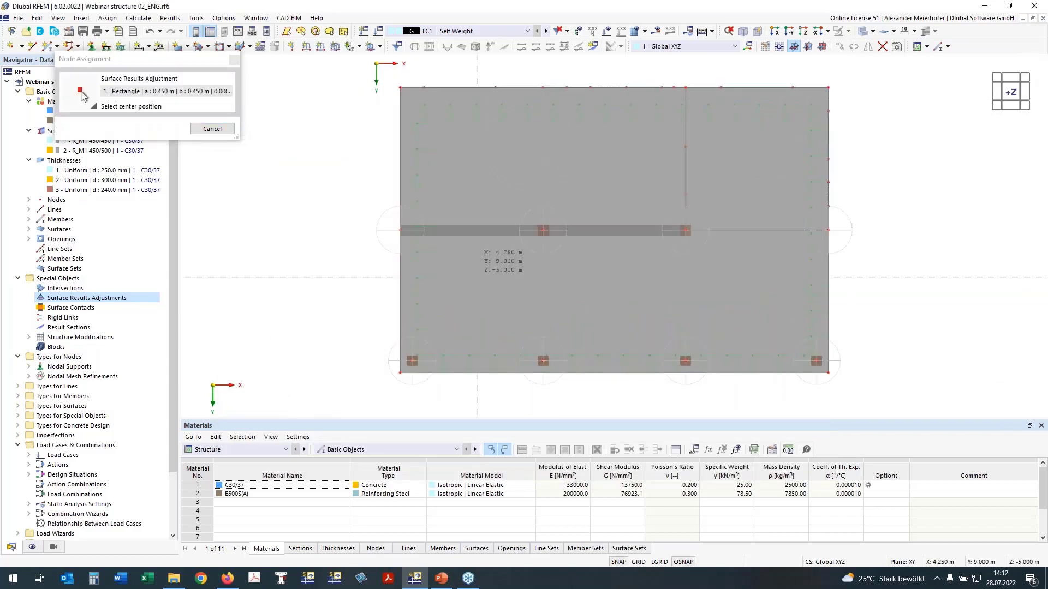
pyautogui.click(400, 230)
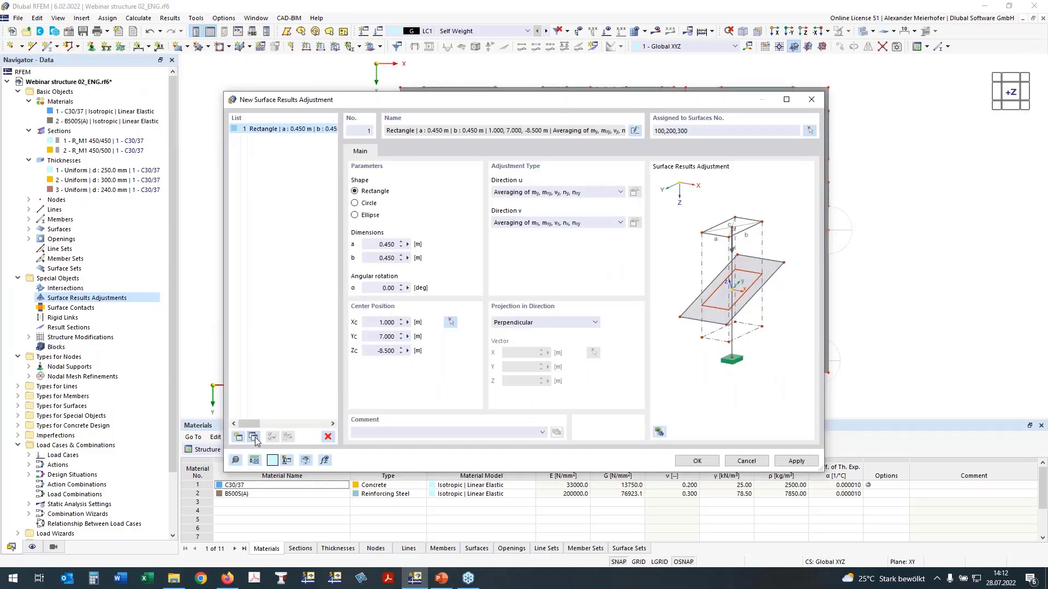
# Copy the adjustment and centre the copy on the corner column node at X 1.500, Y 12.500, Z -8.500 m.
pyautogui.click(254, 438)
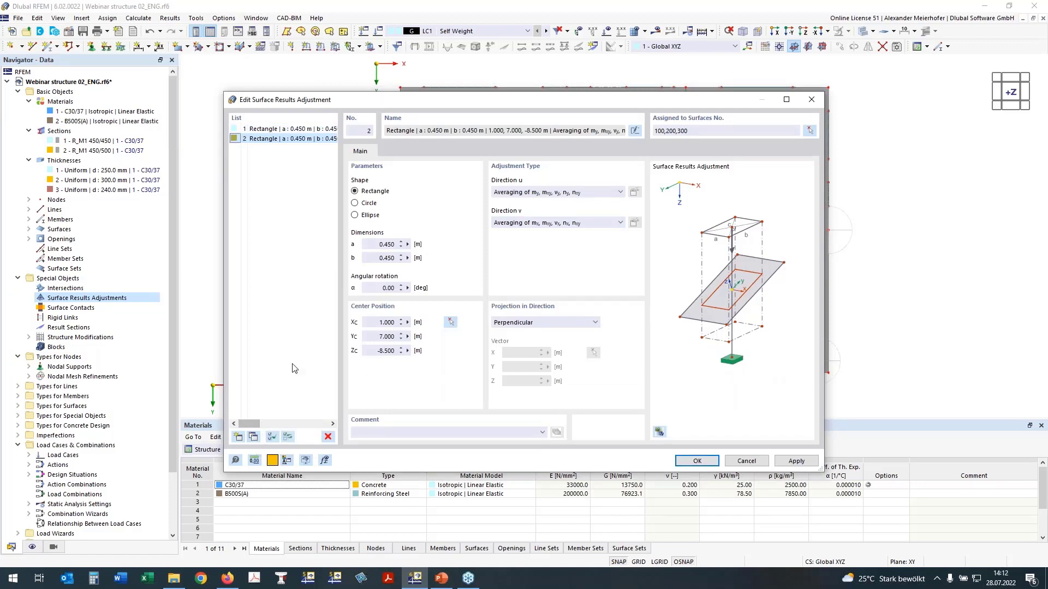
pyautogui.click(452, 322)
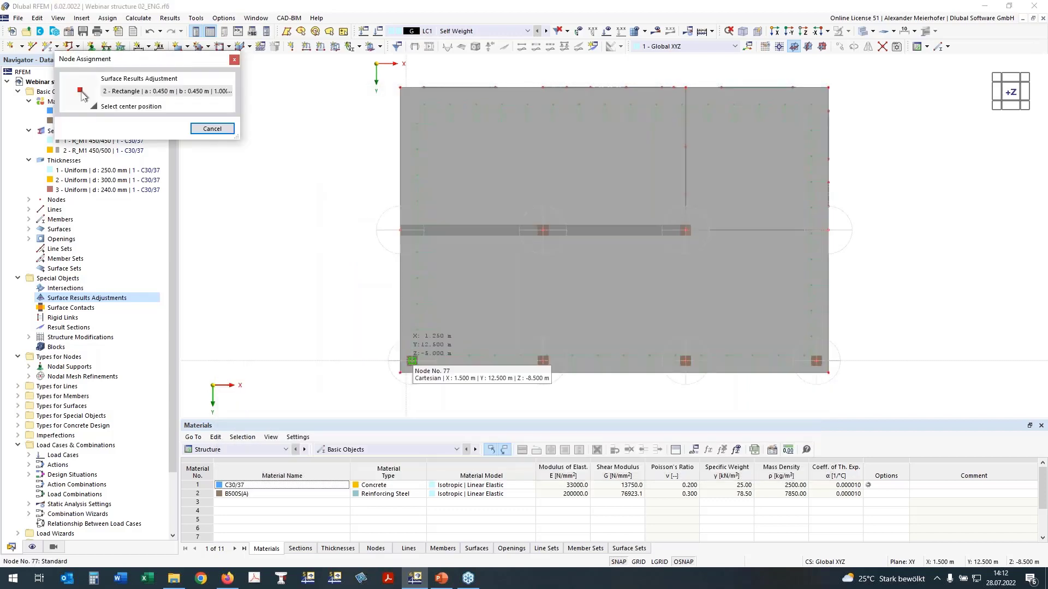
pyautogui.scroll(3, 410, 362)
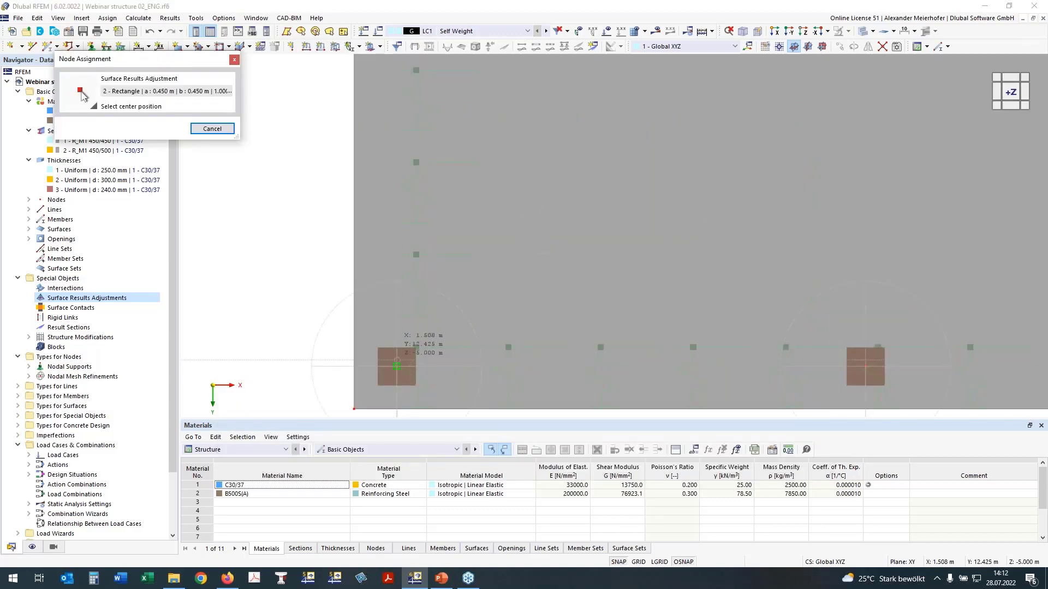
pyautogui.click(397, 366)
# Copy the adjustment again and centre it on the second outer-row column at X 7.000, Y 12.500, Z -8.500 m.
pyautogui.click(252, 438)
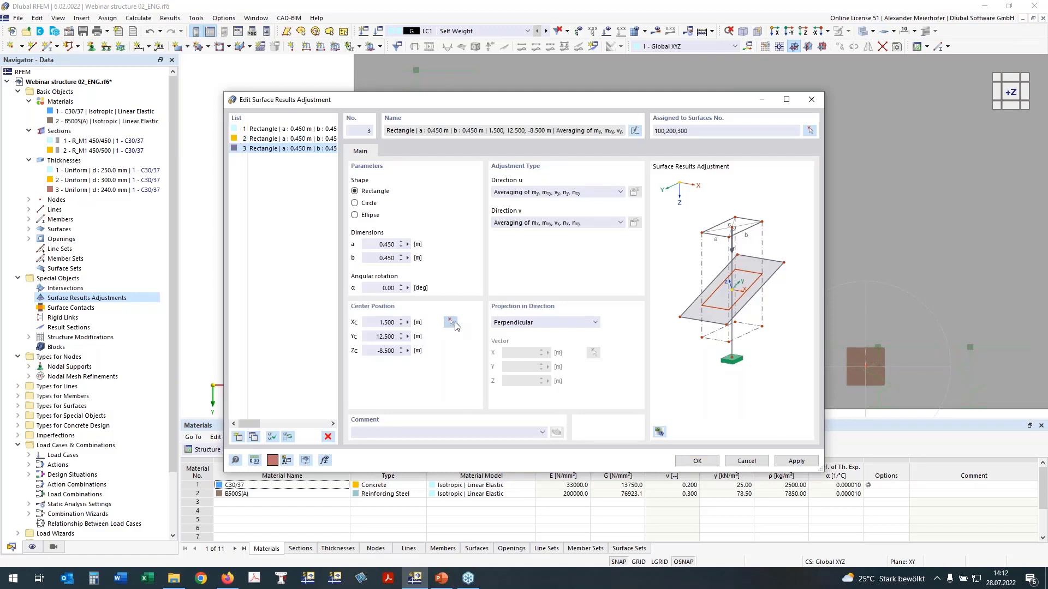
pyautogui.click(451, 322)
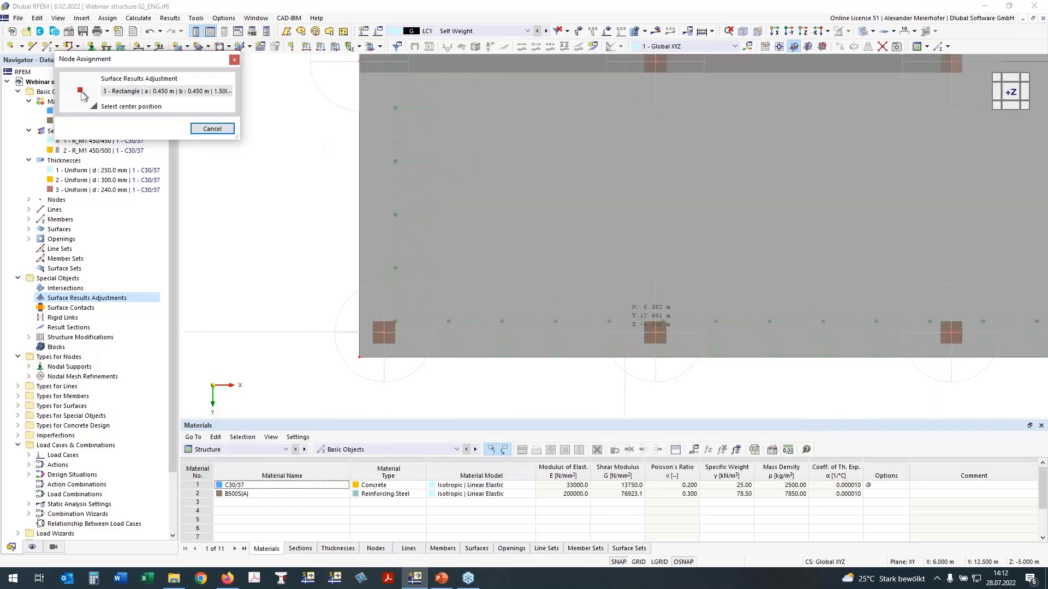
pyautogui.click(655, 333)
# Make a fourth adjustment by copying, centred on the inner column along the middle beam at X 7.000, Y 7.000, Z -8.500 m.
pyautogui.click(253, 438)
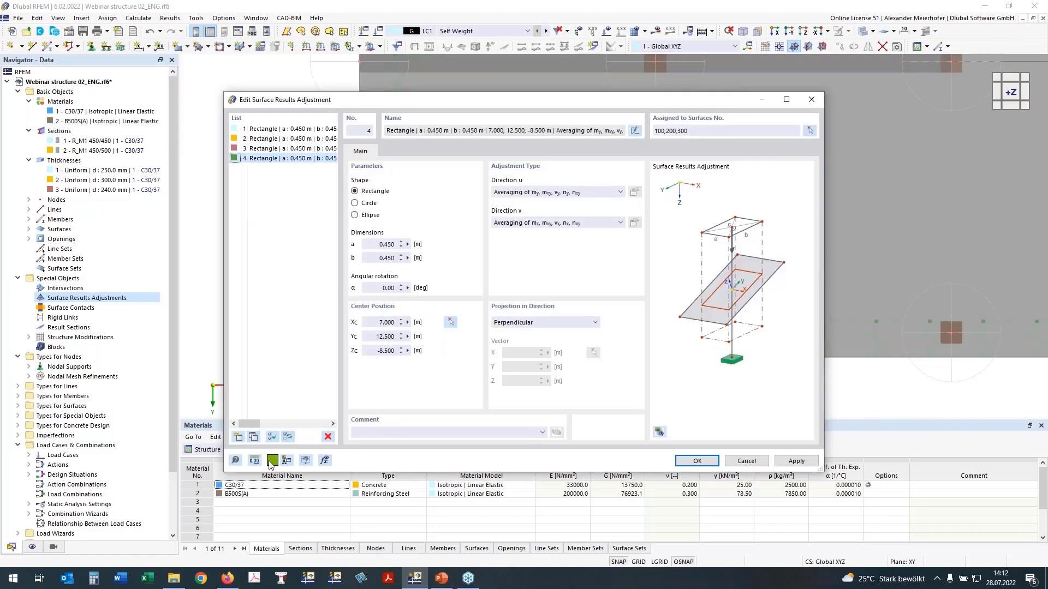
pyautogui.click(451, 323)
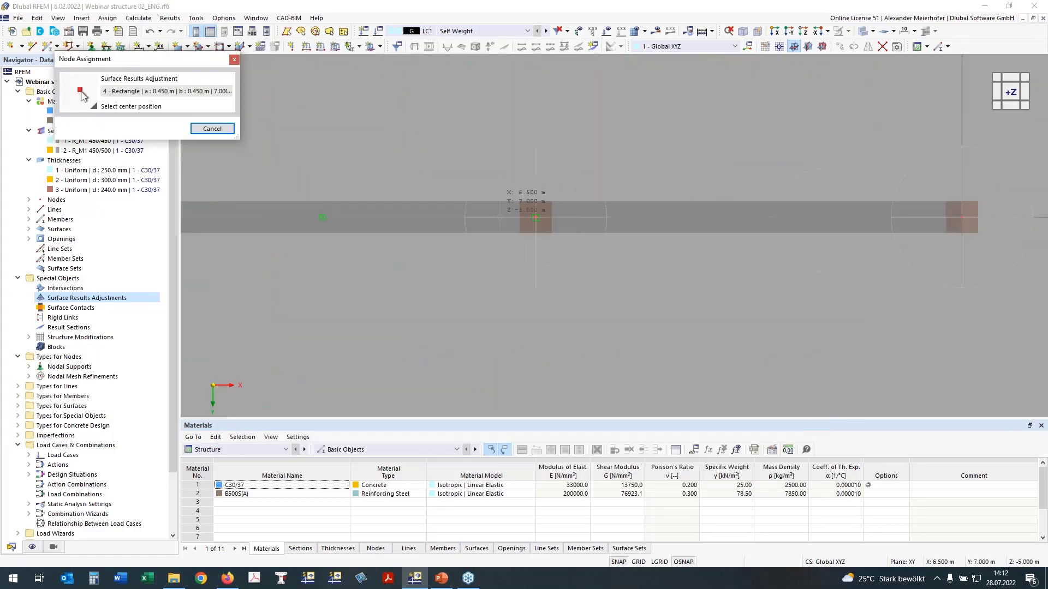
pyautogui.click(535, 218)
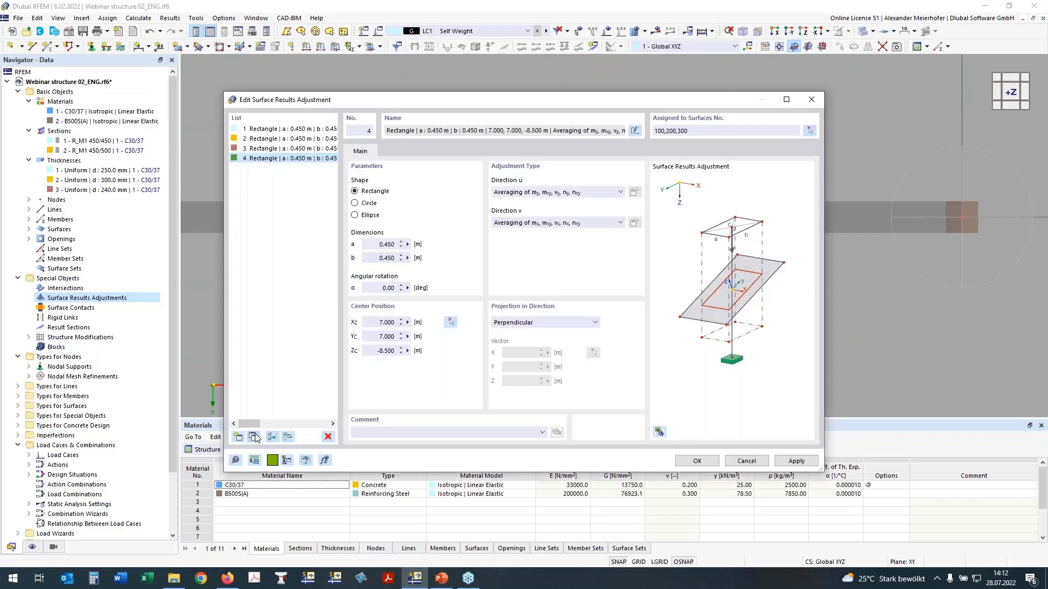
# Copy the fourth adjustment and set the copy's dimensions to a 1.000 m and b 0.250 m.
pyautogui.click(253, 437)
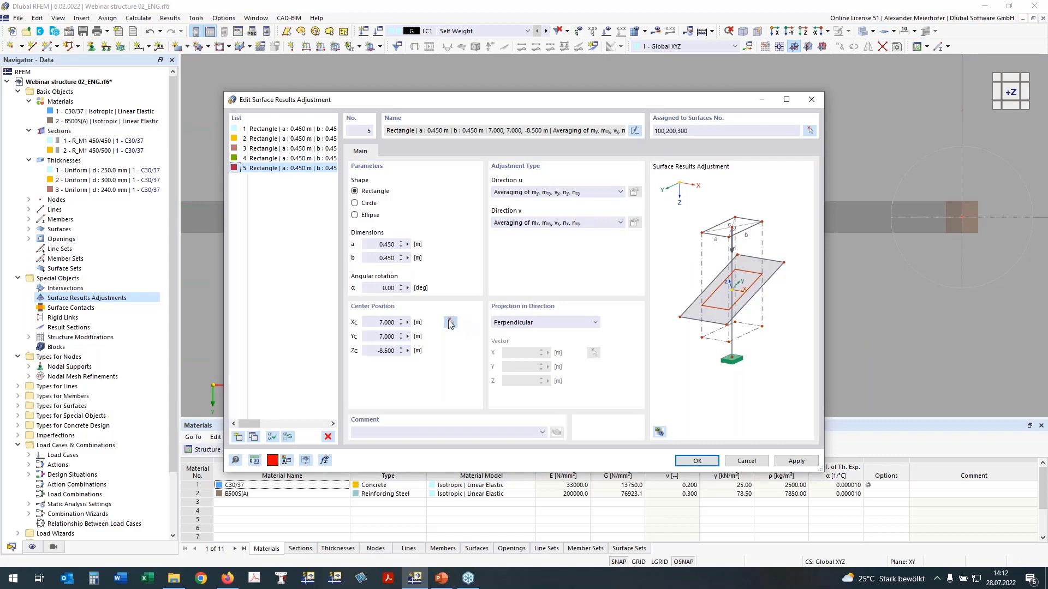
pyautogui.click(388, 259)
pyautogui.write('2')
pyautogui.click(386, 243)
pyautogui.doubleClick(387, 244)
pyautogui.write('1')
pyautogui.press('Tab')
# Centre the fifth adjustment on the slab edge node in line with the middle beam at X 19.000, Y 7.000, Z -8.500 m.
pyautogui.click(451, 324)
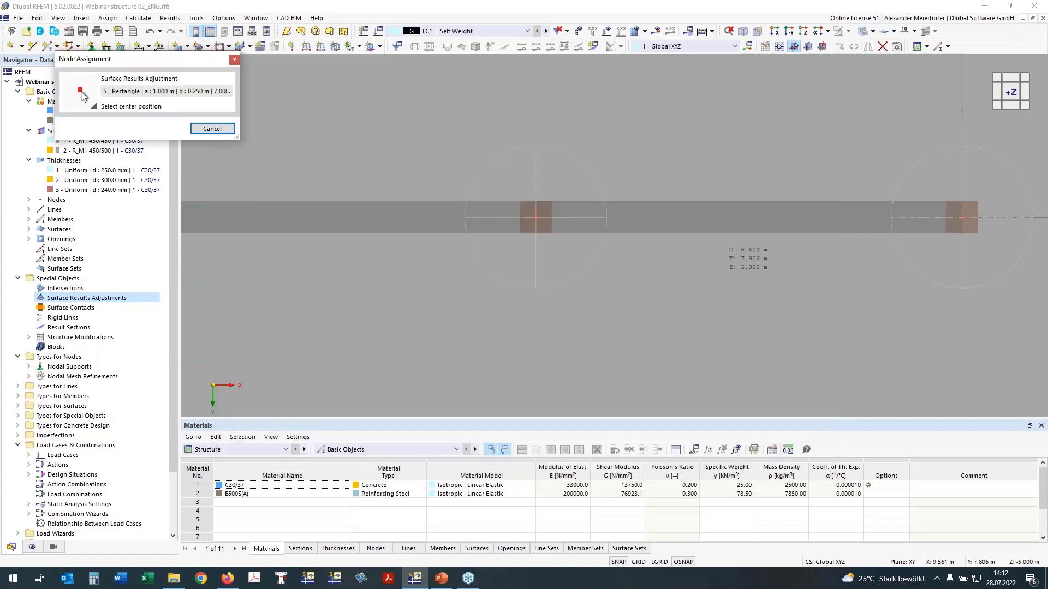
pyautogui.scroll(-3, 732, 275)
pyautogui.moveTo(732, 275); pyautogui.dragTo(370, 317, button='middle')
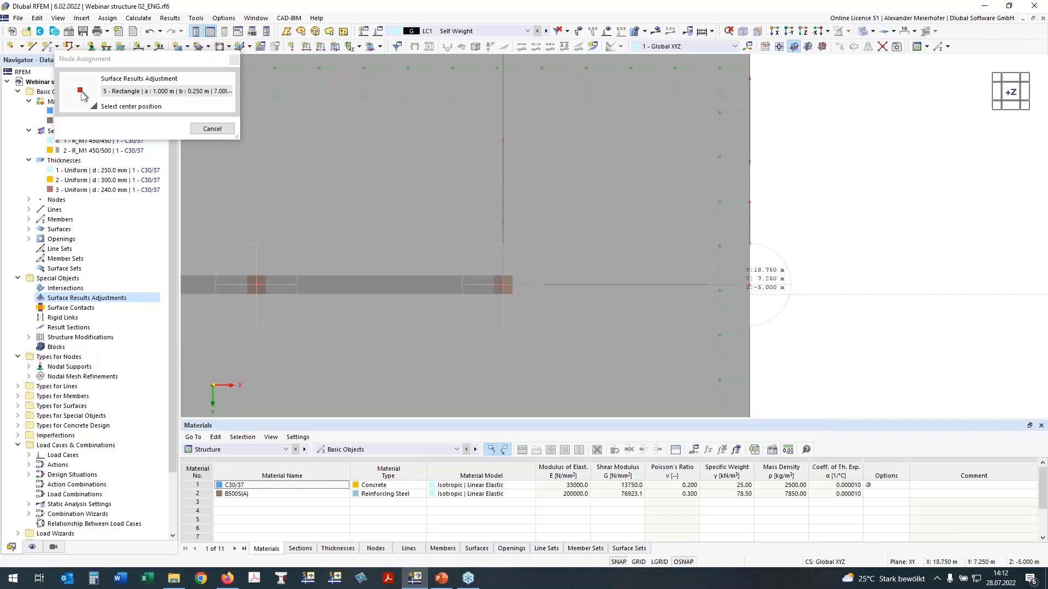
pyautogui.click(749, 285)
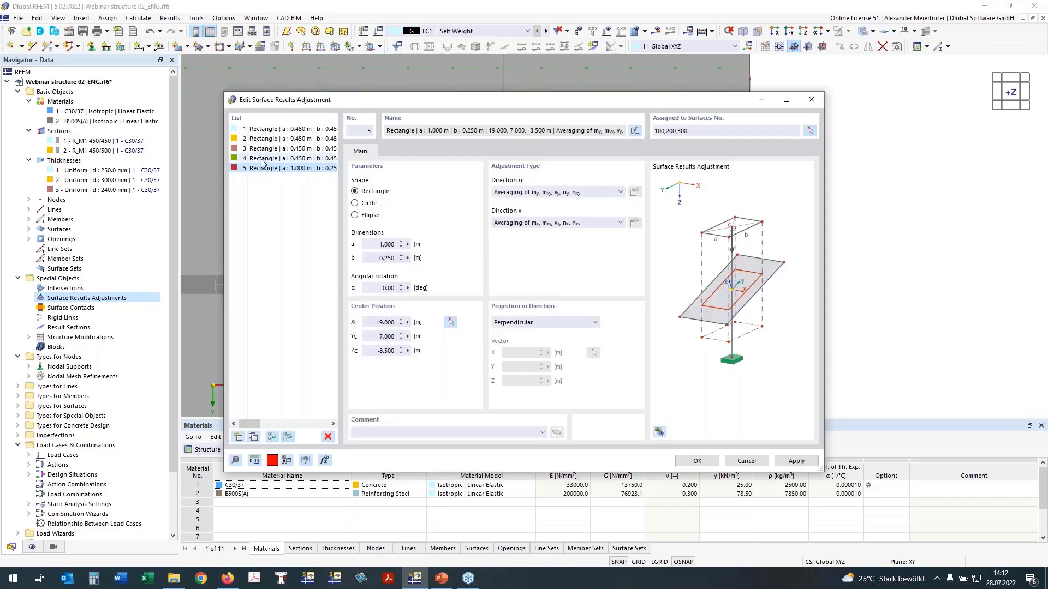
# Set adjustment 1 to Zero in direction u and include all basic internal forces.
pyautogui.click(263, 128)
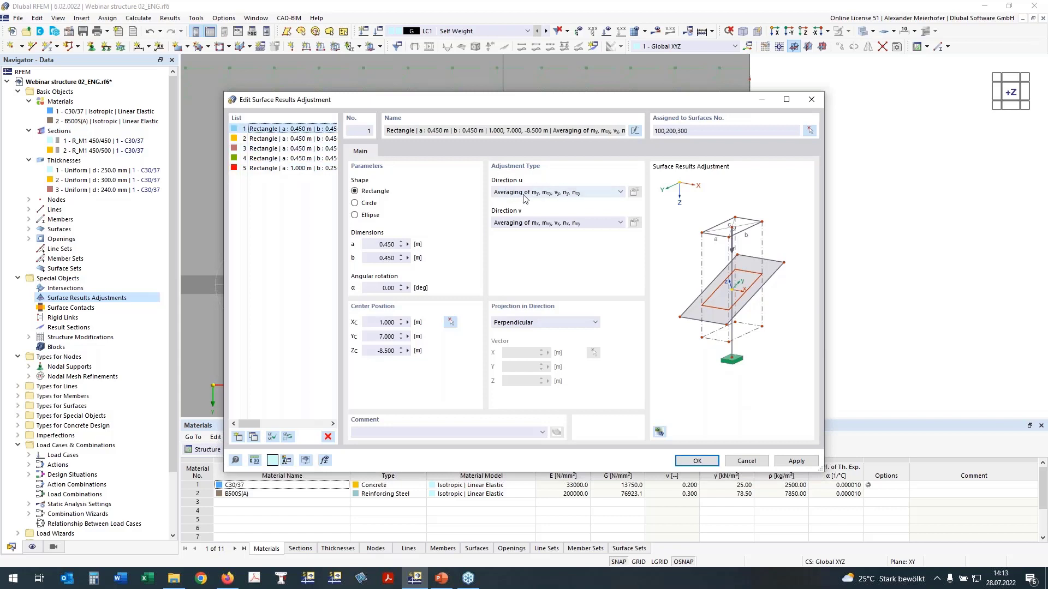
pyautogui.click(575, 192)
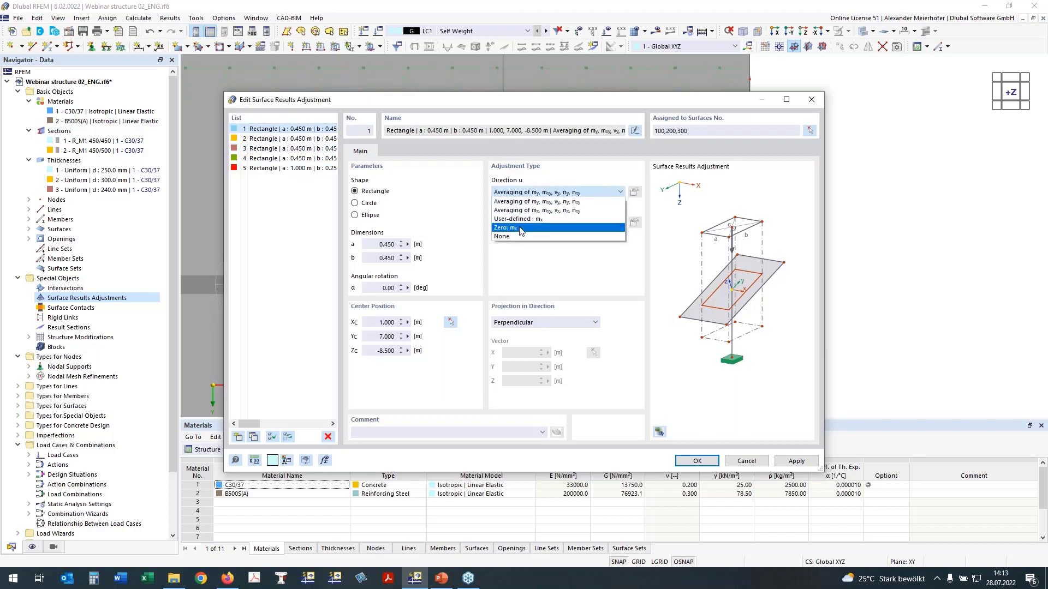
pyautogui.click(594, 214)
pyautogui.click(634, 192)
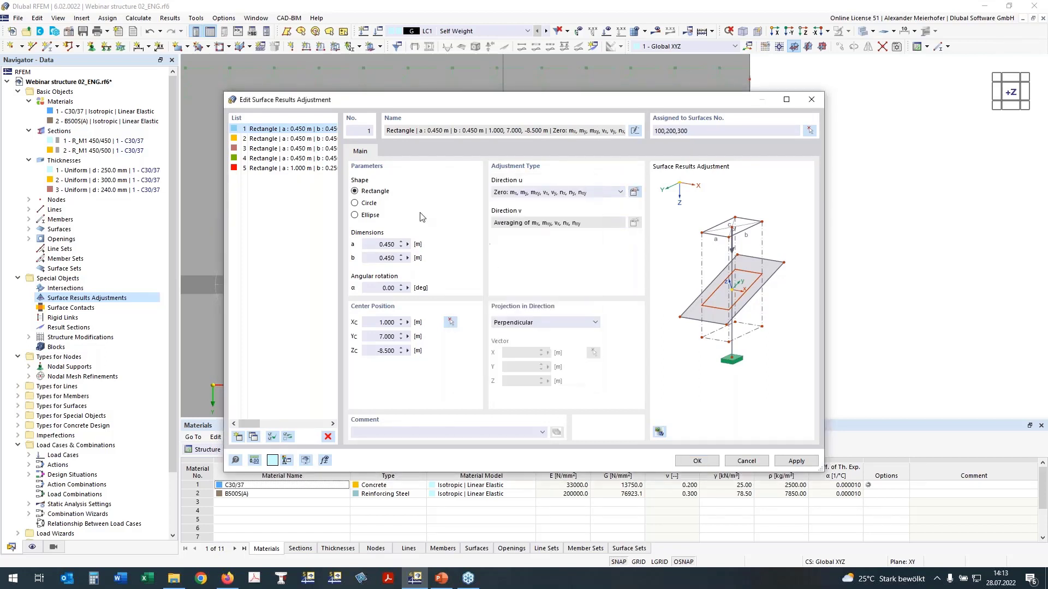
# Set the direction u adjustment type of adjustments 2 to 5 together to Zero.
pyautogui.click(297, 139)
pyautogui.keyDown('shift'); pyautogui.click(287, 169); pyautogui.keyUp('shift')
pyautogui.click(545, 192)
pyautogui.click(618, 203)
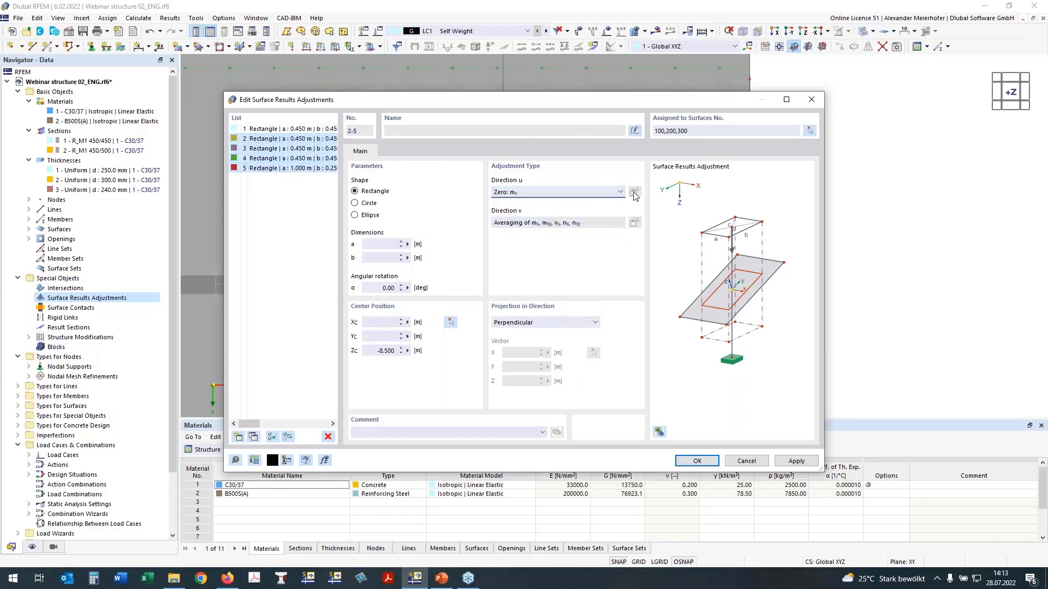
# Include all basic internal forces in the zero setting of adjustments 2 and 3.
pyautogui.click(285, 140)
pyautogui.click(635, 192)
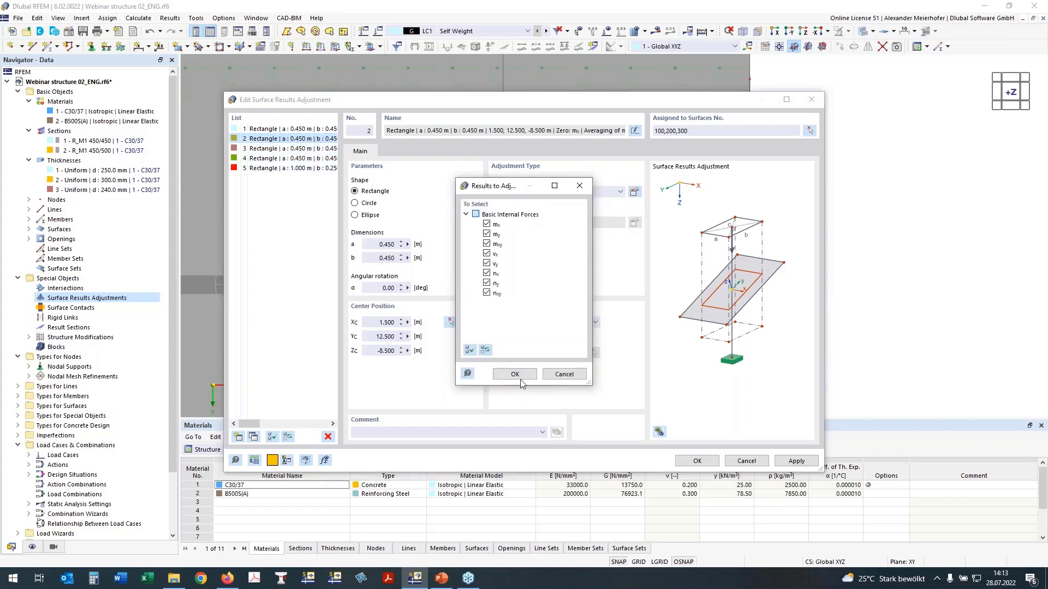
pyautogui.click(514, 374)
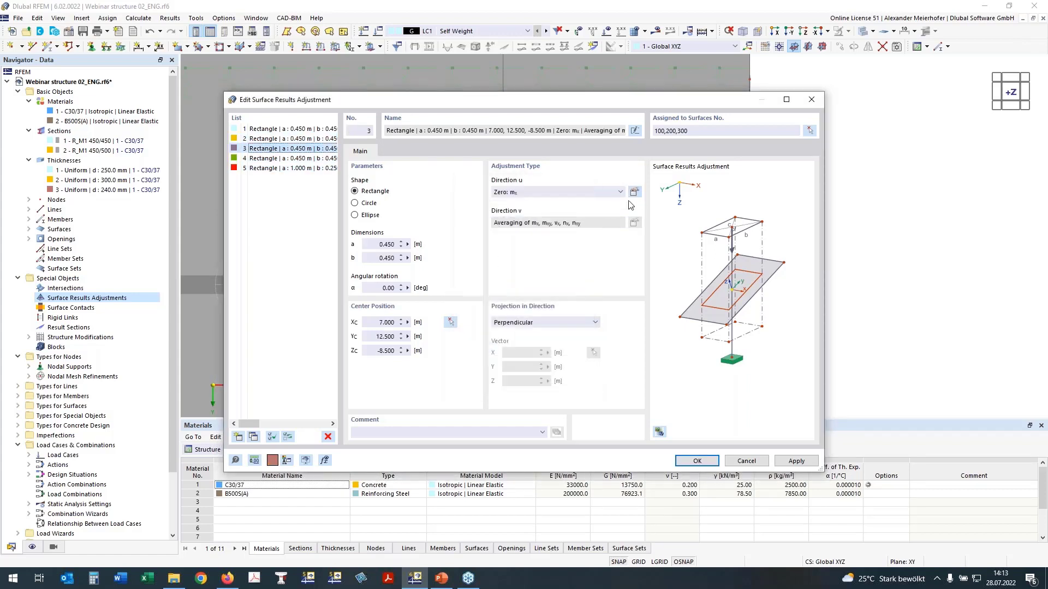
pyautogui.click(634, 192)
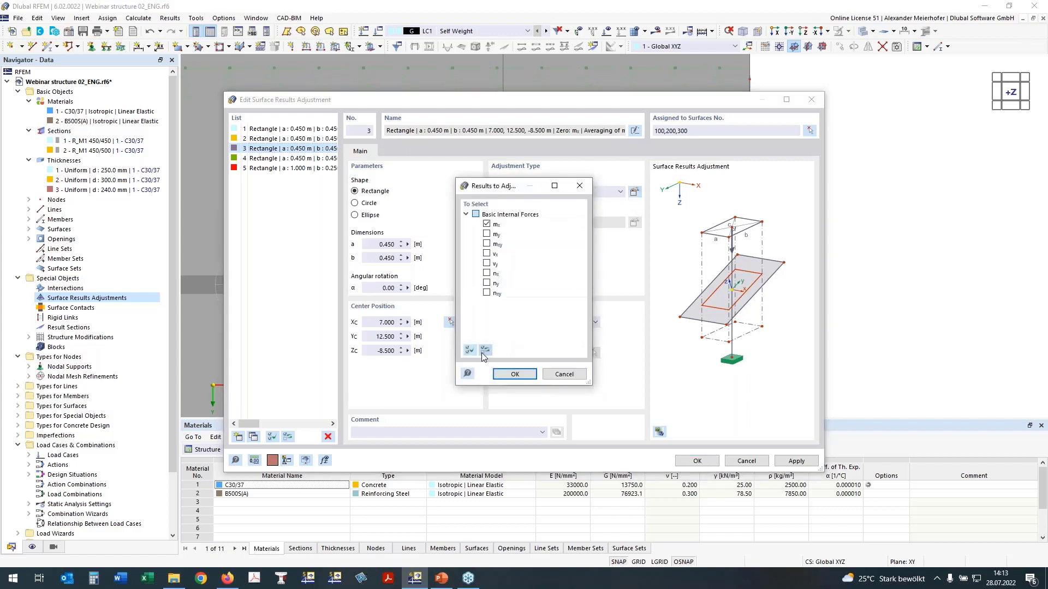
pyautogui.click(468, 352)
pyautogui.click(515, 373)
# Include all basic internal forces in the zero setting of adjustments 4 and 5, and save the surface results adjustments.
pyautogui.click(263, 159)
pyautogui.click(634, 193)
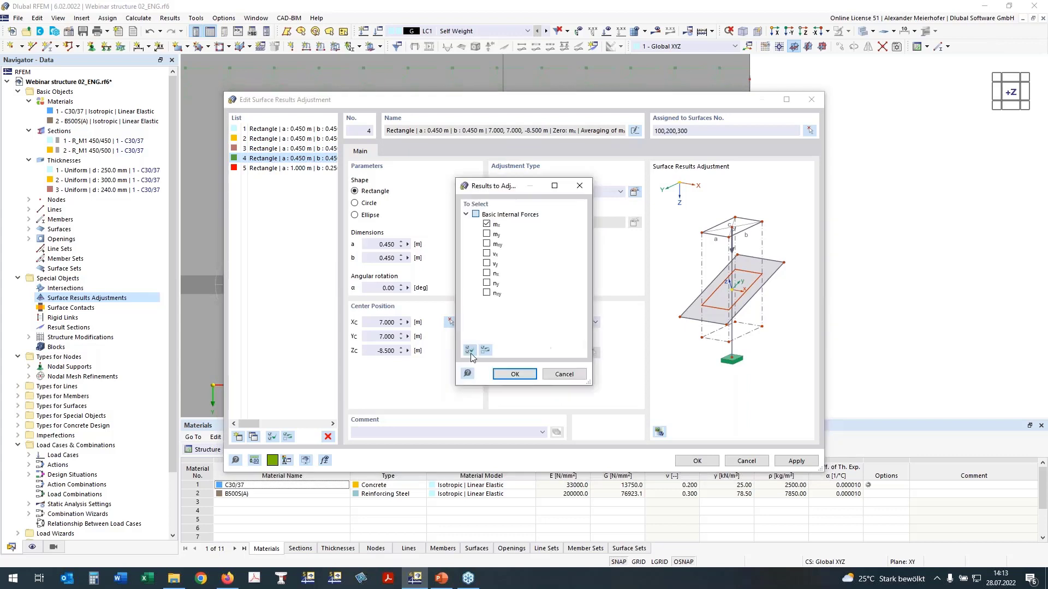
pyautogui.click(514, 373)
pyautogui.click(264, 168)
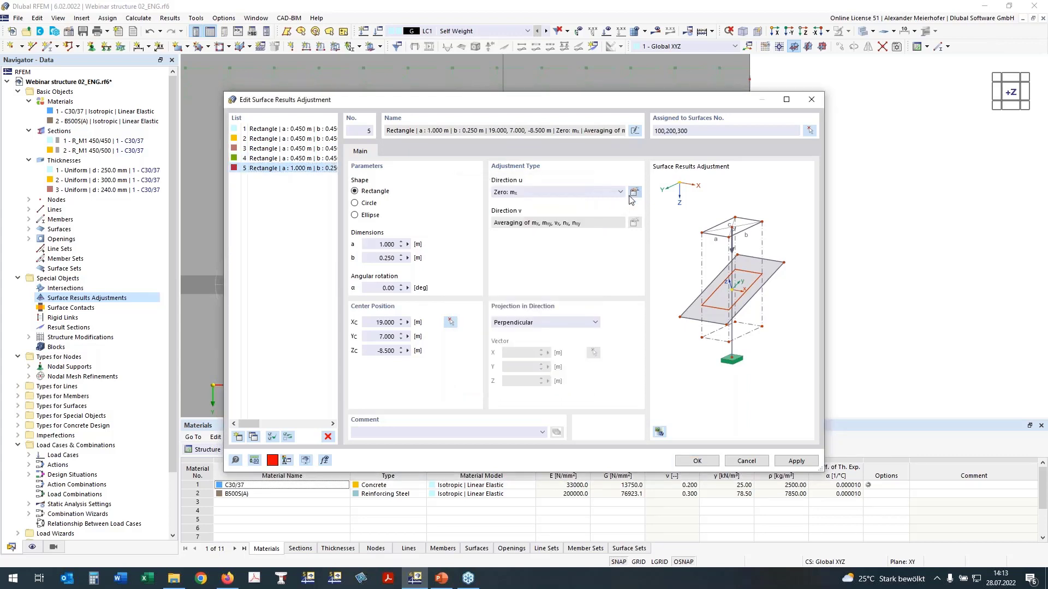
pyautogui.click(634, 192)
pyautogui.click(469, 350)
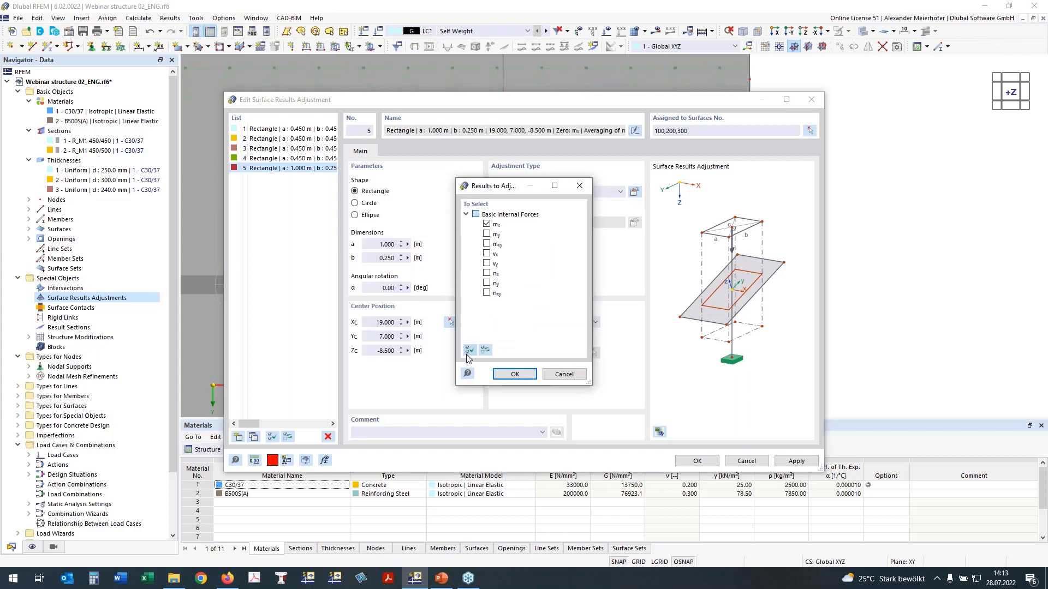
pyautogui.click(511, 377)
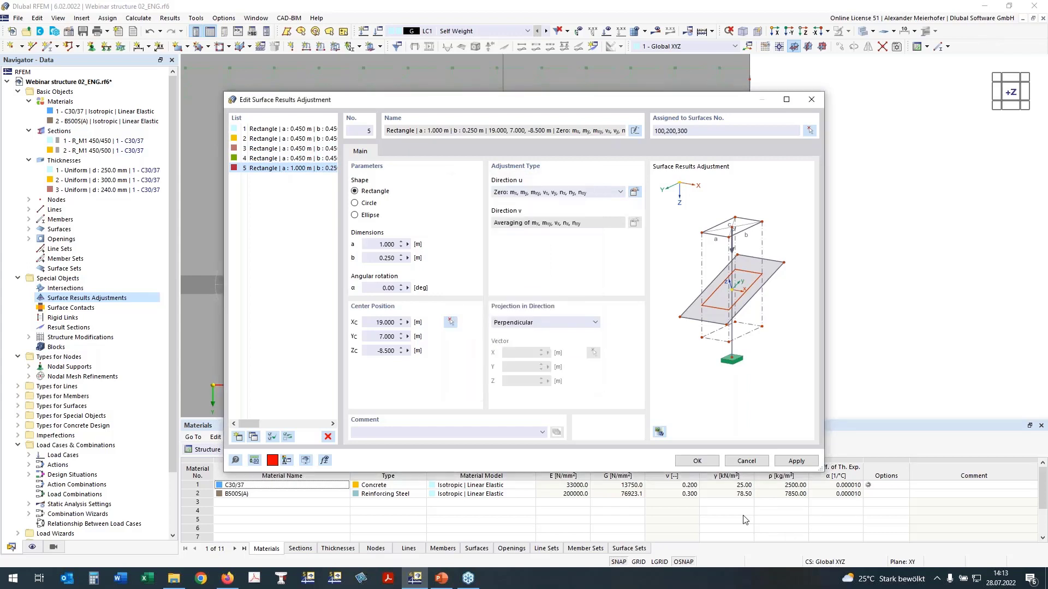
pyautogui.click(701, 467)
pyautogui.scroll(-5, 573, 349)
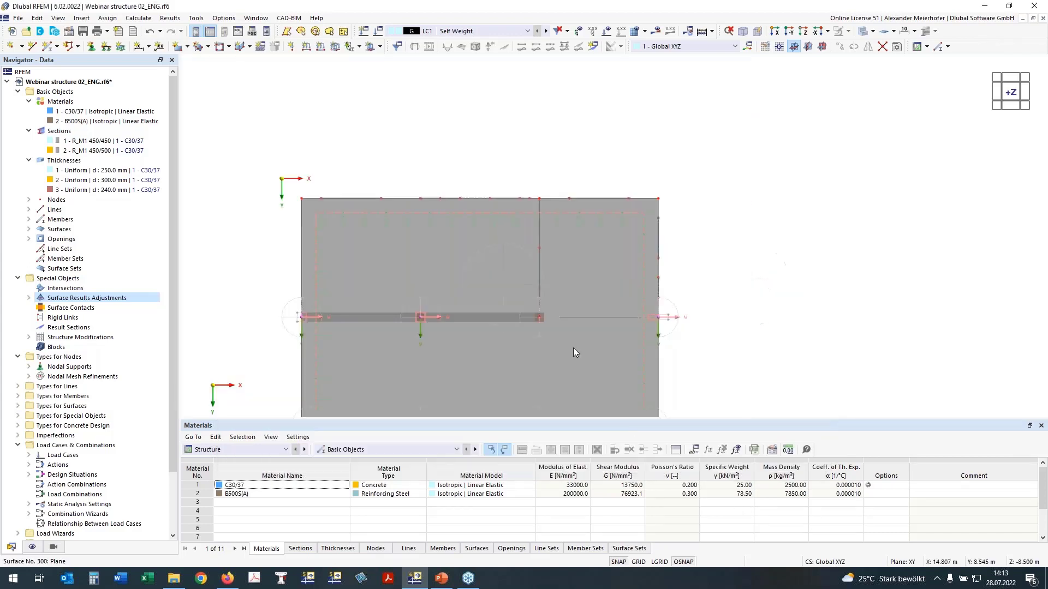
# Copy the surface results adjustments from the second column row to the next columns along X, including the front corner column.
pyautogui.keyDown('ctrl'); pyautogui.moveTo(793, 386); pyautogui.dragTo(786, 259, button='middle'); pyautogui.keyUp('ctrl')
pyautogui.scroll(3, 470, 169)
pyautogui.moveTo(470, 169); pyautogui.dragTo(638, 42, button='middle')
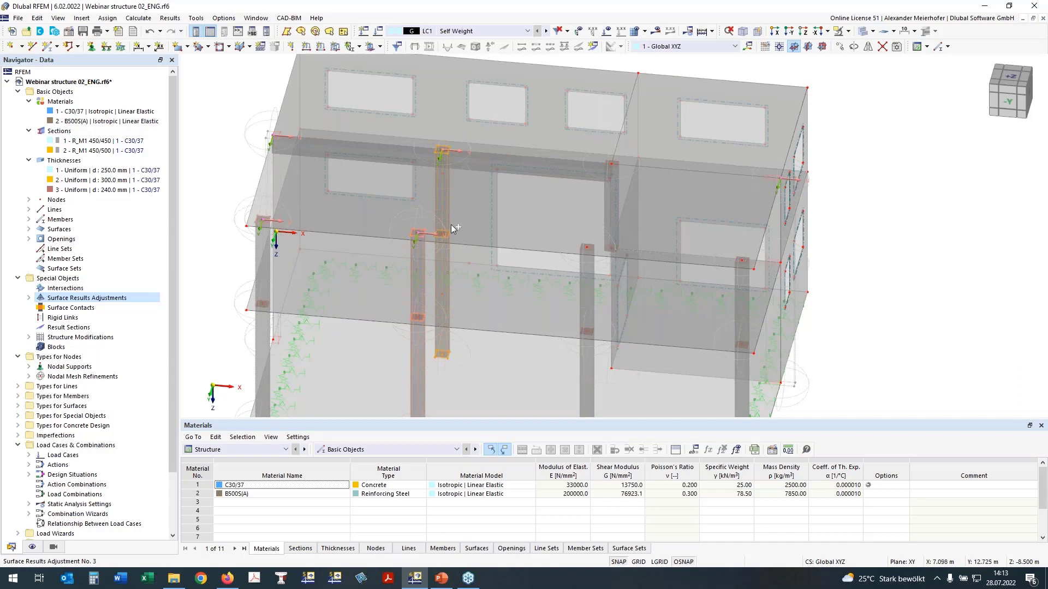
pyautogui.keyDown('ctrl'); pyautogui.moveTo(454, 229); pyautogui.dragTo(595, 254); pyautogui.keyUp('ctrl')
pyautogui.click(884, 264)
pyautogui.keyDown('ctrl'); pyautogui.moveTo(698, 255); pyautogui.dragTo(742, 261); pyautogui.keyUp('ctrl')
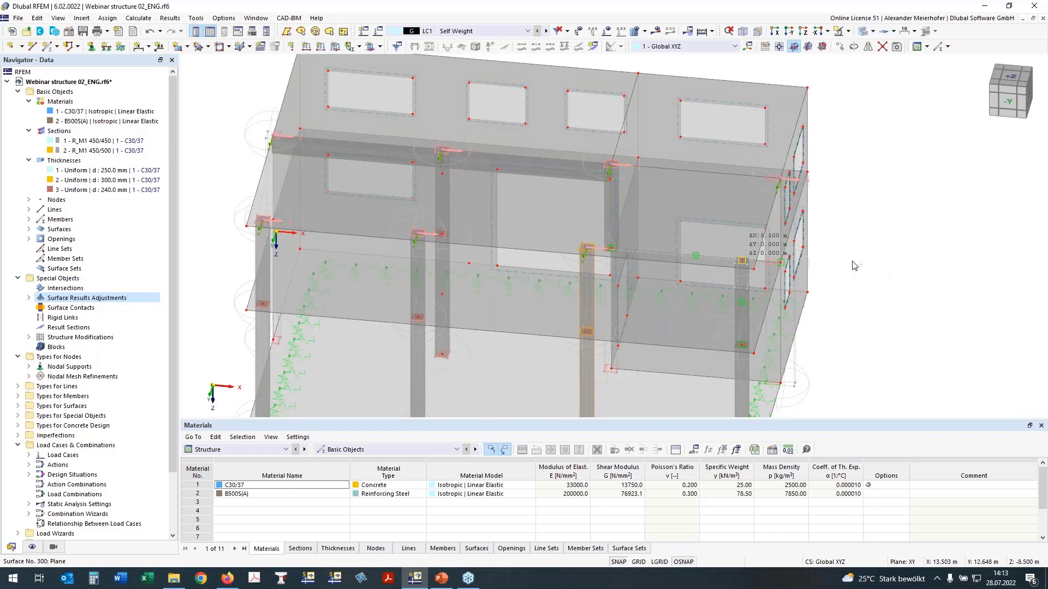
# Open surface 200, the intermediate floor slab, for editing and activate its Hinges option.
pyautogui.scroll(-1, 888, 263)
pyautogui.keyDown('ctrl'); pyautogui.moveTo(889, 263); pyautogui.dragTo(748, 259, button='middle'); pyautogui.keyUp('ctrl')
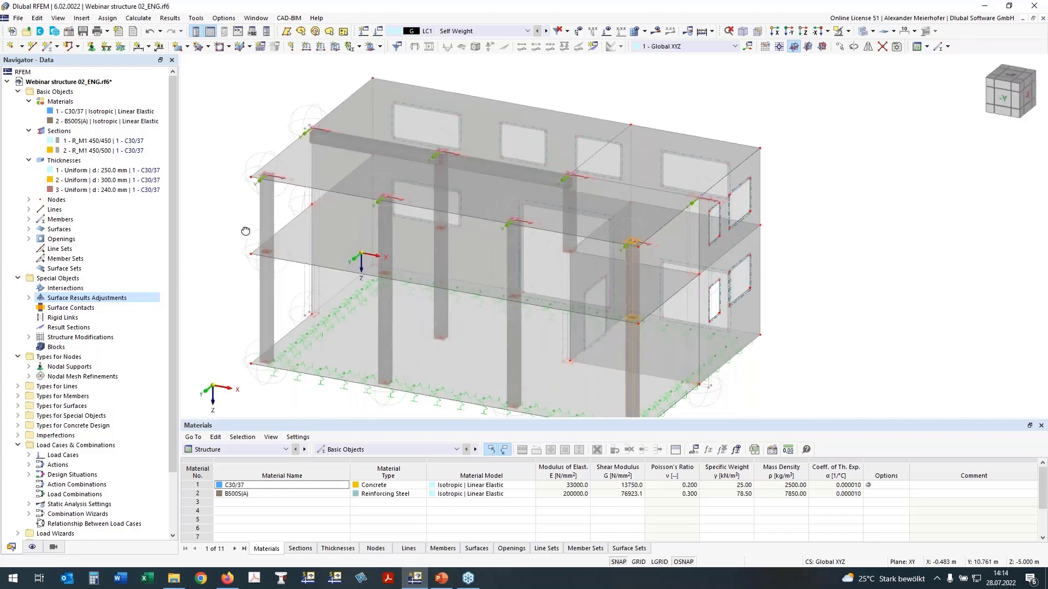
pyautogui.keyDown('ctrl'); pyautogui.moveTo(246, 231); pyautogui.dragTo(384, 192, button='middle'); pyautogui.keyUp('ctrl')
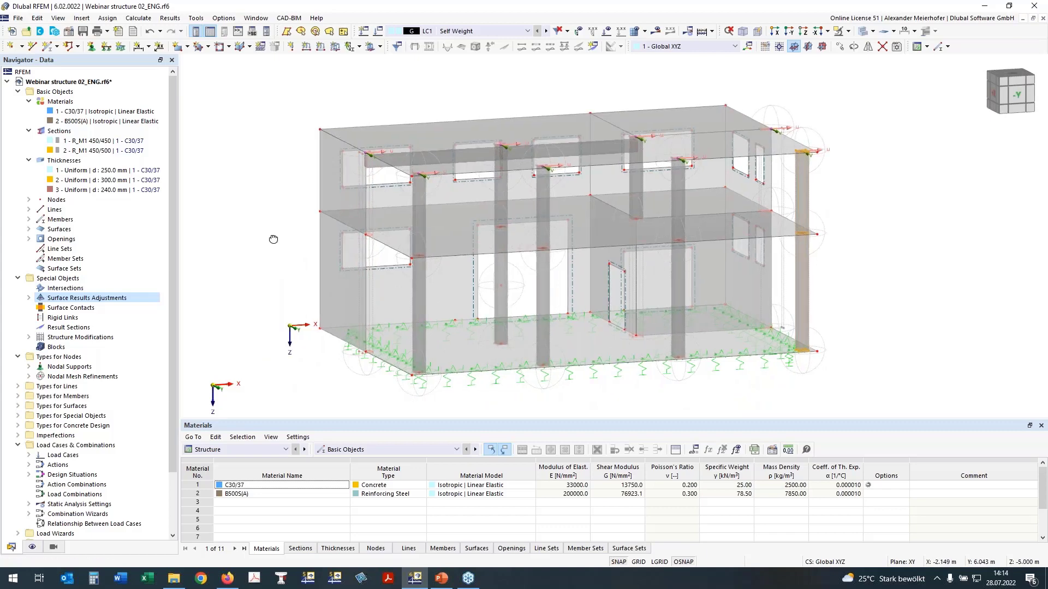
pyautogui.keyDown('ctrl'); pyautogui.moveTo(273, 239); pyautogui.dragTo(353, 243, button='middle'); pyautogui.keyUp('ctrl')
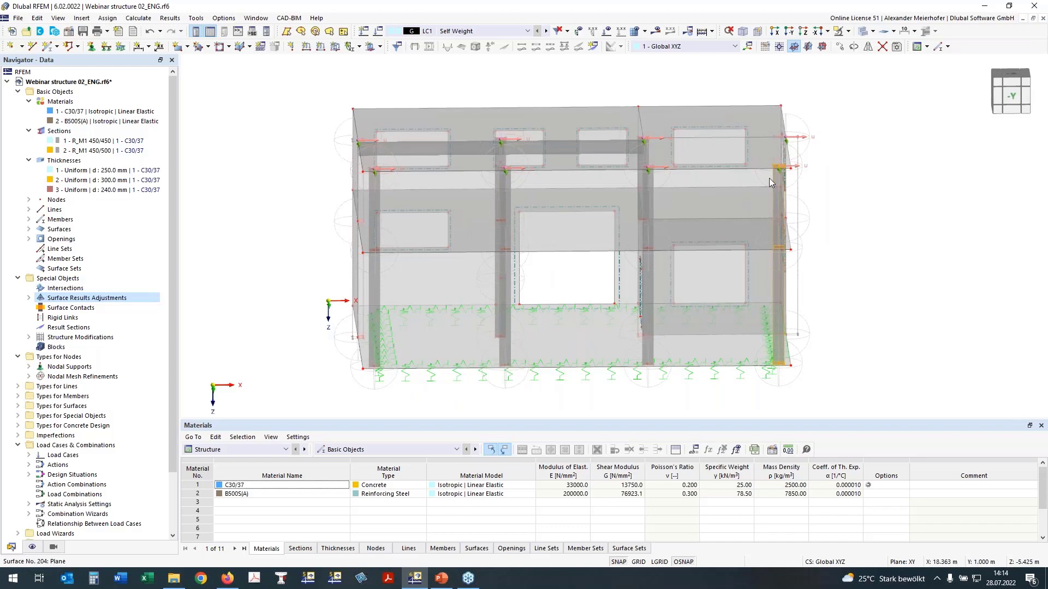
pyautogui.keyDown('ctrl'); pyautogui.moveTo(303, 296); pyautogui.dragTo(338, 306, button='middle'); pyautogui.keyUp('ctrl')
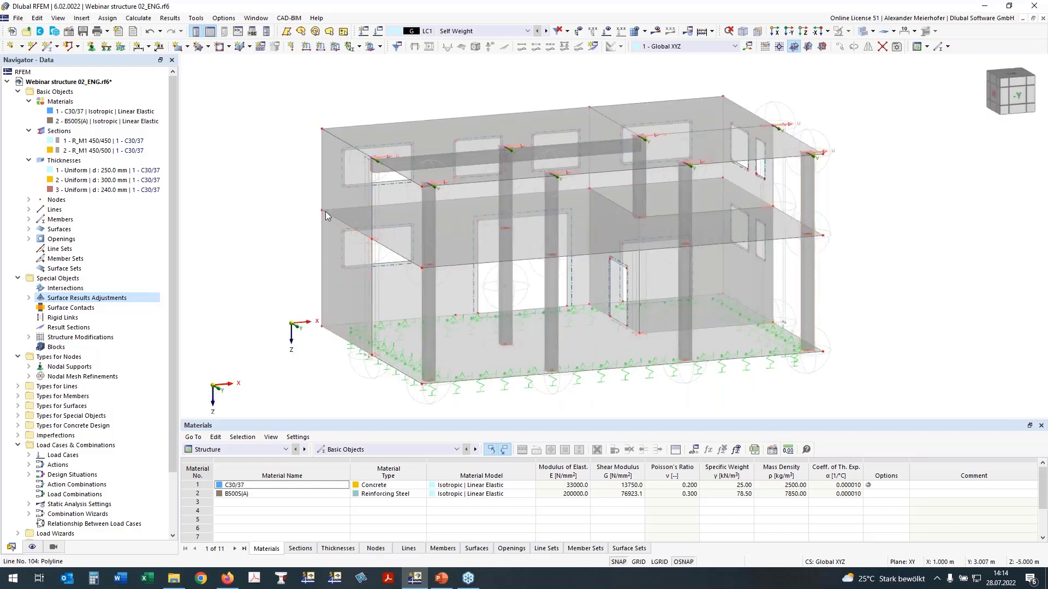
pyautogui.doubleClick(460, 238)
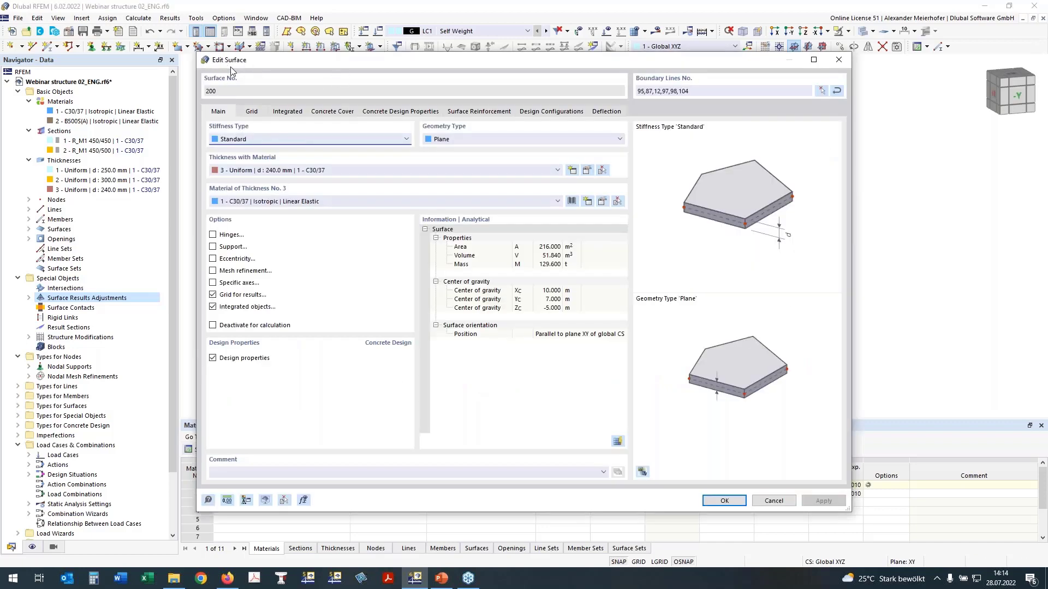
pyautogui.click(213, 235)
pyautogui.click(252, 112)
pyautogui.click(256, 162)
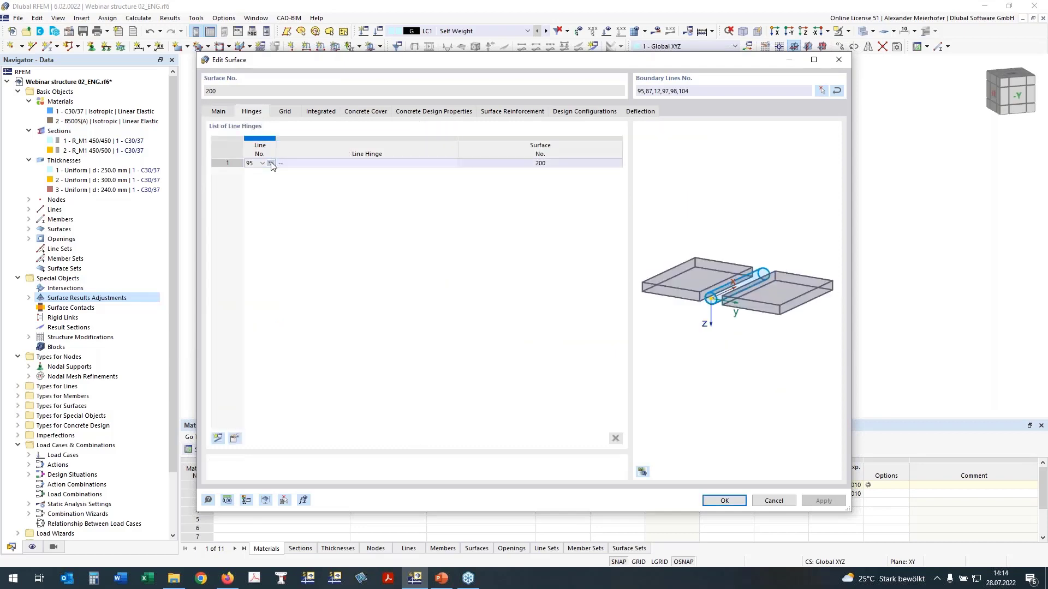
# Pick boundary lines 87, 95 and 104 of the intermediate slab graphically for the list of line hinges.
pyautogui.click(270, 162)
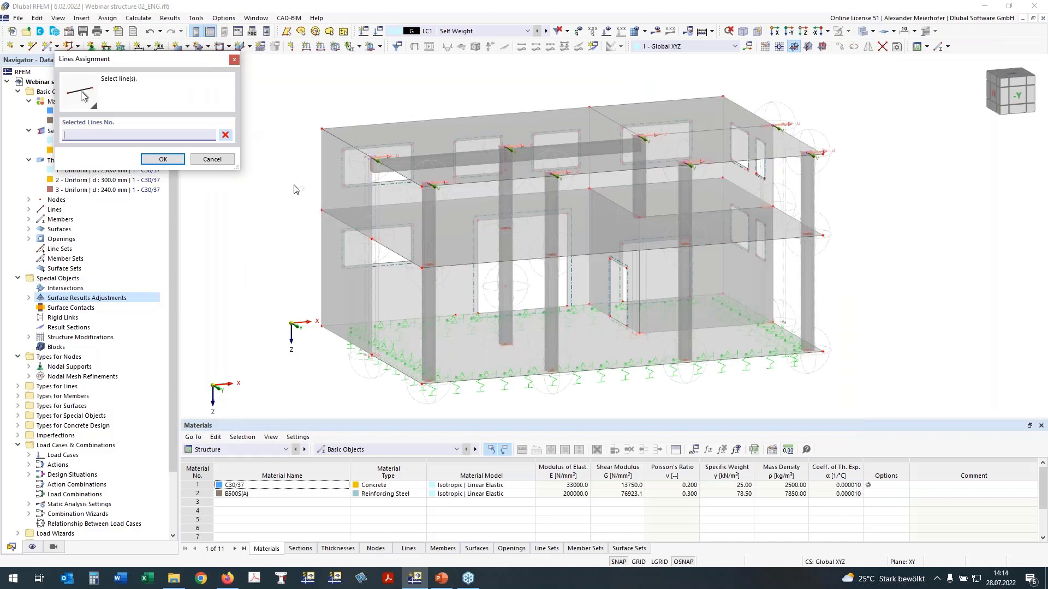
pyautogui.click(343, 221)
pyautogui.click(382, 207)
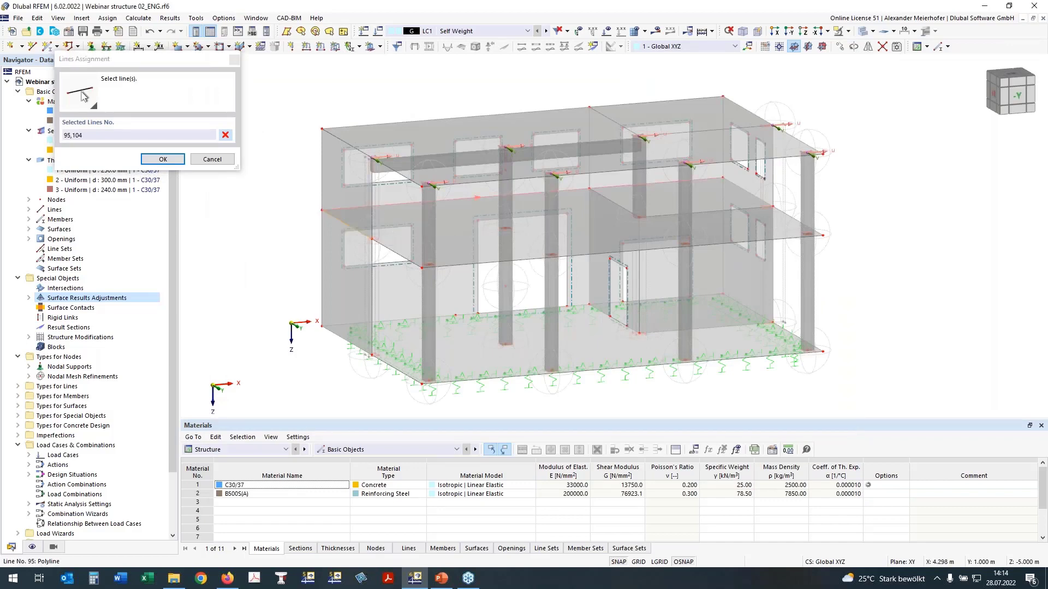
pyautogui.click(747, 191)
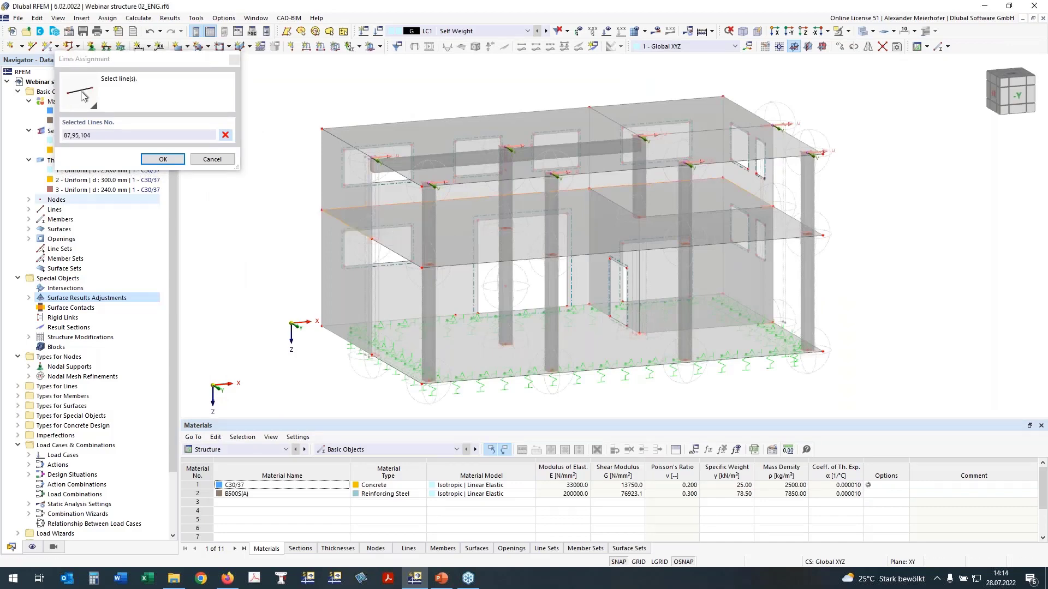
pyautogui.click(162, 160)
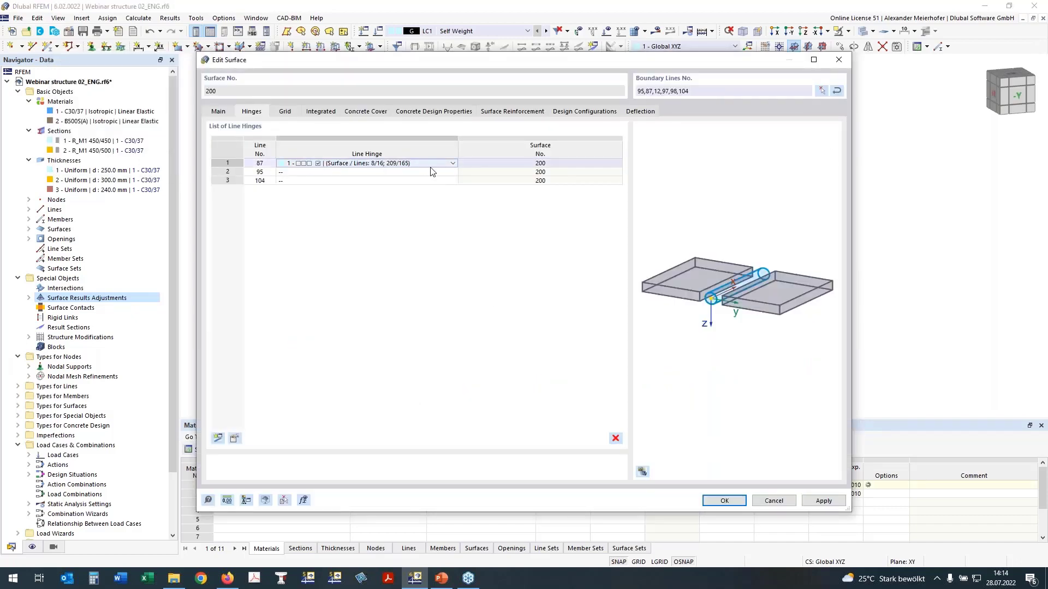
# Assign line hinge 1 to lines 87, 95 and 104, and save the changes to surface 200.
pyautogui.click(451, 163)
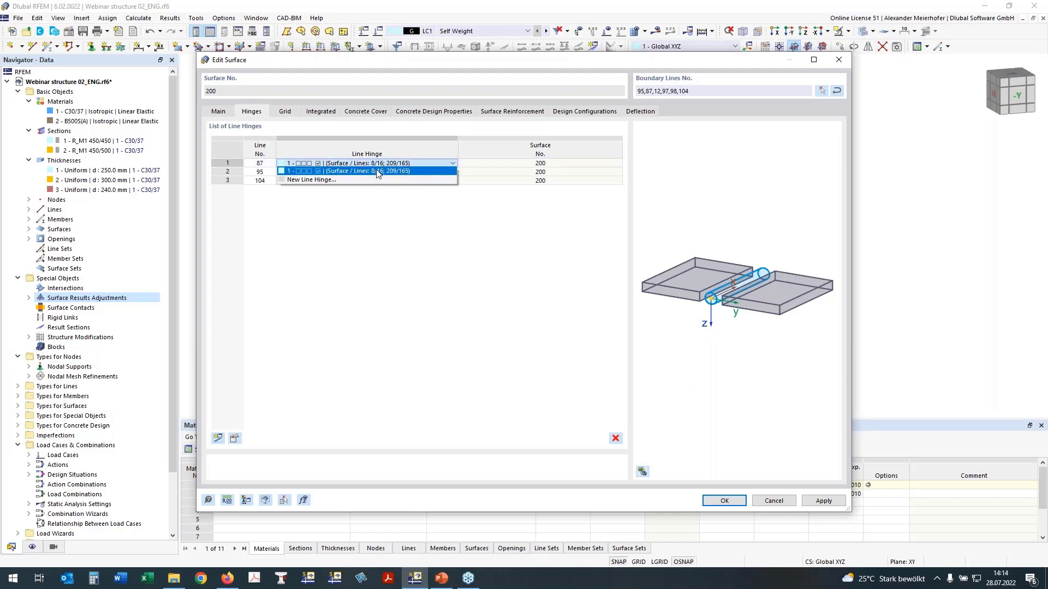
pyautogui.click(377, 171)
pyautogui.click(304, 172)
pyautogui.click(302, 172)
pyautogui.click(299, 178)
pyautogui.doubleClick(304, 180)
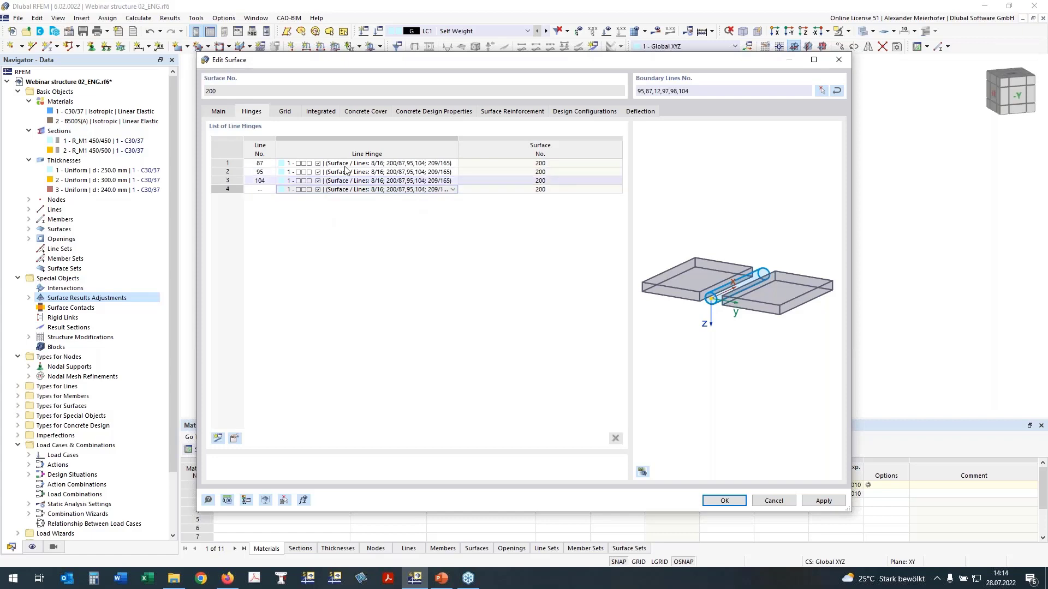
pyautogui.click(727, 503)
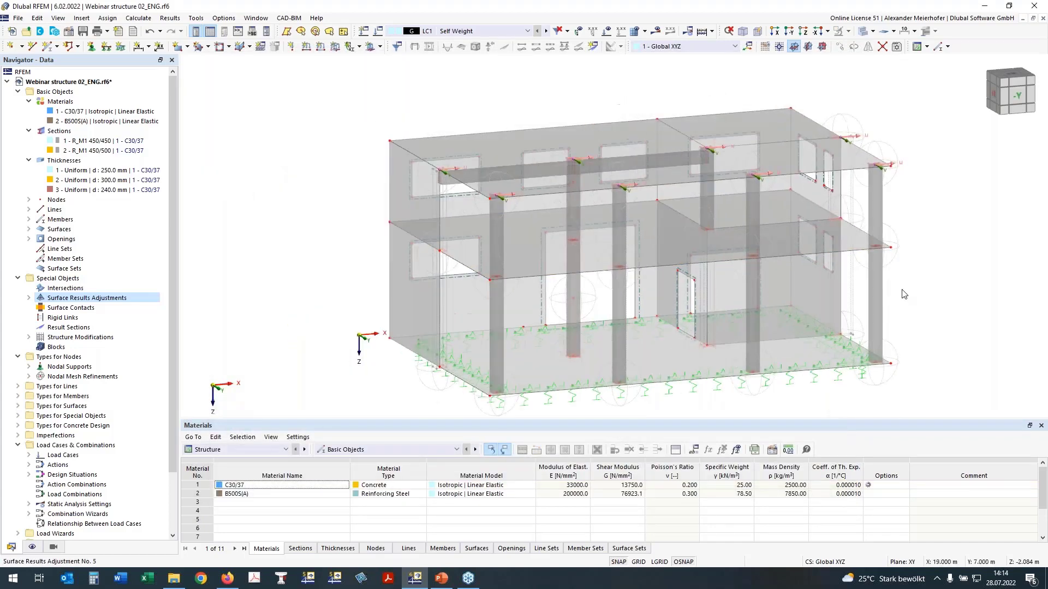
# Turn off the display of nodal mesh refinements in the model view.
pyautogui.keyDown('ctrl'); pyautogui.moveTo(904, 295); pyautogui.dragTo(382, 257, button='middle'); pyautogui.keyUp('ctrl')
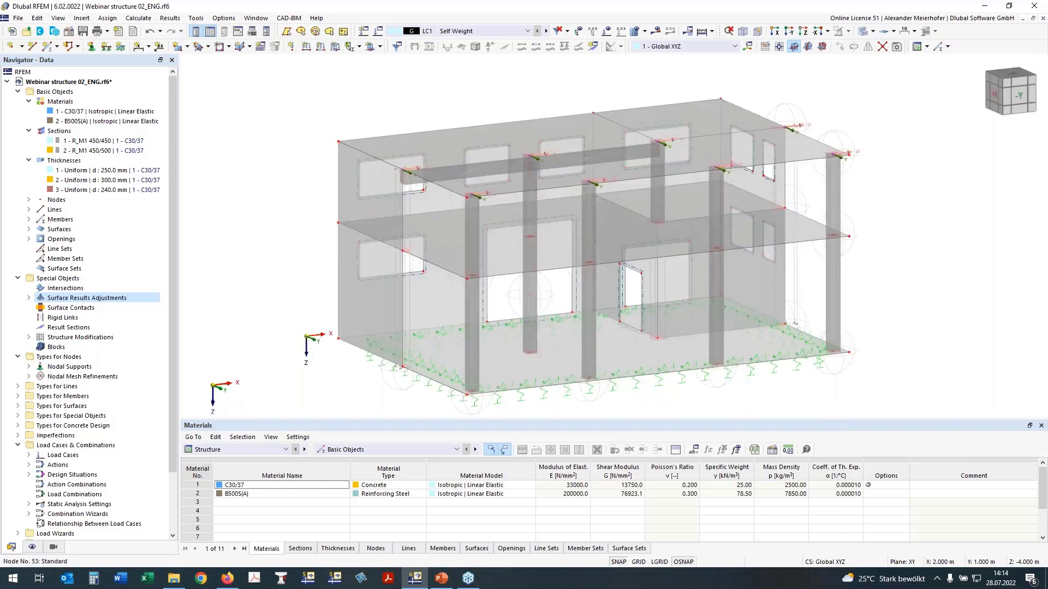
pyautogui.scroll(5, 400, 255)
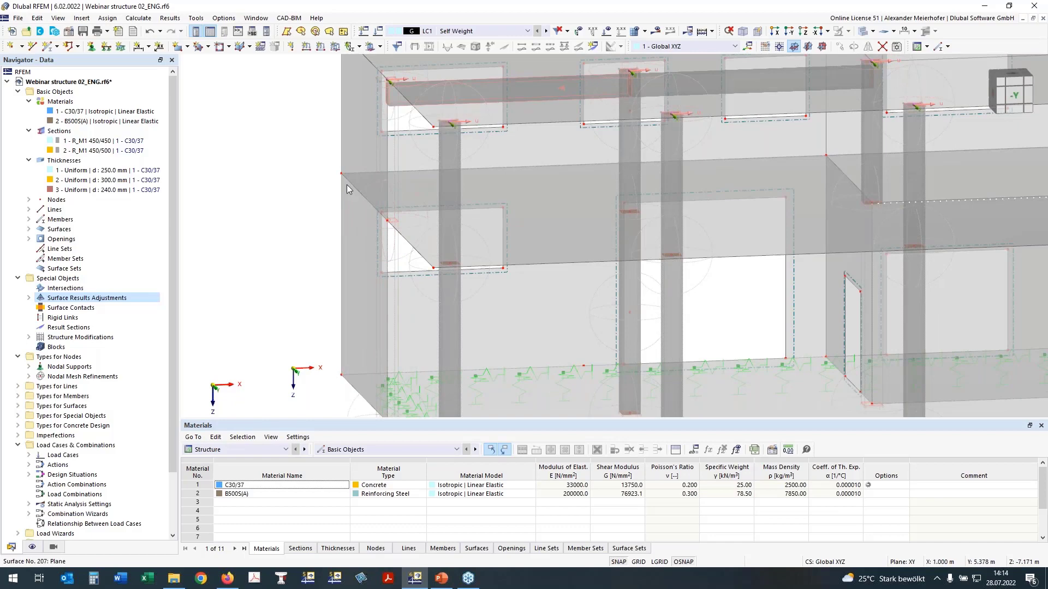
pyautogui.scroll(-2, 349, 255)
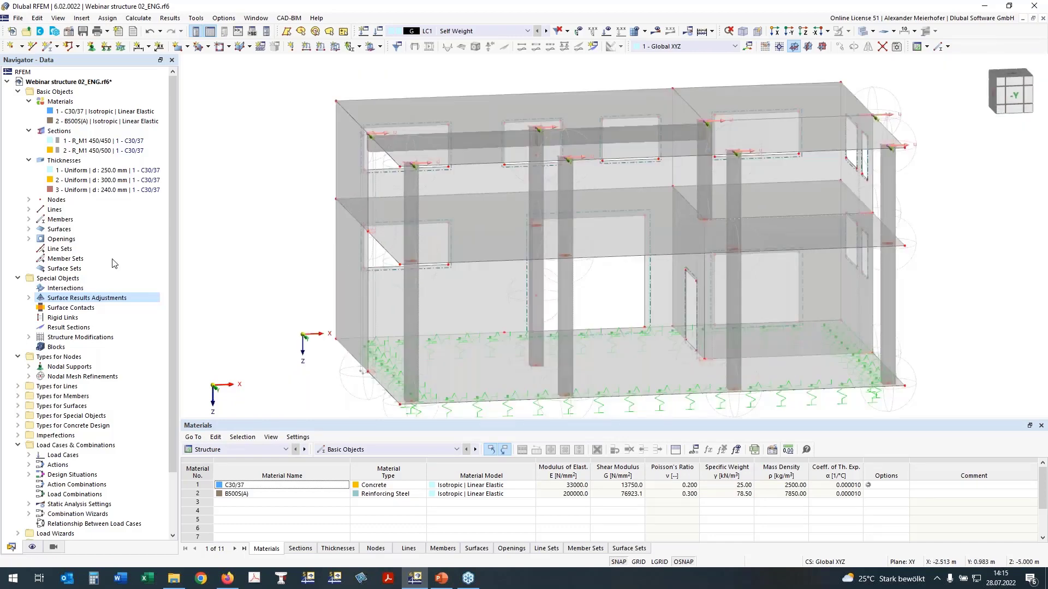
pyautogui.click(32, 547)
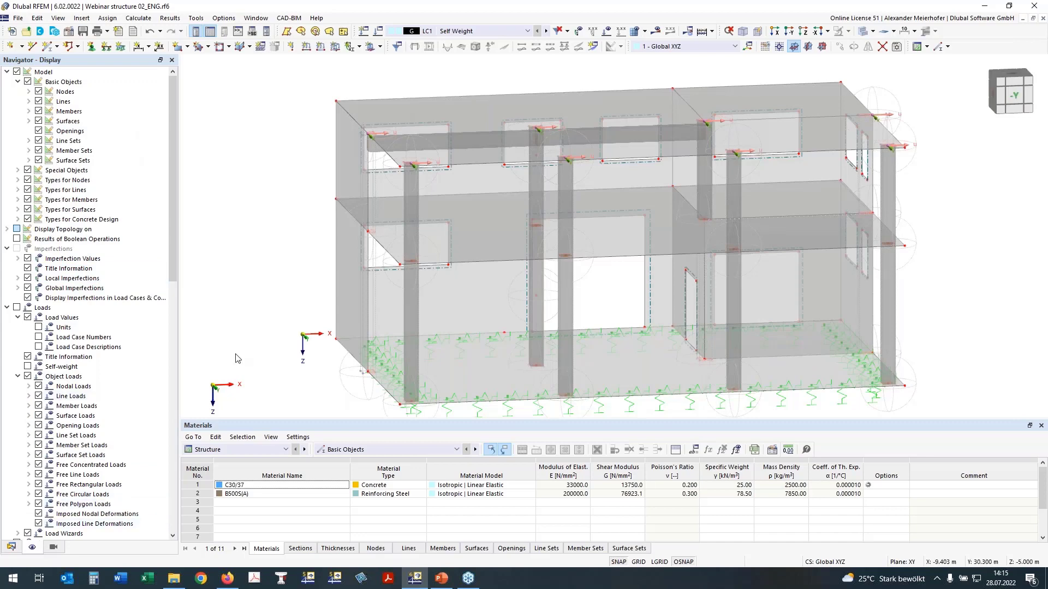
pyautogui.click(18, 181)
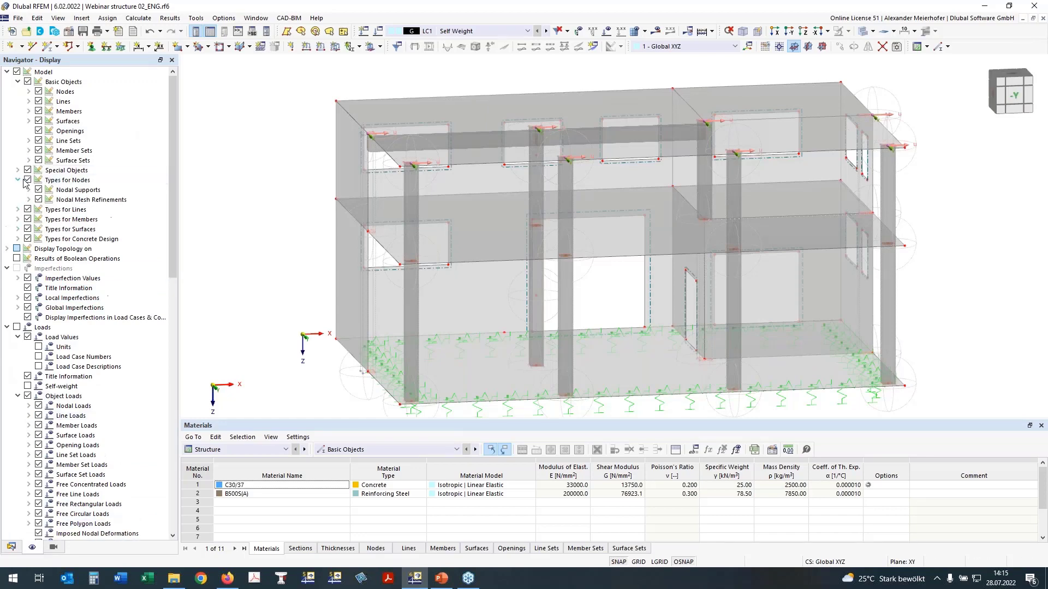
pyautogui.click(29, 200)
pyautogui.click(38, 199)
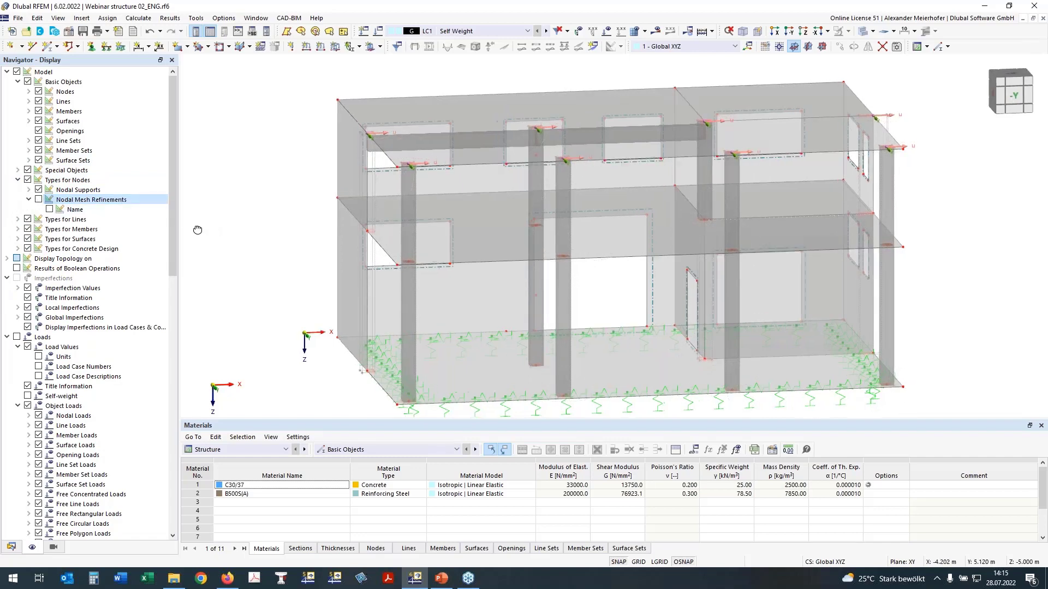
# Turn off the display of surface results adjustments in the model view.
pyautogui.keyDown('ctrl'); pyautogui.moveTo(198, 230); pyautogui.dragTo(171, 228, button='middle'); pyautogui.keyUp('ctrl')
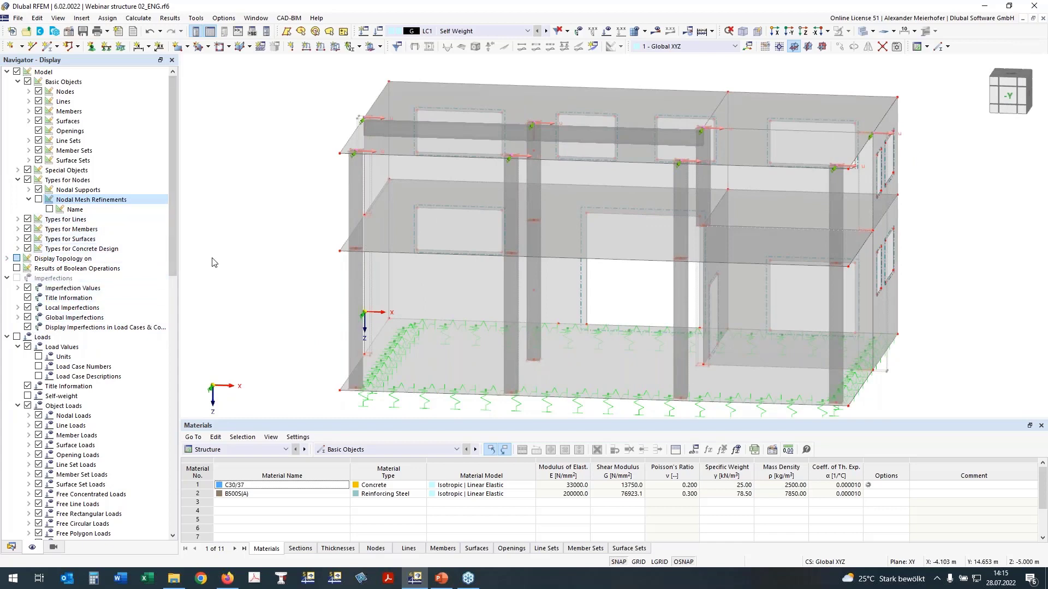
pyautogui.moveTo(199, 252); pyautogui.dragTo(270, 269, button='middle')
pyautogui.rightClick(271, 269)
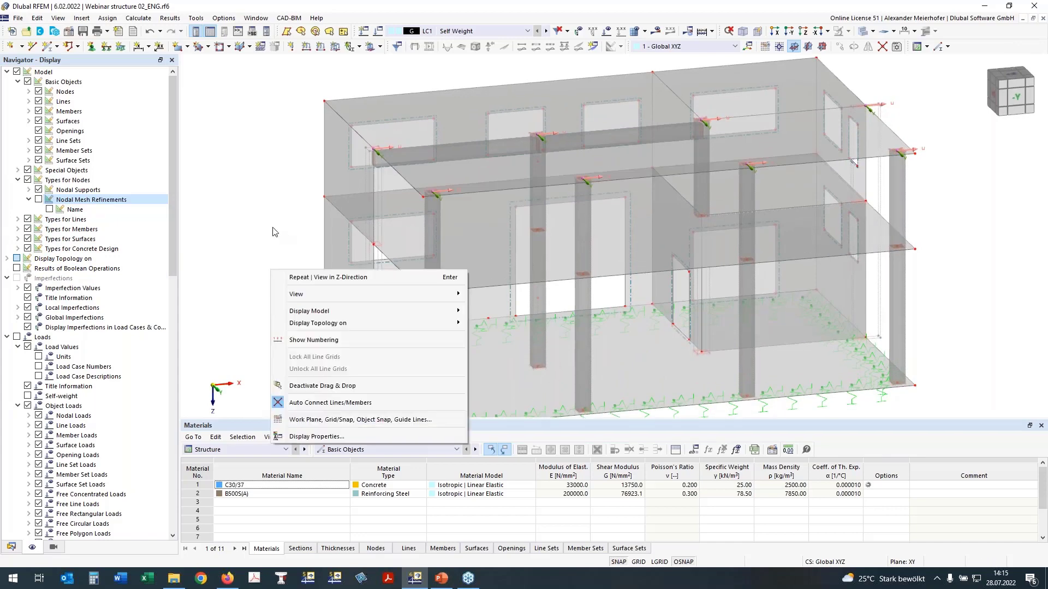
pyautogui.click(273, 227)
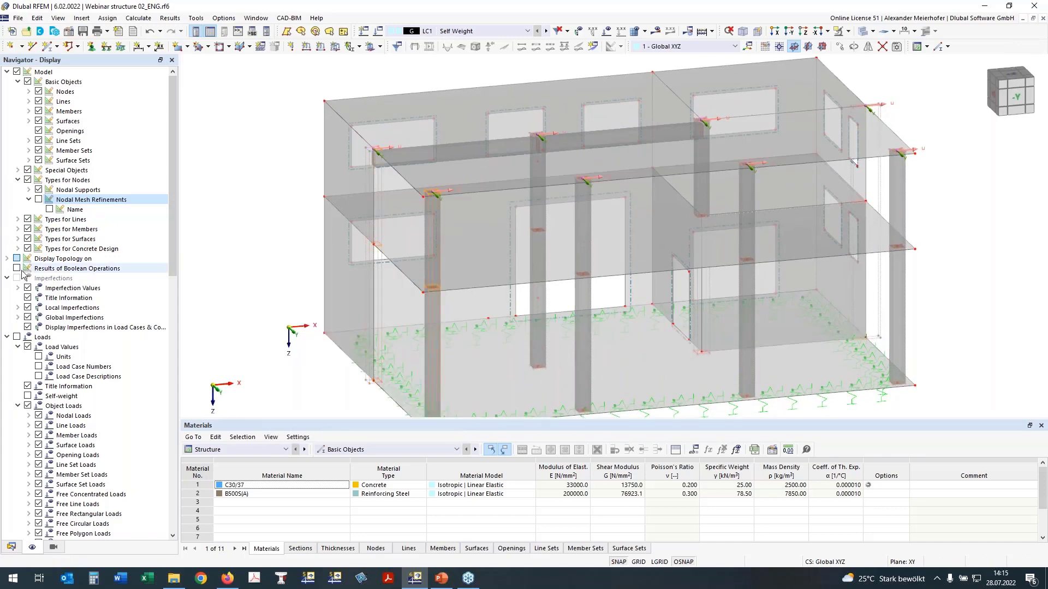
pyautogui.scroll(-20, 82, 306)
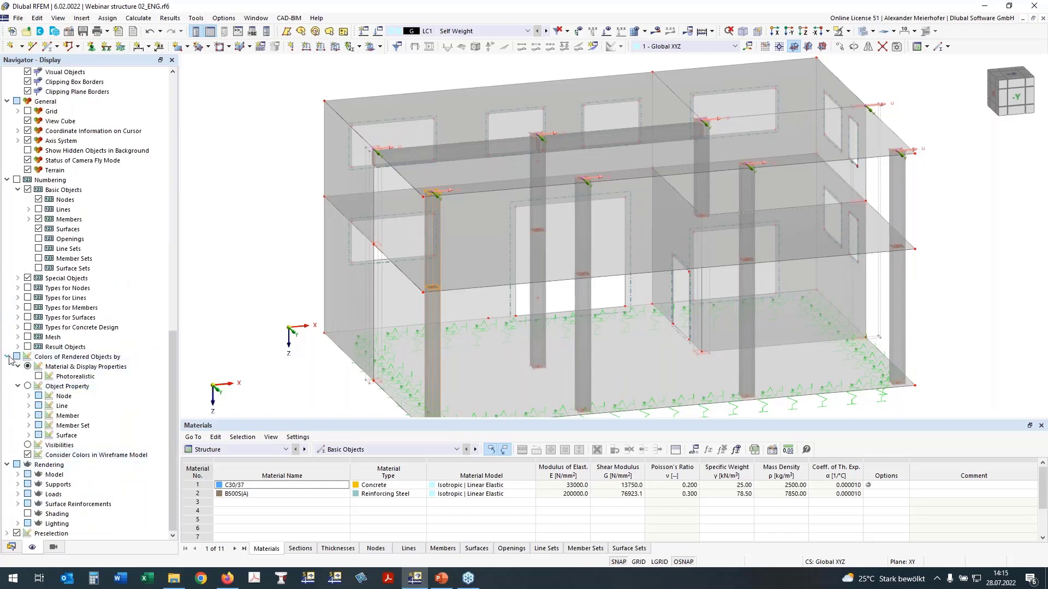
pyautogui.click(6, 356)
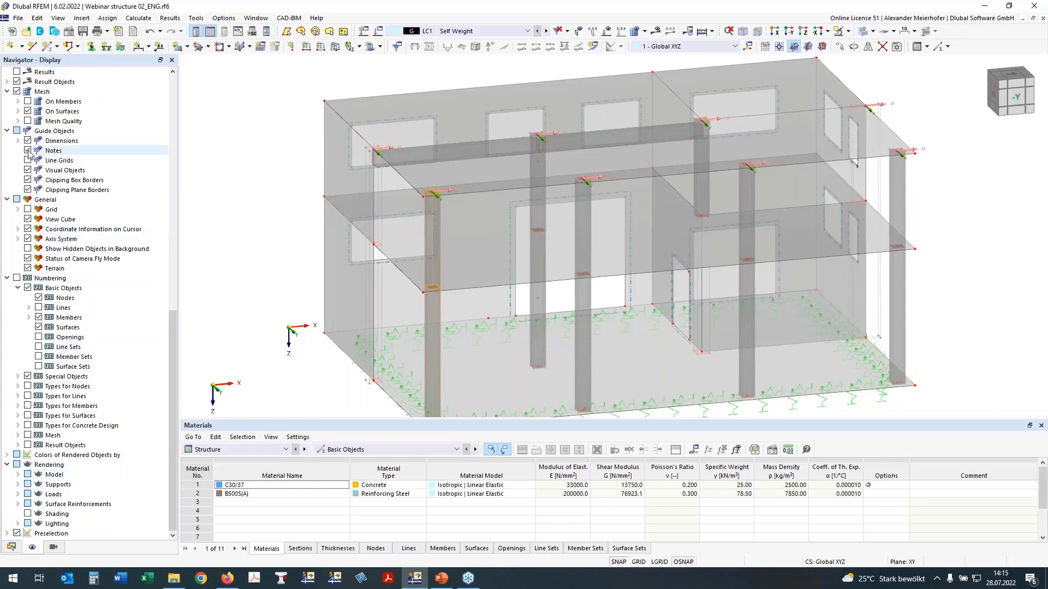
pyautogui.scroll(3, 30, 155)
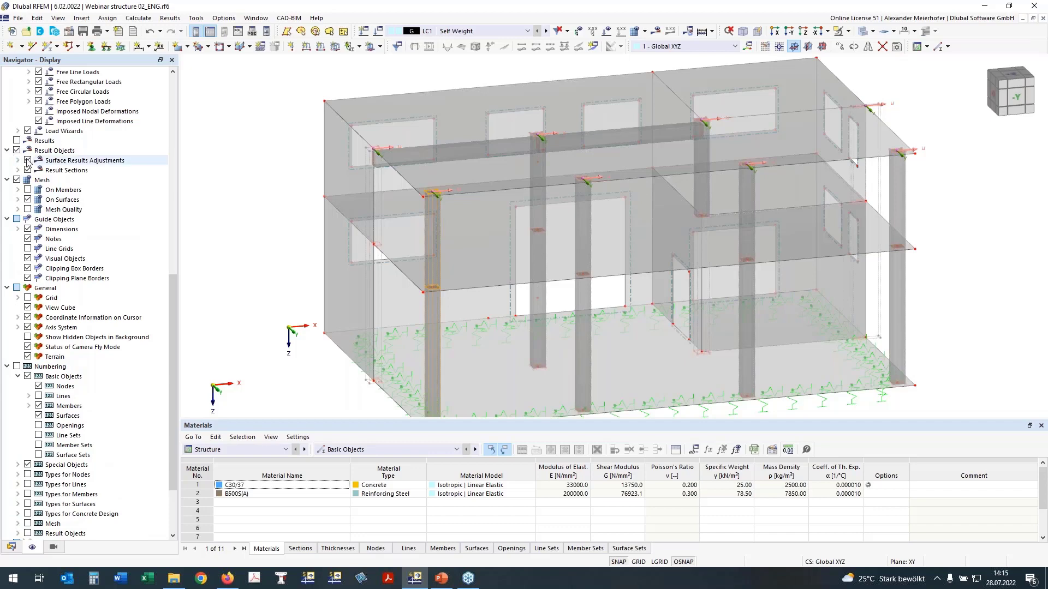
pyautogui.click(28, 160)
pyautogui.click(27, 160)
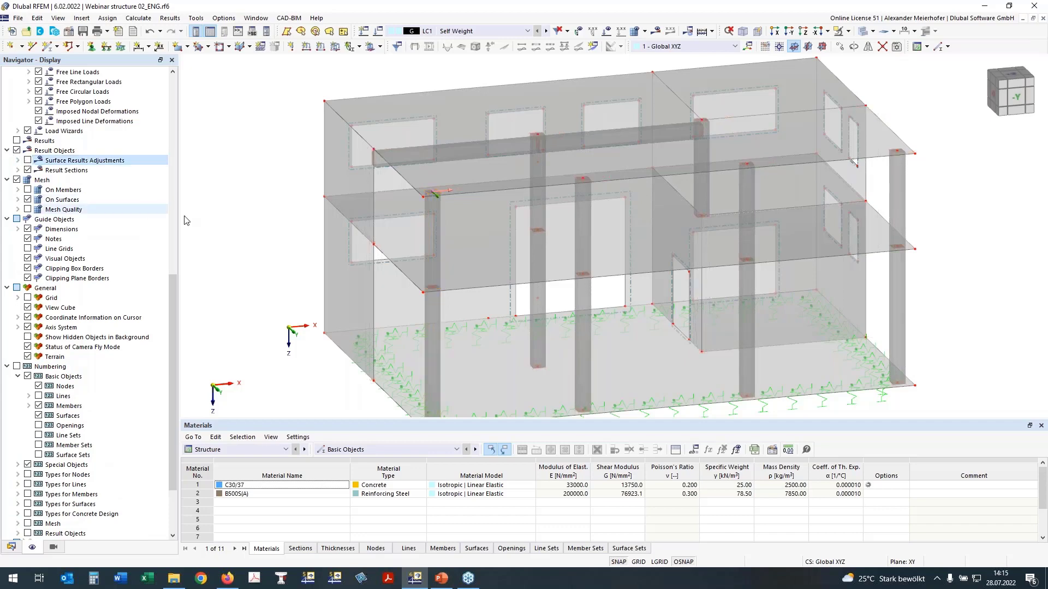
# Select all objects of the upper storey in the front view and restrict the visibility to them.
pyautogui.keyDown('ctrl'); pyautogui.moveTo(938, 246); pyautogui.dragTo(907, 214, button='middle'); pyautogui.keyUp('ctrl')
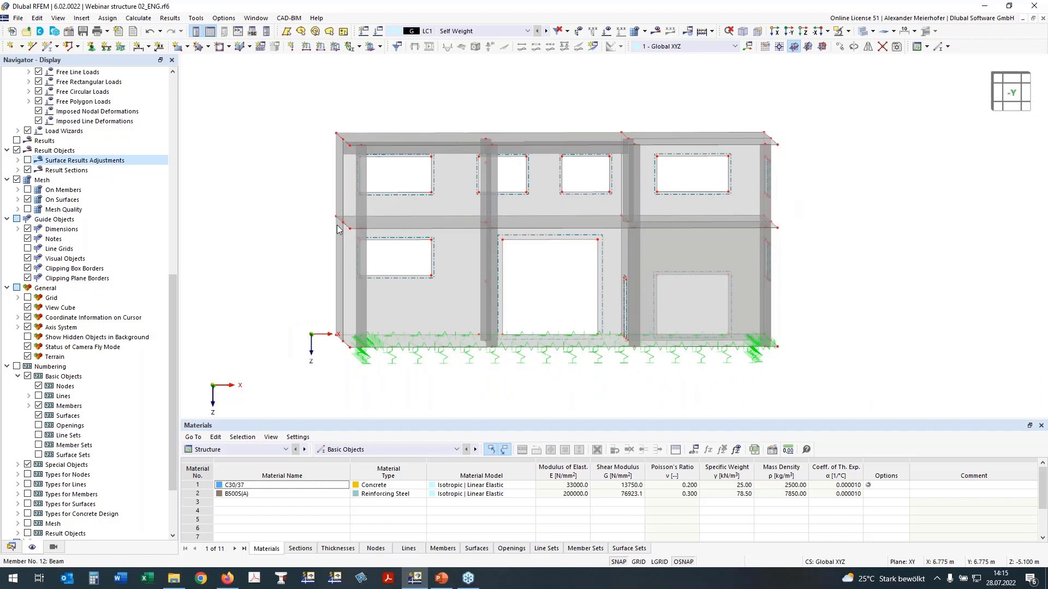
pyautogui.moveTo(307, 266); pyautogui.dragTo(299, 287, button='right')
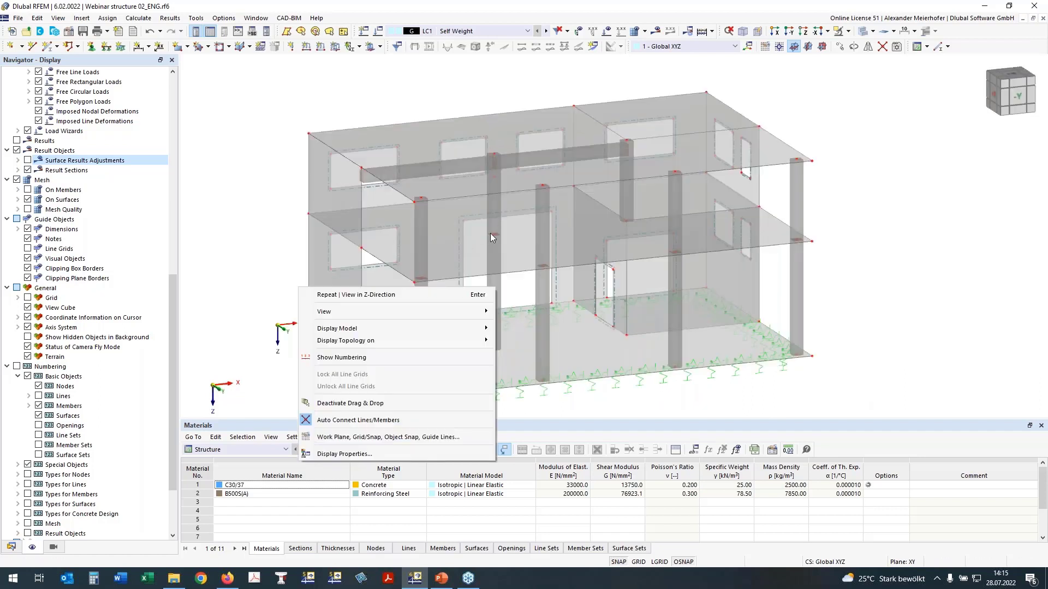
pyautogui.click(480, 264)
pyautogui.click(480, 264)
pyautogui.keyDown('ctrl'); pyautogui.moveTo(873, 245); pyautogui.dragTo(856, 227, button='middle'); pyautogui.keyUp('ctrl')
pyautogui.click(857, 227)
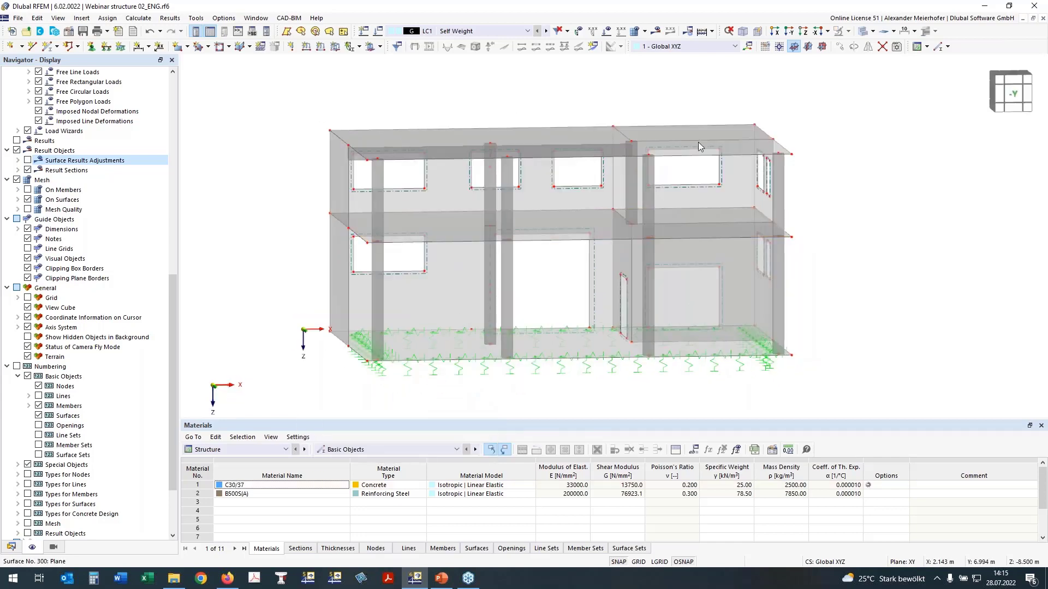
pyautogui.moveTo(824, 219); pyautogui.dragTo(217, 80)
pyautogui.keyDown('ctrl'); pyautogui.moveTo(226, 131); pyautogui.dragTo(265, 112, button='middle'); pyautogui.keyUp('ctrl')
pyautogui.moveTo(838, 220); pyautogui.dragTo(299, 92)
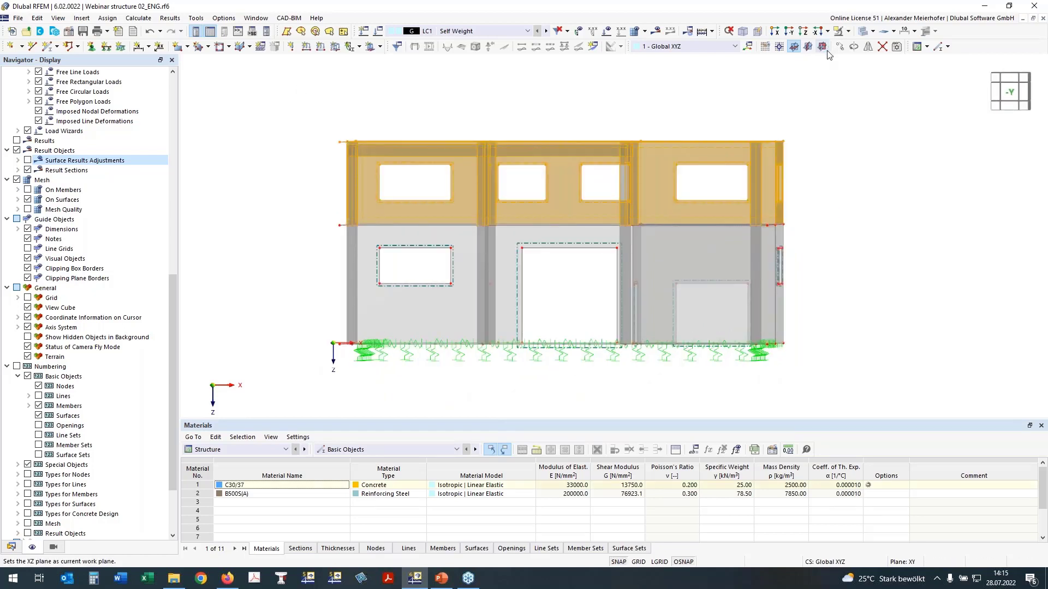
pyautogui.click(848, 31)
pyautogui.click(849, 46)
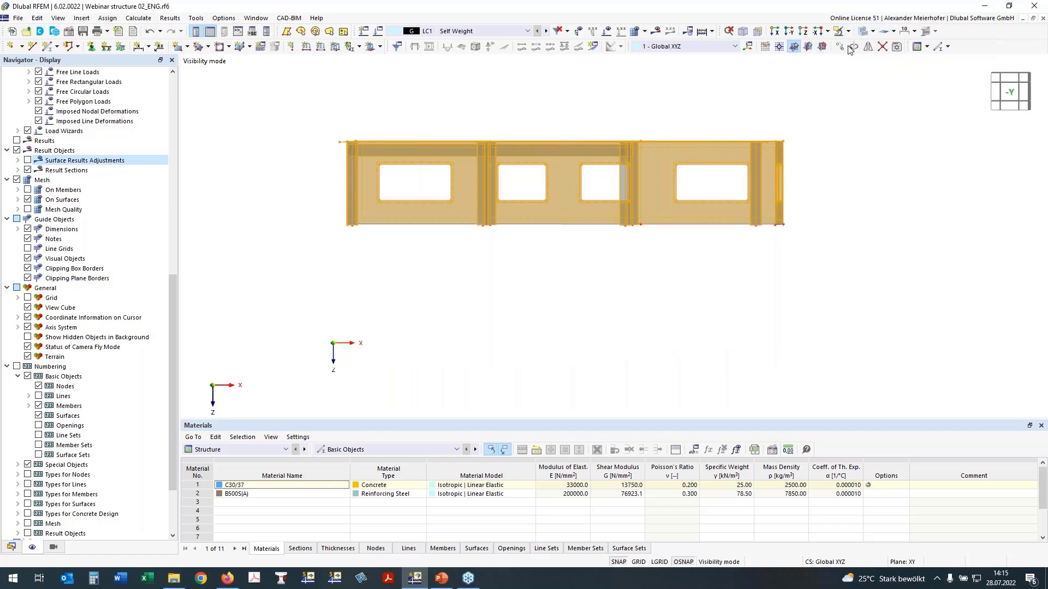
# Hide the selected upper-storey objects so that only the ground storey is displayed.
pyautogui.click(848, 31)
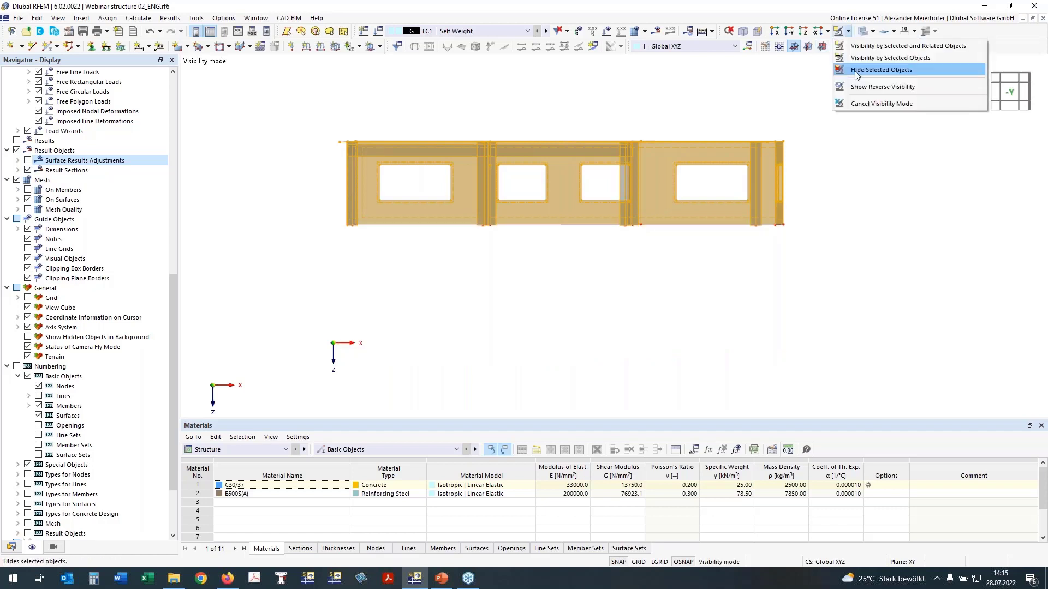
pyautogui.click(855, 72)
pyautogui.keyDown('ctrl'); pyautogui.moveTo(740, 174); pyautogui.dragTo(677, 146, button='middle'); pyautogui.keyUp('ctrl')
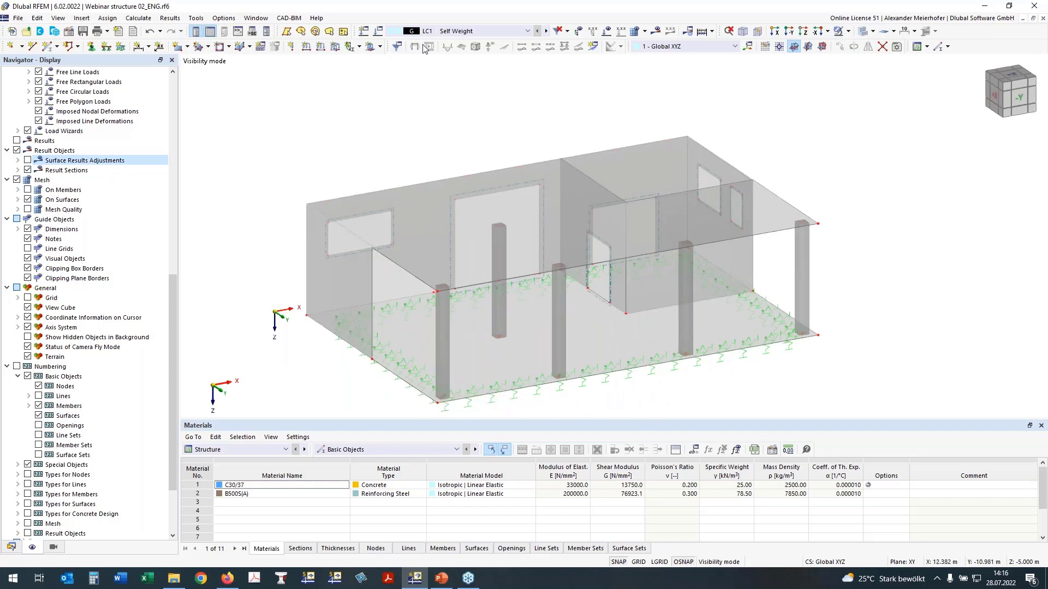
# Define a new member of type Rib with the section 2 - R_M1 450/500 in C30/37.
pyautogui.click(47, 48)
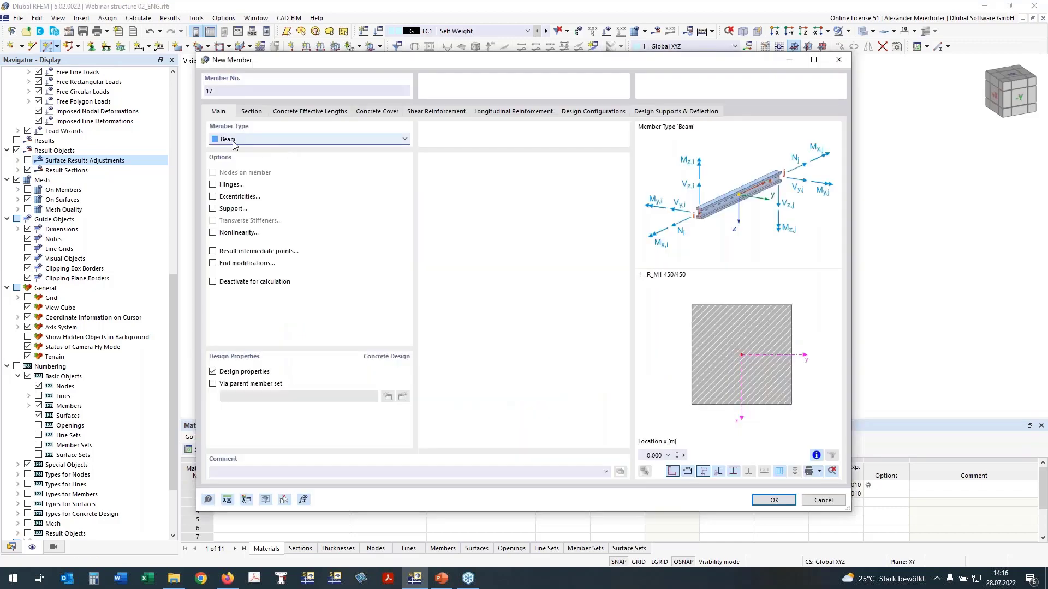
pyautogui.click(232, 139)
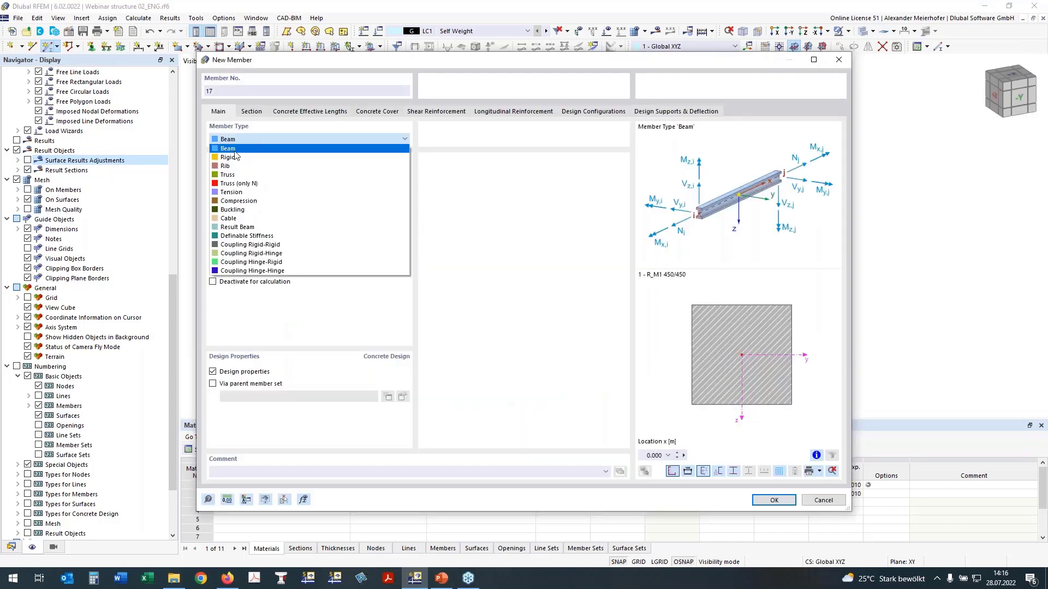
pyautogui.click(235, 165)
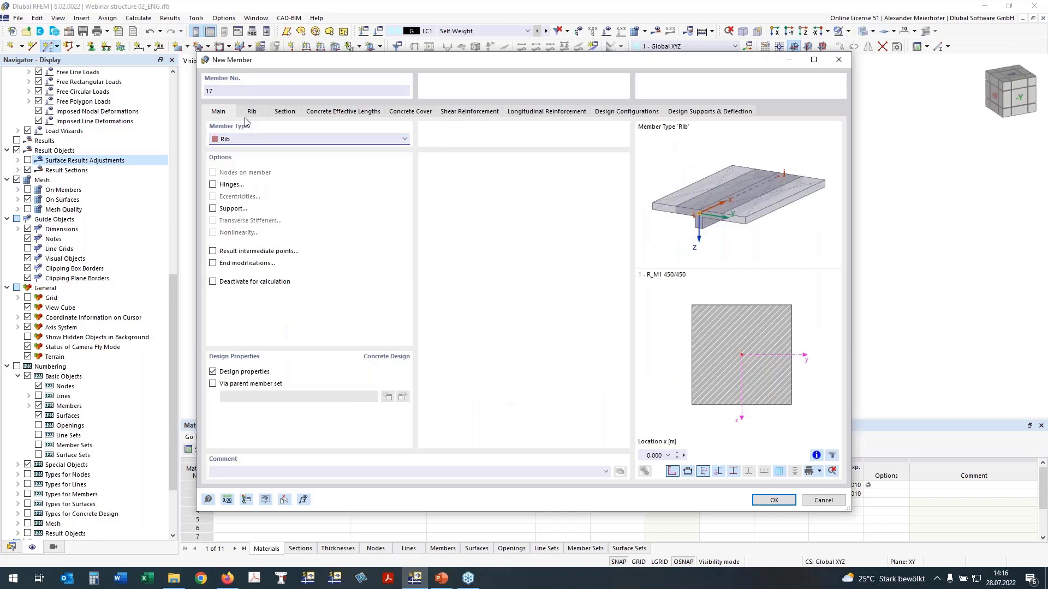
pyautogui.click(277, 113)
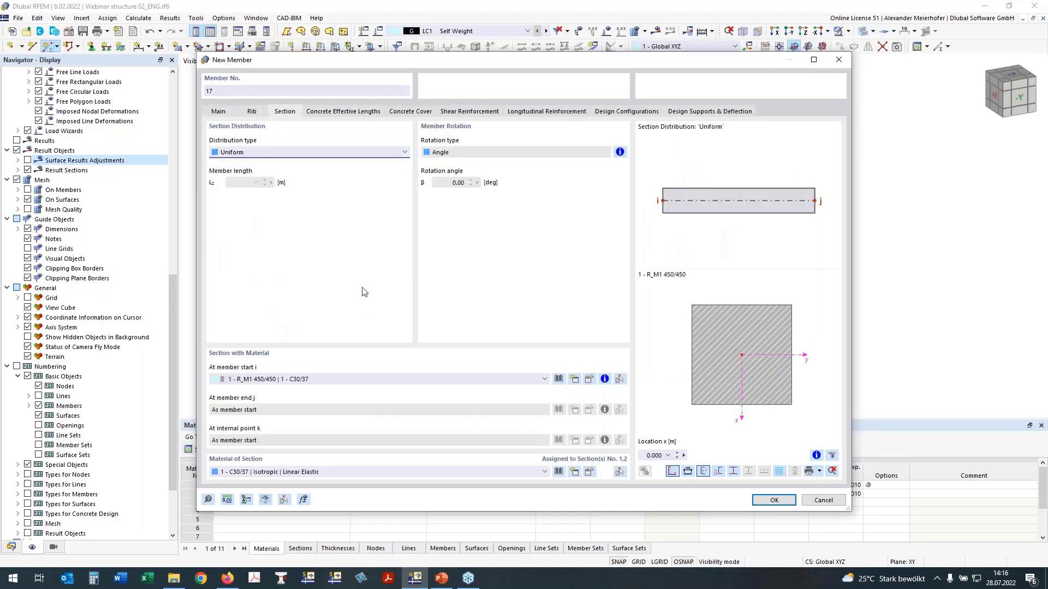
pyautogui.click(289, 378)
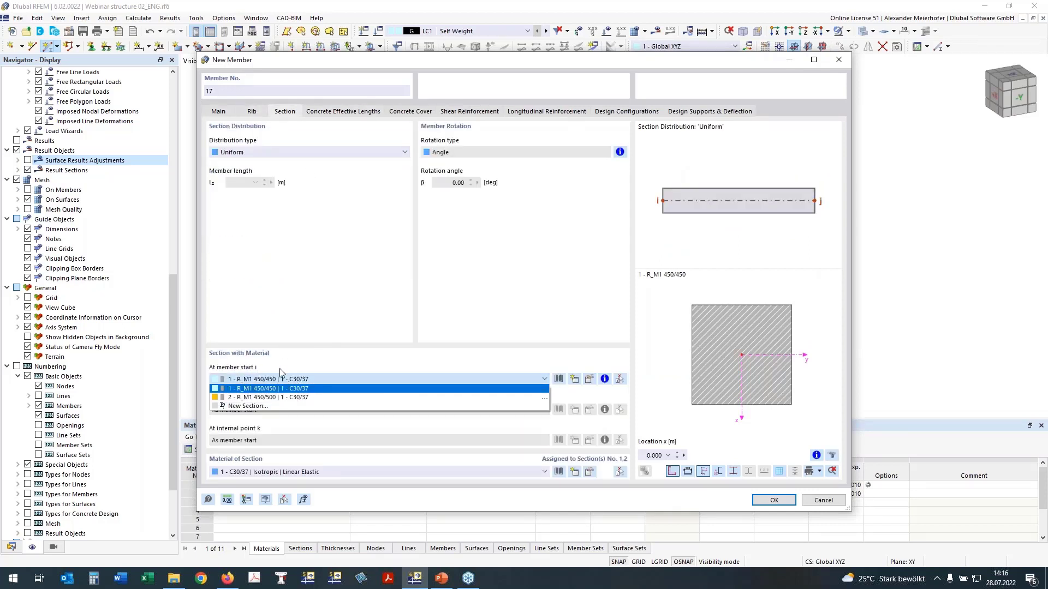
pyautogui.click(262, 398)
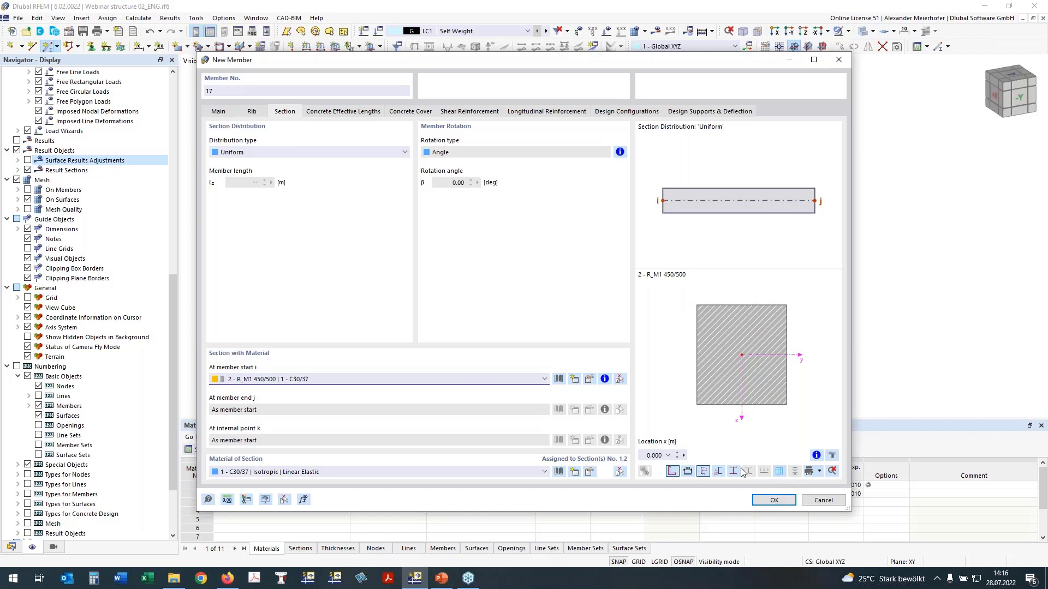
pyautogui.click(775, 501)
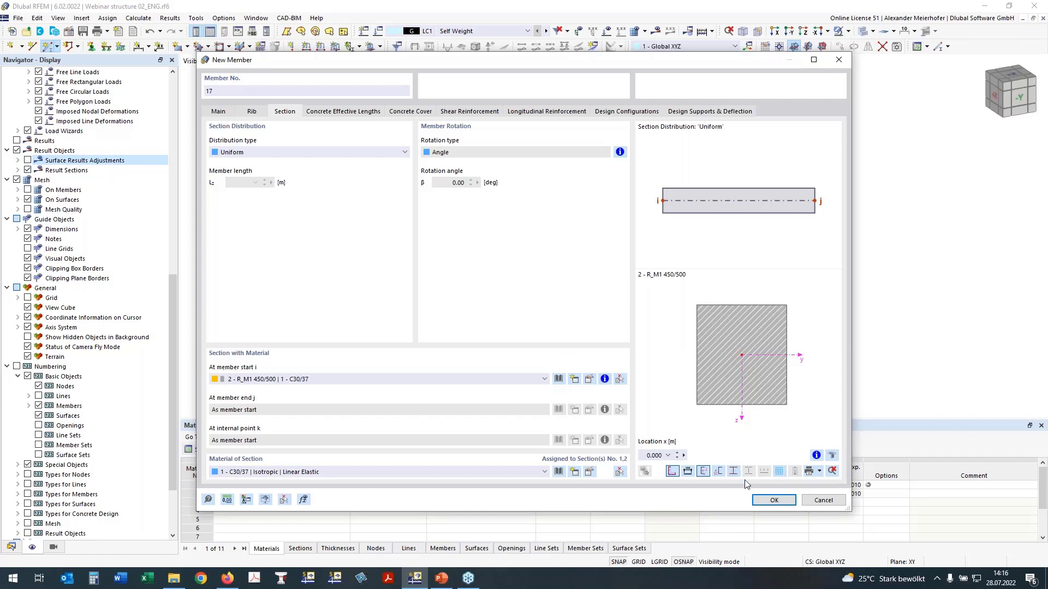
pyautogui.click(766, 501)
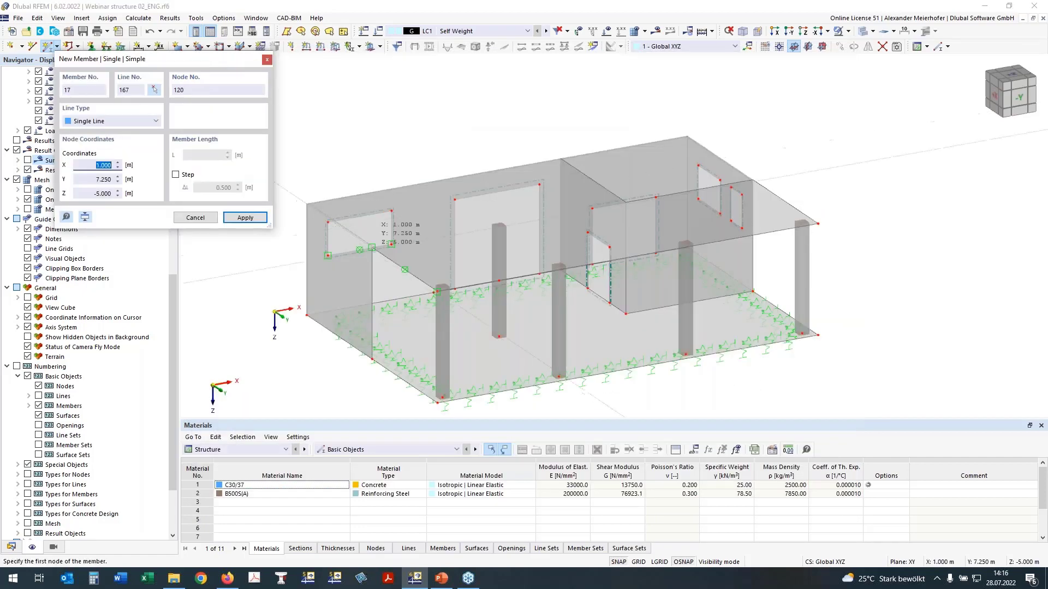
# Place the rib, 6 m long, from the end of the ground-storey side wall to the head of the interior column.
pyautogui.scroll(5, 378, 249)
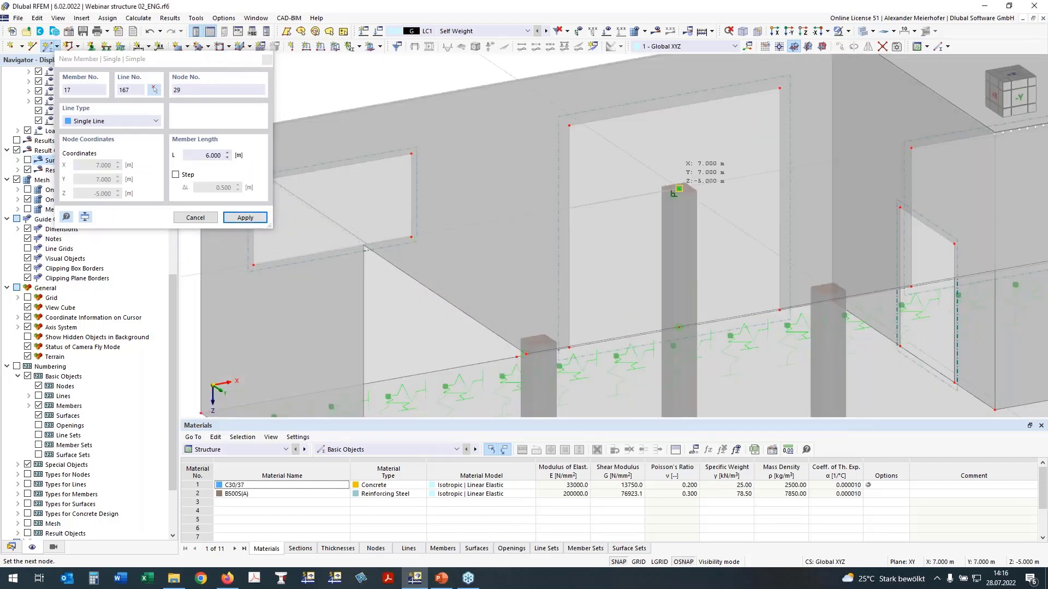
pyautogui.click(679, 188)
pyautogui.scroll(-2, 679, 189)
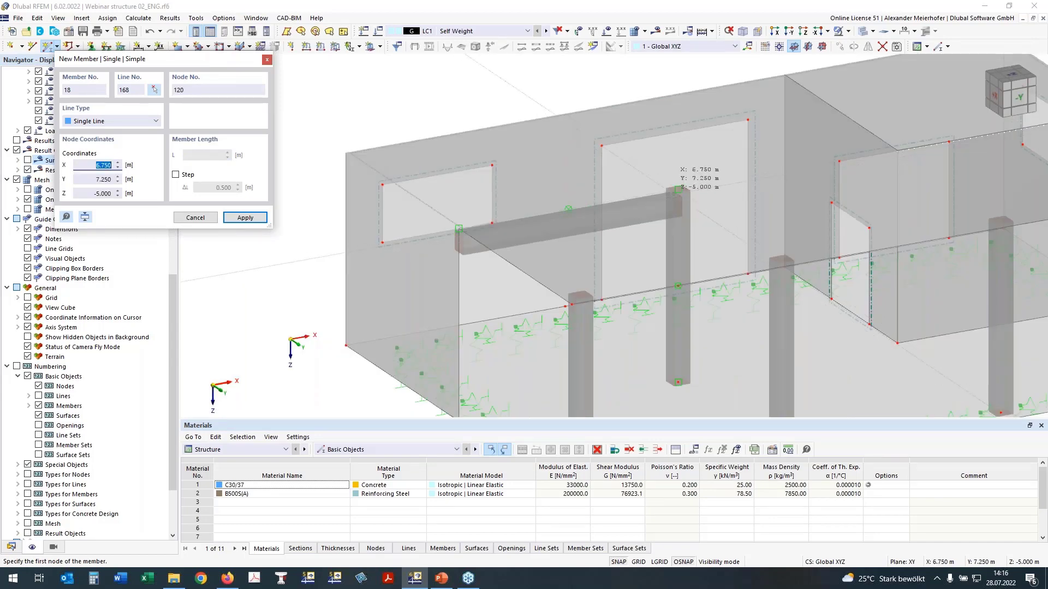
# Try to add a second rib from the interior column head to the corner of the interior walls.
pyautogui.click(678, 190)
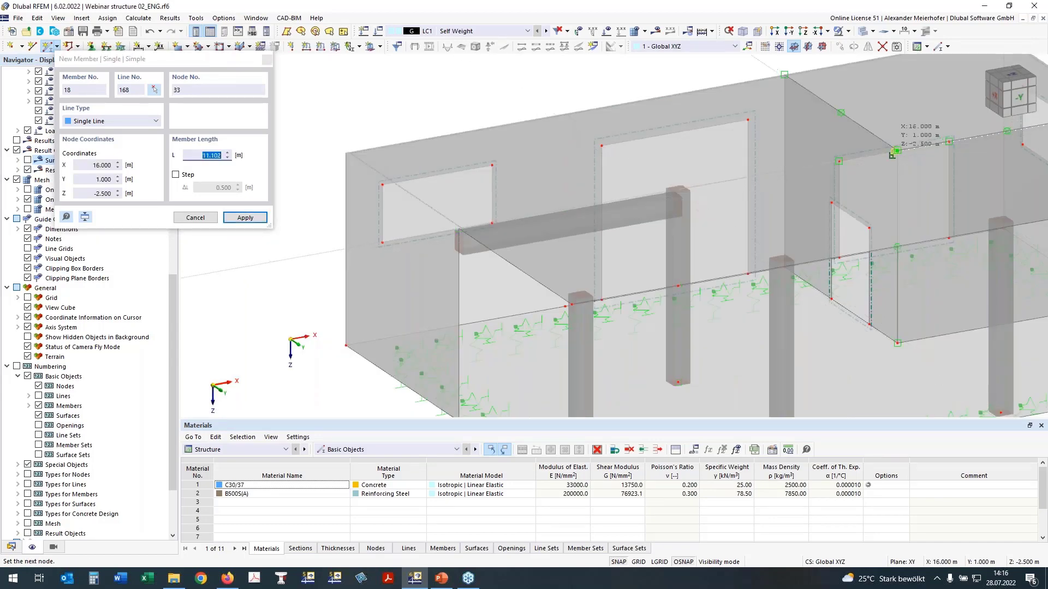
pyautogui.click(894, 153)
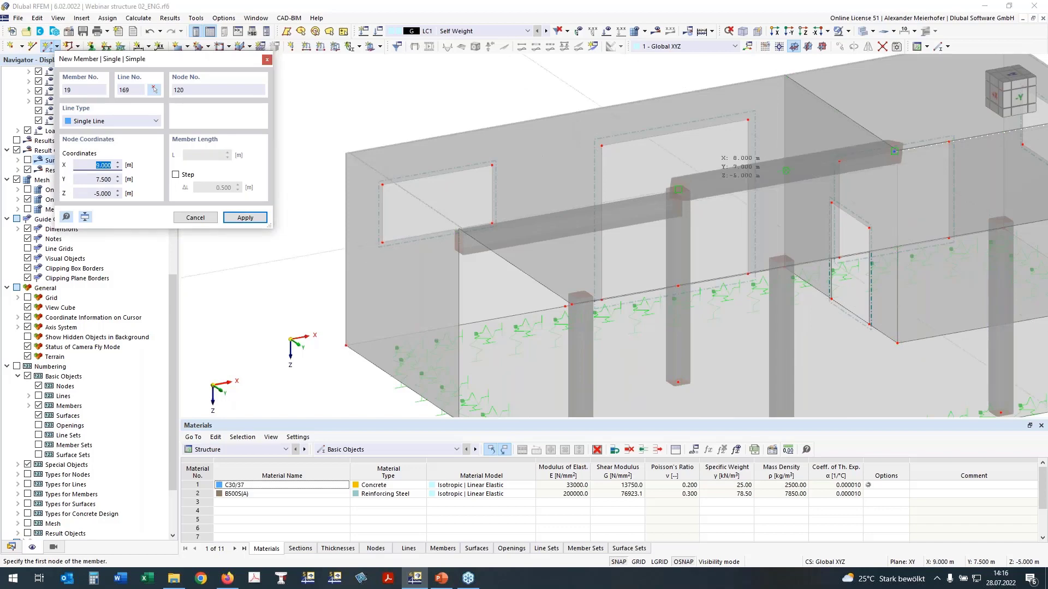
pyautogui.press('Escape')
pyautogui.keyDown('ctrl'); pyautogui.moveTo(617, 191); pyautogui.dragTo(562, 202, button='middle'); pyautogui.keyUp('ctrl')
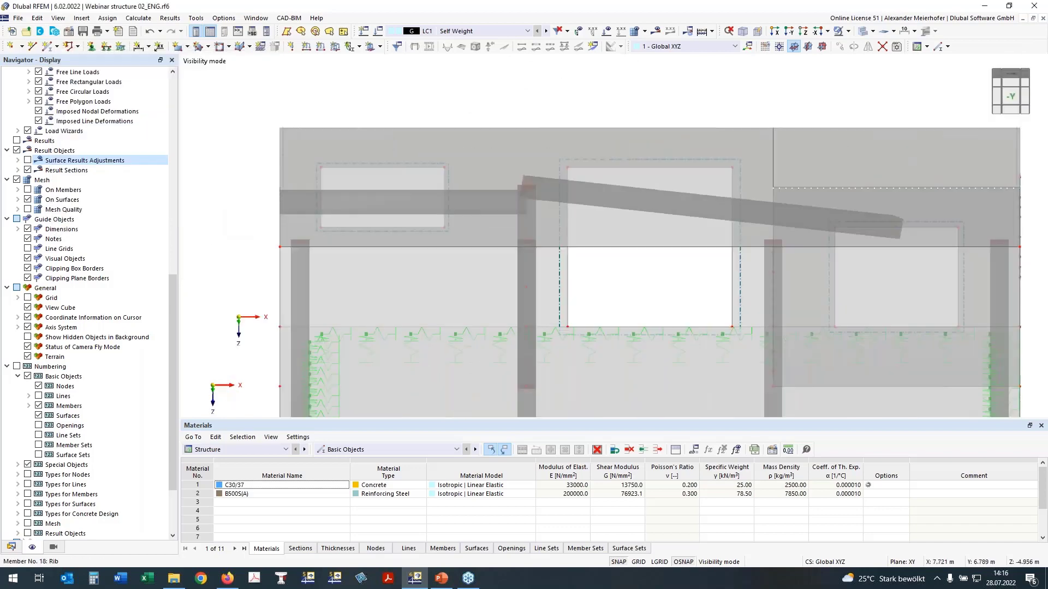
pyautogui.click(150, 32)
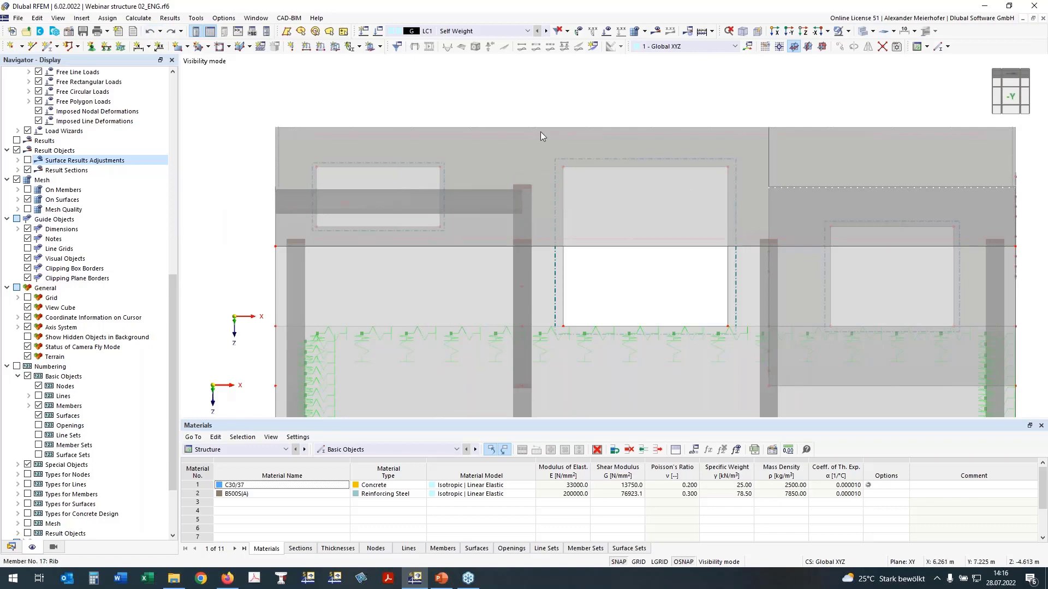
# Show the whole model again, select the intermediate floor slab in the front view and restrict the visibility to it.
pyautogui.scroll(-2, 794, 132)
pyautogui.keyDown('ctrl'); pyautogui.moveTo(795, 132); pyautogui.dragTo(823, 66, button='middle'); pyautogui.keyUp('ctrl')
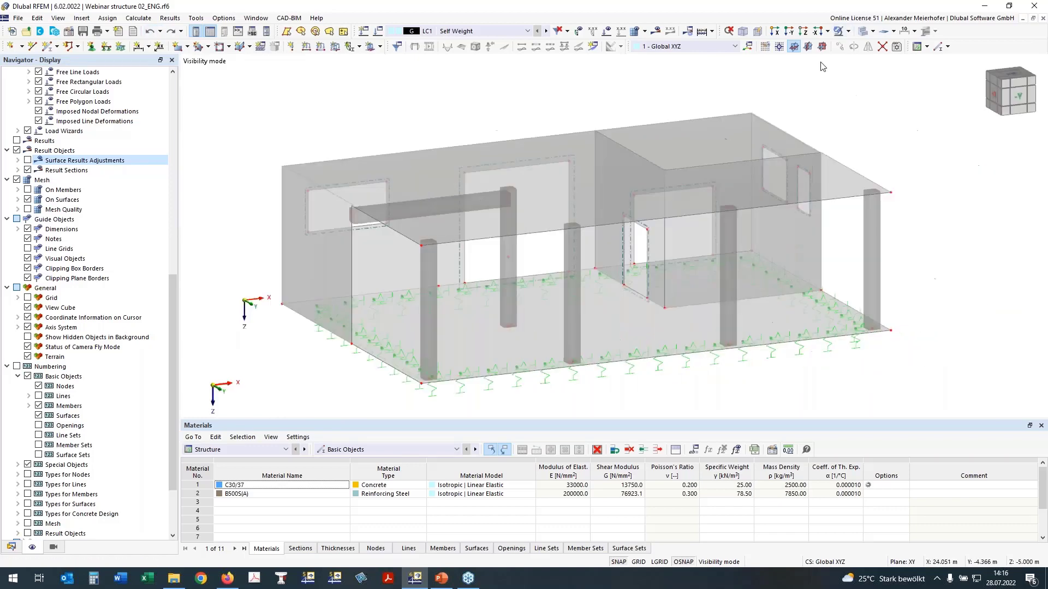
pyautogui.click(849, 32)
pyautogui.click(862, 113)
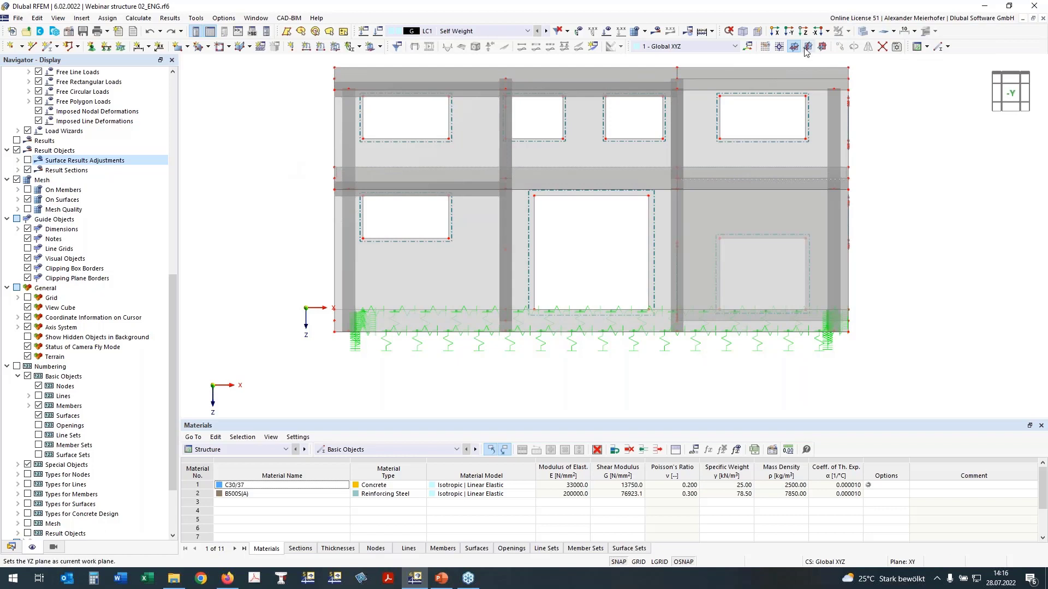
pyautogui.click(779, 47)
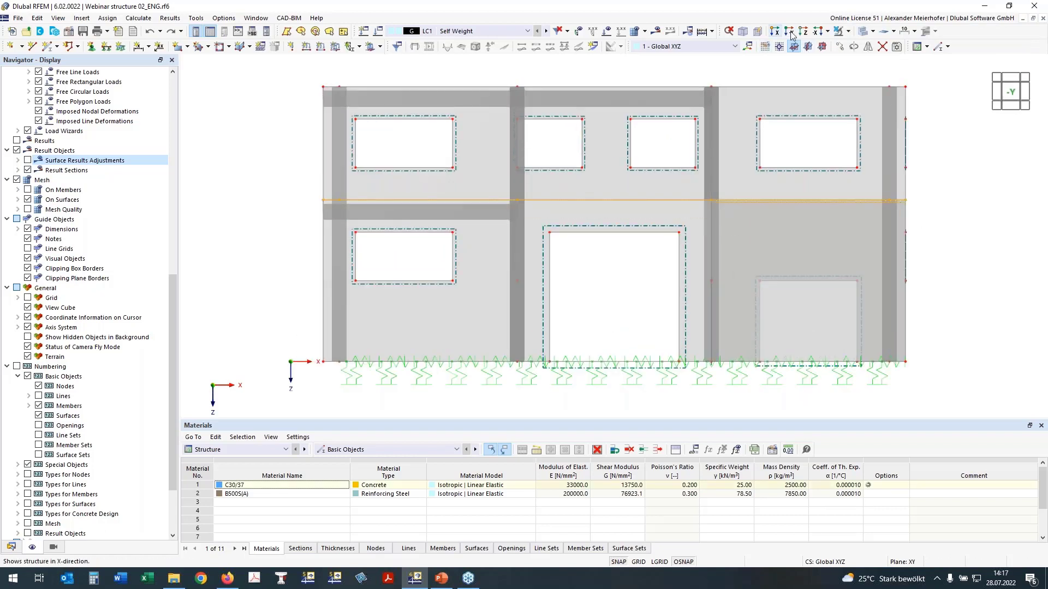
pyautogui.click(848, 31)
pyautogui.click(851, 45)
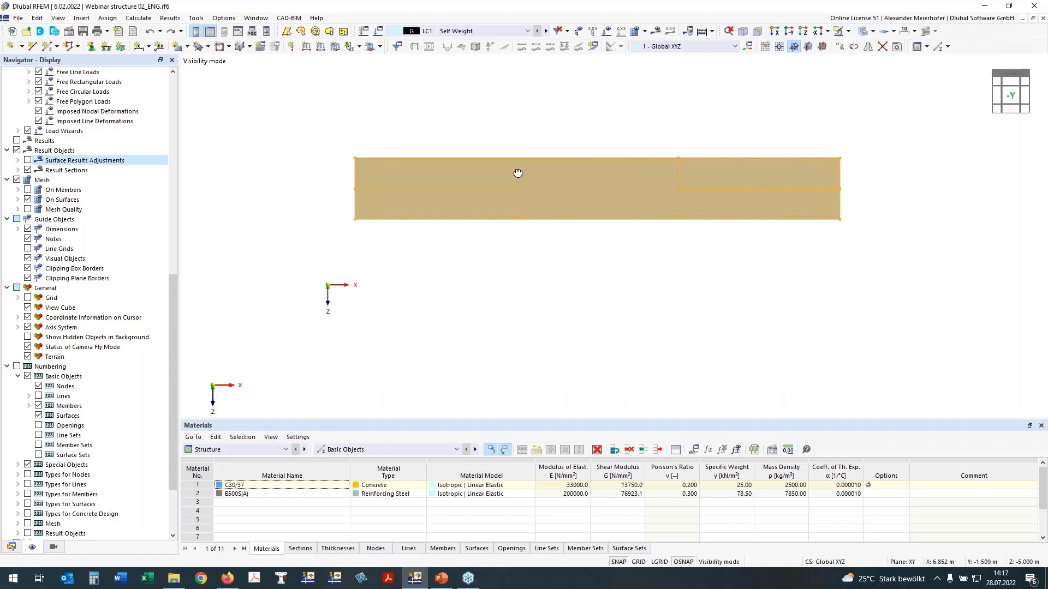
pyautogui.keyDown('ctrl'); pyautogui.moveTo(518, 173); pyautogui.dragTo(559, 194, button='middle'); pyautogui.keyUp('ctrl')
# Add a beam member with section 2 - R_M1 450/500 from the free end of the slab's rib line to the interior wall corner.
pyautogui.click(358, 299)
pyautogui.moveTo(380, 326); pyautogui.dragTo(344, 330, button='middle')
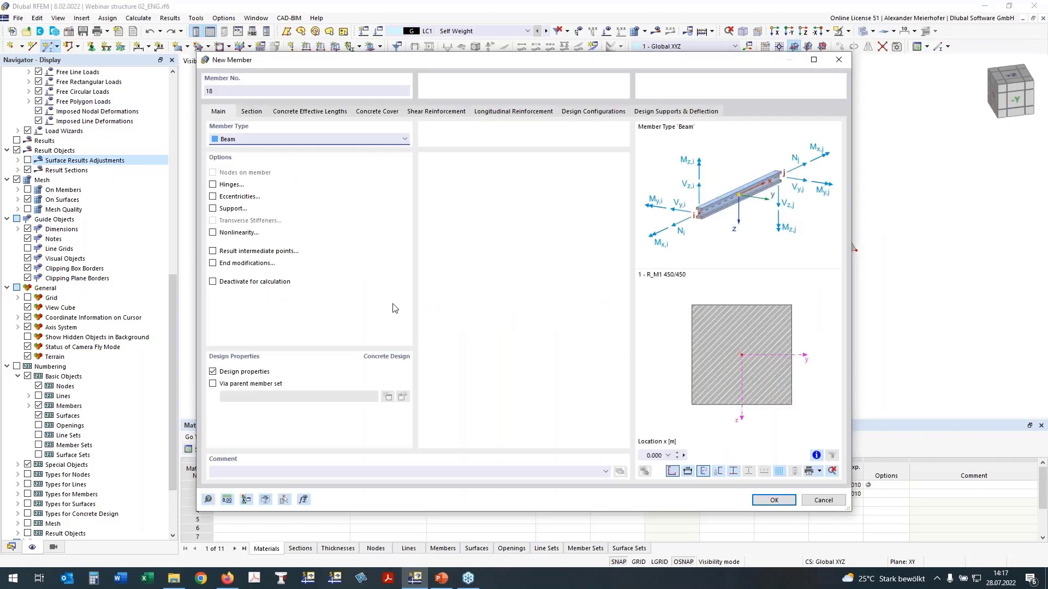
pyautogui.click(247, 112)
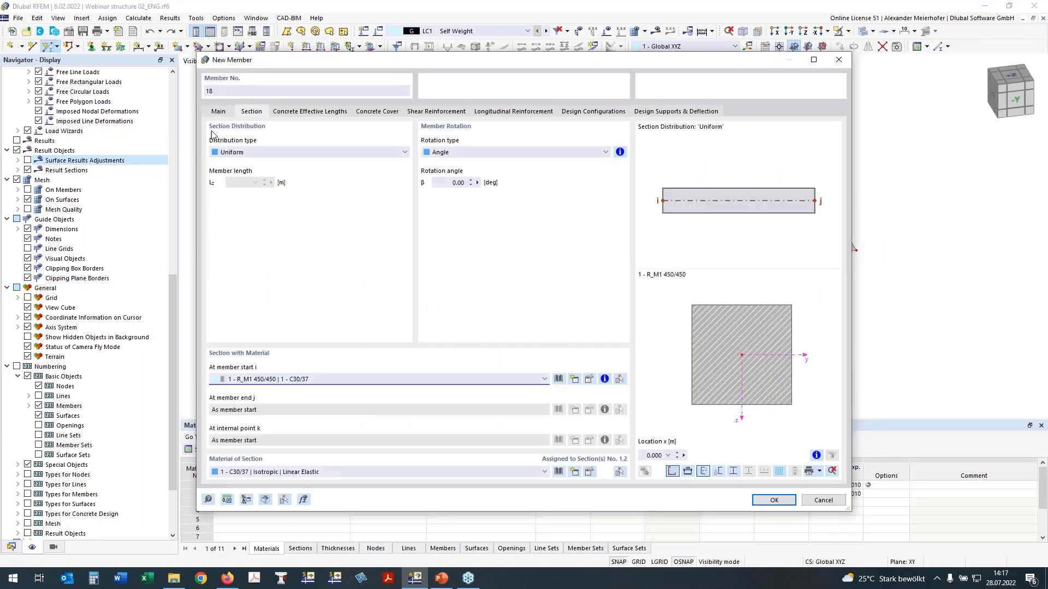
pyautogui.click(544, 380)
pyautogui.click(508, 400)
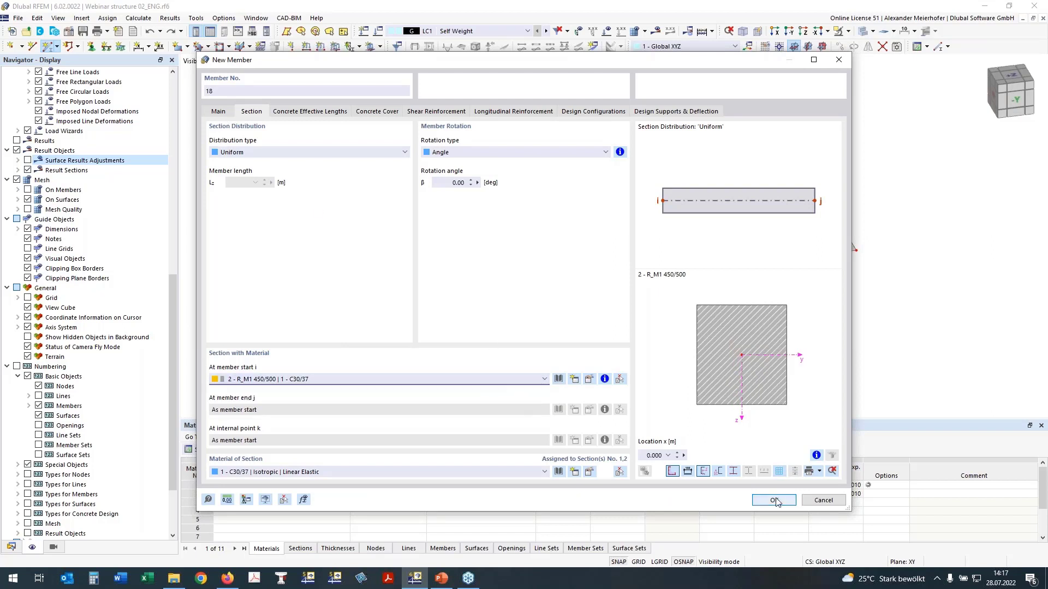
pyautogui.press('Return')
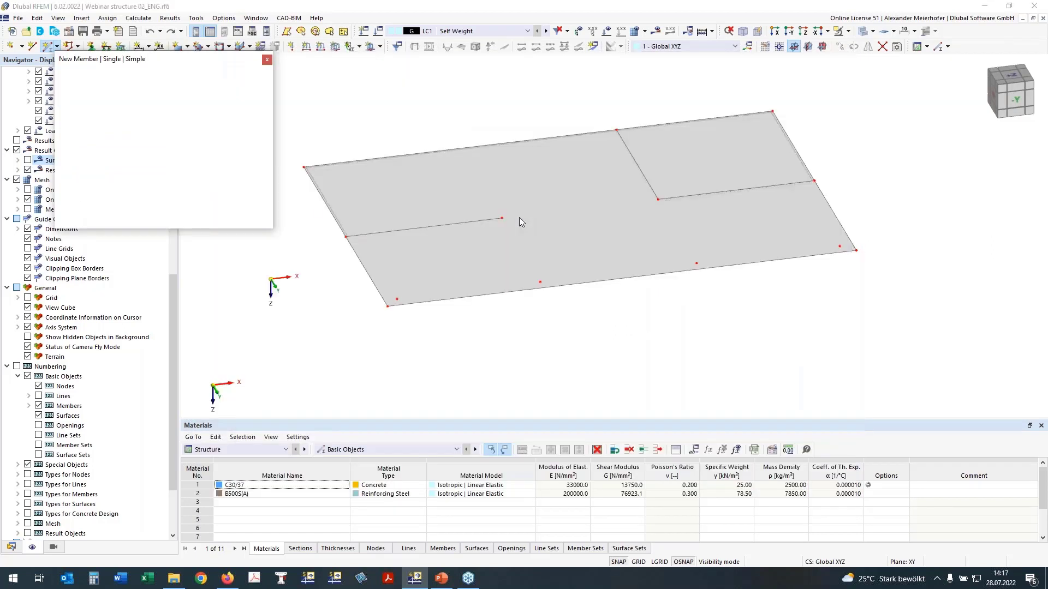
pyautogui.click(503, 218)
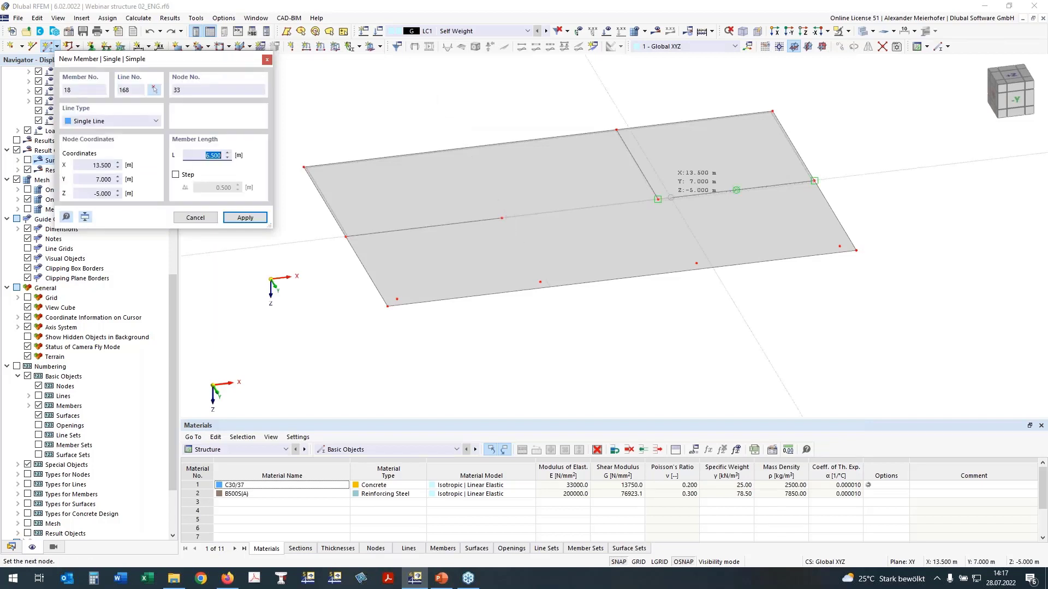
pyautogui.click(658, 200)
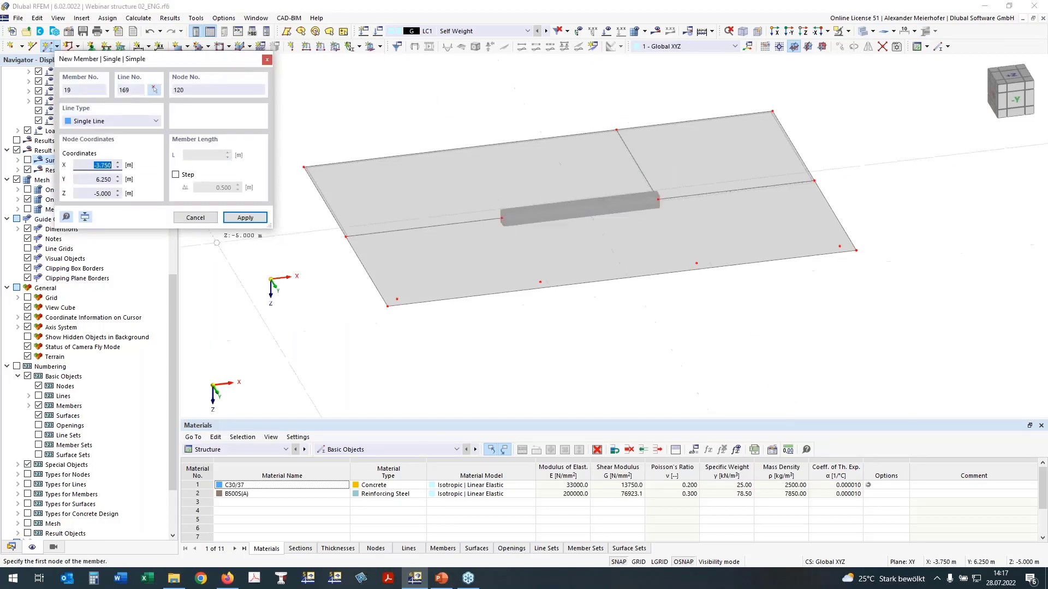
pyautogui.press('Escape')
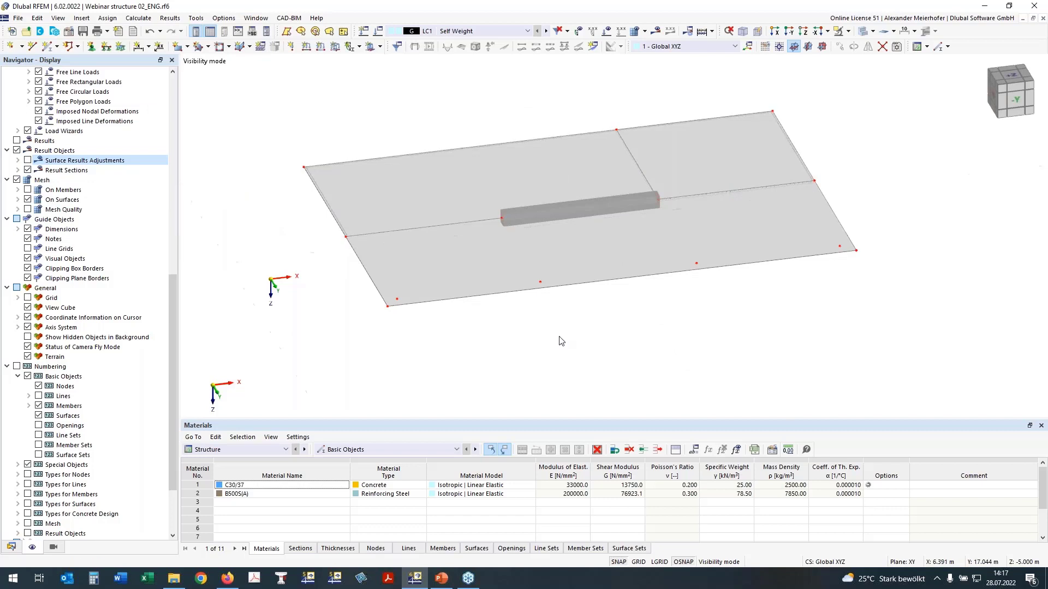
# Cancel the visibility restriction so that the complete building is displayed.
pyautogui.click(839, 34)
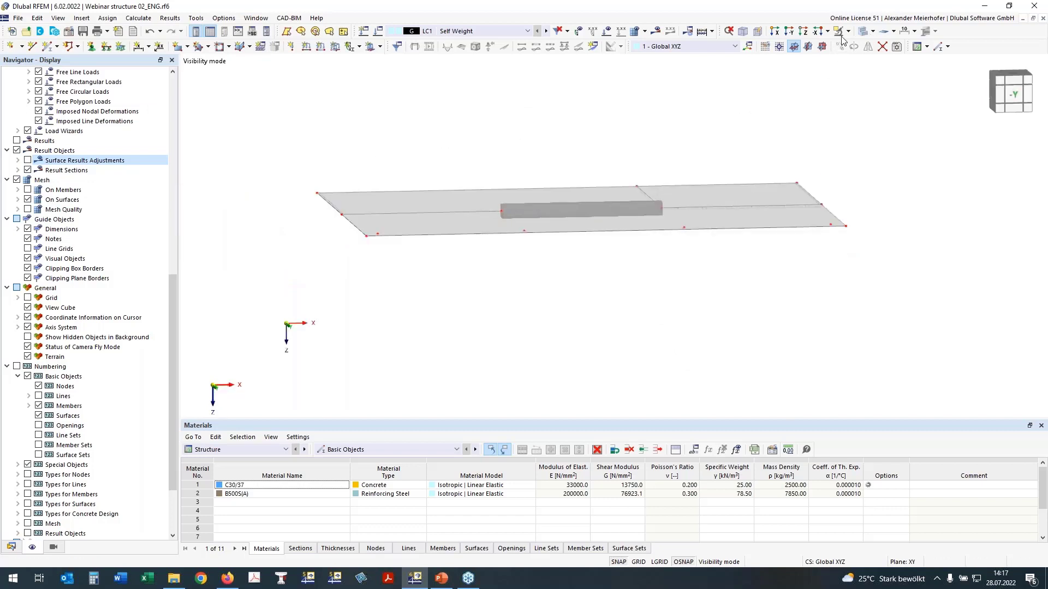
pyautogui.click(847, 31)
pyautogui.click(856, 111)
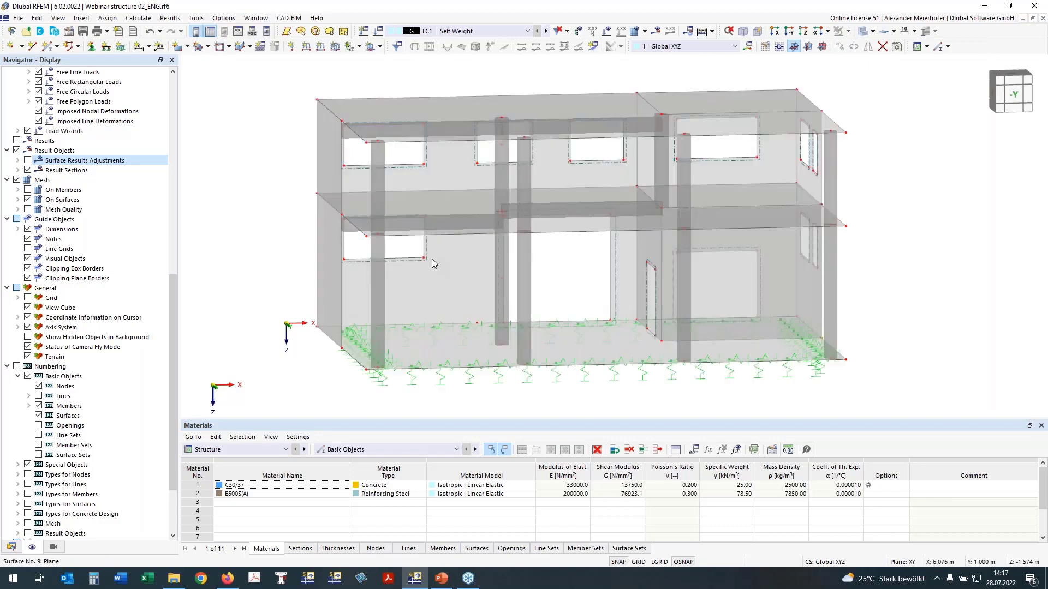
# Edit the intermediate slab's rib between wall and interior column, ending its first flange segment at 15 % with the width defined by EC2.
pyautogui.keyDown('ctrl'); pyautogui.moveTo(502, 334); pyautogui.dragTo(378, 239, button='middle'); pyautogui.keyUp('ctrl')
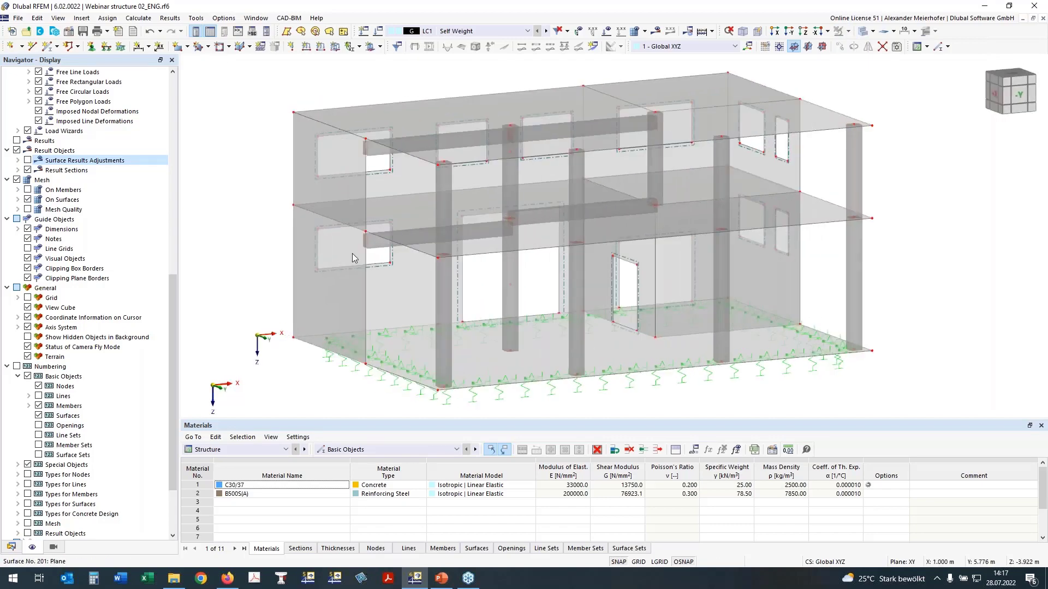
pyautogui.doubleClick(379, 239)
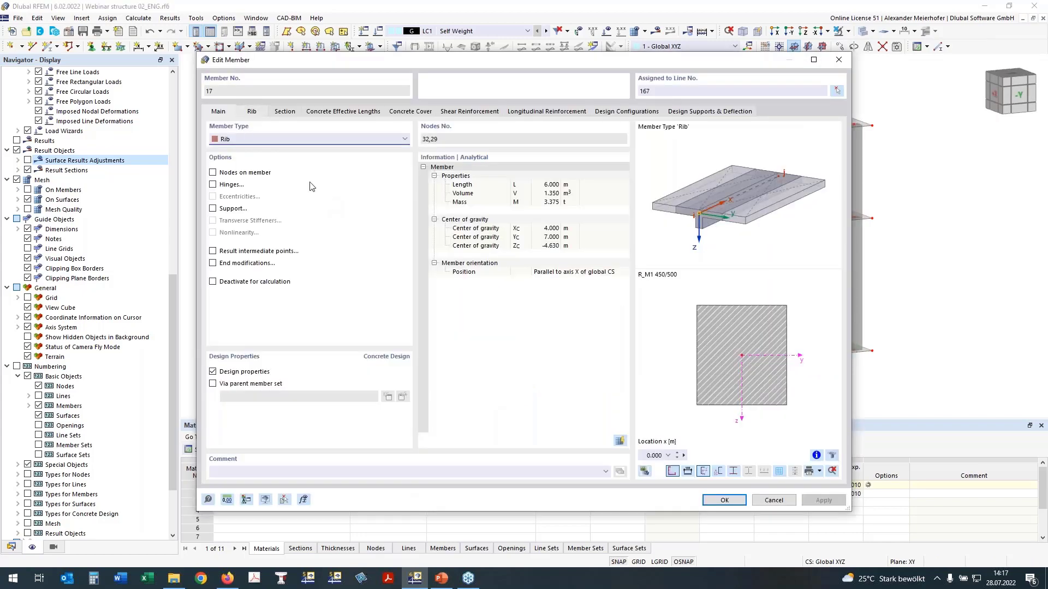
pyautogui.click(251, 111)
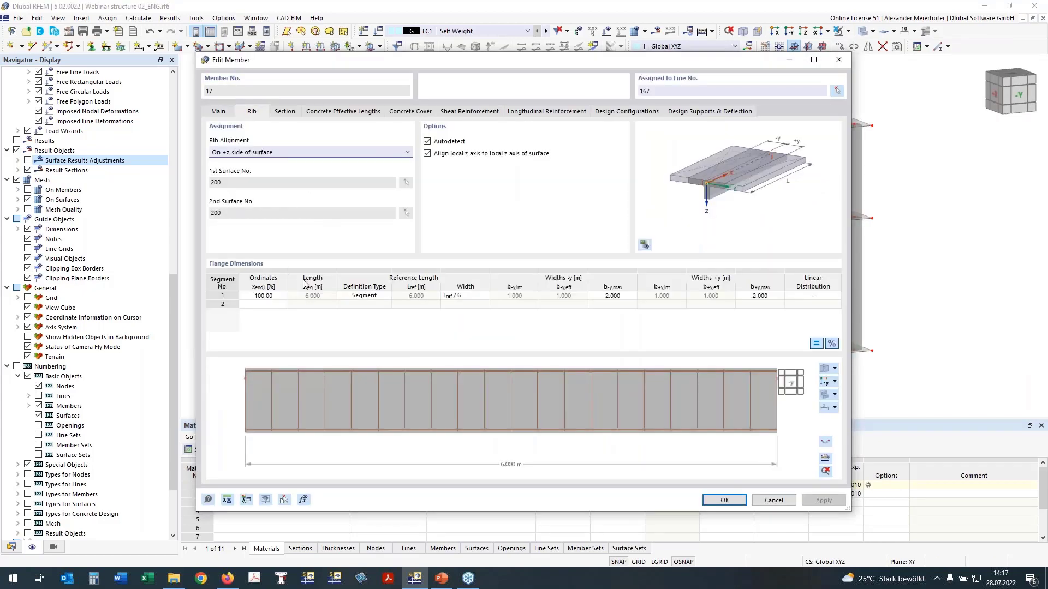
pyautogui.click(826, 385)
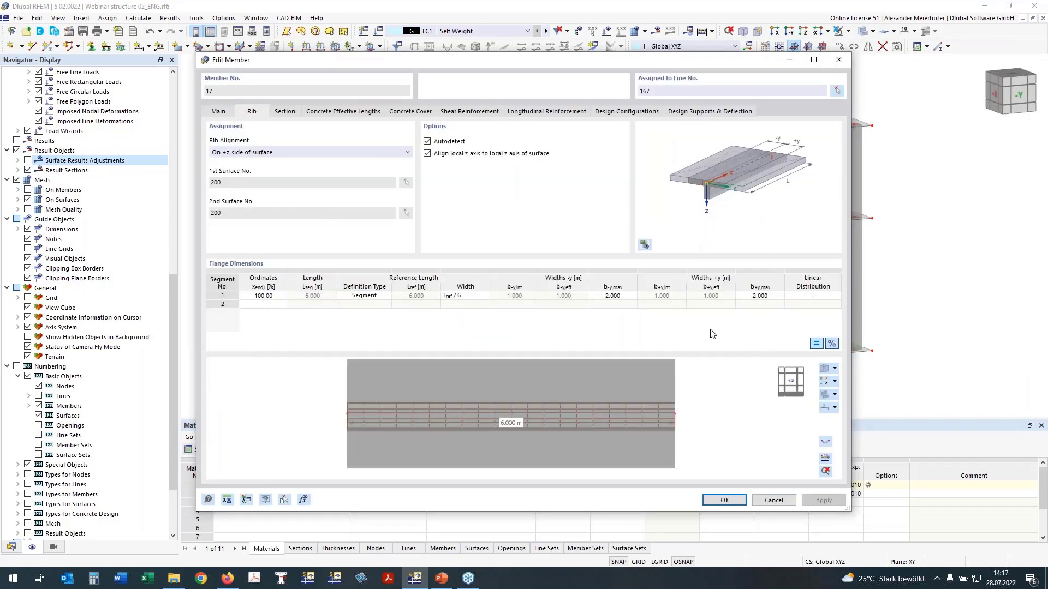
pyautogui.click(275, 296)
pyautogui.write('15')
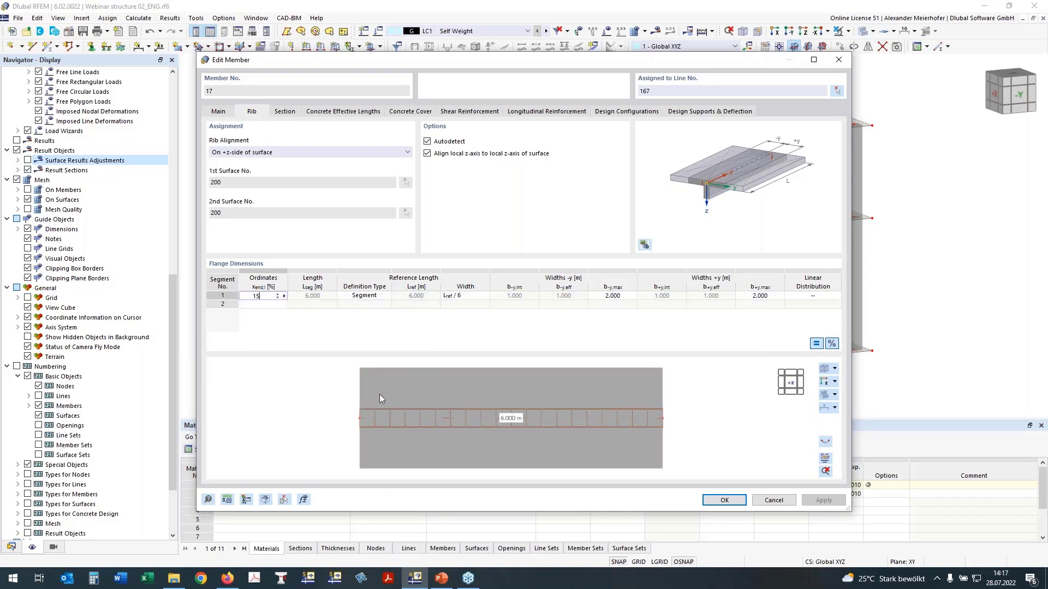
pyautogui.click(374, 297)
pyautogui.click(464, 296)
pyautogui.click(450, 329)
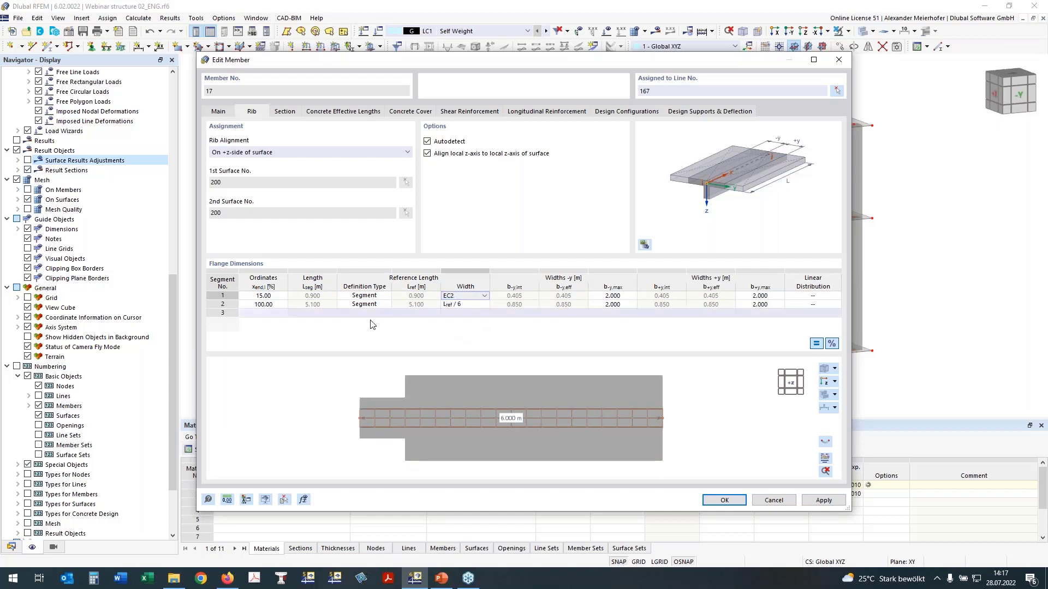
# Define the second flange segment's width by EC2, end it at 85 % and let a third segment run to 100 %.
pyautogui.click(464, 305)
pyautogui.click(461, 306)
pyautogui.click(281, 309)
pyautogui.click(280, 306)
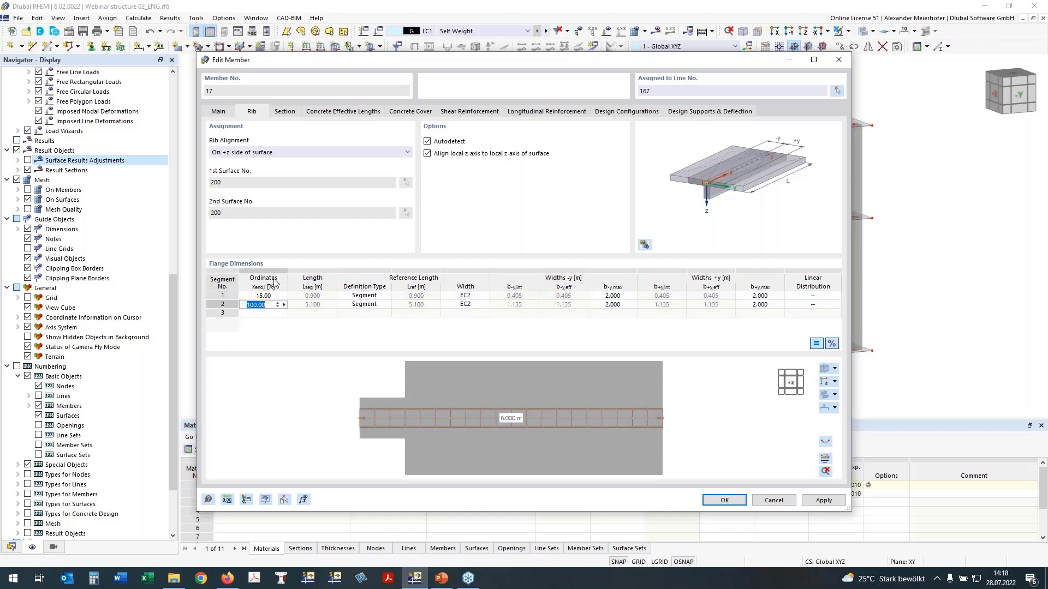
pyautogui.write('85')
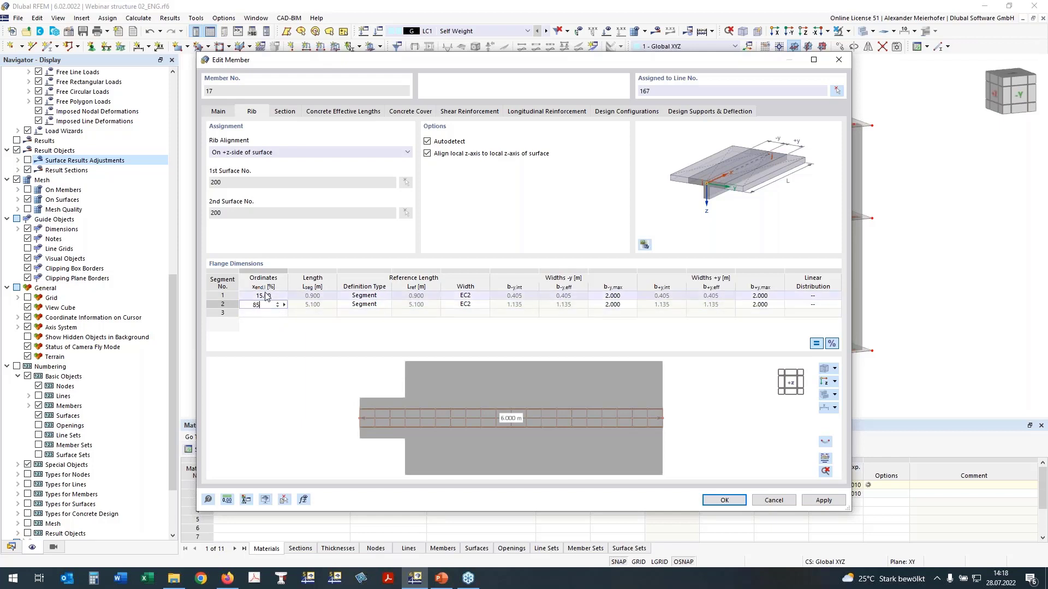
pyautogui.click(259, 314)
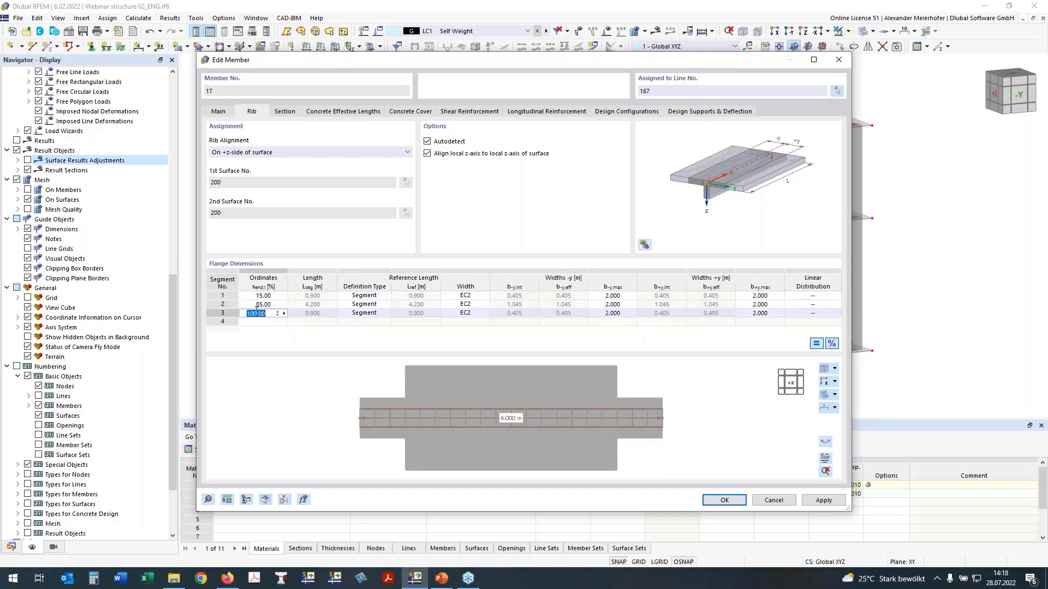
pyautogui.write('10')
pyautogui.press('Up')
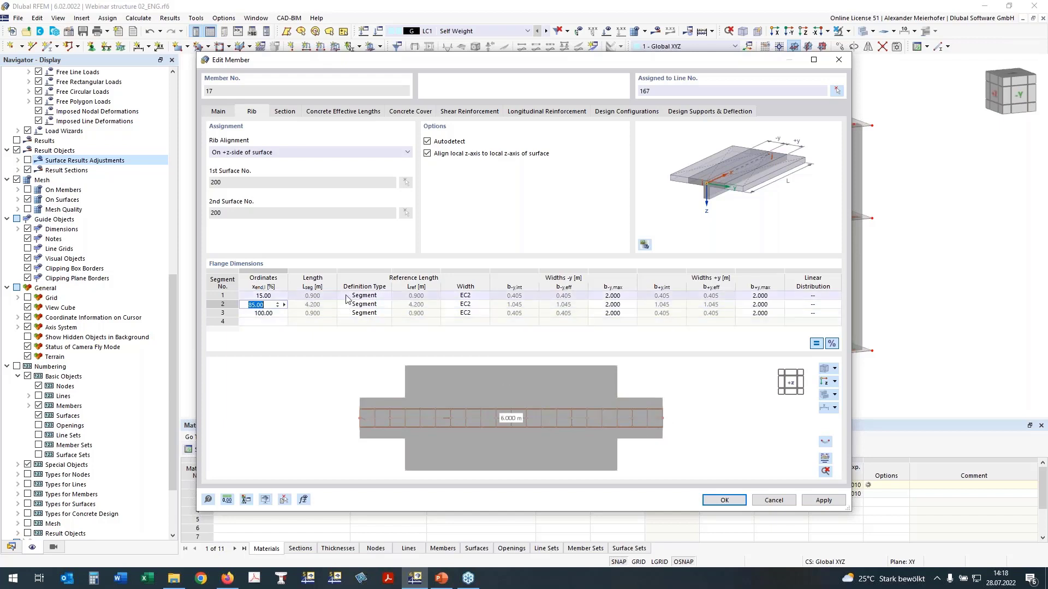
# Give the rib's third flange segment a user-defined reference length of 1.8 m.
pyautogui.click(360, 316)
pyautogui.click(654, 414)
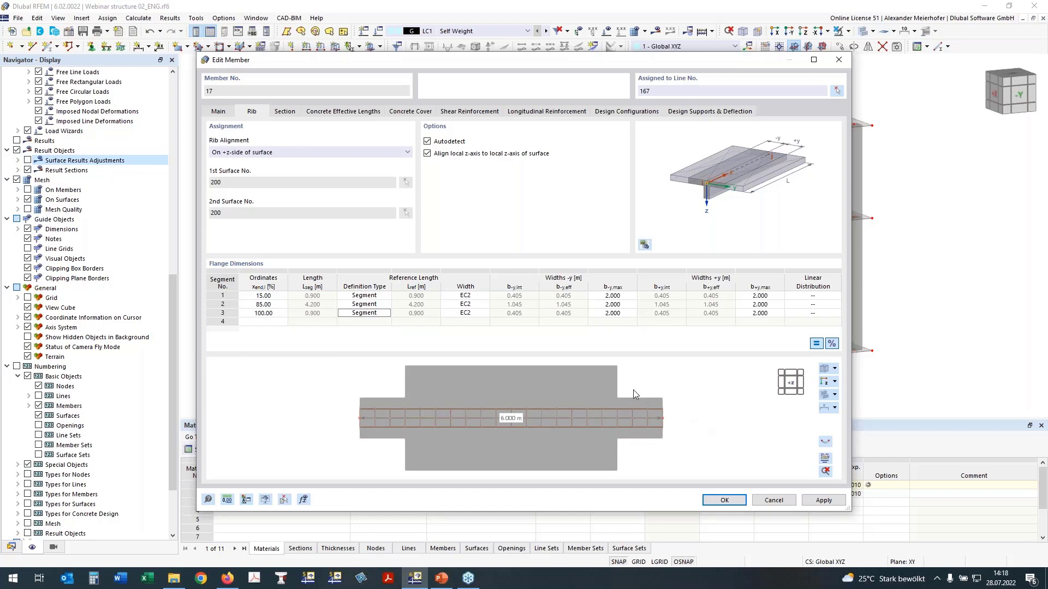
pyautogui.click(363, 312)
pyautogui.click(372, 338)
pyautogui.click(418, 314)
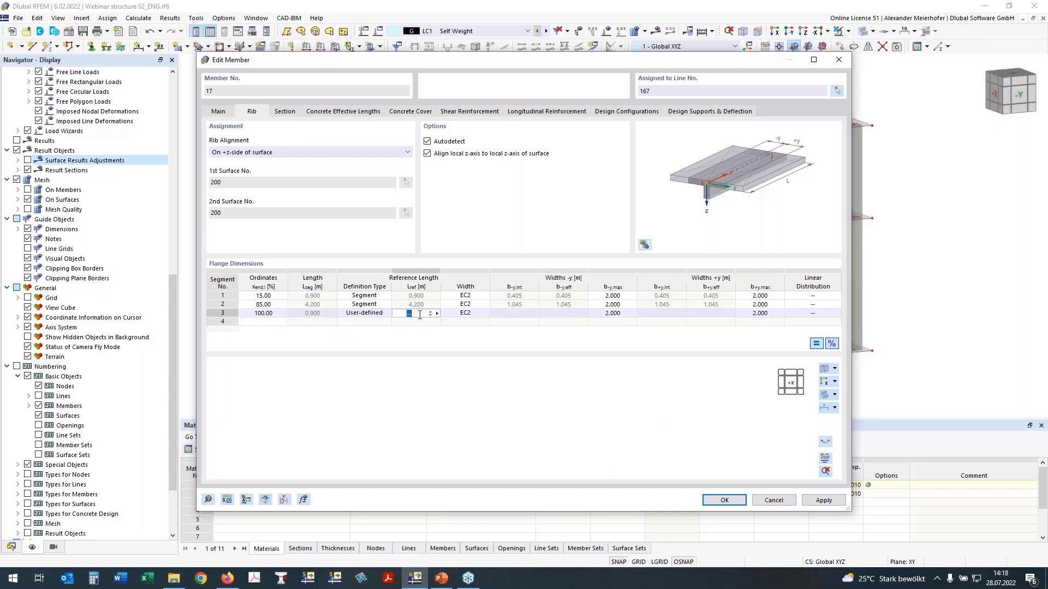
pyautogui.write('1,8')
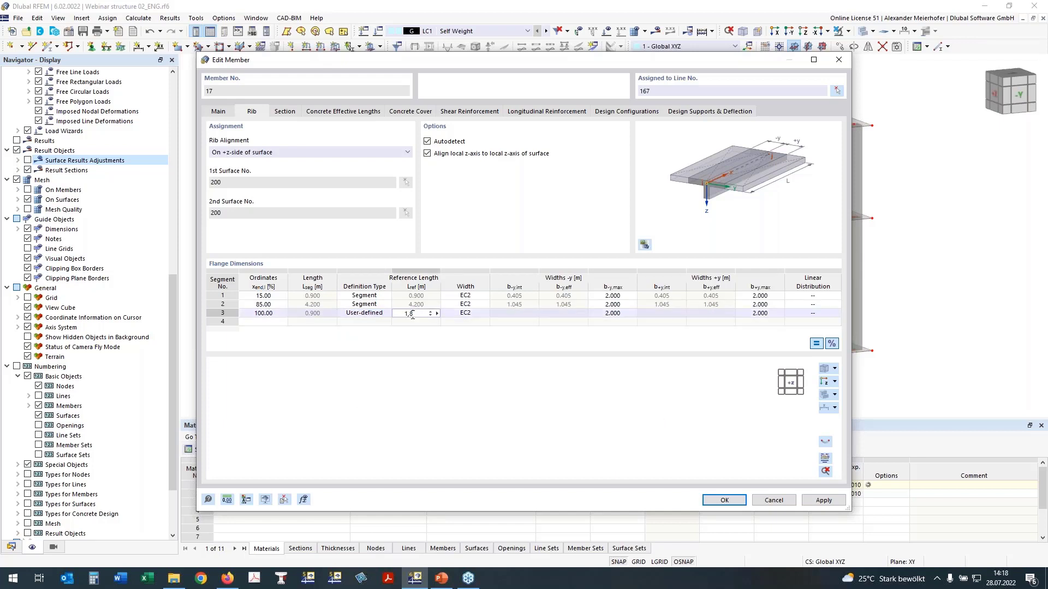
pyautogui.click(463, 313)
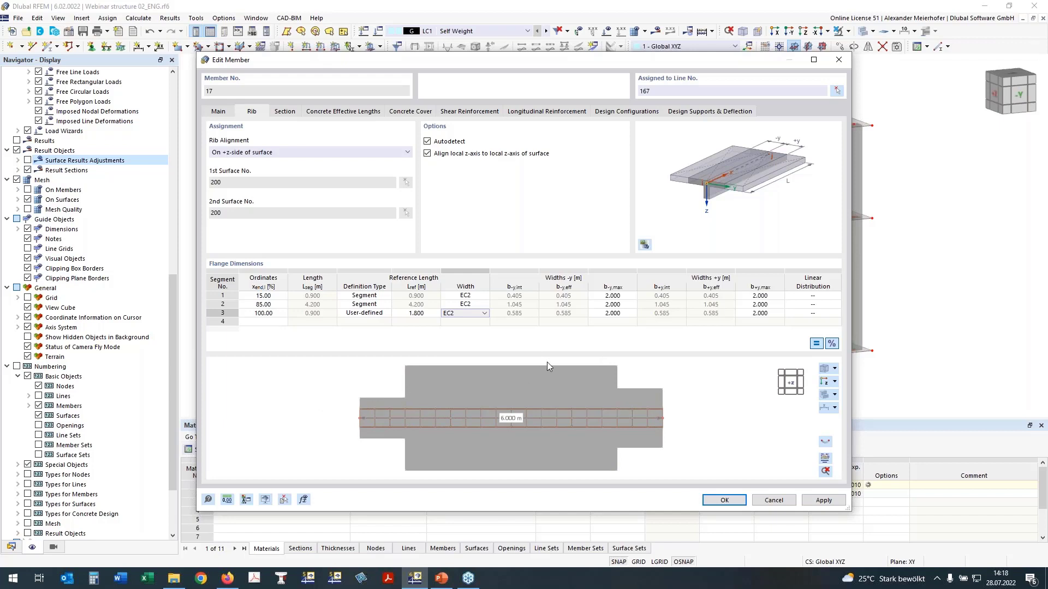
# Vary the flange width linearly, From Start in the first segment and To End in the third, and accept the rib's settings.
pyautogui.click(813, 296)
pyautogui.click(824, 296)
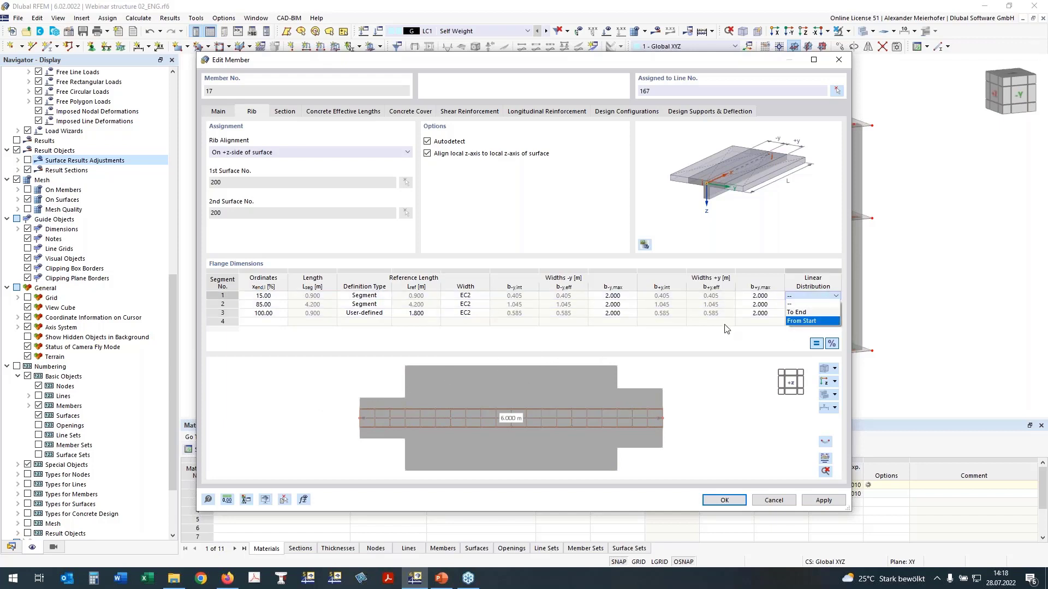
pyautogui.click(815, 319)
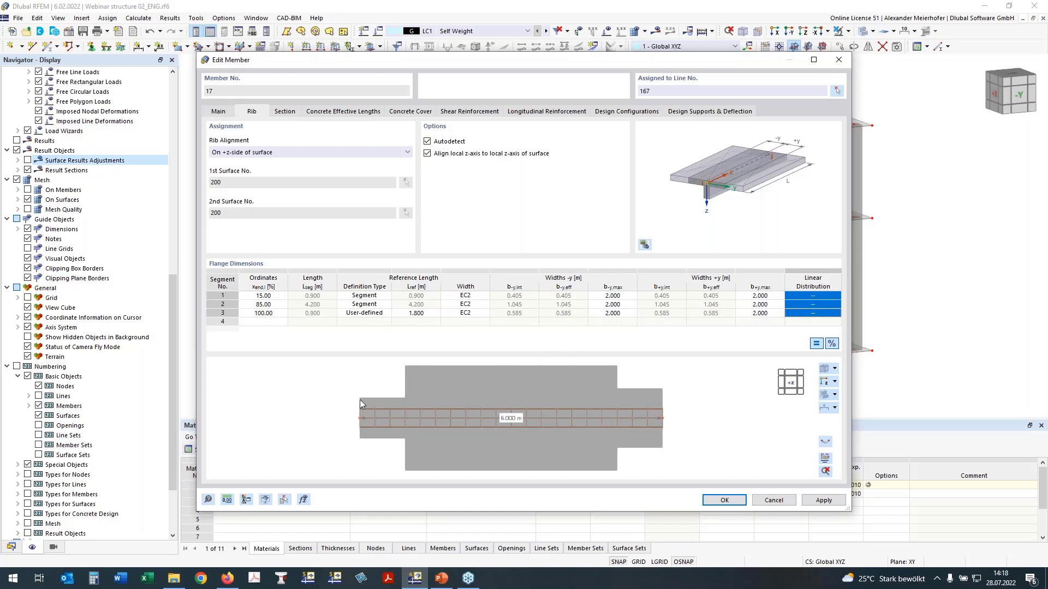
pyautogui.click(825, 296)
pyautogui.click(824, 296)
pyautogui.click(811, 318)
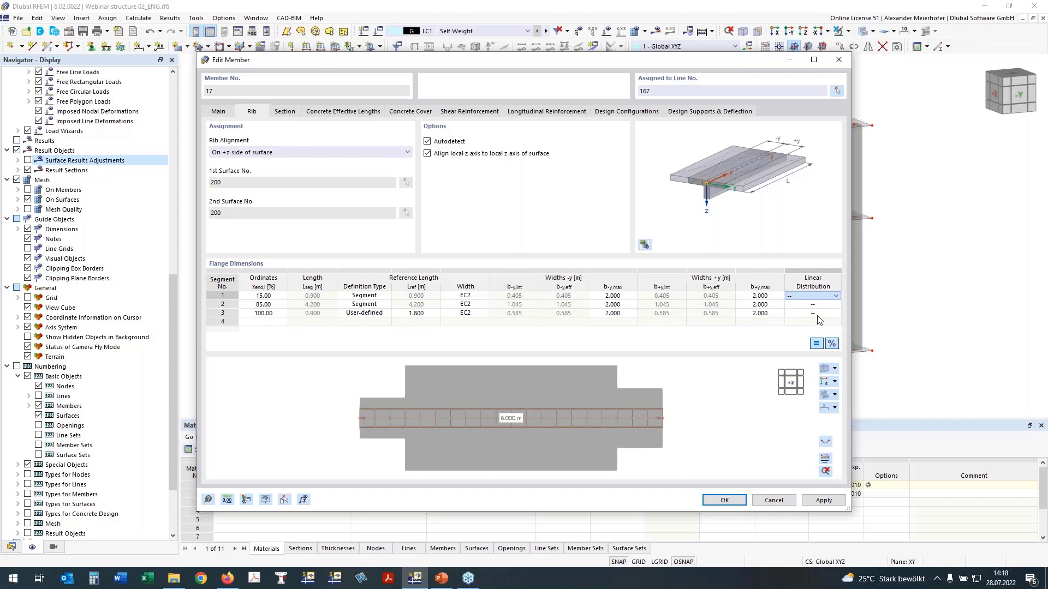
pyautogui.click(818, 314)
pyautogui.click(825, 314)
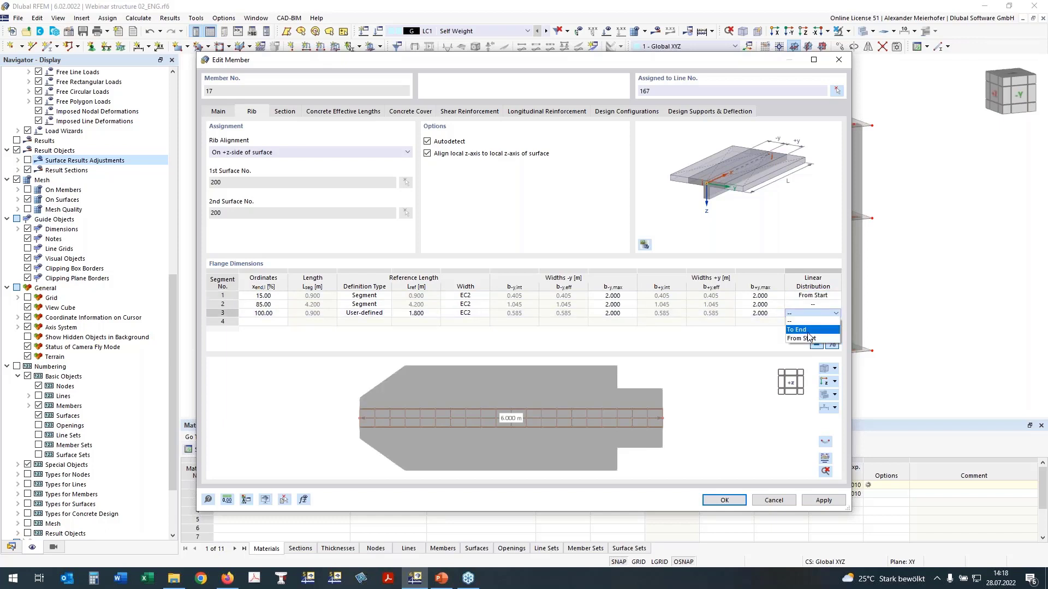
pyautogui.click(807, 330)
pyautogui.click(595, 385)
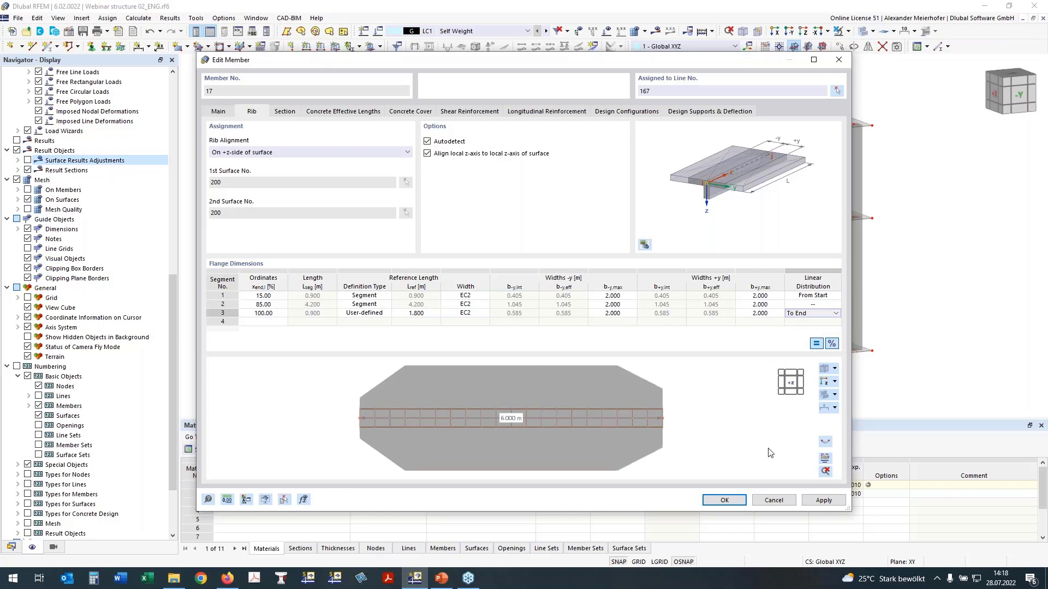
pyautogui.click(731, 500)
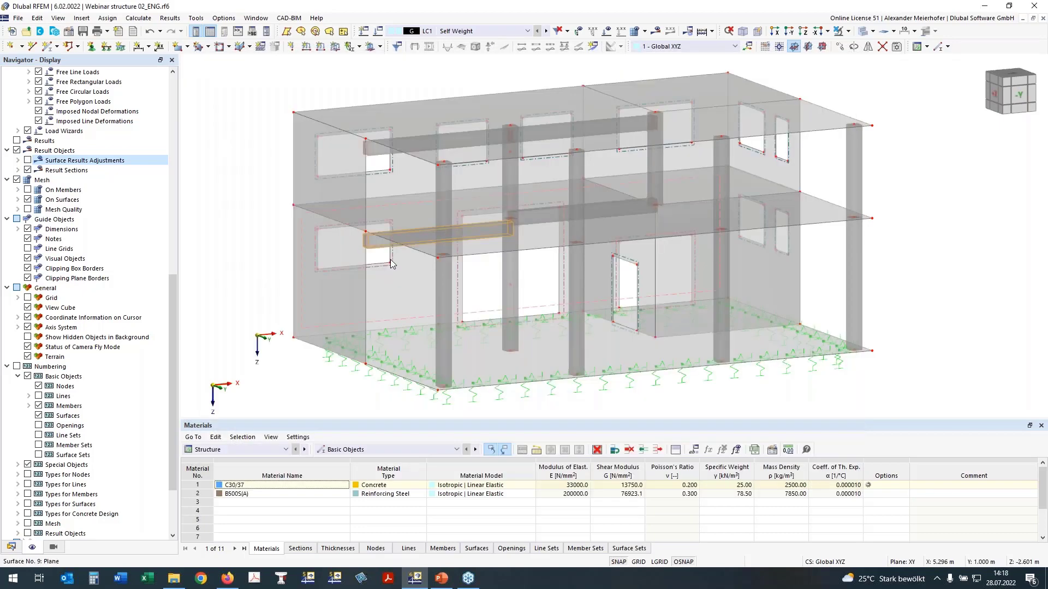
# Edit the neighbouring beam between interior column and wall corner, copying the properties of the adjacent rib, and show its flange dimensions.
pyautogui.keyDown('ctrl'); pyautogui.moveTo(263, 274); pyautogui.dragTo(265, 264, button='middle'); pyautogui.keyUp('ctrl')
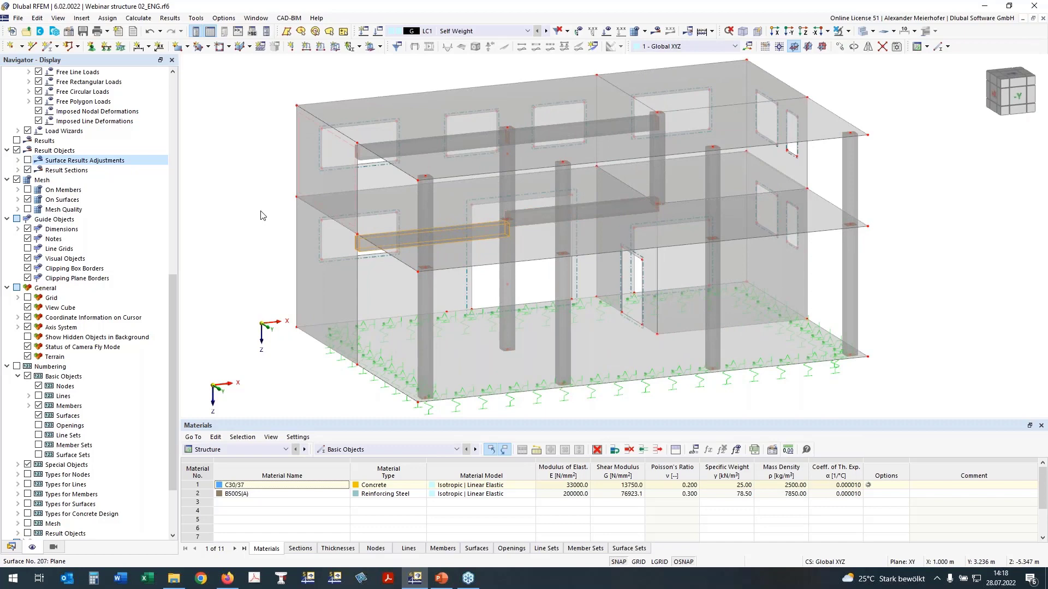
pyautogui.doubleClick(598, 211)
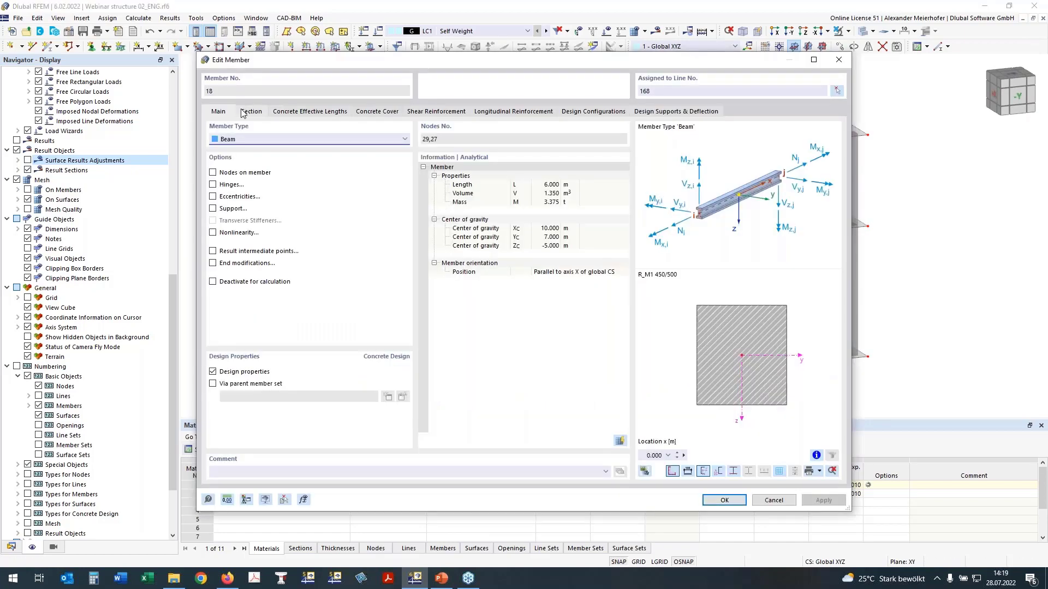
pyautogui.click(286, 501)
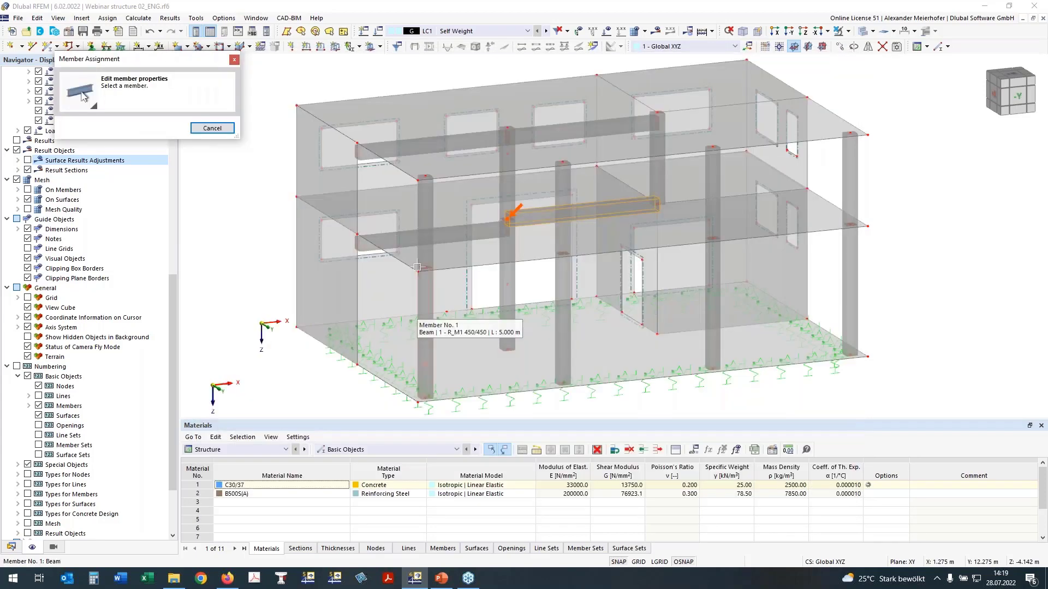
pyautogui.click(502, 215)
pyautogui.click(250, 112)
pyautogui.click(824, 381)
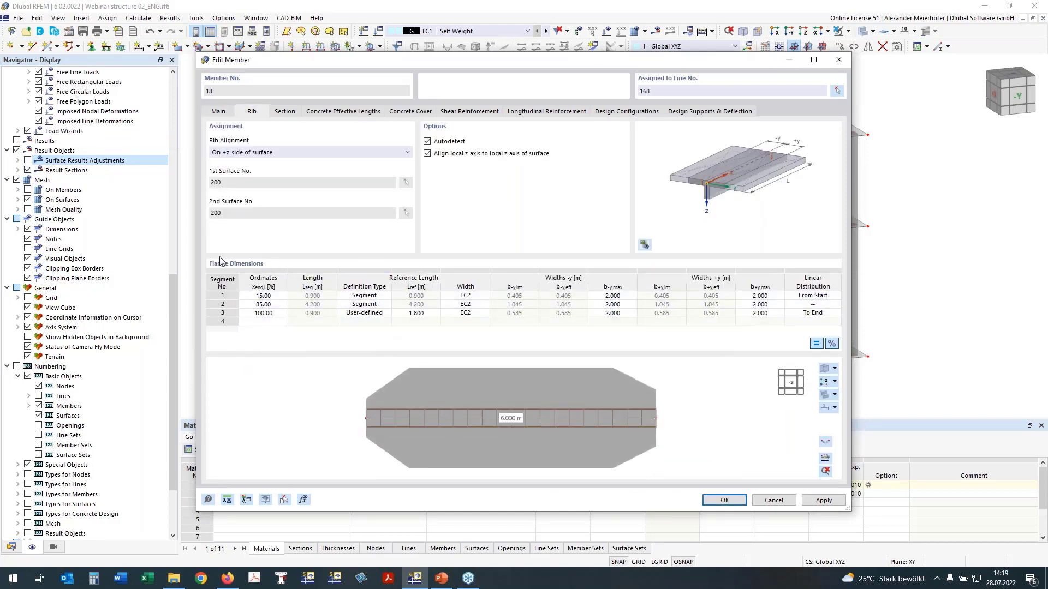
# Set the copied rib's third flange segment to Segment, its first to a user-defined reference length of 1.8 m, and accept.
pyautogui.click(352, 314)
pyautogui.click(386, 313)
pyautogui.click(376, 326)
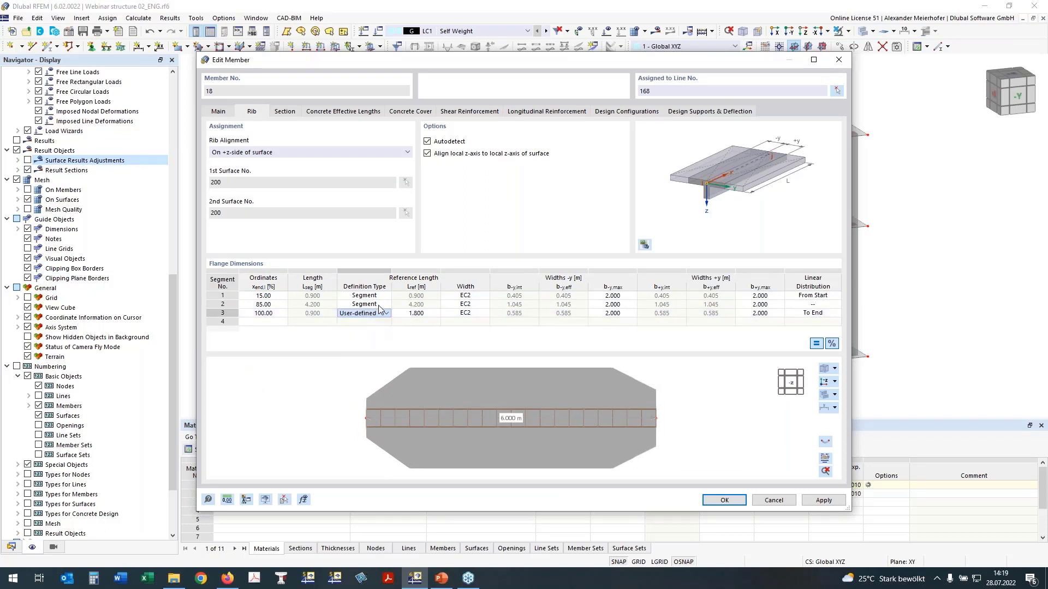
pyautogui.click(356, 296)
pyautogui.click(386, 297)
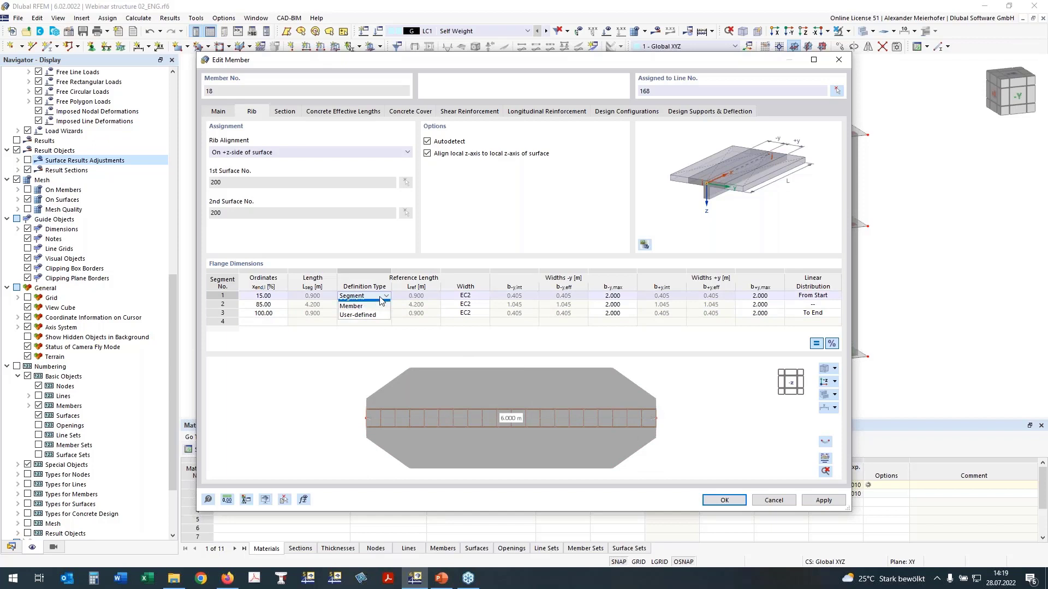
pyautogui.click(363, 321)
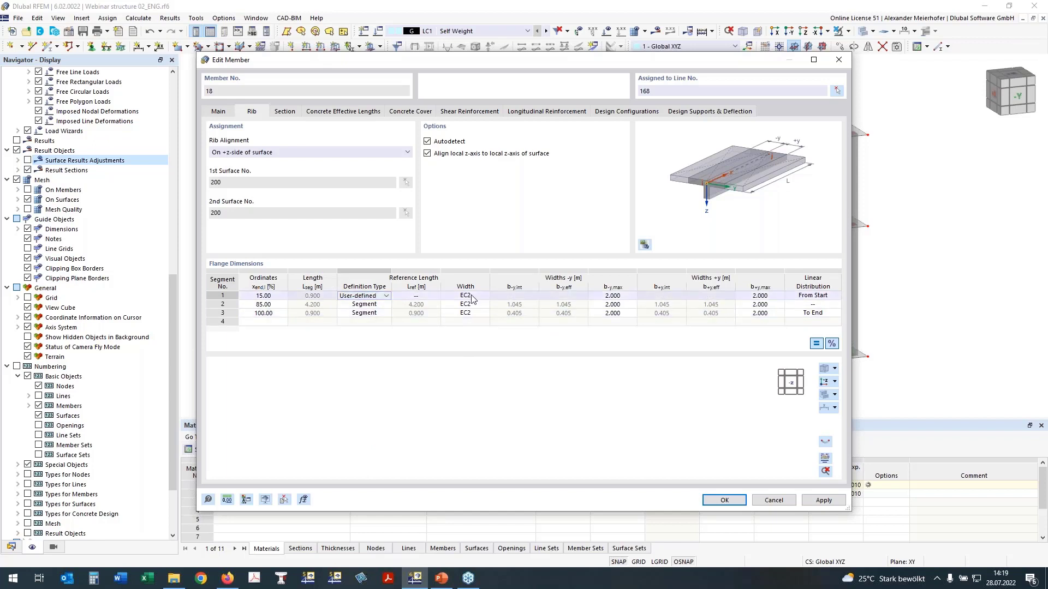
pyautogui.click(416, 296)
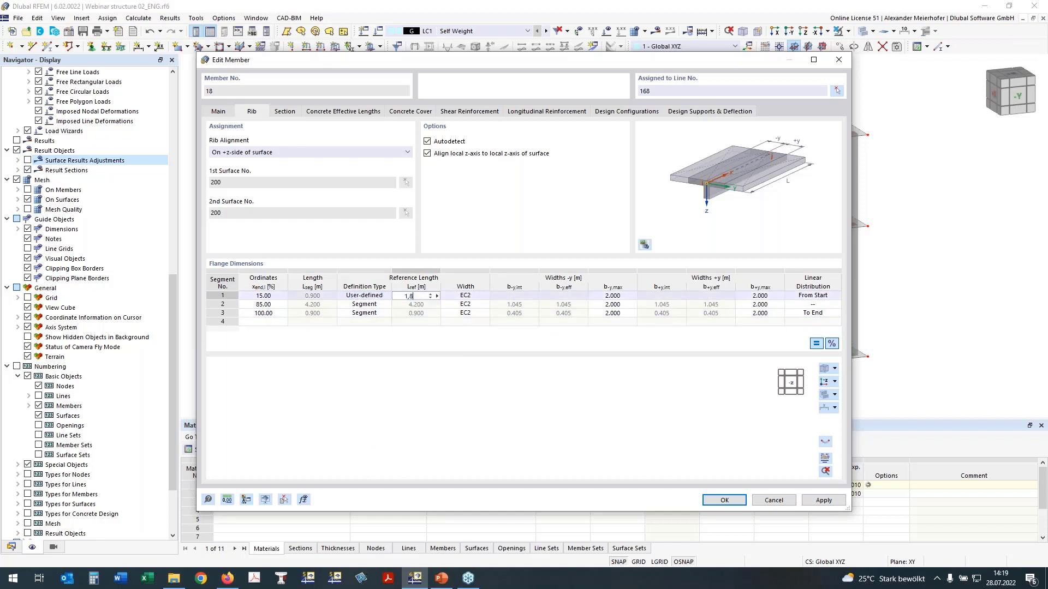
pyautogui.press('Tab')
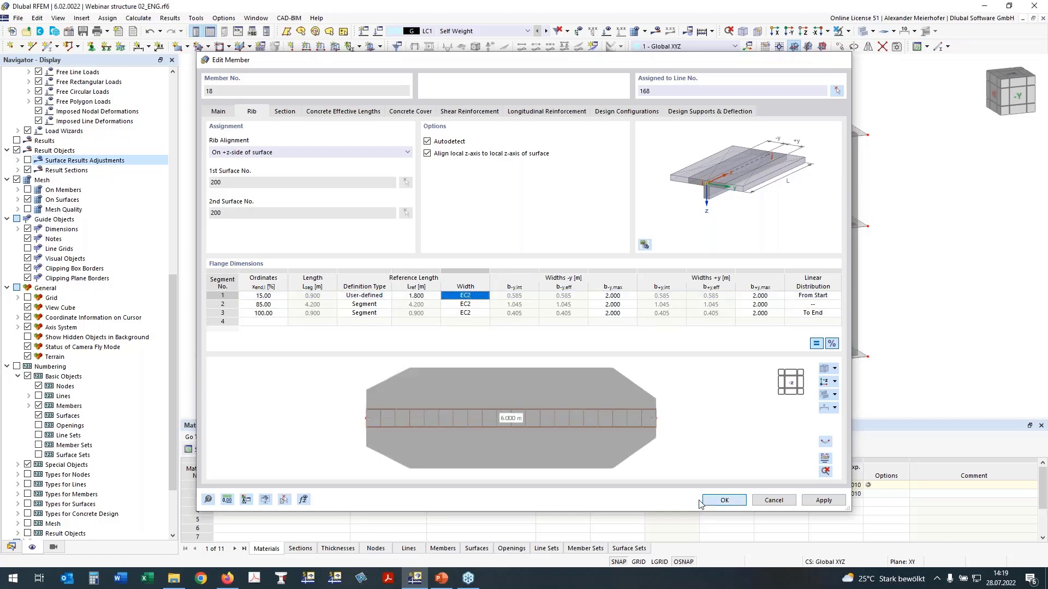
pyautogui.click(704, 501)
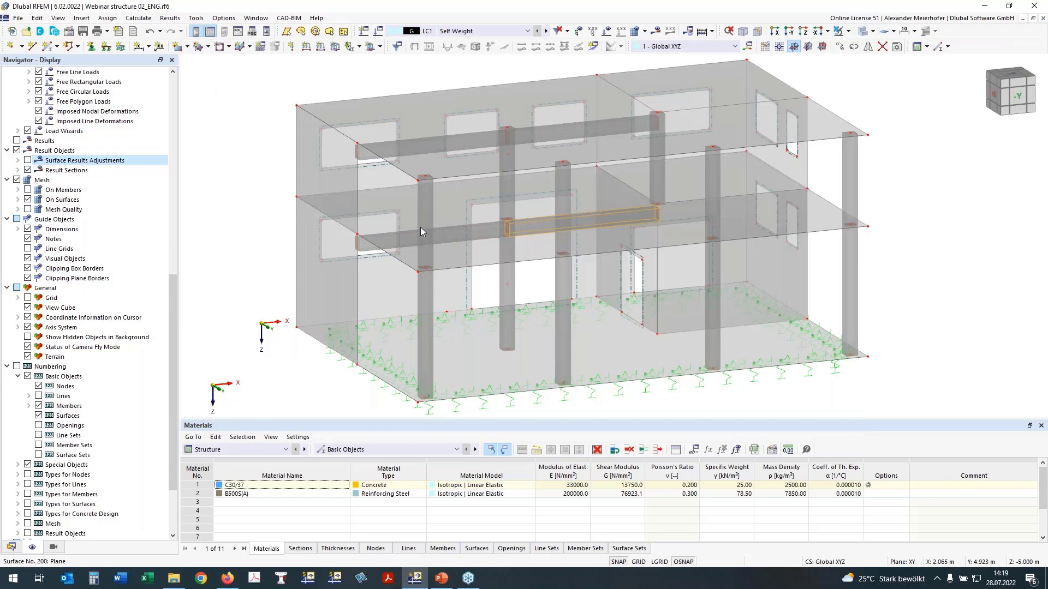
# Select all upper-storey objects in the front view and hide them.
pyautogui.keyDown('ctrl'); pyautogui.moveTo(983, 234); pyautogui.dragTo(855, 192, button='middle'); pyautogui.keyUp('ctrl')
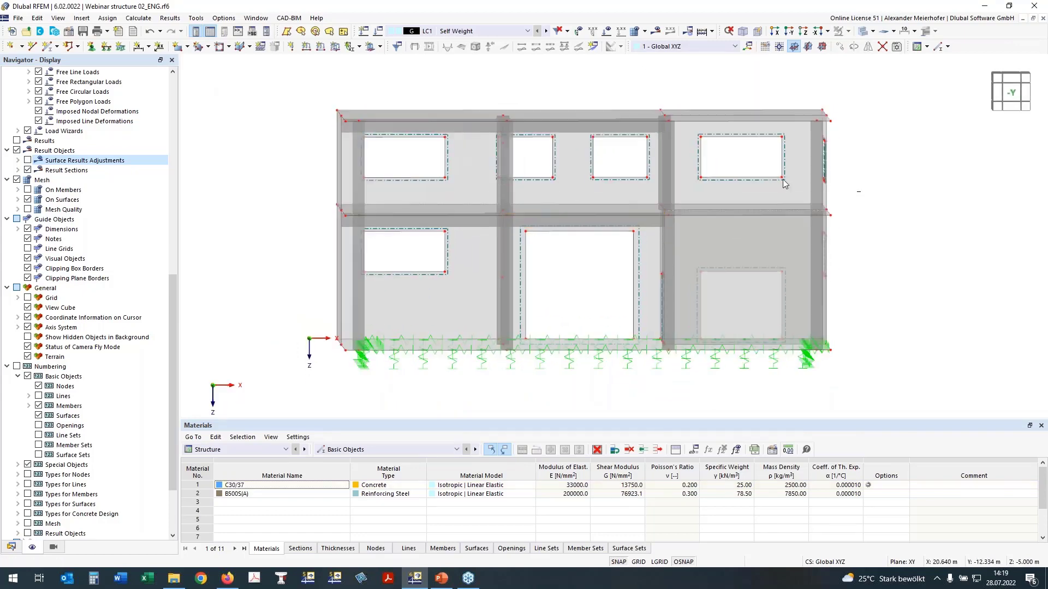
pyautogui.moveTo(617, 156); pyautogui.dragTo(219, 108)
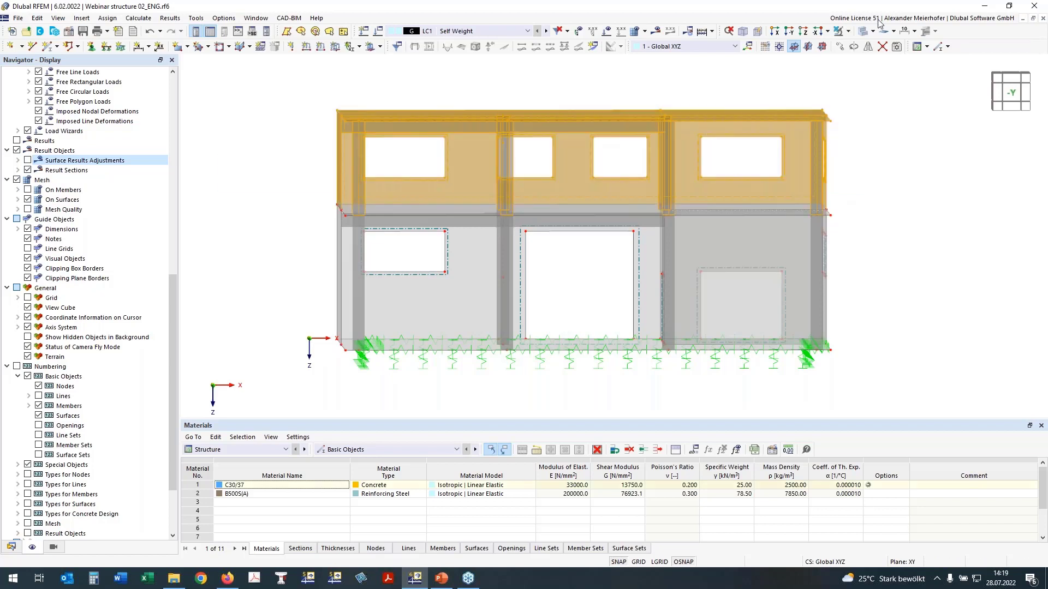
pyautogui.click(862, 33)
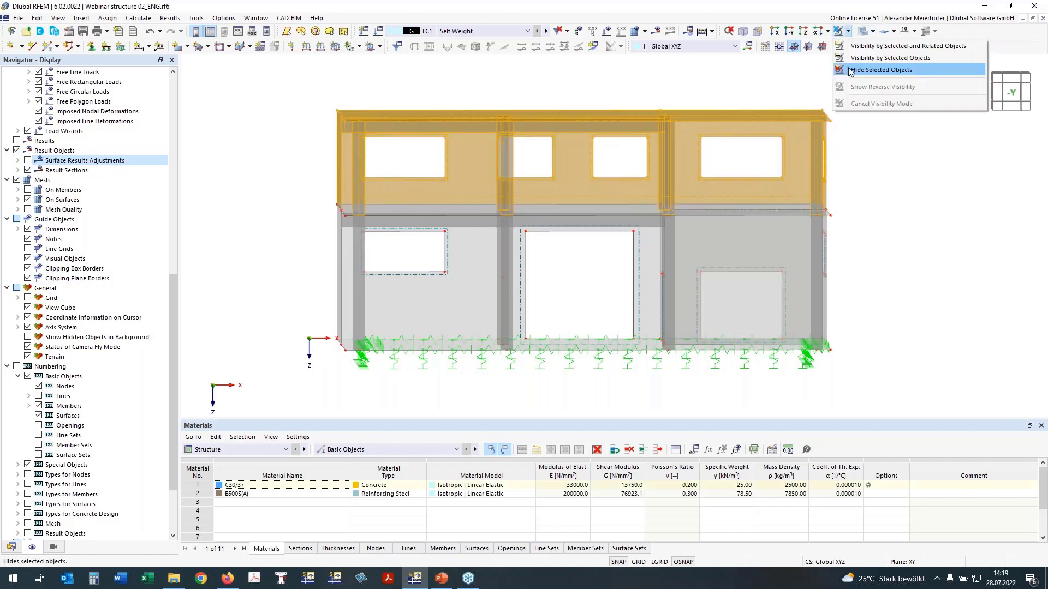
pyautogui.click(874, 70)
# Turn on the display of the members' rib sections and inspect both ribs' flanges under the intermediate slab.
pyautogui.keyDown('ctrl'); pyautogui.moveTo(885, 183); pyautogui.dragTo(885, 217, button='middle'); pyautogui.keyUp('ctrl')
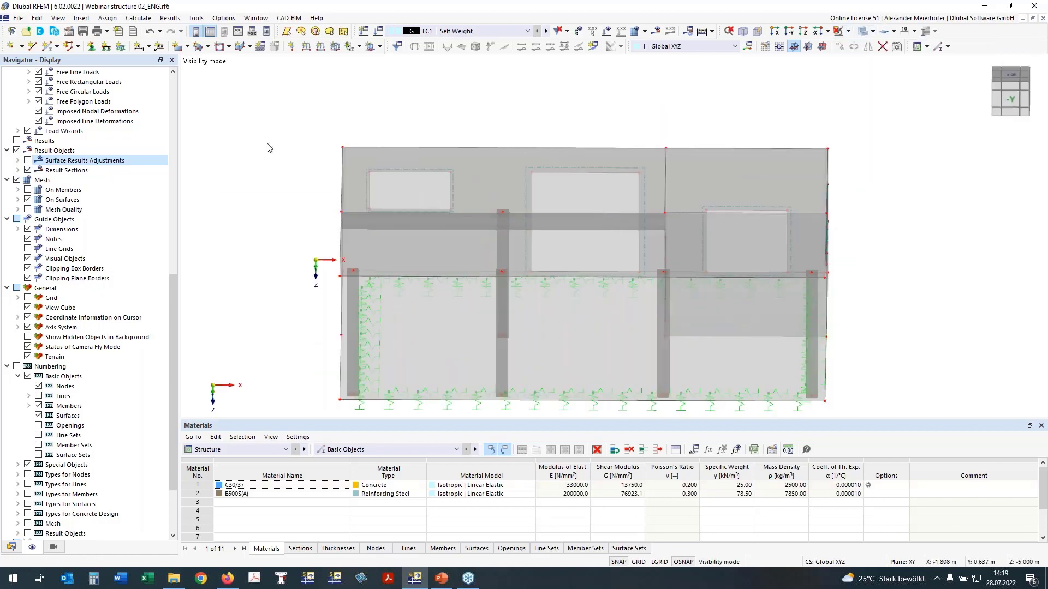
pyautogui.keyDown('ctrl'); pyautogui.moveTo(275, 148); pyautogui.dragTo(318, 153, button='middle'); pyautogui.keyUp('ctrl')
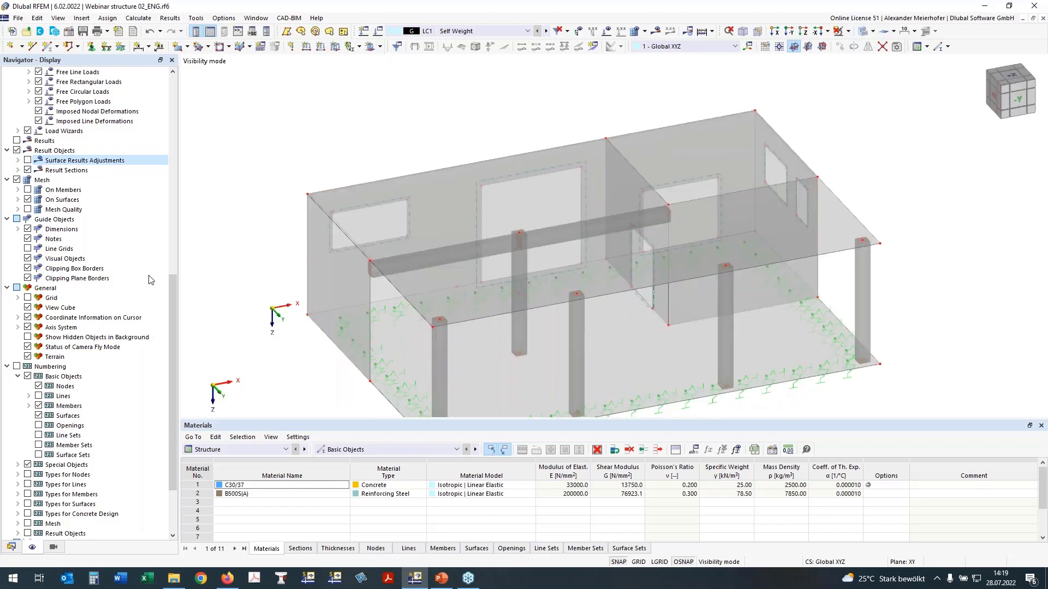
pyautogui.scroll(15, 64, 203)
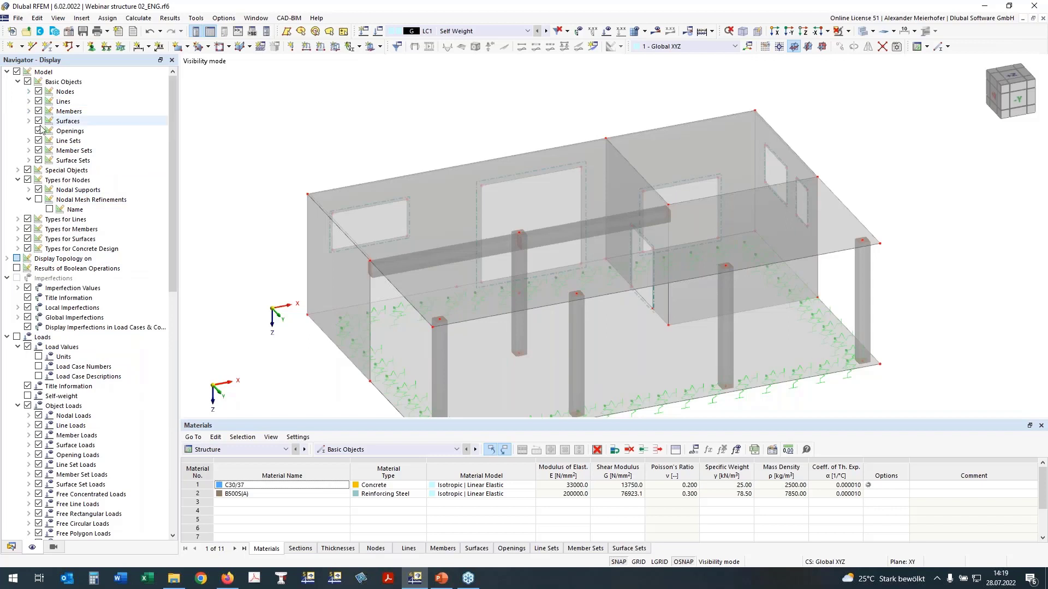
pyautogui.click(29, 111)
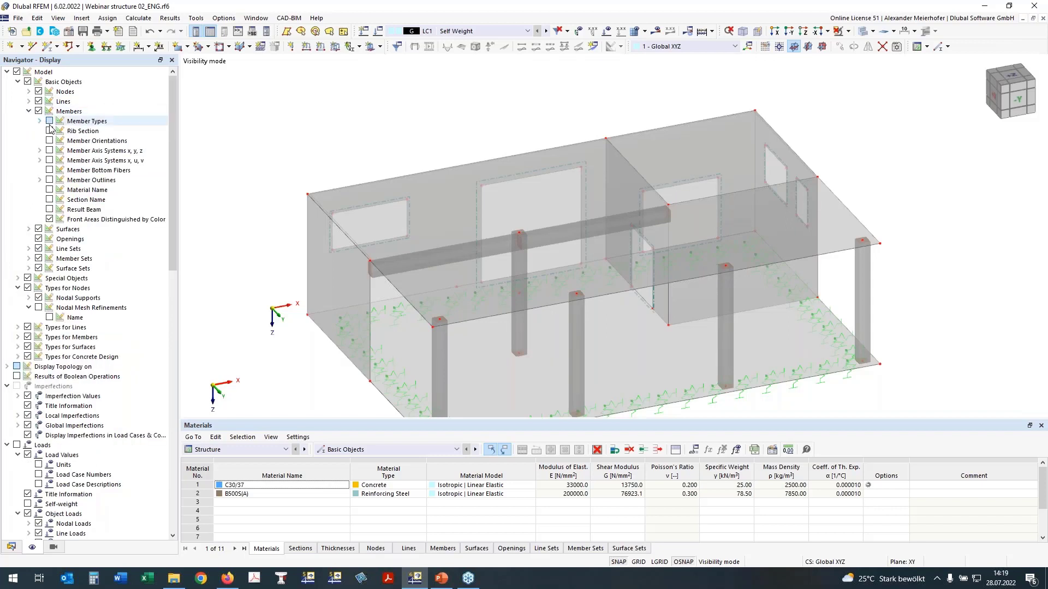
pyautogui.click(49, 131)
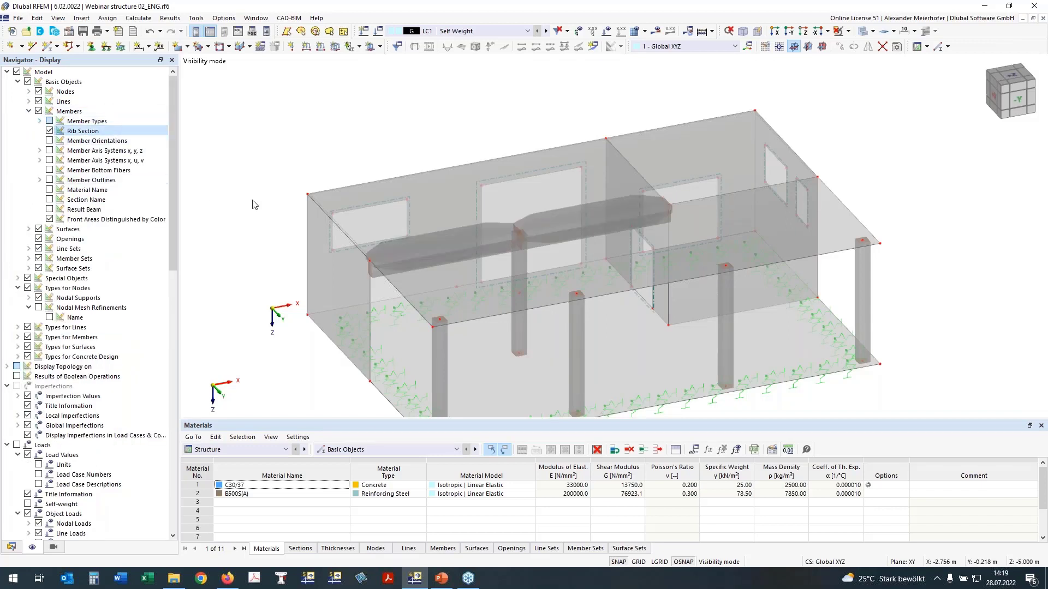
pyautogui.keyDown('ctrl'); pyautogui.moveTo(600, 212); pyautogui.dragTo(910, 220, button='middle'); pyautogui.keyUp('ctrl')
pyautogui.rightClick(911, 219)
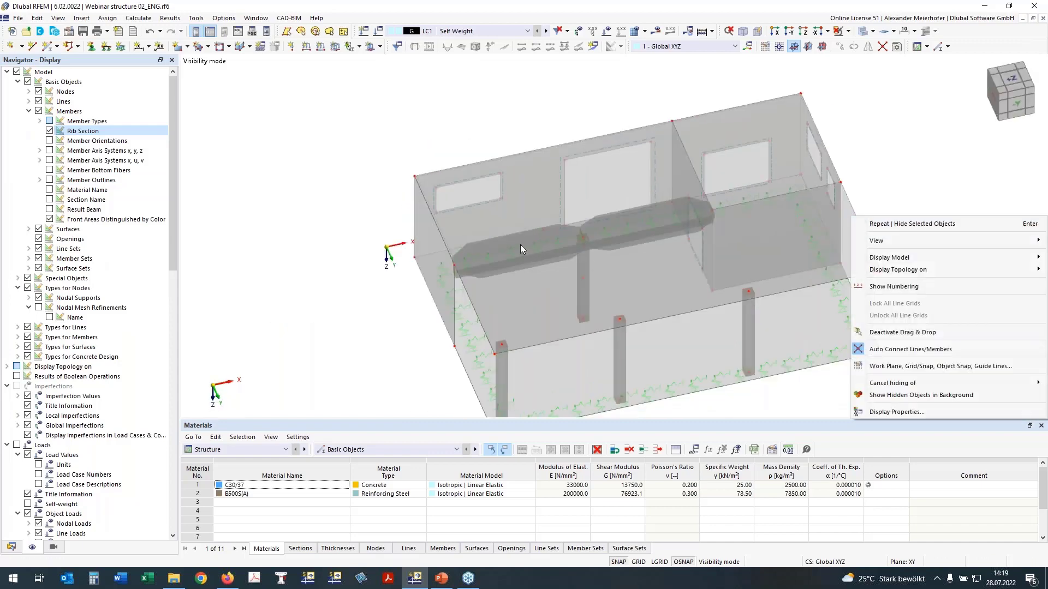
# Select the intermediate slab and its ribs in the front view, isolate them, and show them in the top view.
pyautogui.moveTo(360, 315); pyautogui.dragTo(284, 193, button='middle')
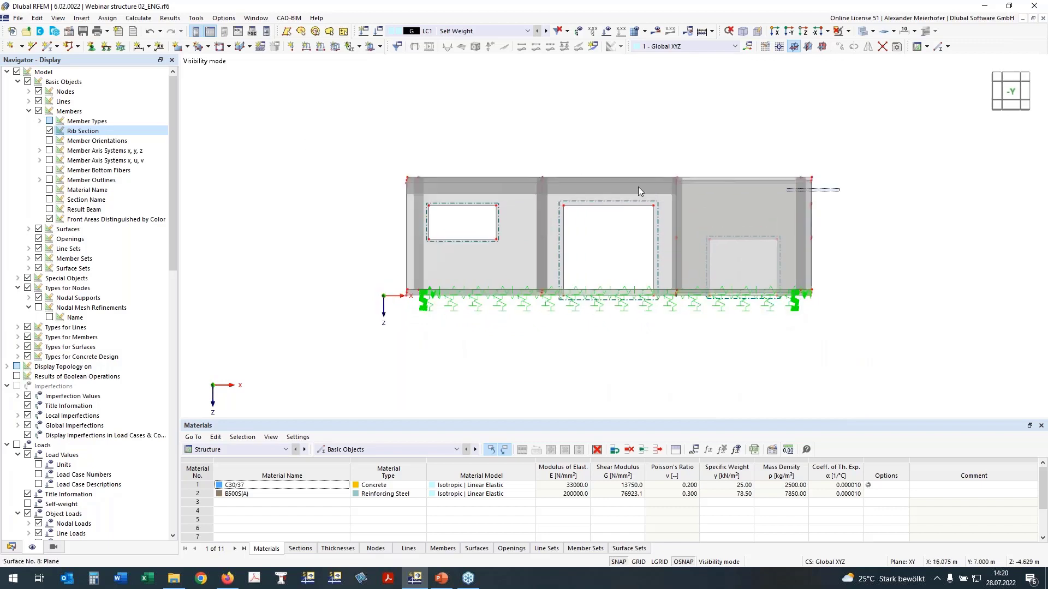
pyautogui.moveTo(850, 199); pyautogui.dragTo(466, 117)
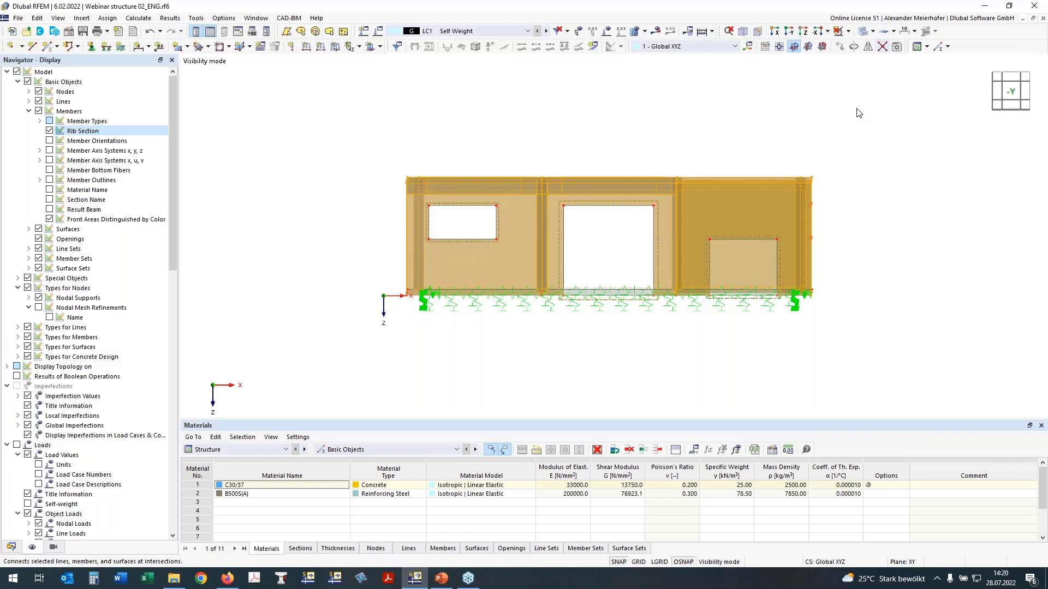
pyautogui.click(218, 111)
pyautogui.moveTo(314, 110); pyautogui.dragTo(868, 216)
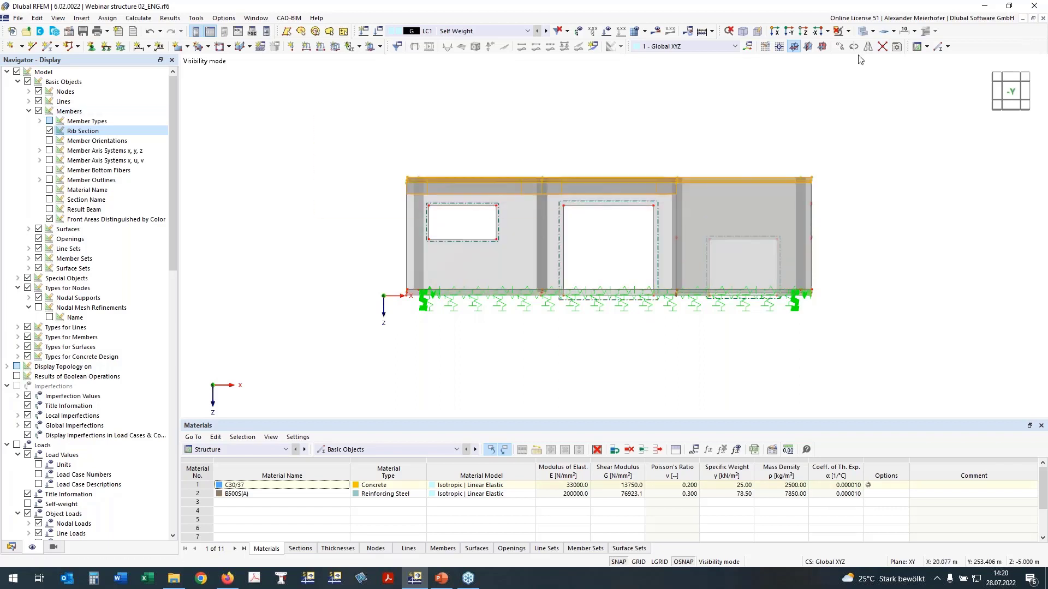
pyautogui.click(847, 35)
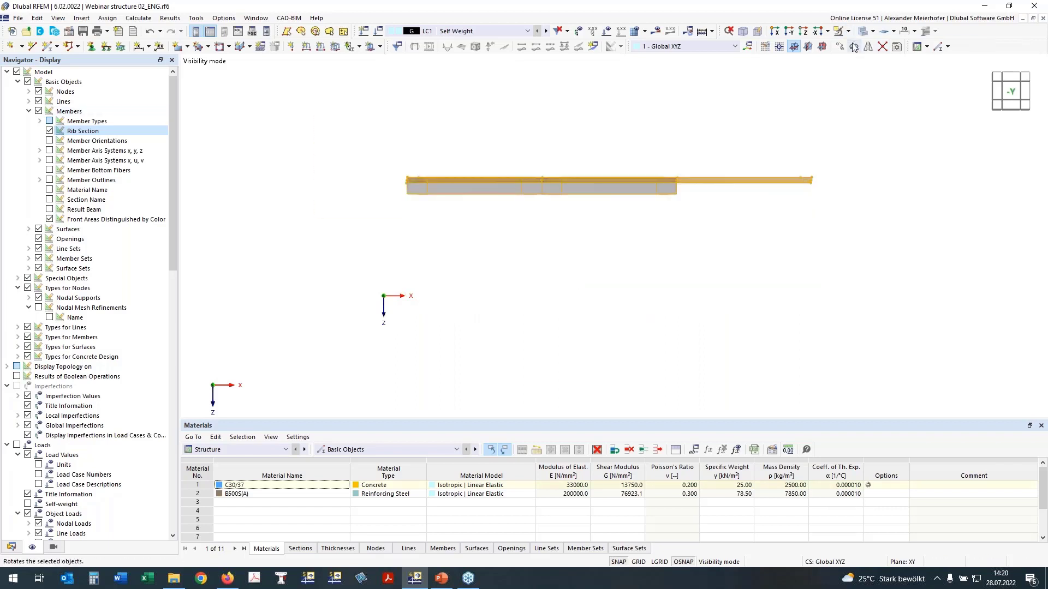
pyautogui.click(1007, 75)
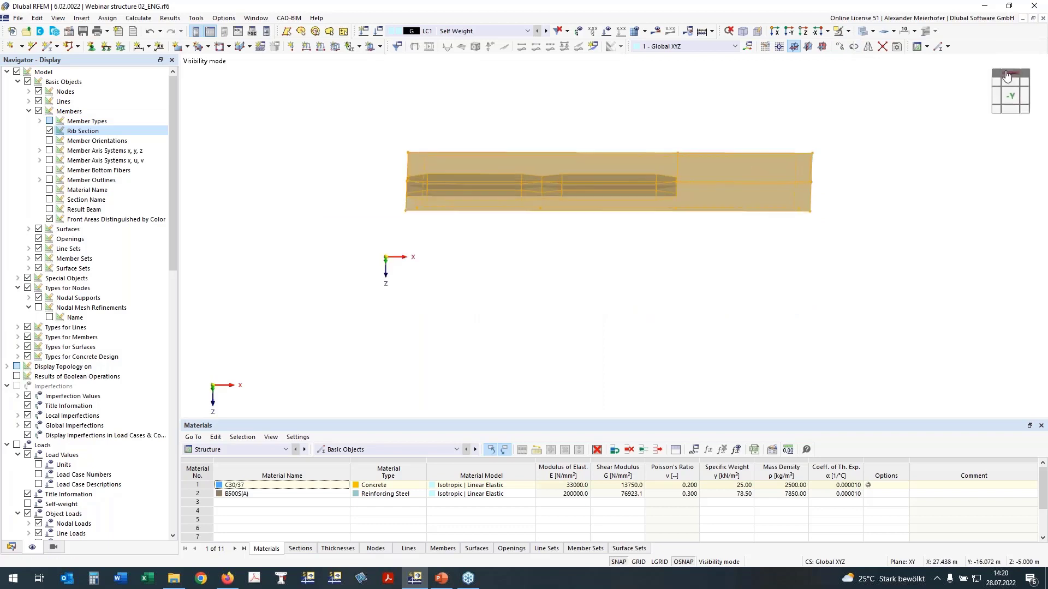
pyautogui.click(355, 171)
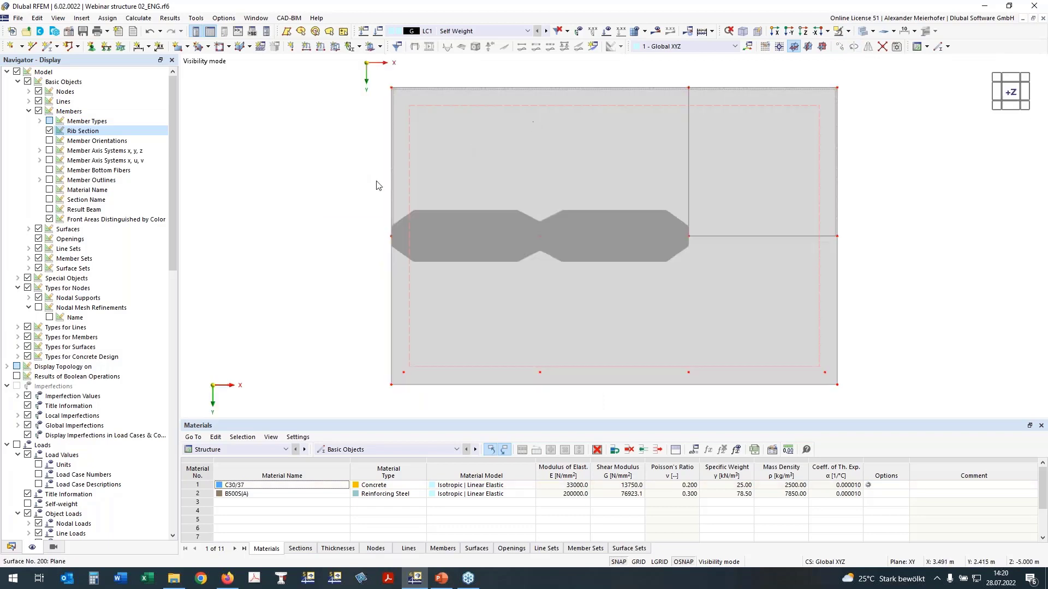
# Edit the intermediate slab surface and review its concrete cover durability classes and reinforcement directions.
pyautogui.doubleClick(440, 116)
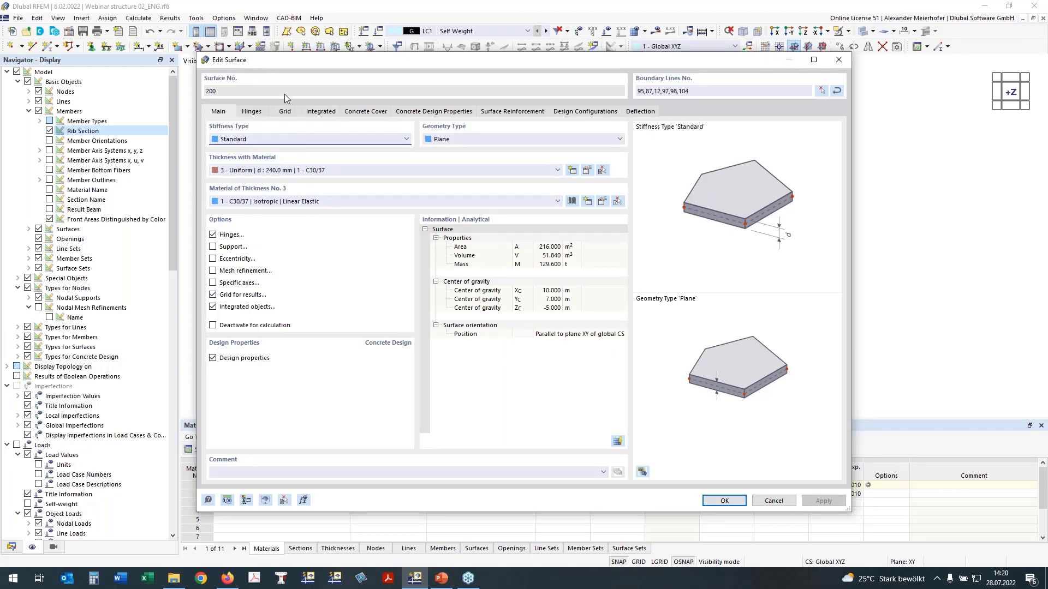
pyautogui.click(357, 113)
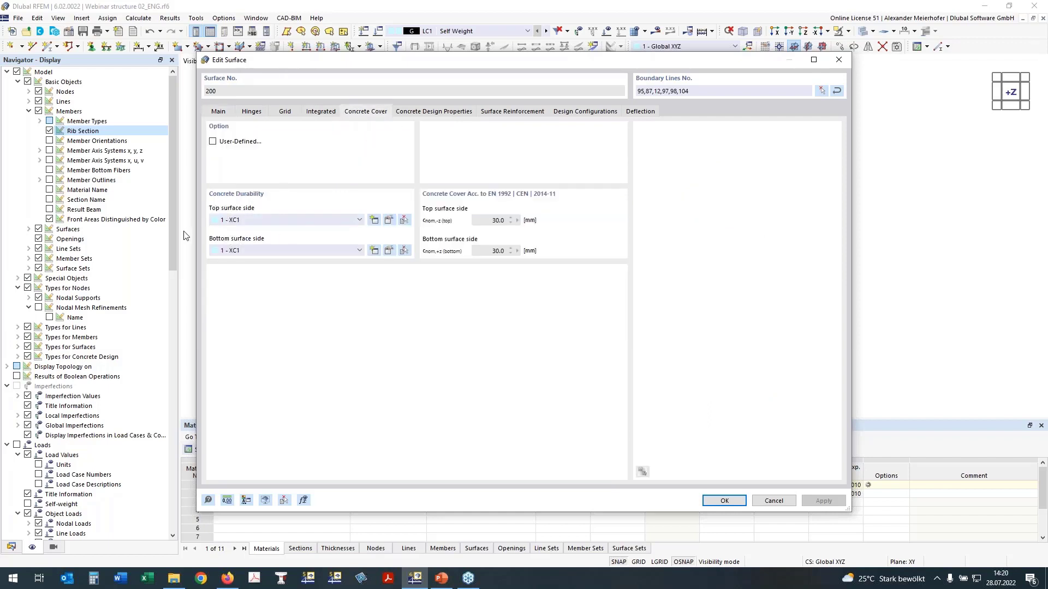
pyautogui.click(243, 220)
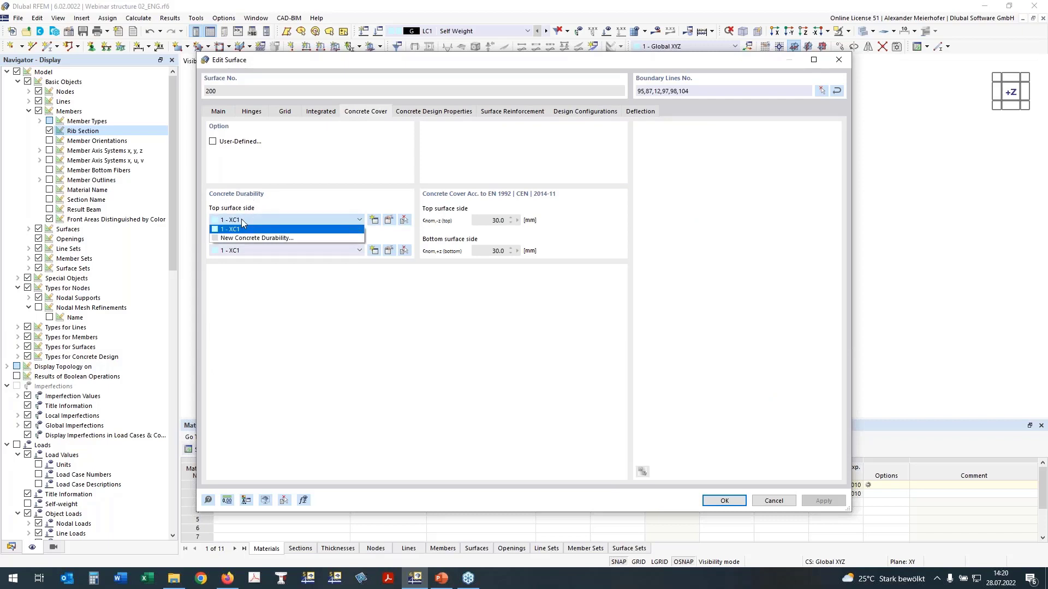
pyautogui.click(243, 221)
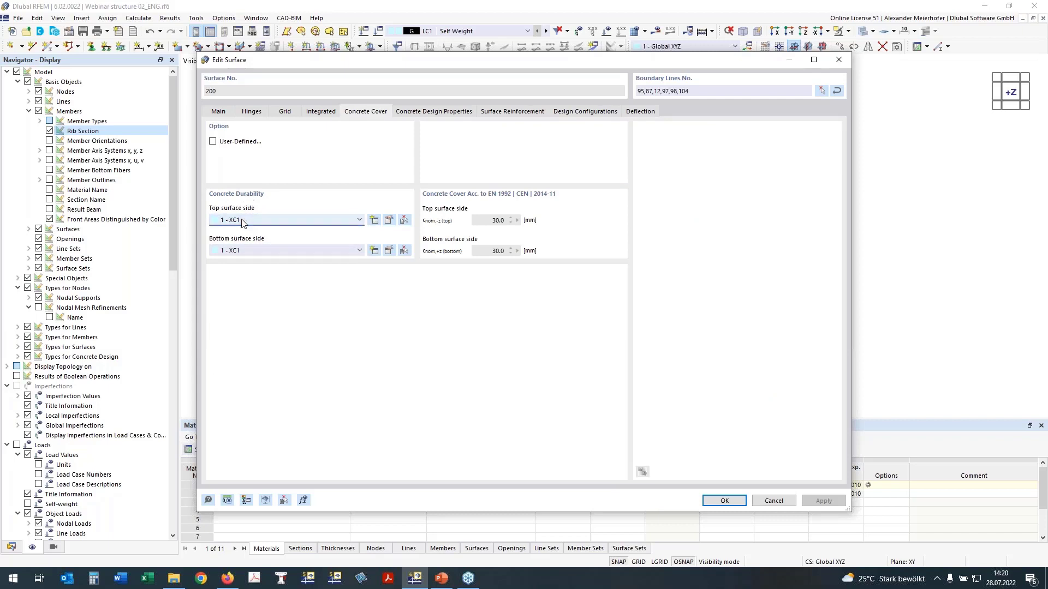
pyautogui.click(441, 113)
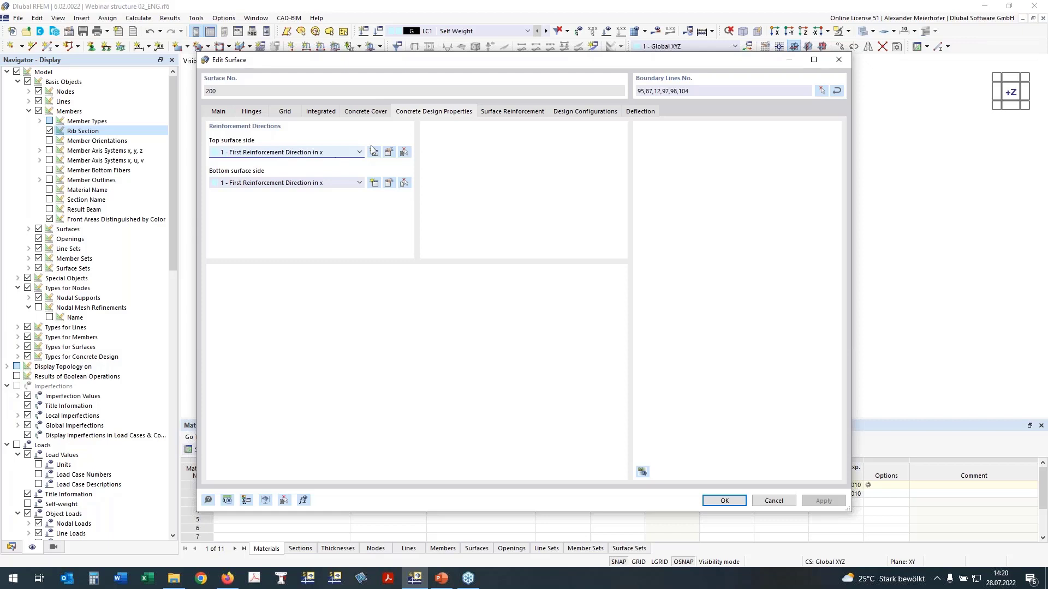
# Create a new surface reinforcement for the slab with additional transverse reinforcement and name it Basic Reinforcement.
pyautogui.click(517, 111)
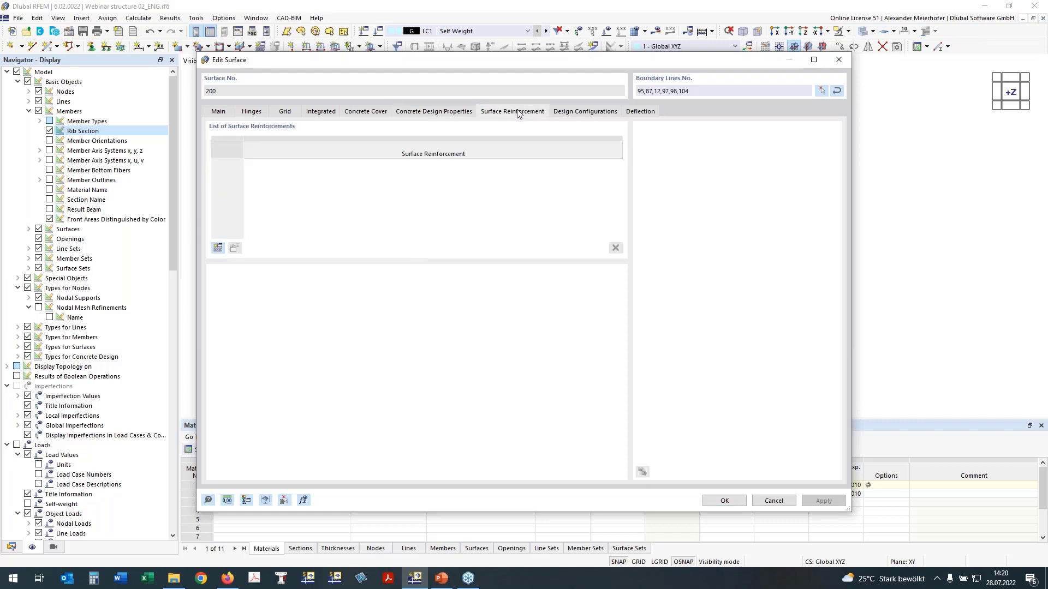
pyautogui.moveTo(486, 70); pyautogui.dragTo(488, 120)
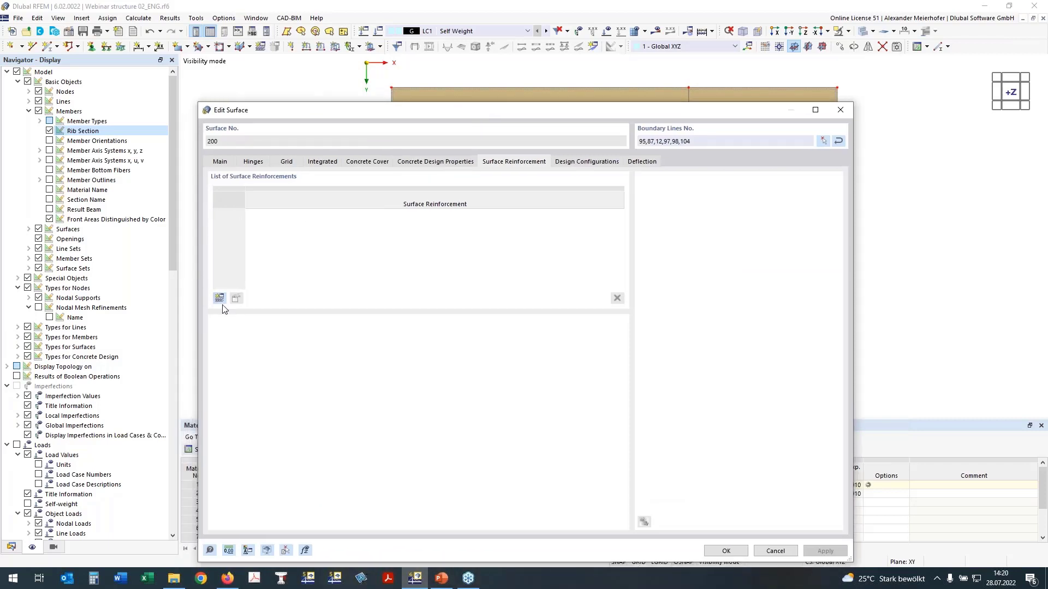
pyautogui.click(220, 298)
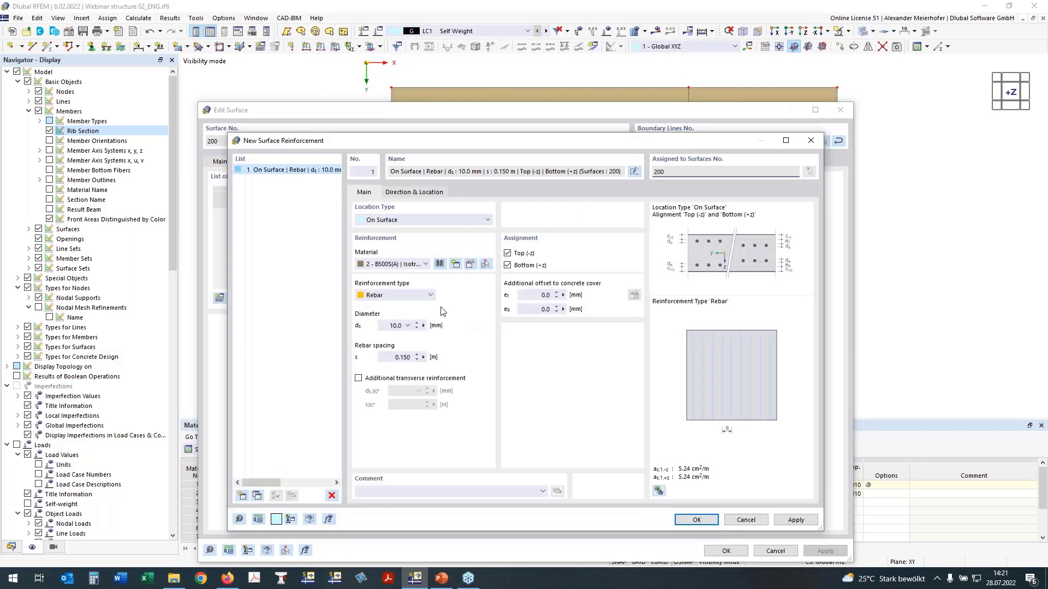
pyautogui.click(361, 378)
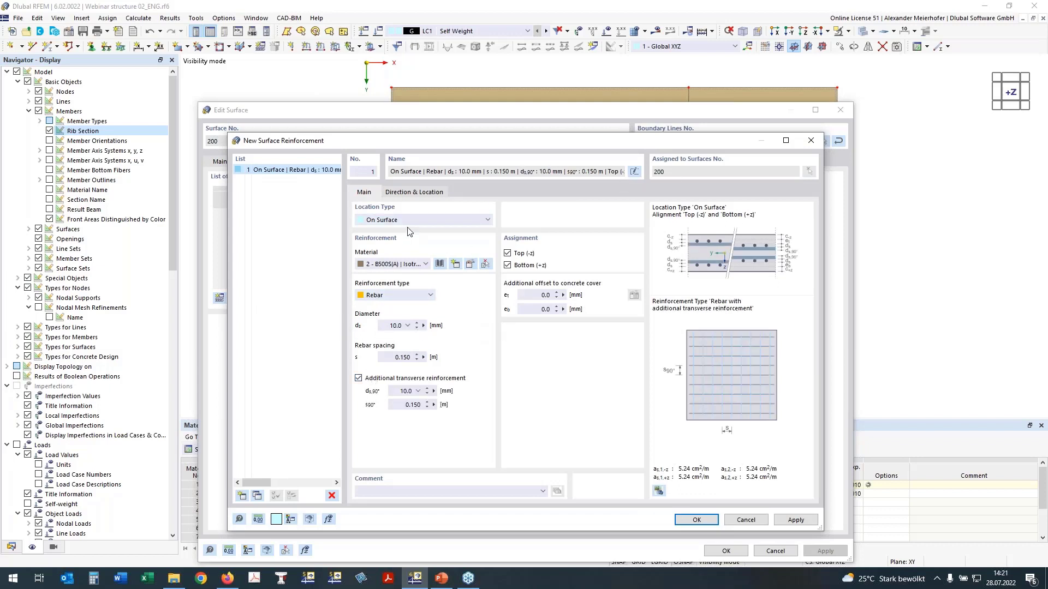
pyautogui.click(634, 172)
pyautogui.write('Basic Reinf')
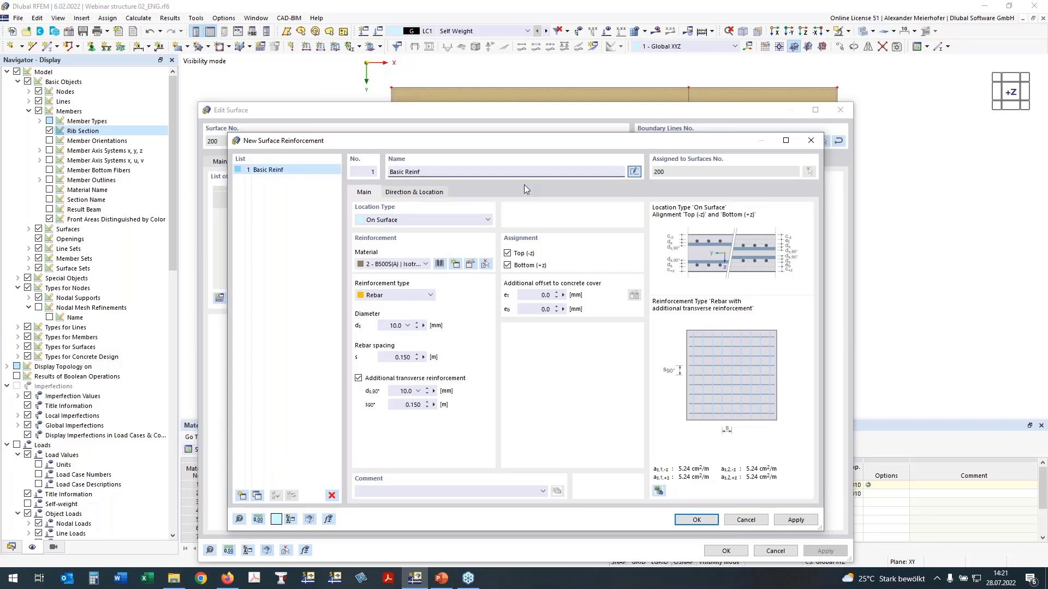
pyautogui.write('orcement')
# Set the basic reinforcement's rebar spacing to 0.1 m in both the main and transverse directions and accept it.
pyautogui.doubleClick(406, 357)
pyautogui.write('1')
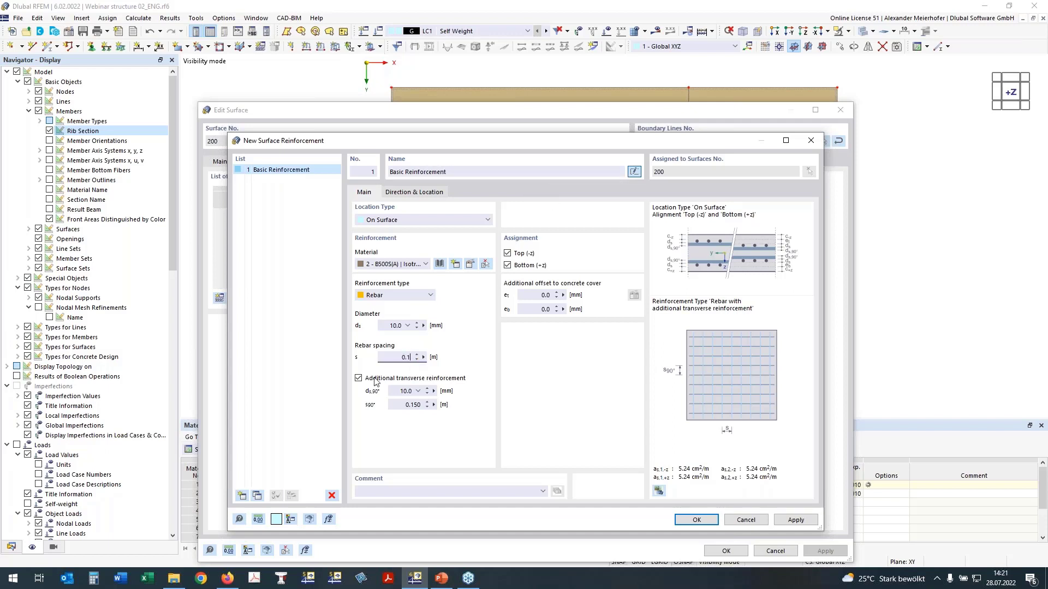
pyautogui.doubleClick(414, 407)
pyautogui.write('1')
pyautogui.click(387, 327)
pyautogui.click(699, 520)
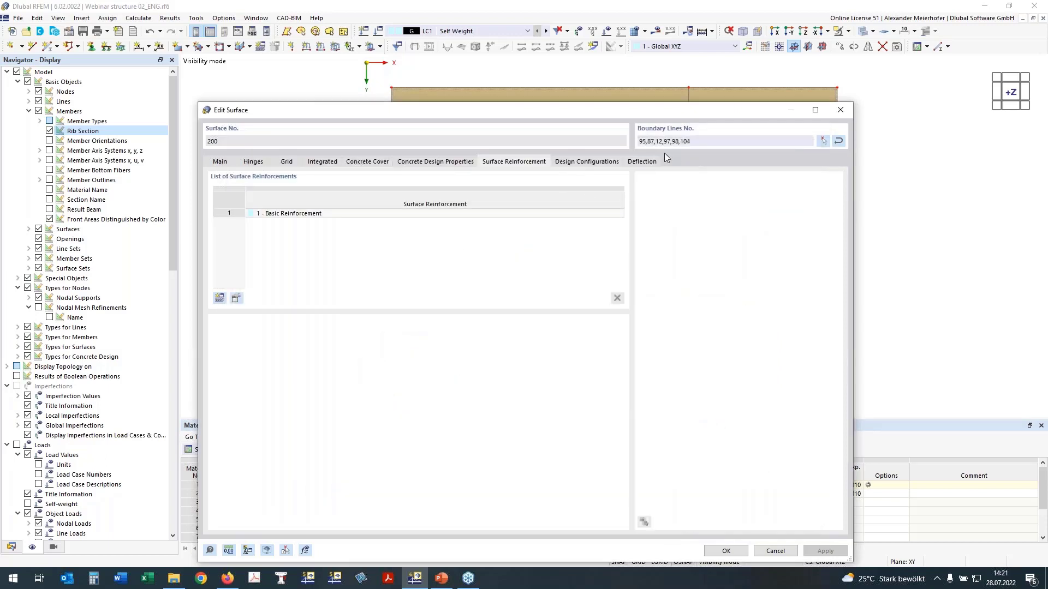
# Review the slab's design configurations and set its deflection displacement reference to Parallel surface at the point of minimum nodal deformation.
pyautogui.click(599, 163)
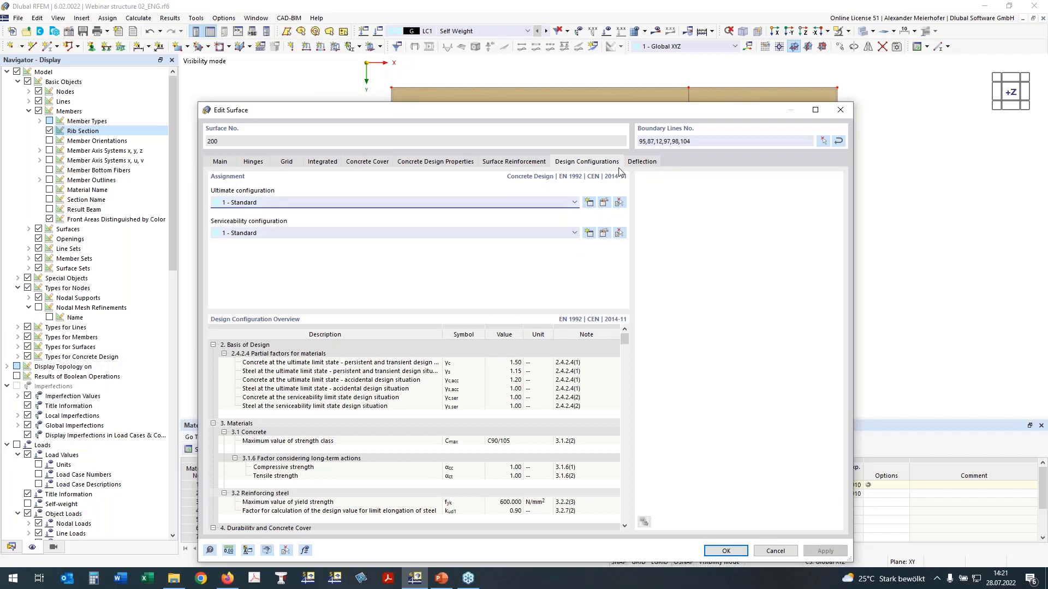
pyautogui.click(644, 161)
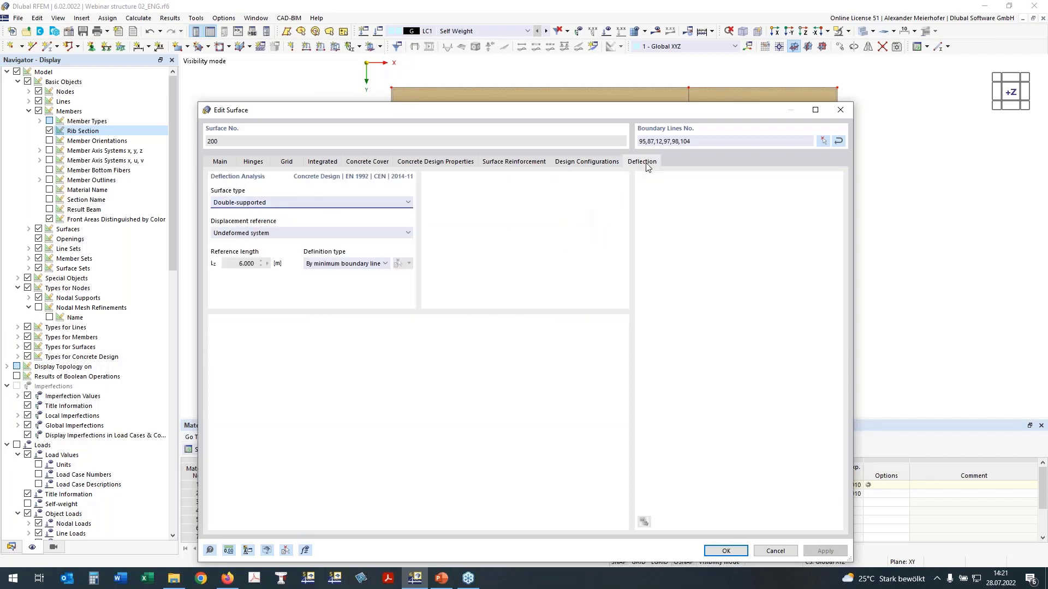
pyautogui.moveTo(488, 102); pyautogui.dragTo(498, 188)
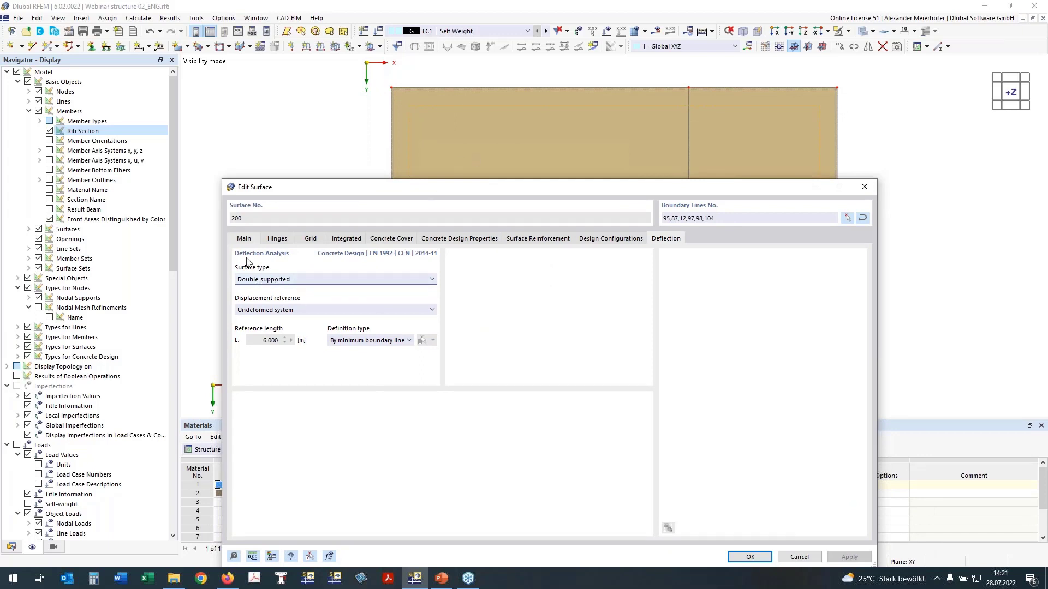
pyautogui.click(255, 312)
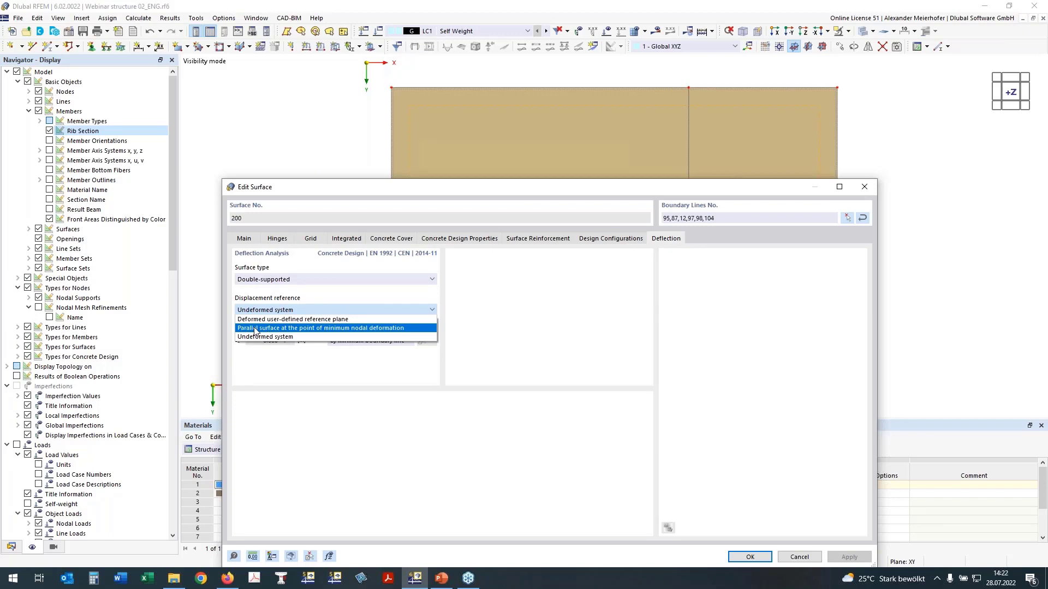
pyautogui.click(267, 310)
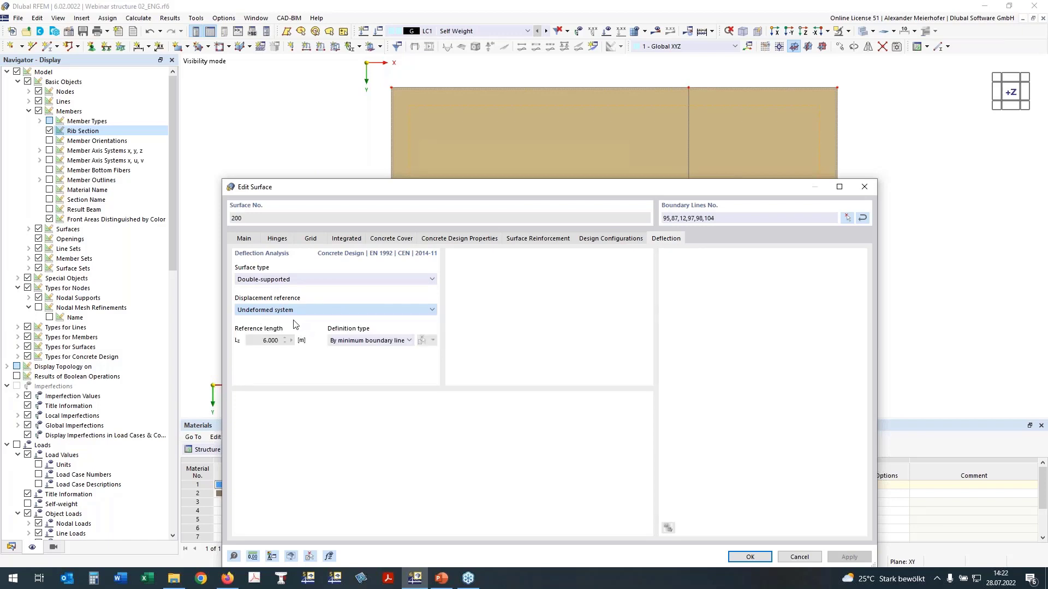
pyautogui.scroll(-1, 273, 312)
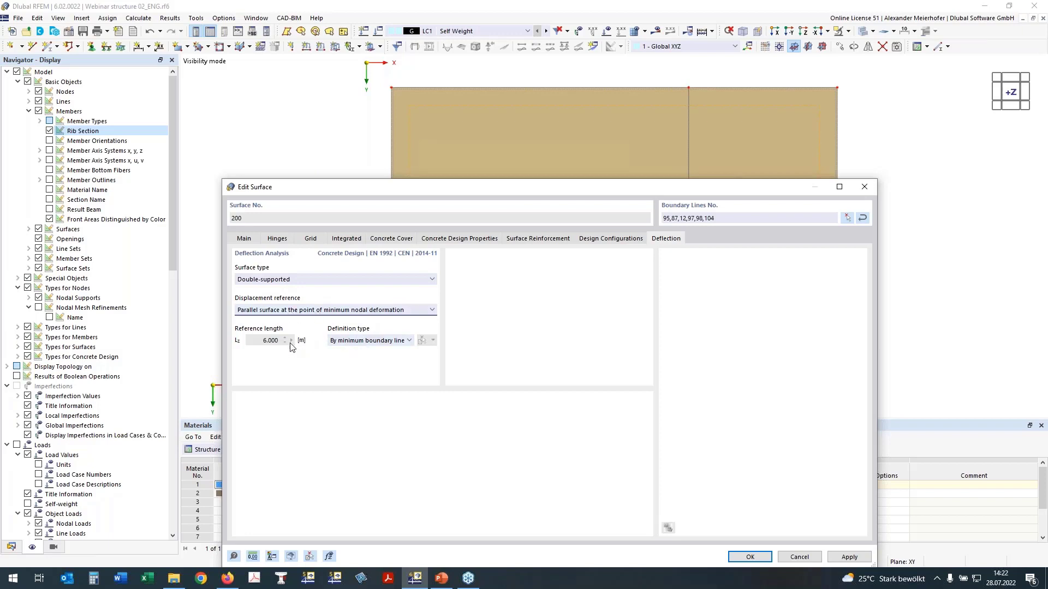
# Define the slab's deflection reference length manually from the interior column node to the opposite edge column node, and accept the surface changes.
pyautogui.click(371, 344)
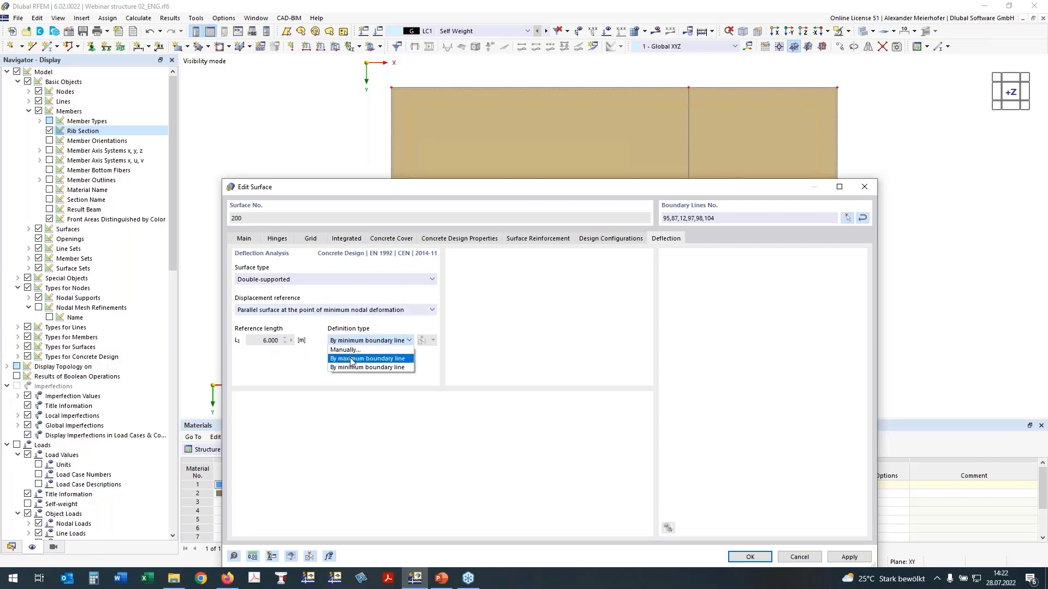
pyautogui.click(370, 350)
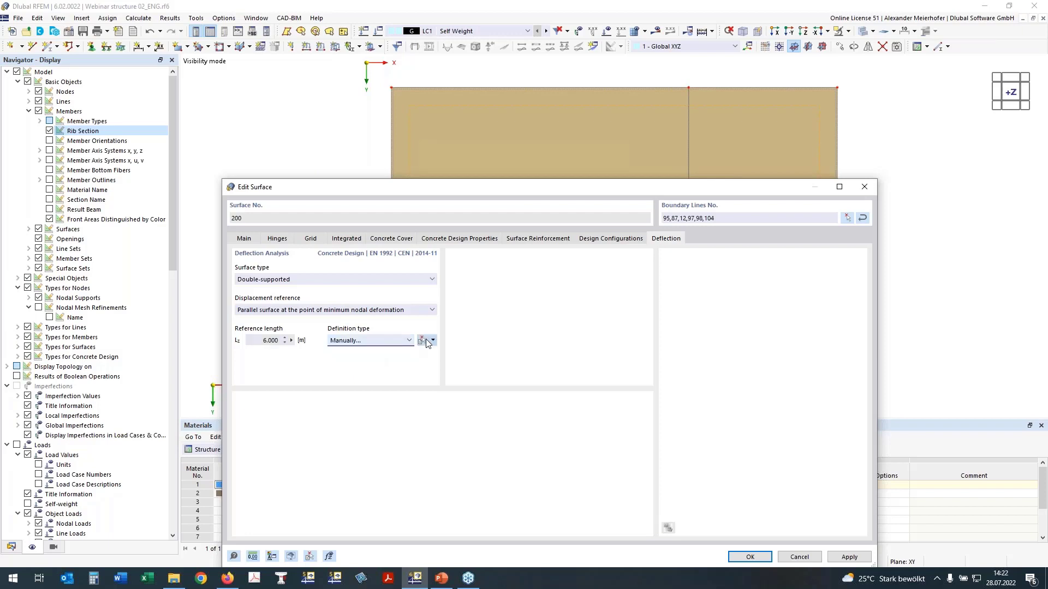
pyautogui.click(432, 340)
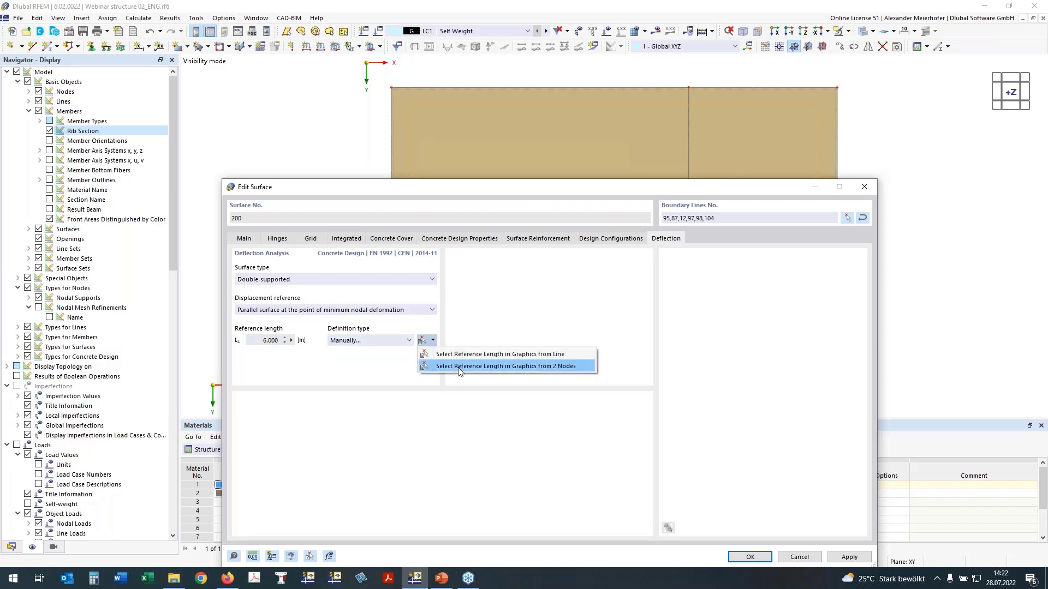
pyautogui.click(458, 366)
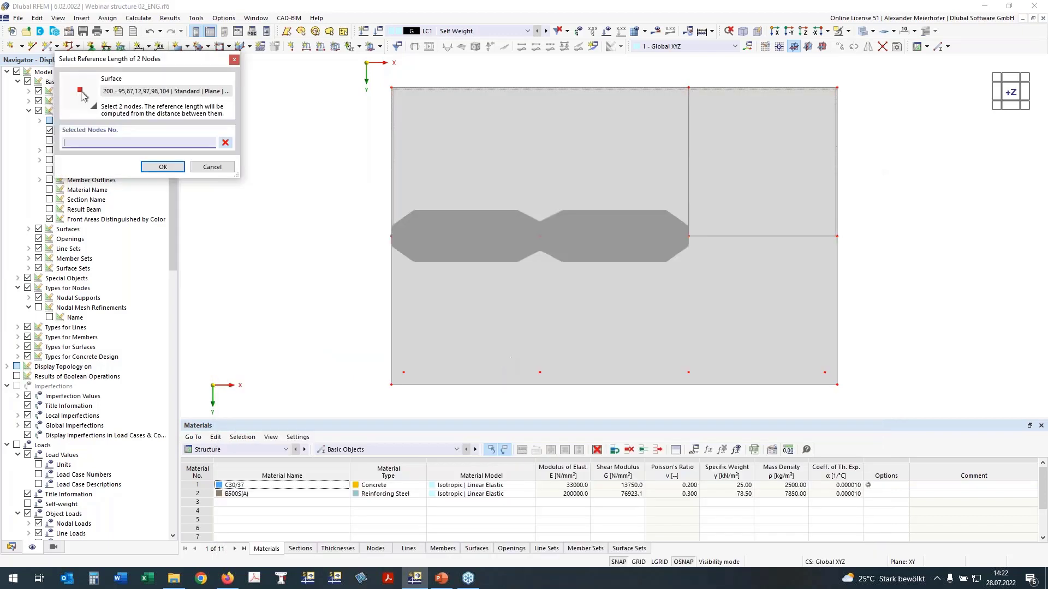
pyautogui.click(539, 236)
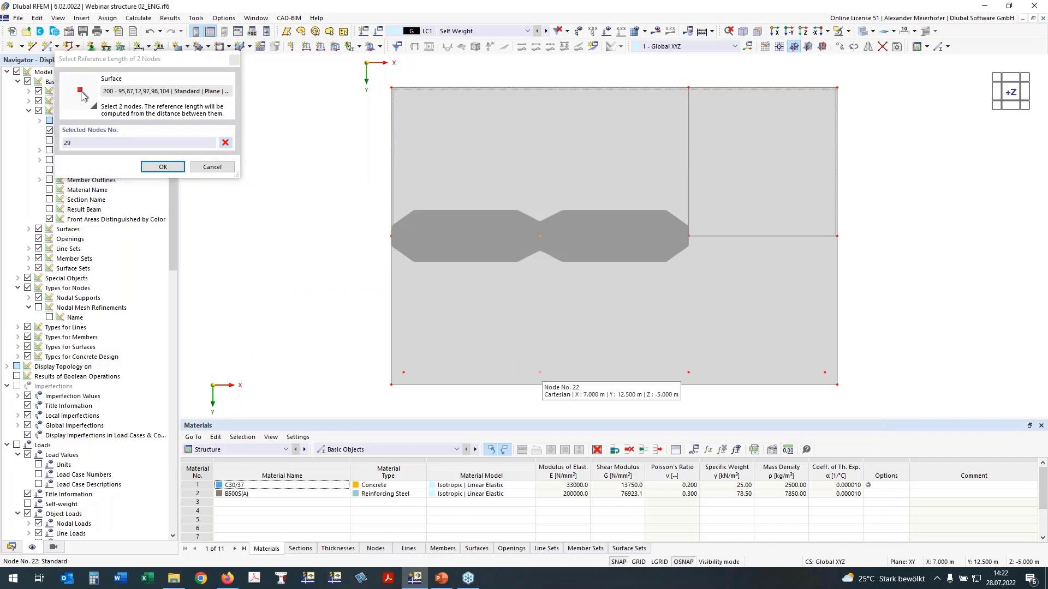
pyautogui.click(539, 372)
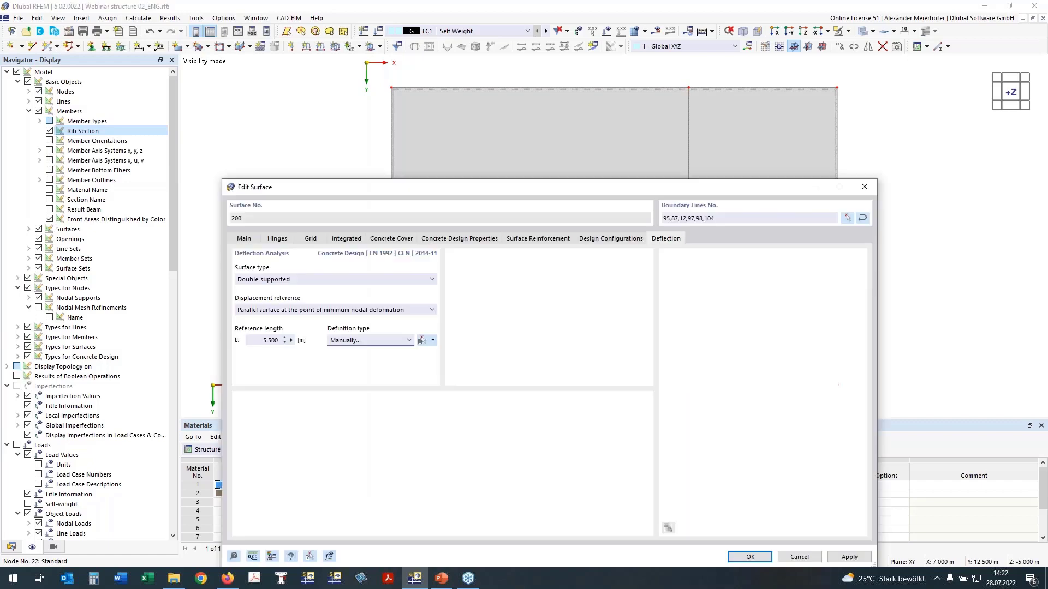
pyautogui.click(751, 557)
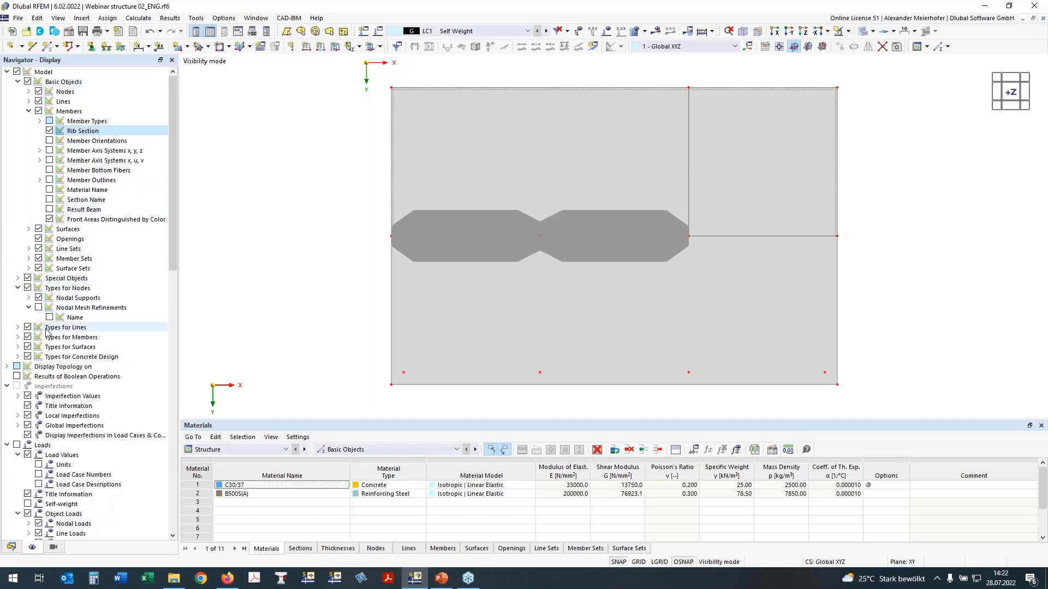
# Turn on the display of the on-surface longitudinal surface reinforcement in the model view.
pyautogui.doubleClick(38, 355)
pyautogui.scroll(-2, 37, 352)
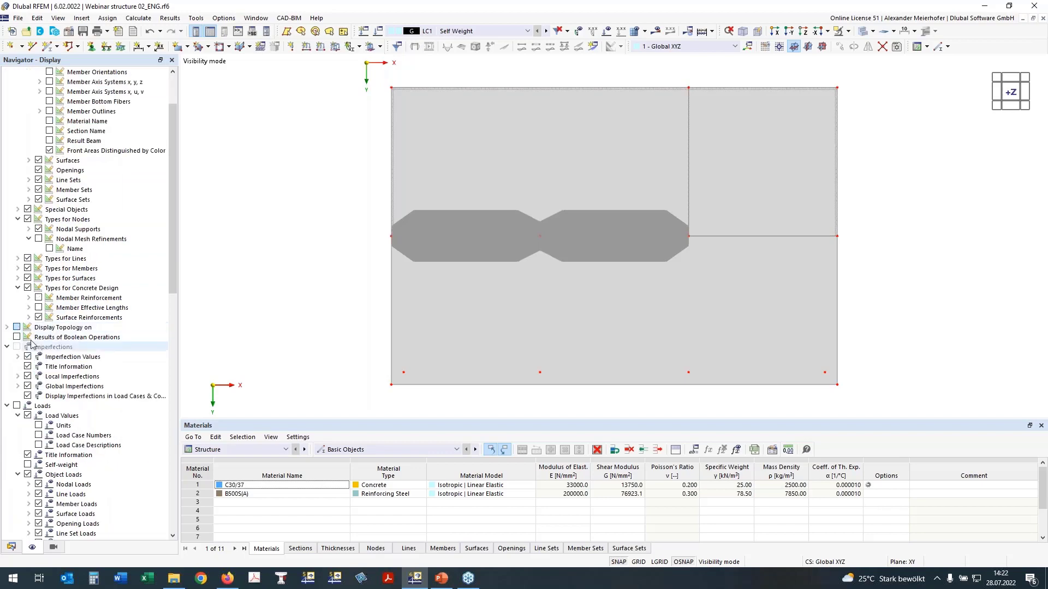
pyautogui.click(29, 318)
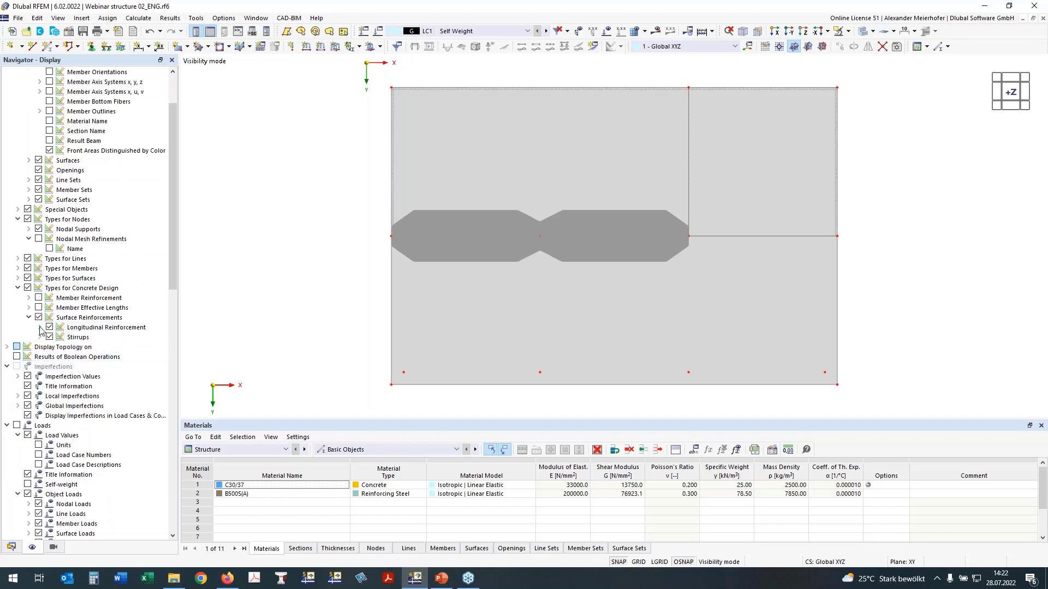
pyautogui.click(39, 327)
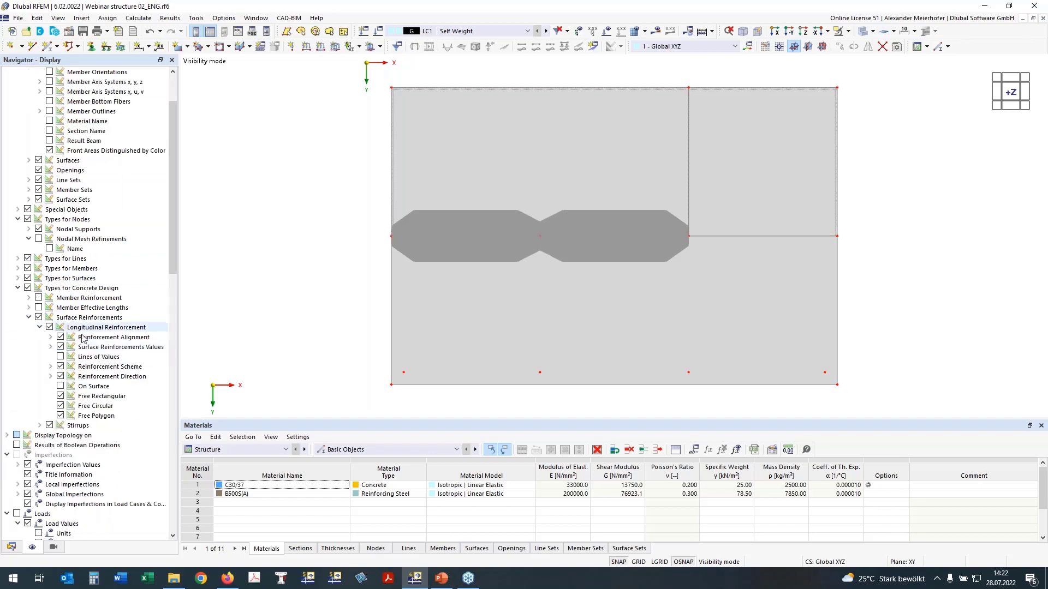
pyautogui.click(61, 387)
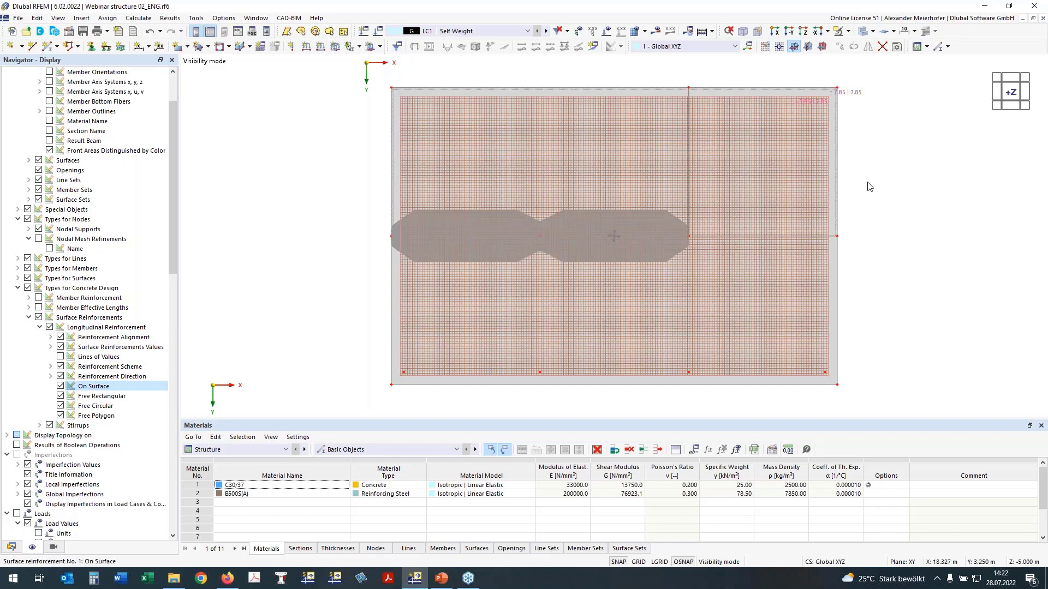
# Return the model to the top view and turn off the display of the surface reinforcements.
pyautogui.keyDown('ctrl'); pyautogui.moveTo(869, 186); pyautogui.dragTo(1009, 90, button='middle'); pyautogui.keyUp('ctrl')
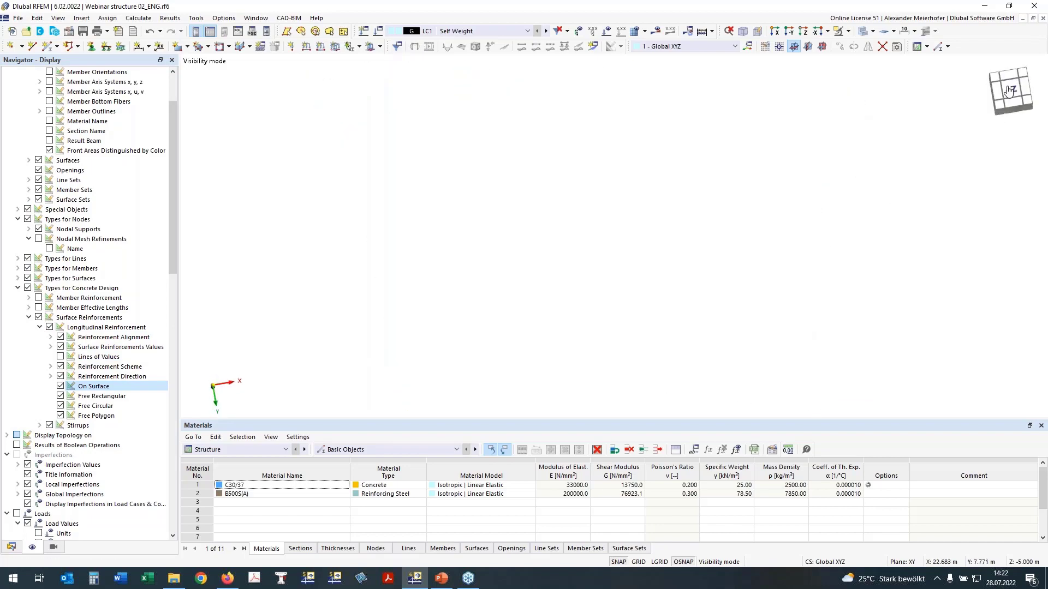
pyautogui.click(1010, 90)
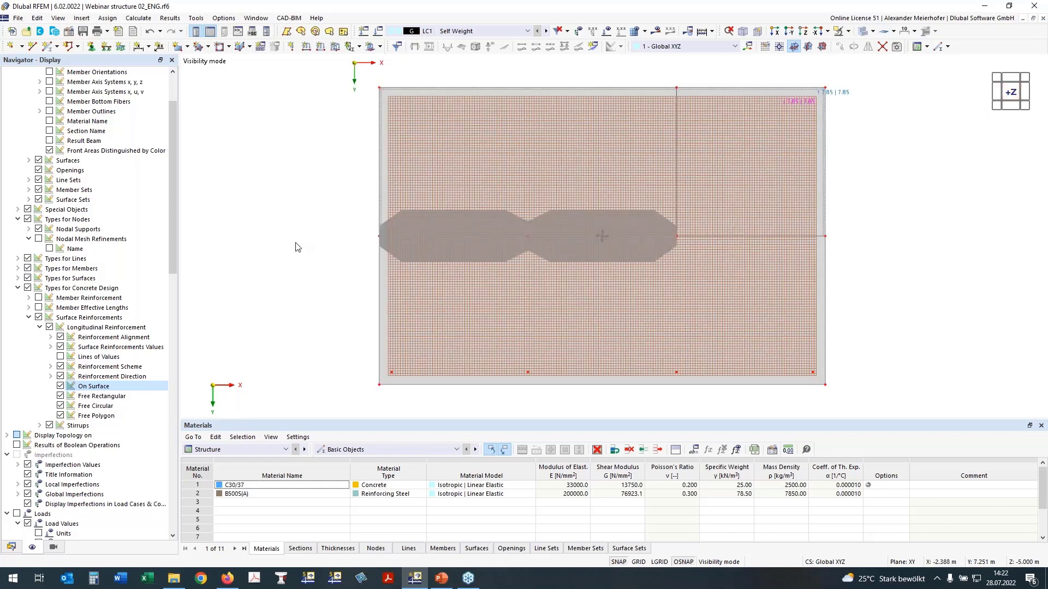
pyautogui.click(38, 318)
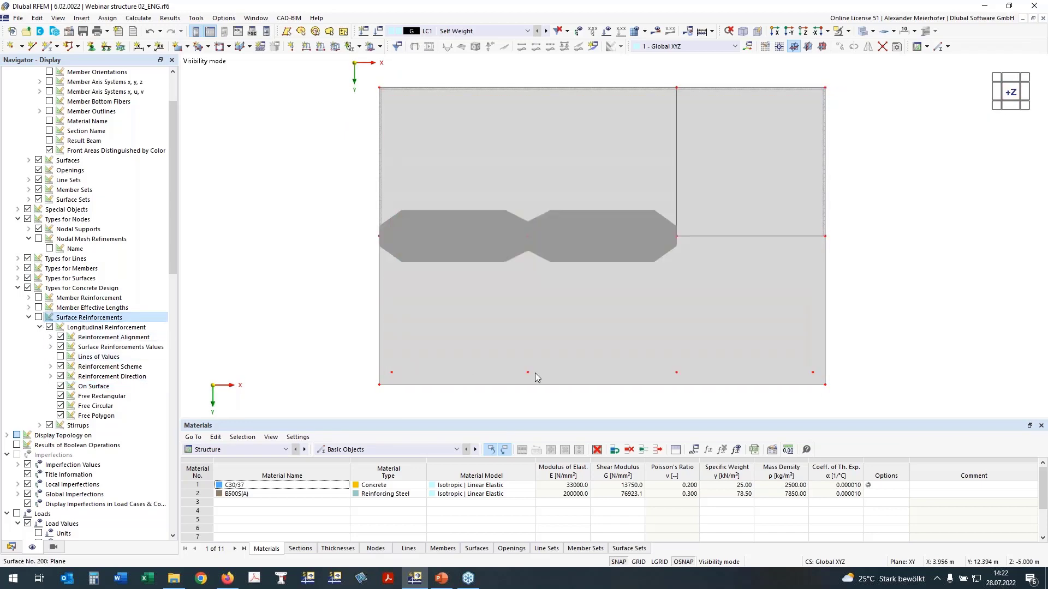
# Activate punching design for the four column nodes along the slab edge at Y = 12.500 m.
pyautogui.keyDown('ctrl'); pyautogui.moveTo(725, 386); pyautogui.dragTo(329, 390, button='middle'); pyautogui.keyUp('ctrl')
pyautogui.moveTo(322, 335); pyautogui.dragTo(901, 388)
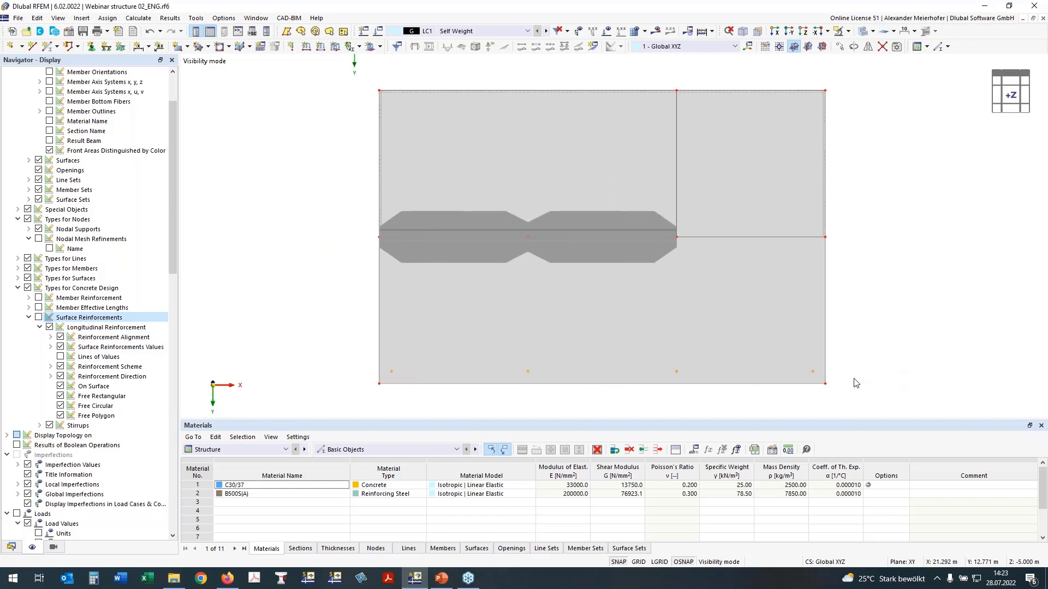
pyautogui.rightClick(811, 372)
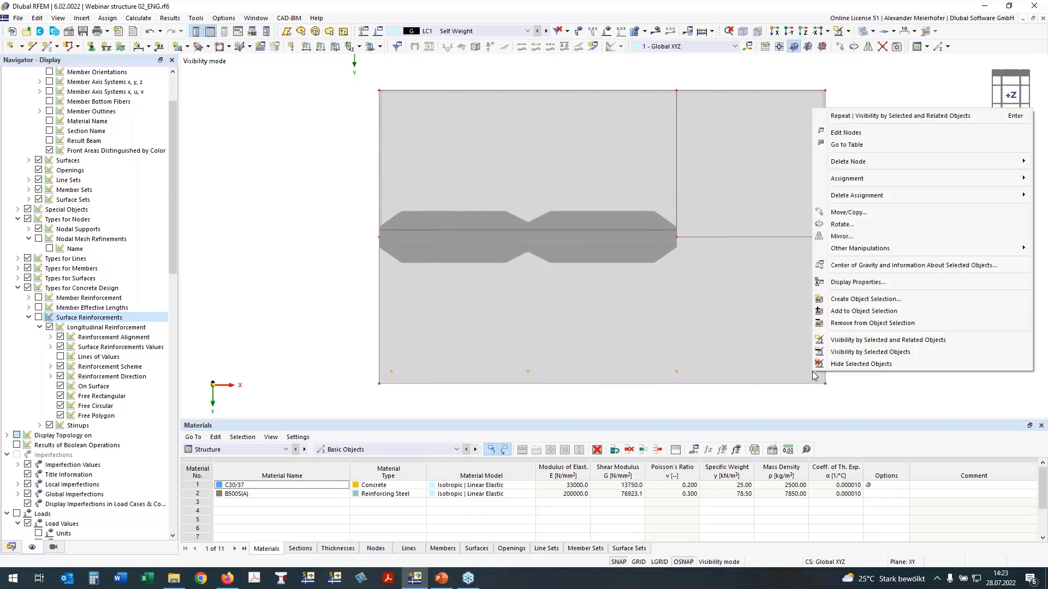
pyautogui.click(845, 132)
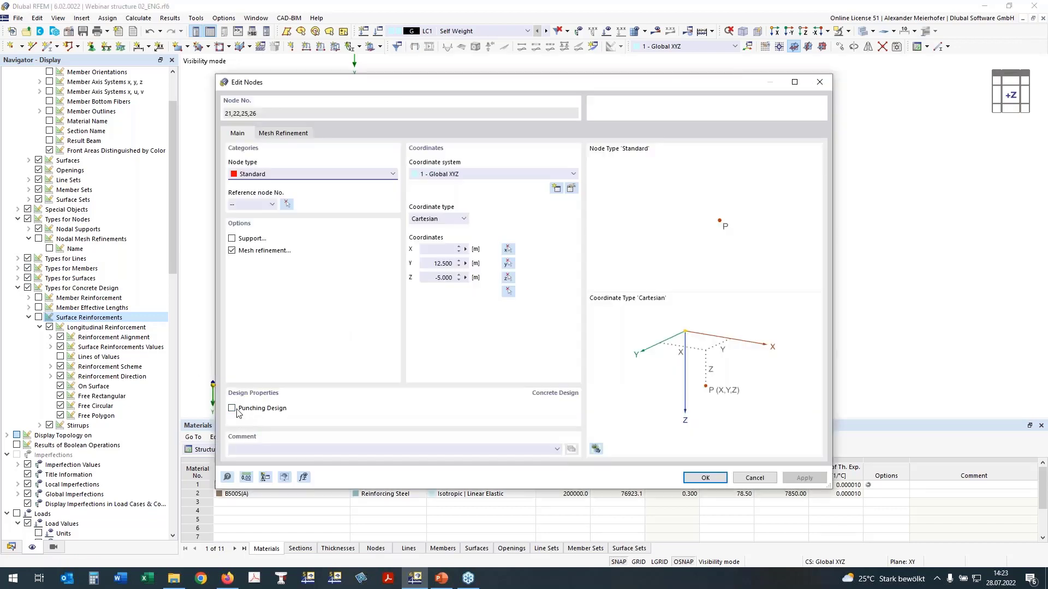
pyautogui.click(256, 408)
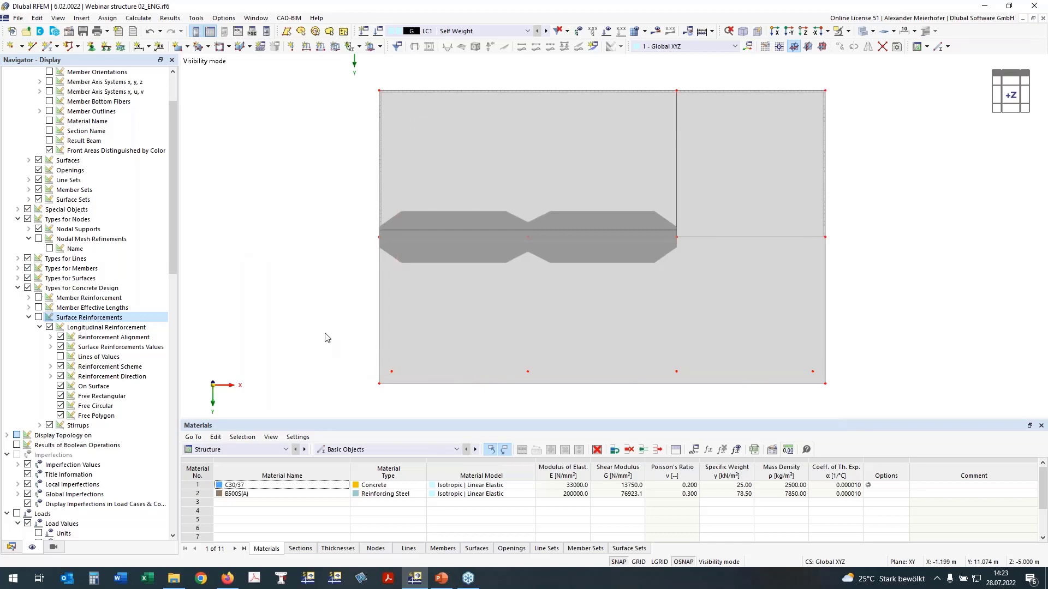
# Combine the two collinear 450/500 ribs into a continuous member set and activate its concrete design properties.
pyautogui.moveTo(325, 334)
pyautogui.keyDown('ctrl'); pyautogui.mouseDown(button='middle')
pyautogui.moveTo(335, 321)
pyautogui.moveTo(321, 340)
pyautogui.moveTo(315, 324)
pyautogui.mouseUp(button='middle'); pyautogui.keyUp('ctrl')
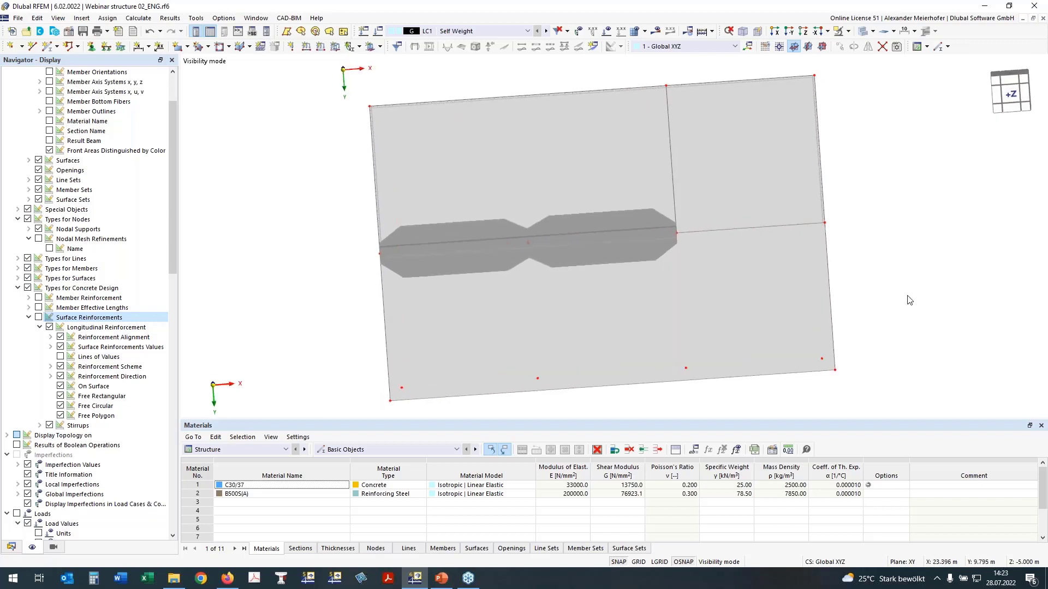
pyautogui.click(1011, 96)
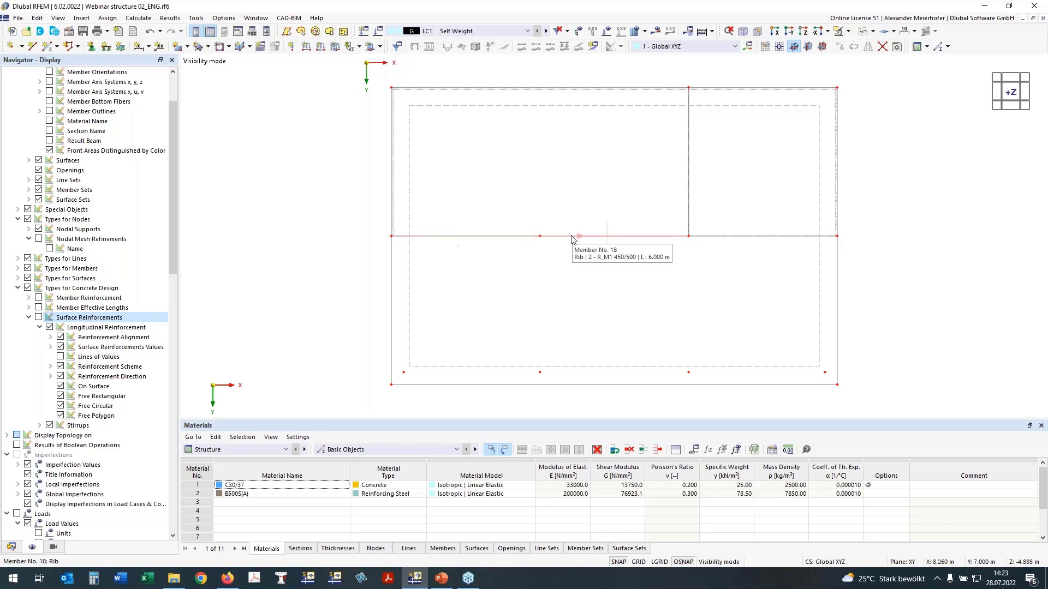
pyautogui.click(504, 237)
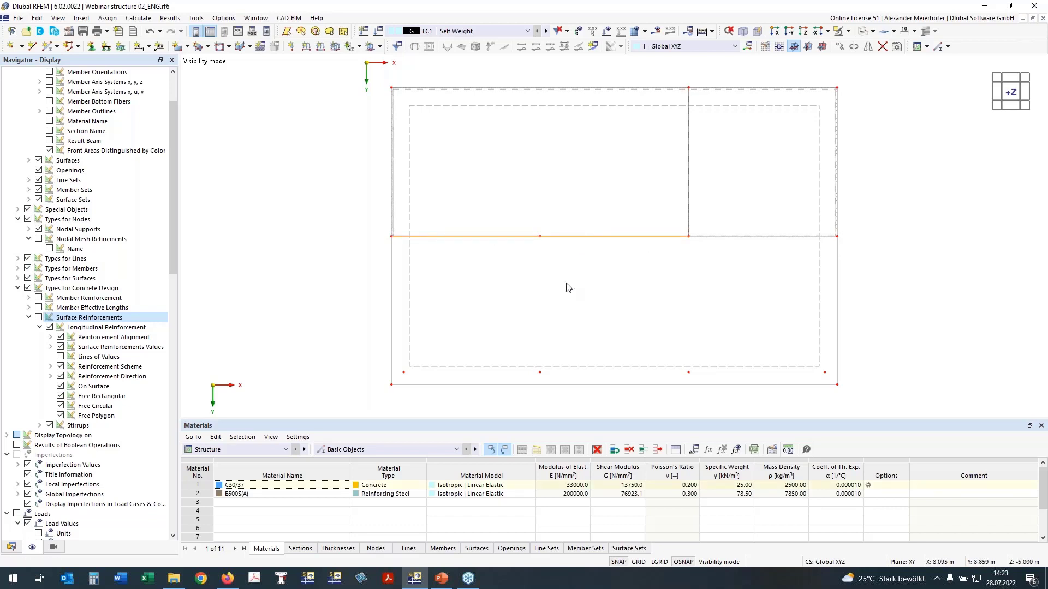
pyautogui.rightClick(581, 239)
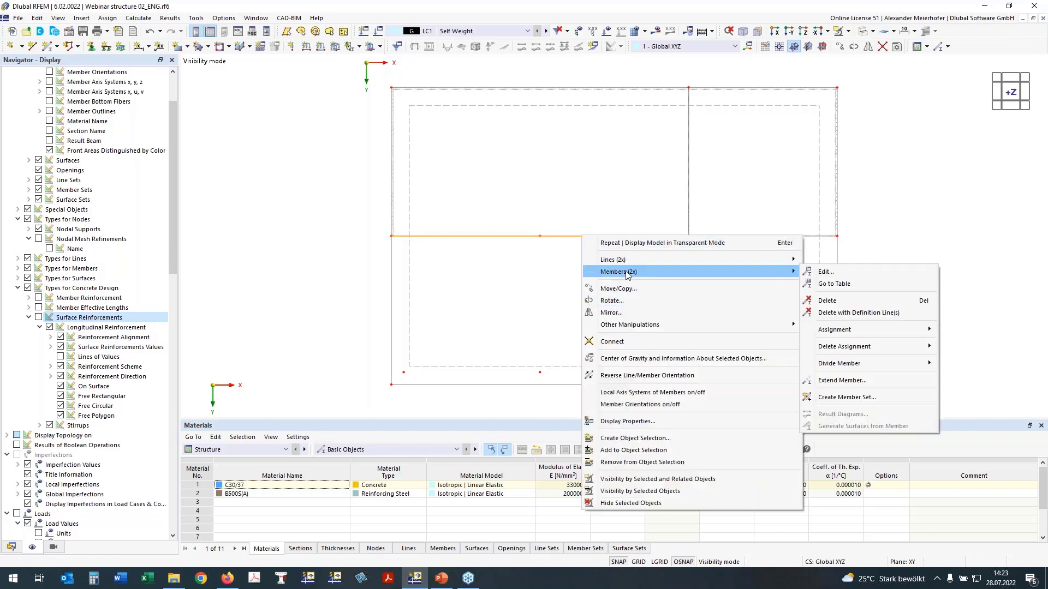
pyautogui.click(866, 396)
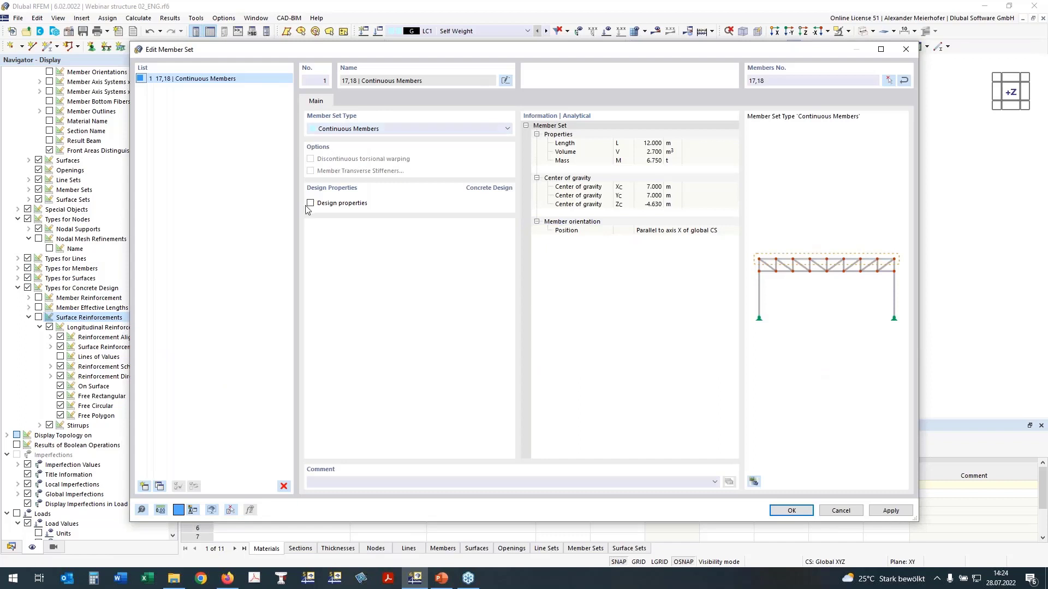
pyautogui.click(310, 203)
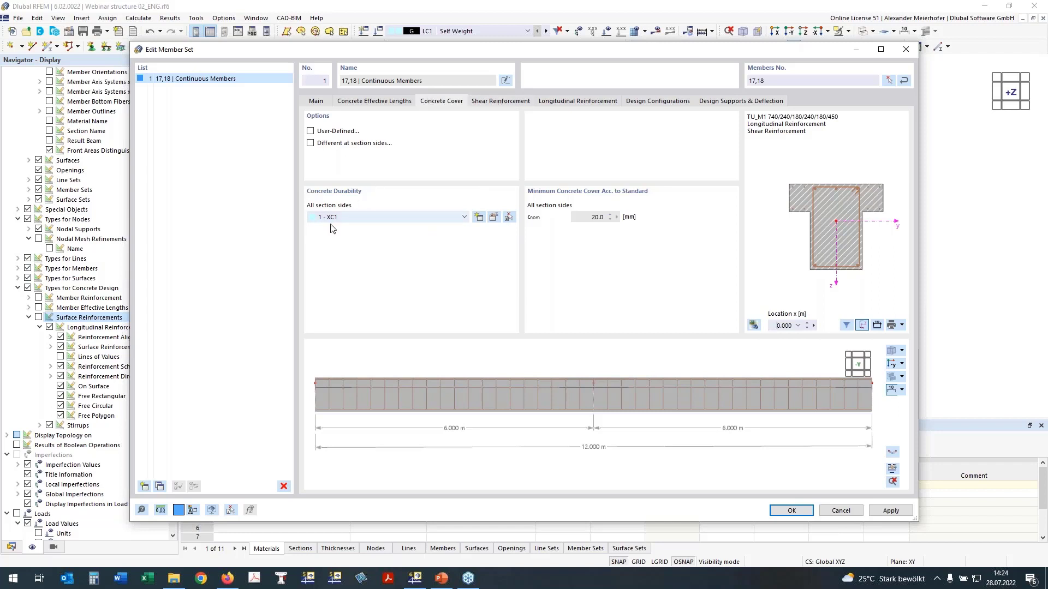
# Set the member set's stirrup distance to 0.15 m and show its reinforcement preview from above.
pyautogui.click(500, 102)
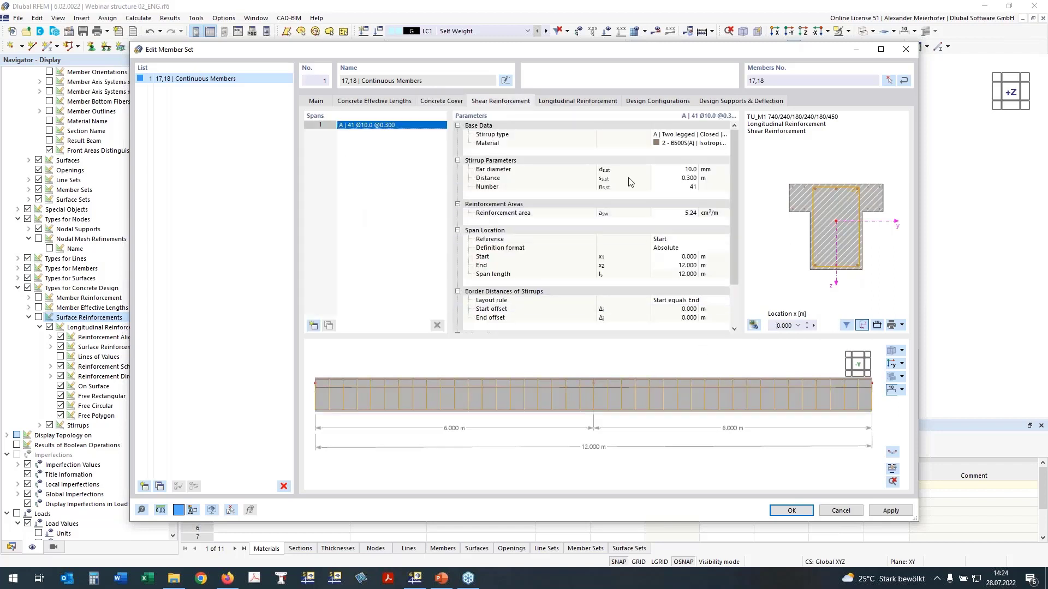
pyautogui.click(690, 178)
pyautogui.write('0,15')
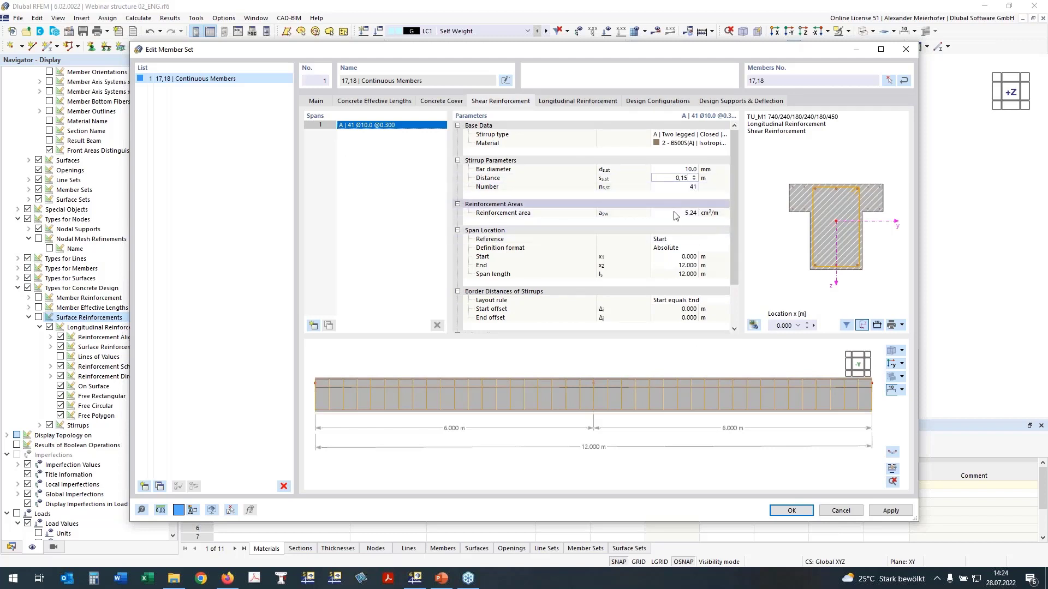
pyautogui.click(894, 367)
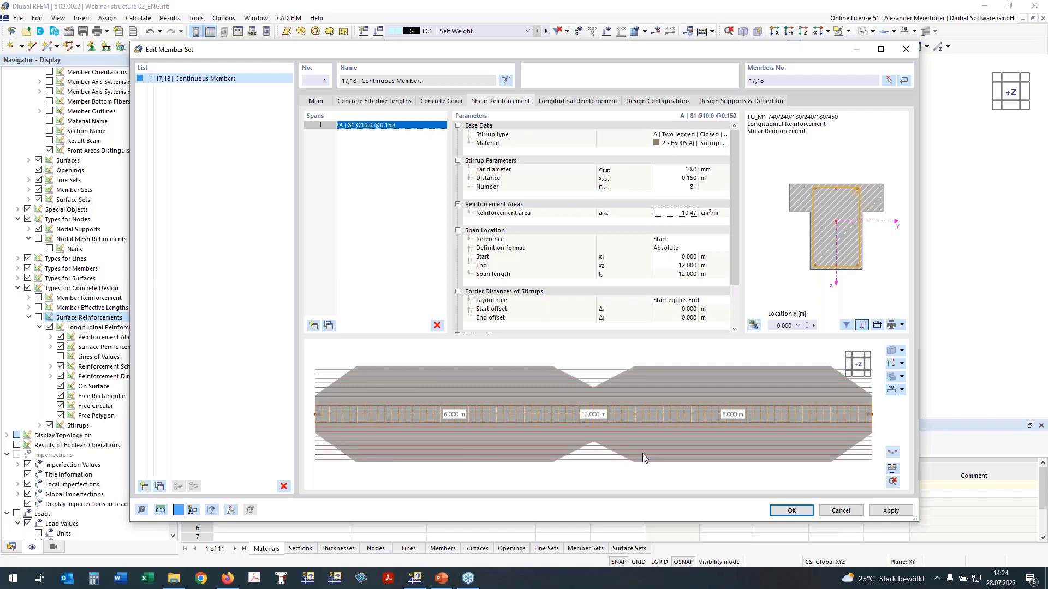
# Show the member set's section at x = 0.700 m and change its longitudinal rebar type to Unsymmetrical.
pyautogui.click(570, 101)
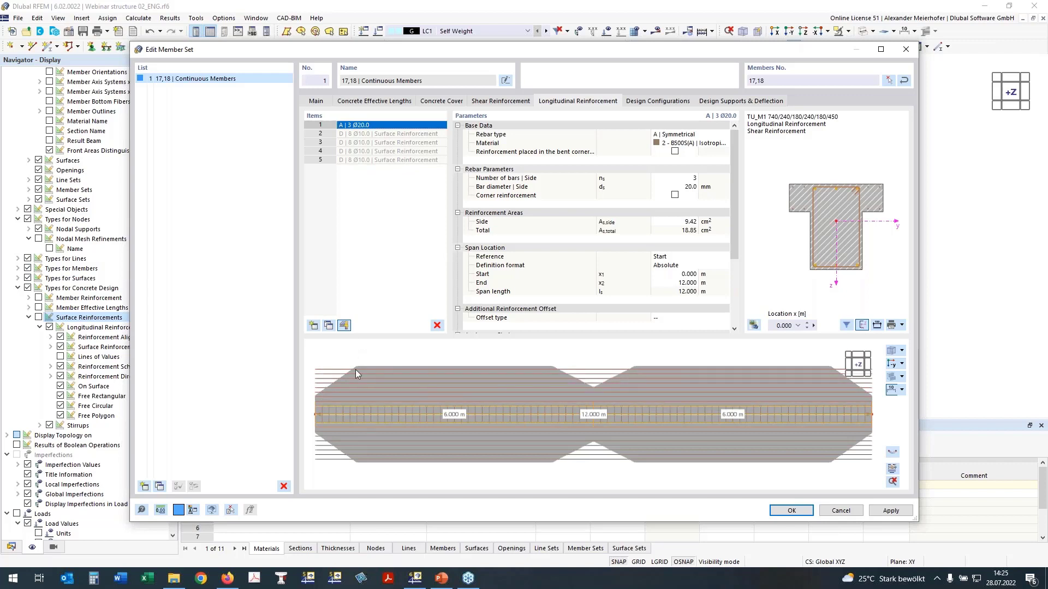
pyautogui.click(806, 323)
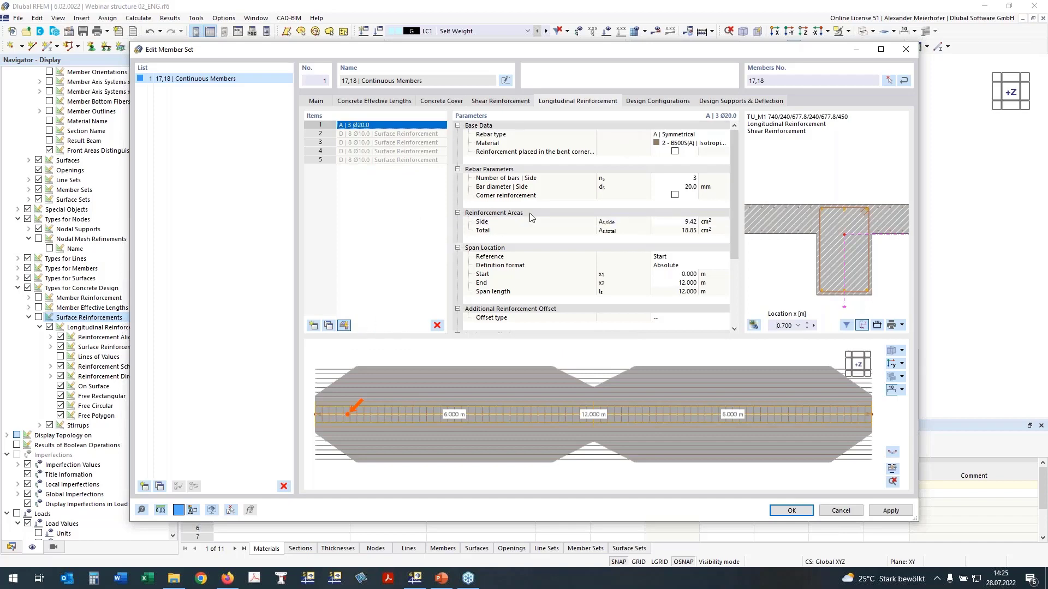
pyautogui.click(680, 135)
pyautogui.click(672, 148)
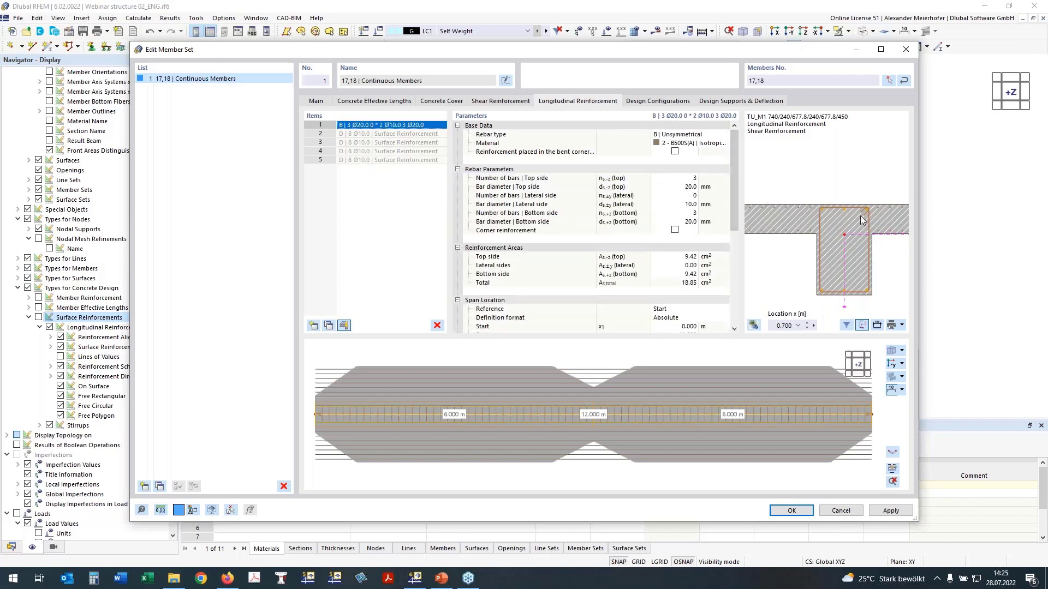
pyautogui.scroll(3, 856, 289)
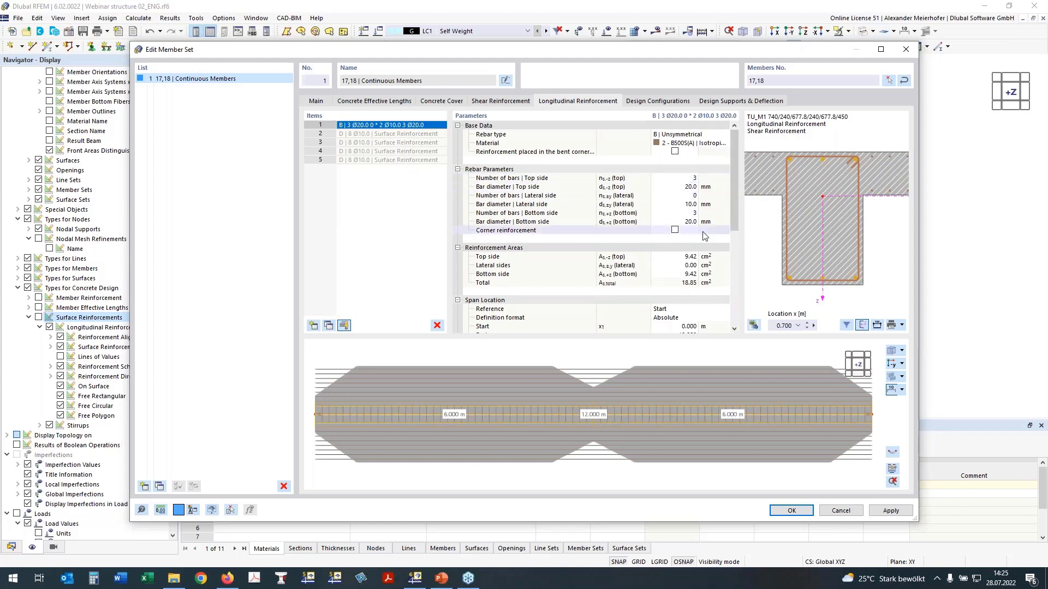
# Set the longitudinal reinforcement to 2 bars on the lateral side and 4 bars on the bottom side.
pyautogui.click(691, 196)
pyautogui.write('2')
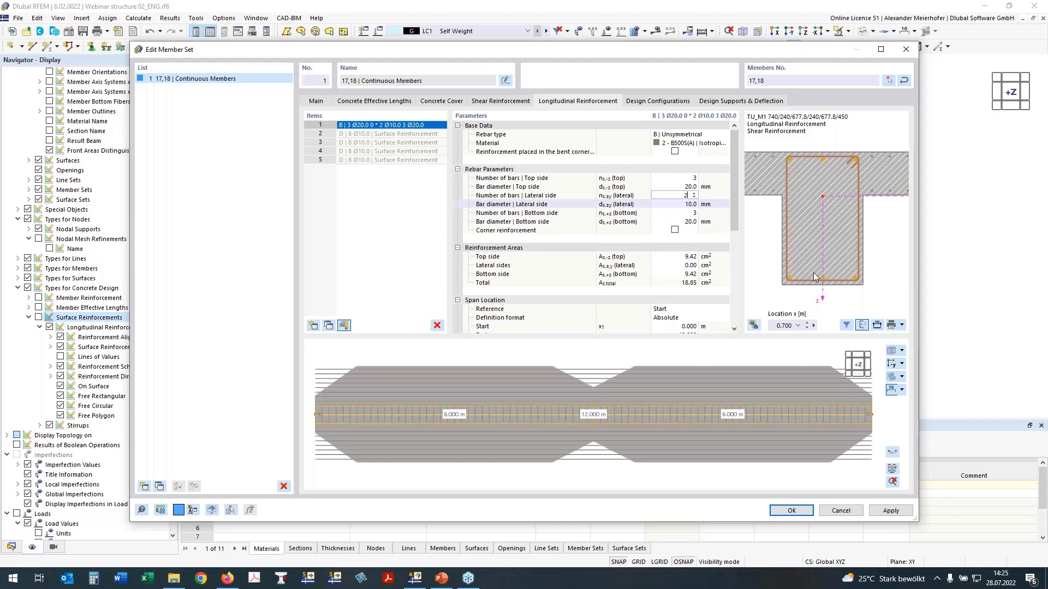
pyautogui.click(685, 214)
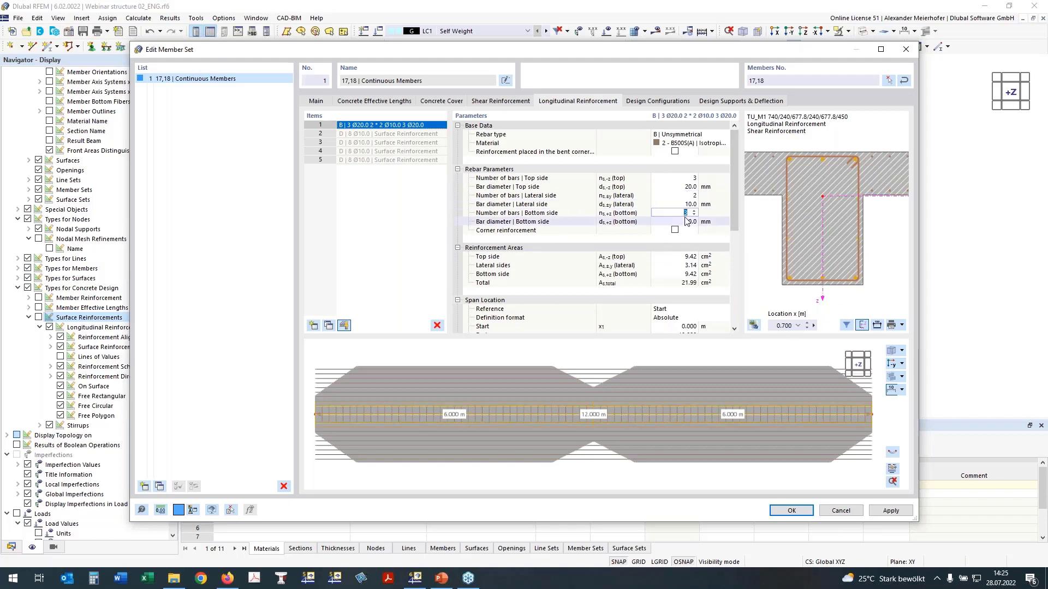
pyautogui.write('4')
pyautogui.press('Tab')
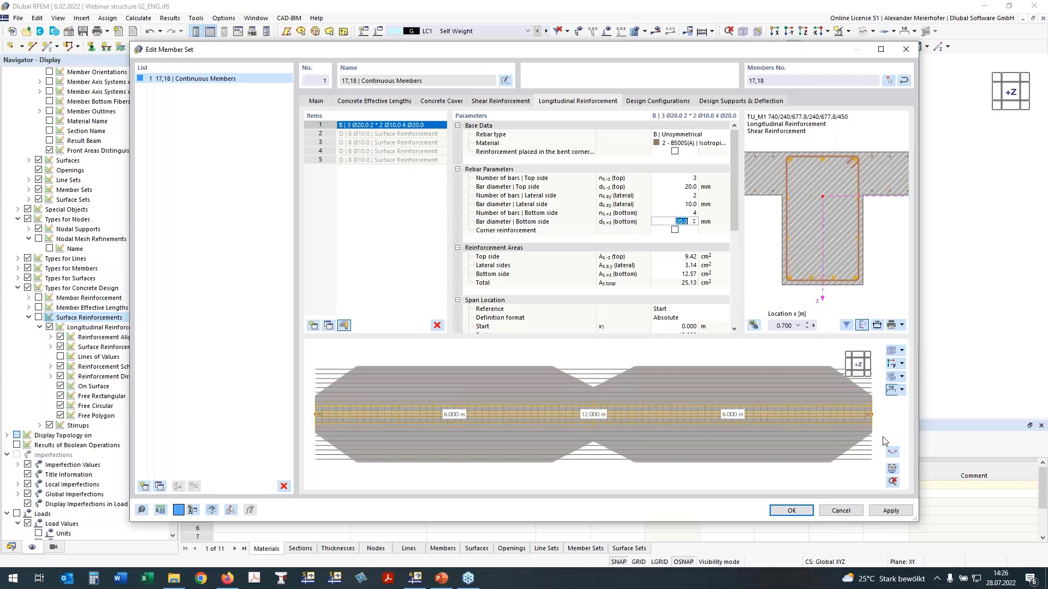
# Examine the member set's reinforcement layout drawing with its longitudinal bars and stirrups.
pyautogui.click(893, 470)
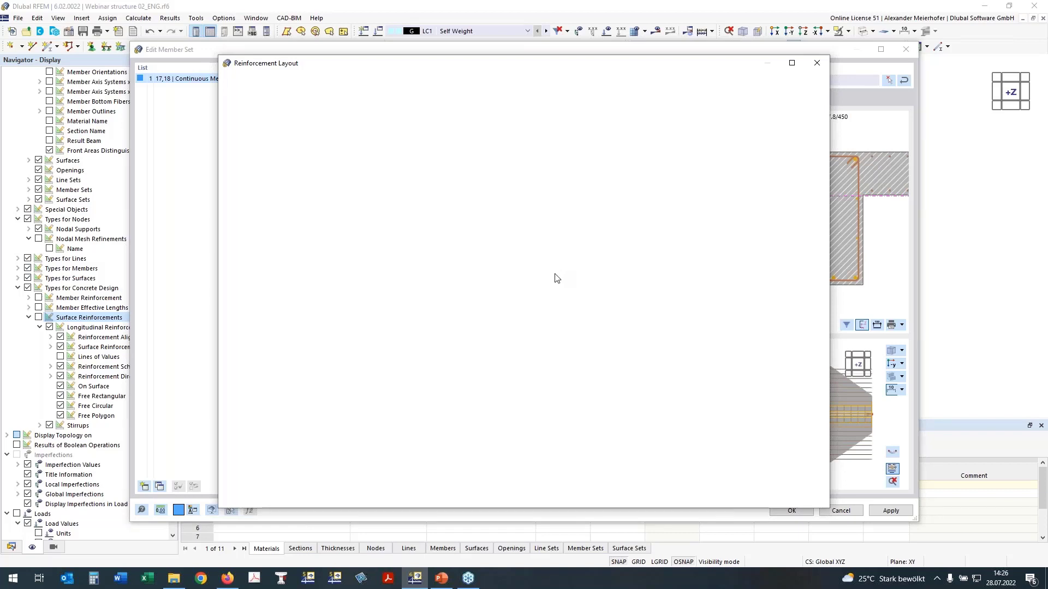
pyautogui.scroll(-1, 586, 261)
pyautogui.moveTo(639, 265); pyautogui.dragTo(623, 238, button='middle')
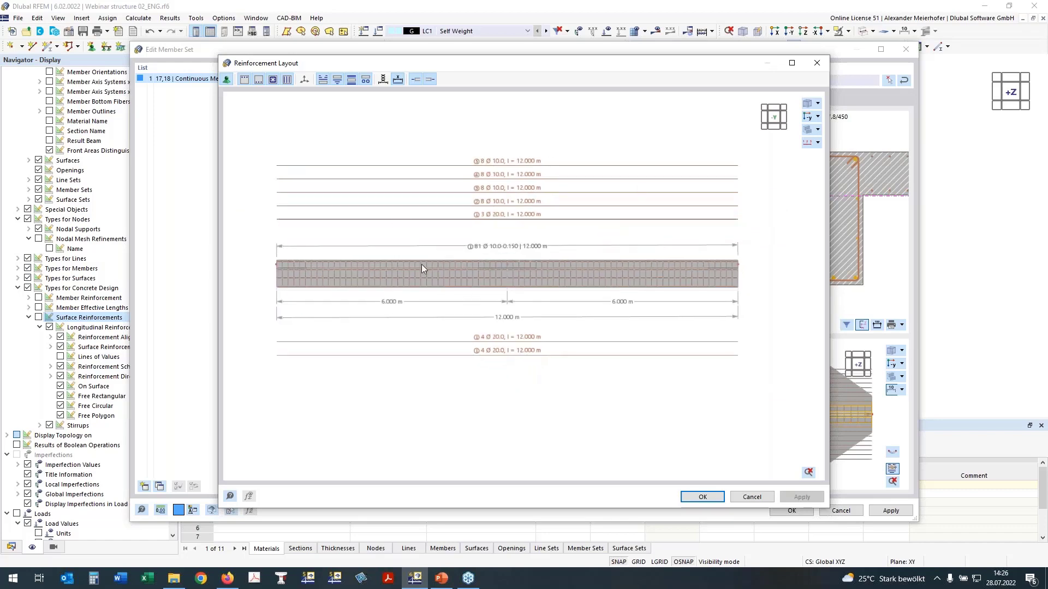
pyautogui.scroll(2, 474, 252)
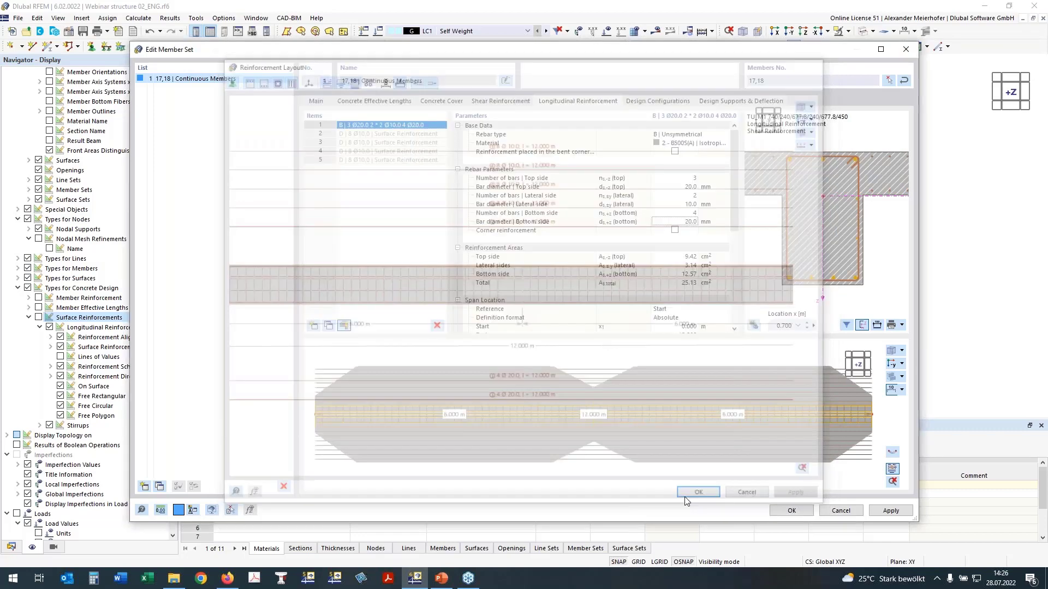
# Set the member set's deflection check direction to Local axis z and its displacement reference to Deformed segment ends.
pyautogui.click(728, 104)
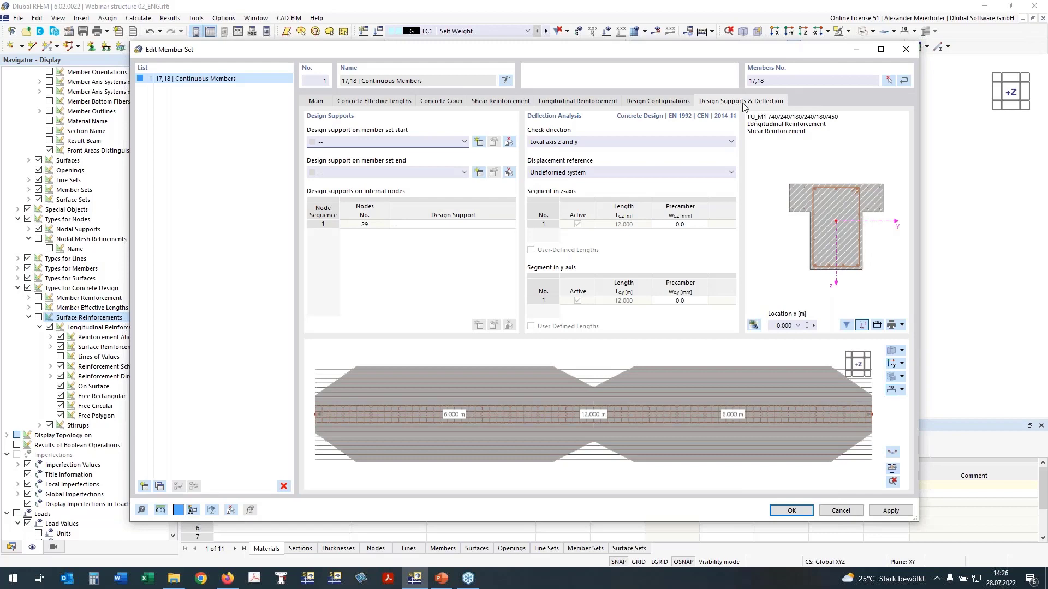
pyautogui.click(588, 143)
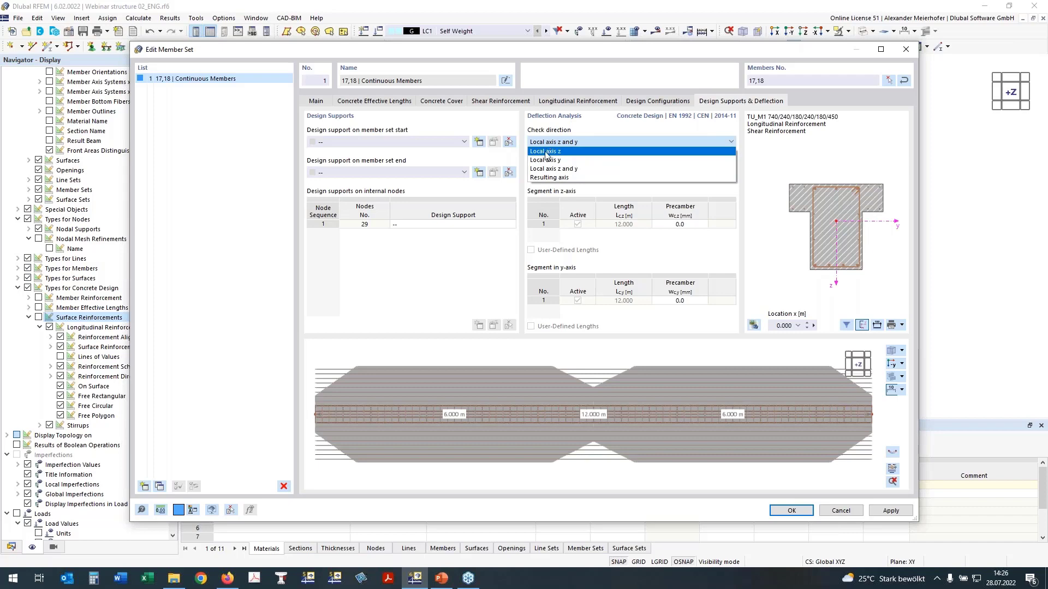
pyautogui.press('Escape')
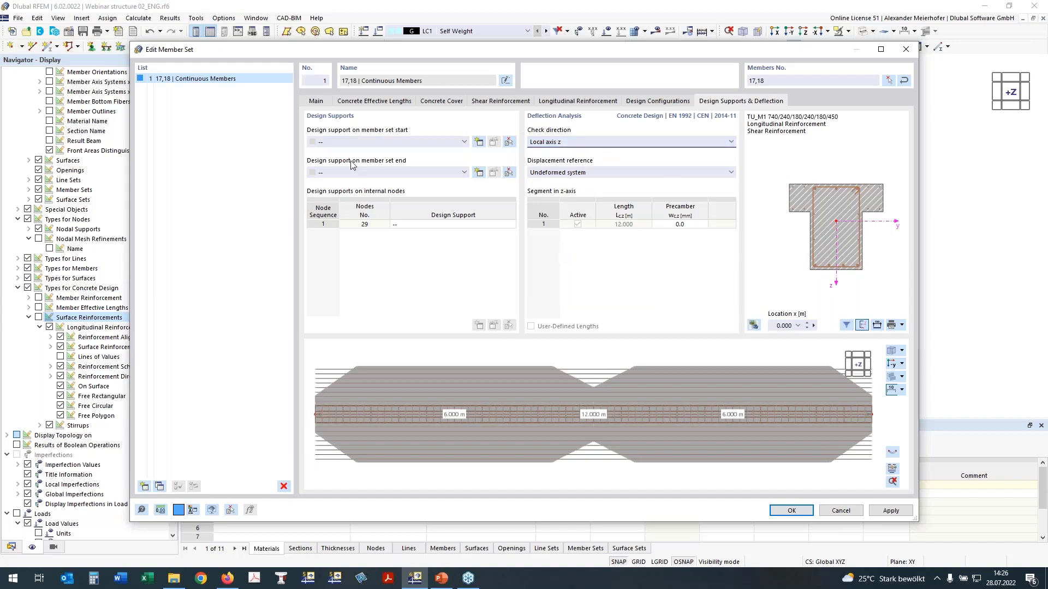
pyautogui.click(552, 174)
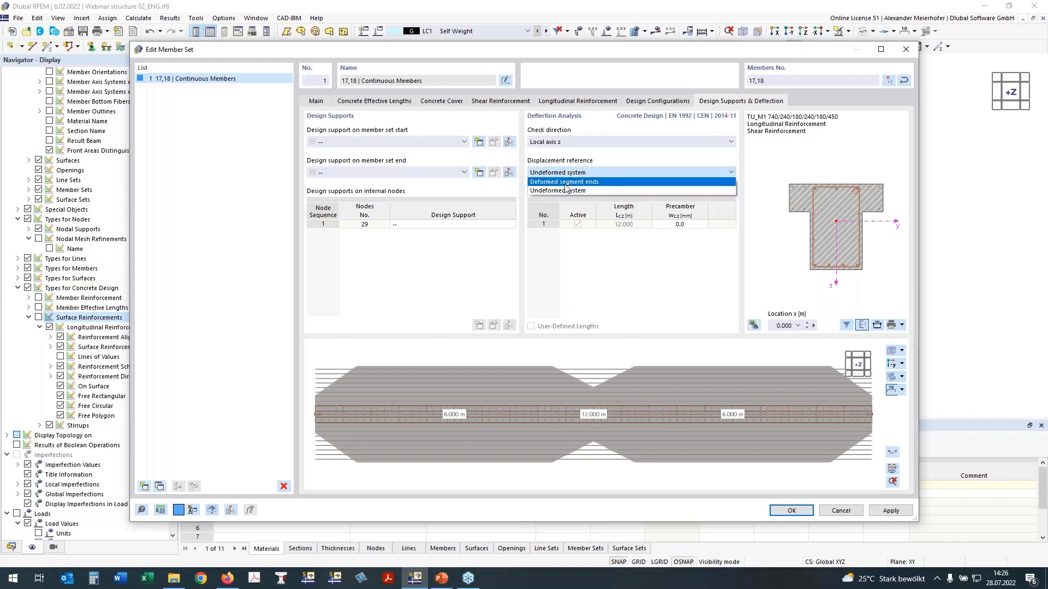
pyautogui.click(561, 183)
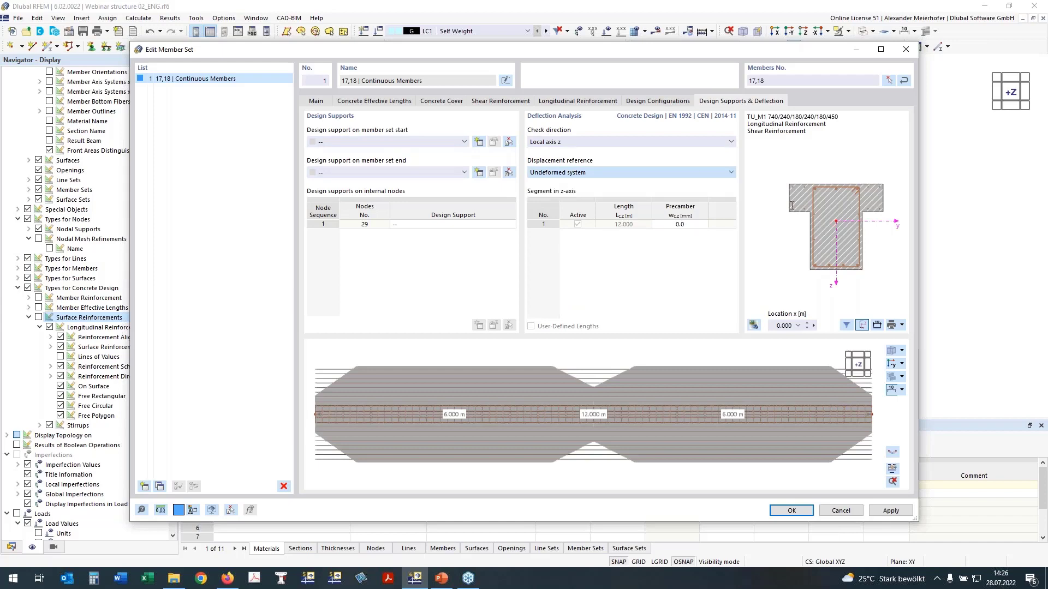
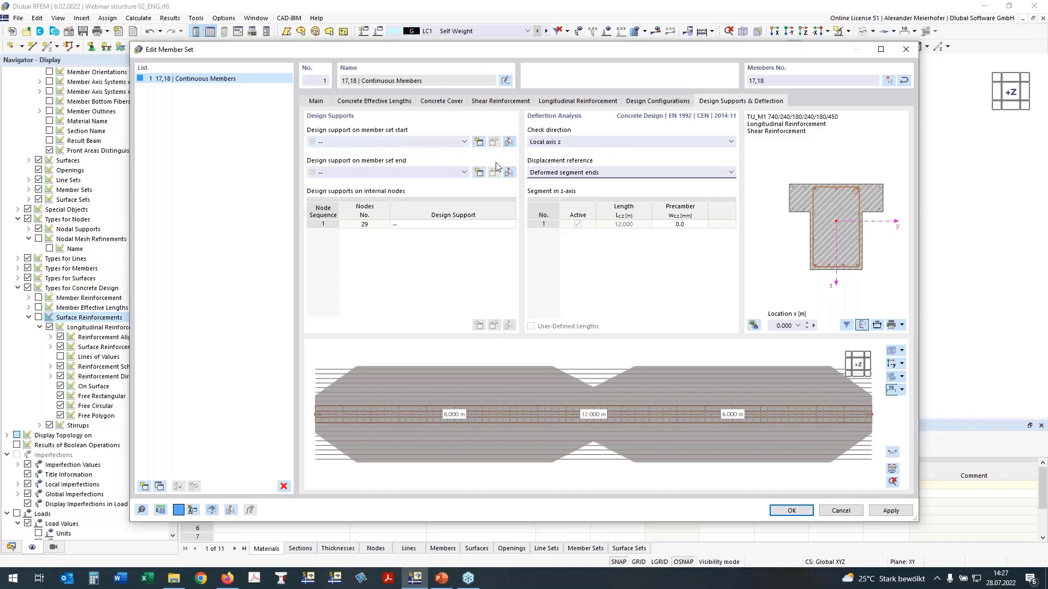
# Create a 250 mm wide concrete design support with monolithic connection and no y-axis deflection design, and duplicate it as support 2.
pyautogui.click(478, 143)
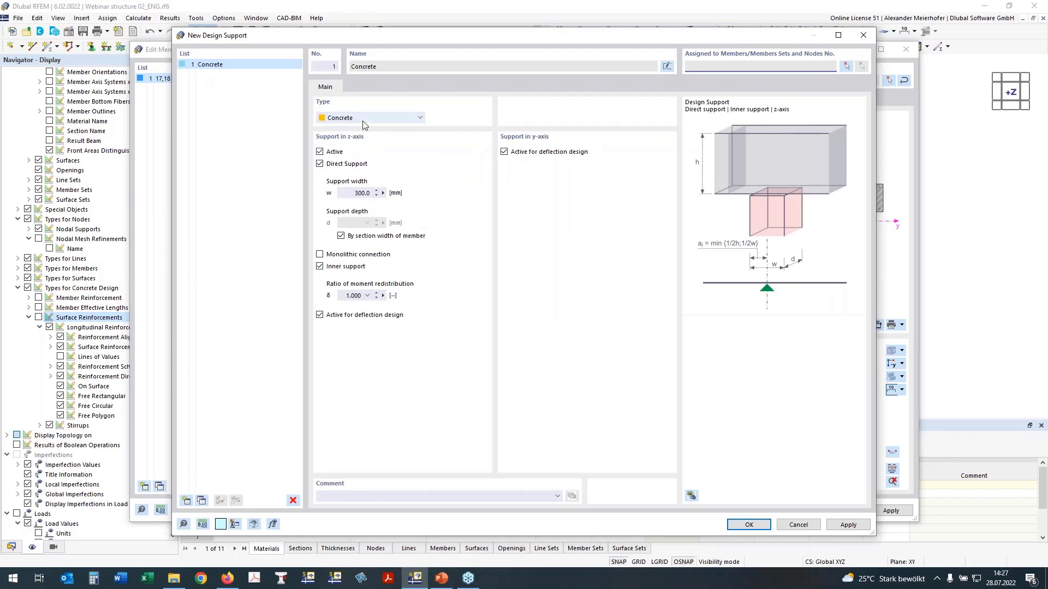
pyautogui.click(504, 152)
pyautogui.click(361, 194)
pyautogui.doubleClick(361, 193)
pyautogui.write('250')
pyautogui.click(319, 254)
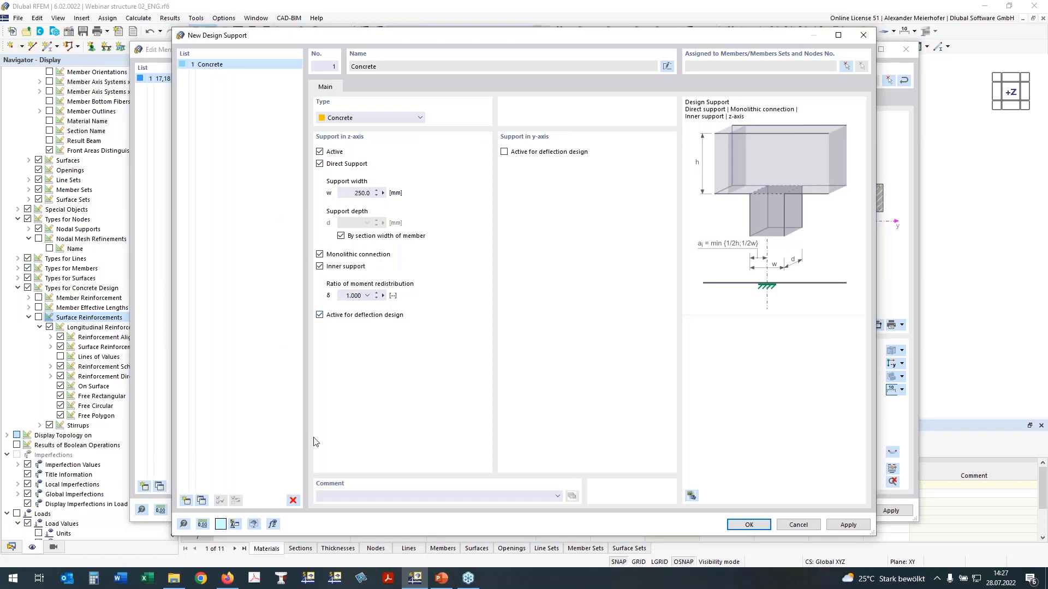
pyautogui.click(201, 500)
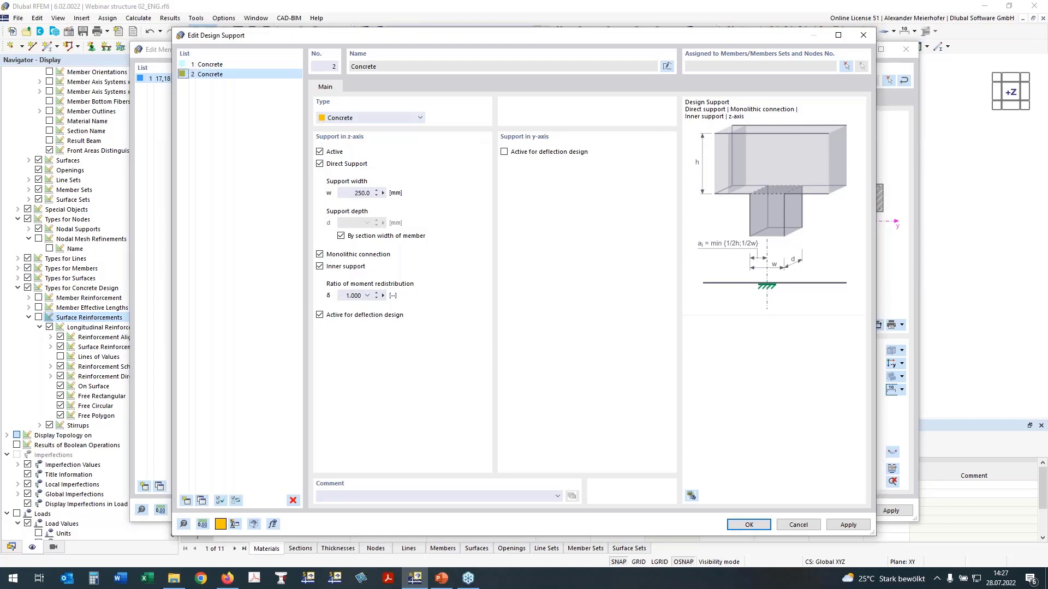
# Keep design support 2 as an inner support, make design support 1 an end support, and accept both definitions.
pyautogui.click(358, 193)
pyautogui.click(320, 266)
pyautogui.click(319, 267)
pyautogui.click(218, 66)
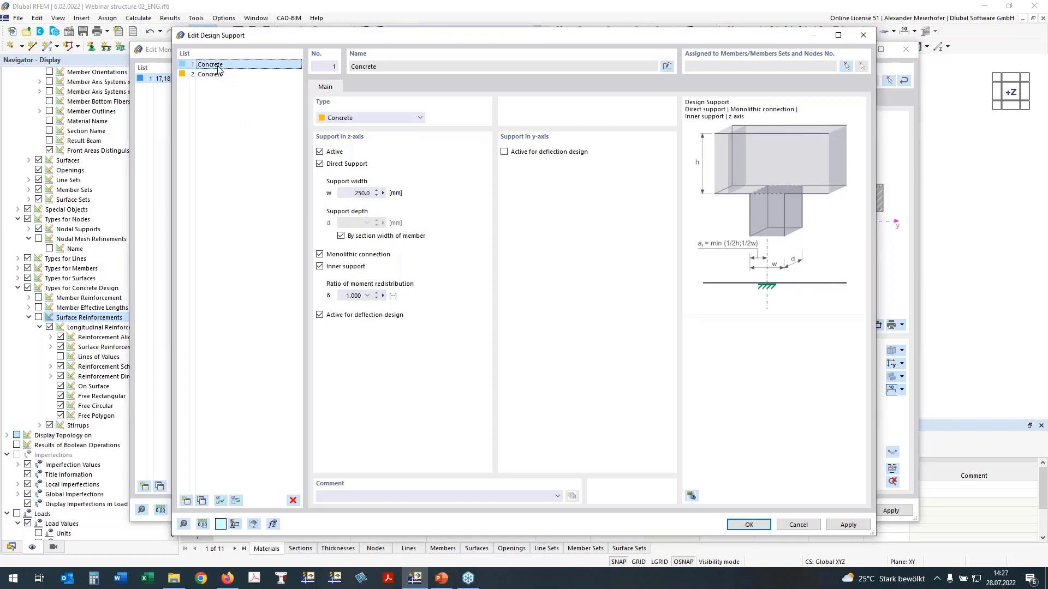
pyautogui.click(319, 267)
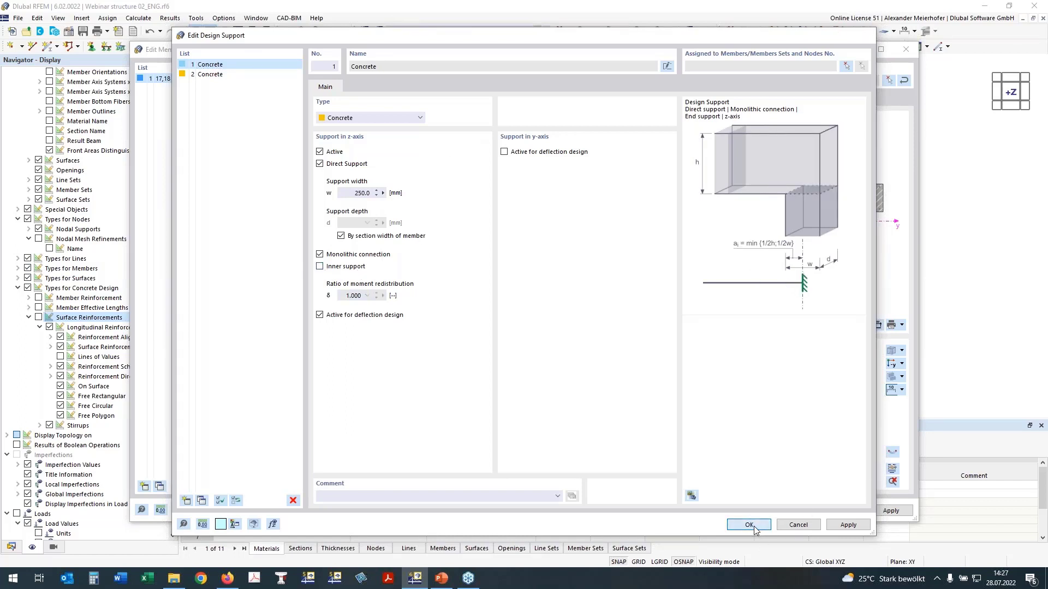
pyautogui.click(749, 525)
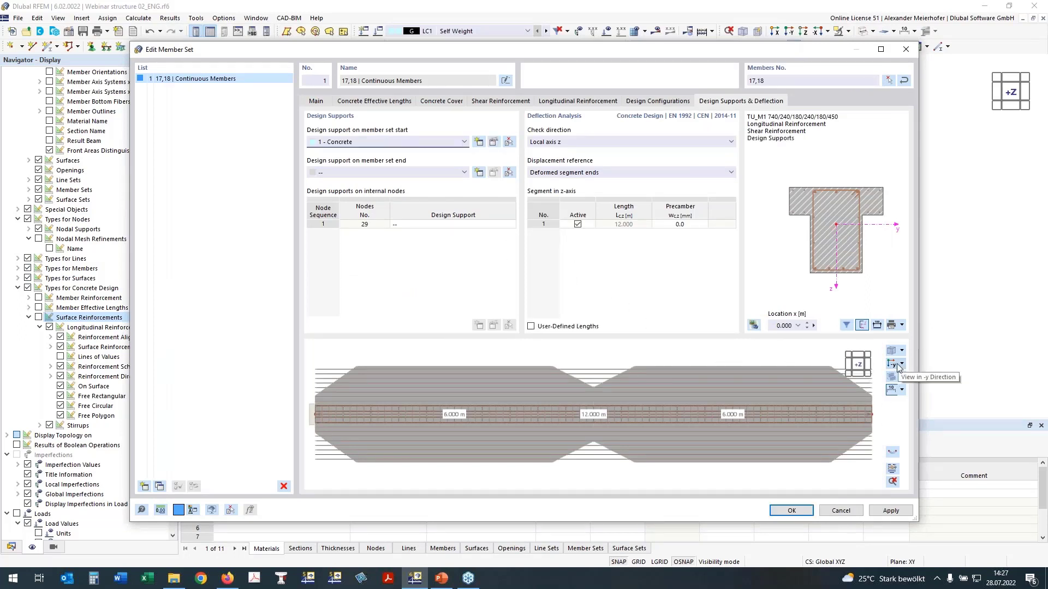
# Assign design support 1 - Concrete to the member set's end, viewing the member set from the side.
pyautogui.click(894, 365)
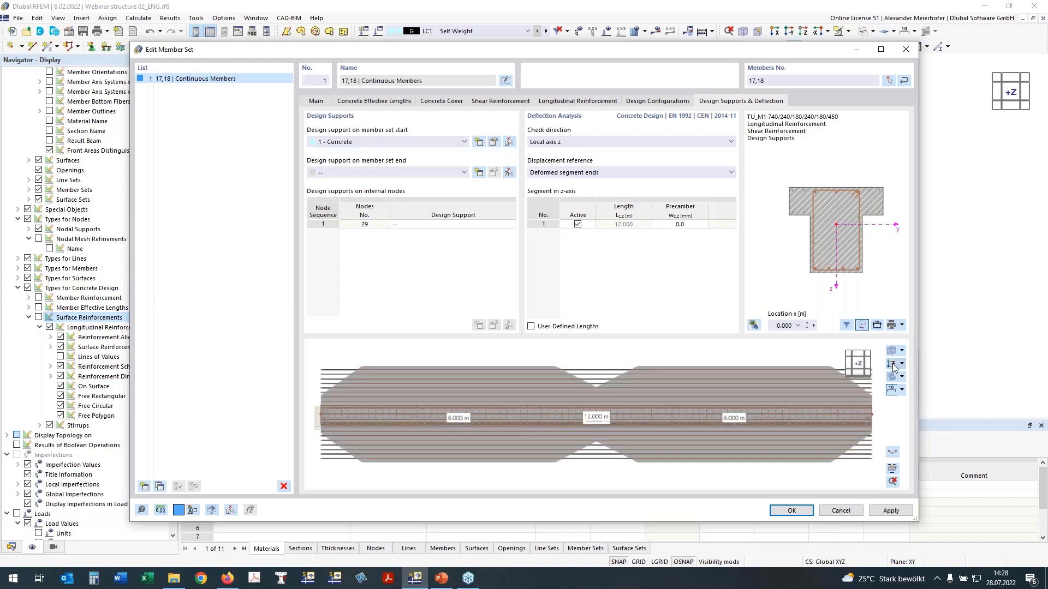
pyautogui.click(894, 366)
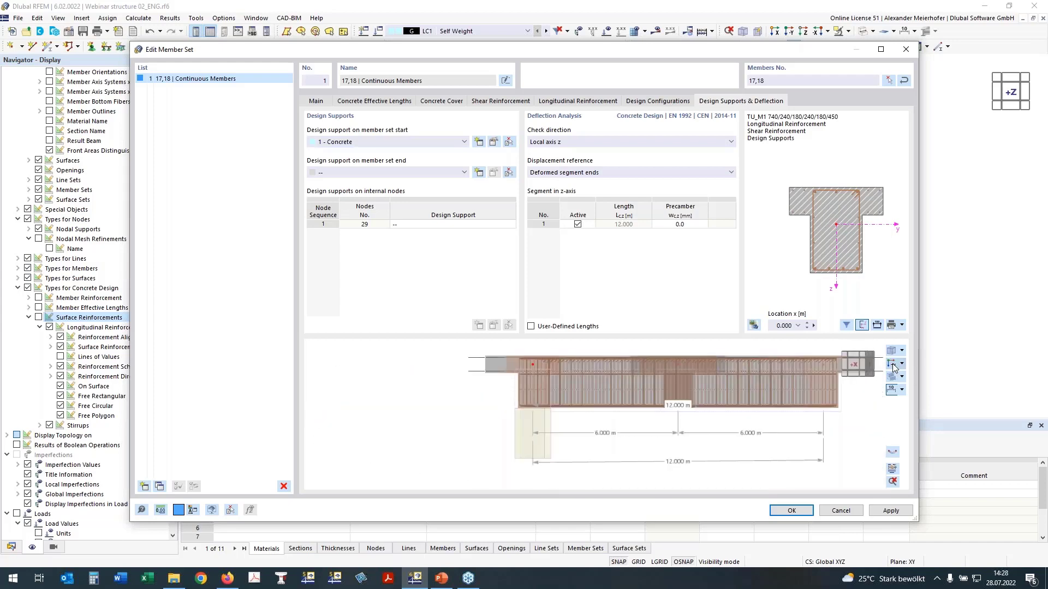
pyautogui.click(350, 172)
pyautogui.click(338, 192)
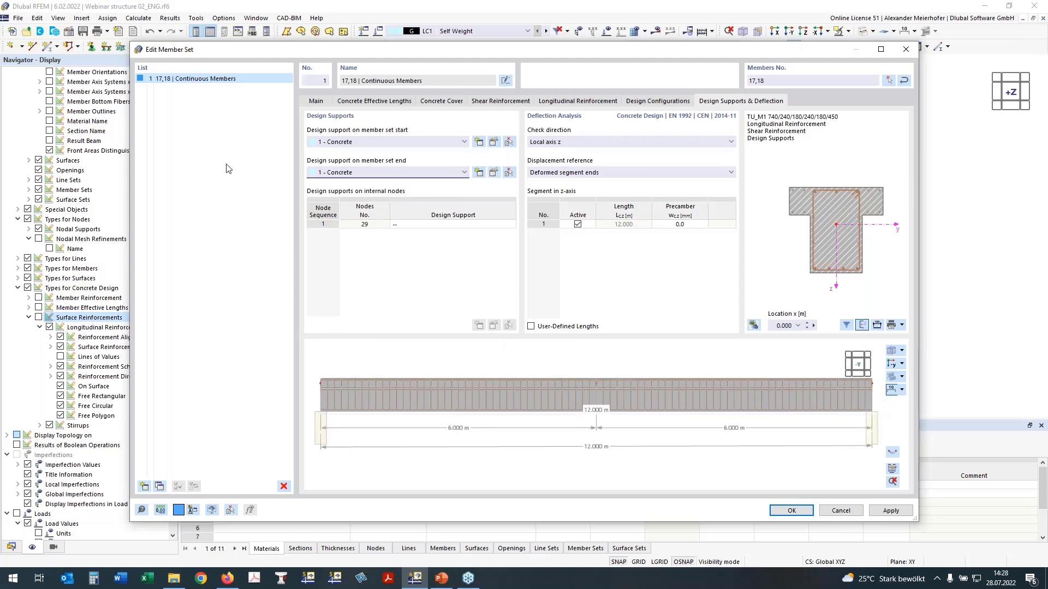
# Assign design support 2 - Concrete to internal node 29 and accept the member set's settings.
pyautogui.click(407, 225)
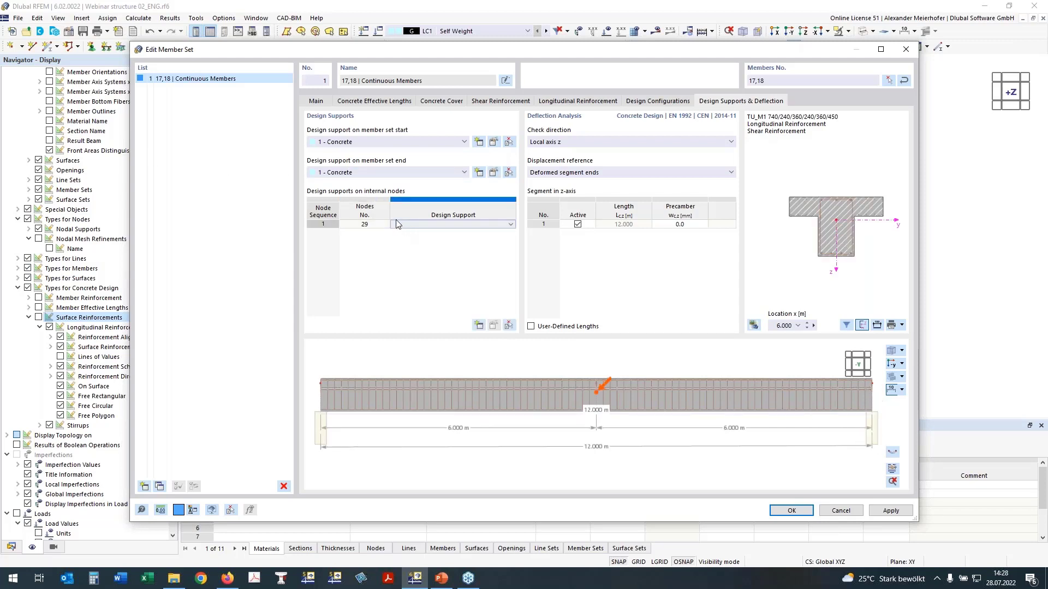
pyautogui.click(403, 226)
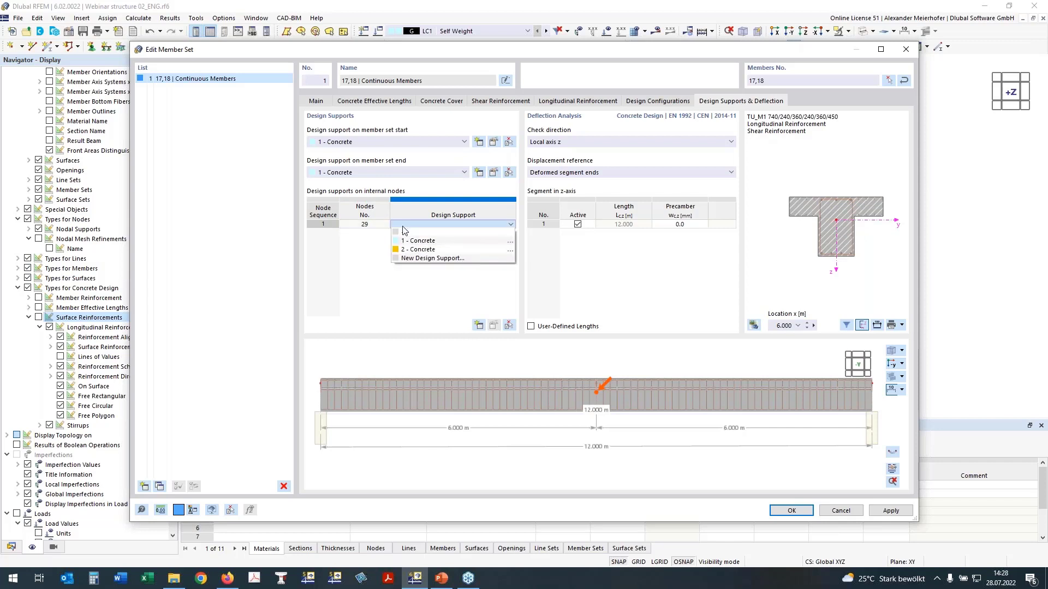
pyautogui.click(418, 250)
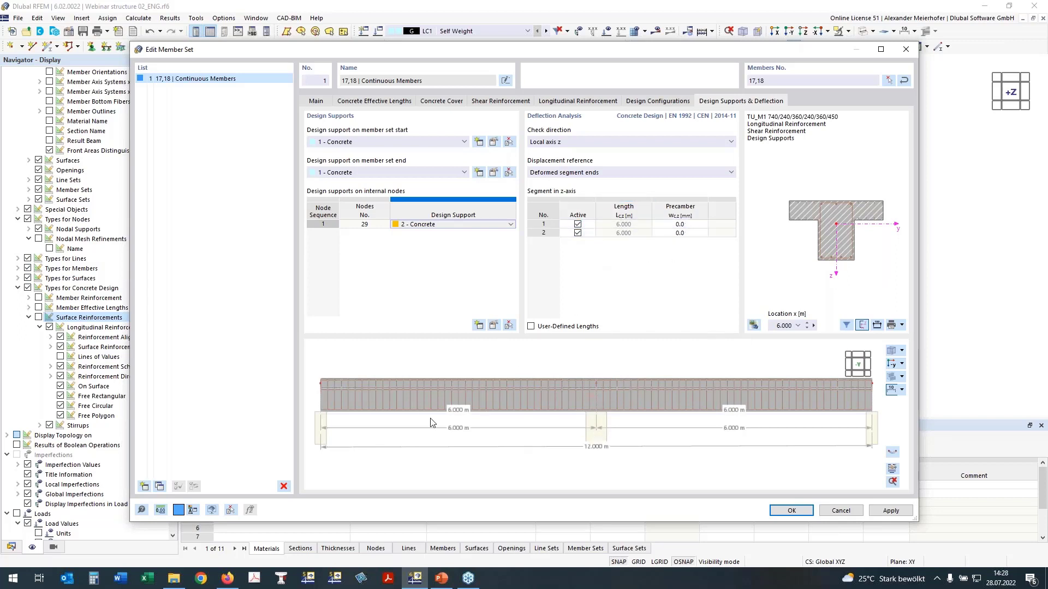
pyautogui.click(681, 234)
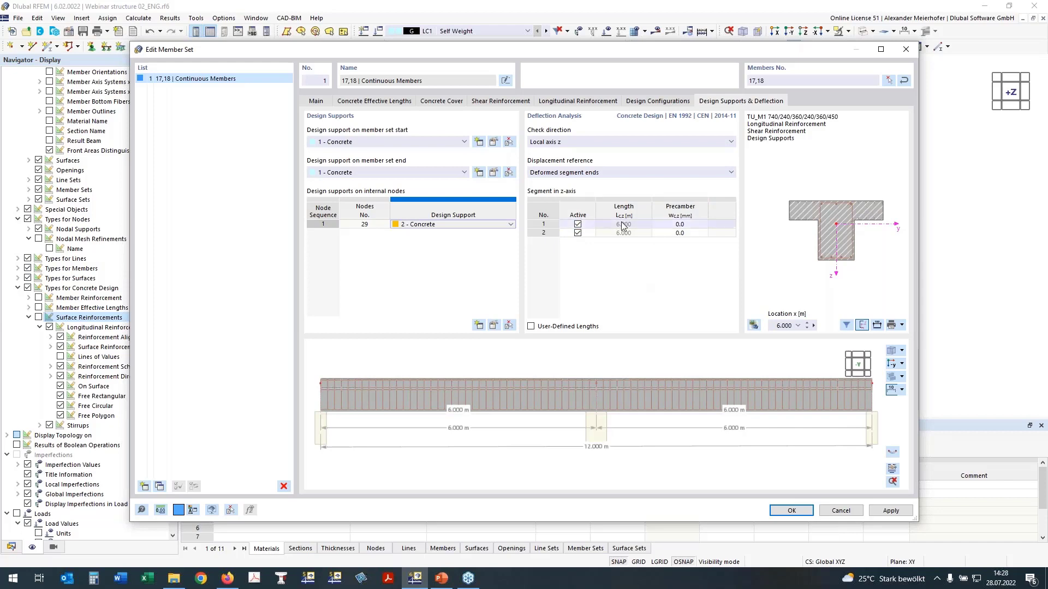
pyautogui.click(792, 513)
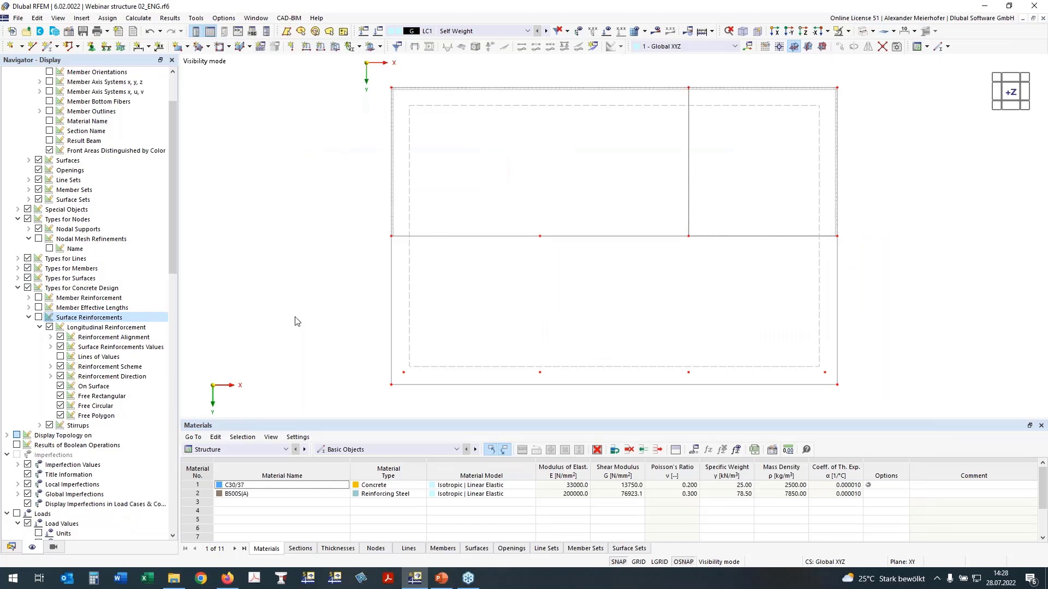
# Display the member reinforcement in the model, inspect the rib's bars in 3D, and return to the plan view.
pyautogui.keyDown('ctrl'); pyautogui.moveTo(299, 278); pyautogui.dragTo(379, 183, button='middle'); pyautogui.keyUp('ctrl')
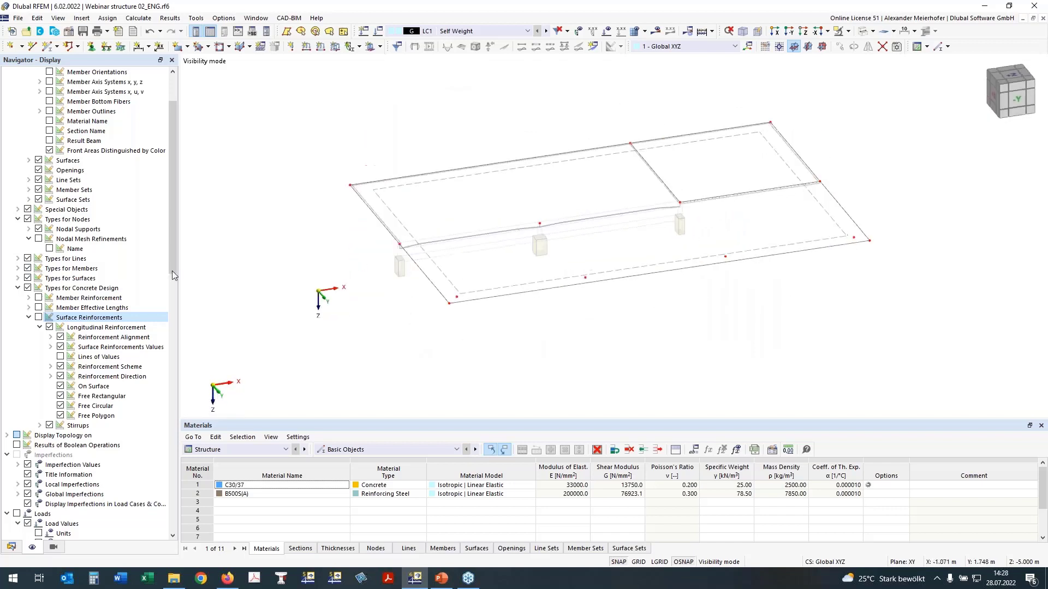
pyautogui.click(39, 298)
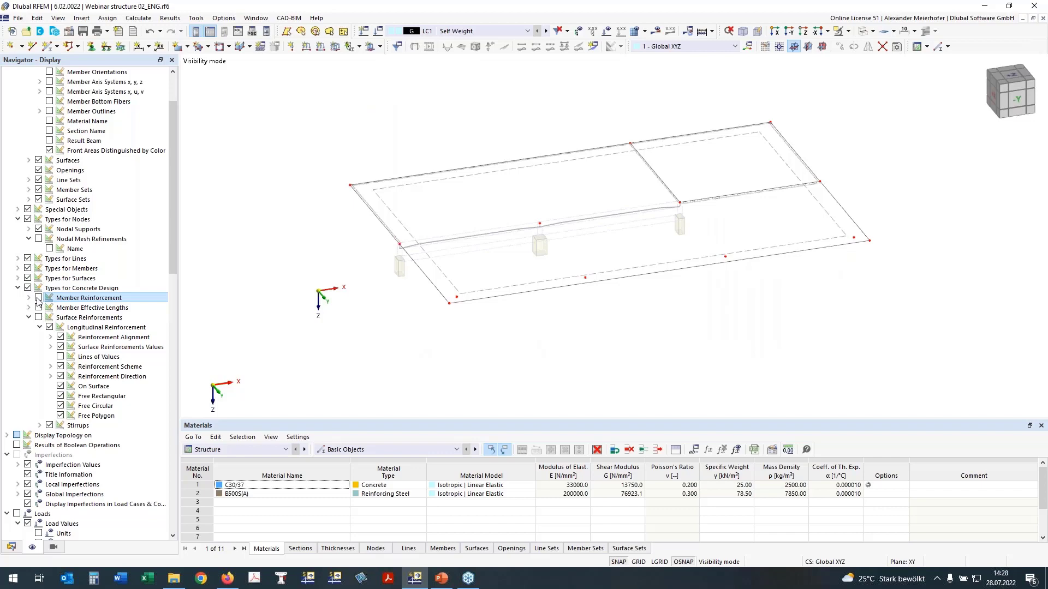
pyautogui.click(38, 298)
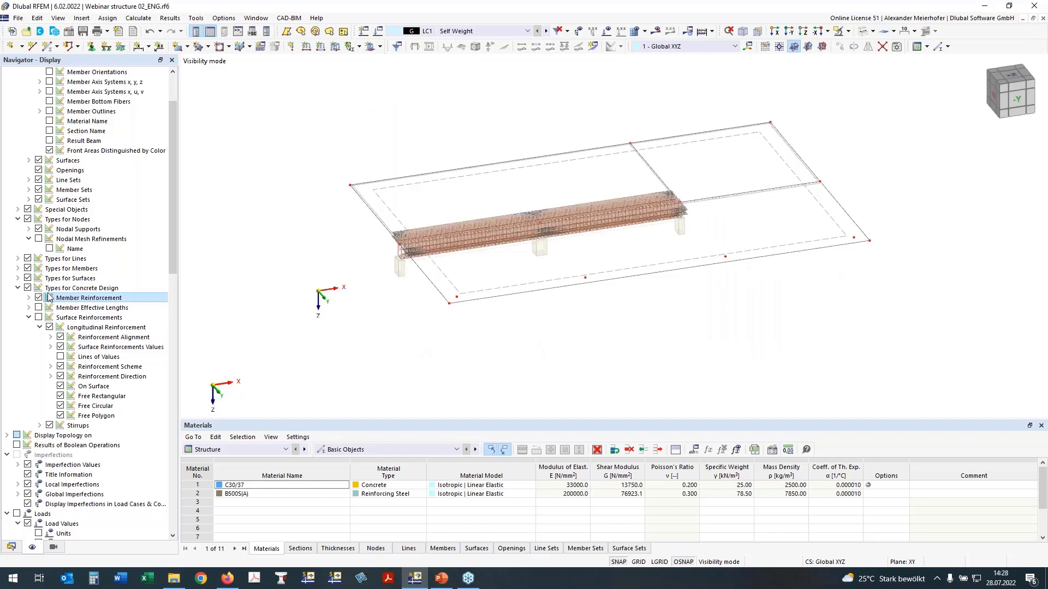
pyautogui.keyDown('ctrl'); pyautogui.moveTo(451, 337); pyautogui.dragTo(446, 315, button='middle'); pyautogui.keyUp('ctrl')
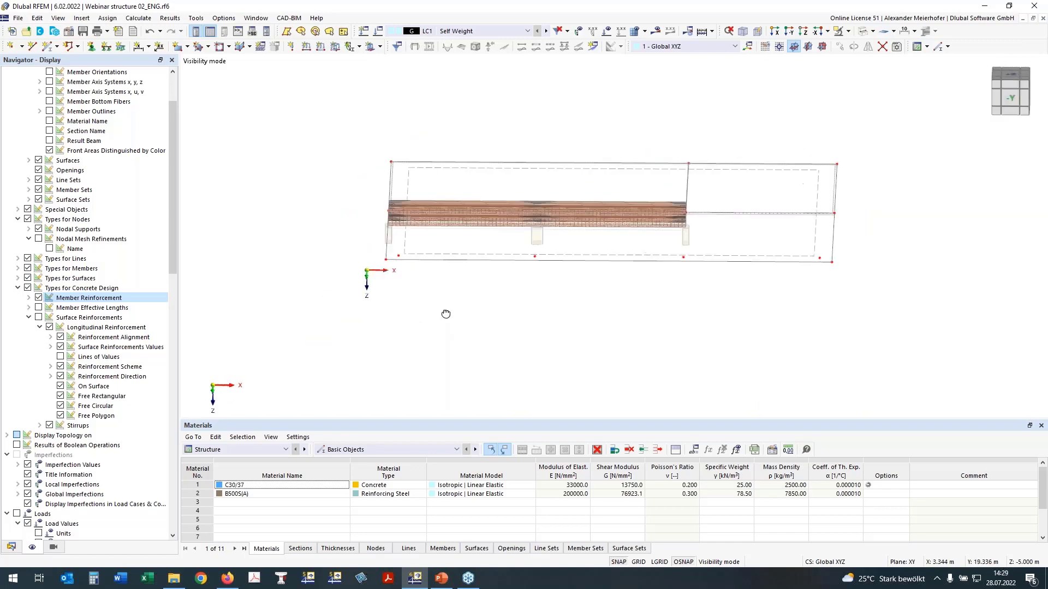
pyautogui.click(1008, 79)
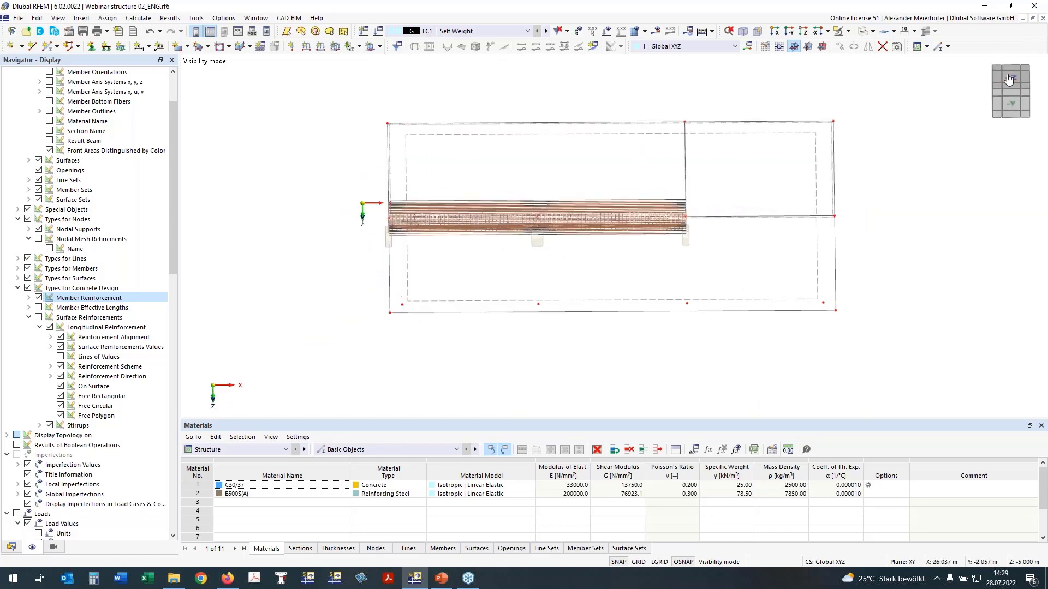
pyautogui.click(1009, 79)
pyautogui.moveTo(502, 216); pyautogui.dragTo(795, 391)
pyautogui.rightClick(784, 370)
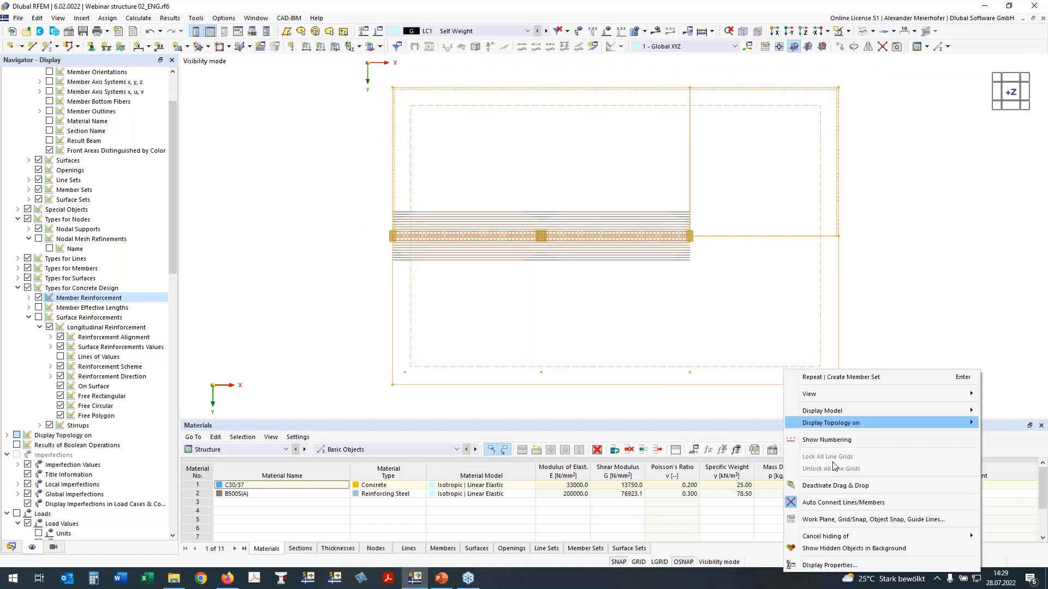
pyautogui.moveTo(841, 532)
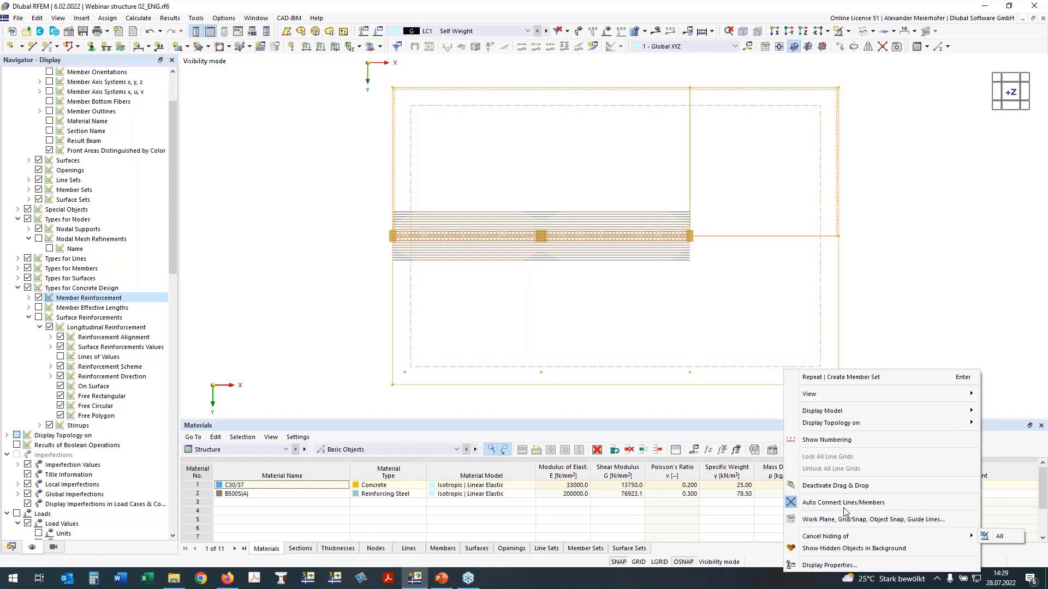
pyautogui.click(659, 410)
pyautogui.click(659, 411)
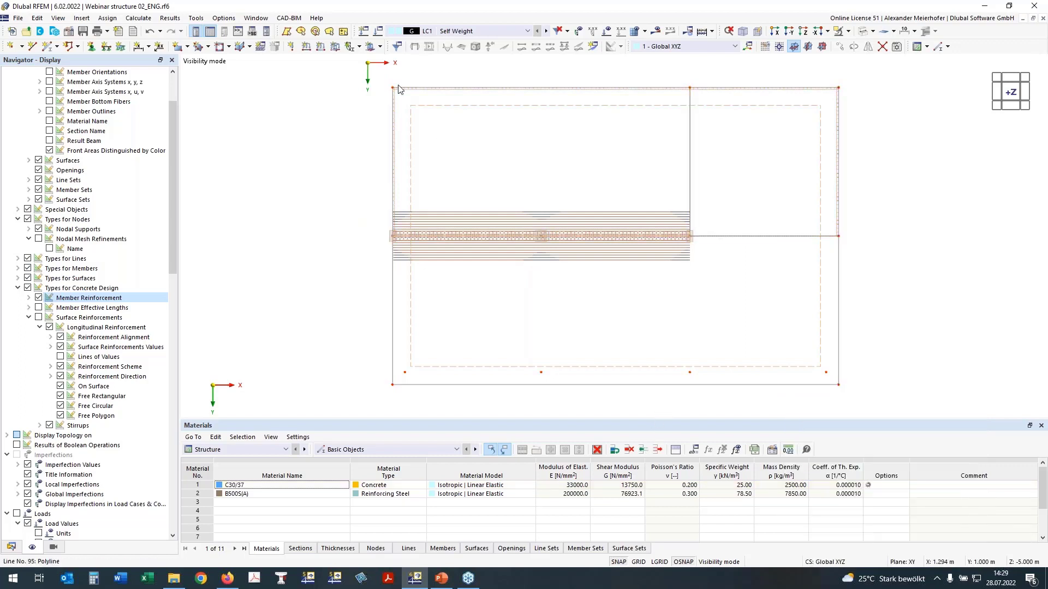
# Create object selection 200 from all visible slab, rib and node objects and name it "Slab over ground flour".
pyautogui.moveTo(369, 69); pyautogui.dragTo(831, 361)
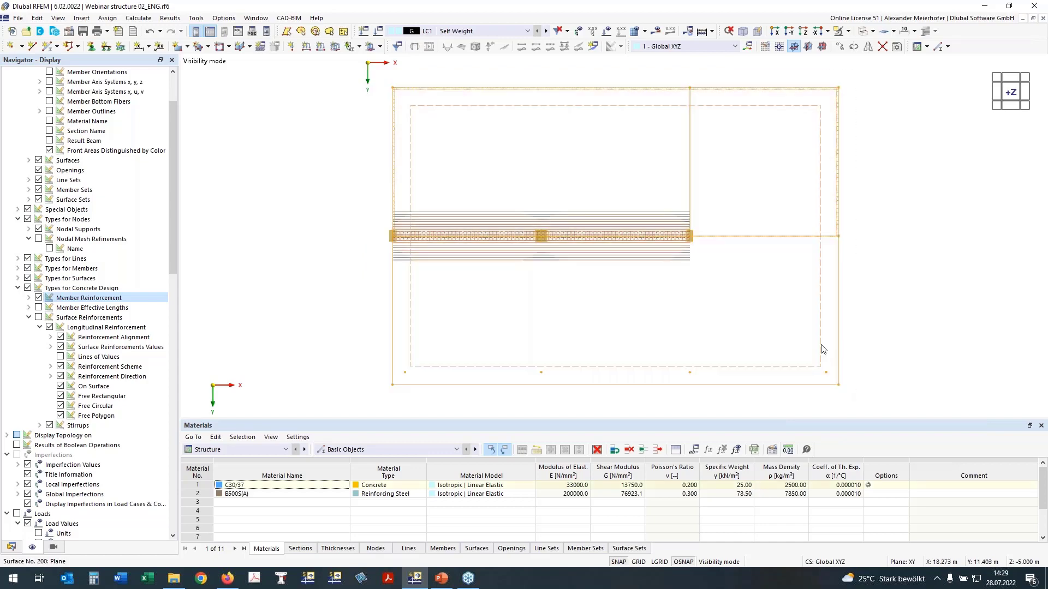
pyautogui.rightClick(830, 357)
pyautogui.click(862, 345)
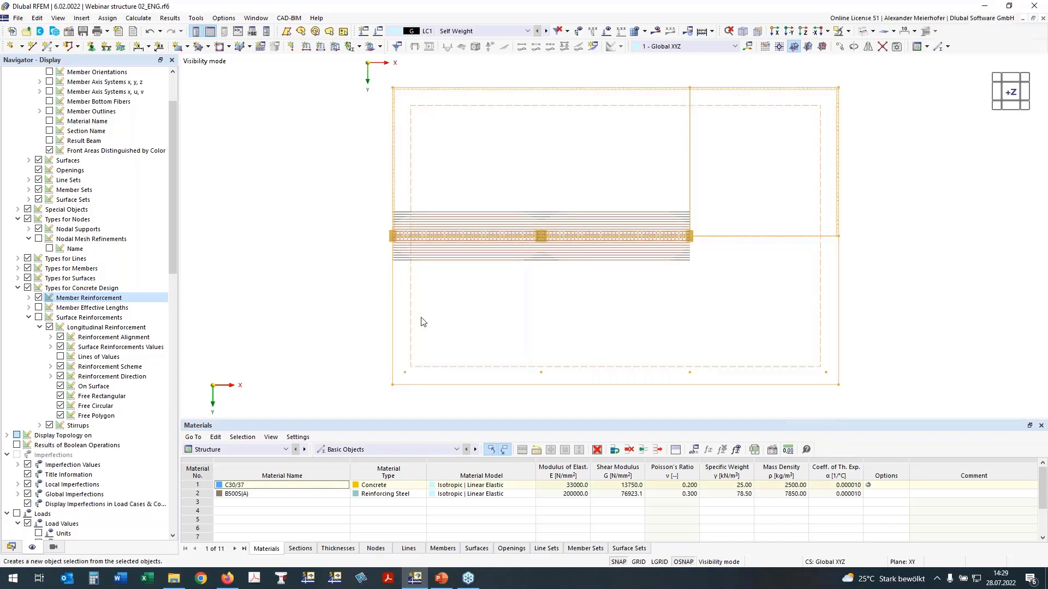
pyautogui.click(356, 121)
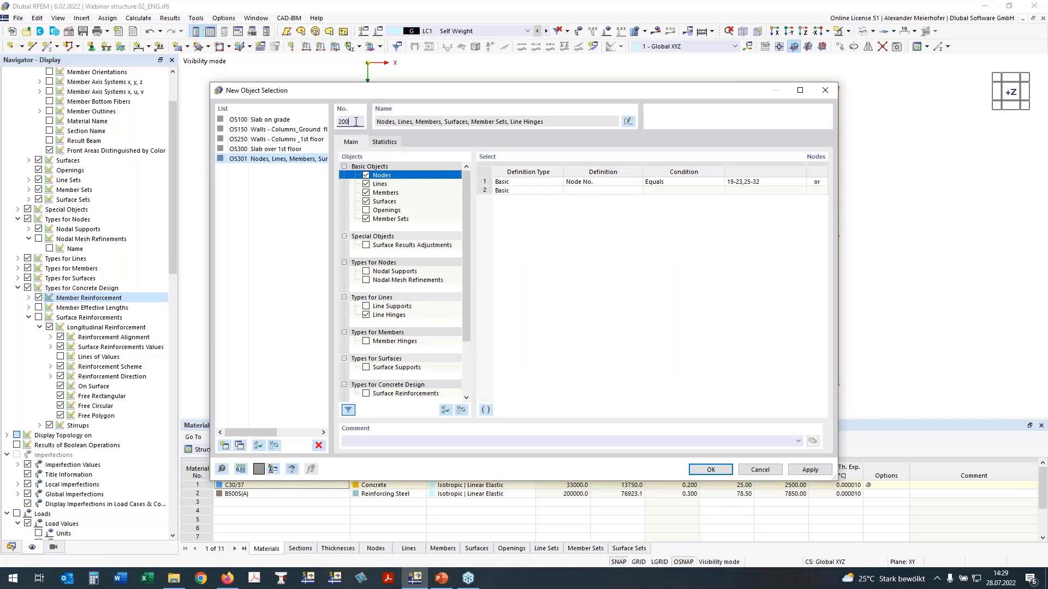
pyautogui.write('200')
pyautogui.click(627, 122)
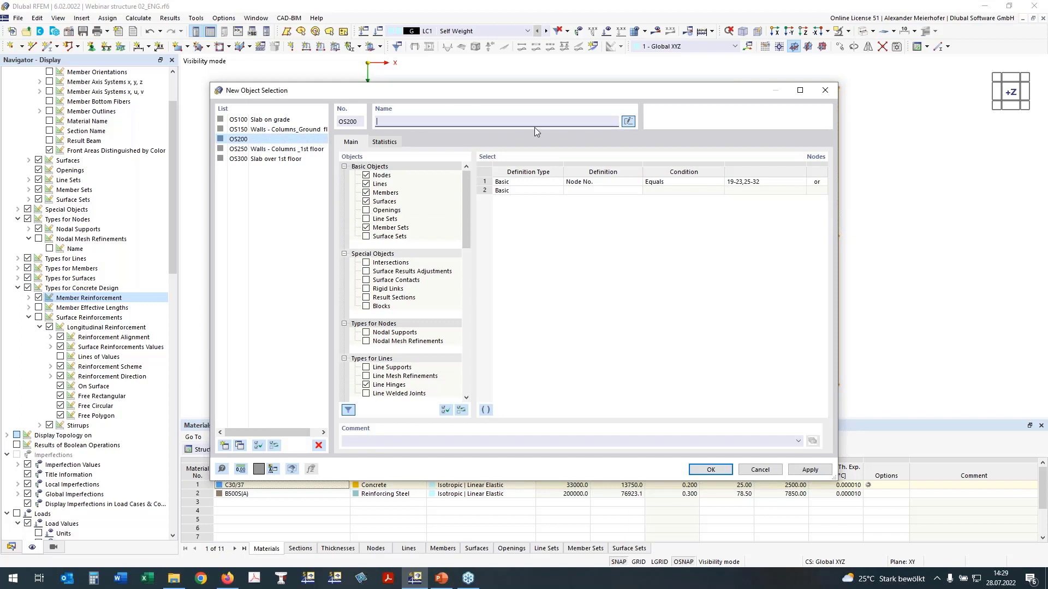
pyautogui.write('Slab over Ground flour')
pyautogui.click(710, 471)
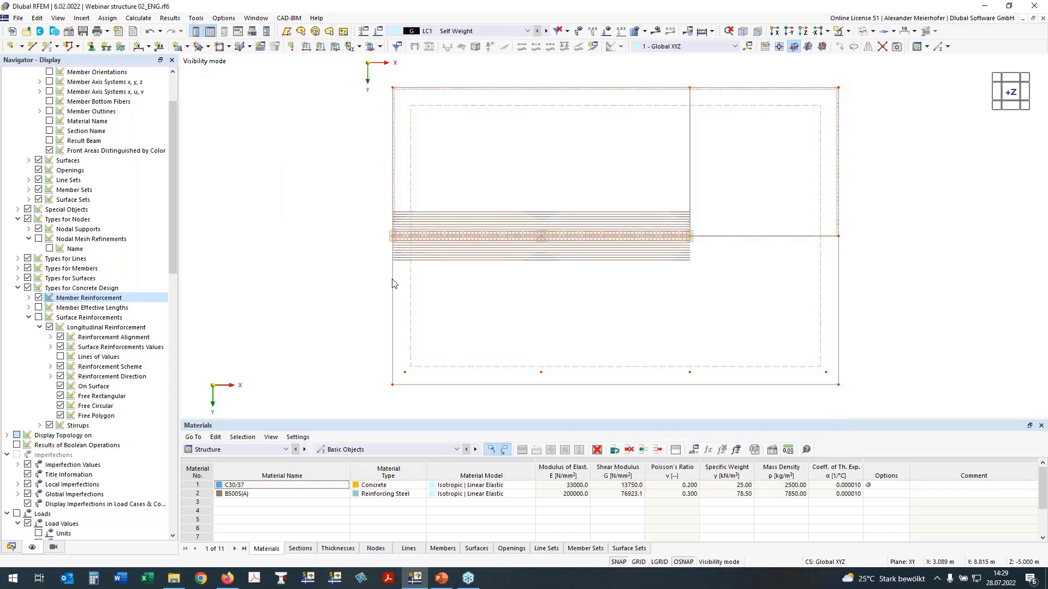
# Expand the guide objects in the model data tree to list the saved object selections.
pyautogui.click(11, 547)
pyautogui.scroll(-3, 20, 521)
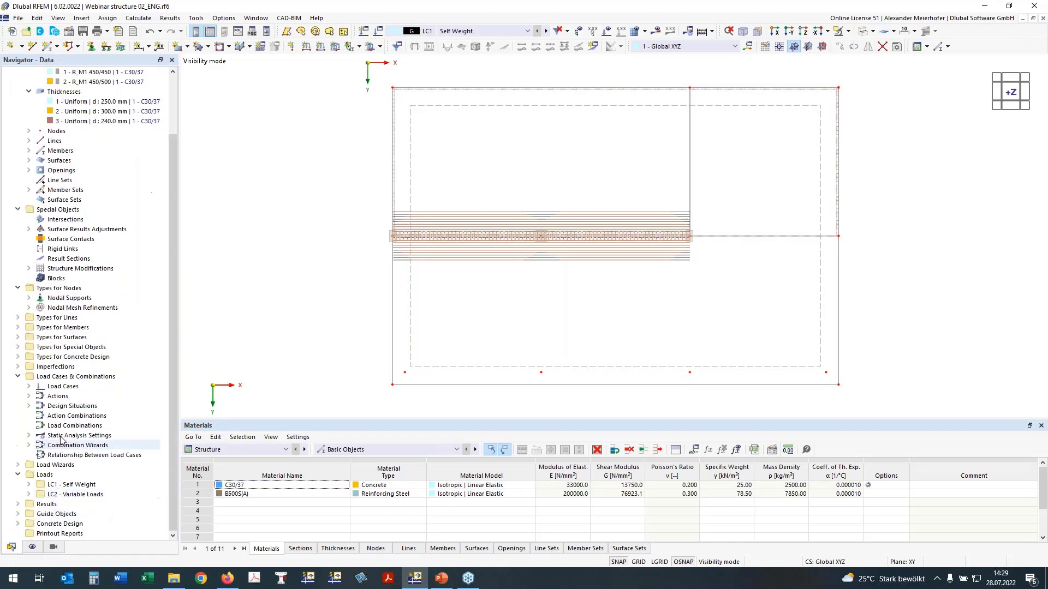
pyautogui.click(18, 514)
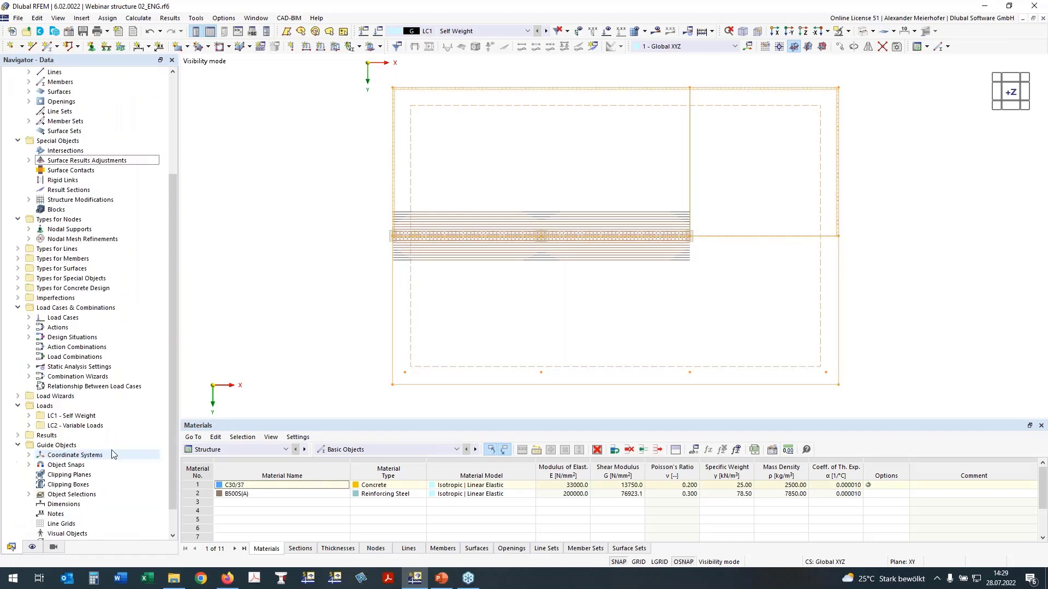
pyautogui.click(30, 465)
pyautogui.scroll(-2, 91, 423)
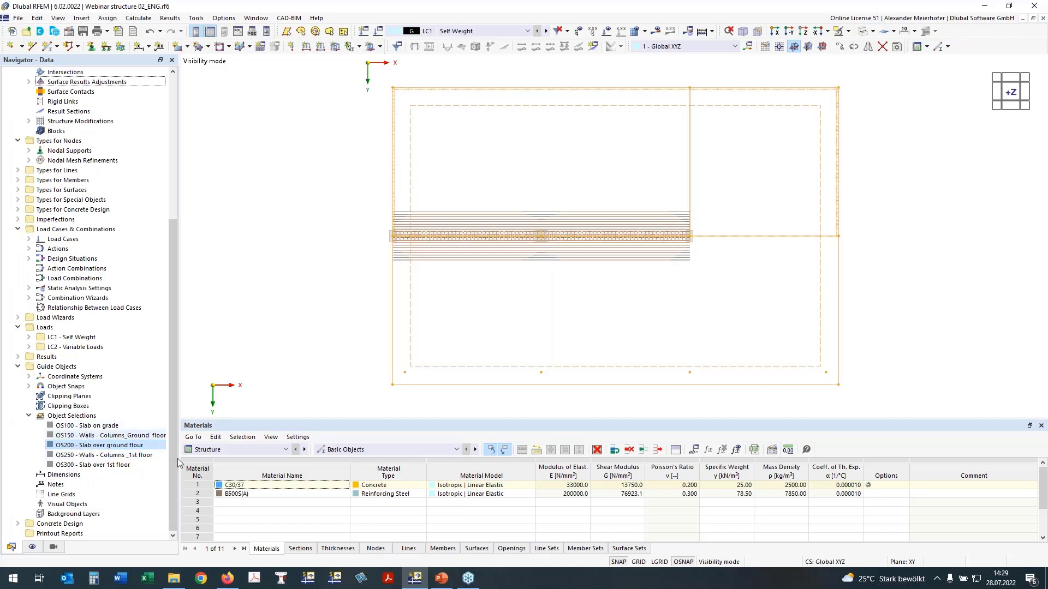
# Set the objects of selection OS200 as the objects to design in the Concrete Design input data.
pyautogui.click(221, 450)
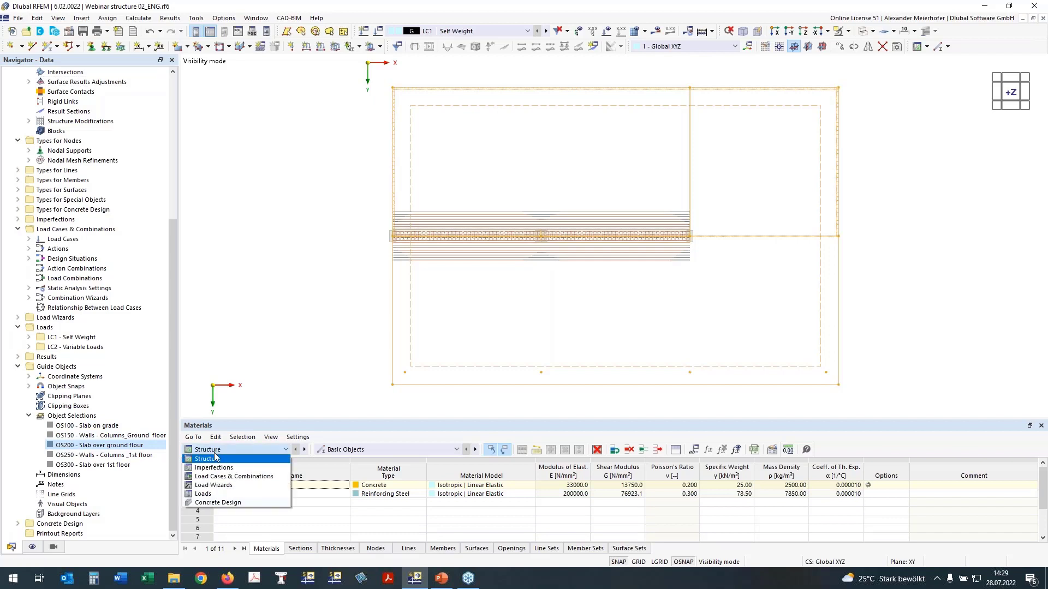
pyautogui.click(218, 503)
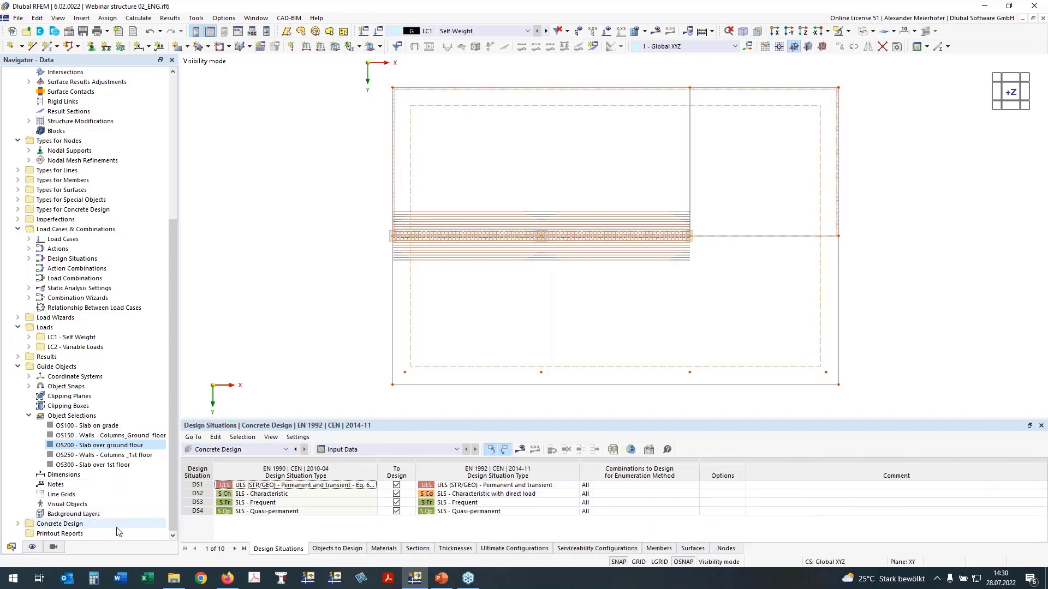
pyautogui.click(337, 549)
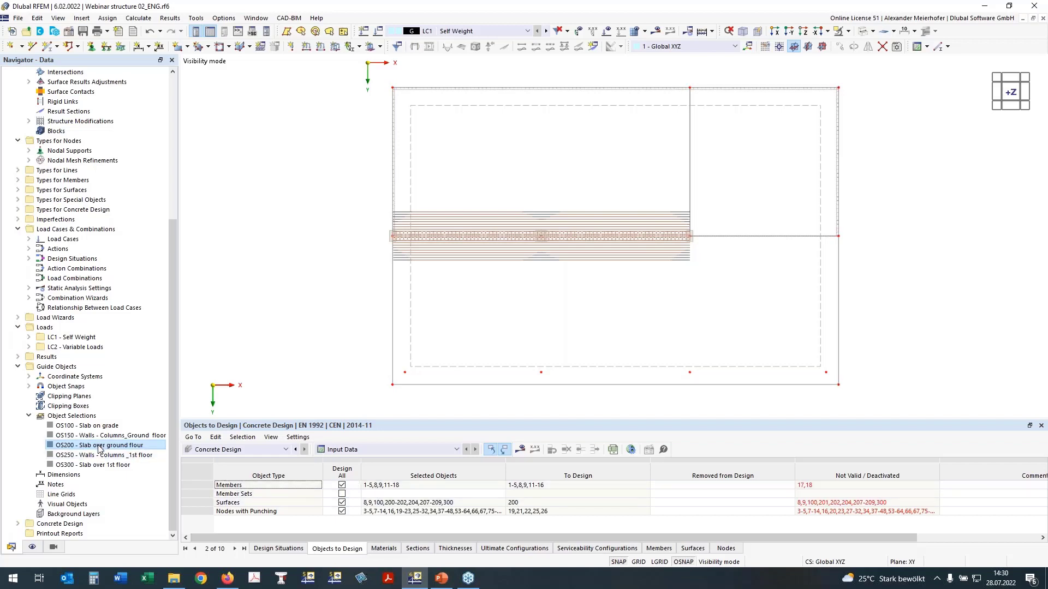
pyautogui.rightClick(98, 447)
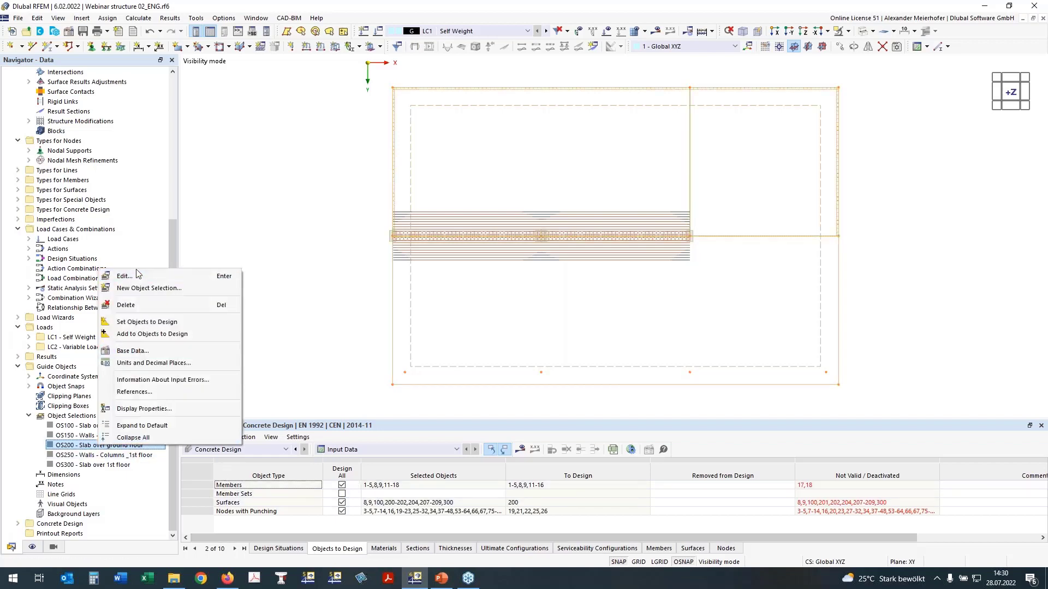
pyautogui.click(144, 322)
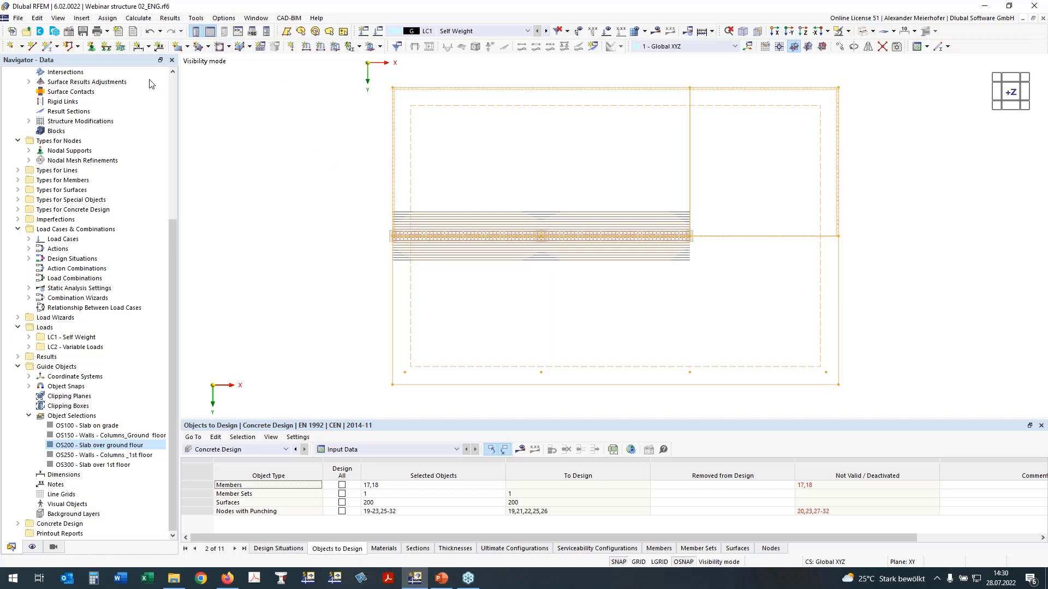
# Review the activated add-ons and design standards in the model's base data, and close it without changes.
pyautogui.moveTo(174, 230); pyautogui.dragTo(178, 80)
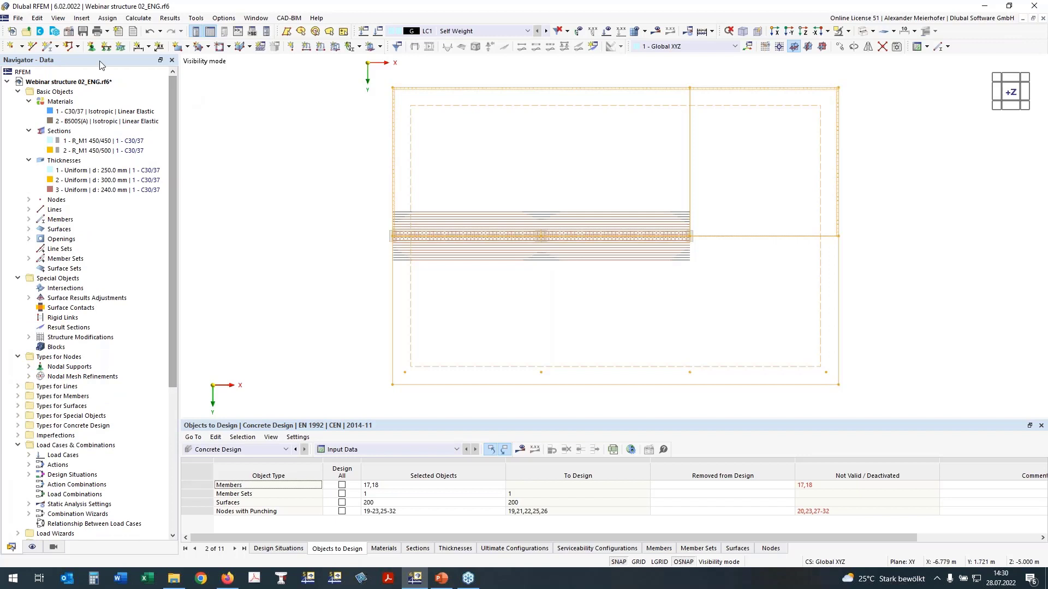
pyautogui.click(68, 32)
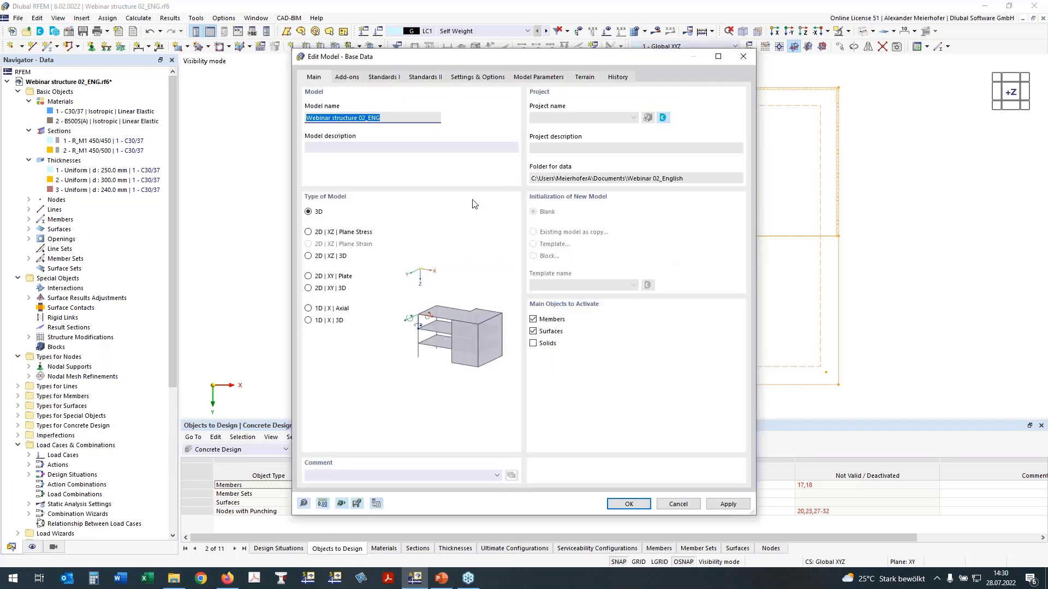
pyautogui.click(355, 77)
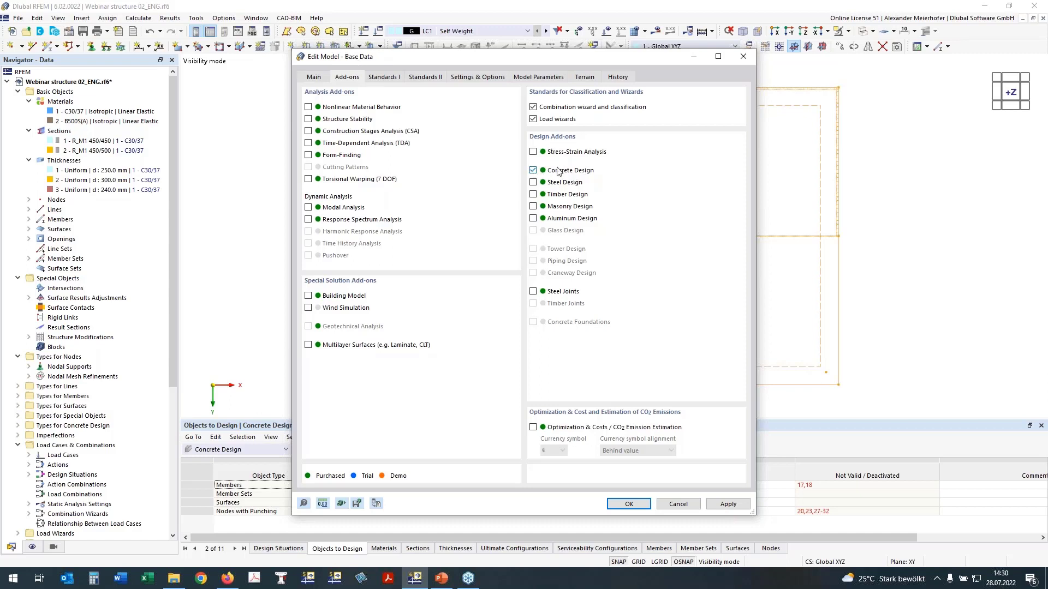
pyautogui.click(383, 77)
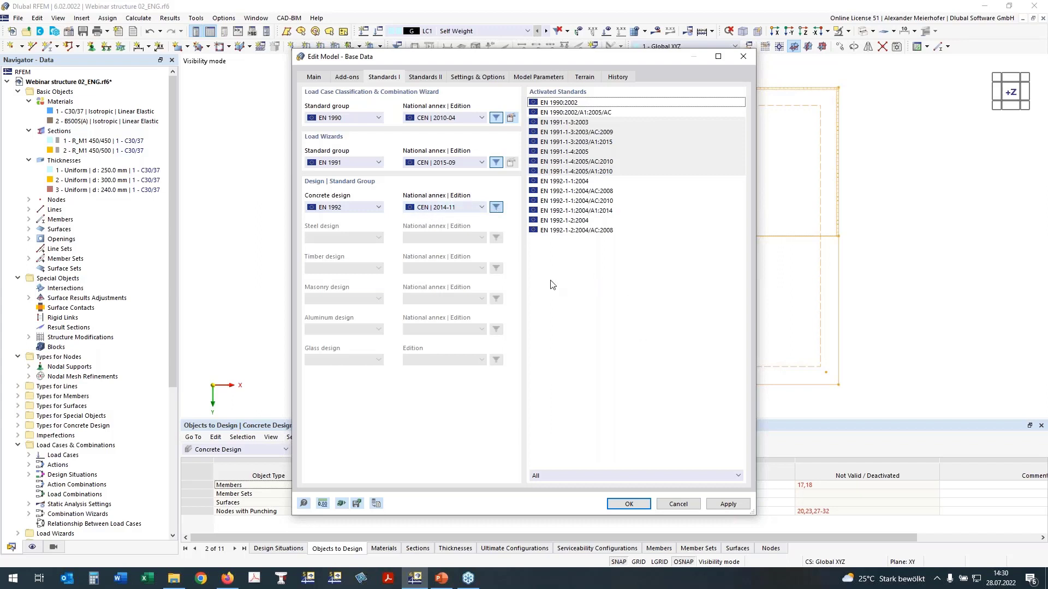
pyautogui.click(686, 505)
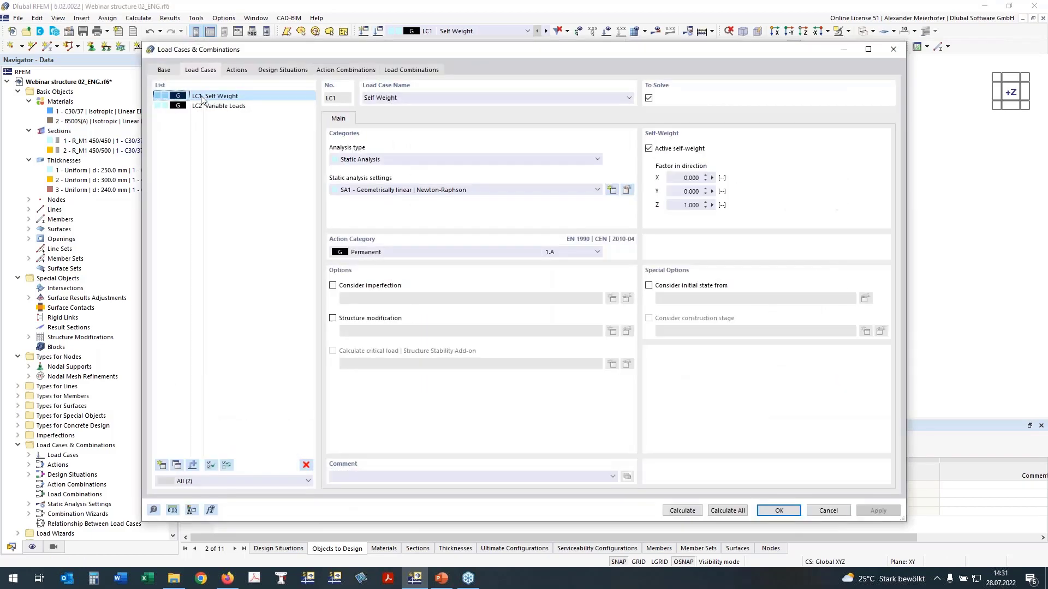
# Set the action category of load case LC2 Variable Loads to Imposed loads - category B: office areas.
pyautogui.click(207, 106)
pyautogui.click(409, 255)
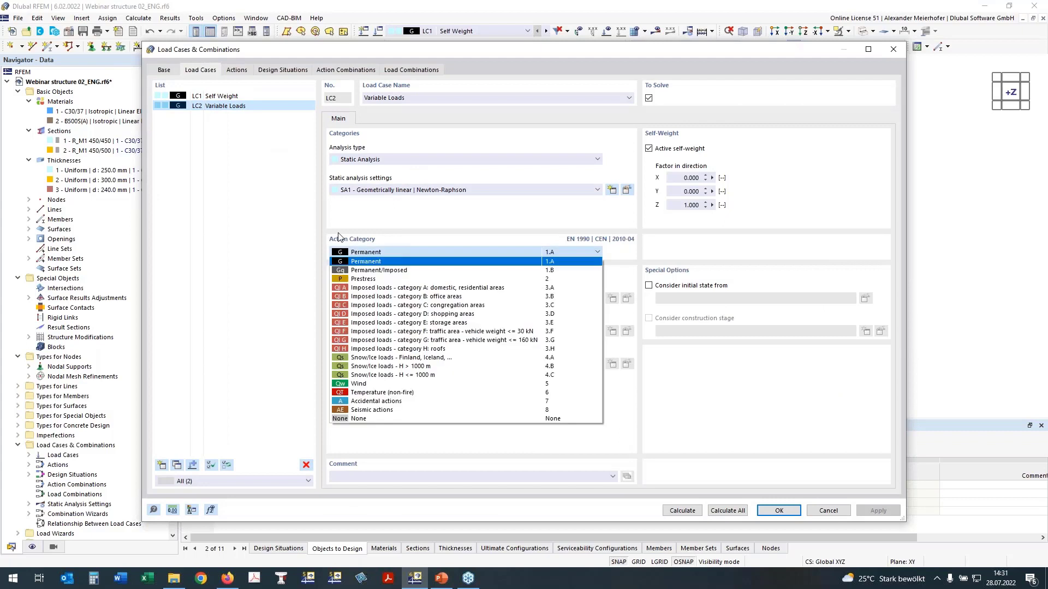
pyautogui.click(348, 299)
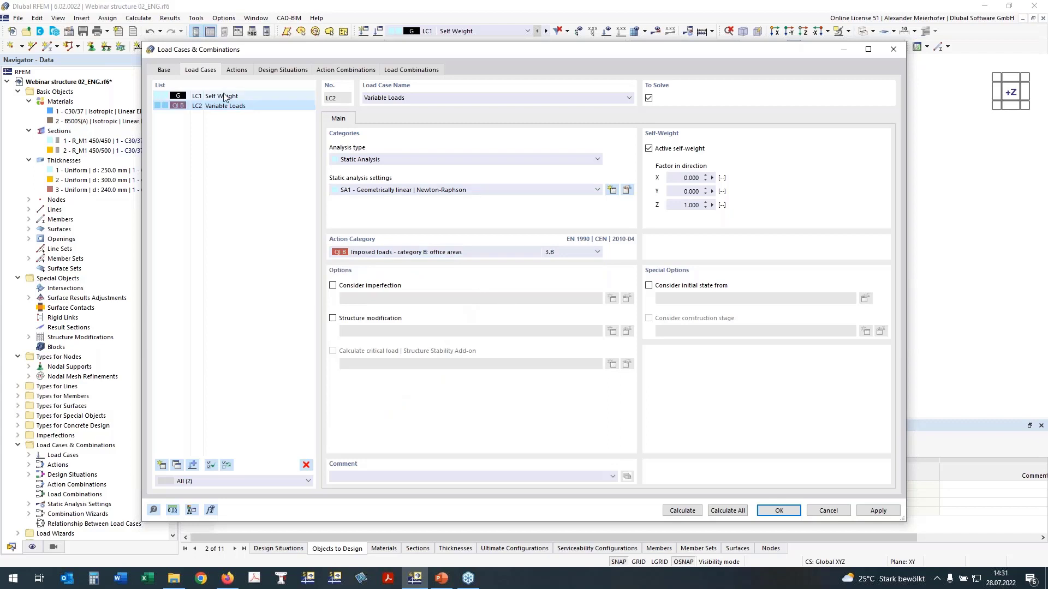
# Assign the geometrically linear SA1 combination wizard to design situations DS1 to DS4, check its settings, and generate the load combinations.
pyautogui.click(164, 70)
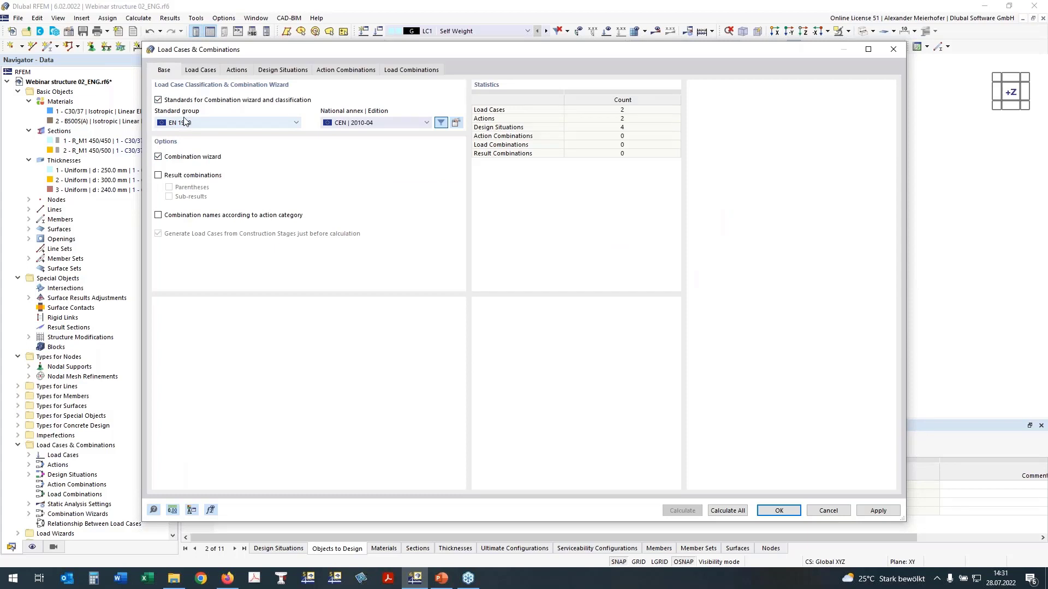
pyautogui.click(274, 74)
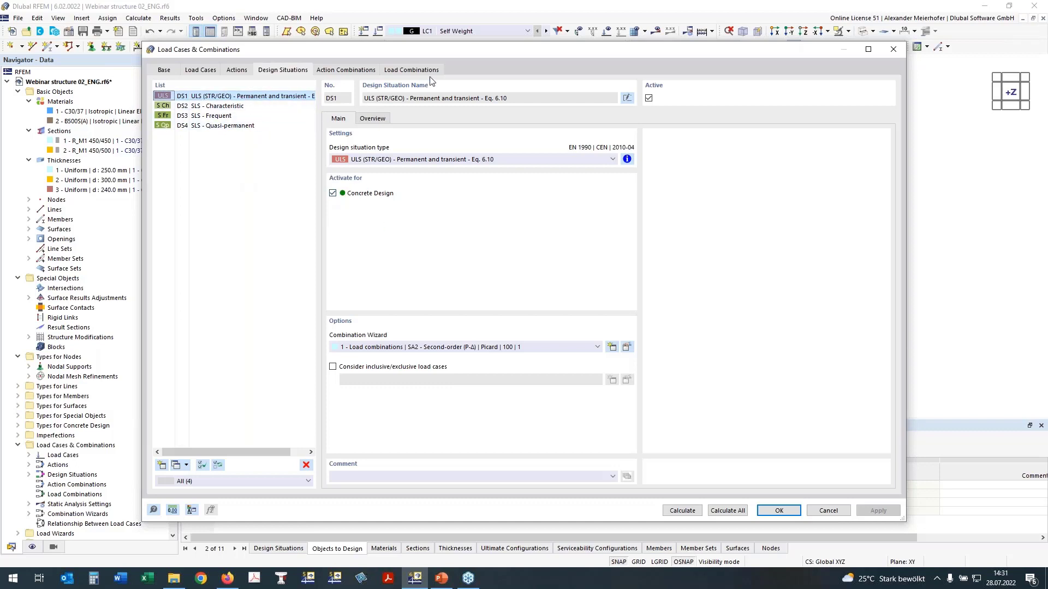
pyautogui.keyDown('shift'); pyautogui.click(194, 127); pyautogui.keyUp('shift')
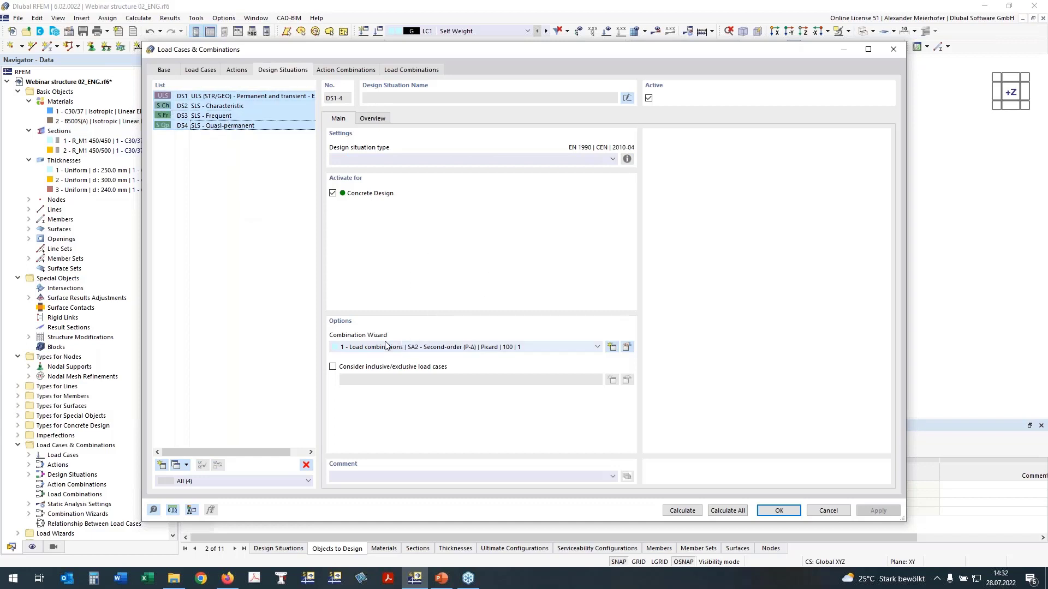
pyautogui.click(359, 349)
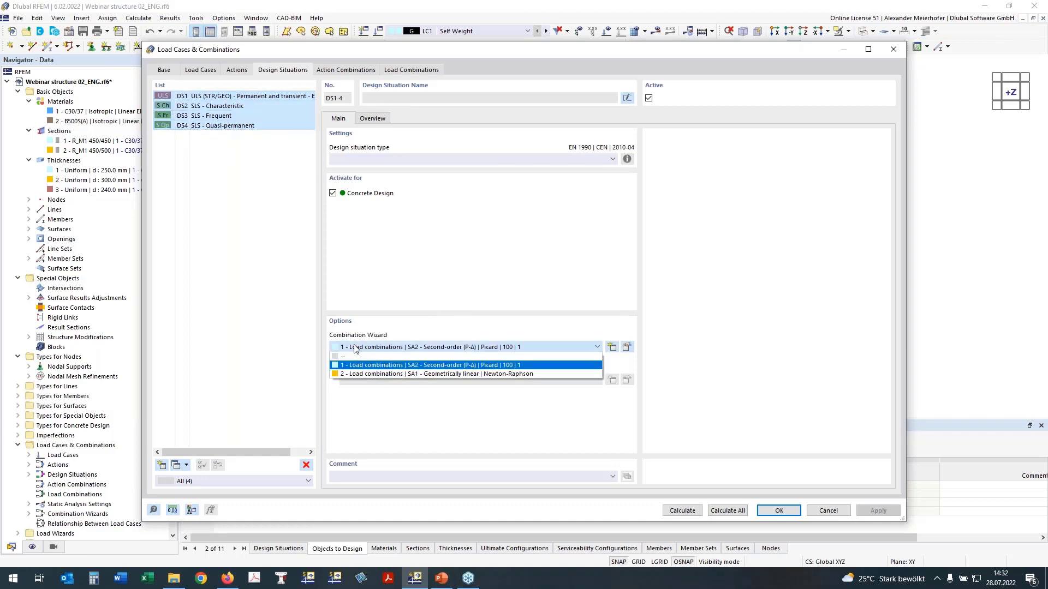
pyautogui.click(359, 372)
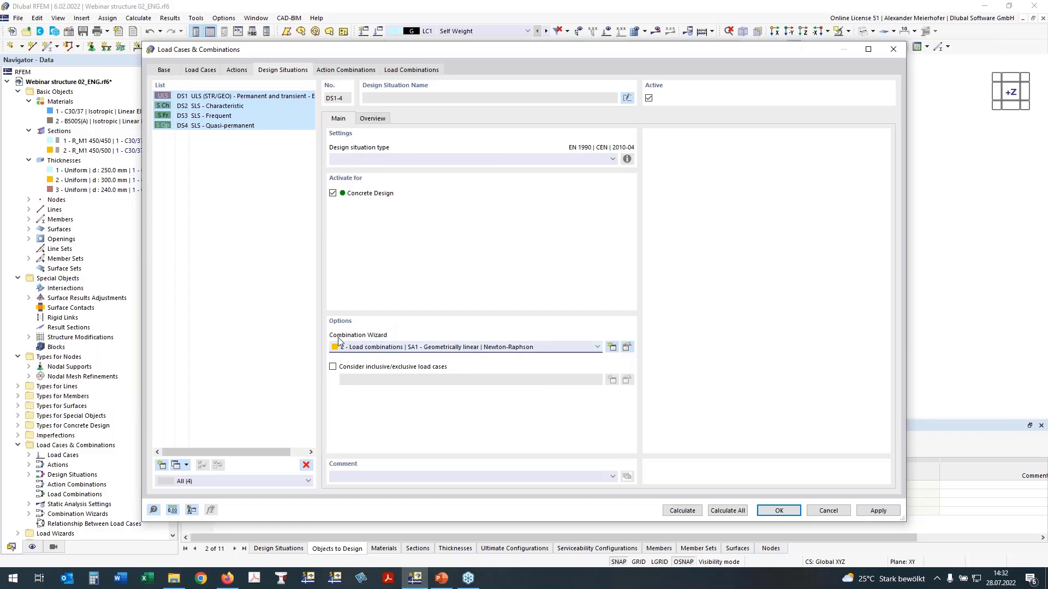
pyautogui.click(626, 348)
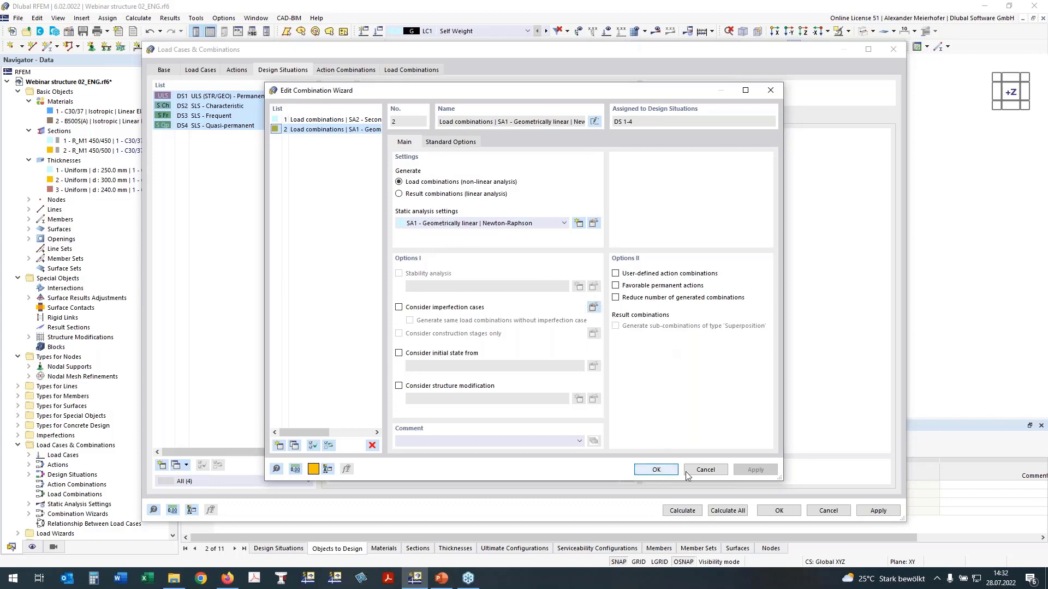
pyautogui.click(656, 470)
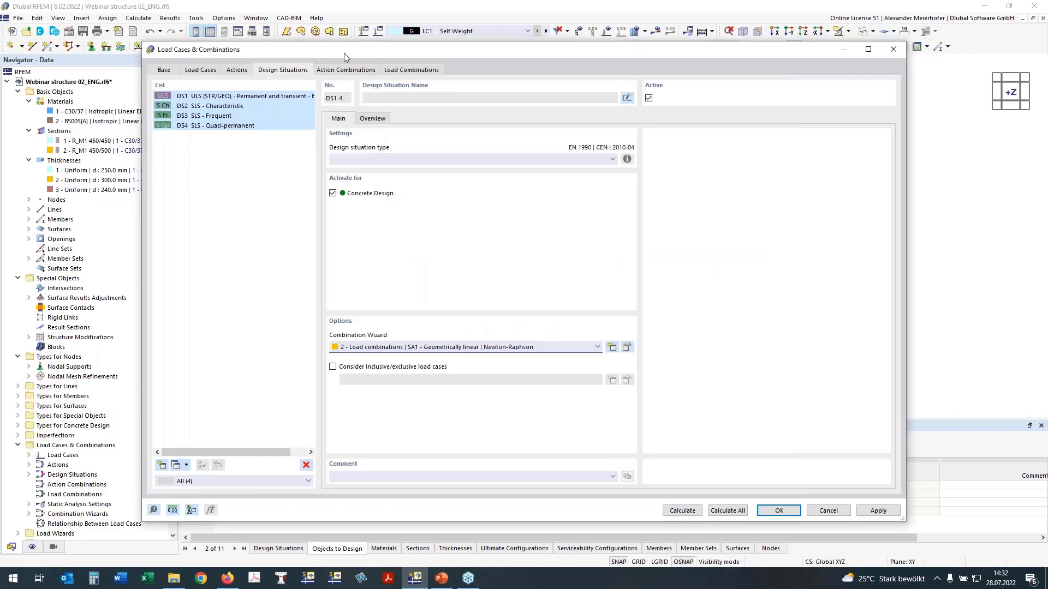
pyautogui.click(414, 71)
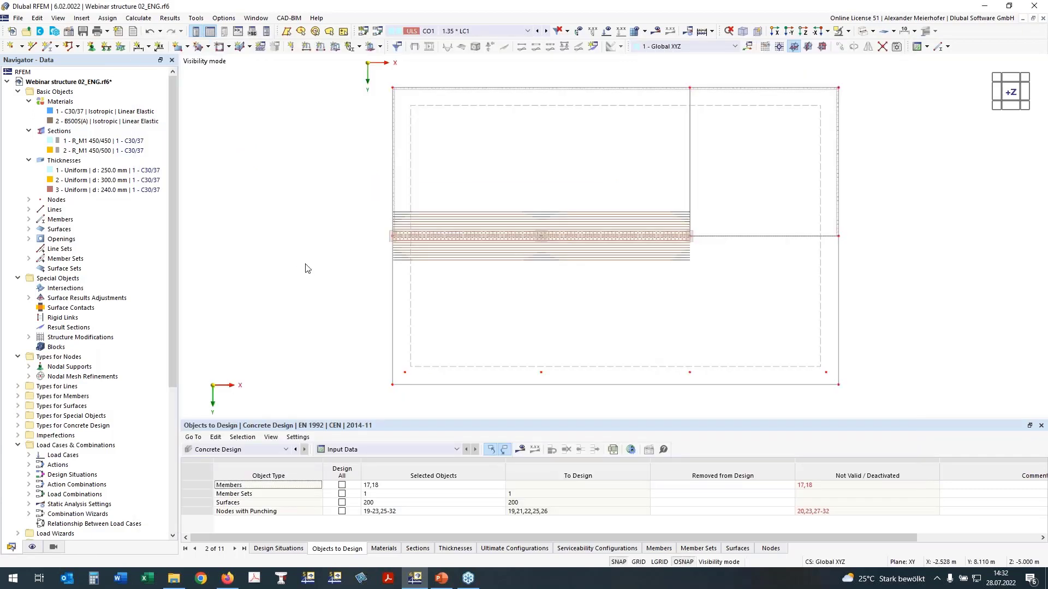
# Review the sections, thicknesses and ultimate configurations in the Concrete Design input data.
pyautogui.moveTo(362, 330); pyautogui.dragTo(323, 320, button='middle')
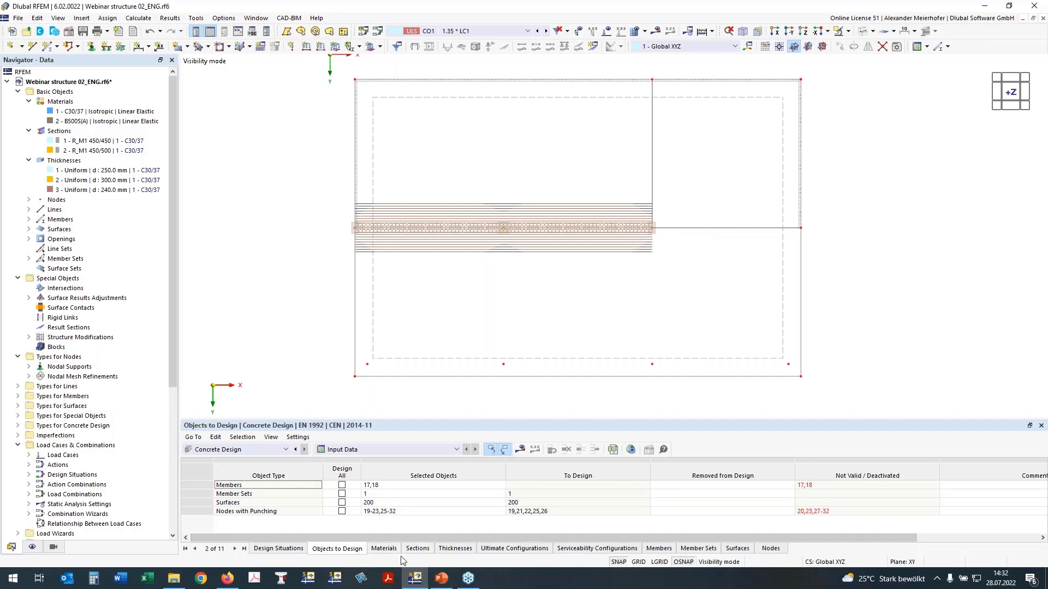
pyautogui.click(419, 550)
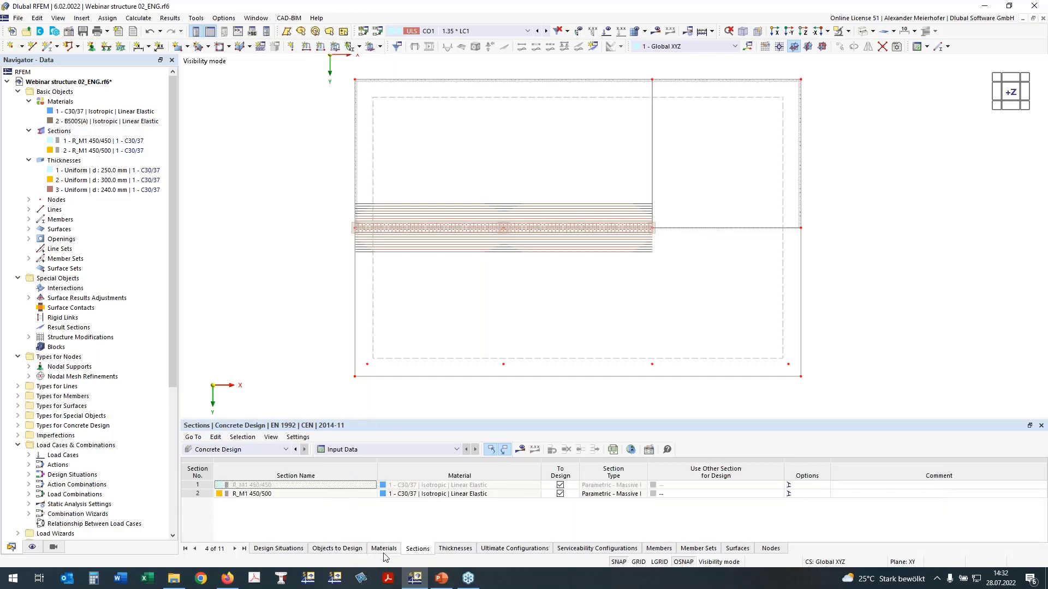
pyautogui.click(453, 550)
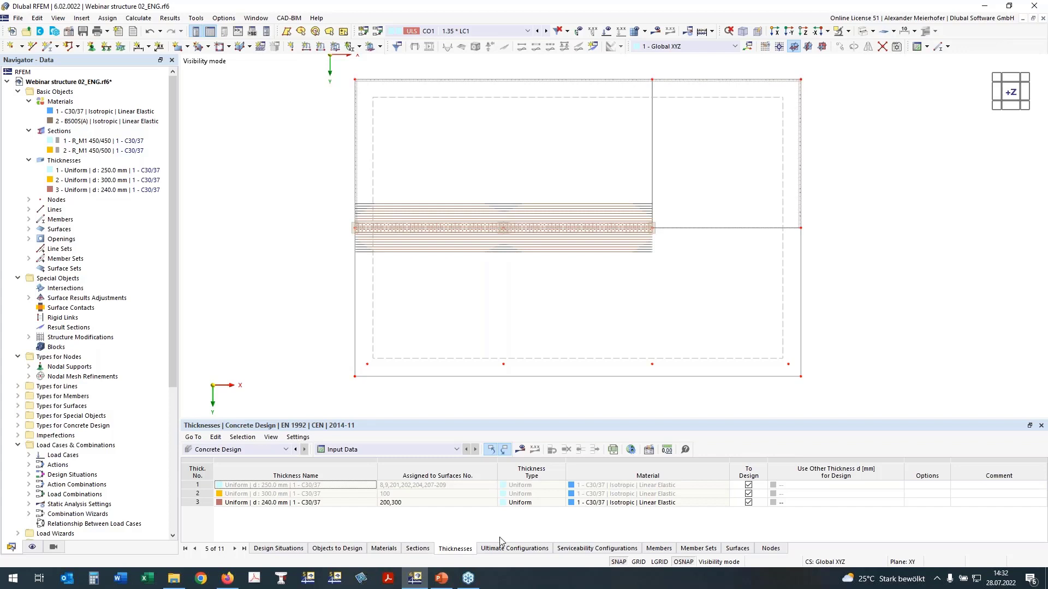
pyautogui.click(508, 551)
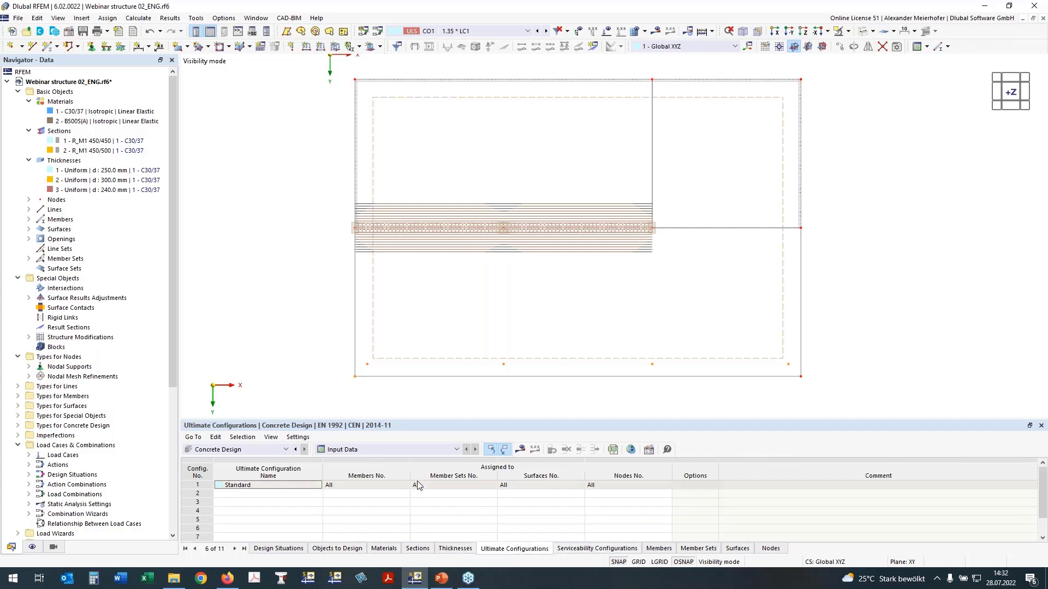
# Open the Standard serviceability configuration and examine the selectable crack width limits for the top surface, keeping the automatic setting.
pyautogui.click(590, 550)
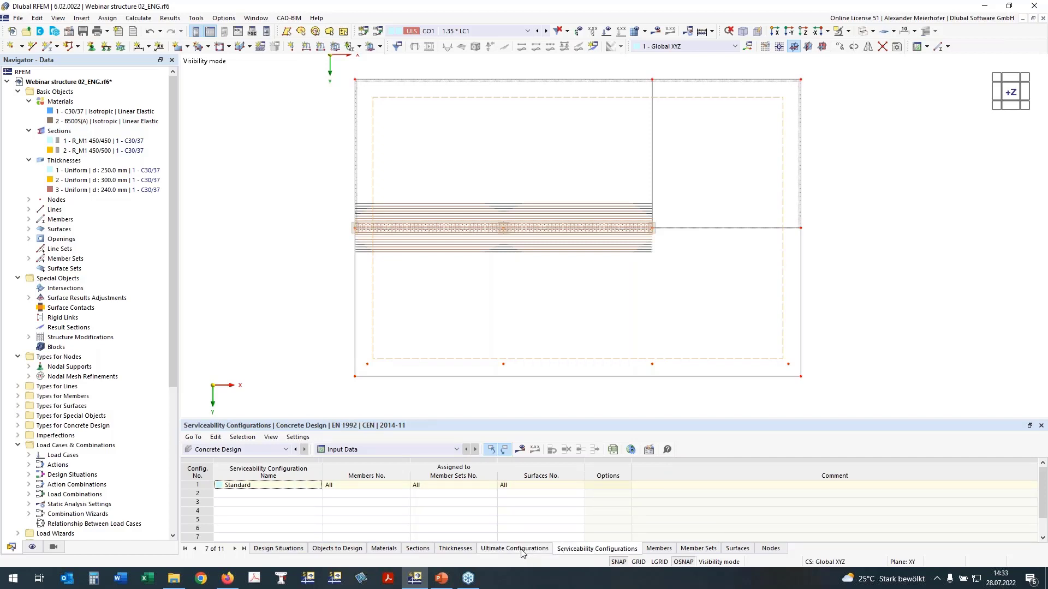
pyautogui.click(649, 450)
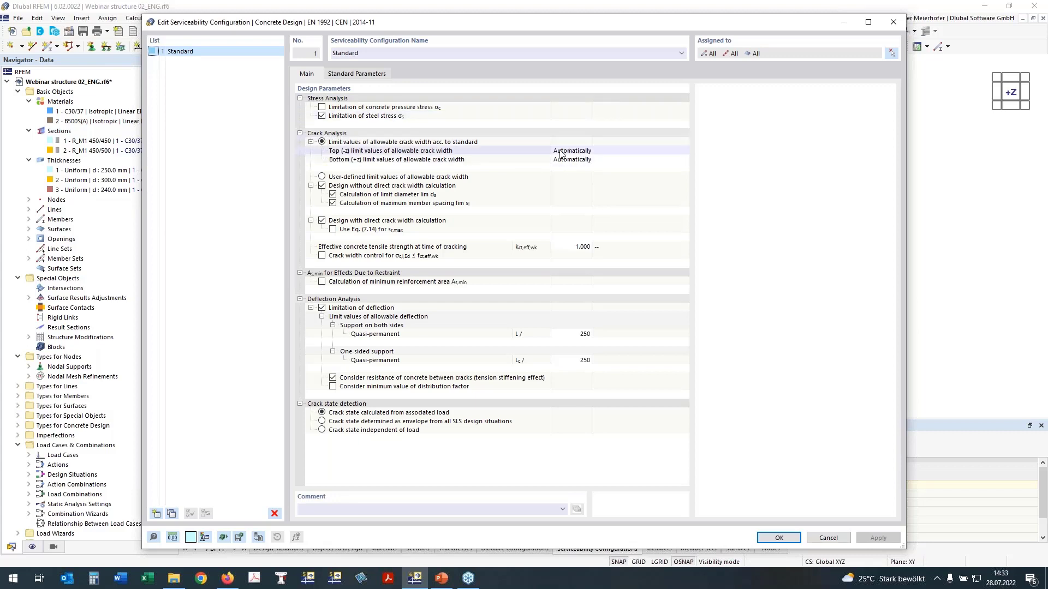
pyautogui.click(587, 152)
pyautogui.click(605, 153)
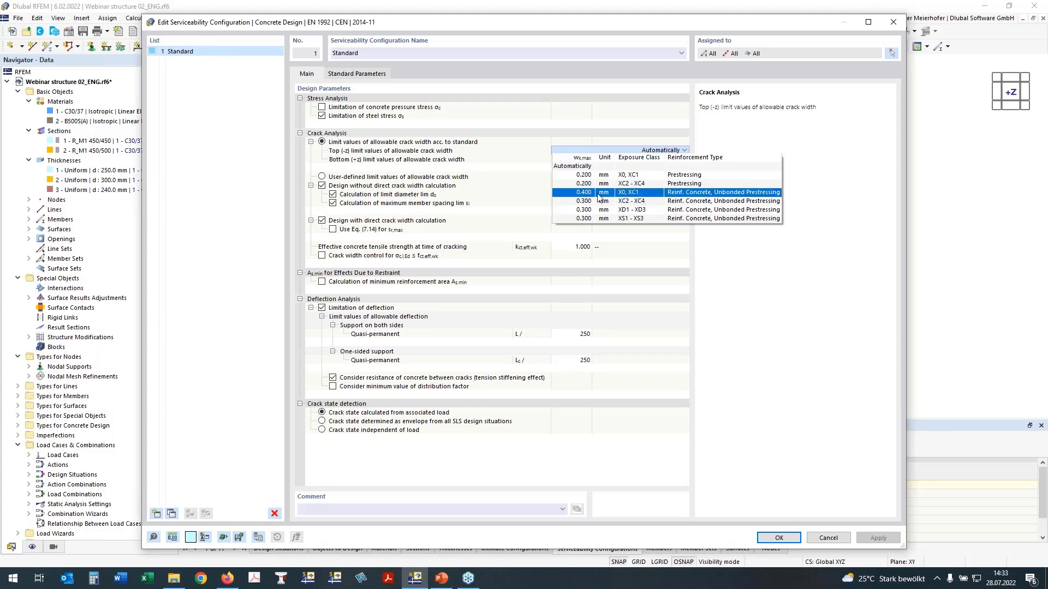
pyautogui.click(569, 151)
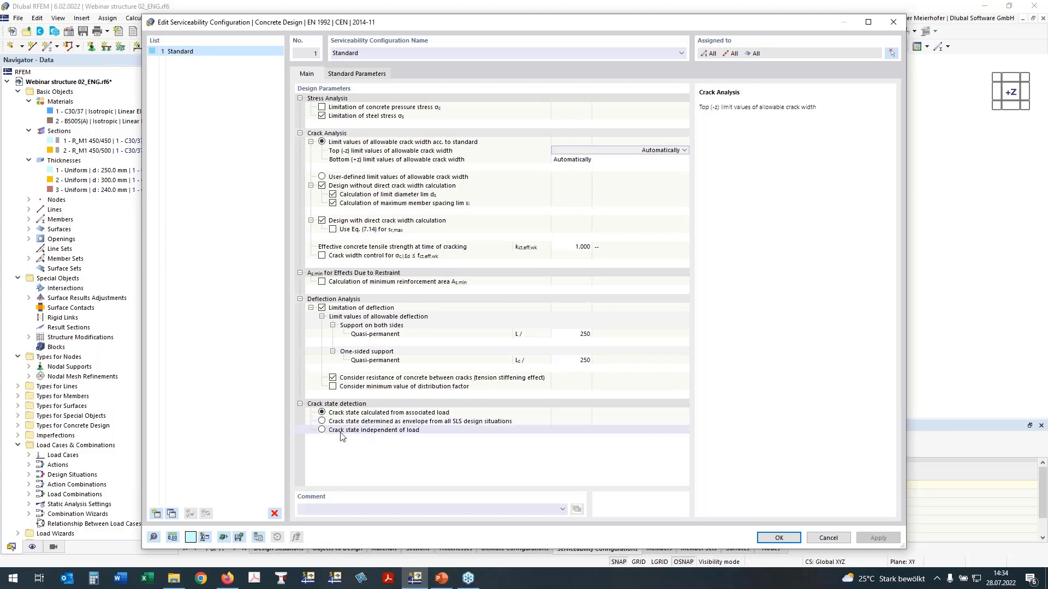
# Try crack state detection independent of load, return it to calculated from associated load, and accept the serviceability configuration.
pyautogui.click(322, 431)
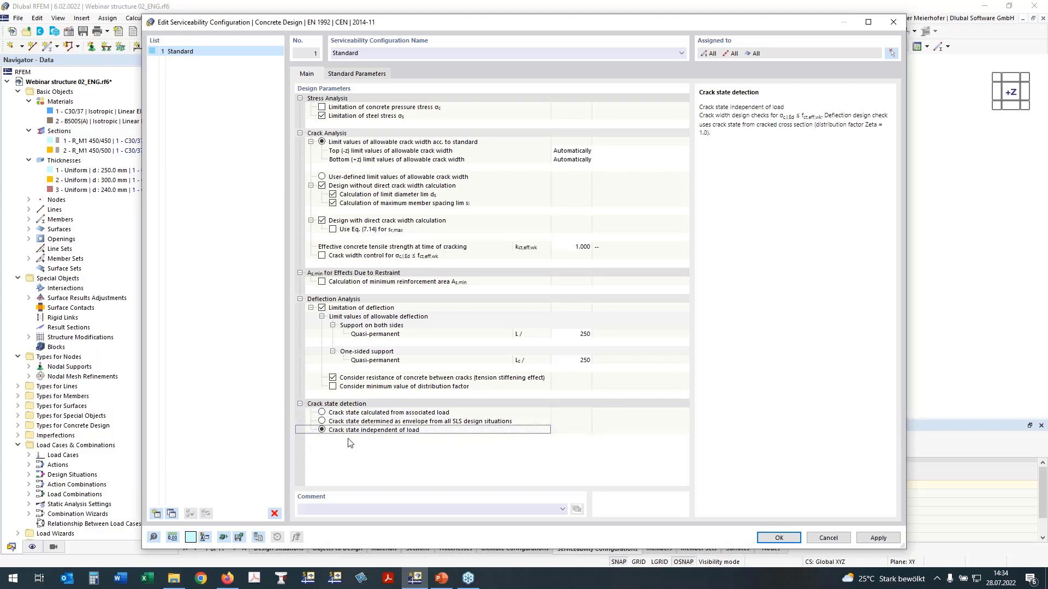
pyautogui.click(349, 414)
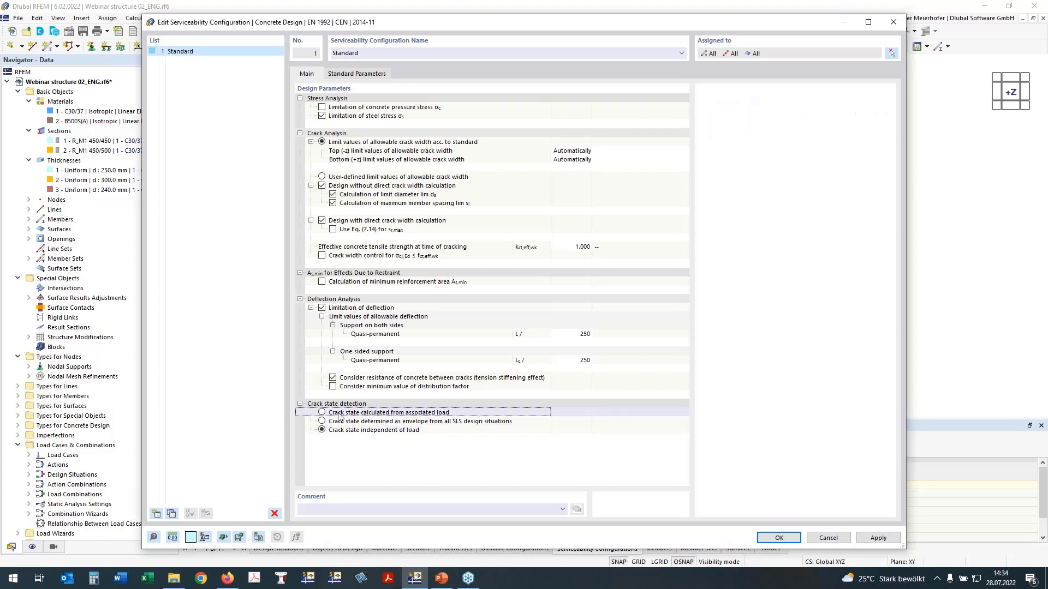
pyautogui.click(322, 413)
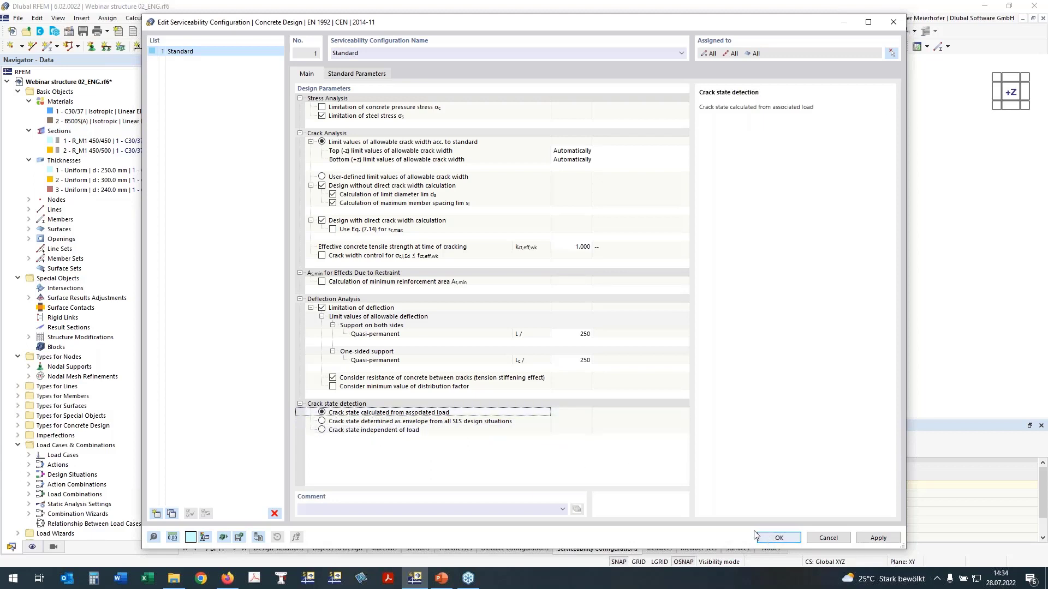
pyautogui.click(774, 543)
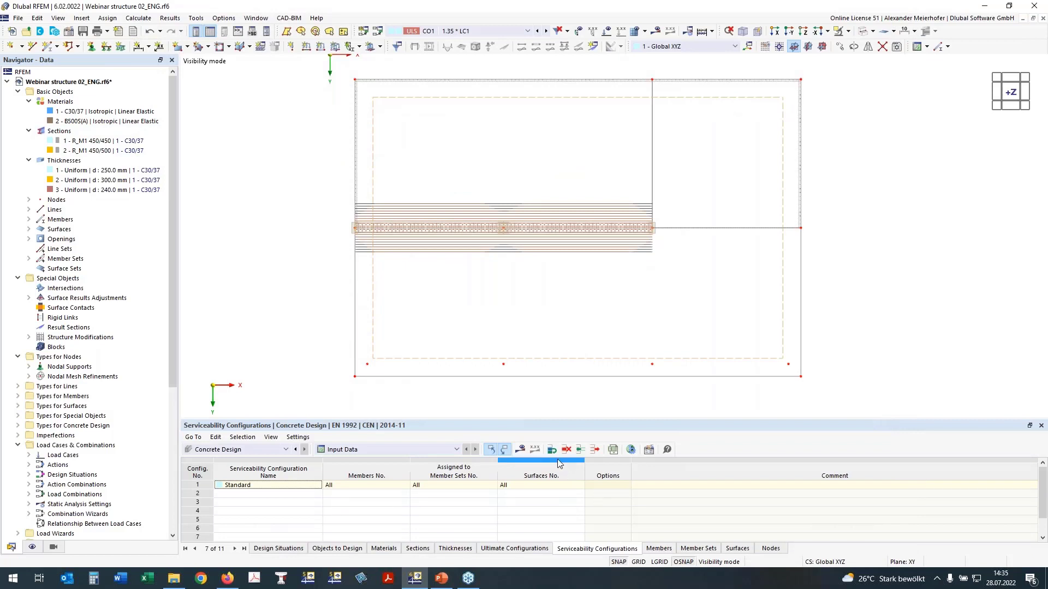
# Run the Concrete Design calculation and select the punching shear check of node 26 in the results overview.
pyautogui.click(519, 450)
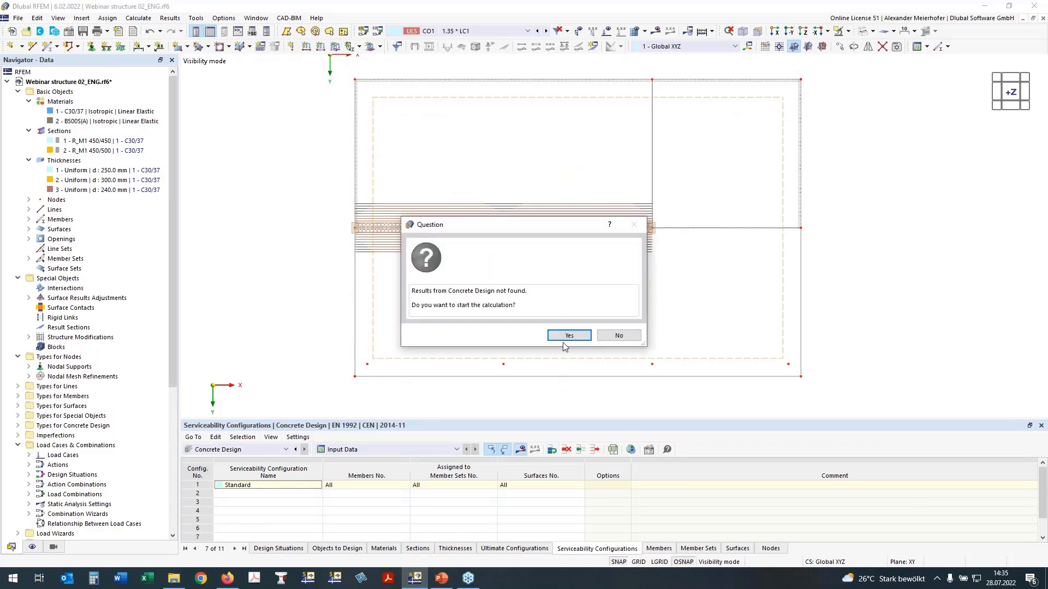
pyautogui.click(569, 336)
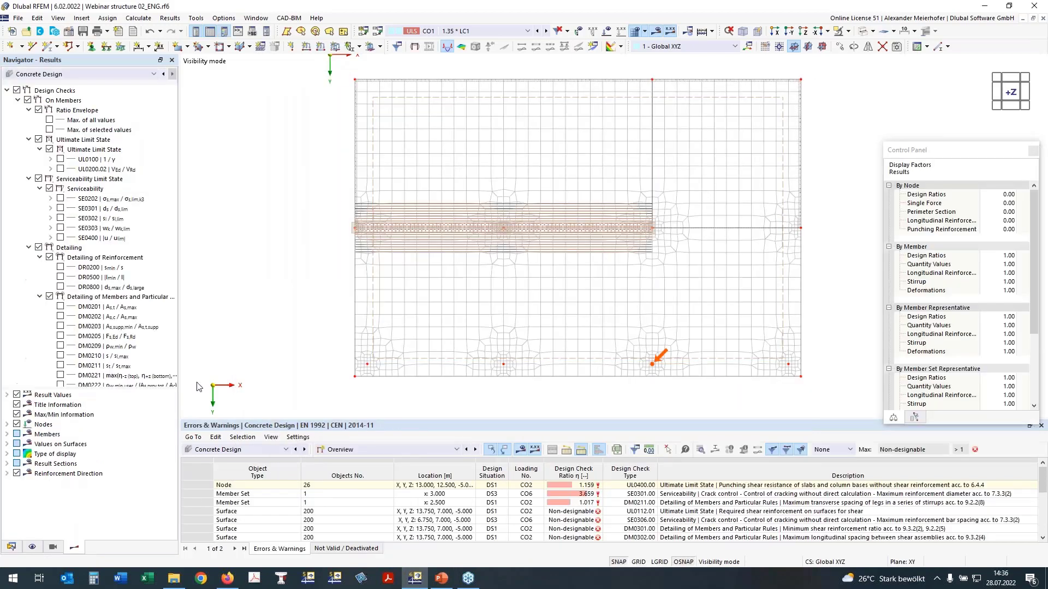
pyautogui.click(432, 449)
pyautogui.click(432, 464)
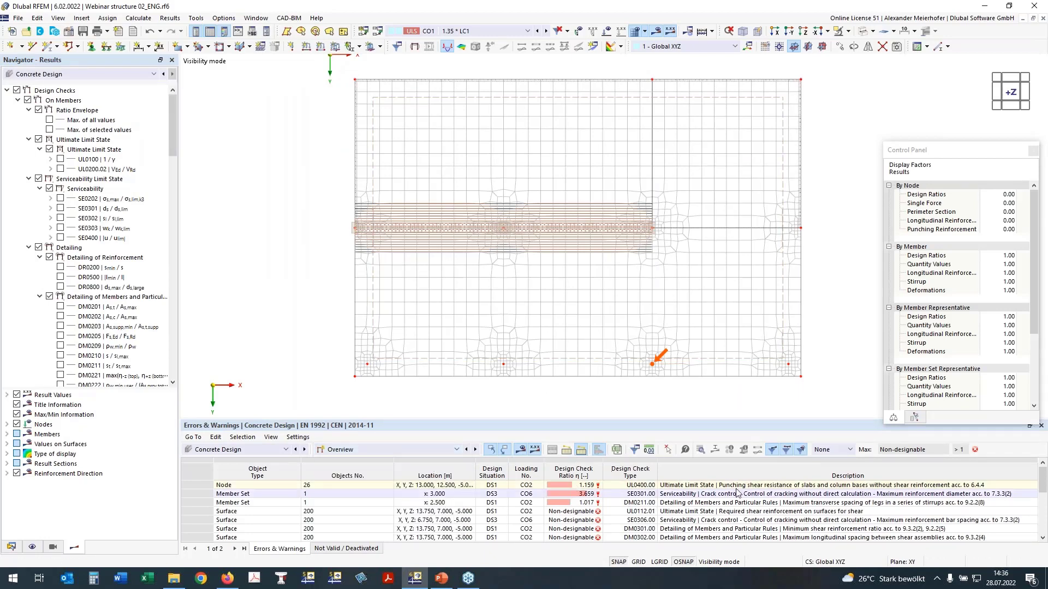
pyautogui.click(573, 485)
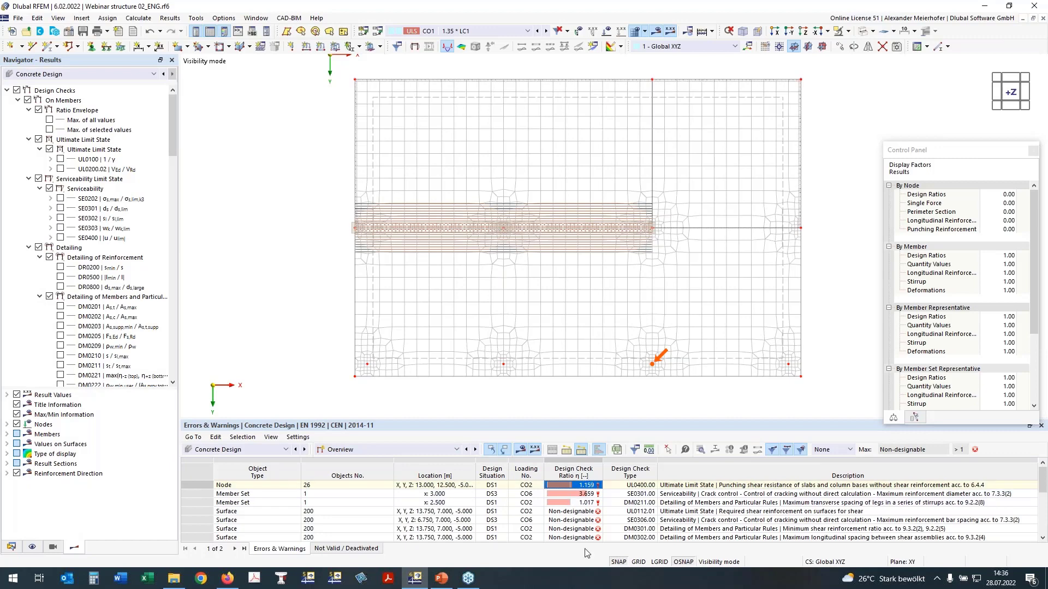
# Enlarge the results table and display the design ratios on members by design situation.
pyautogui.moveTo(600, 420); pyautogui.dragTo(600, 402)
pyautogui.click(382, 431)
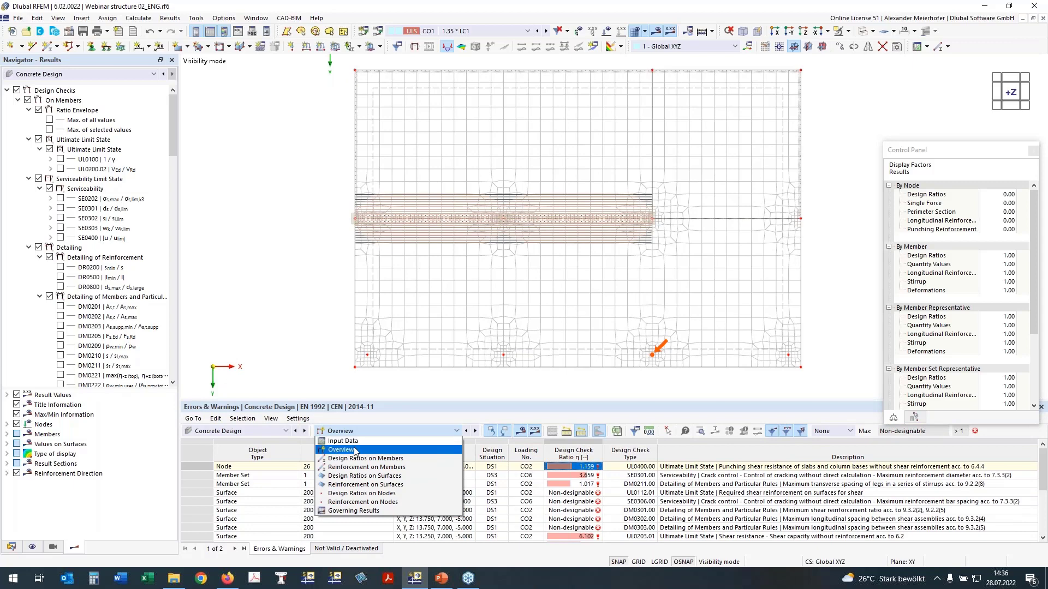
pyautogui.click(379, 434)
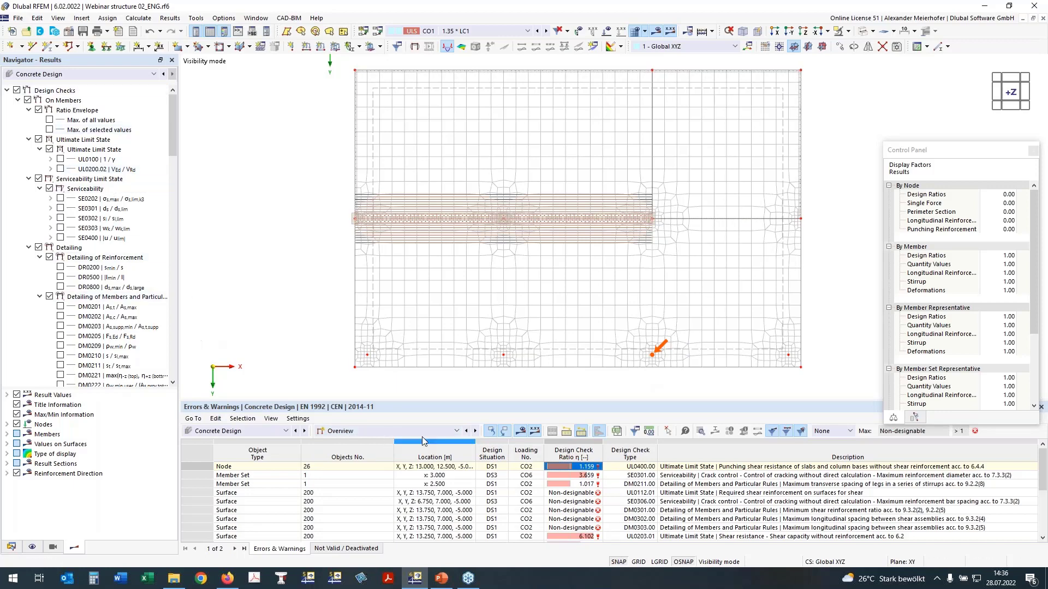
pyautogui.click(404, 434)
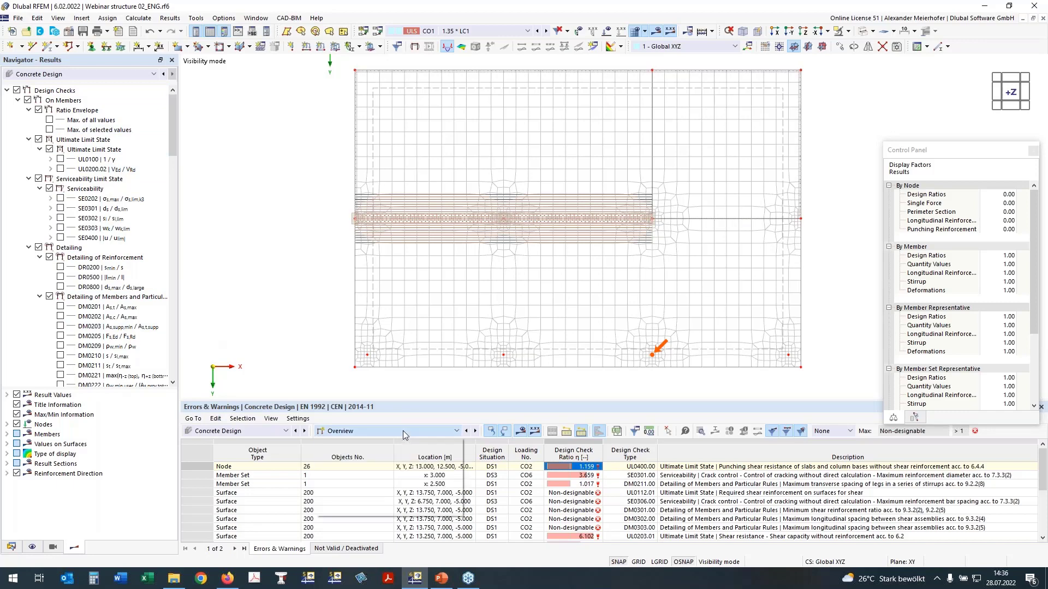
pyautogui.click(403, 457)
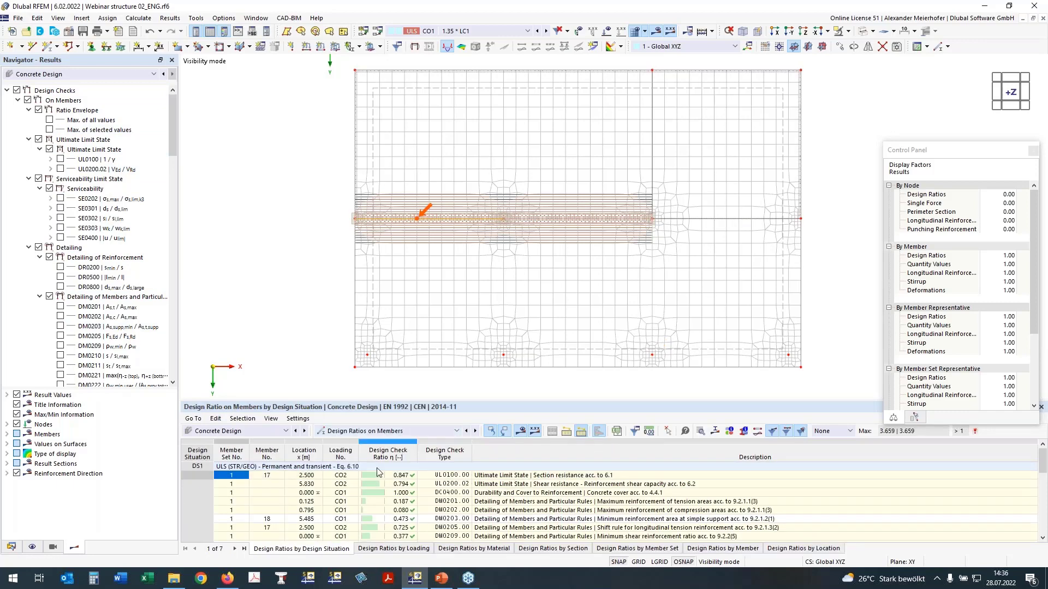
# Examine the ULS design checks on members, especially the DM0211.00 maximum transverse spacing of stirrup legs for member set 1.
pyautogui.click(406, 476)
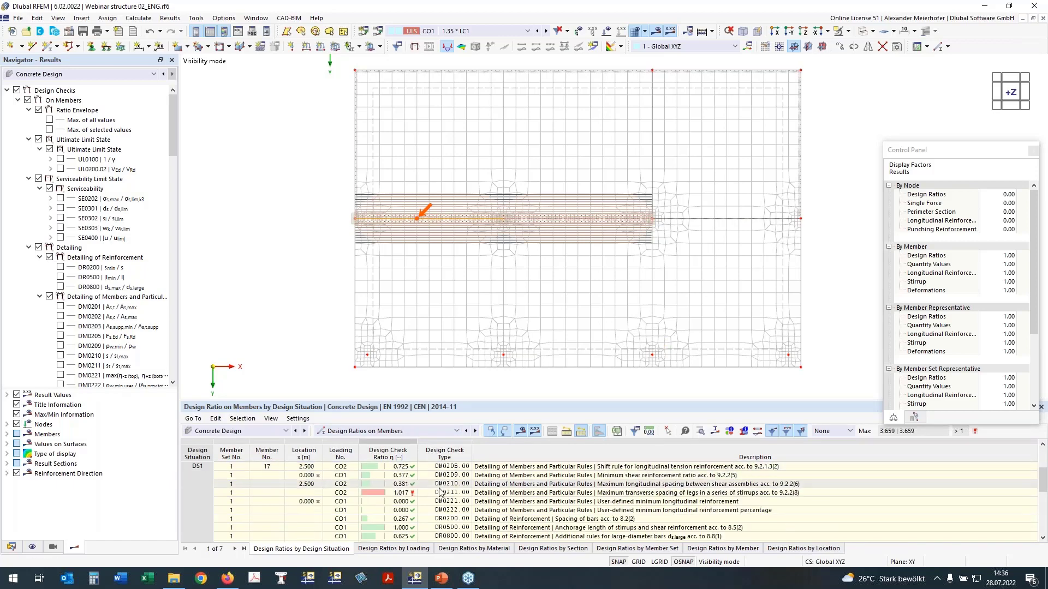
pyautogui.scroll(-5, 460, 491)
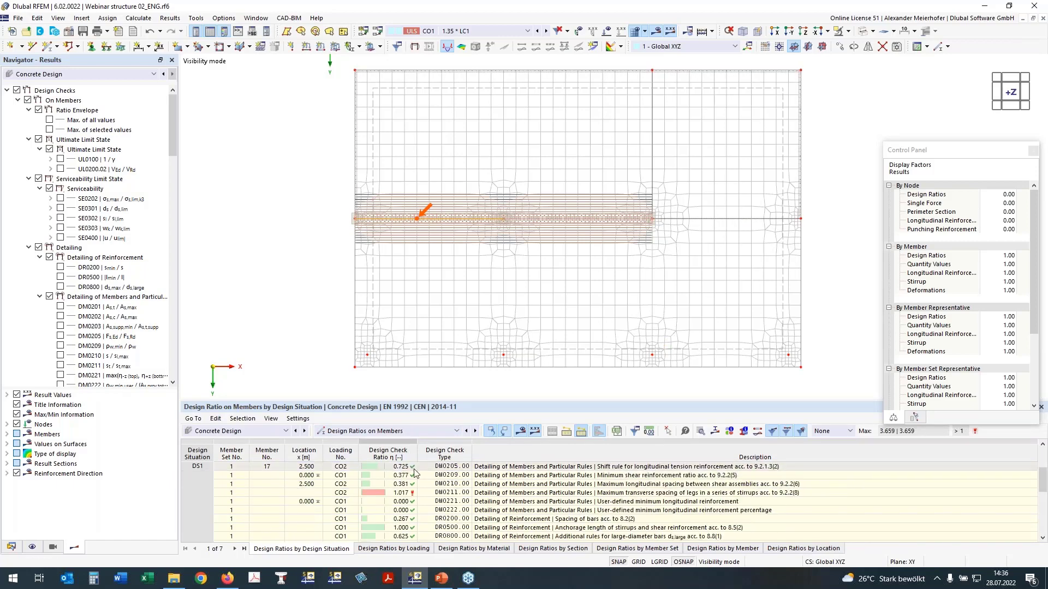
pyautogui.click(401, 492)
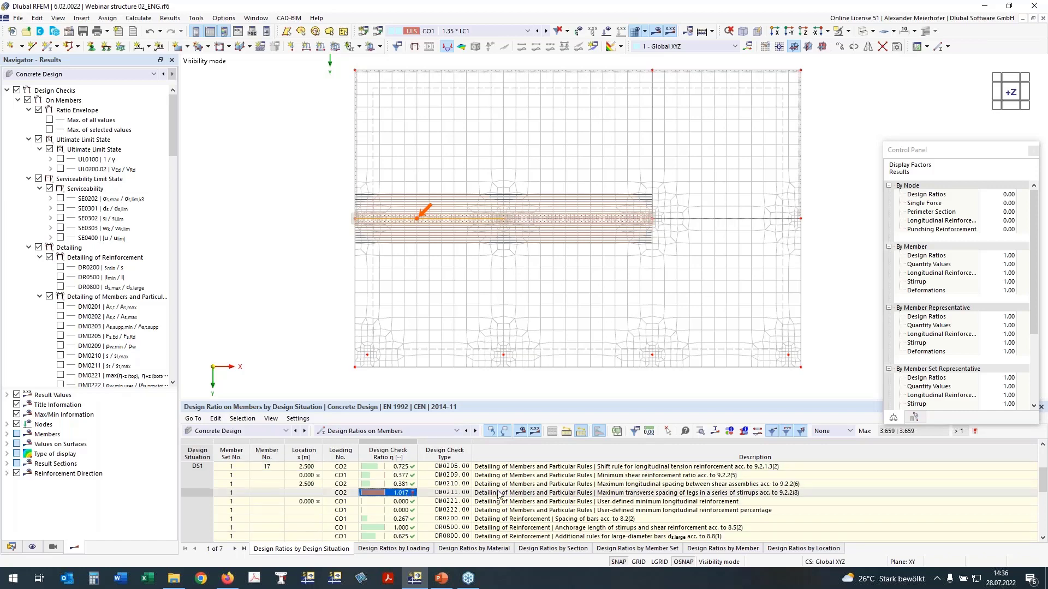
pyautogui.click(564, 494)
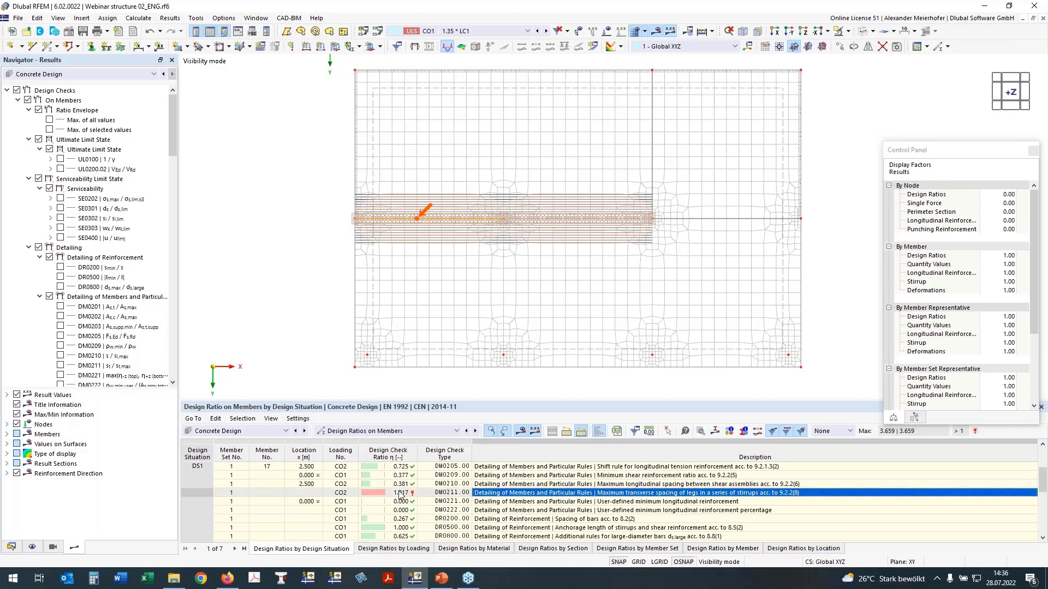
pyautogui.scroll(-3, 399, 495)
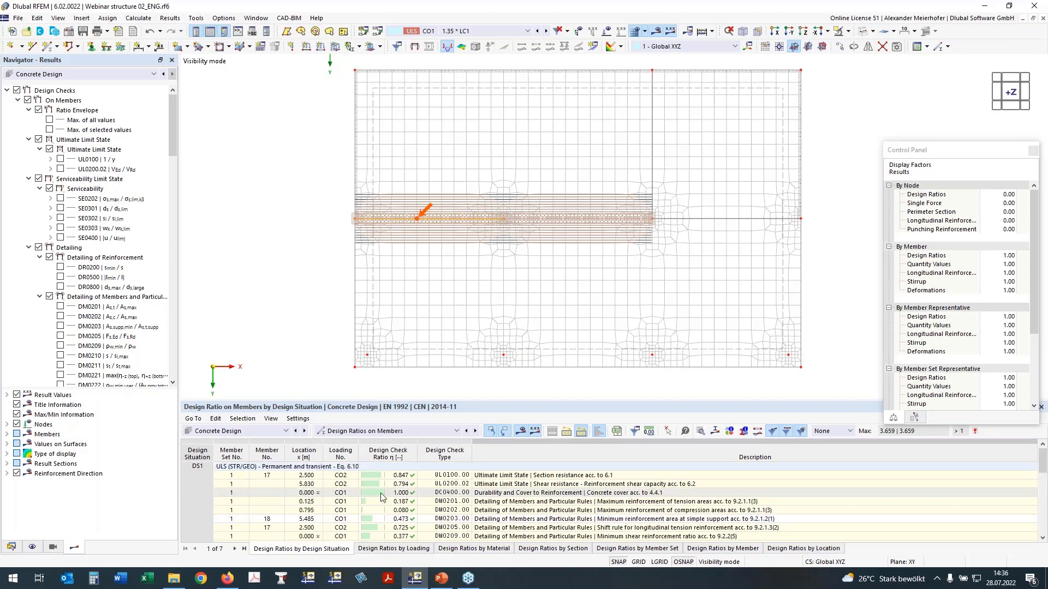
pyautogui.scroll(6, 398, 495)
# Display the design ratios on nodes by design situation and select the UL0400.00 punching shear check of node 26.
pyautogui.click(377, 431)
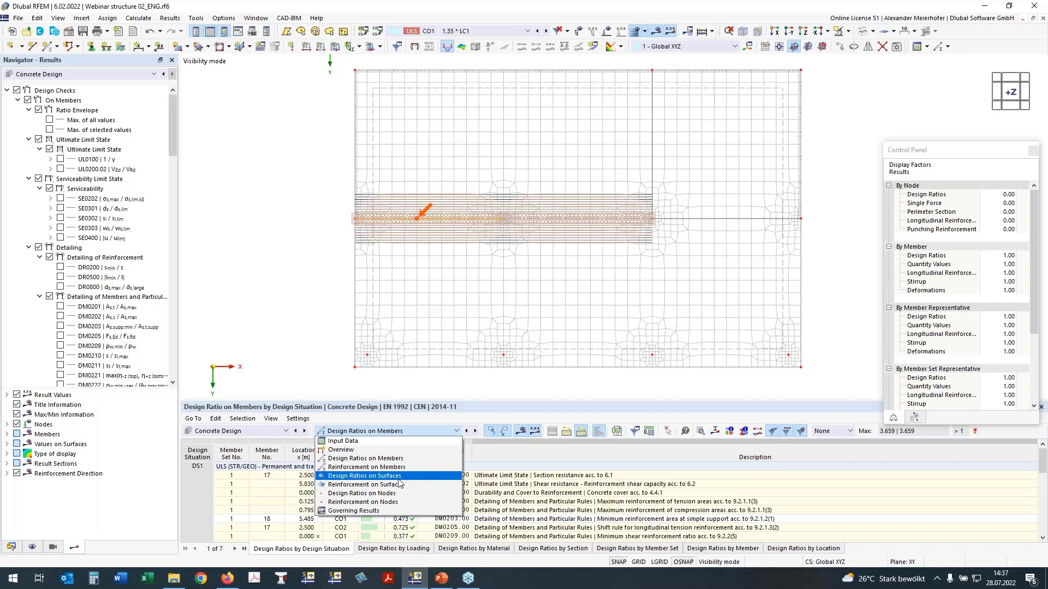
pyautogui.click(363, 498)
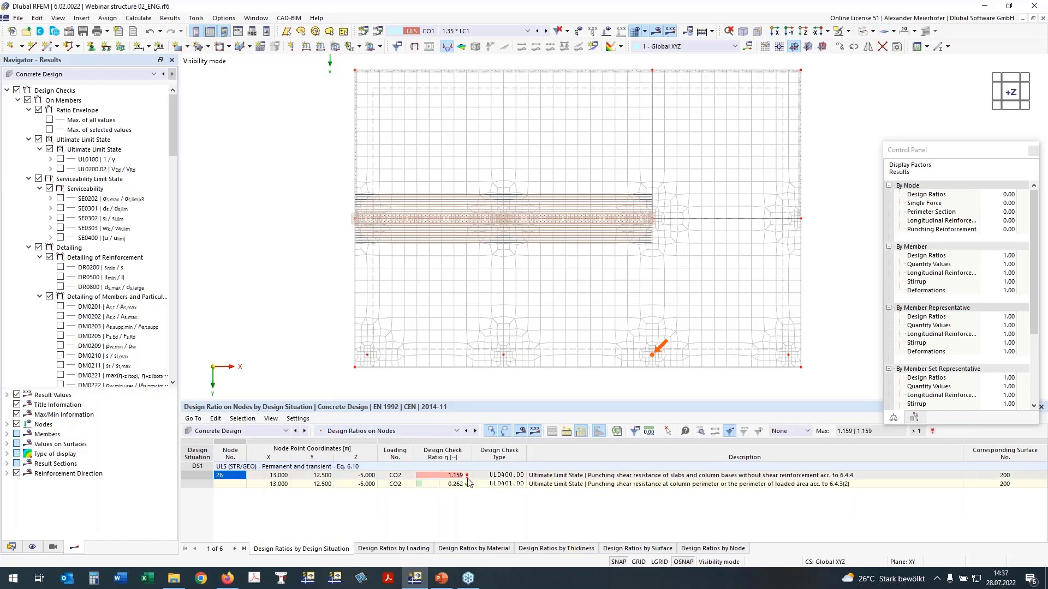
pyautogui.click(508, 477)
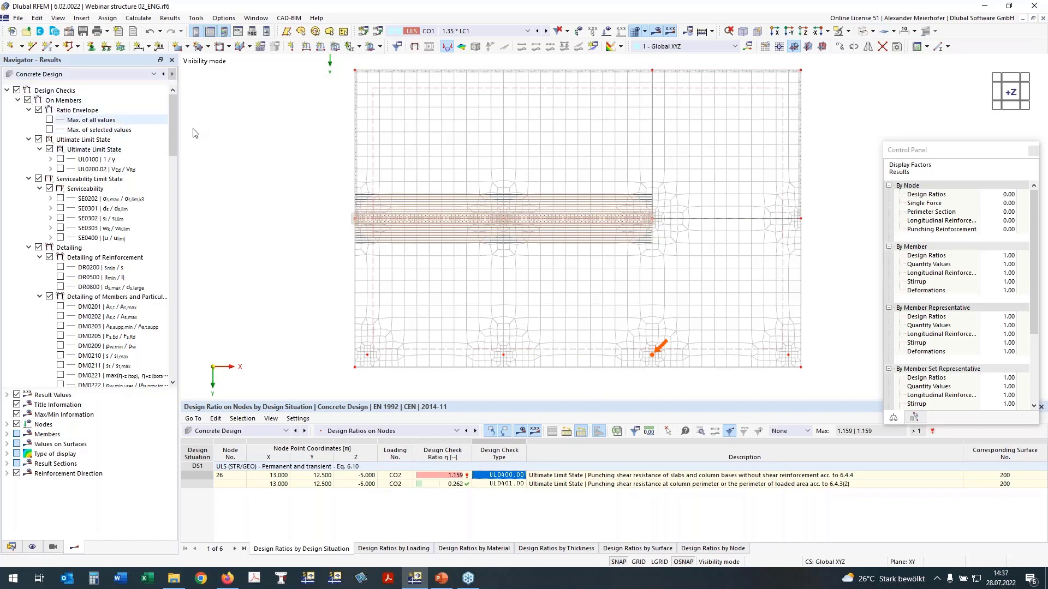
# Collapse the member design checks and display the surface design check UL0101.01 for top reinforcement in direction 1 on the slab.
pyautogui.click(18, 101)
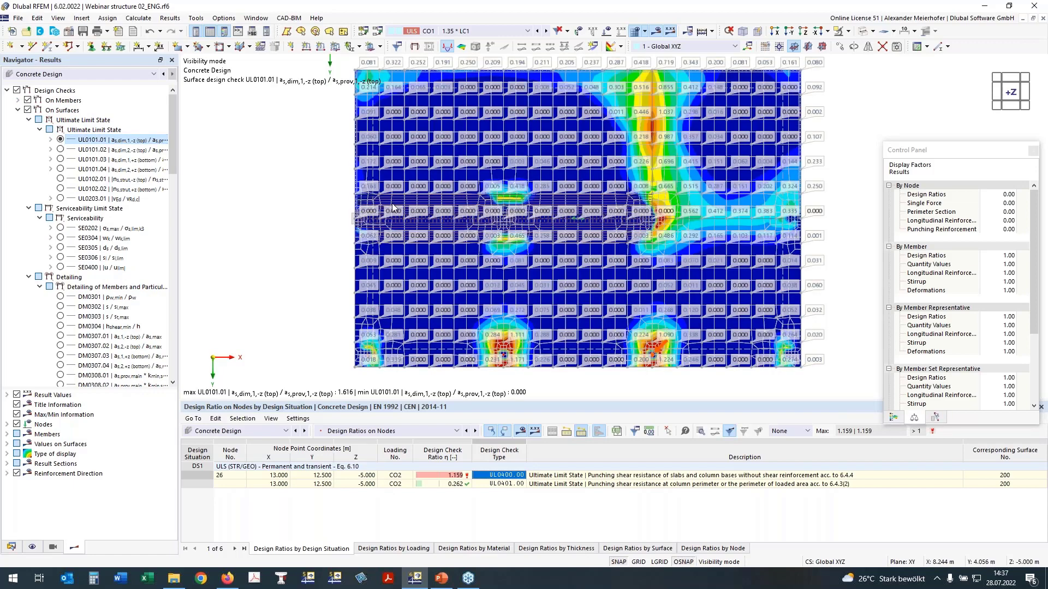
pyautogui.scroll(-9, 92, 246)
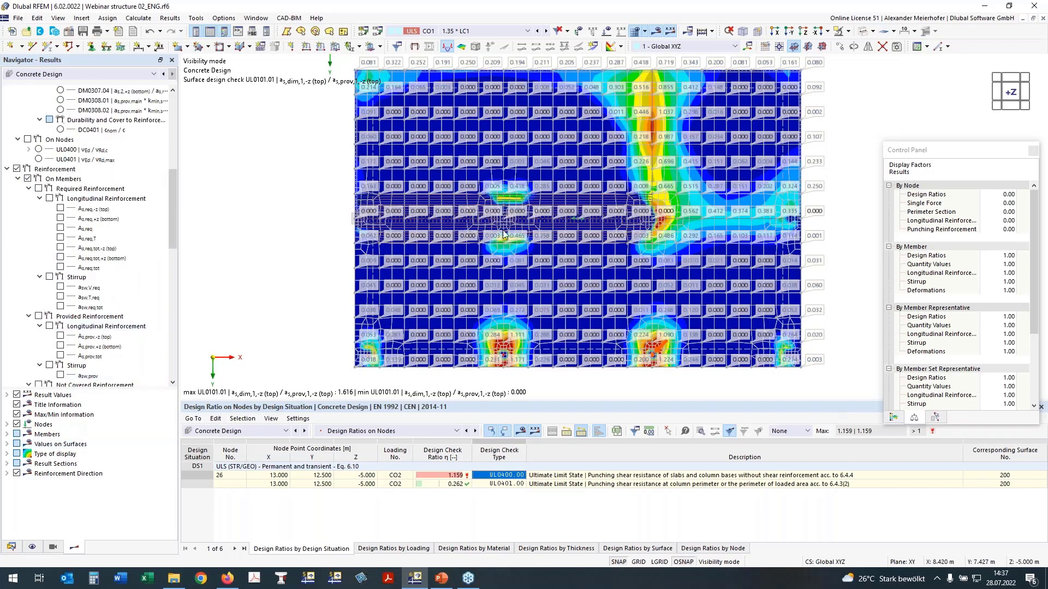
pyautogui.scroll(-1, 224, 292)
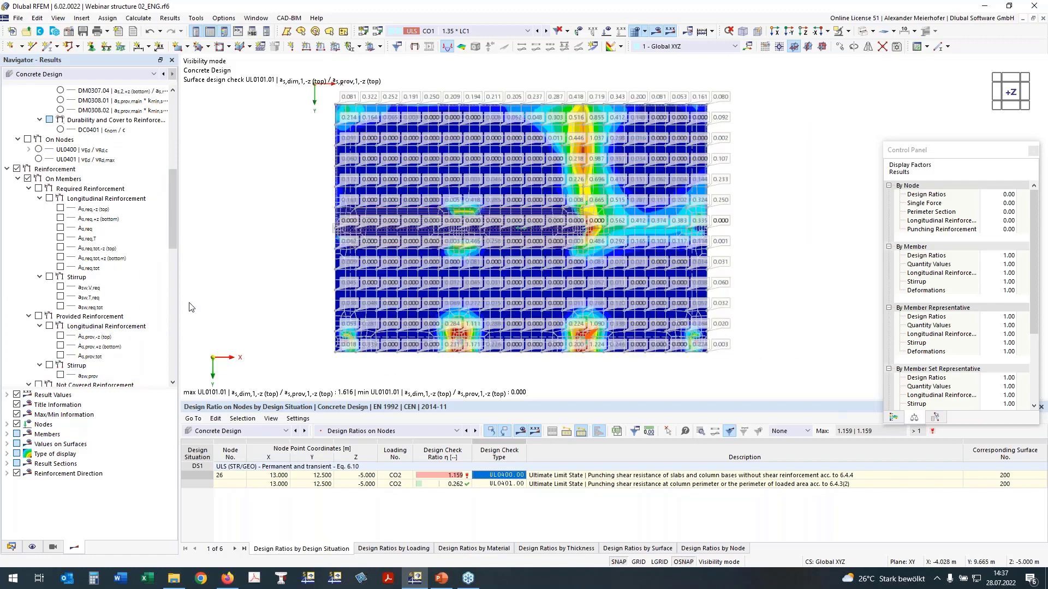
pyautogui.scroll(1, 392, 208)
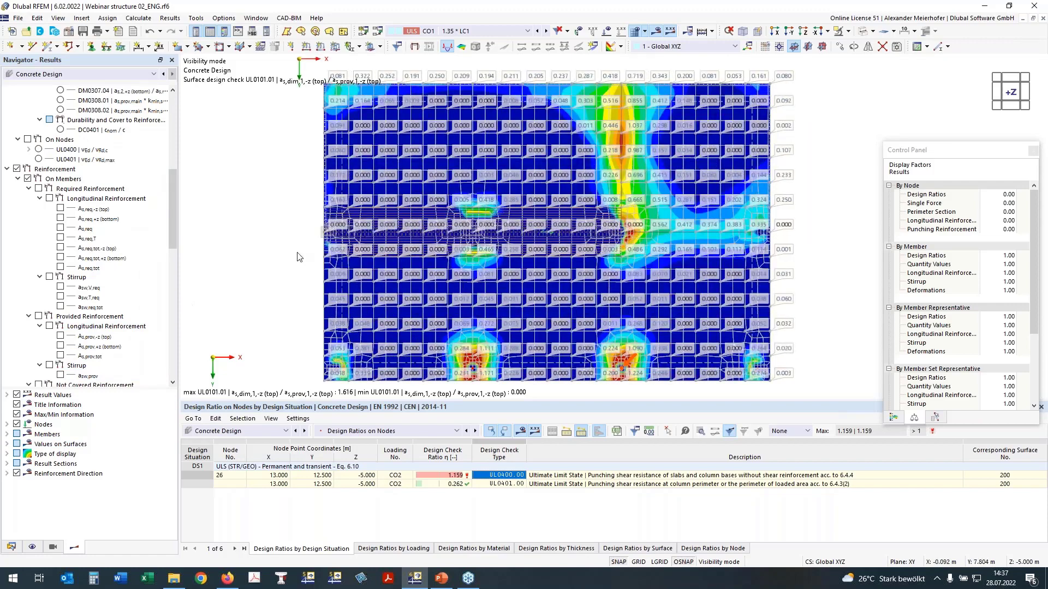
# Limit the values on surfaces to extreme values, show the colour scale, and widen the results navigator slightly.
pyautogui.click(7, 445)
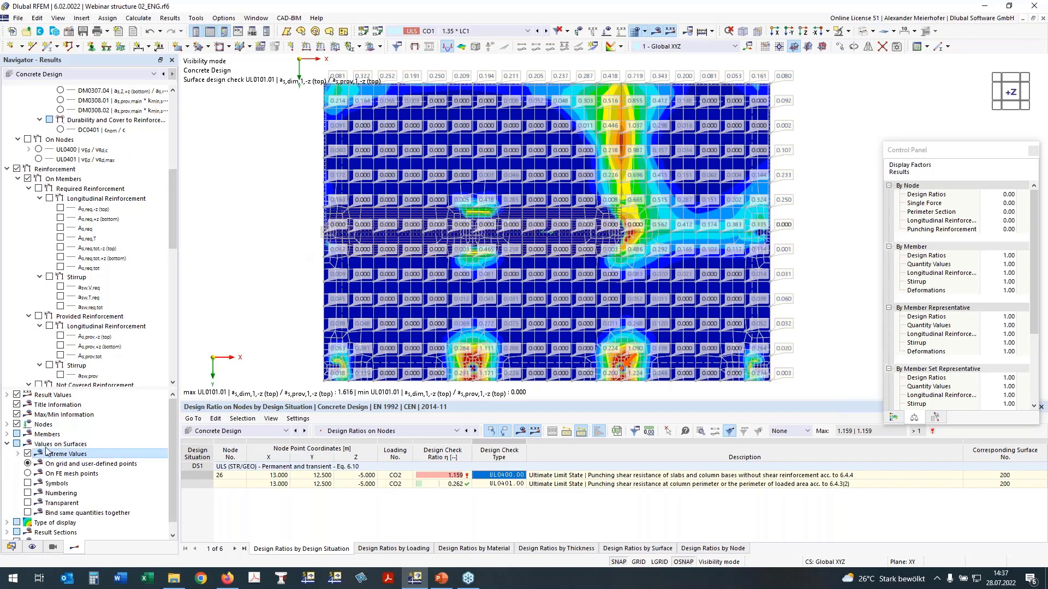
pyautogui.click(894, 418)
pyautogui.scroll(9, 95, 182)
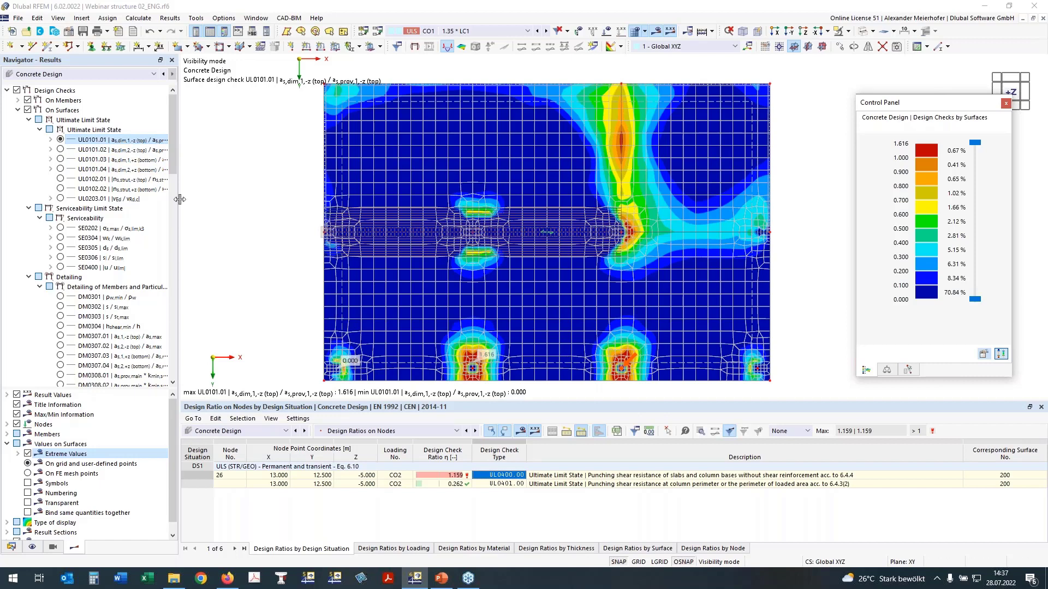
pyautogui.moveTo(179, 199)
pyautogui.mouseDown()
pyautogui.moveTo(212, 199)
pyautogui.moveTo(192, 198)
pyautogui.mouseUp()
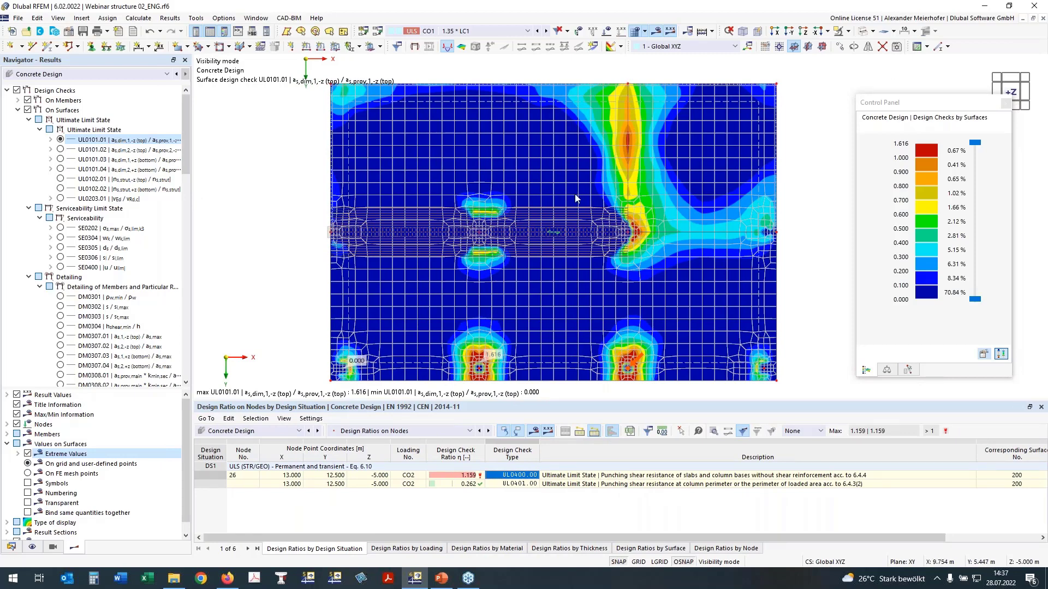
# Compare the top reinforcement checks UL0101.02 and UL0101.01 on the slab, and reduce the results table's height for a larger view.
pyautogui.click(60, 148)
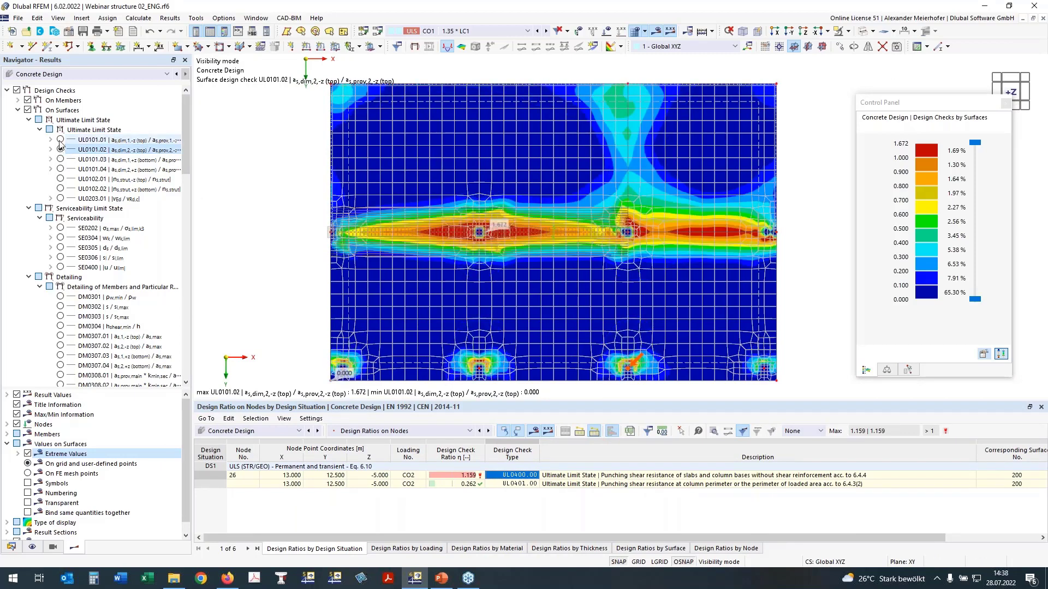
pyautogui.click(60, 139)
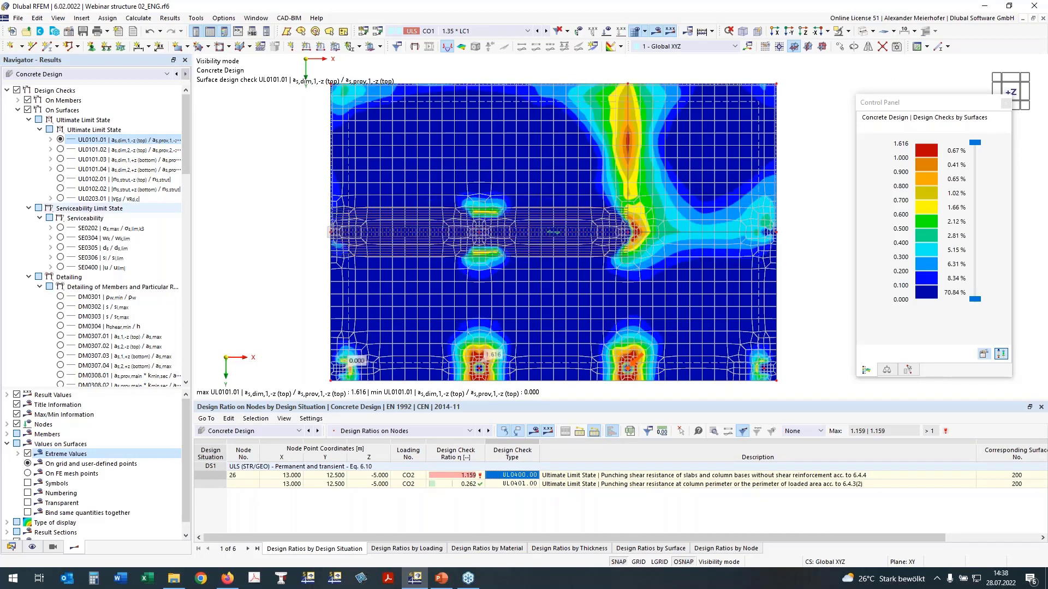
pyautogui.moveTo(517, 328); pyautogui.dragTo(513, 314, button='middle')
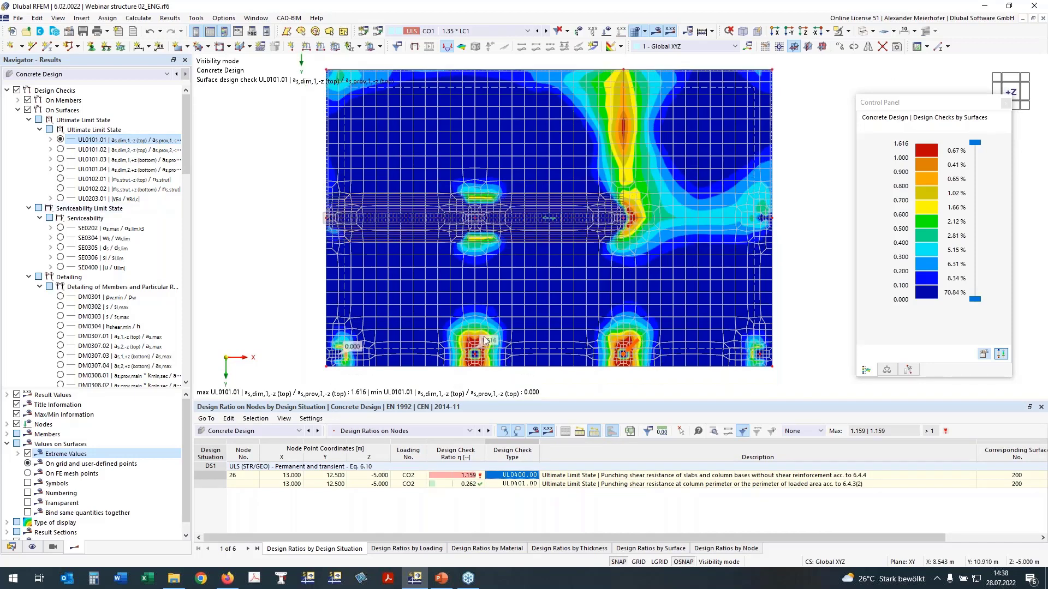
pyautogui.moveTo(906, 407); pyautogui.dragTo(906, 433)
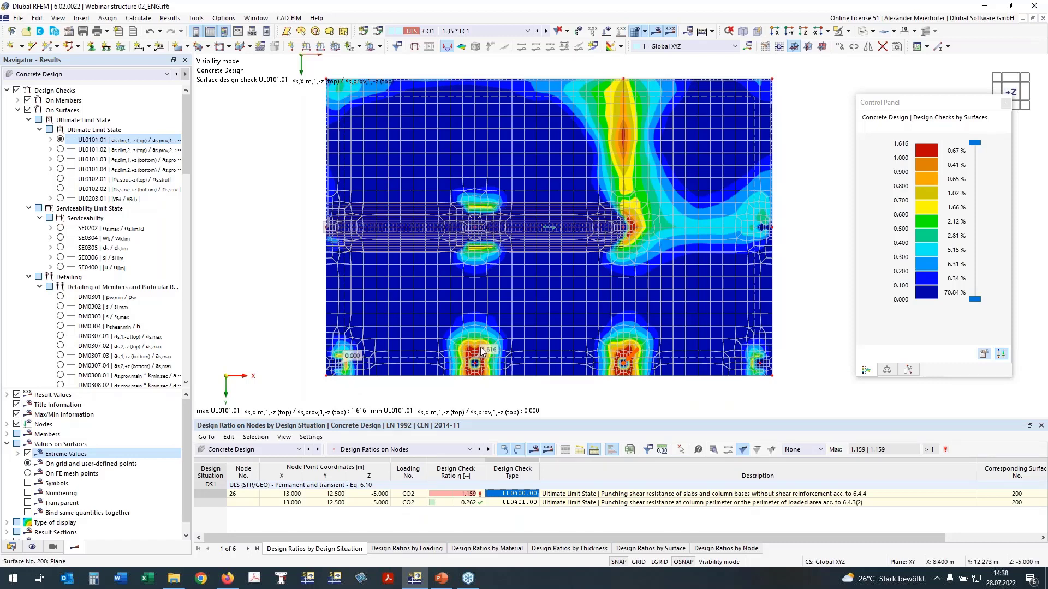
# Examine the bottom reinforcement check UL0101.03 around node 26, and display the direction 2 bottom check UL0101.04.
pyautogui.click(59, 159)
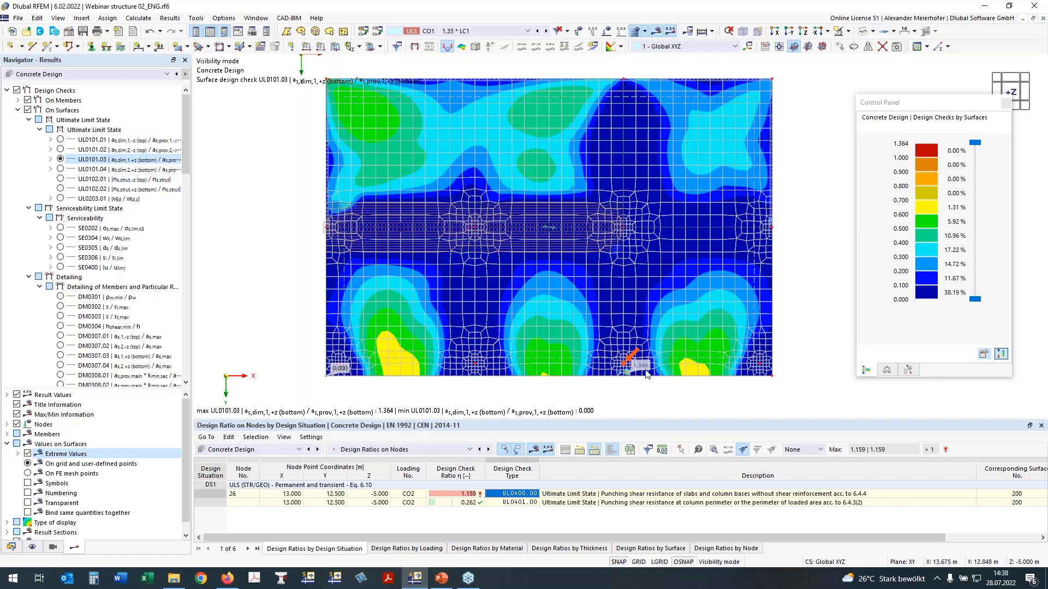
pyautogui.scroll(1, 626, 371)
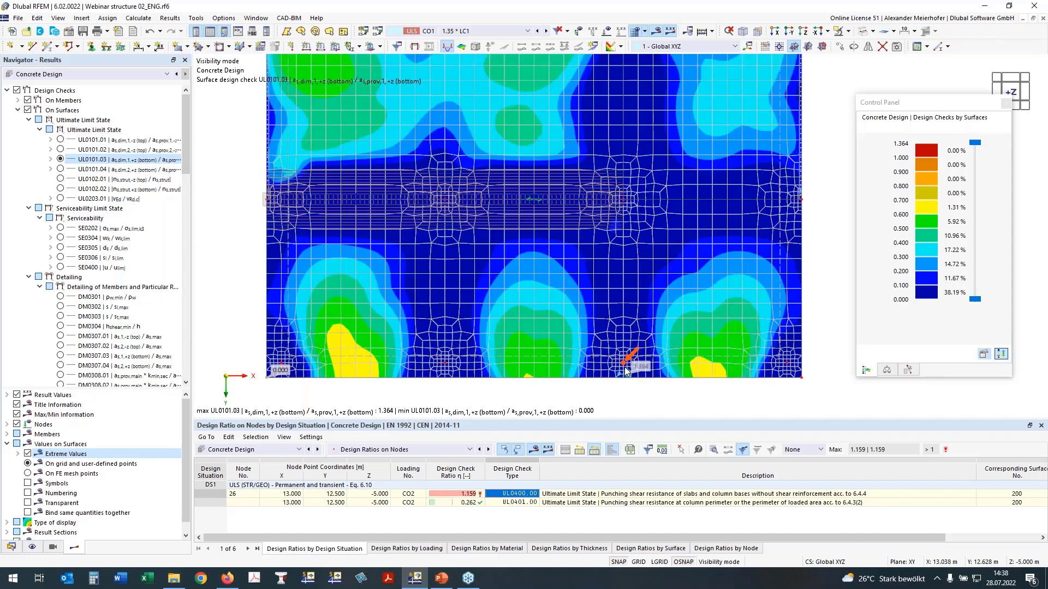
pyautogui.scroll(1, 625, 371)
pyautogui.scroll(-1, 624, 377)
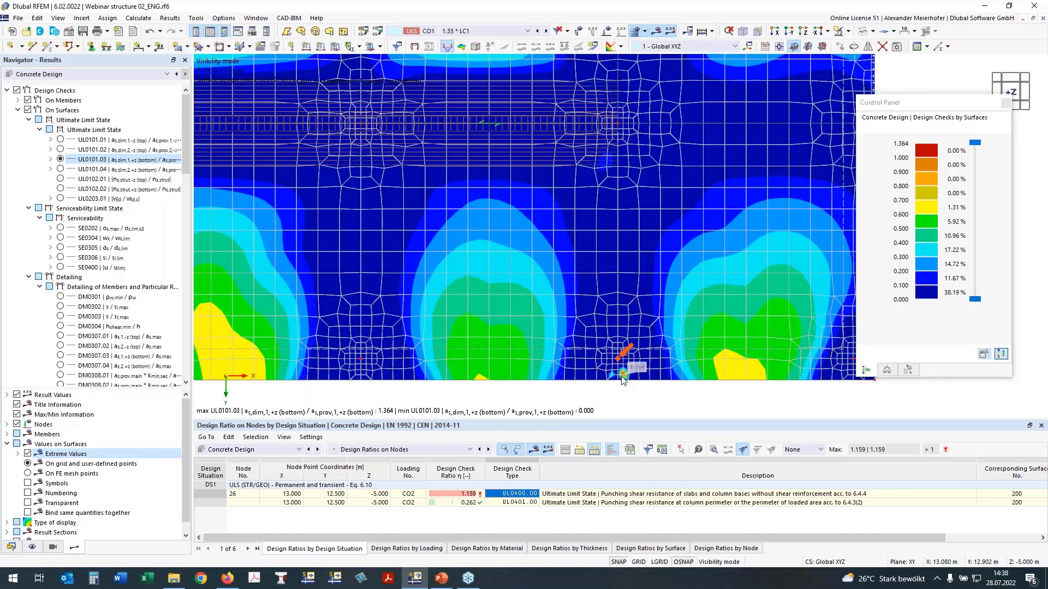
pyautogui.scroll(-2, 624, 376)
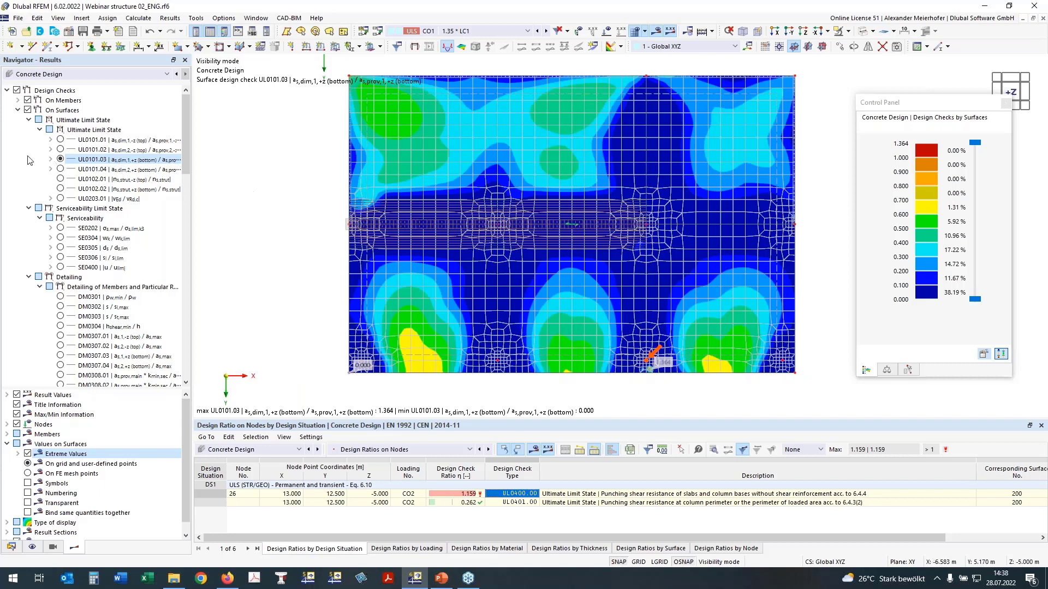
pyautogui.click(60, 169)
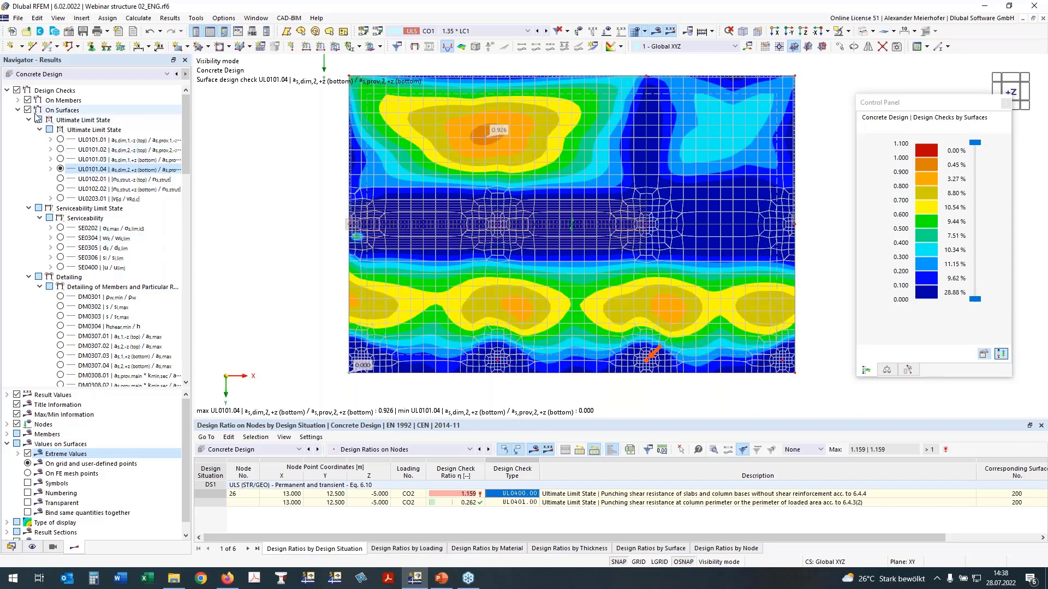
# Hide the surface design checks and examine the UL0400 punching shear ratios at the four edge column nodes.
pyautogui.click(18, 111)
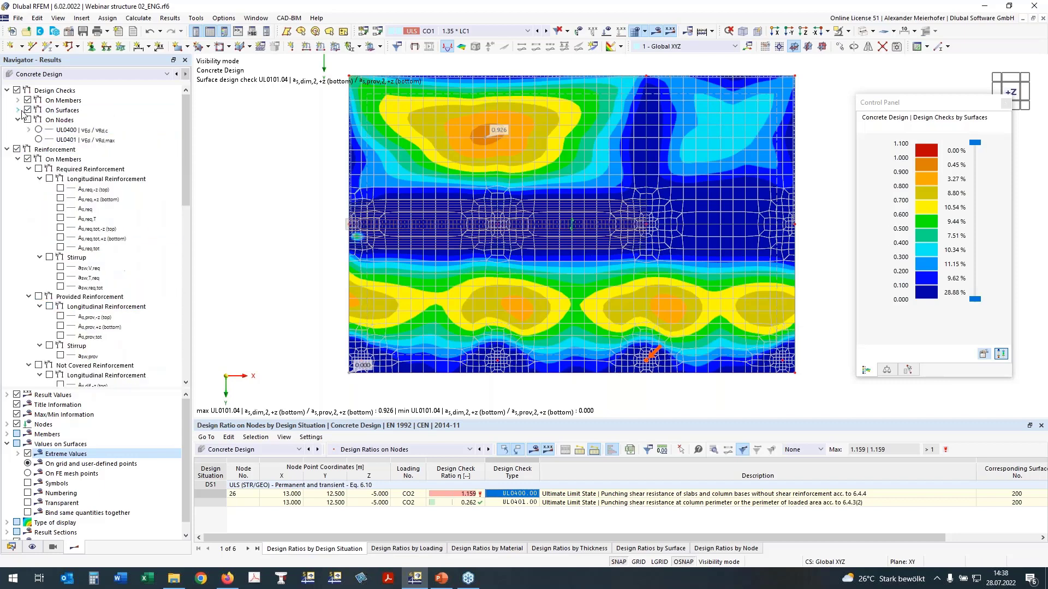
pyautogui.click(28, 111)
pyautogui.click(27, 111)
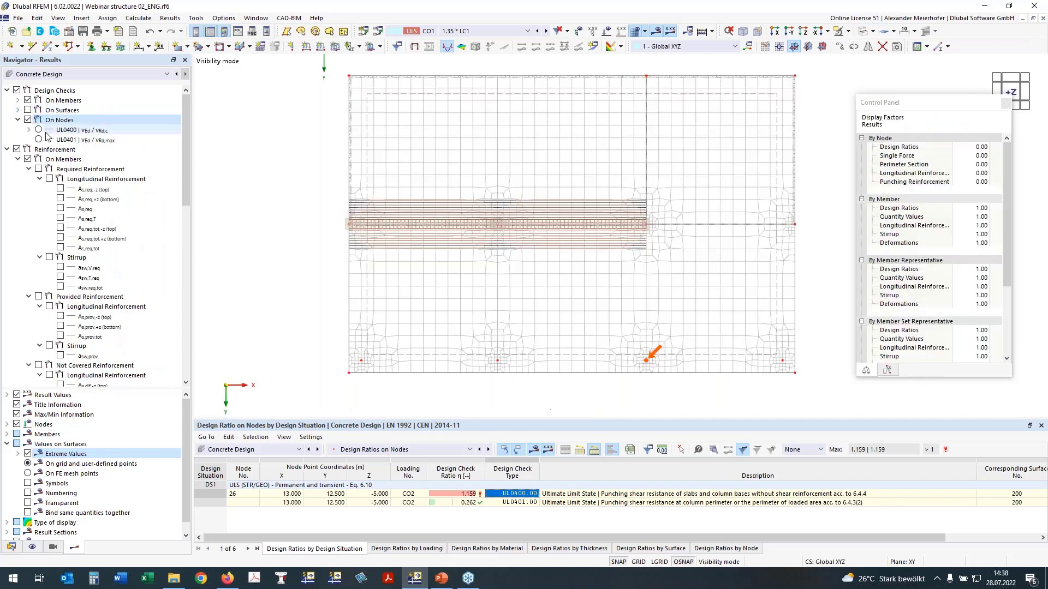
pyautogui.click(38, 130)
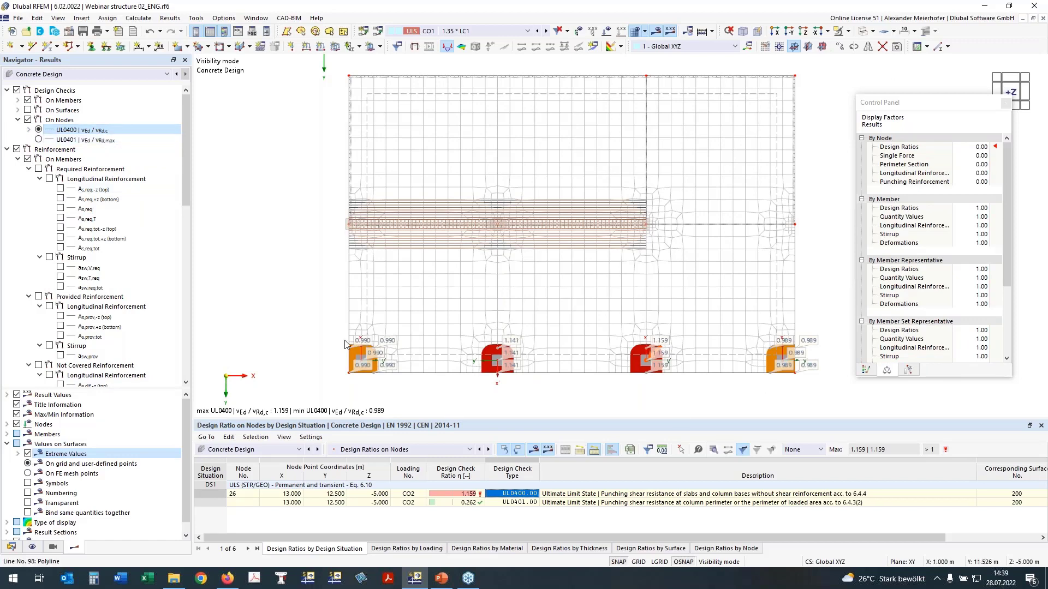
pyautogui.scroll(3, 345, 344)
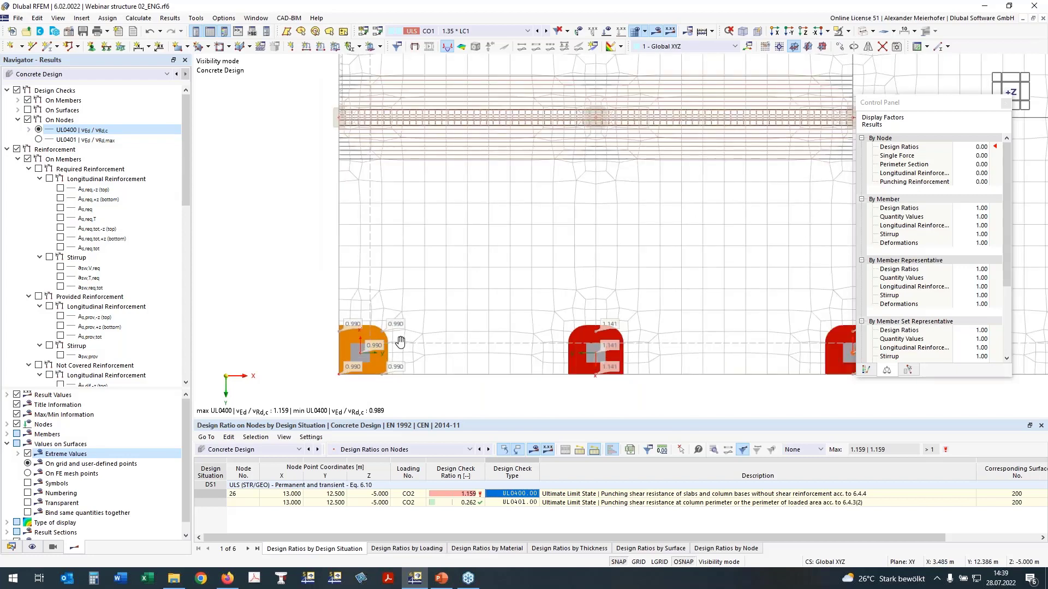
pyautogui.scroll(-3, 542, 335)
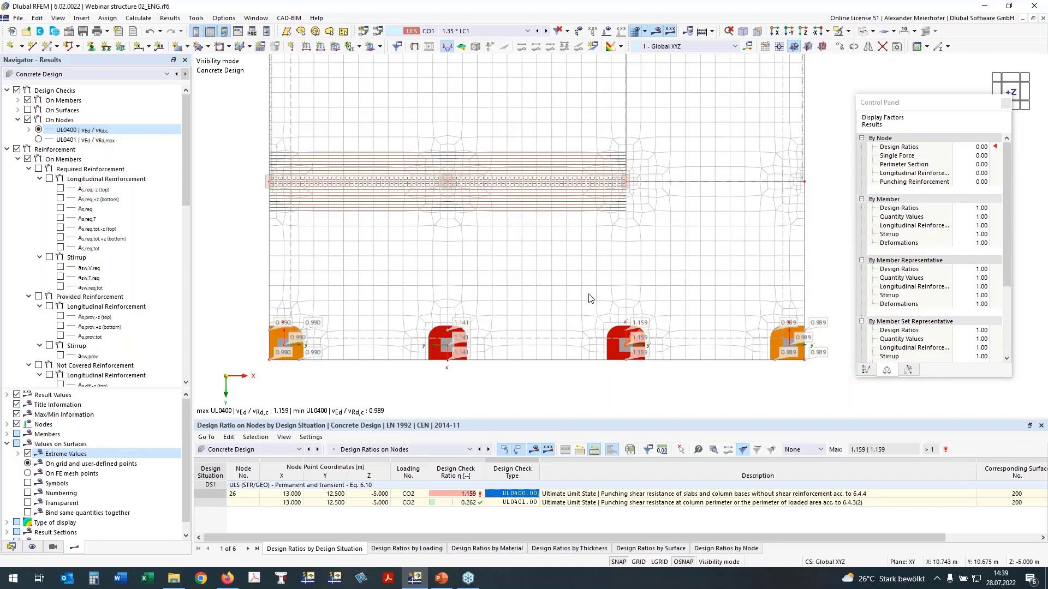
# Hide the nodal design checks and display the required punching reinforcement Asw,req on nodes with its colour scale.
pyautogui.click(29, 121)
pyautogui.click(28, 121)
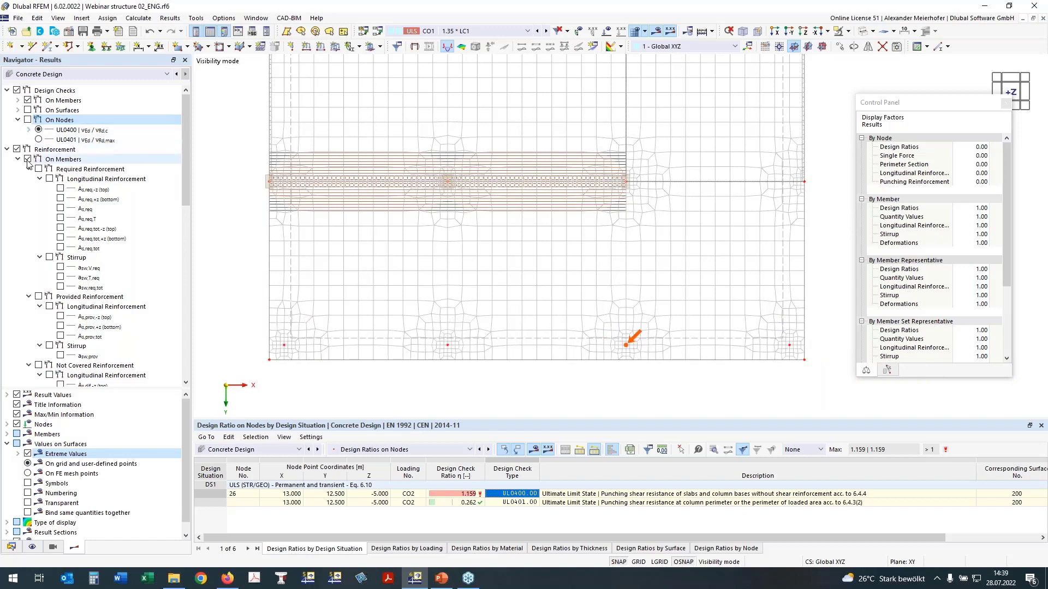
pyautogui.click(15, 150)
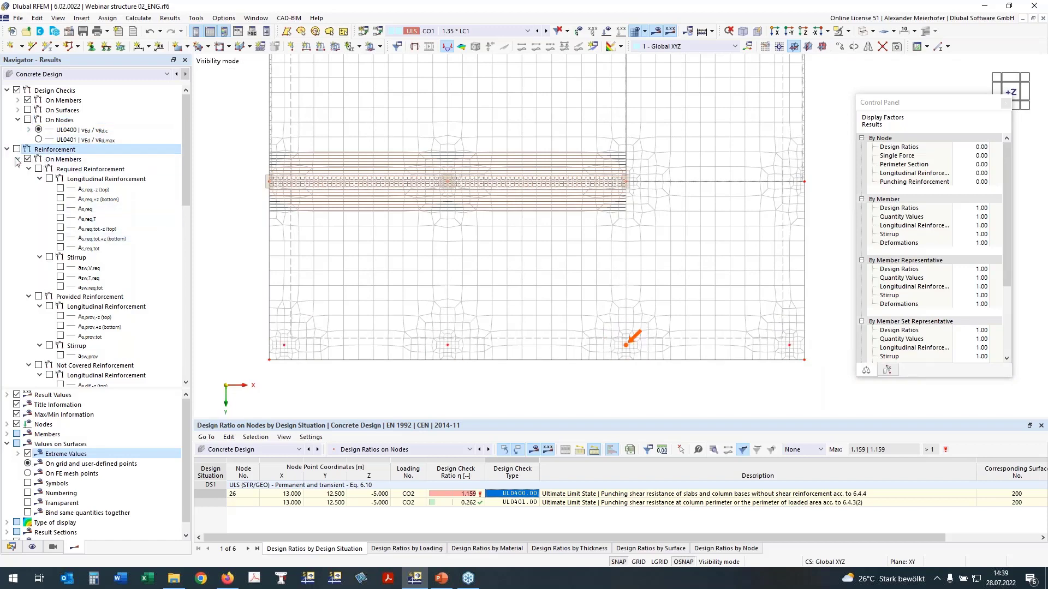
pyautogui.click(17, 160)
pyautogui.click(18, 169)
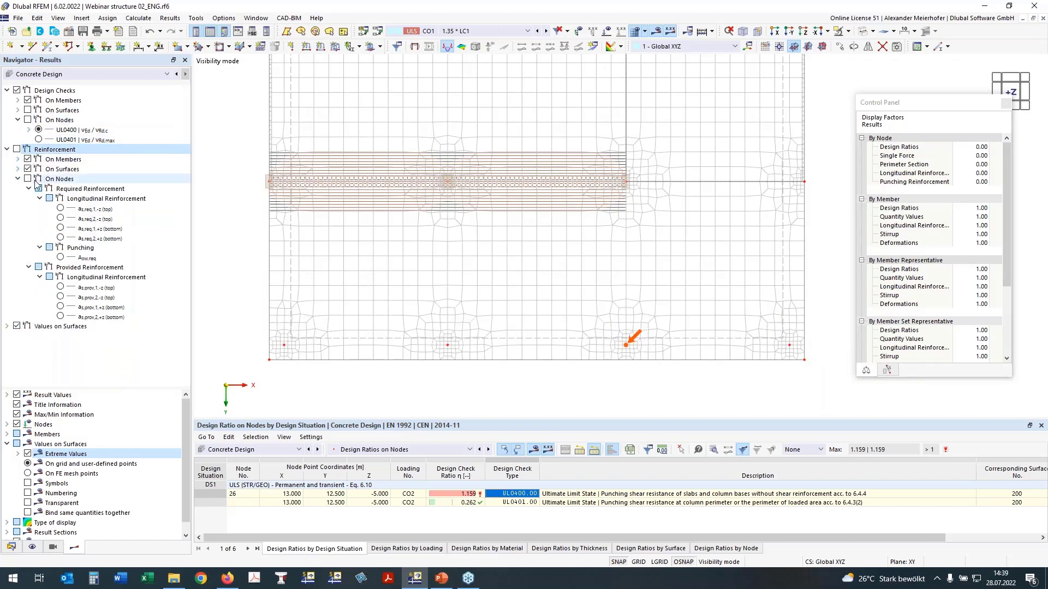
pyautogui.click(28, 179)
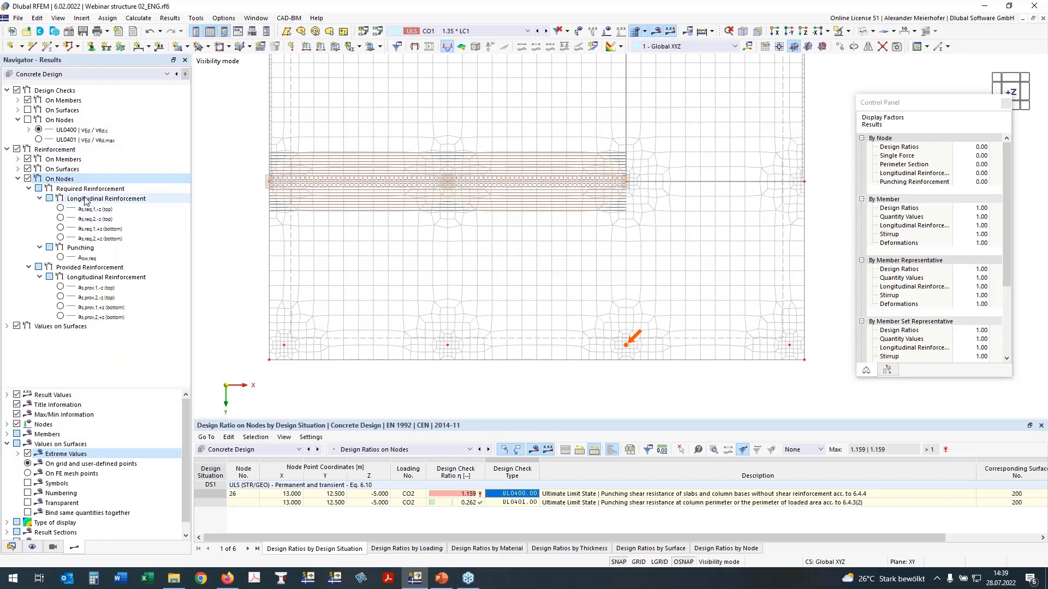
pyautogui.click(60, 258)
pyautogui.click(60, 257)
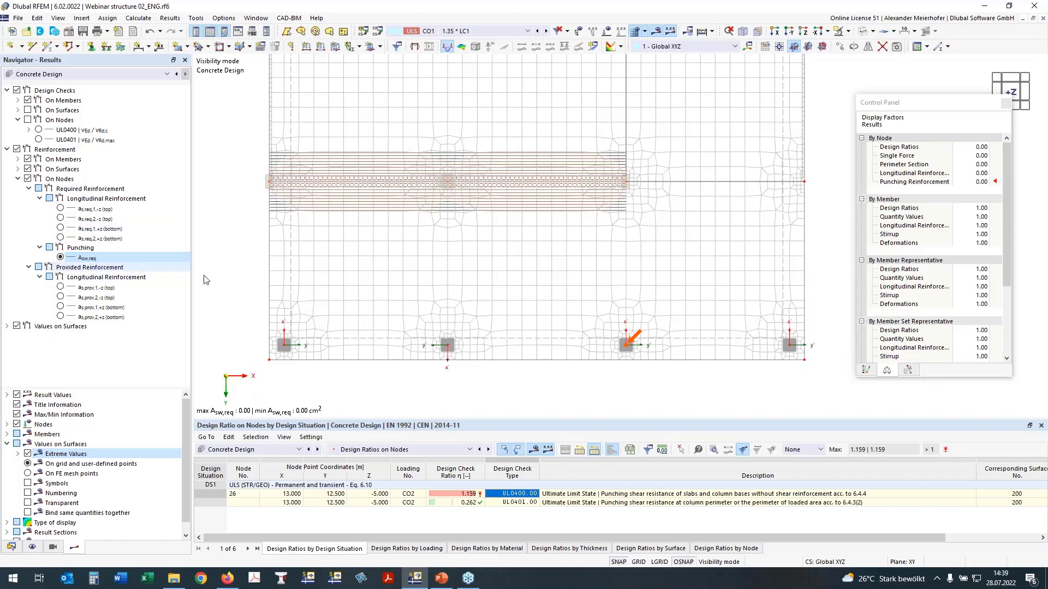
pyautogui.click(864, 370)
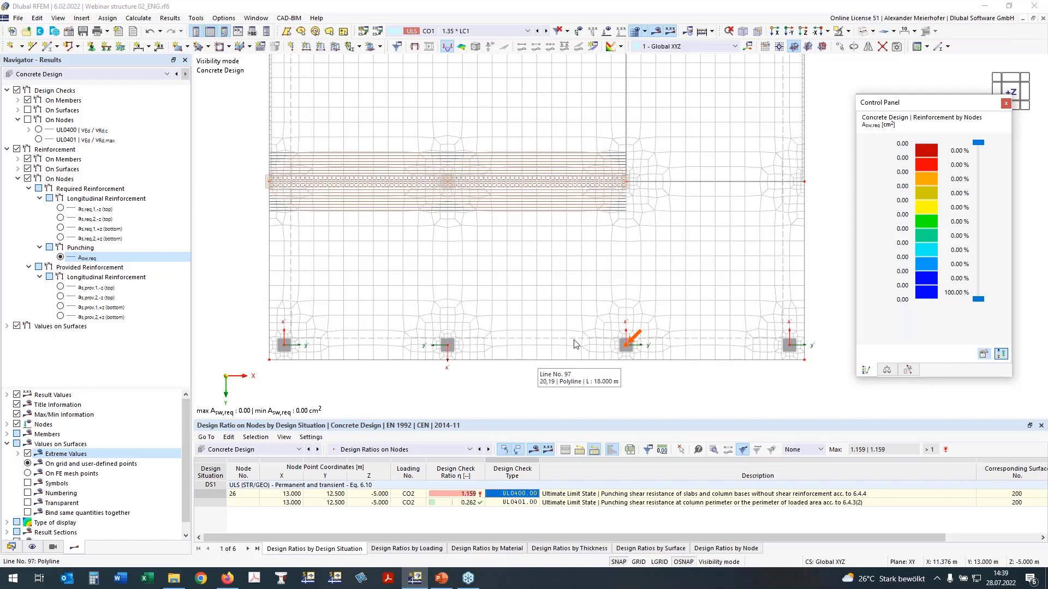
# Display the required top longitudinal reinforcement as,req,1,-z at the nodes.
pyautogui.click(60, 208)
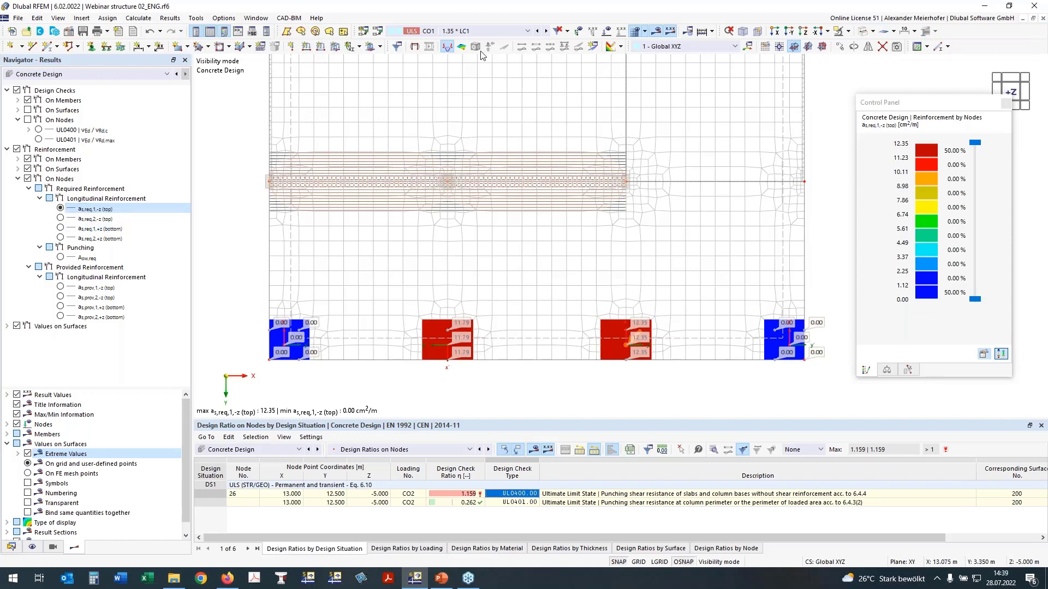
pyautogui.moveTo(447, 239); pyautogui.dragTo(447, 273, button='middle')
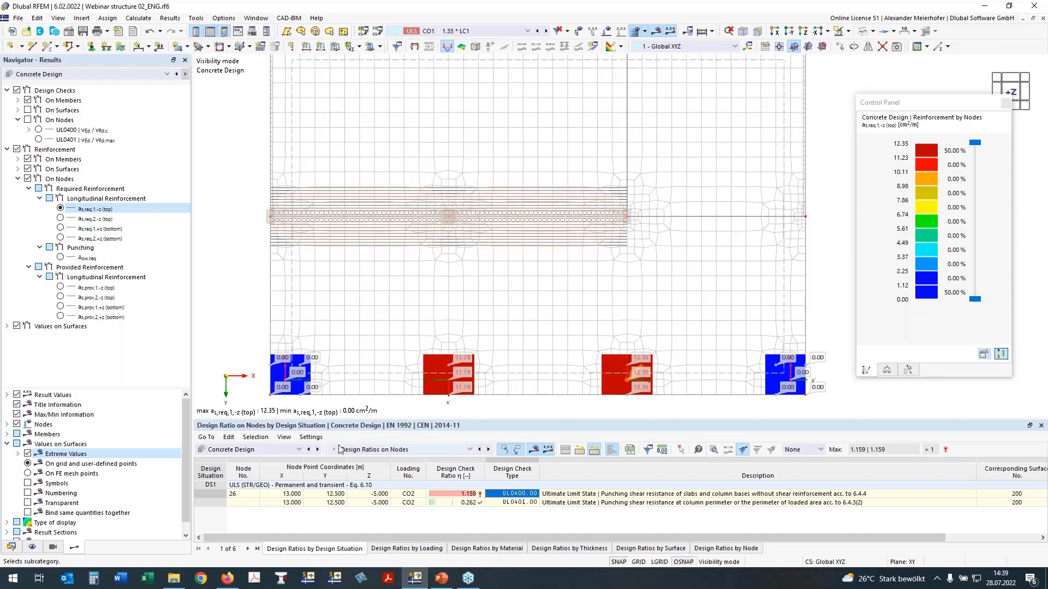
# In the Concrete Design global settings, turn off deleting add-on results when input data changes.
pyautogui.click(369, 449)
pyautogui.click(369, 459)
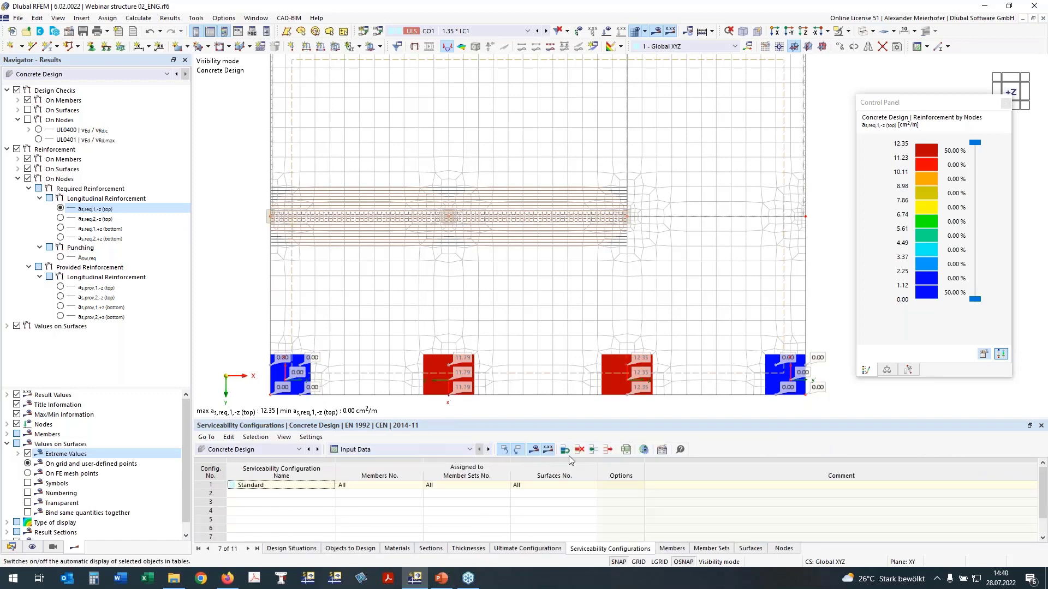
pyautogui.click(644, 449)
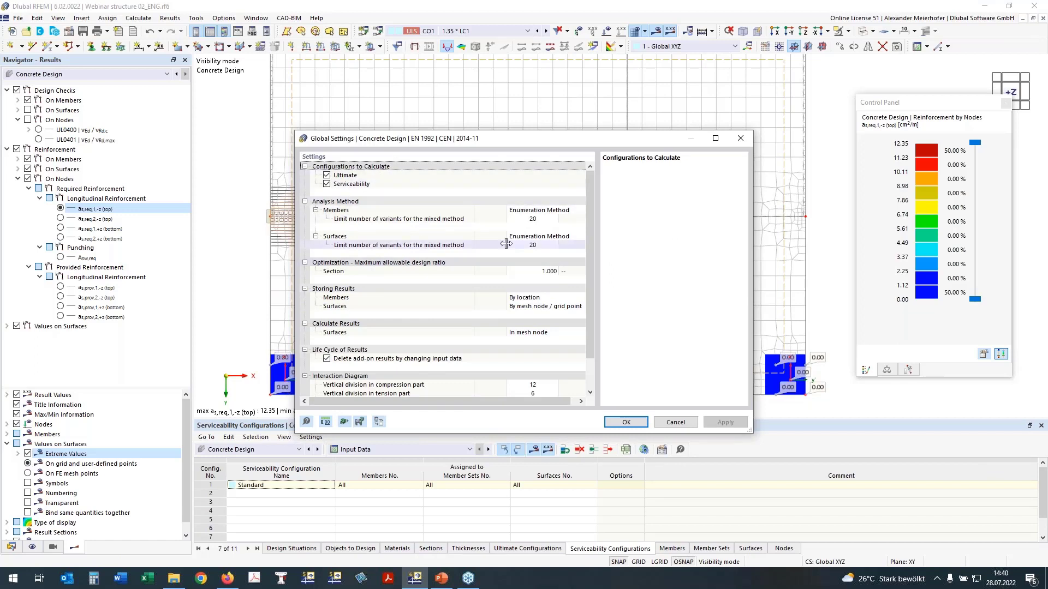
pyautogui.click(327, 359)
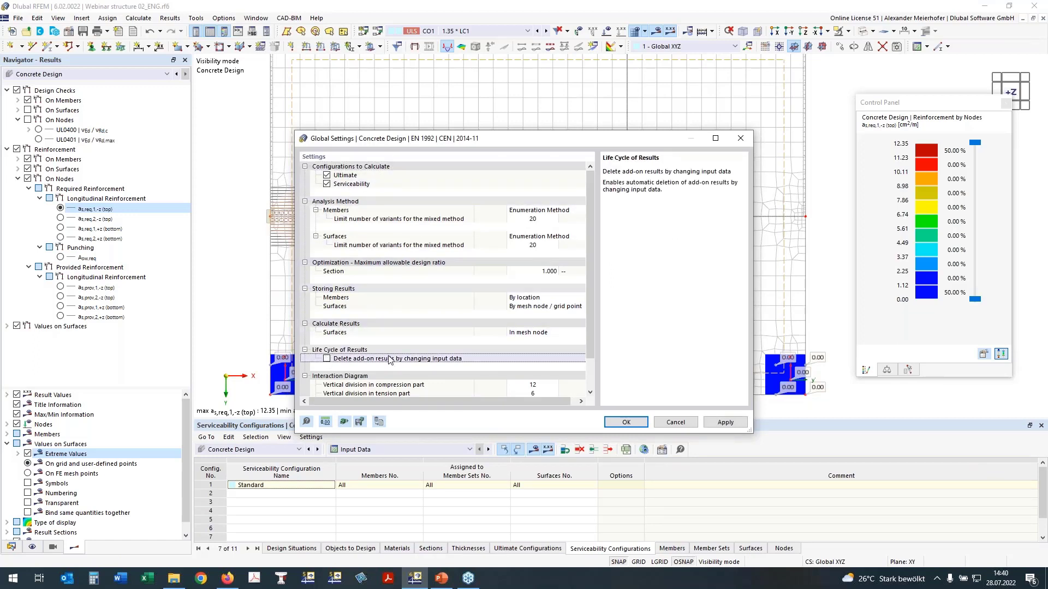
pyautogui.click(626, 426)
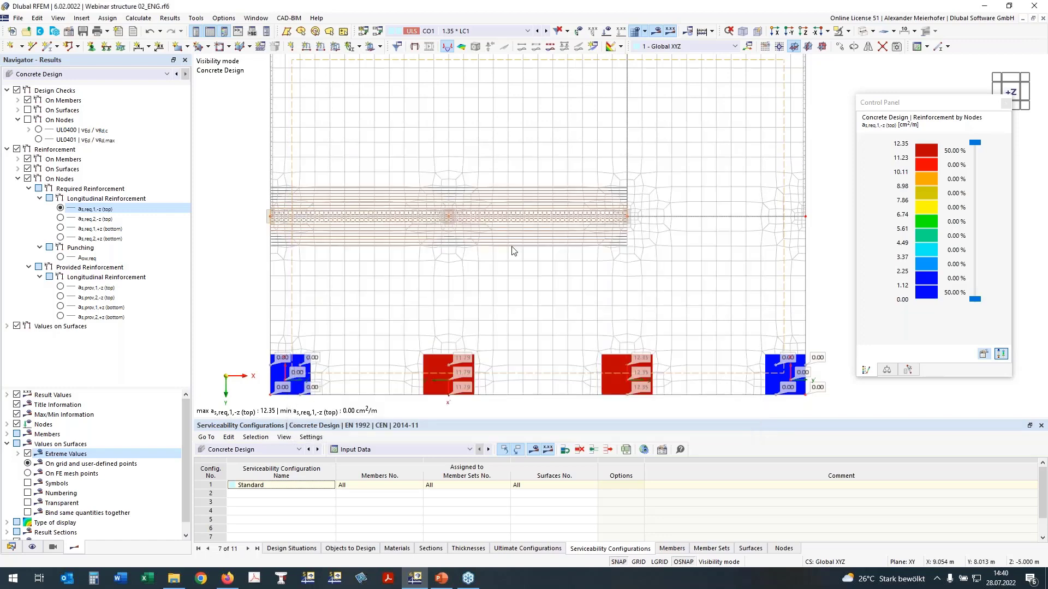
# Hide the FE mesh in the slab plan view.
pyautogui.scroll(-1, 514, 244)
pyautogui.moveTo(542, 272); pyautogui.dragTo(523, 257, button='middle')
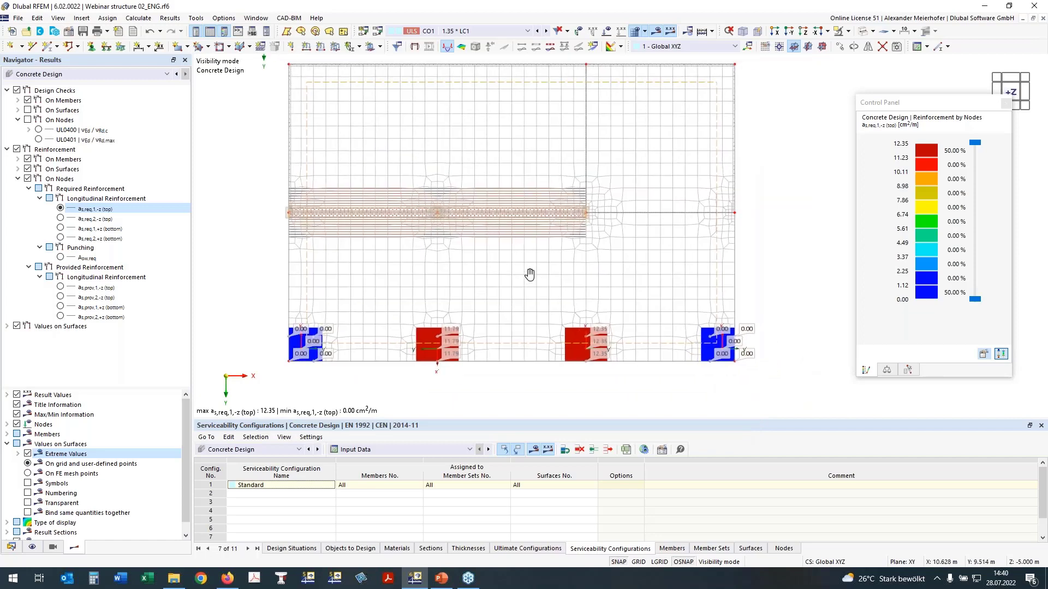
pyautogui.click(636, 32)
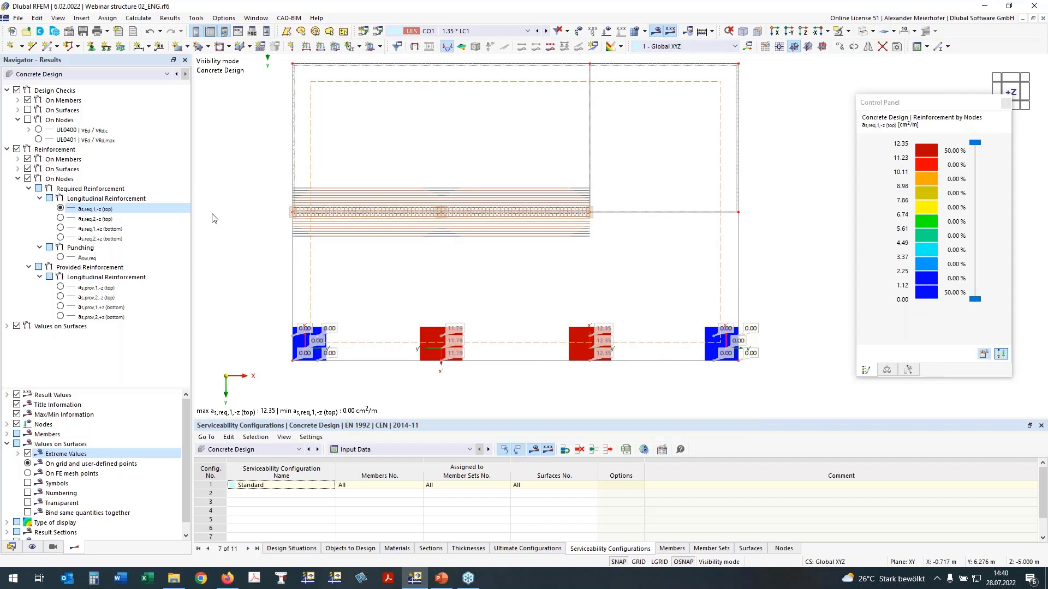
pyautogui.moveTo(243, 279); pyautogui.dragTo(239, 289, button='middle')
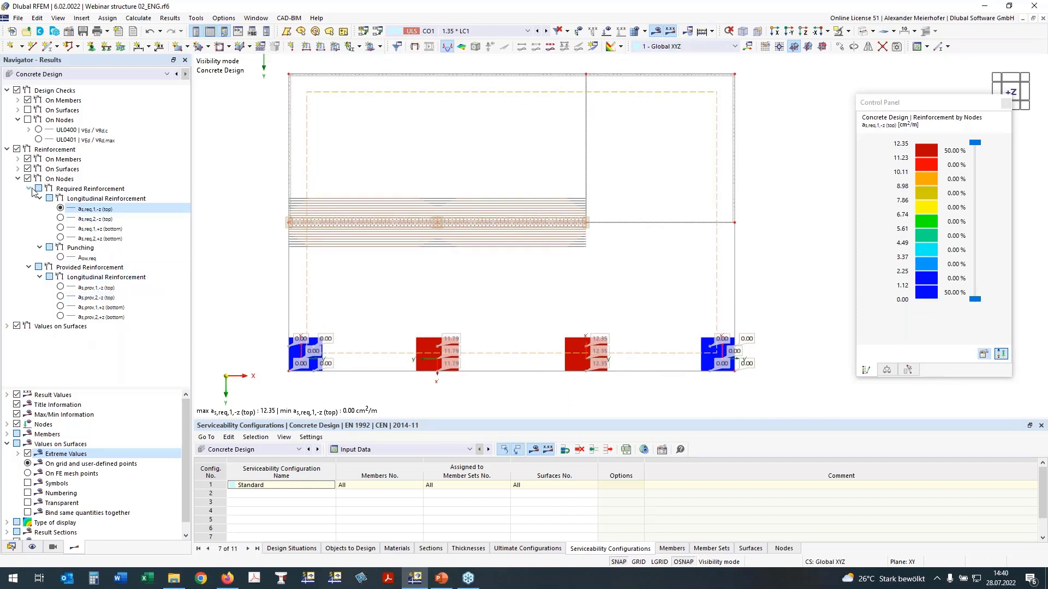
# Create a new surface reinforcement with location type Free Rectangular and assign it to surface 200.
pyautogui.click(11, 547)
pyautogui.scroll(-10, 63, 414)
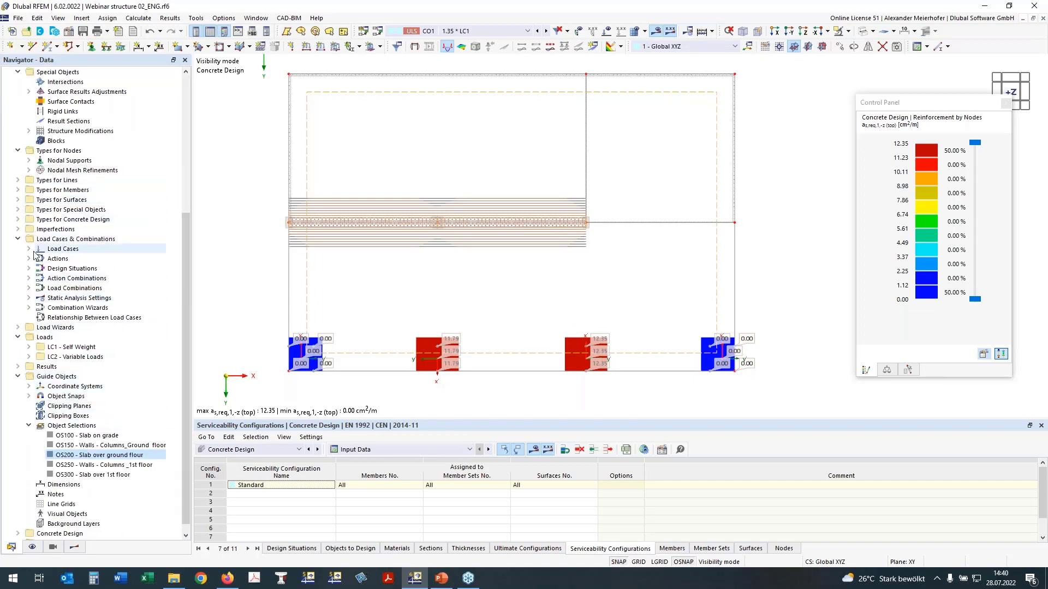
pyautogui.click(18, 239)
pyautogui.scroll(3, 36, 279)
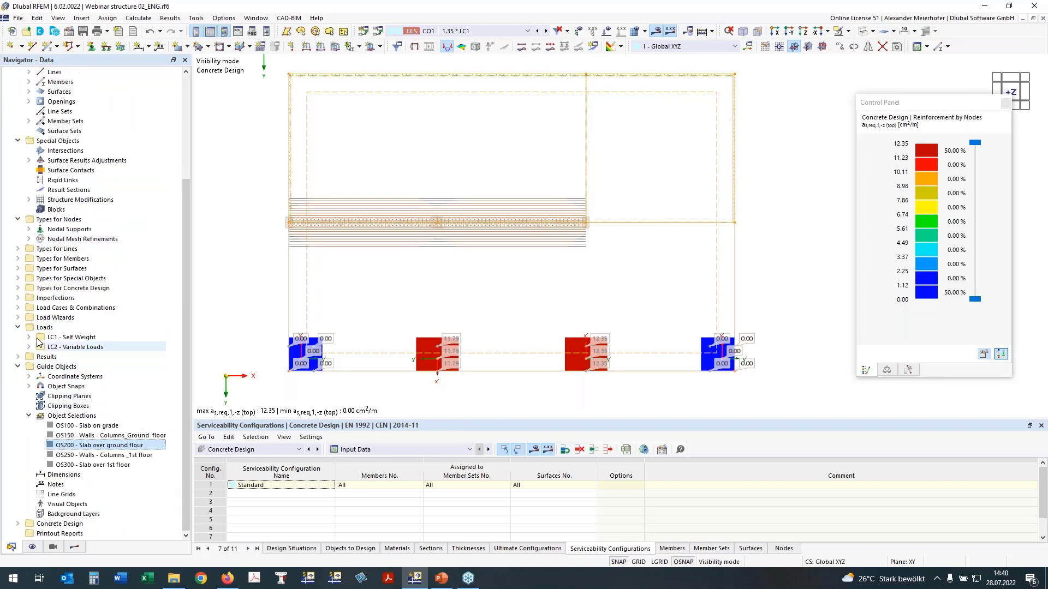
pyautogui.click(18, 288)
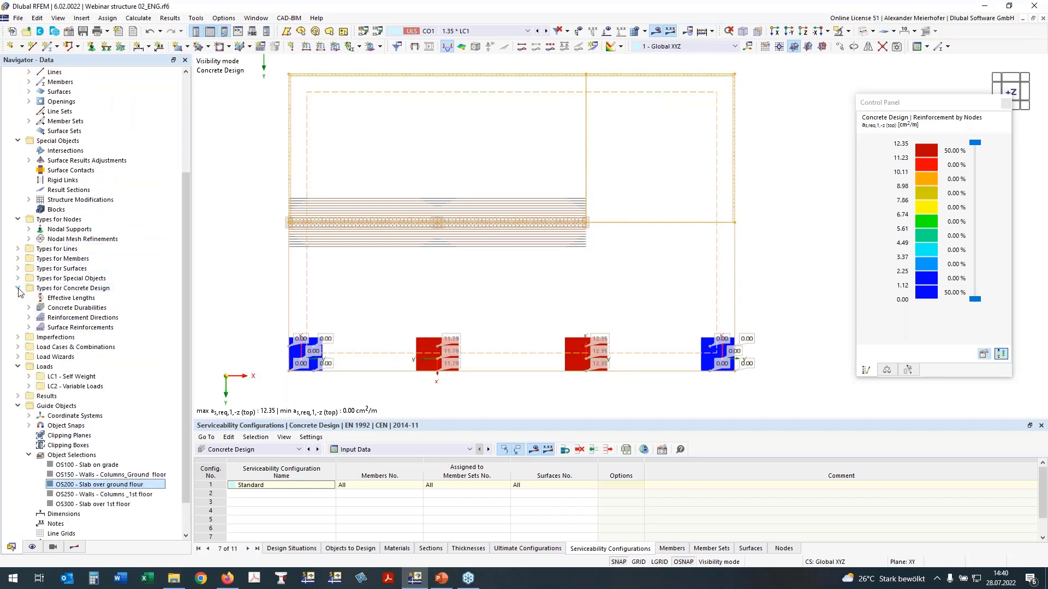
pyautogui.click(29, 328)
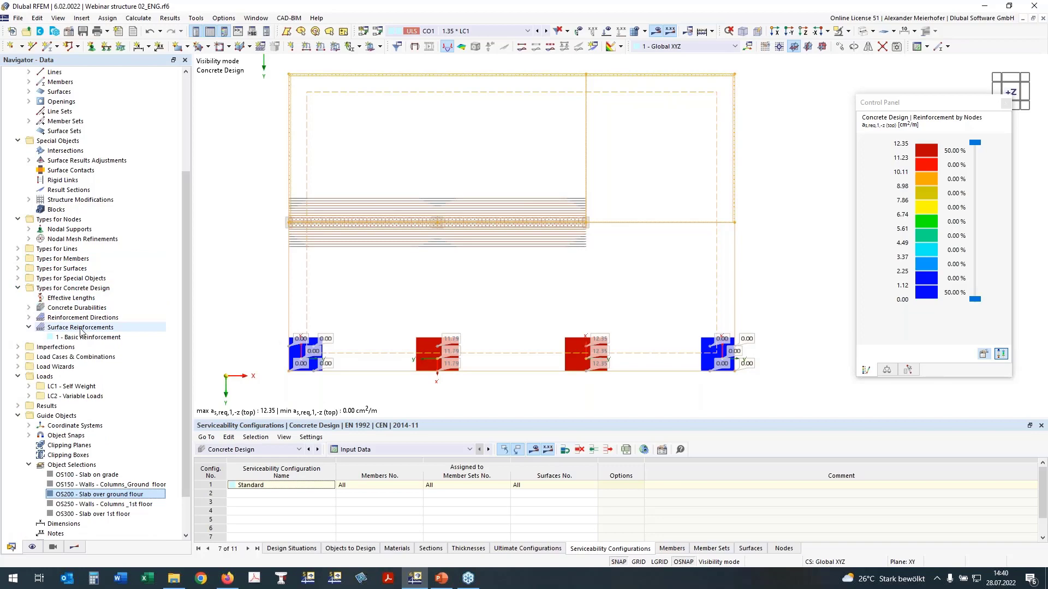
pyautogui.rightClick(80, 330)
pyautogui.click(90, 335)
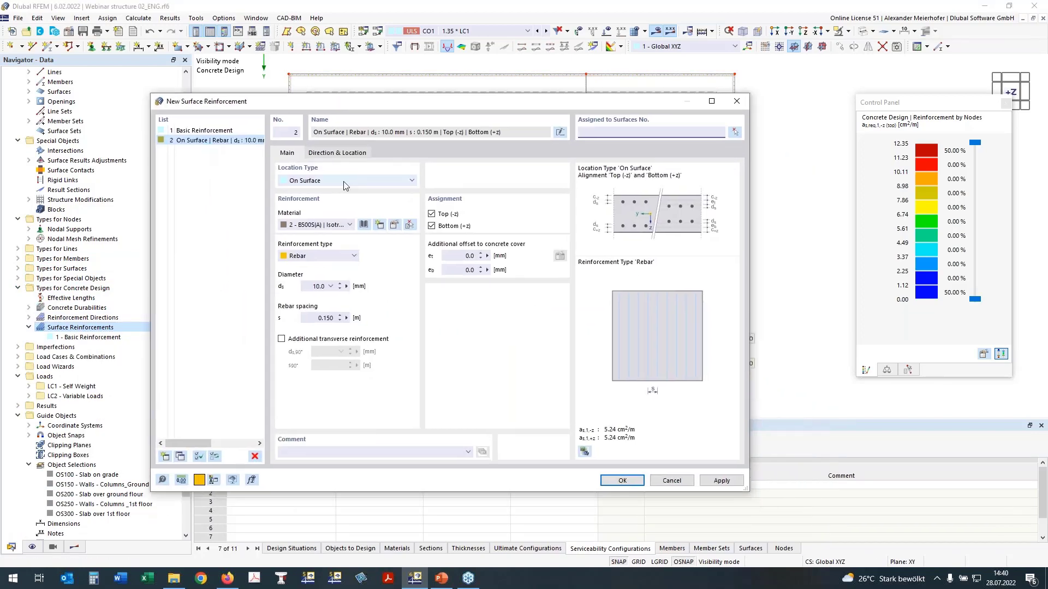
pyautogui.click(345, 186)
pyautogui.click(328, 192)
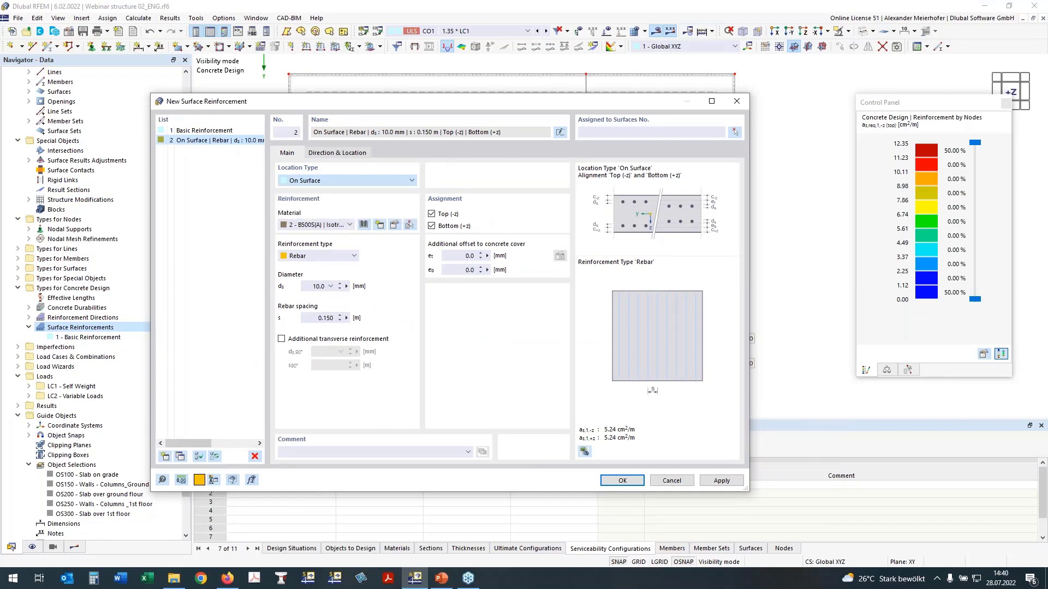
pyautogui.click(619, 131)
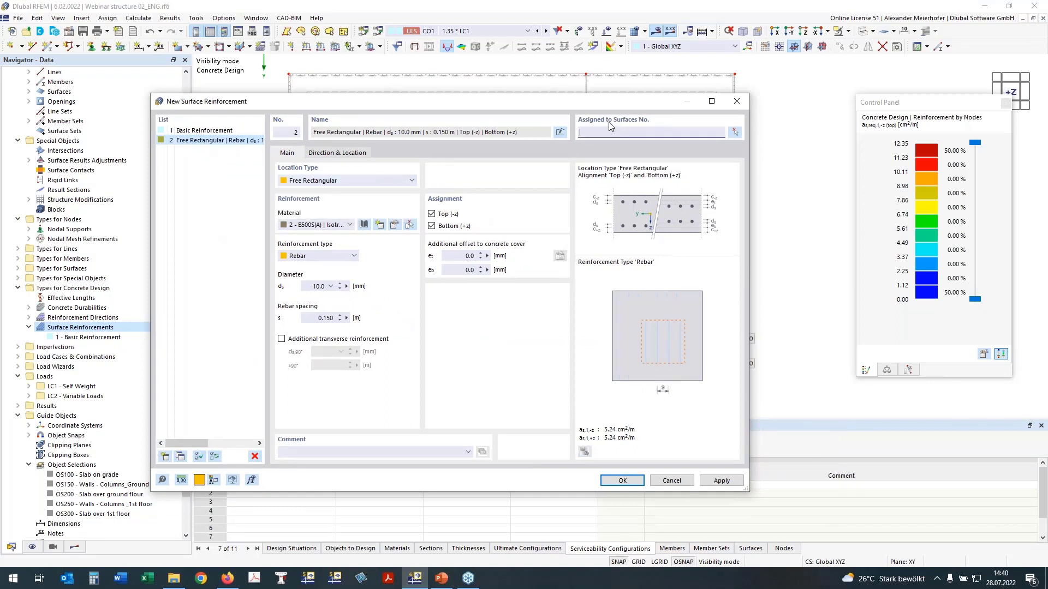
pyautogui.write('200')
# Add transverse reinforcement, set both rebar spacings to 0.100 m, and assign the reinforcement to the top (-z) side only.
pyautogui.click(282, 339)
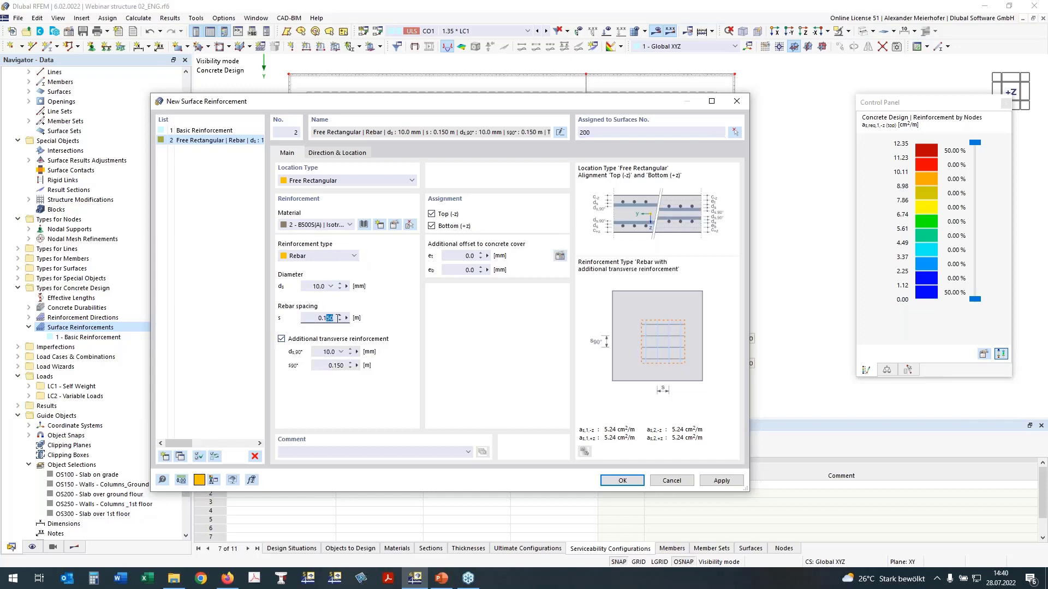
pyautogui.write('0')
pyautogui.moveTo(337, 369); pyautogui.dragTo(345, 367)
pyautogui.write('0')
pyautogui.click(321, 318)
pyautogui.click(432, 226)
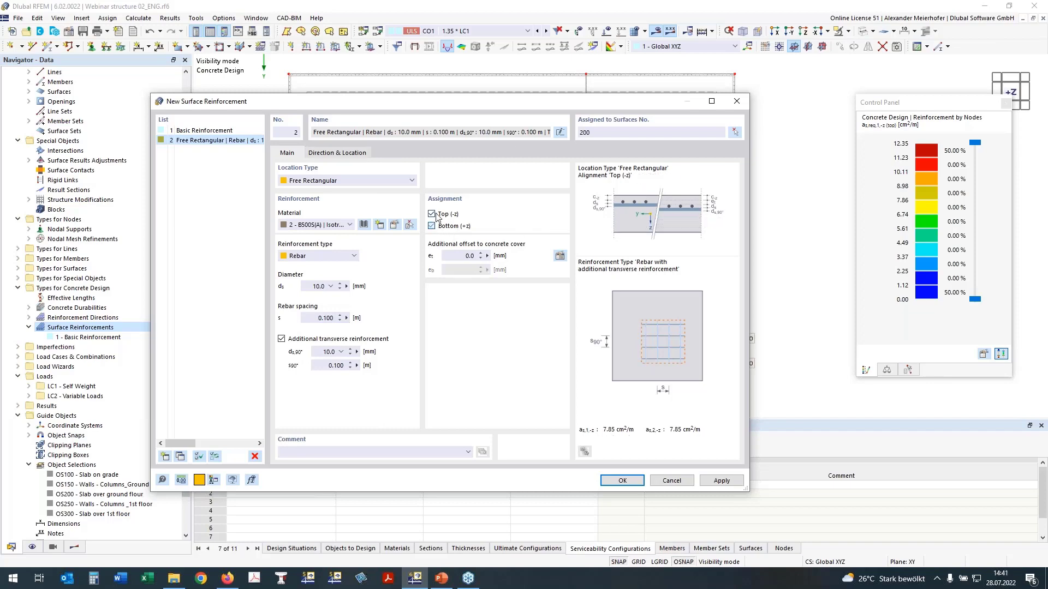
# Show the grid and pick the reinforcement rectangle around the second column, from corner (5.750, 11.250) to (8.250, 13.000) m.
pyautogui.click(347, 155)
pyautogui.click(559, 233)
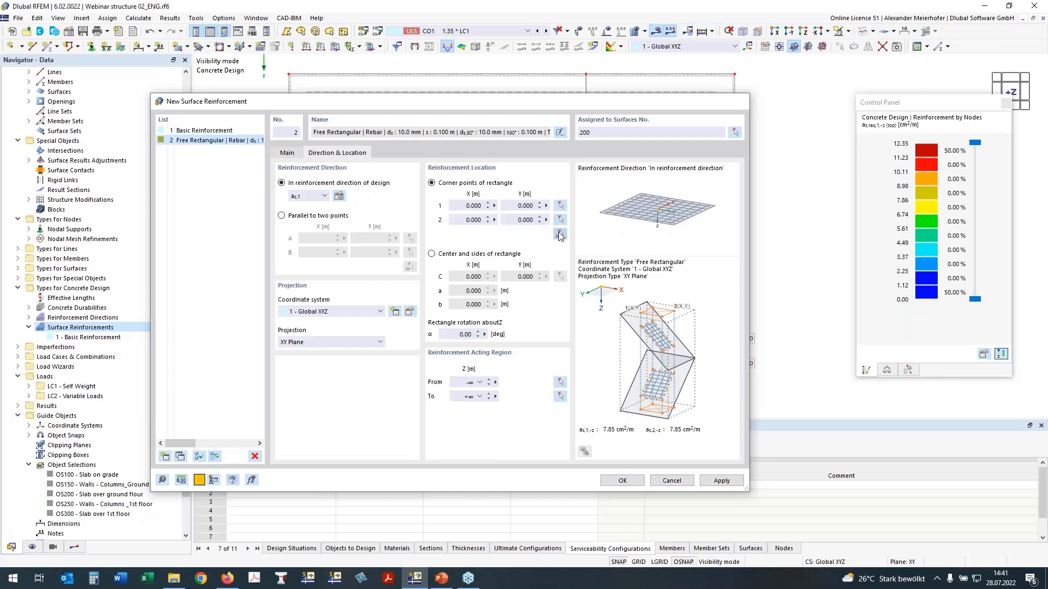
pyautogui.click(639, 562)
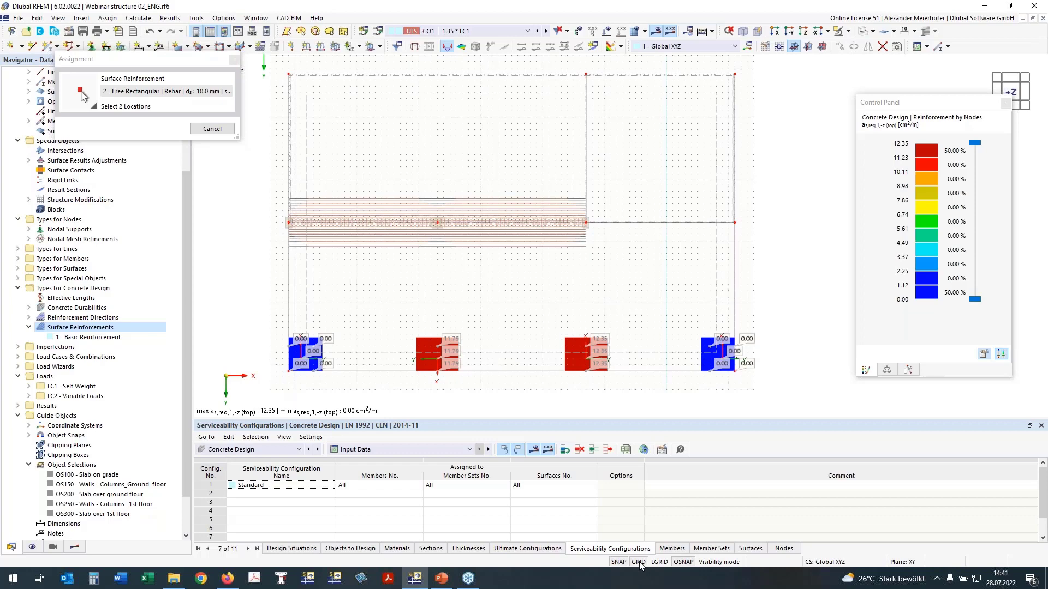
pyautogui.click(406, 327)
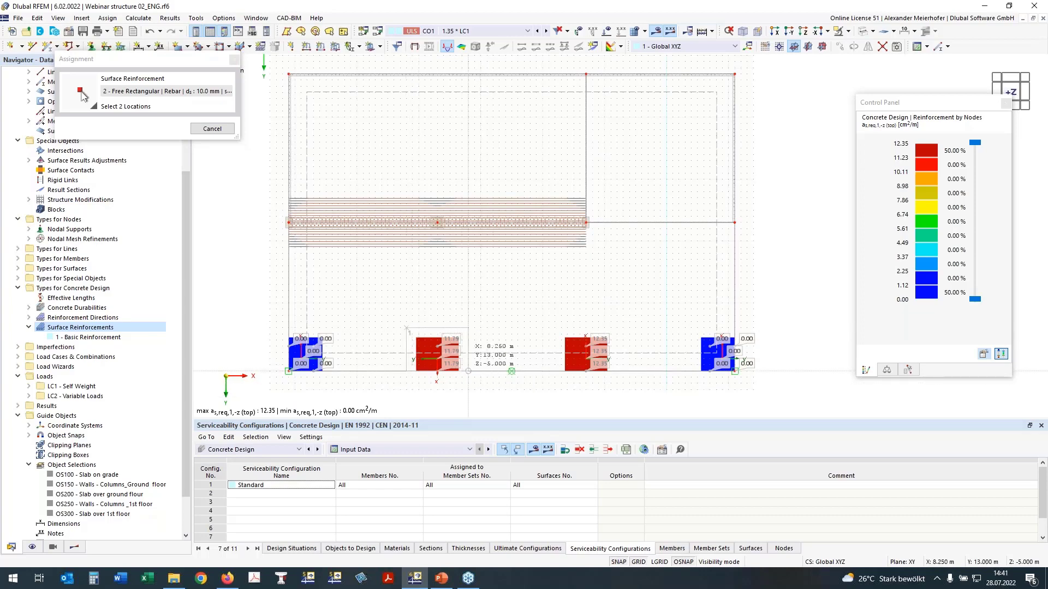
pyautogui.click(468, 371)
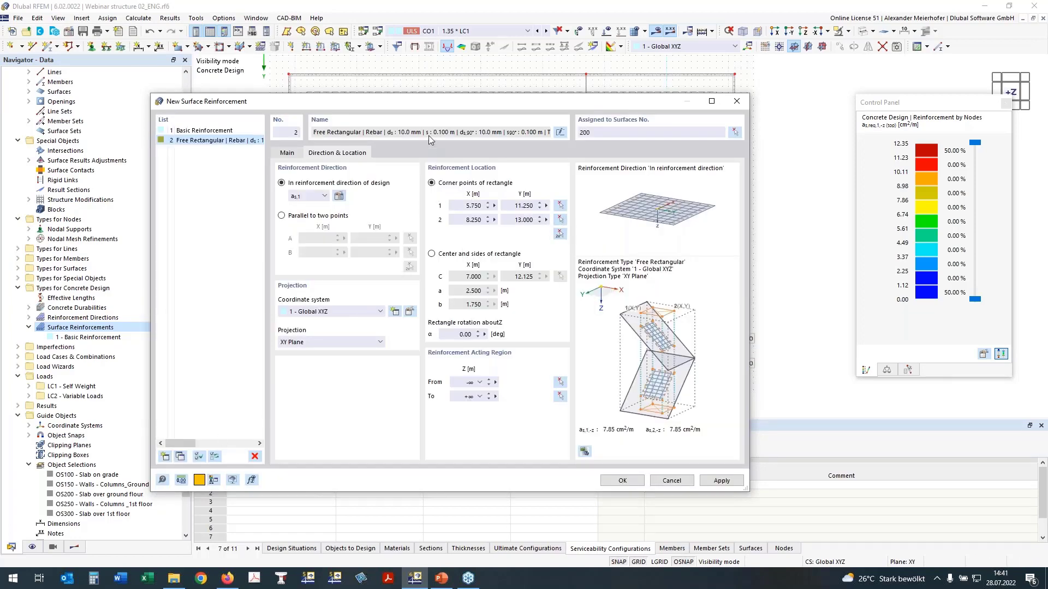
# Copy the reinforcement and place the copy's rectangle around the third column, from corner (11.750, 11.250) to (14.250, 13.000) m.
pyautogui.click(180, 457)
pyautogui.click(559, 237)
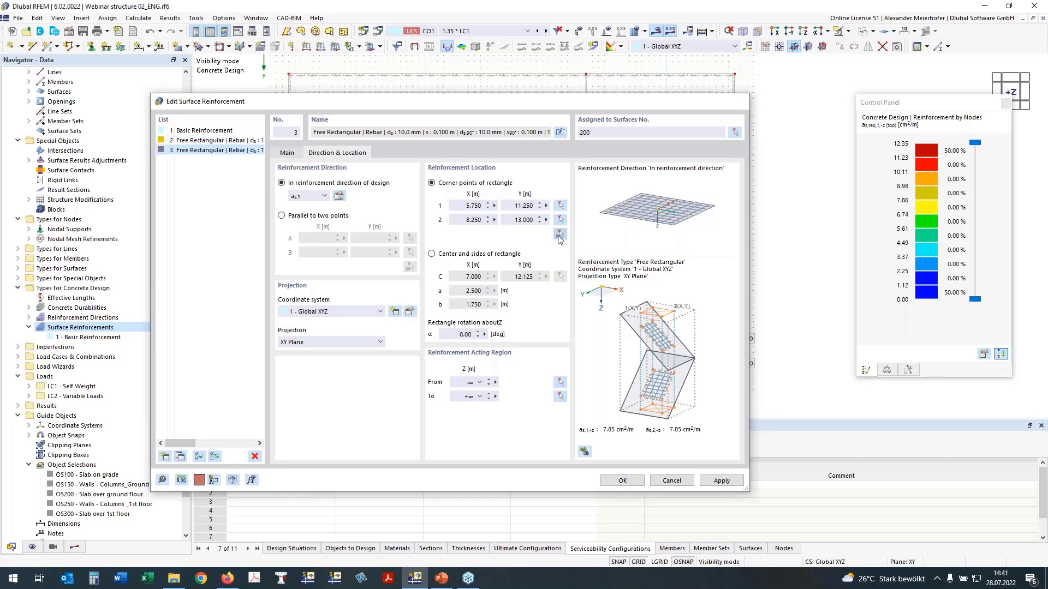
pyautogui.click(559, 237)
pyautogui.click(561, 327)
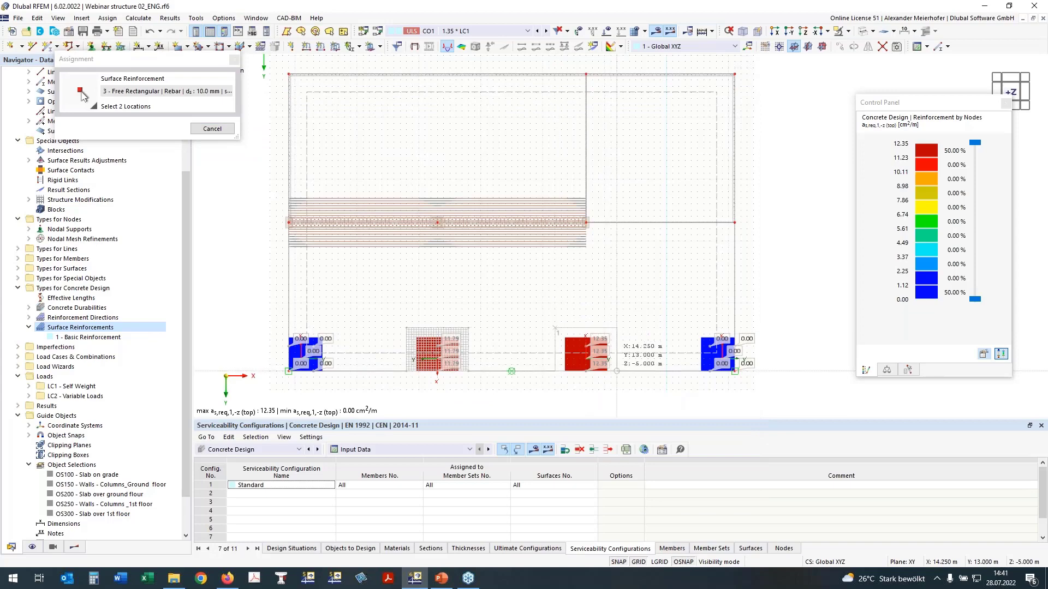
pyautogui.click(616, 371)
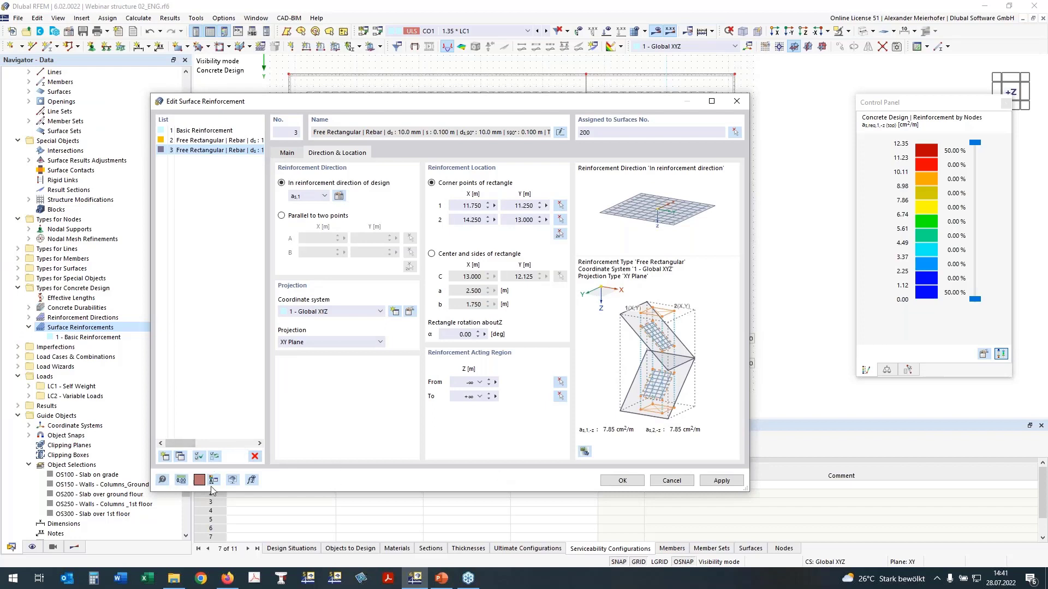
# Copy the third column's reinforcement, check its main settings, and start picking new rectangle corners in the model.
pyautogui.click(180, 456)
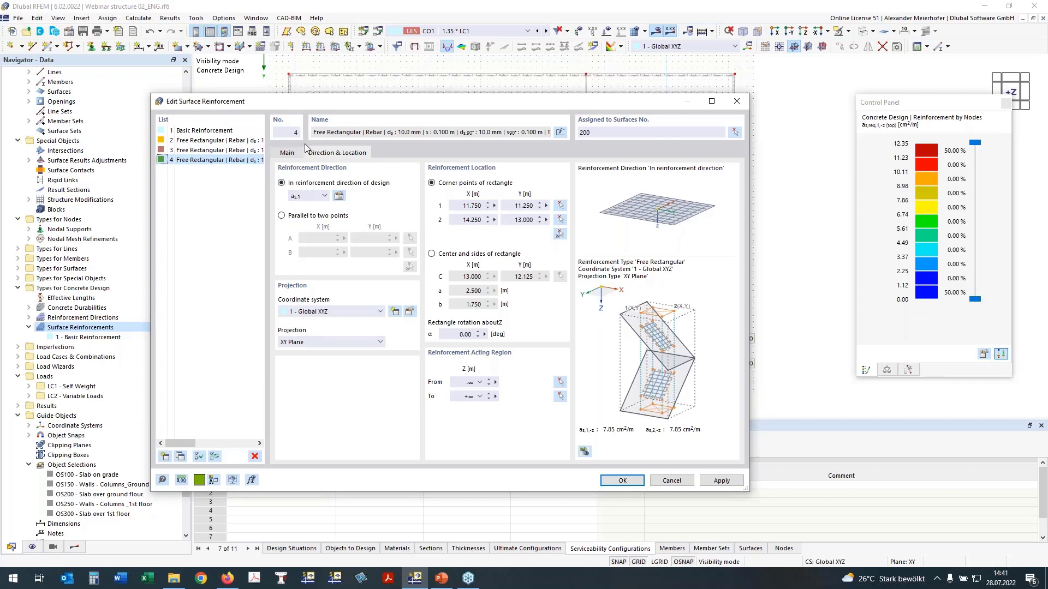
pyautogui.click(287, 153)
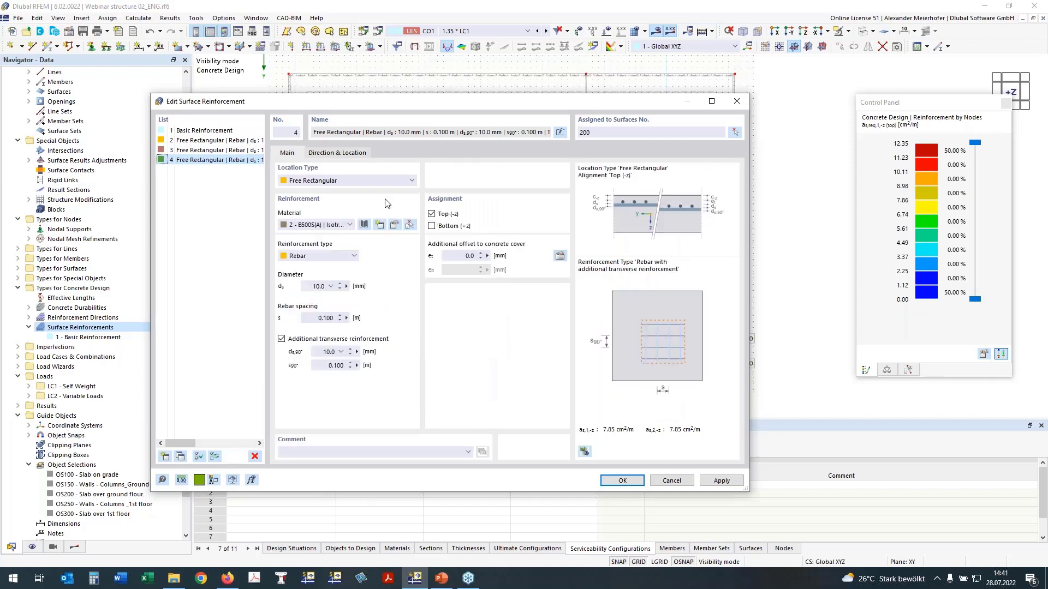
pyautogui.click(357, 154)
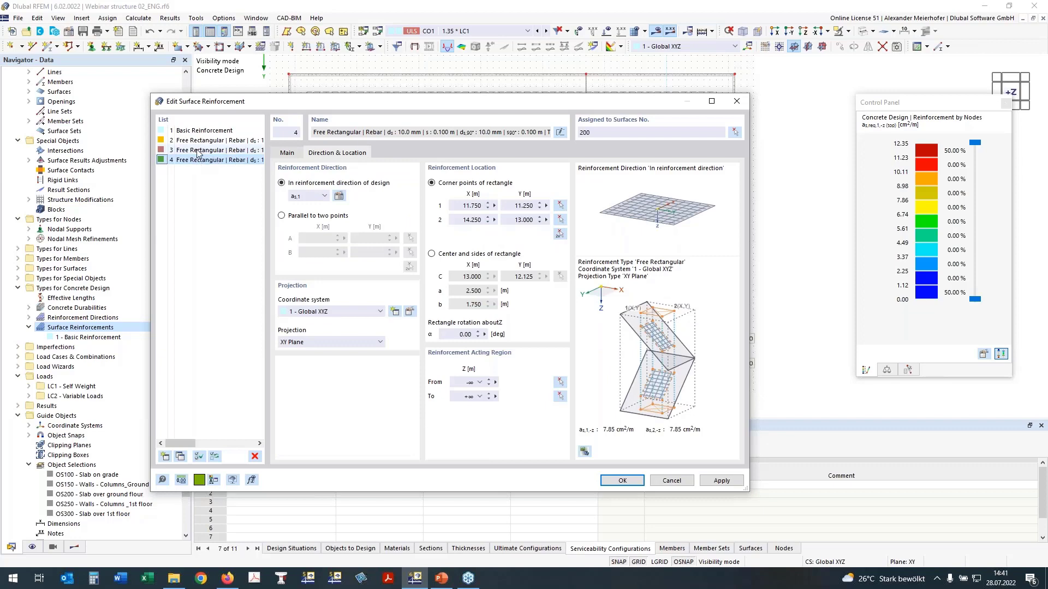
pyautogui.click(560, 235)
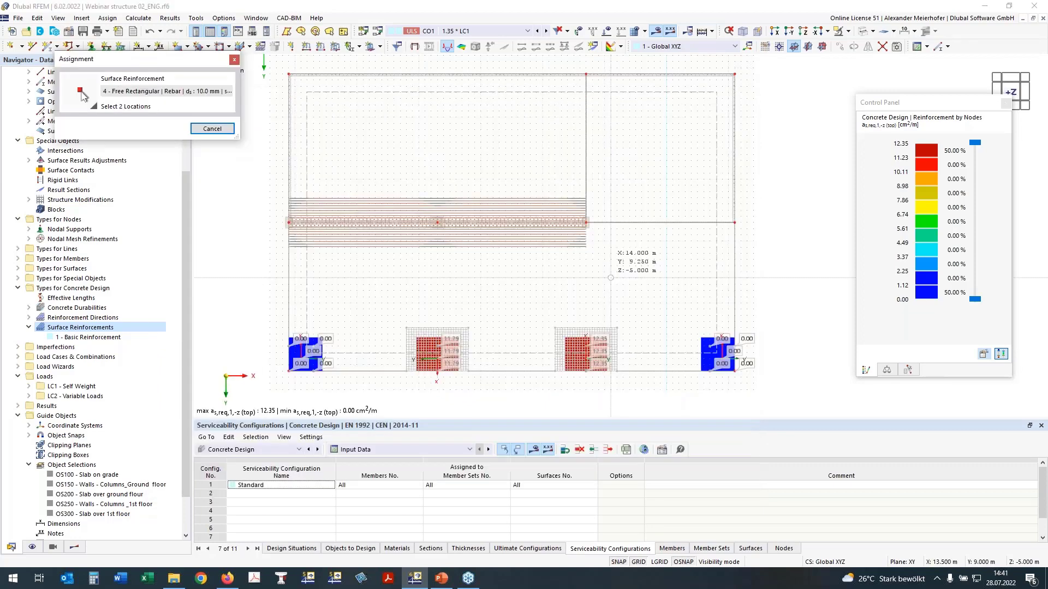
# Turn off the nodal reinforcement results and display the not covered top reinforcement as,dif,1,-z on surfaces with its colour scale.
pyautogui.click(75, 548)
pyautogui.moveTo(129, 61); pyautogui.dragTo(217, 57)
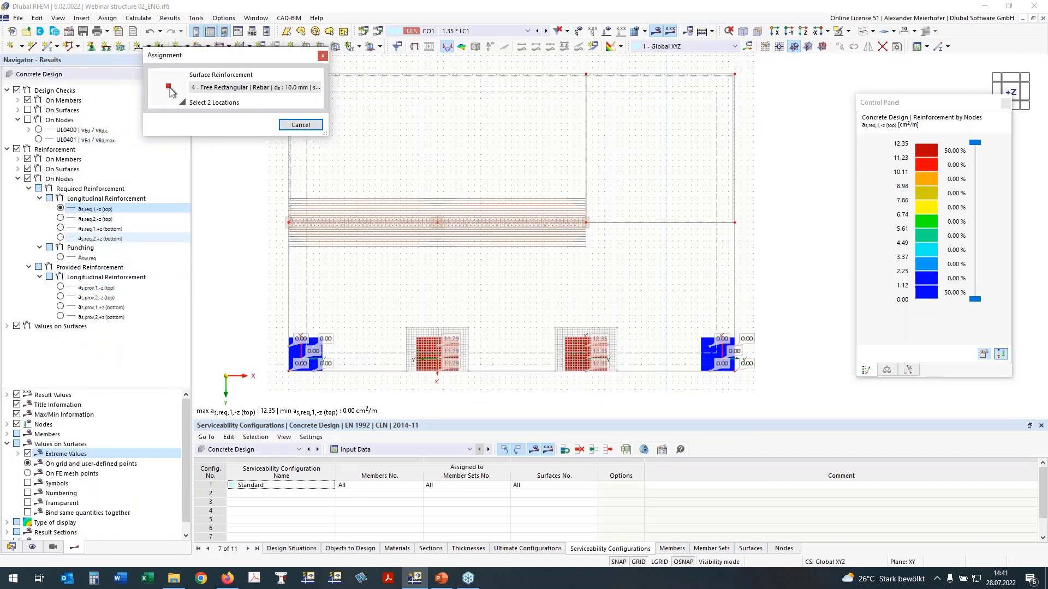
pyautogui.click(29, 189)
pyautogui.click(26, 179)
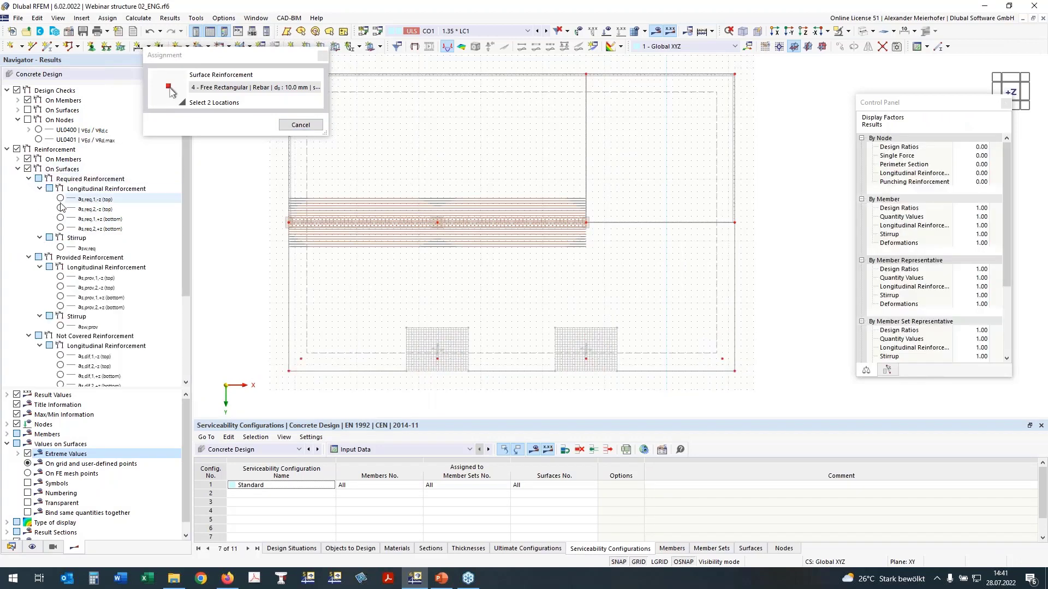
pyautogui.click(29, 179)
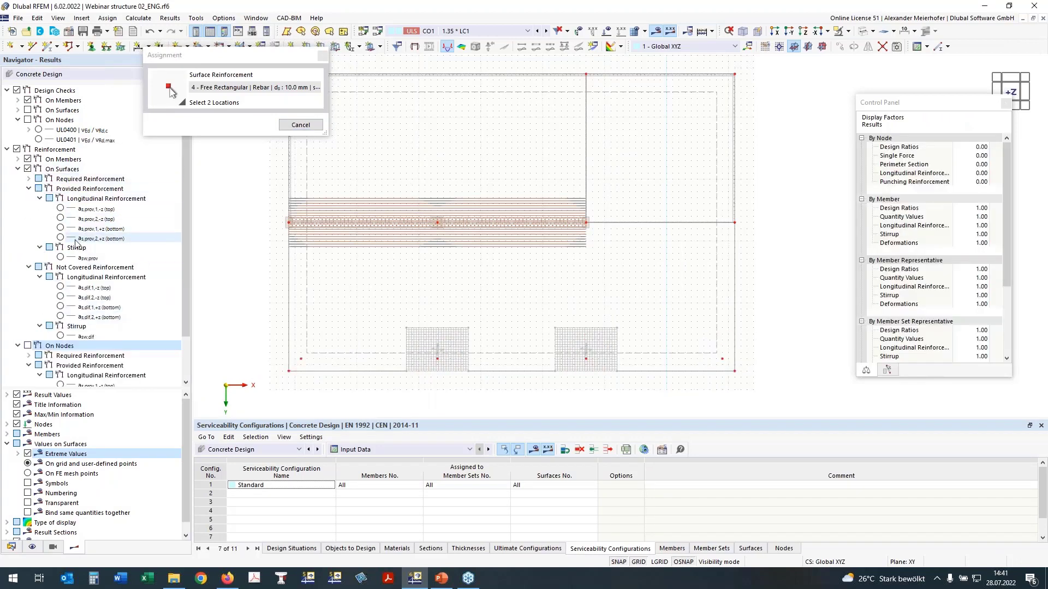
pyautogui.click(61, 287)
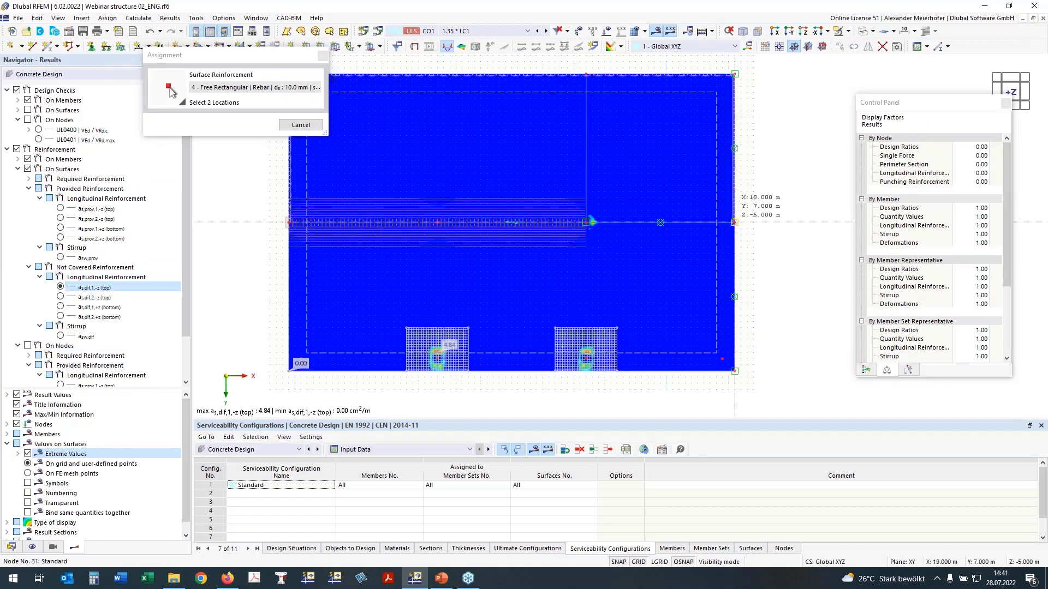
pyautogui.click(866, 370)
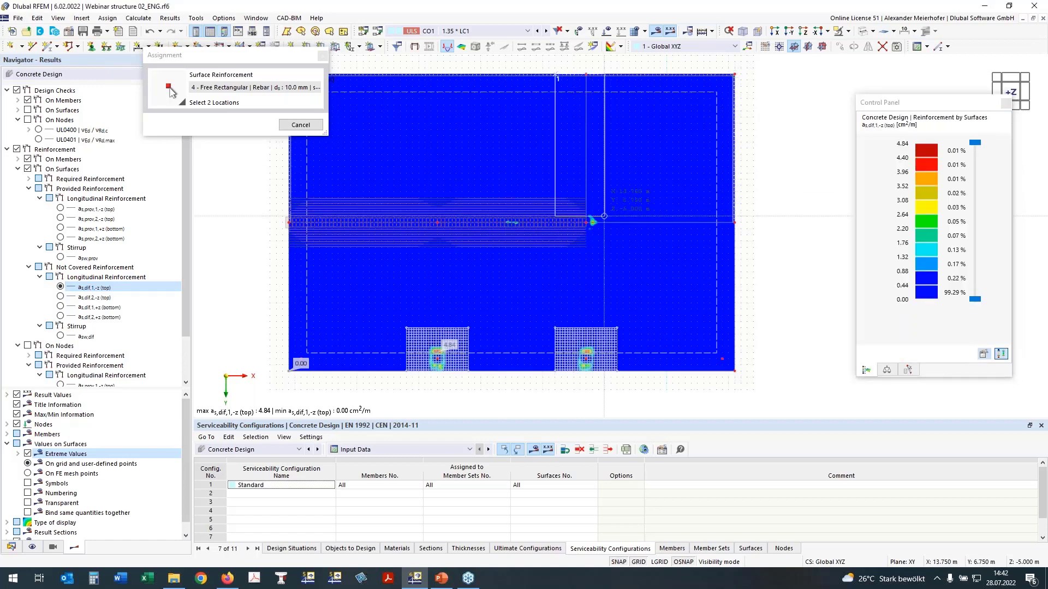
# Place the new copy's rectangle over the wall line, from corner (11.750, 1.000) to (14.250, 8.000) m.
pyautogui.click(616, 248)
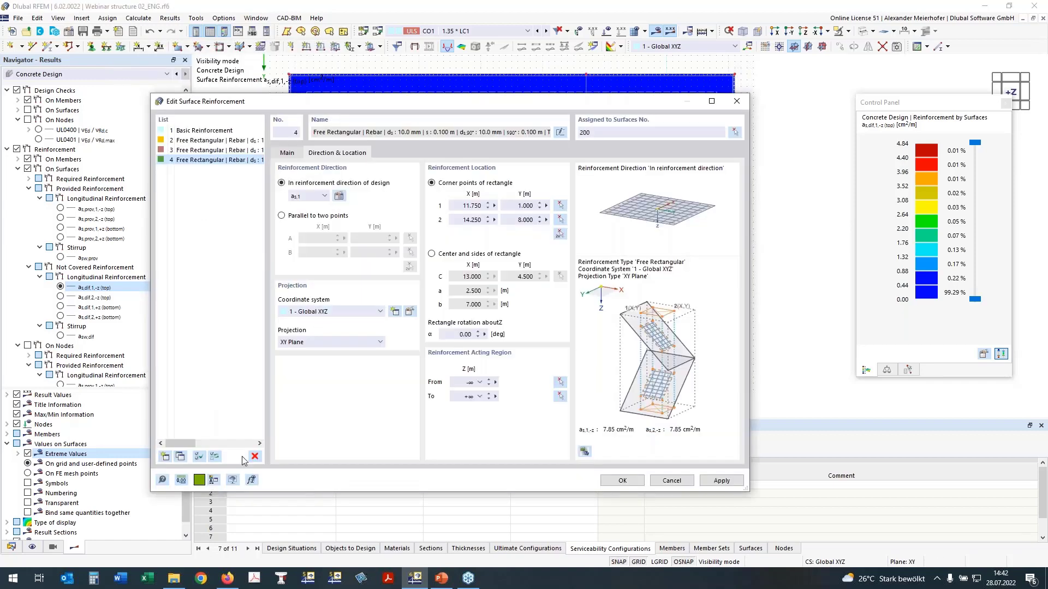
# Copy the wall-line reinforcement and set the copy's reinforcement direction of design to as,2.
pyautogui.click(180, 456)
pyautogui.click(313, 196)
pyautogui.click(309, 215)
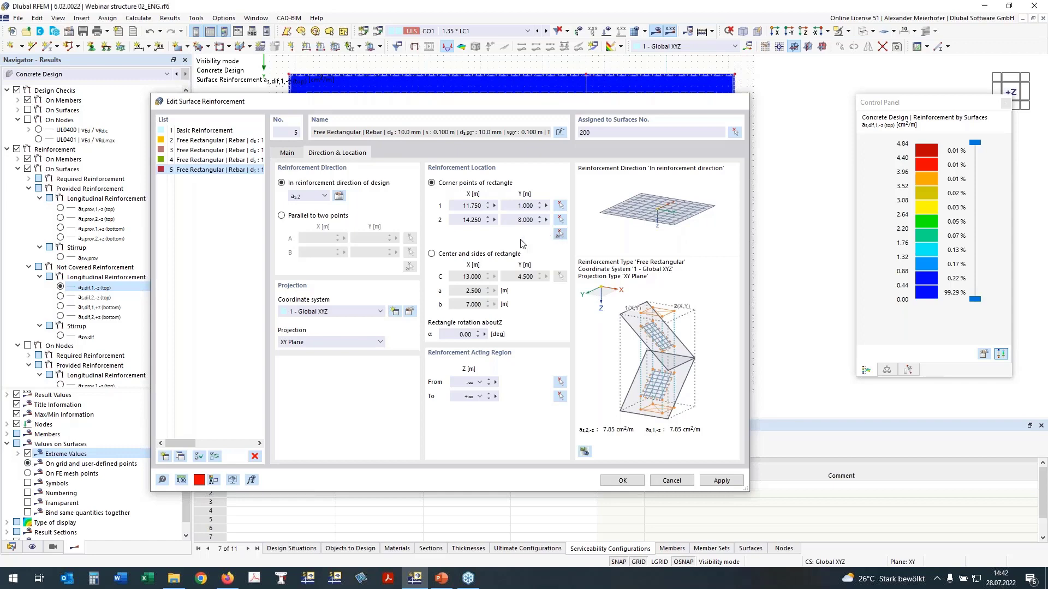
# With not covered as,dif,2,-z (top) displayed, place the copy's rectangle across the slab from corner (1.000, 5.750) to (19.000, 8.500) m.
pyautogui.click(559, 233)
pyautogui.click(60, 298)
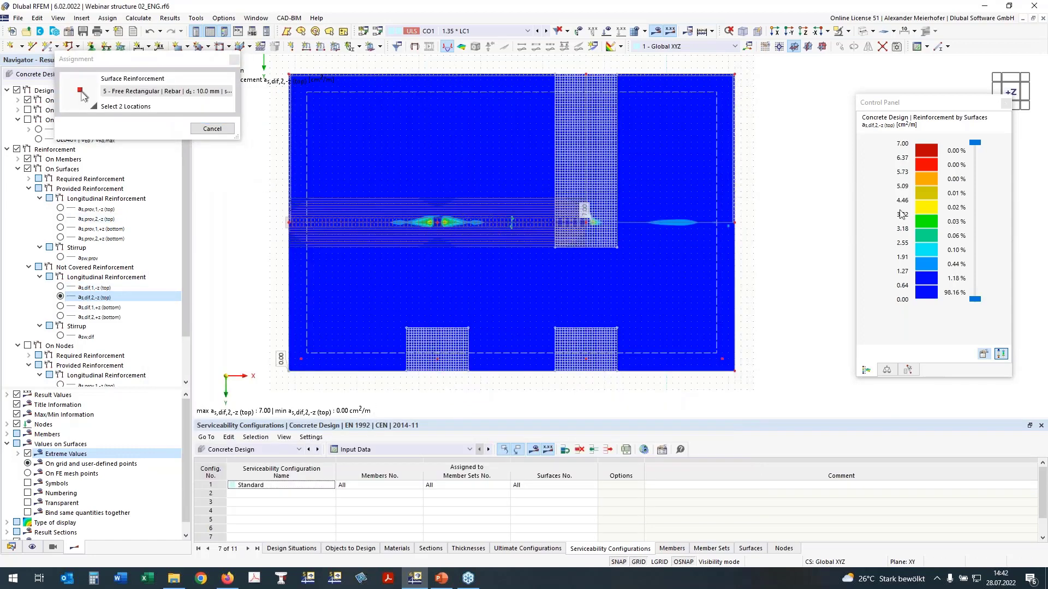
pyautogui.click(289, 191)
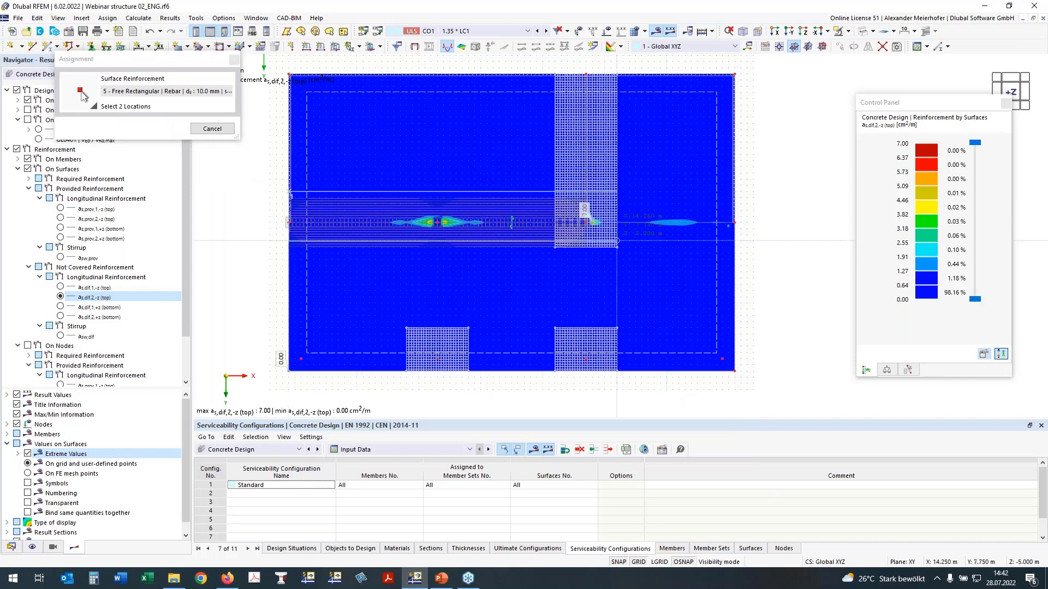
pyautogui.click(731, 247)
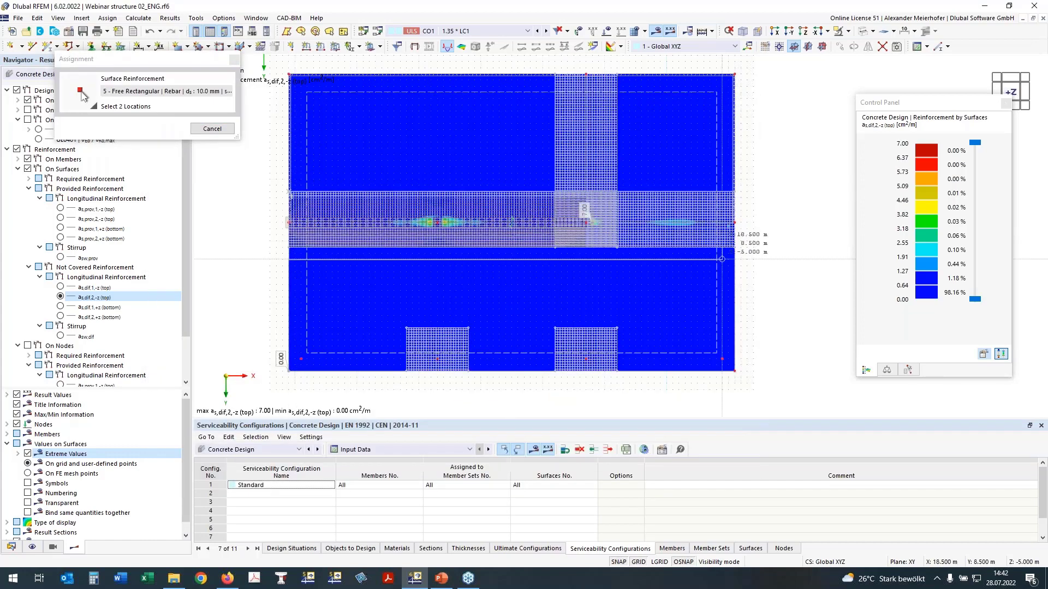
pyautogui.click(734, 222)
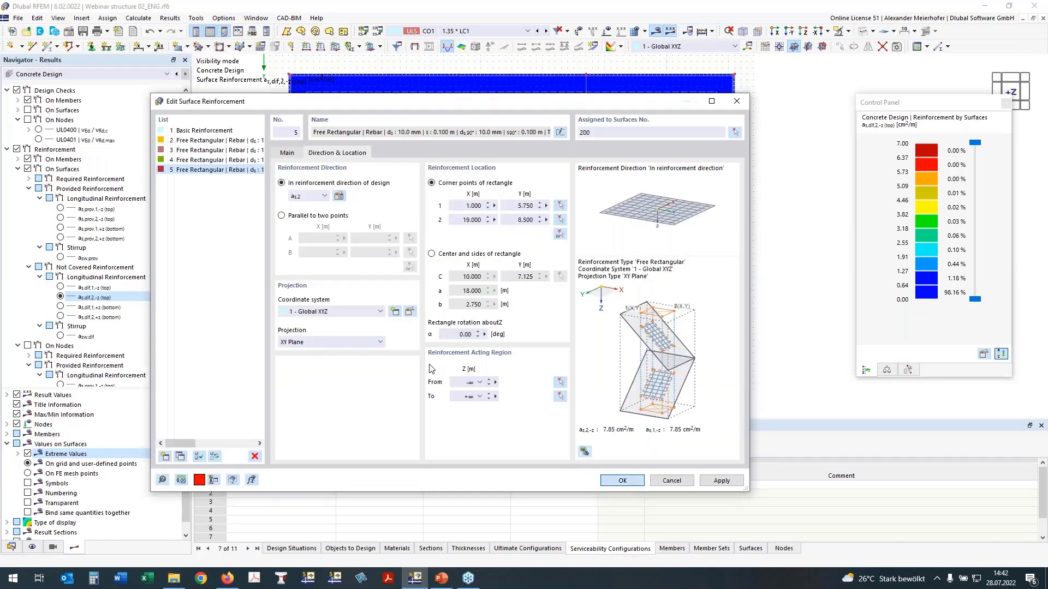
pyautogui.press('Return')
pyautogui.moveTo(217, 283)
pyautogui.keyDown('ctrl'); pyautogui.mouseDown(button='middle')
pyautogui.moveTo(229, 248)
pyautogui.moveTo(214, 294)
pyautogui.mouseUp(button='middle'); pyautogui.keyUp('ctrl')
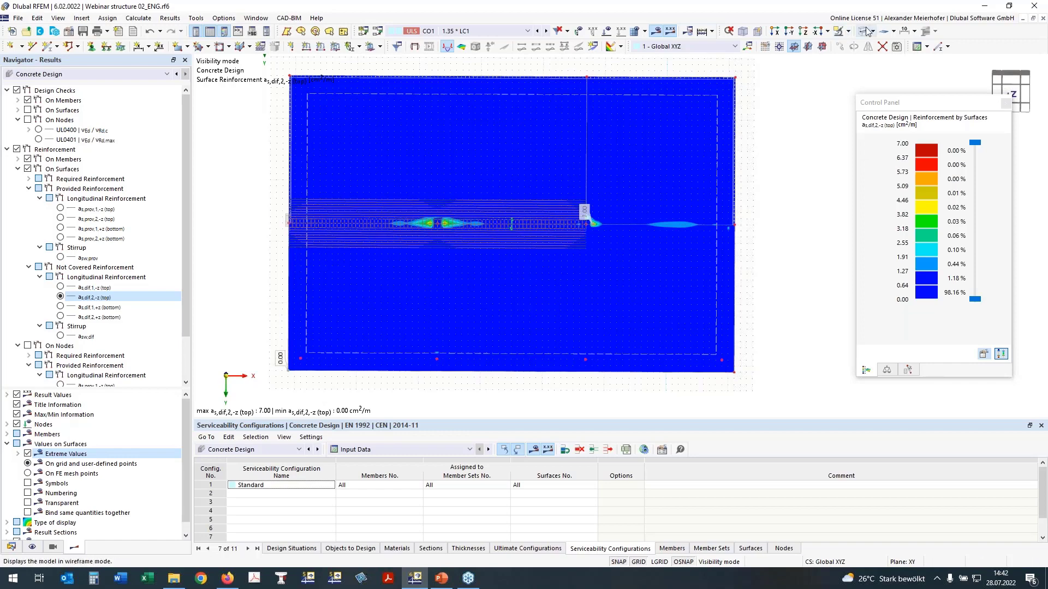
# Hide the surface results and display the free surface reinforcements, leaving out the On Surface reinforcement and the member reinforcement.
pyautogui.click(27, 169)
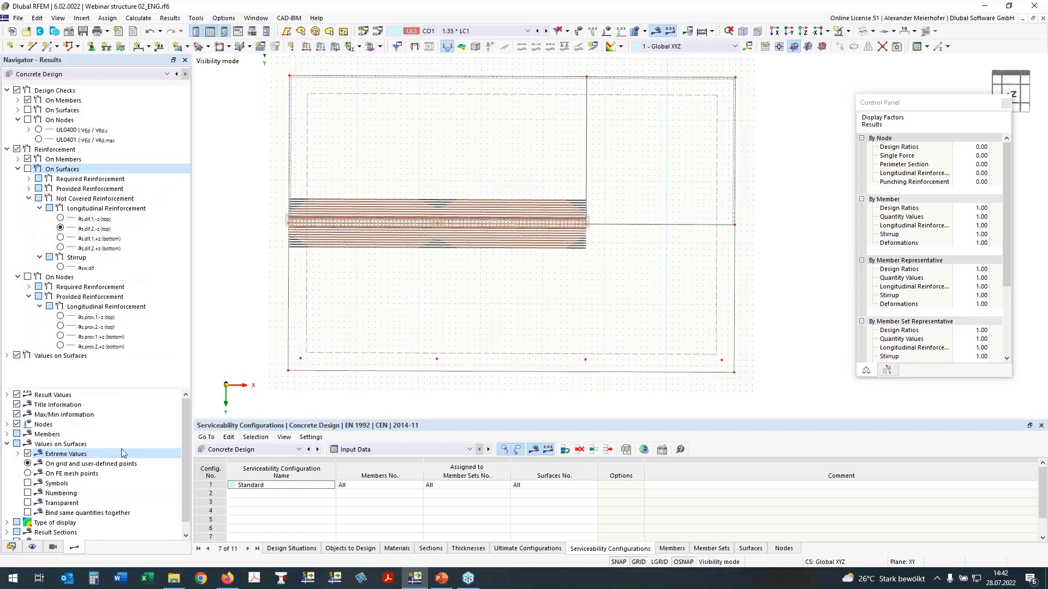
pyautogui.click(32, 547)
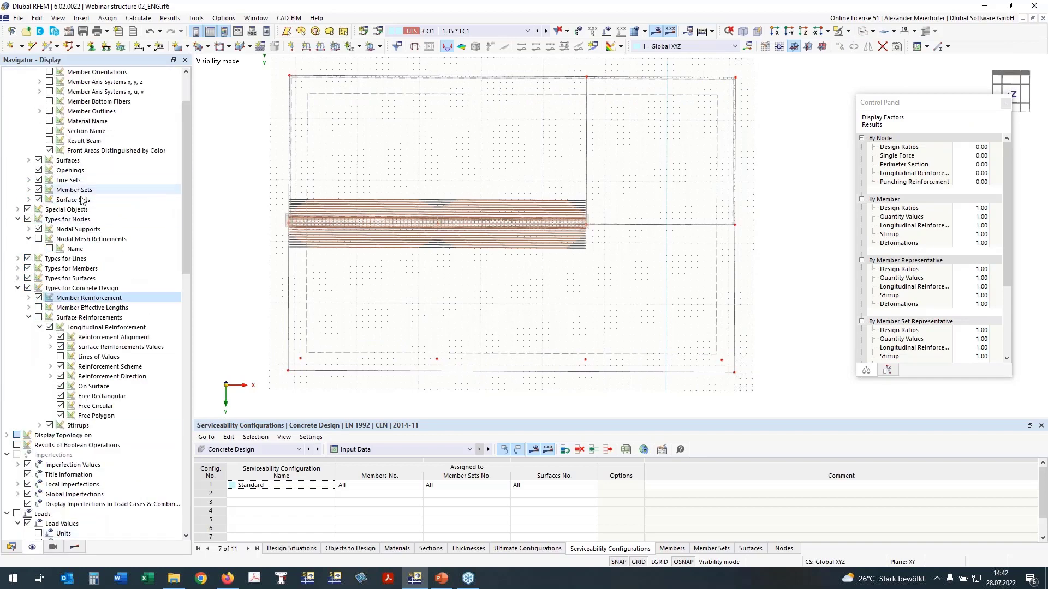
pyautogui.click(40, 318)
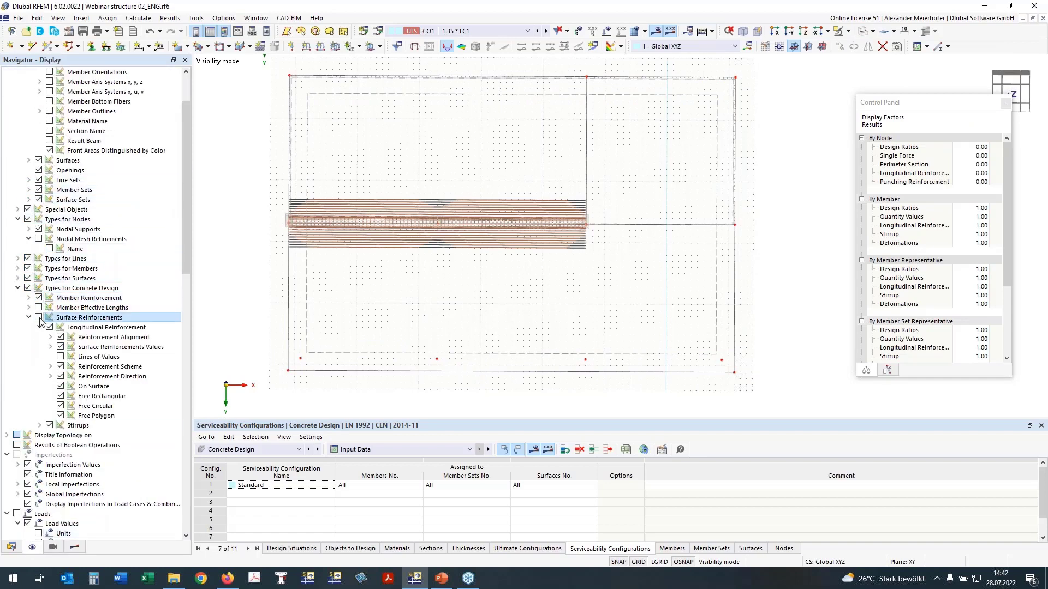
pyautogui.click(38, 318)
pyautogui.click(61, 390)
pyautogui.click(60, 386)
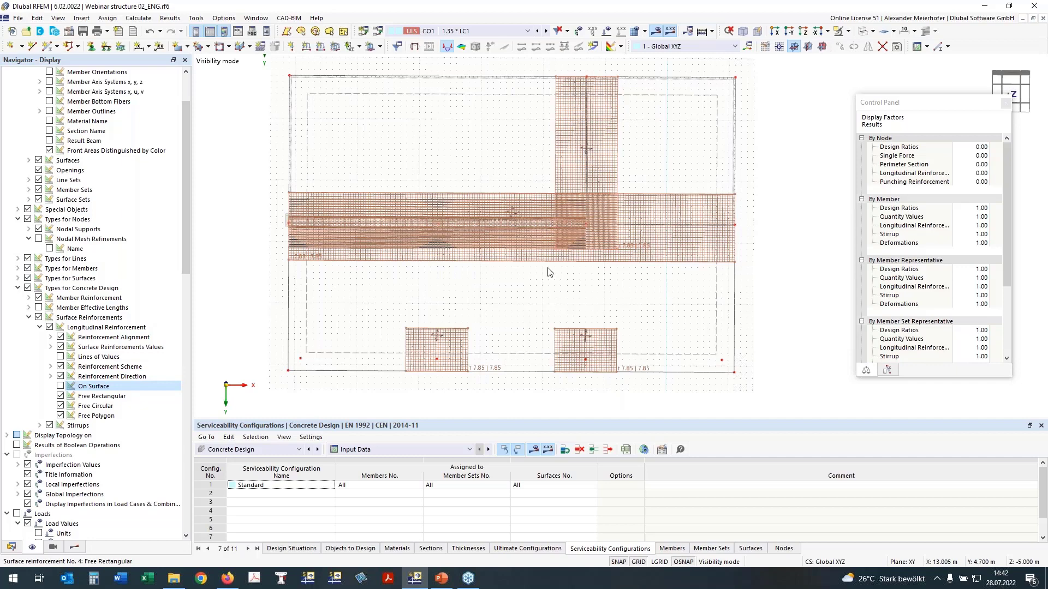
pyautogui.click(38, 298)
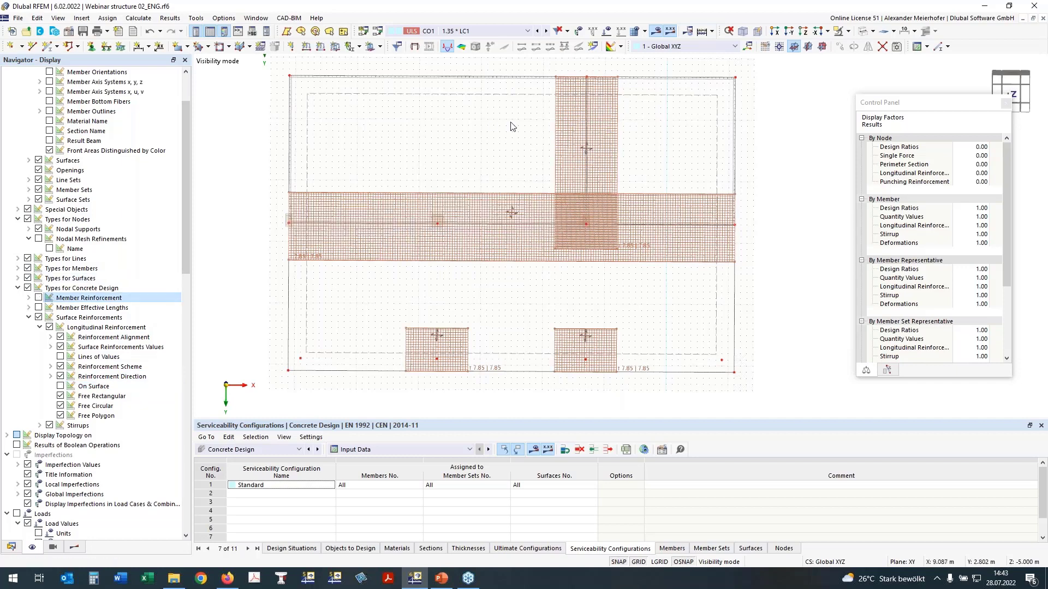
# Remove the additional transverse reinforcement from the strip across the slab (No. 5) and from the wall-line strip (No. 4).
pyautogui.scroll(3, 337, 241)
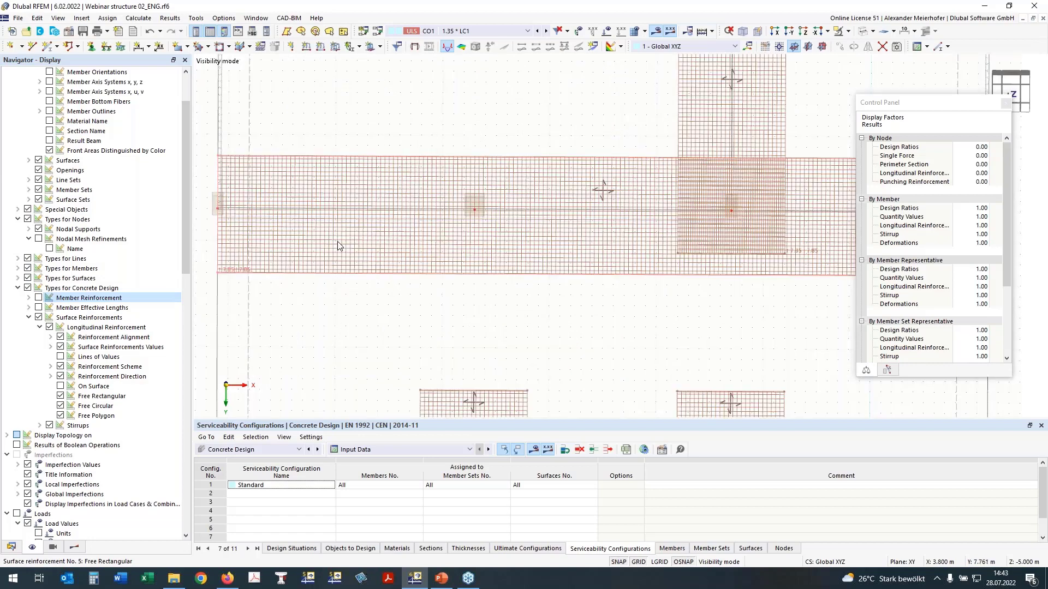
pyautogui.doubleClick(322, 274)
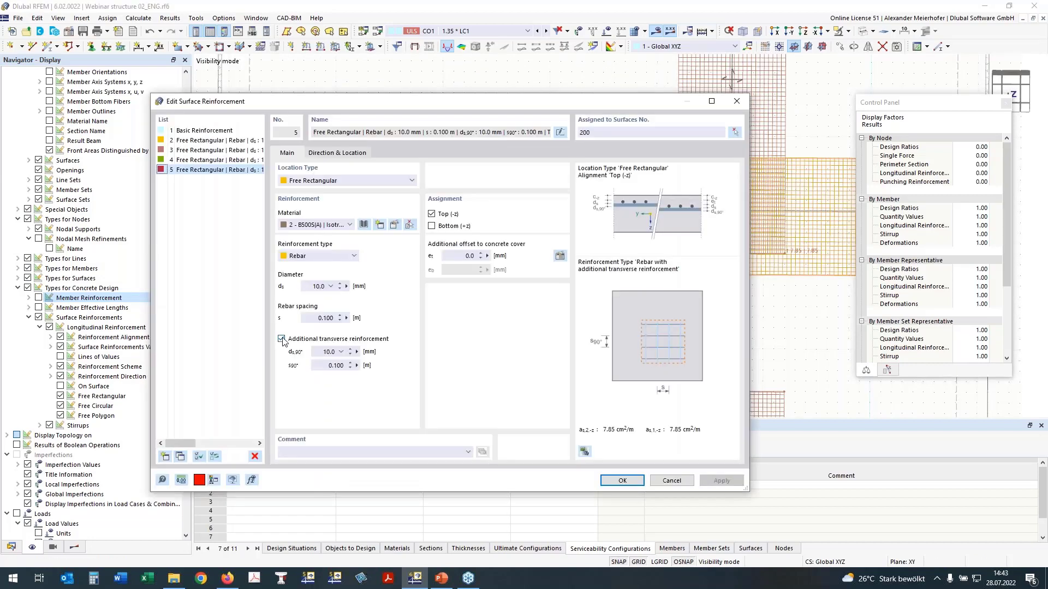
pyautogui.click(282, 339)
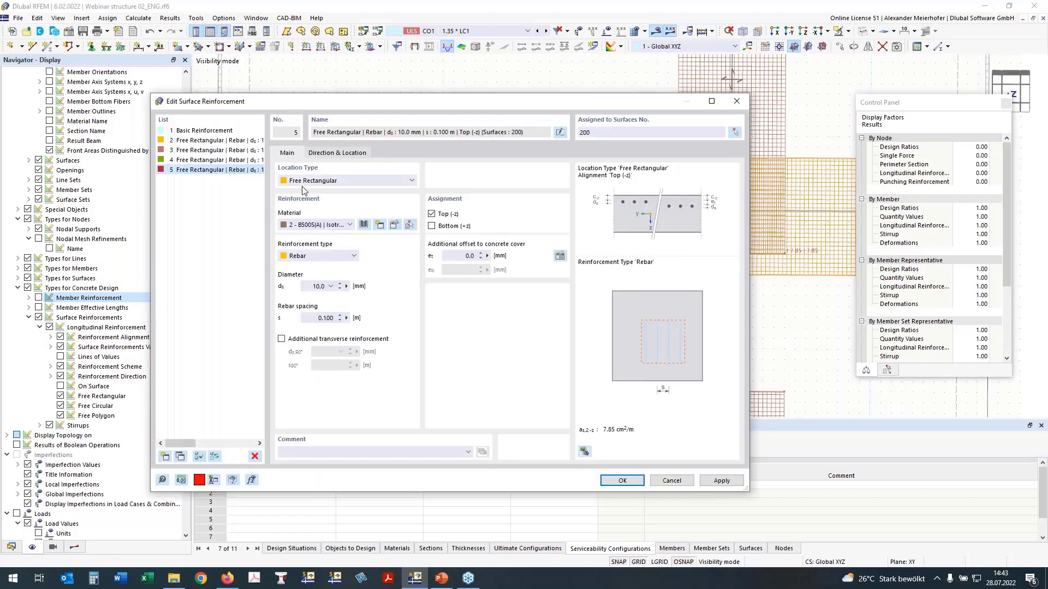
pyautogui.click(331, 154)
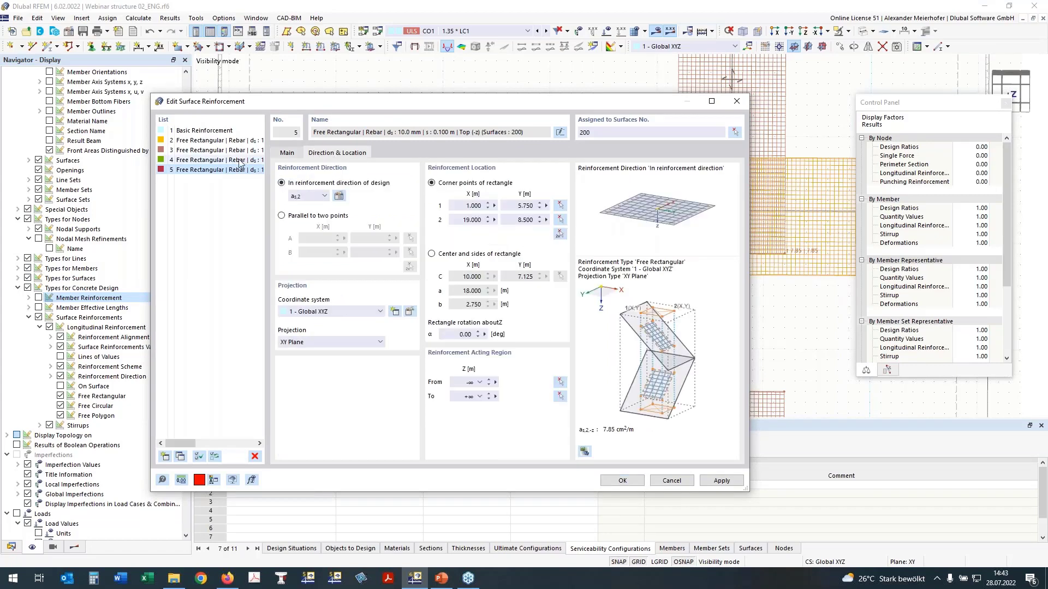
pyautogui.click(239, 161)
pyautogui.click(287, 153)
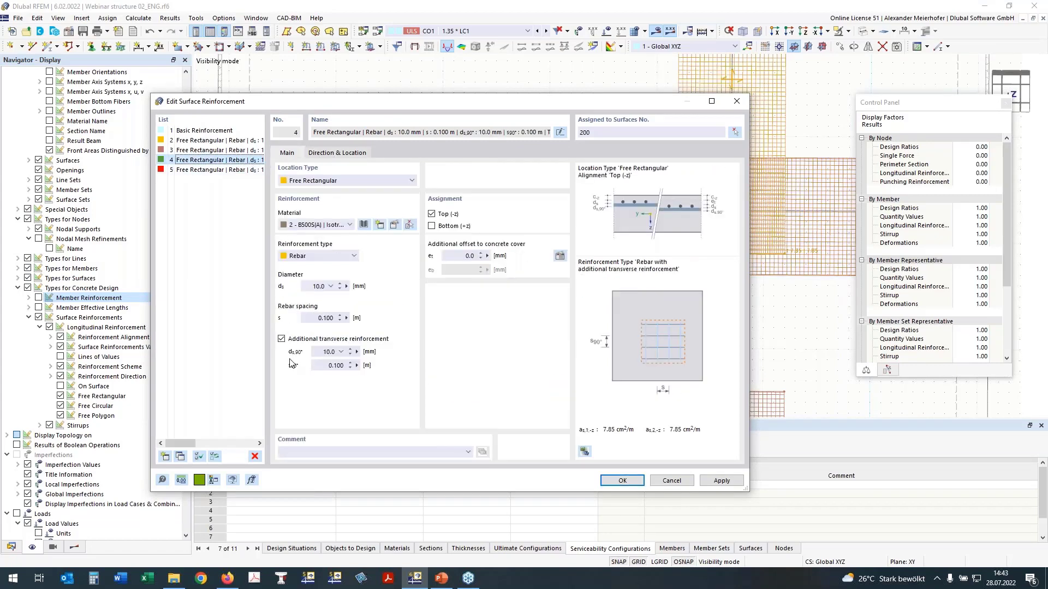
pyautogui.click(282, 339)
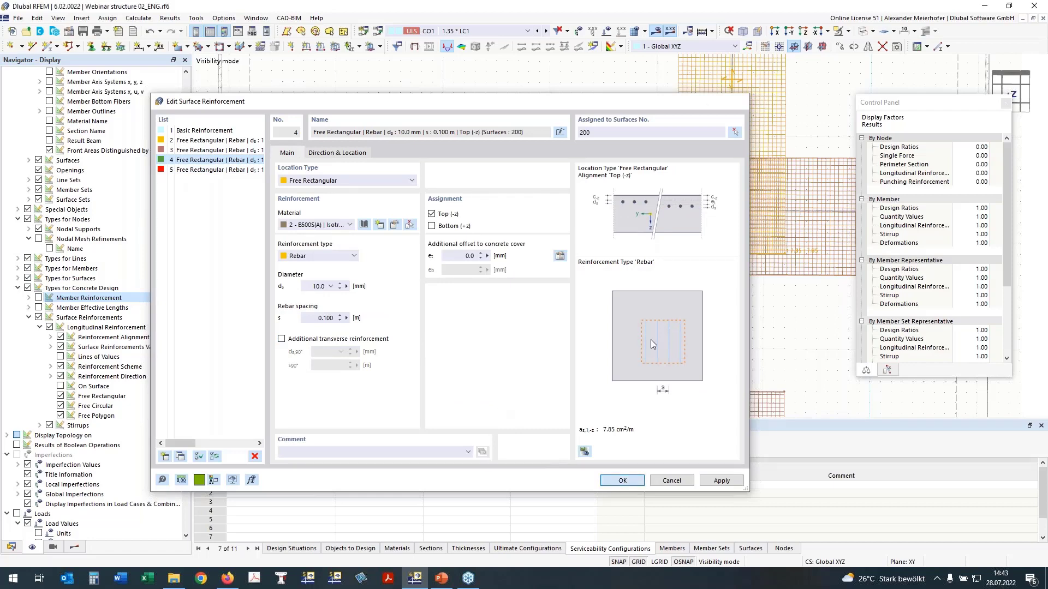
pyautogui.press('Return')
pyautogui.scroll(-3, 505, 230)
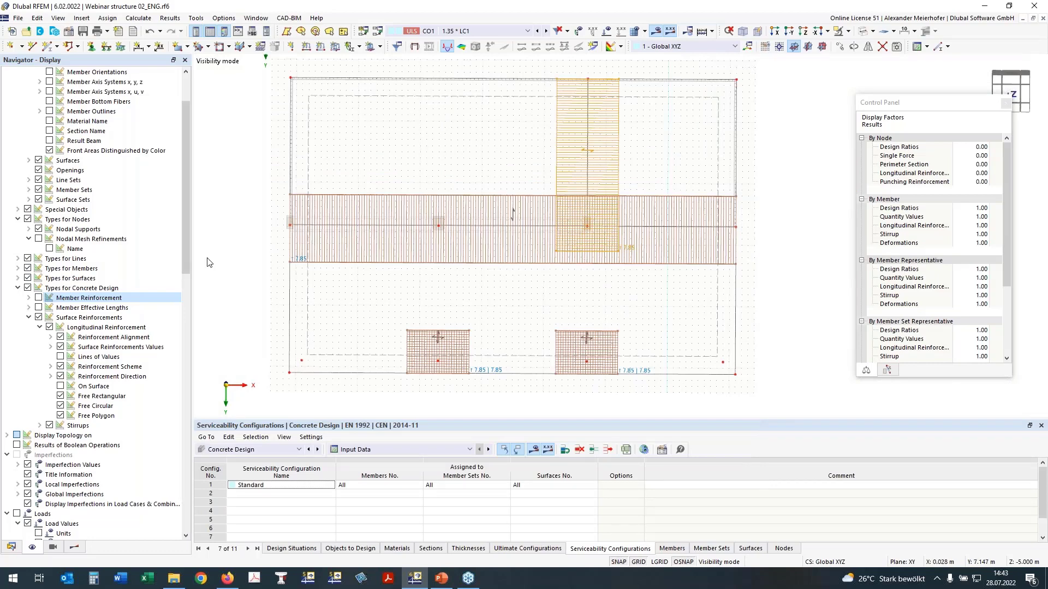
# Hide the surface reinforcements and isolate the two-span rib along the slab's middle line in the -Y side view.
pyautogui.click(38, 317)
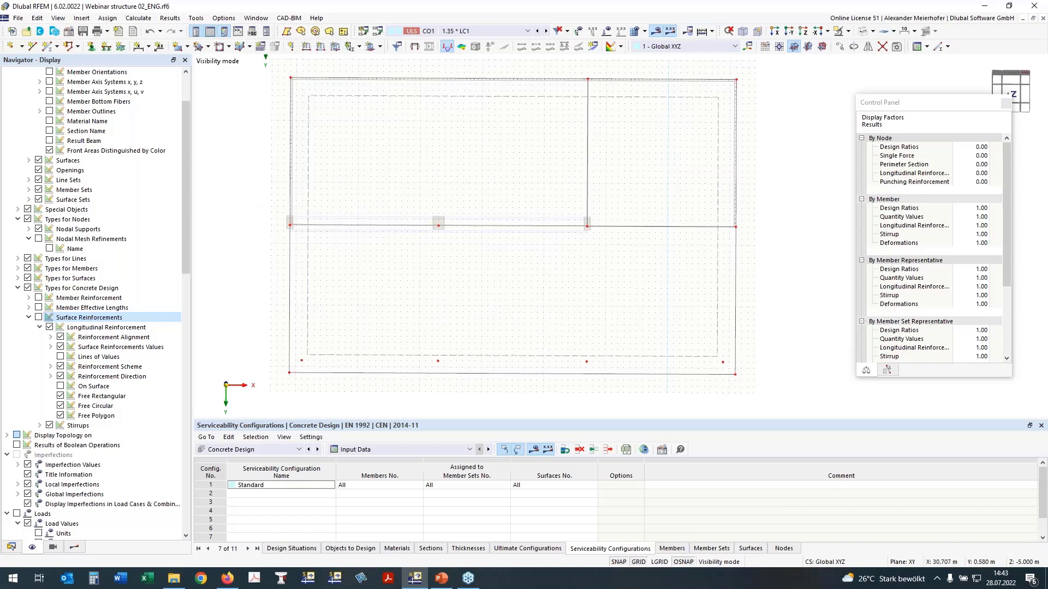
pyautogui.moveTo(271, 188); pyautogui.dragTo(600, 257)
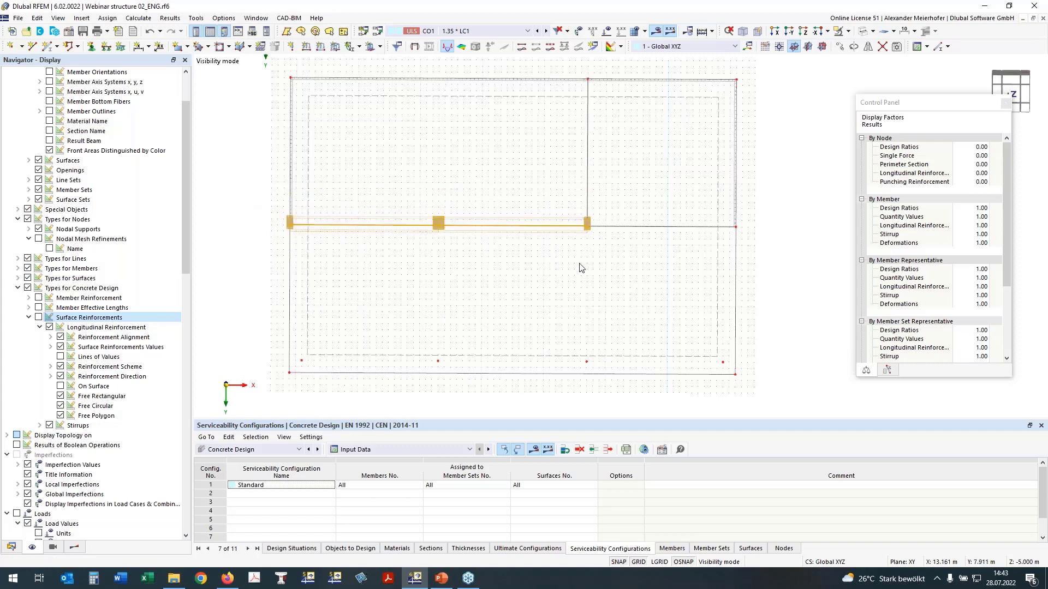
pyautogui.click(839, 32)
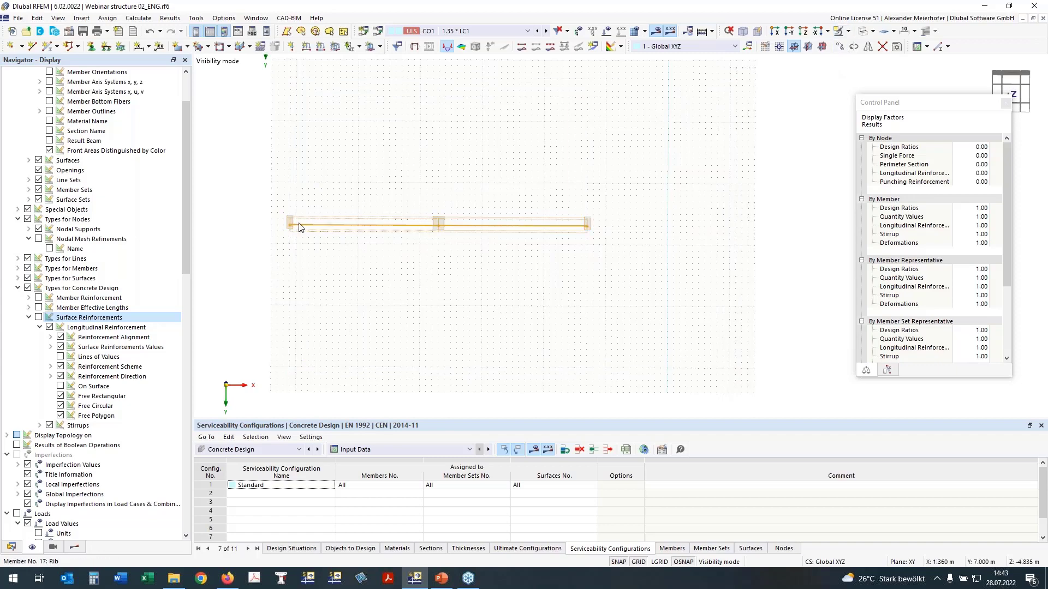
pyautogui.click(789, 32)
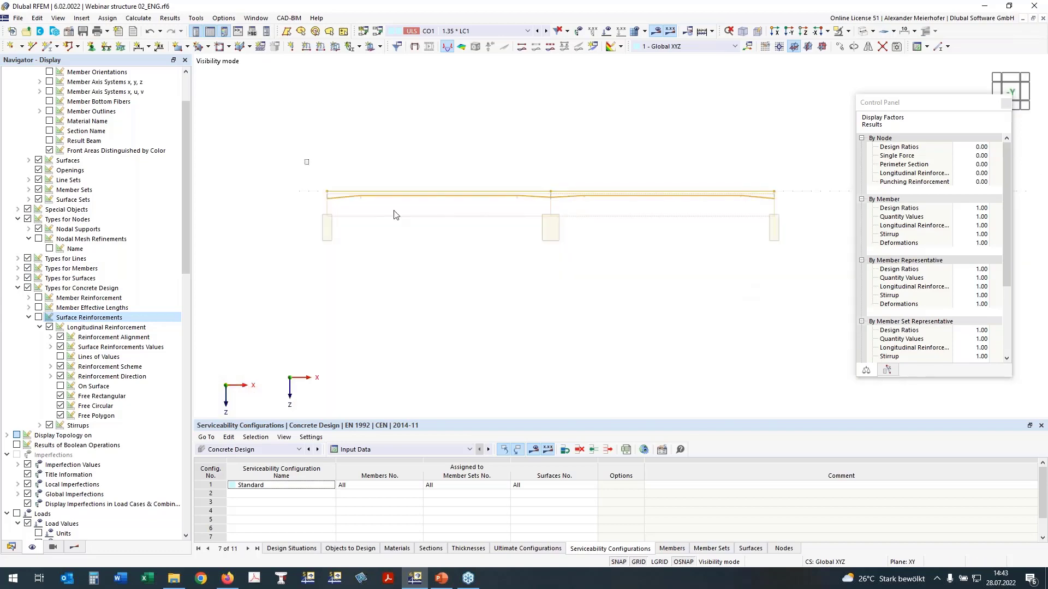
# Create an object selection from the isolated rib objects with number 220 and the name T-Section.
pyautogui.rightClick(674, 200)
pyautogui.click(585, 411)
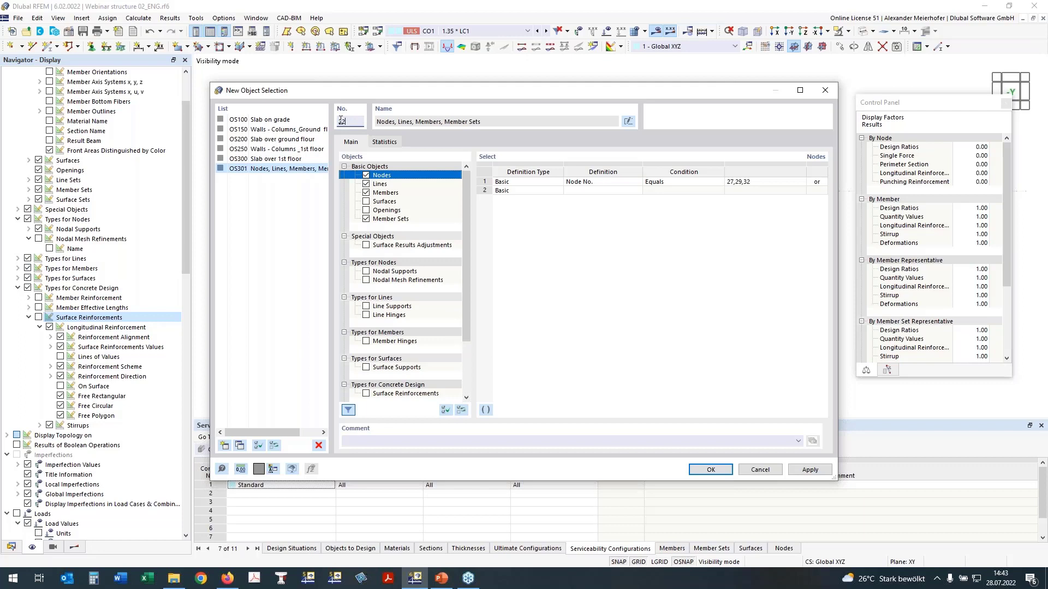
pyautogui.click(455, 123)
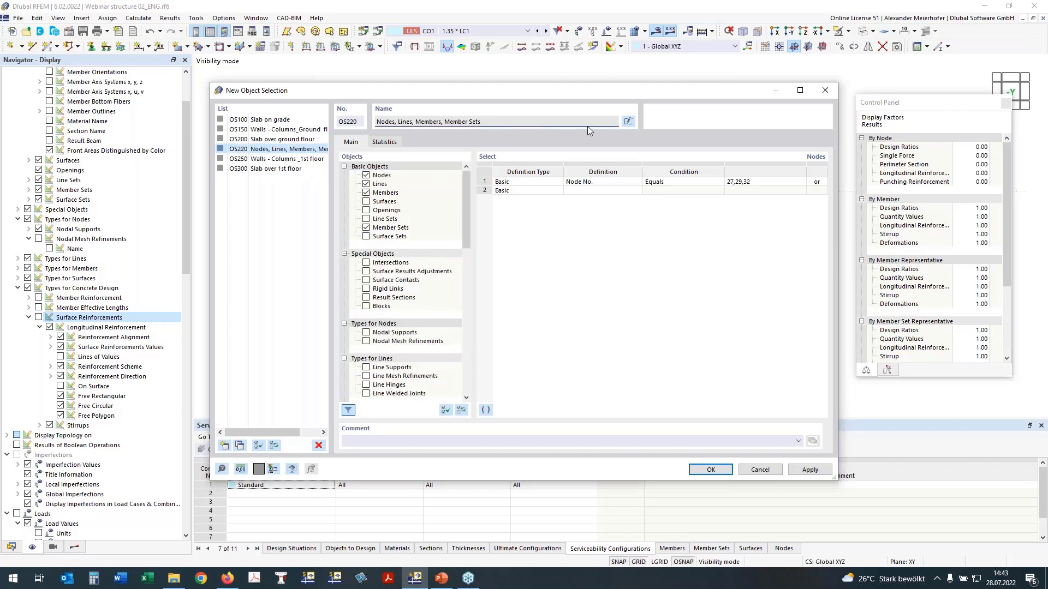
pyautogui.click(632, 123)
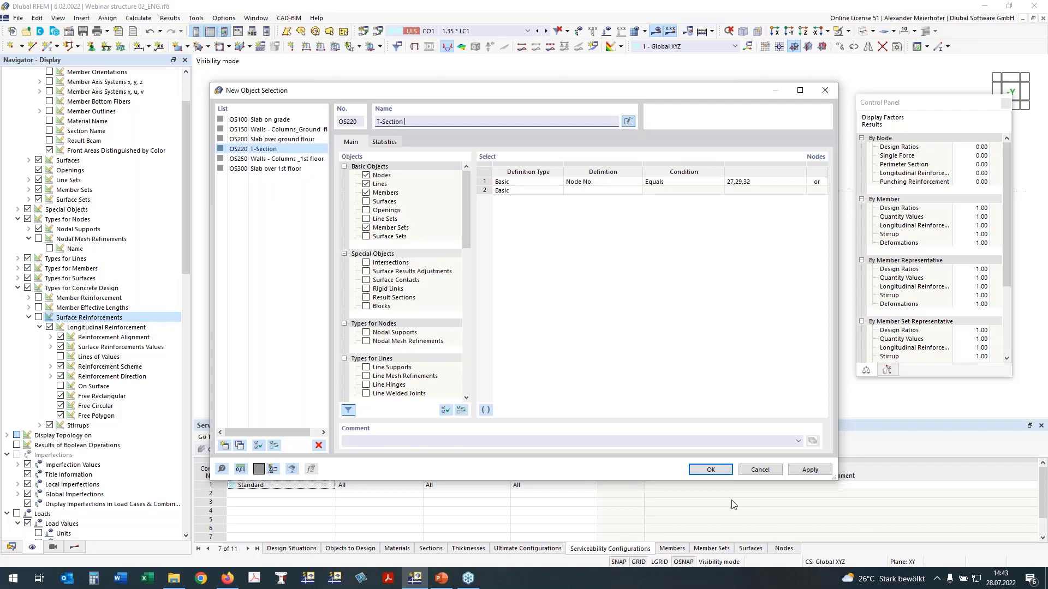
pyautogui.click(711, 471)
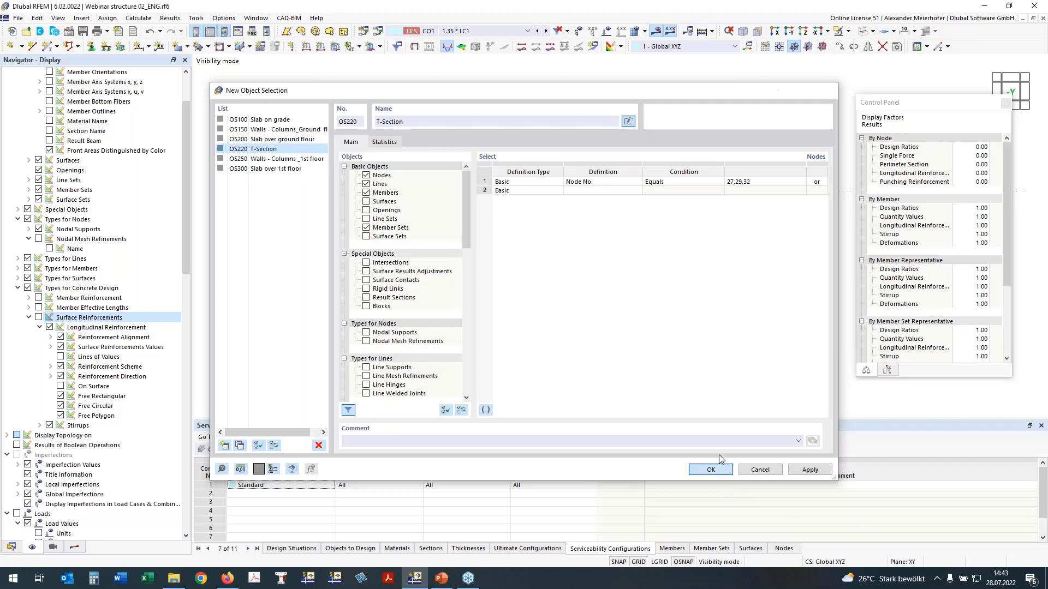
# Examine the rib's ultimate limit state design ratios UL0100 and UL0200.02 in turn.
pyautogui.click(74, 547)
pyautogui.click(18, 101)
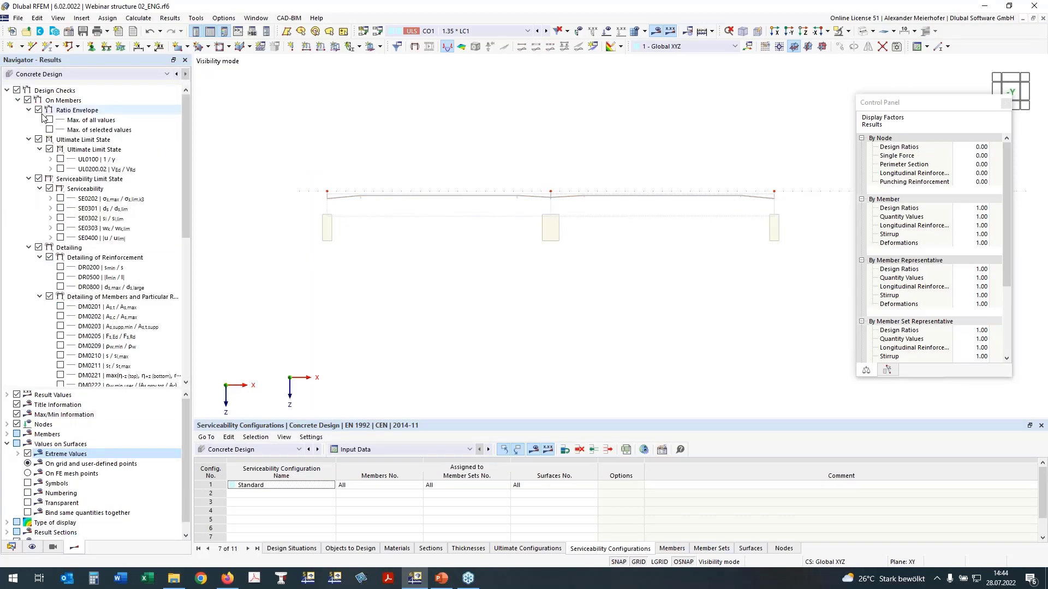
pyautogui.click(60, 159)
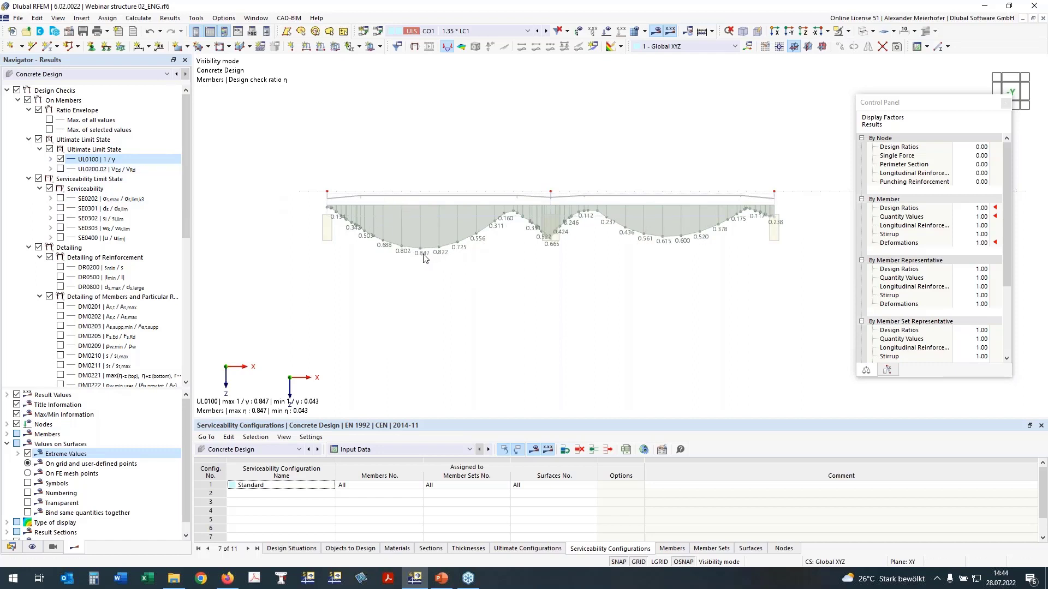
pyautogui.click(60, 169)
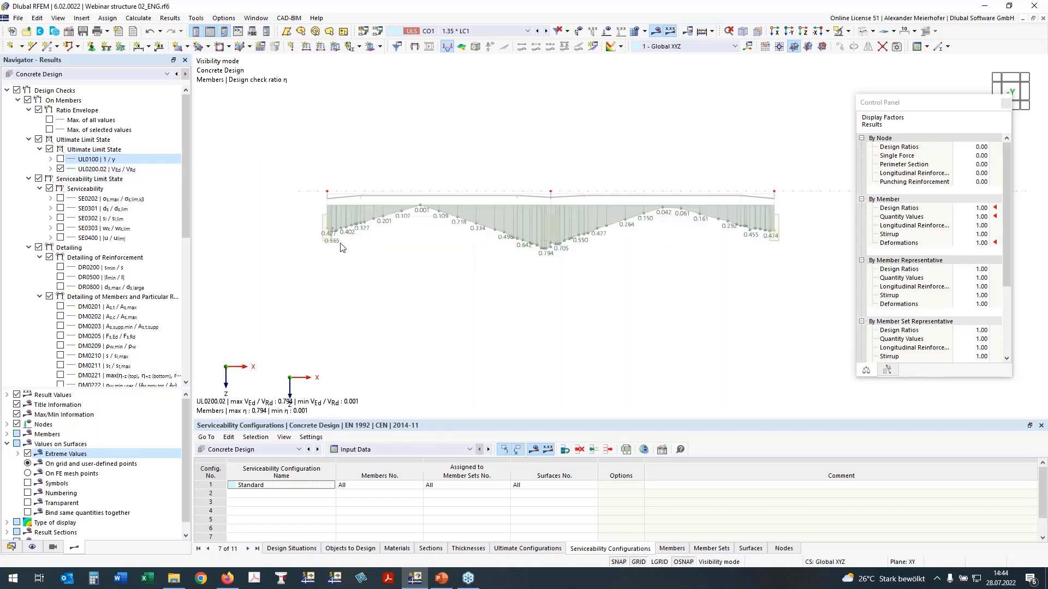
pyautogui.click(60, 169)
pyautogui.click(60, 169)
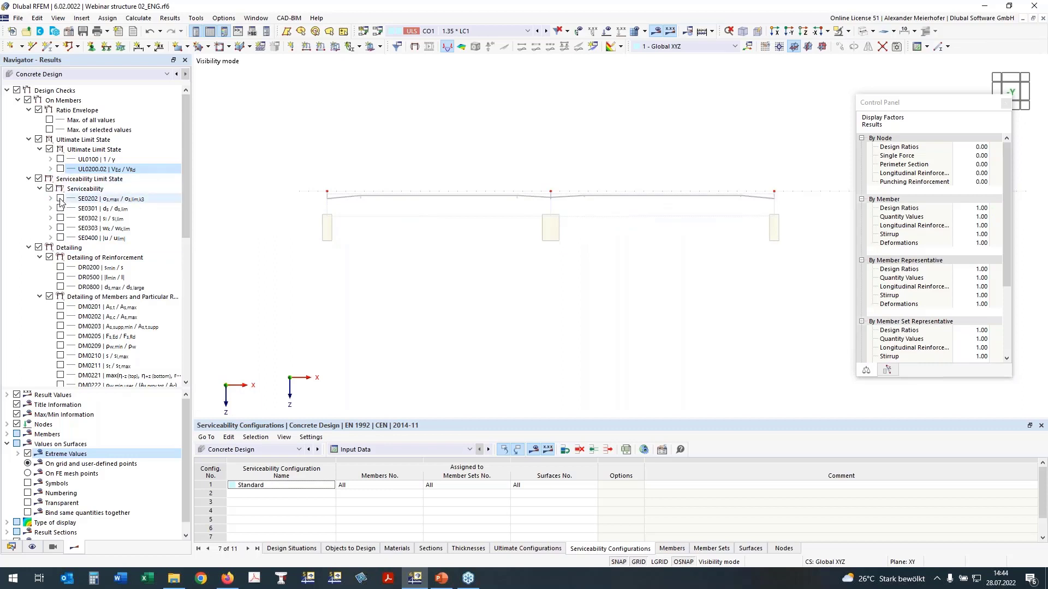
# Examine the rib's serviceability ratios SE0202 for steel stress and SE0303 for crack width, and expand their component results.
pyautogui.click(60, 200)
pyautogui.click(60, 200)
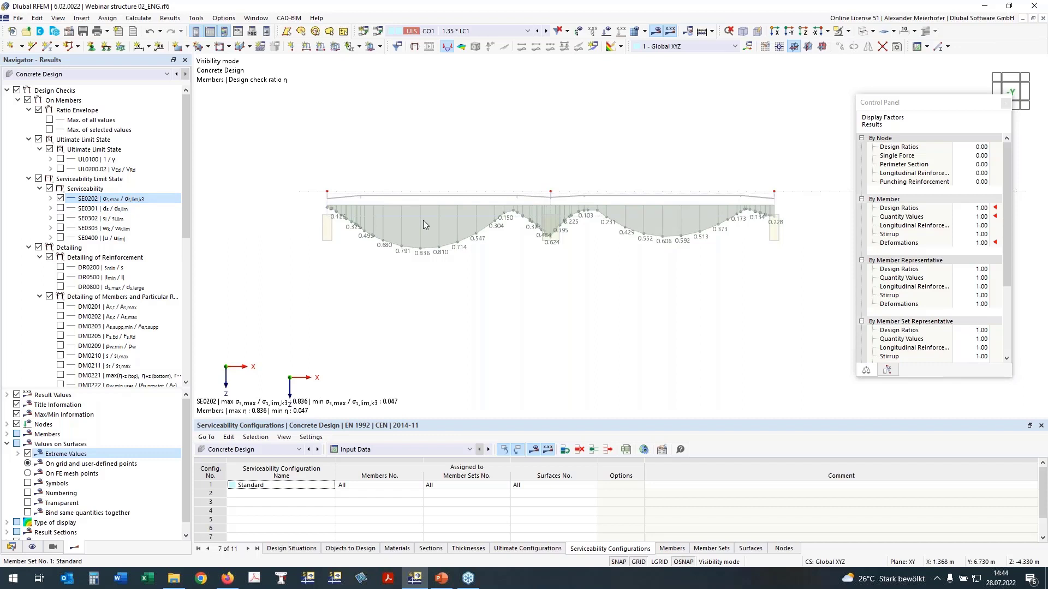
pyautogui.click(51, 199)
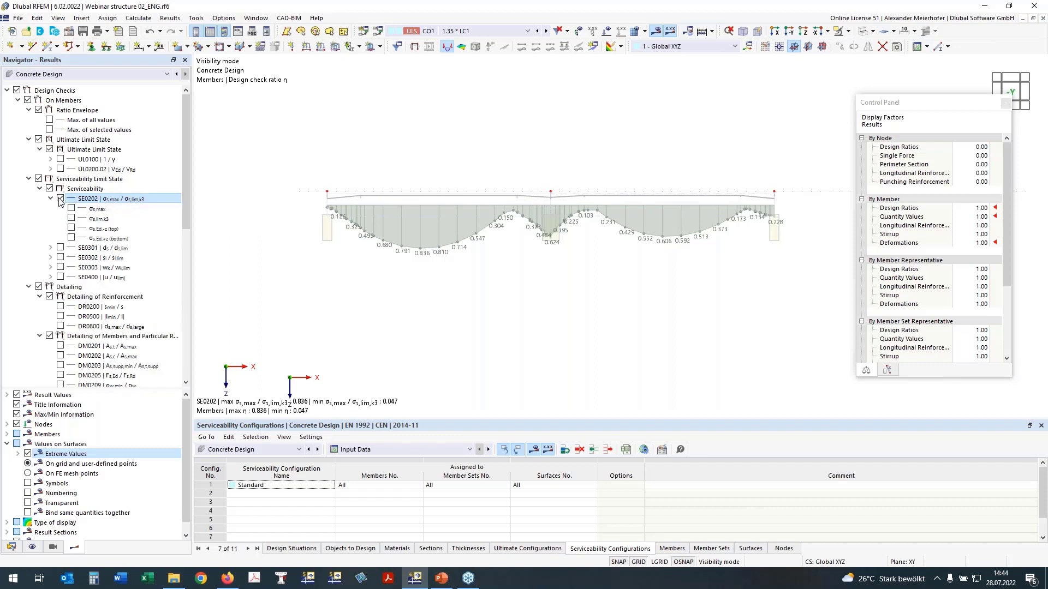
pyautogui.click(60, 198)
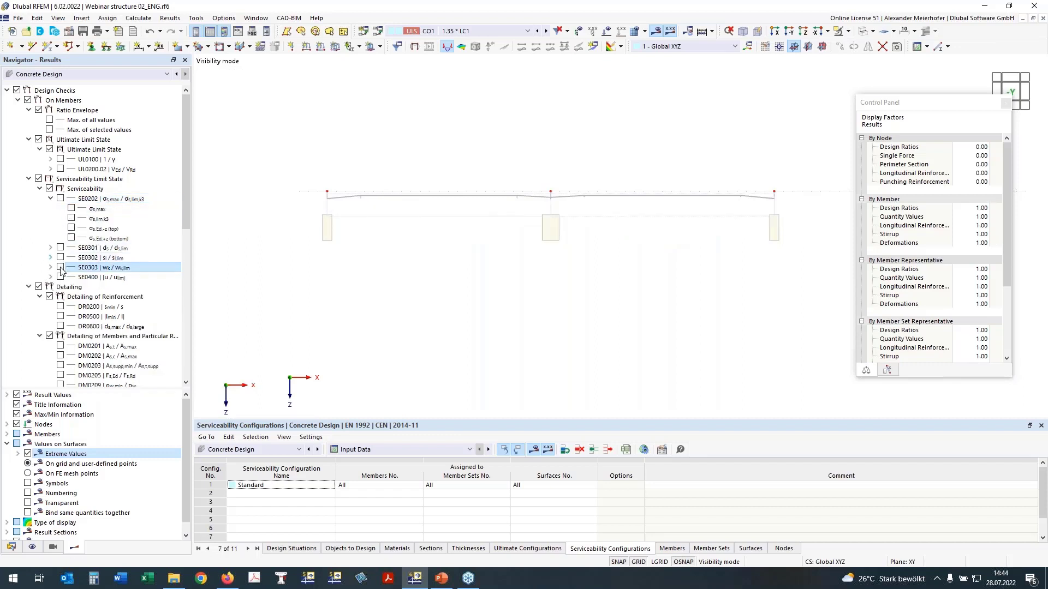
pyautogui.click(50, 198)
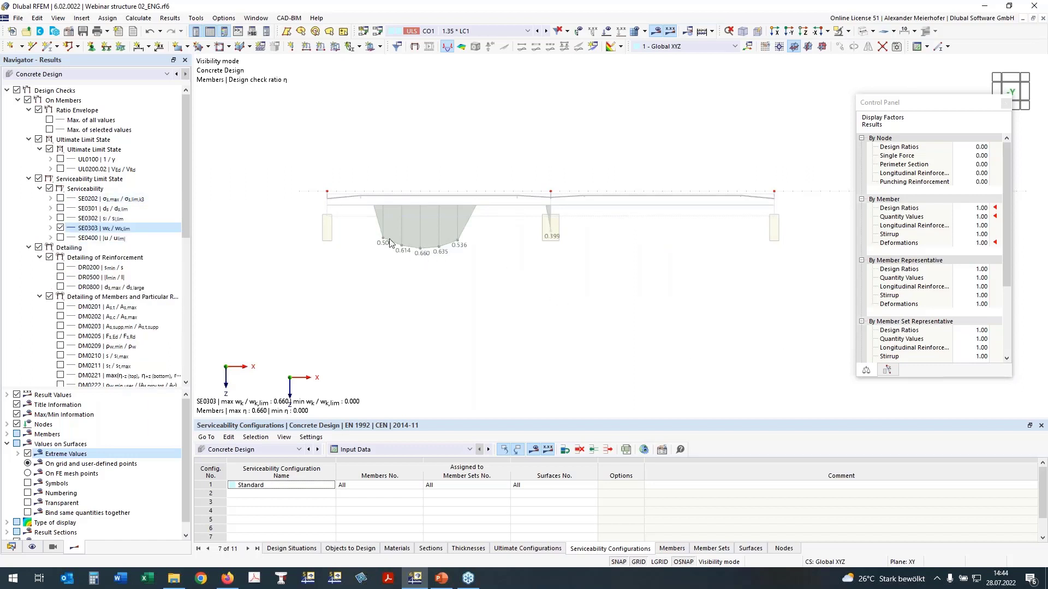
pyautogui.click(51, 229)
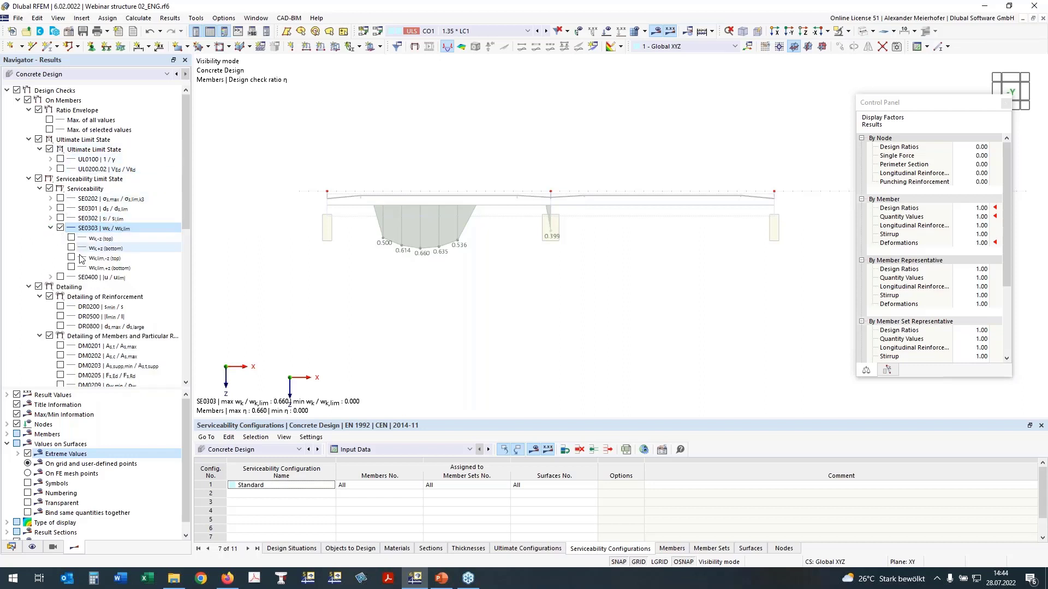
# Replace the rib's SE0303 ratio display with the bottom crack width wk,+z, examine it, and hide it again.
pyautogui.click(61, 228)
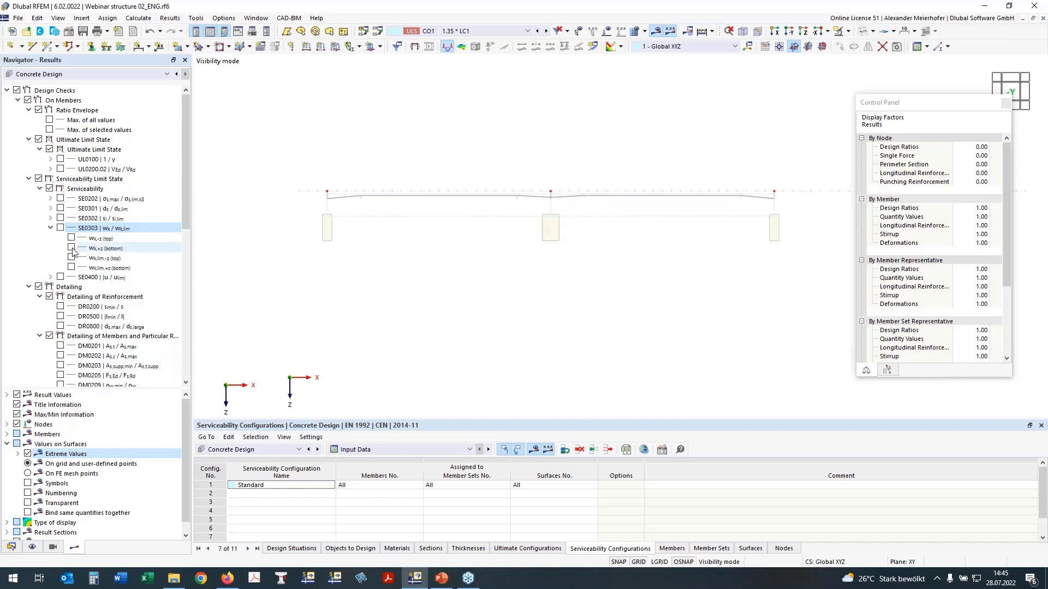
pyautogui.click(71, 248)
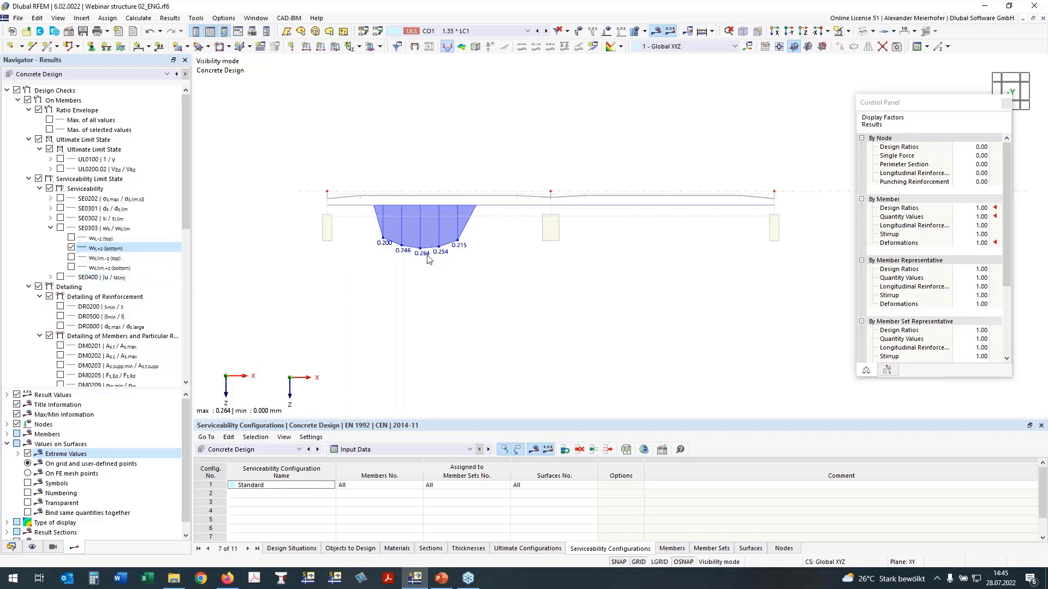
pyautogui.click(71, 247)
# Examine the rib's SE0400 deflection ratio and its displacement component uz, and hide both results again.
pyautogui.click(50, 277)
pyautogui.click(60, 277)
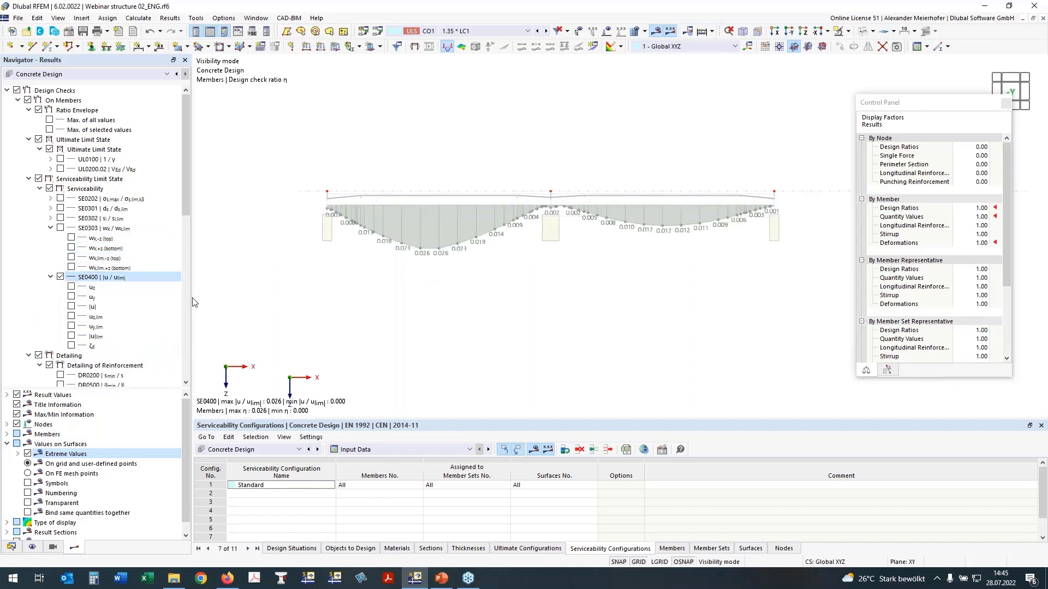
pyautogui.click(71, 287)
pyautogui.click(61, 278)
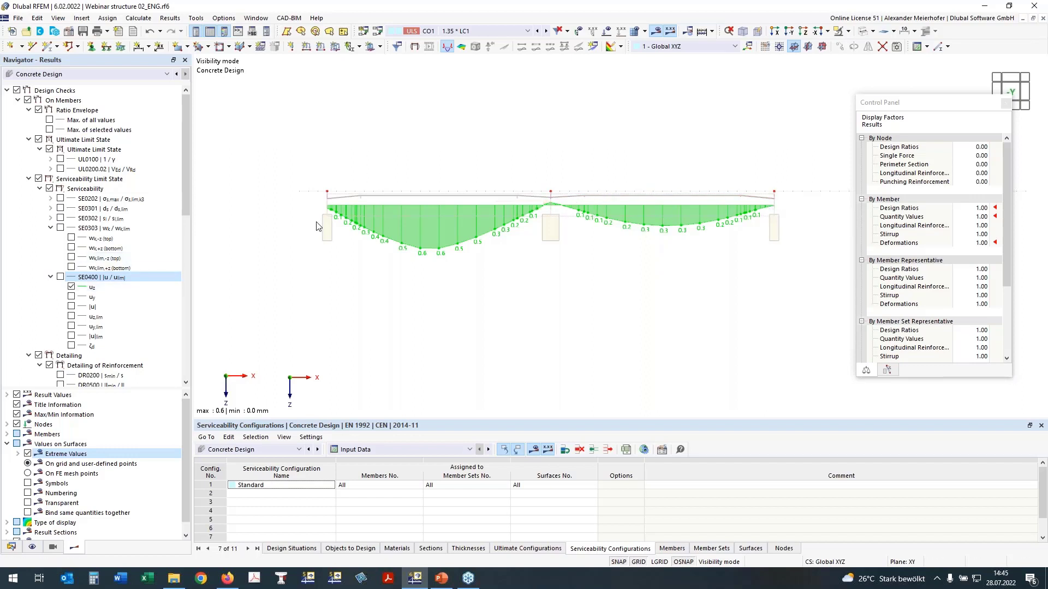
pyautogui.click(60, 276)
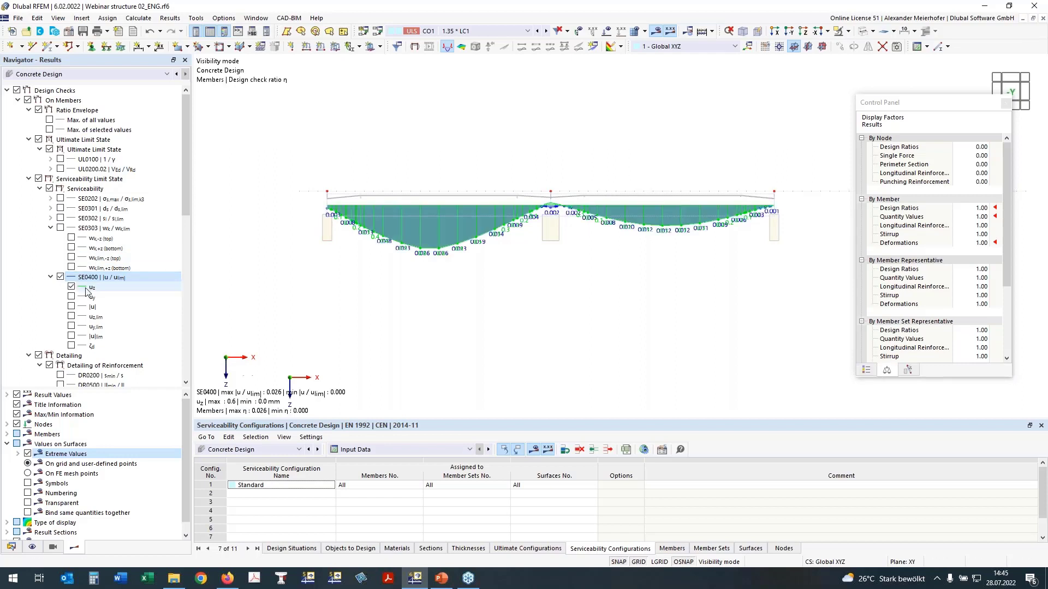
pyautogui.click(60, 277)
pyautogui.click(50, 276)
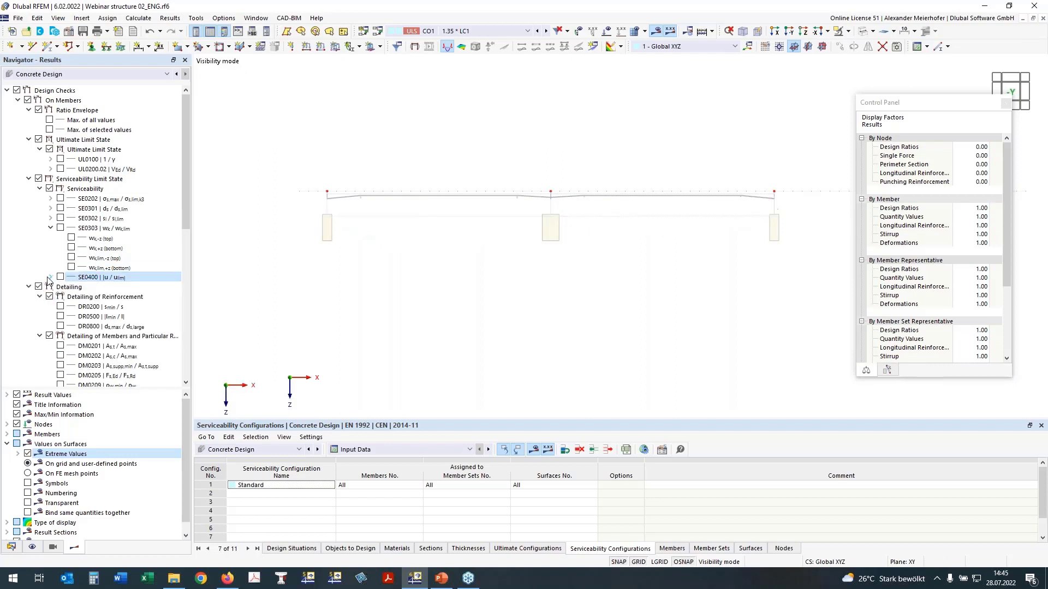
# Display the members' required total longitudinal reinforcement As,req,tot for -z (top) and +z (bottom), and examine its distribution along the rib.
pyautogui.scroll(-3, 424, 266)
pyautogui.keyDown('ctrl'); pyautogui.moveTo(482, 262); pyautogui.dragTo(475, 322, button='middle'); pyautogui.keyUp('ctrl')
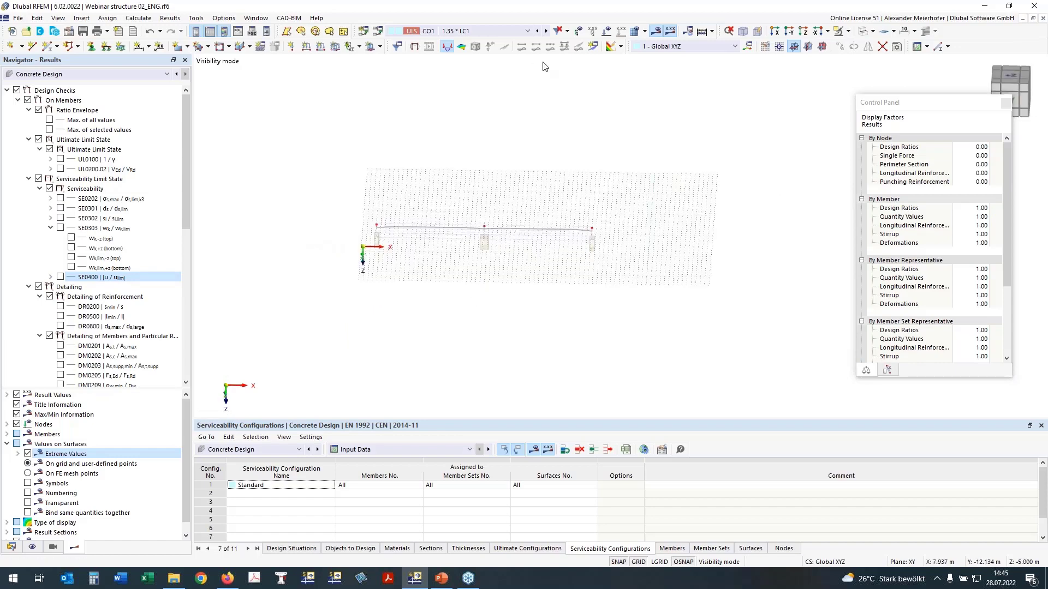
pyautogui.scroll(-7, 136, 280)
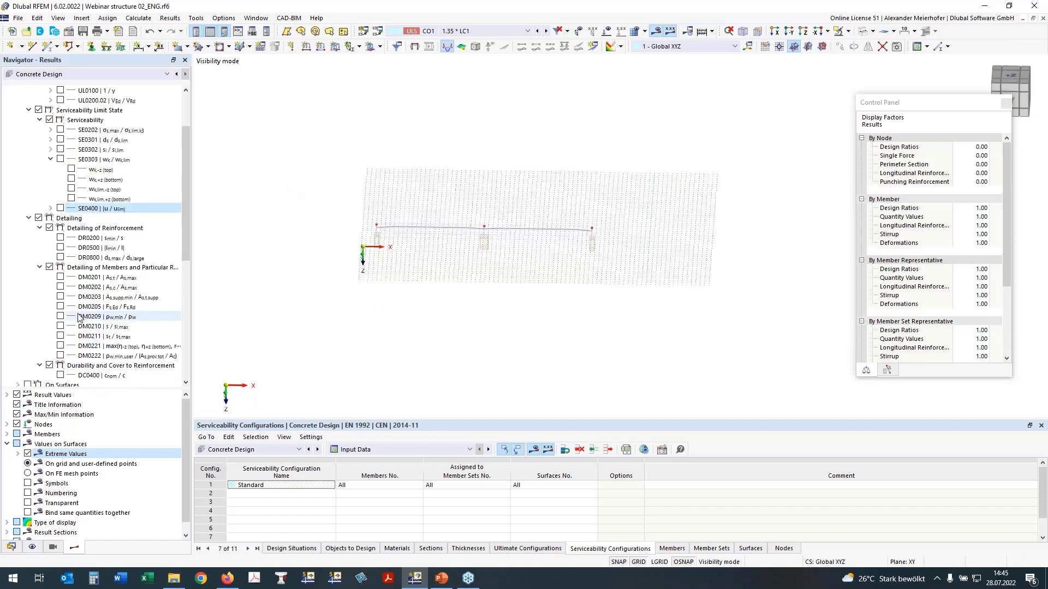
pyautogui.moveTo(411, 329)
pyautogui.keyDown('ctrl'); pyautogui.mouseDown(button='middle')
pyautogui.moveTo(417, 300)
pyautogui.moveTo(398, 316)
pyautogui.mouseUp(button='middle'); pyautogui.keyUp('ctrl')
pyautogui.scroll(-4, 98, 328)
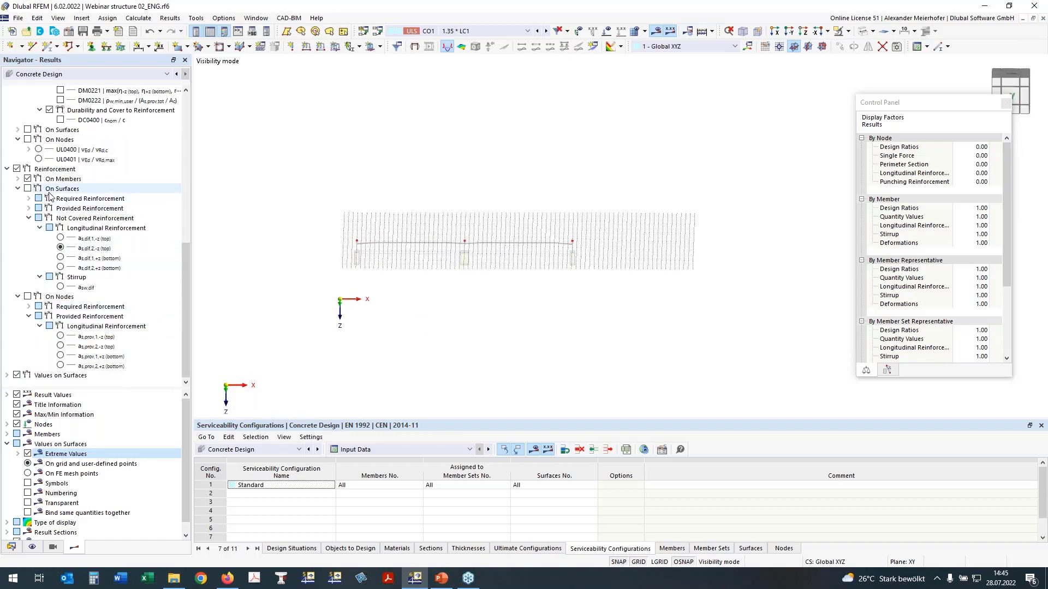
pyautogui.scroll(7, 33, 191)
pyautogui.click(29, 170)
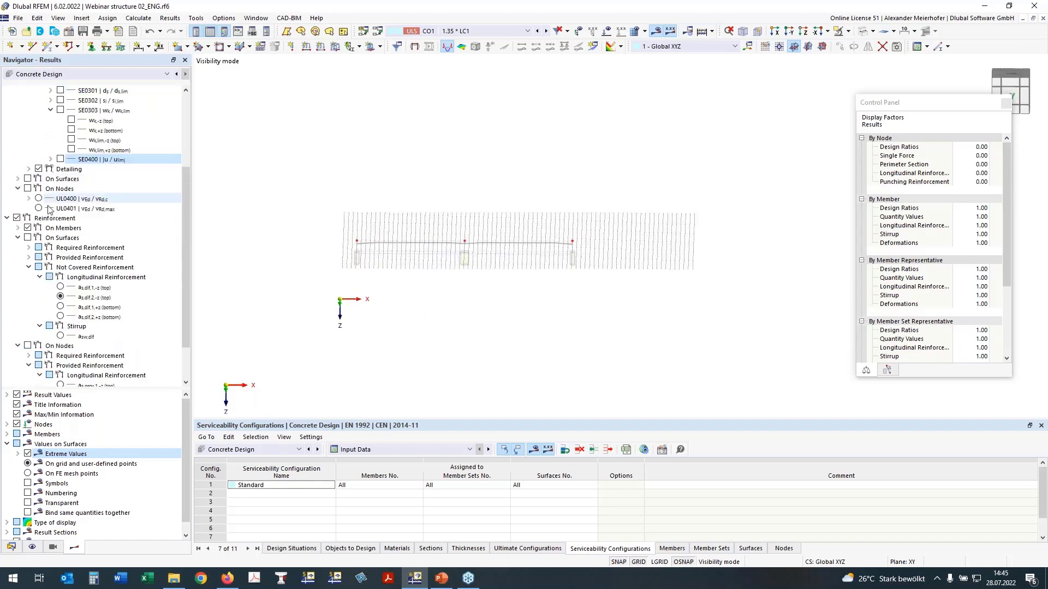
pyautogui.click(18, 228)
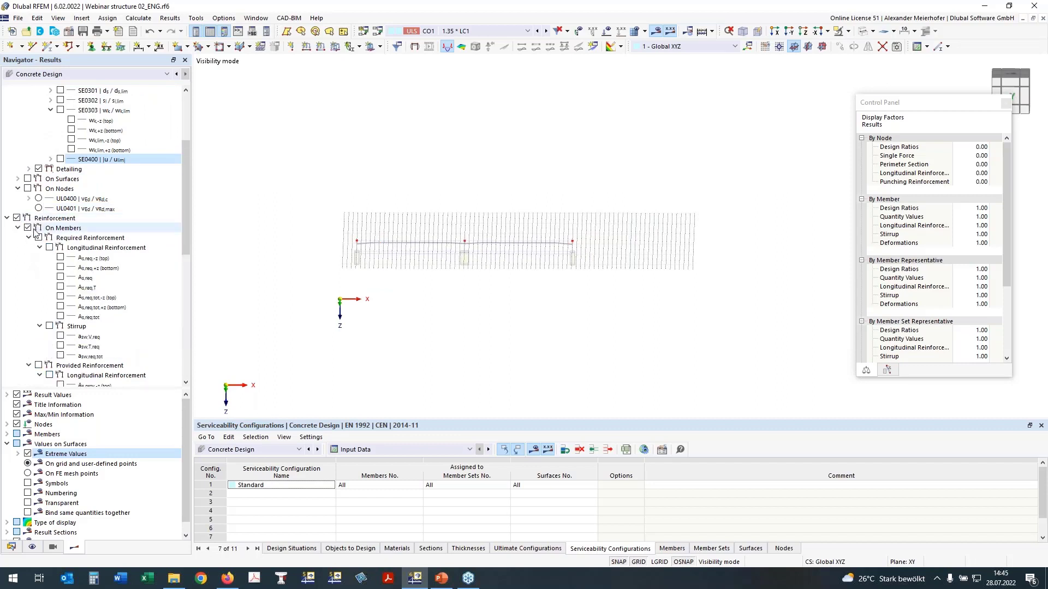
pyautogui.click(60, 297)
pyautogui.click(60, 308)
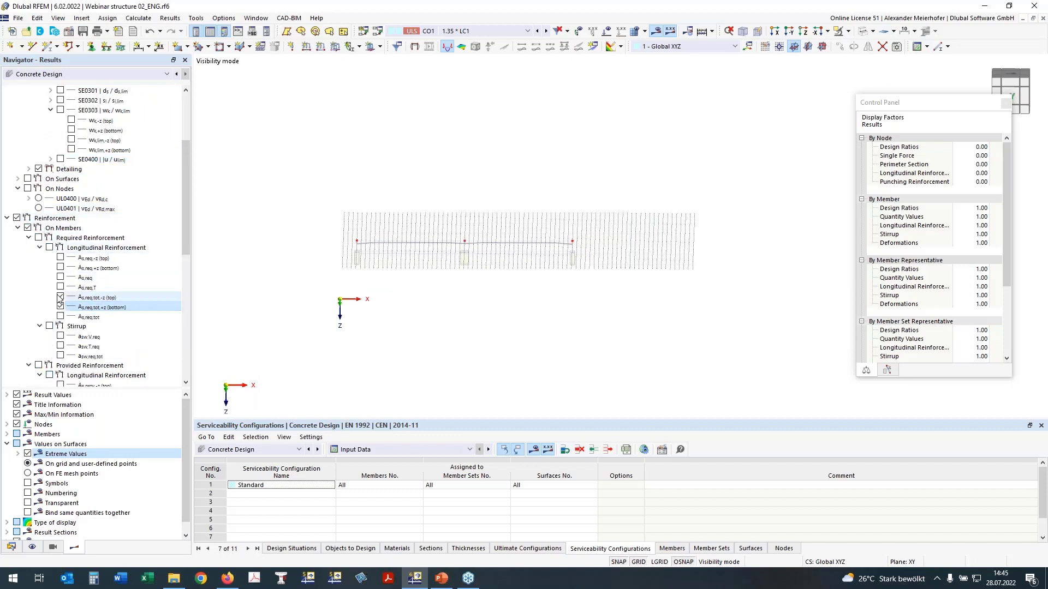
pyautogui.click(38, 237)
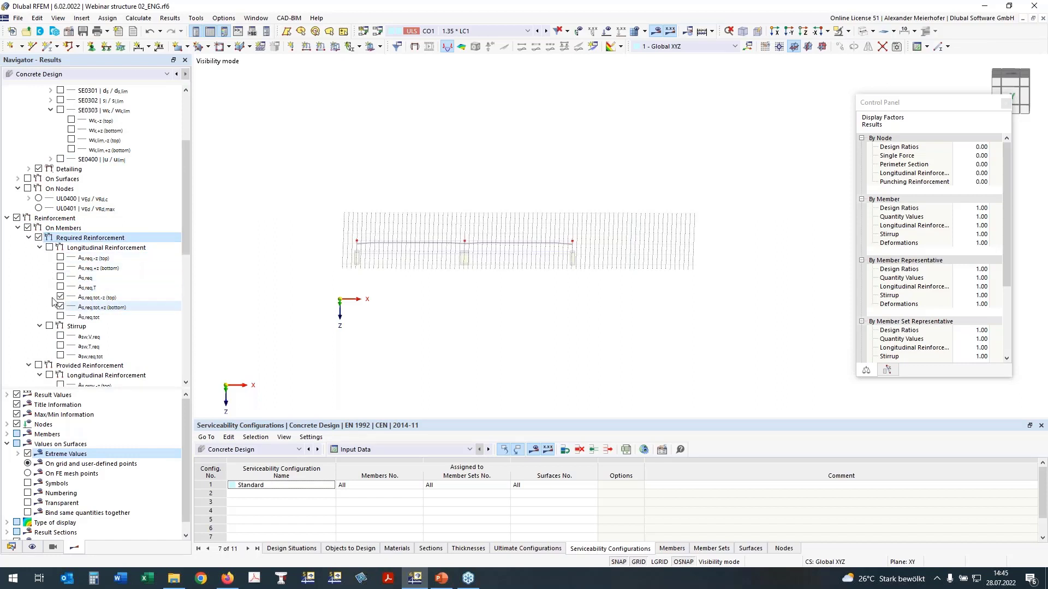
pyautogui.click(49, 247)
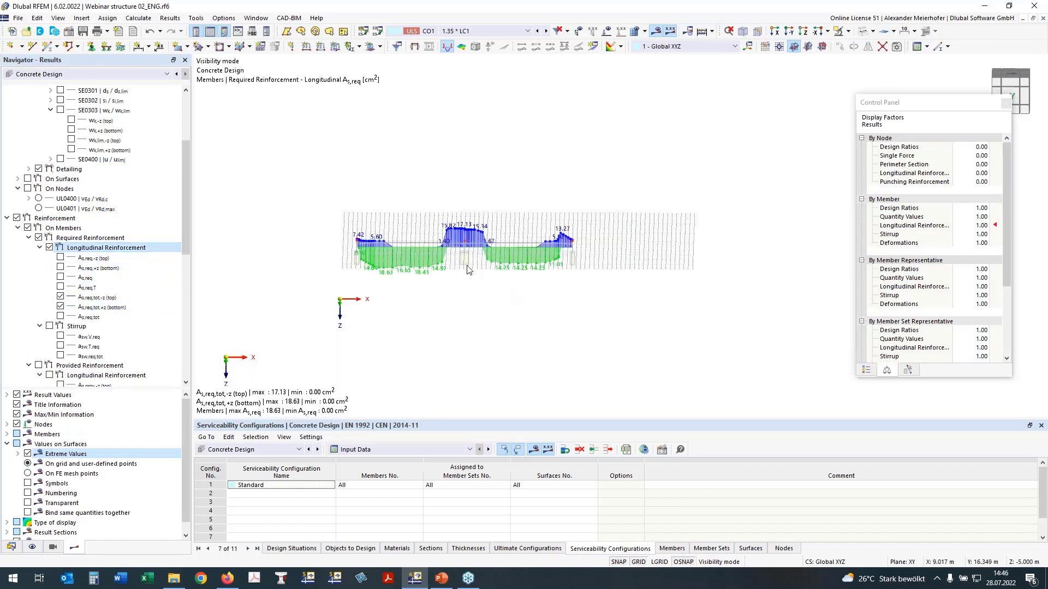
pyautogui.scroll(4, 458, 268)
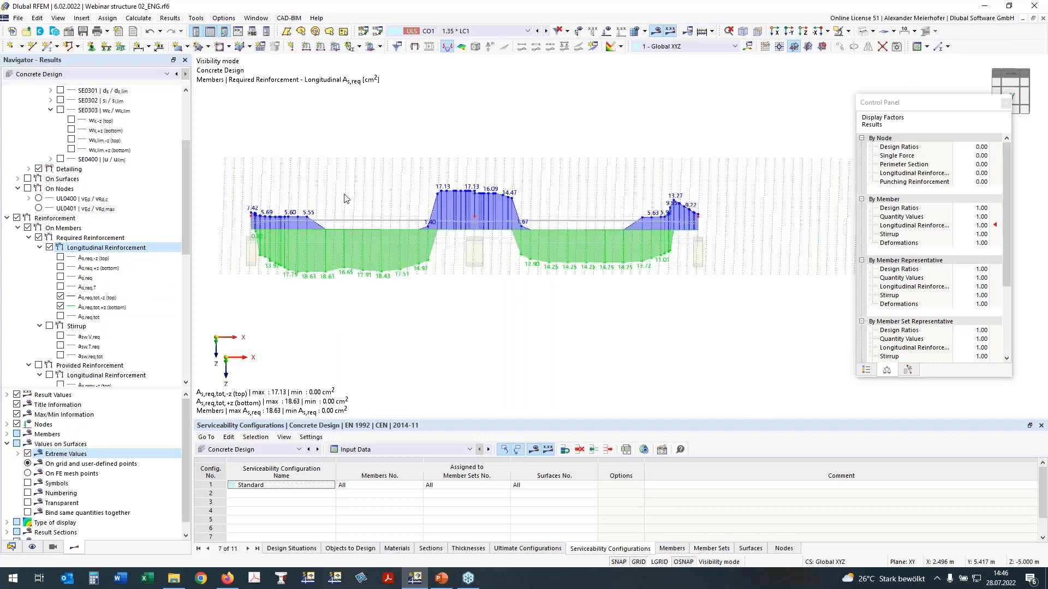
pyautogui.moveTo(447, 308); pyautogui.dragTo(473, 308, button='middle')
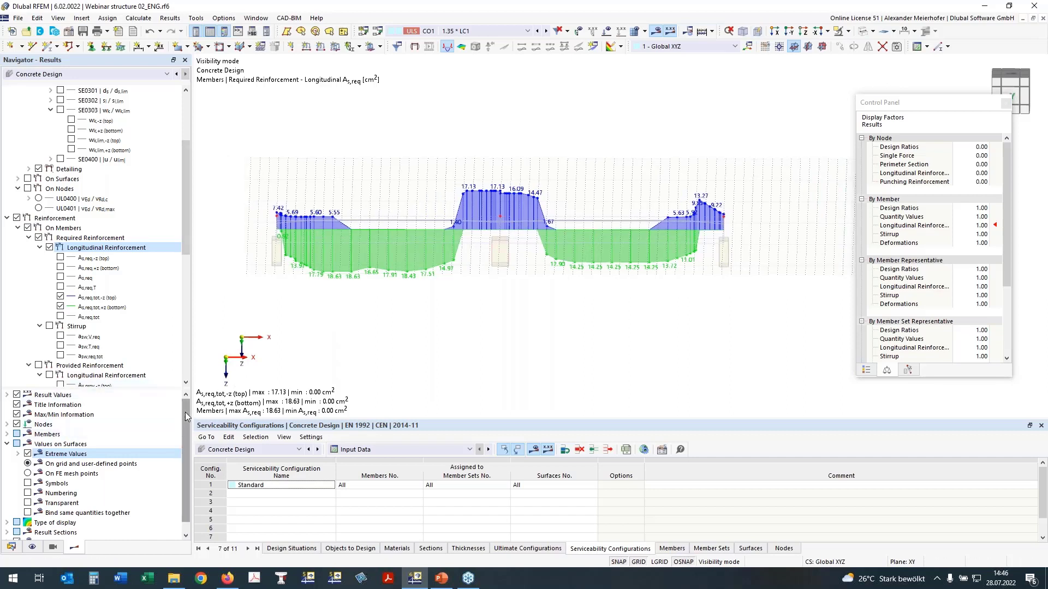
pyautogui.click(7, 443)
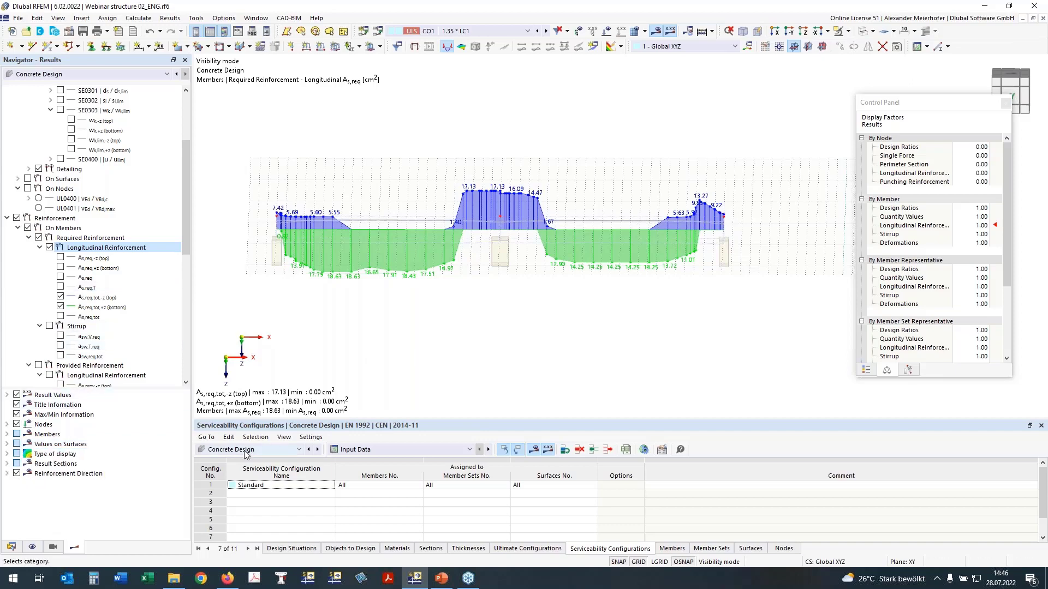
pyautogui.scroll(-3, 402, 312)
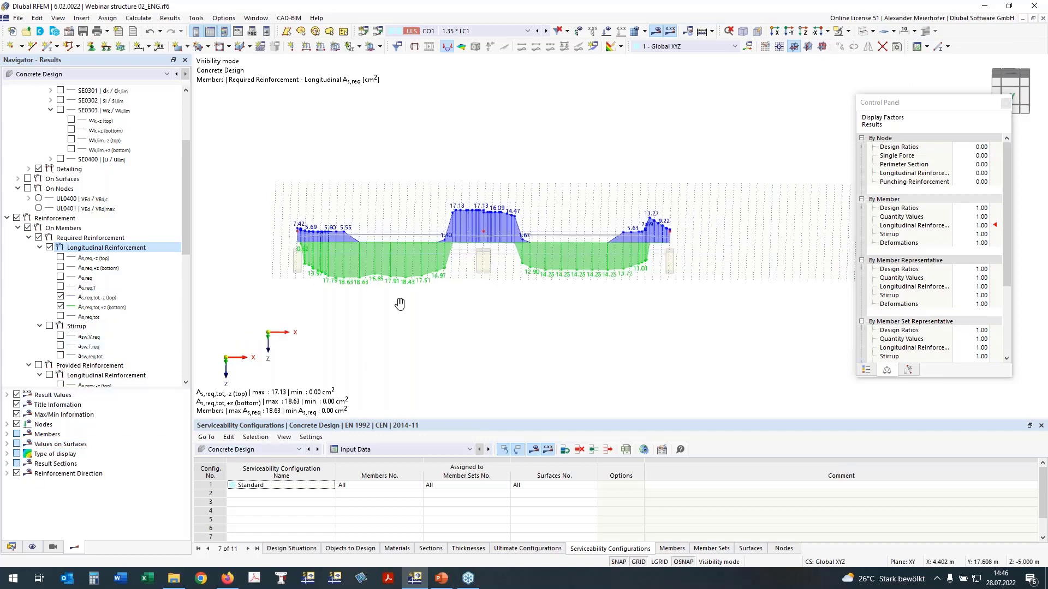
pyautogui.moveTo(402, 309)
pyautogui.keyDown('ctrl'); pyautogui.mouseDown(button='middle')
pyautogui.moveTo(438, 362)
pyautogui.moveTo(403, 290)
pyautogui.mouseUp(button='middle'); pyautogui.keyUp('ctrl')
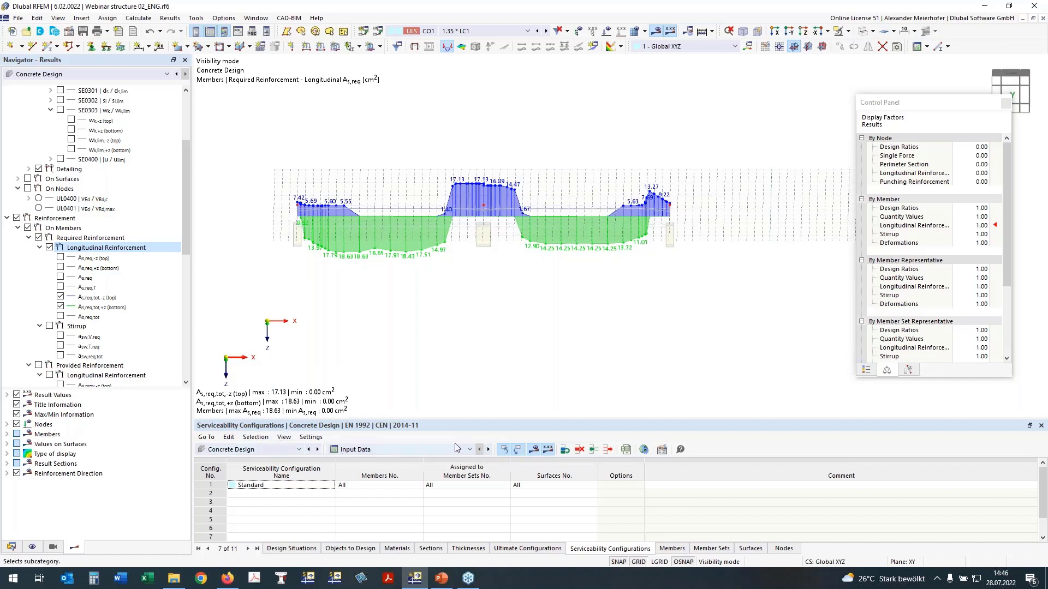
# Apply the Concrete Design global settings with deletion of add-on results on input changes enabled, and accept deleting the existing Concrete Design results.
pyautogui.click(643, 450)
pyautogui.click(327, 360)
pyautogui.click(327, 359)
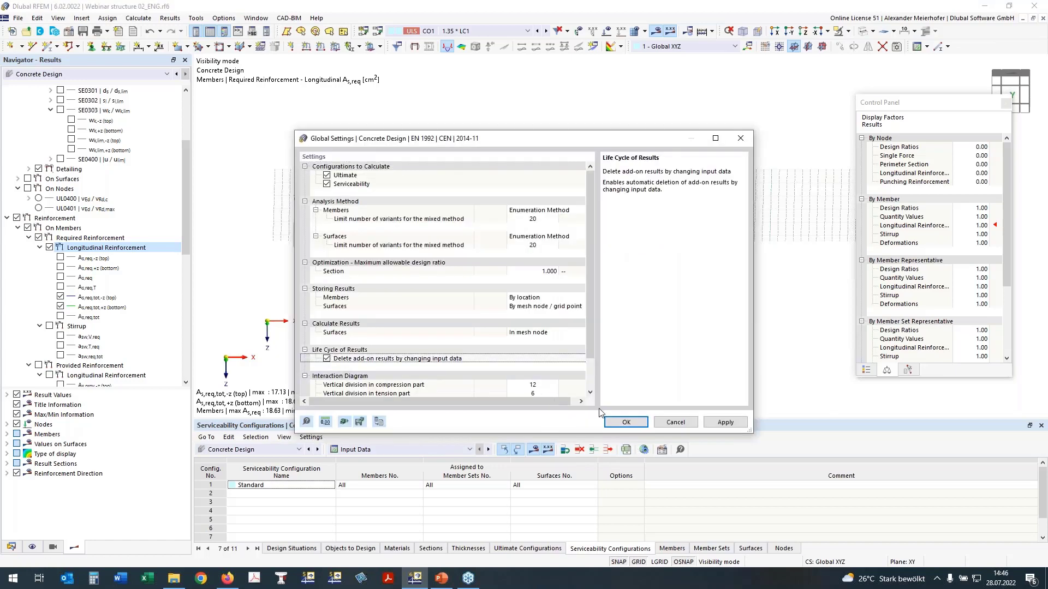
pyautogui.click(631, 425)
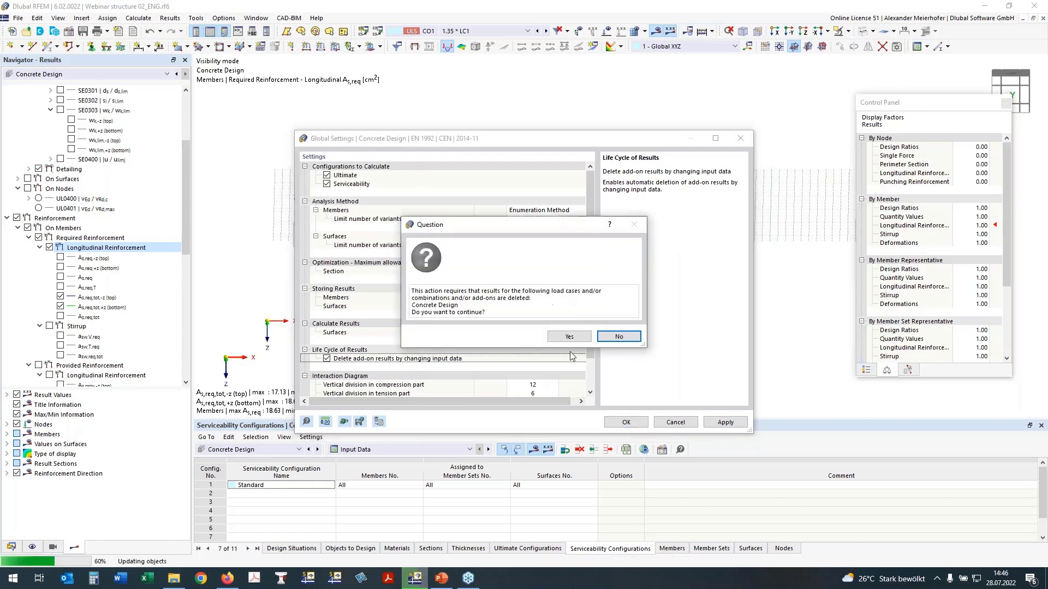
pyautogui.click(569, 337)
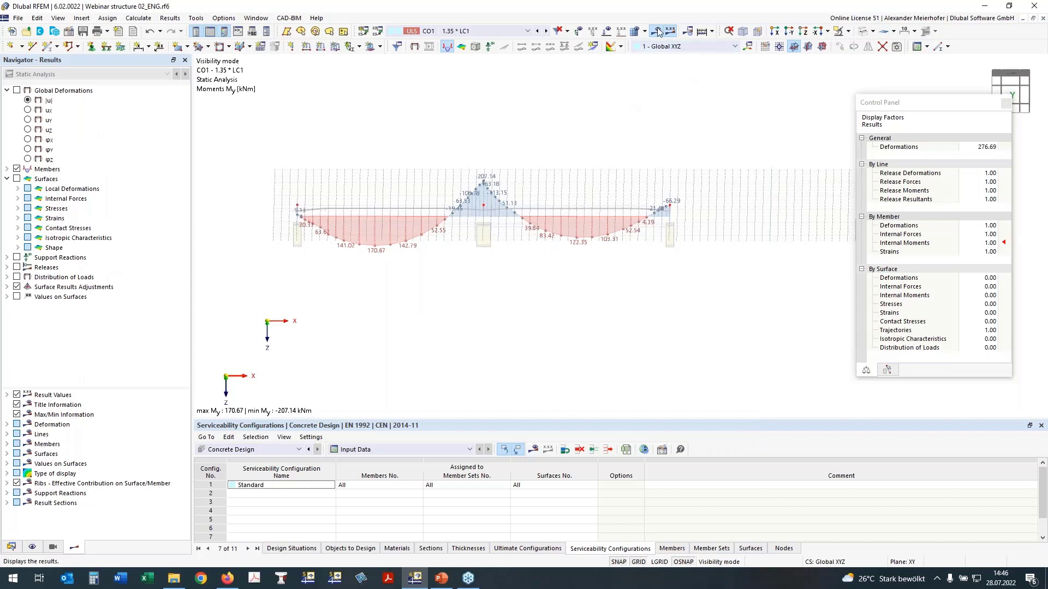
# Recalculate the whole model, including the Concrete Design add-on.
pyautogui.click(711, 31)
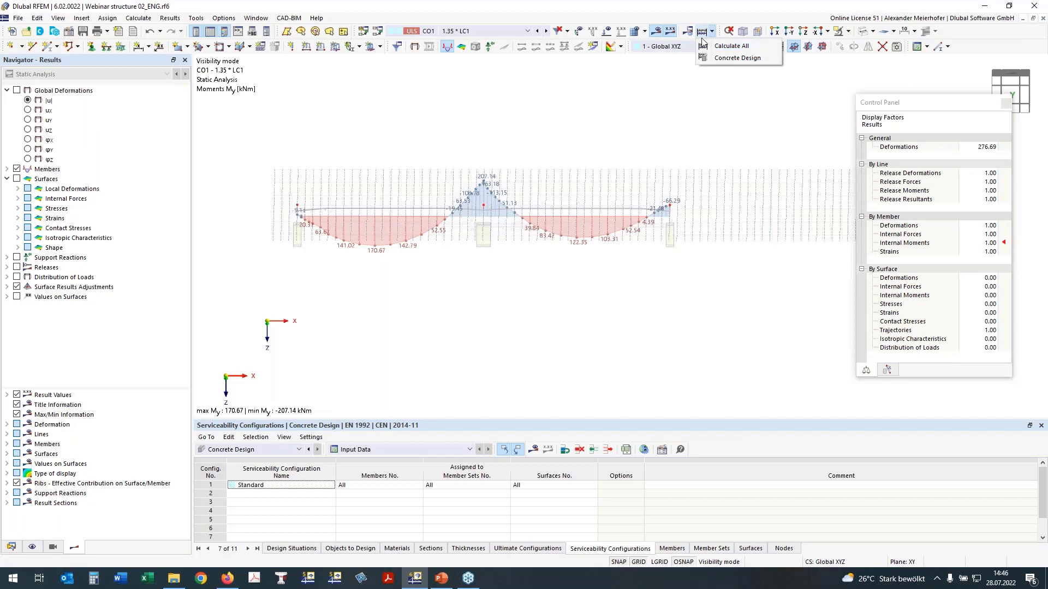
pyautogui.click(700, 46)
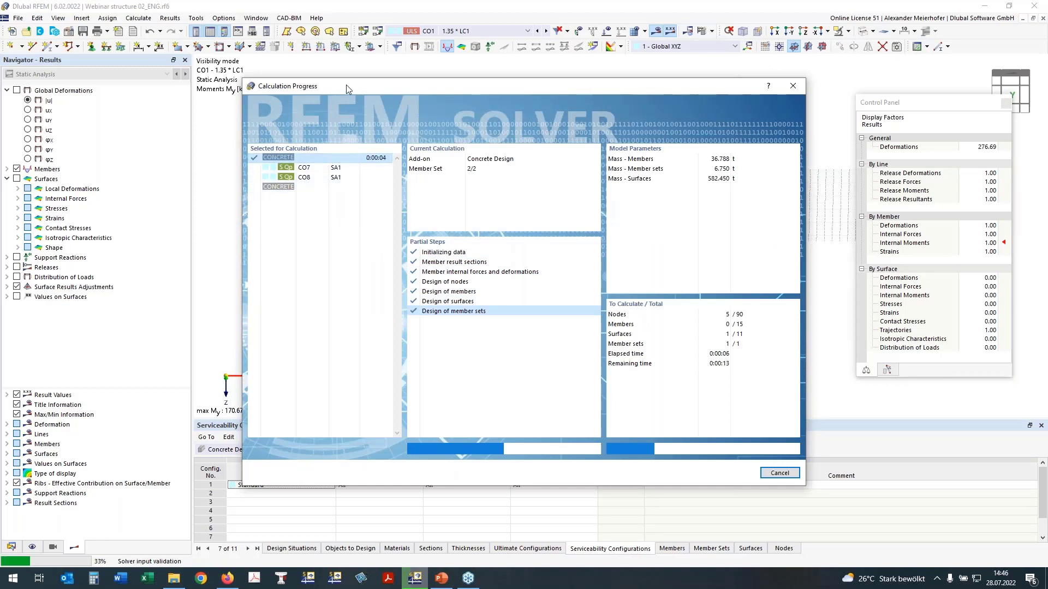
pyautogui.moveTo(346, 89); pyautogui.dragTo(367, 100)
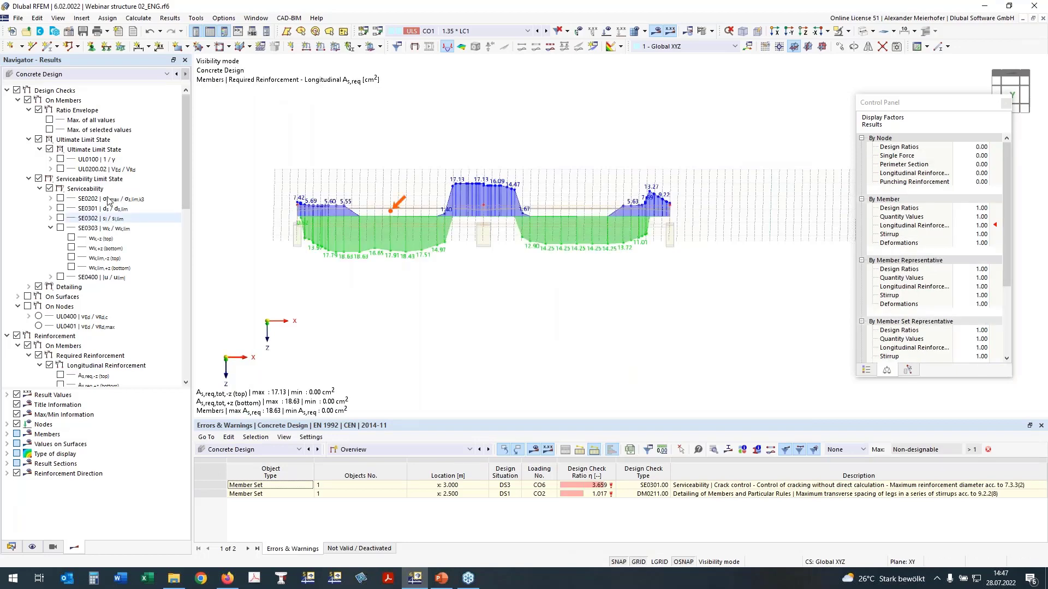
# Check the tables of design ratios on nodes by loading and material, and bring up the design ratios on members by design situation.
pyautogui.click(401, 449)
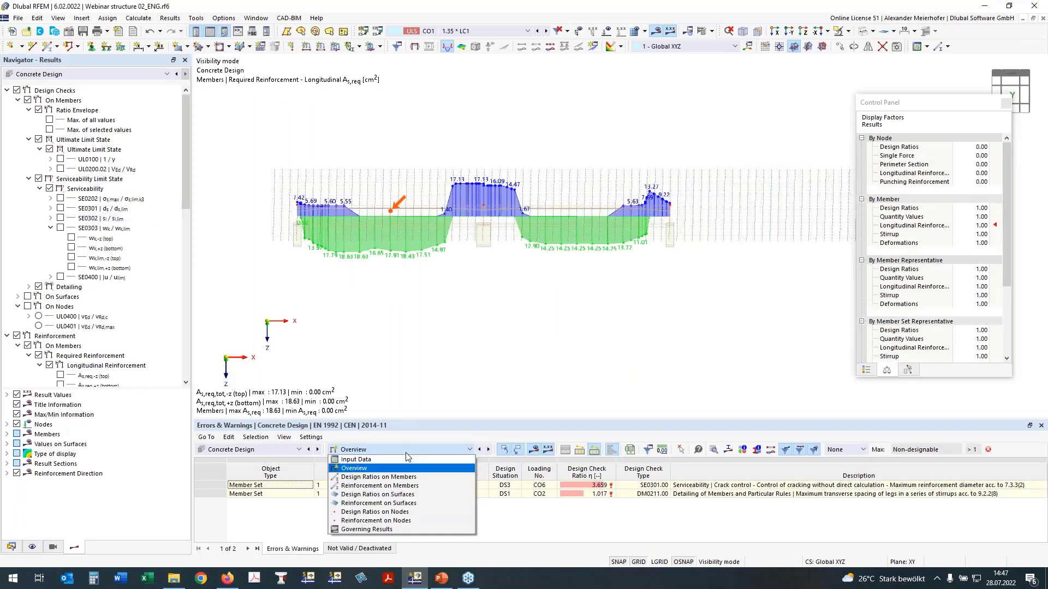
pyautogui.click(401, 511)
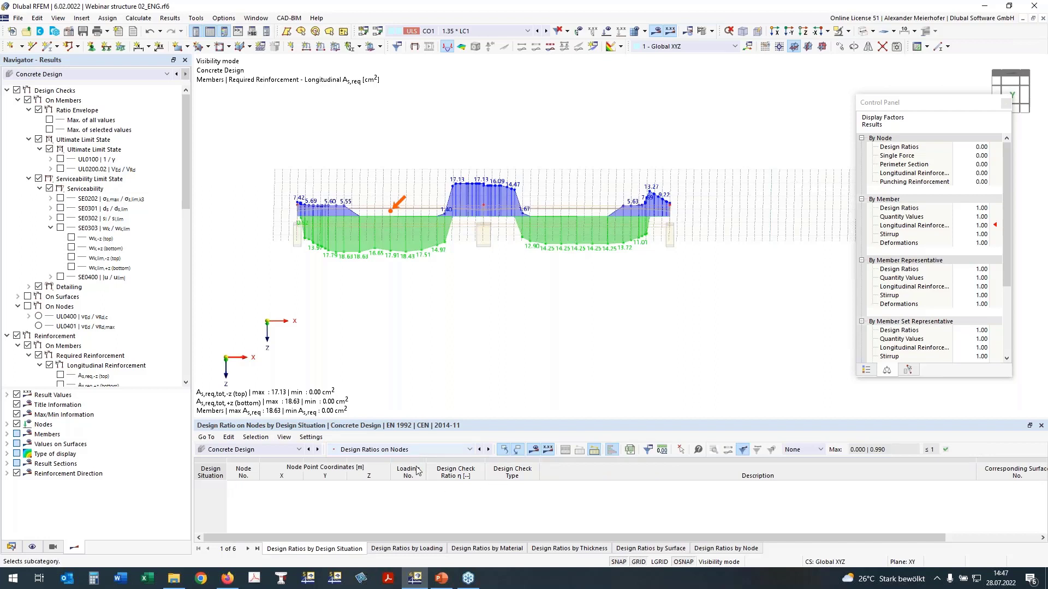
pyautogui.click(428, 549)
pyautogui.click(470, 548)
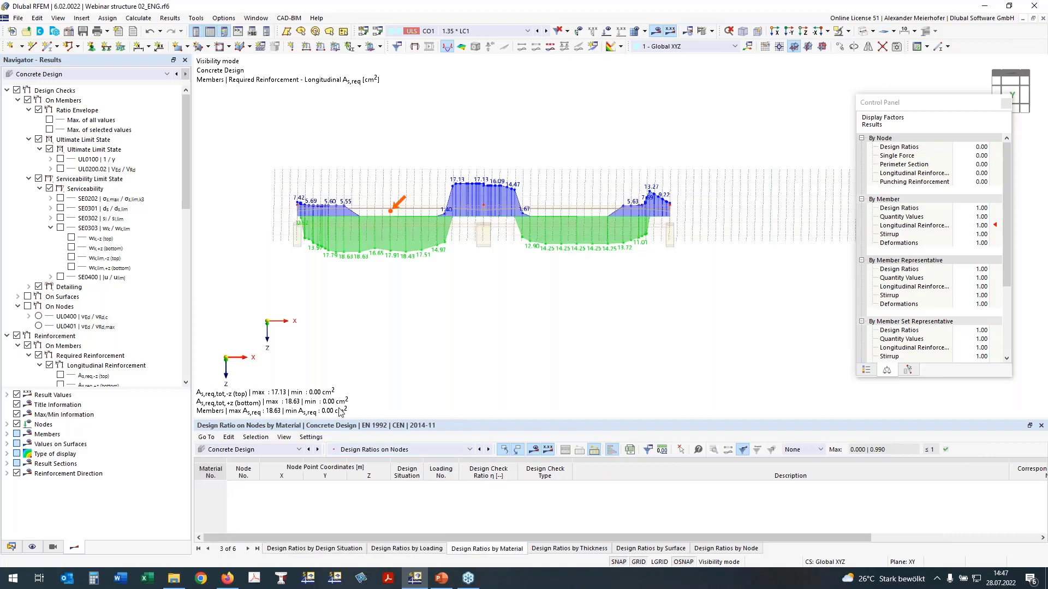
pyautogui.click(431, 449)
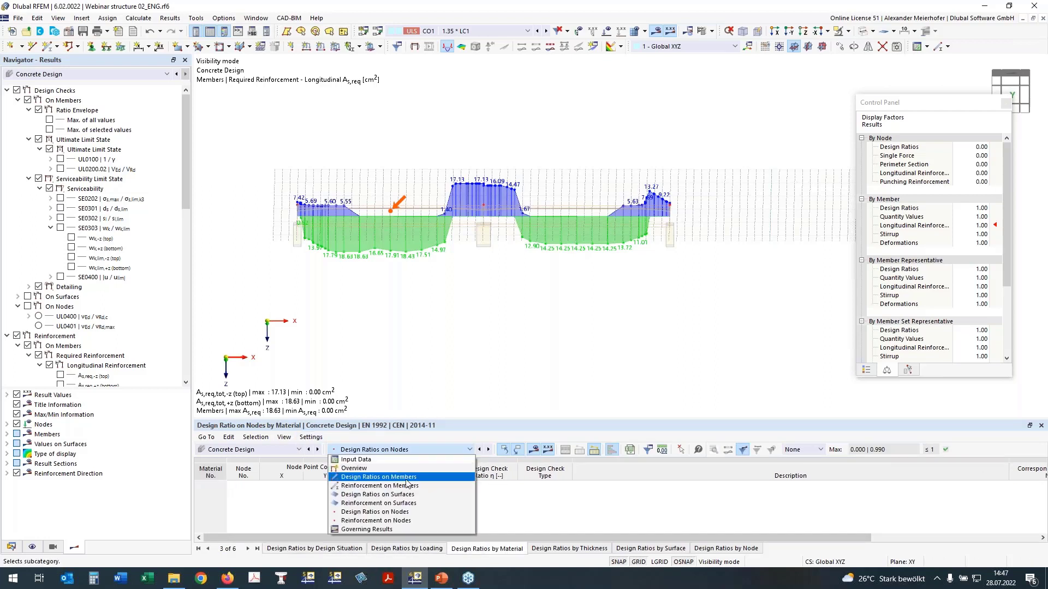
pyautogui.click(406, 485)
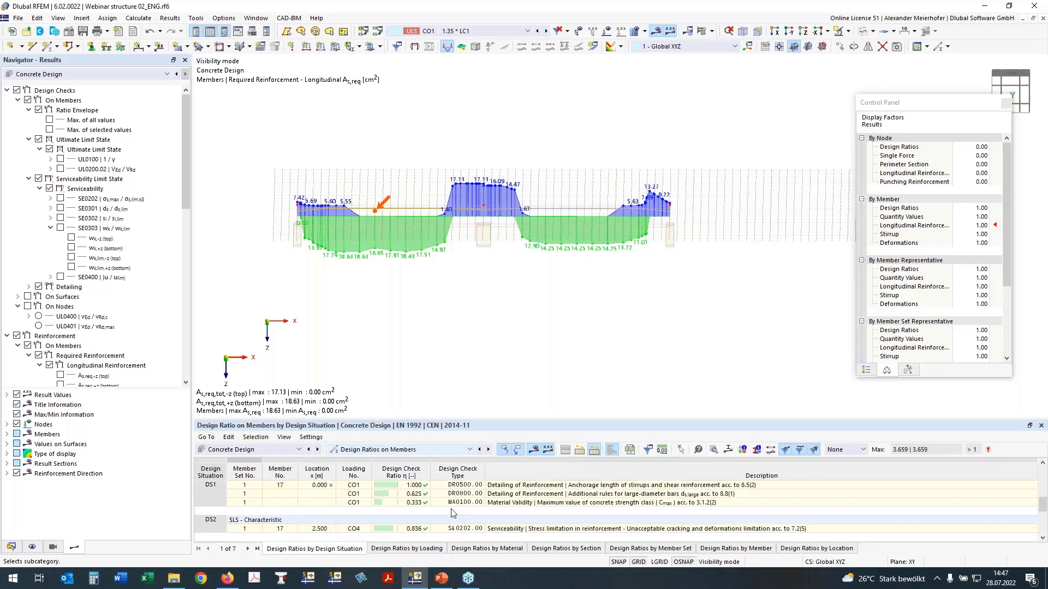
# Create a new printout report in the model data and name it "Concrete Design".
pyautogui.click(7, 474)
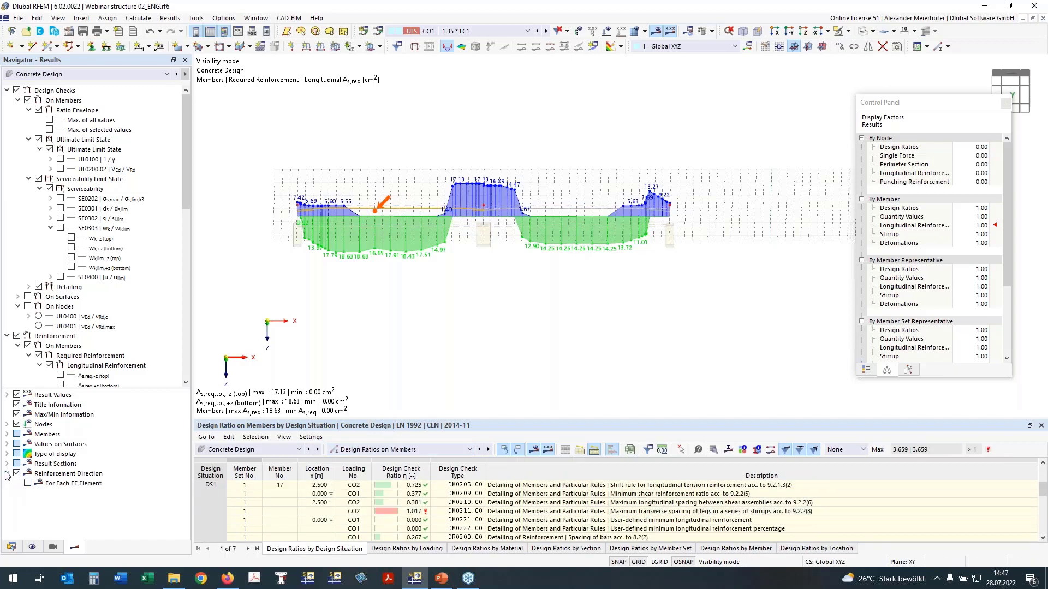
pyautogui.click(11, 547)
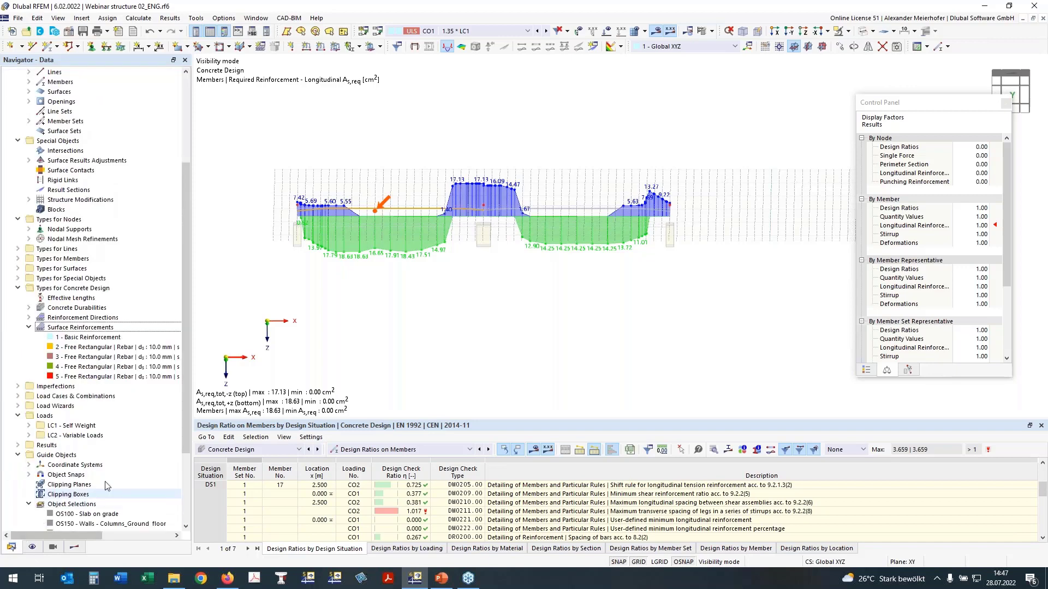
pyautogui.scroll(-3, 34, 524)
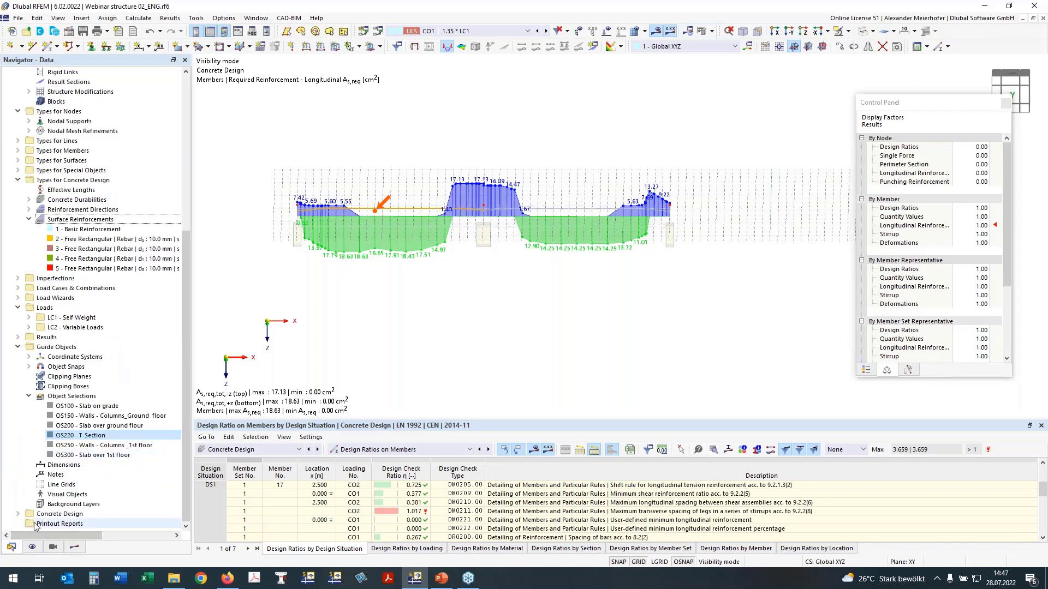
pyautogui.click(57, 525)
pyautogui.rightClick(64, 526)
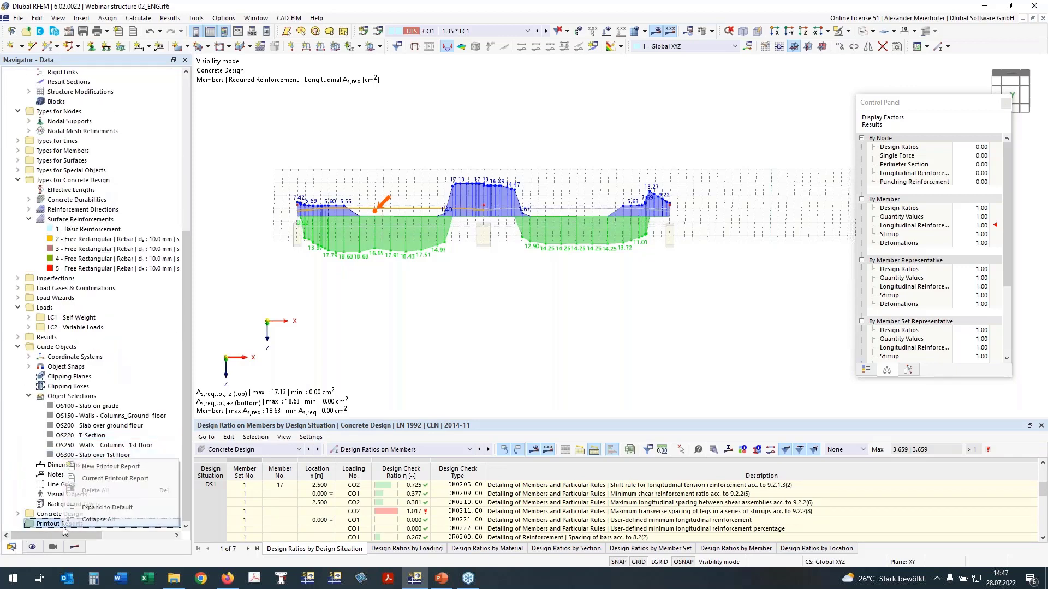
pyautogui.click(116, 468)
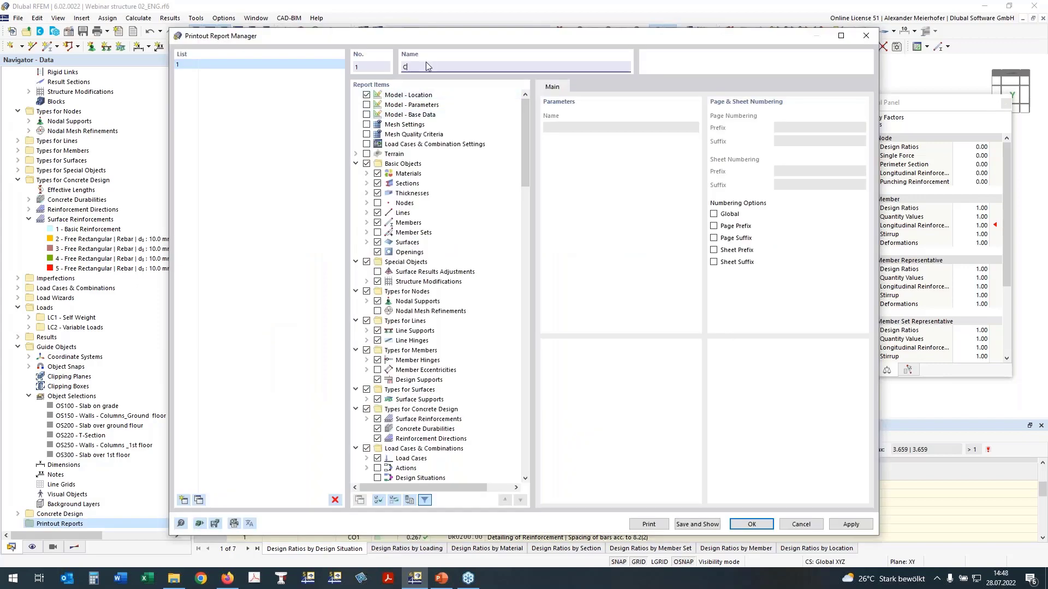
pyautogui.write('crete Design')
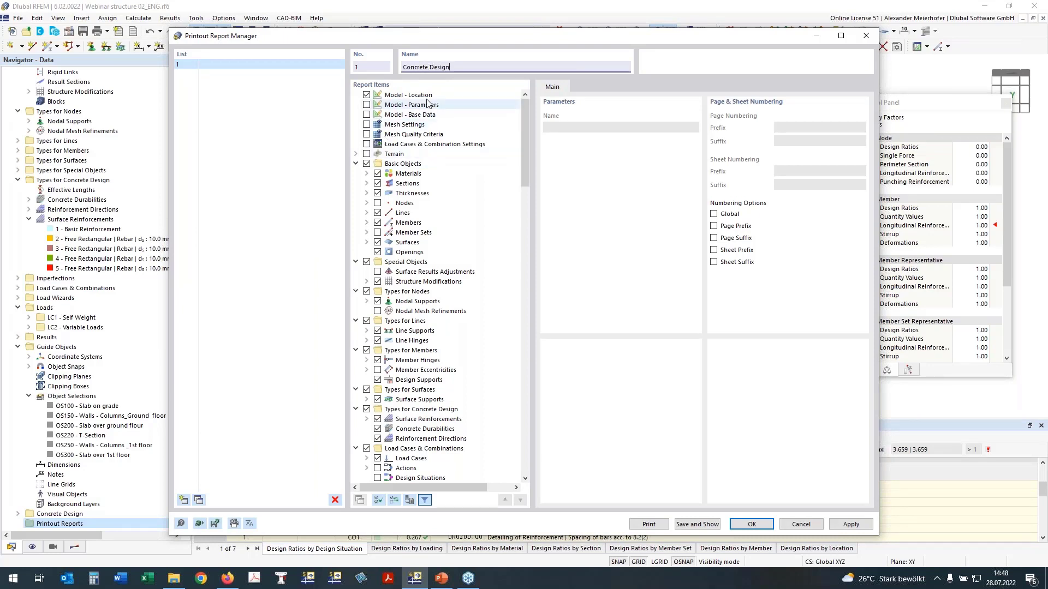
# Exclude Model - Location, Basic Objects, Special Objects, and the Types for Nodes, Lines, Members and Surfaces from the report items.
pyautogui.click(366, 96)
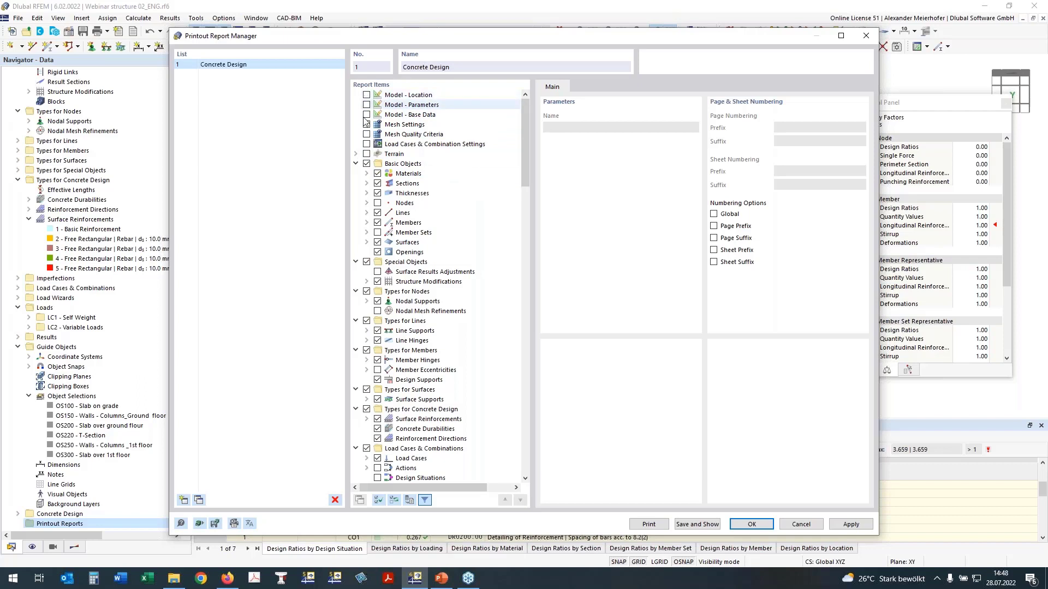
pyautogui.rightClick(371, 166)
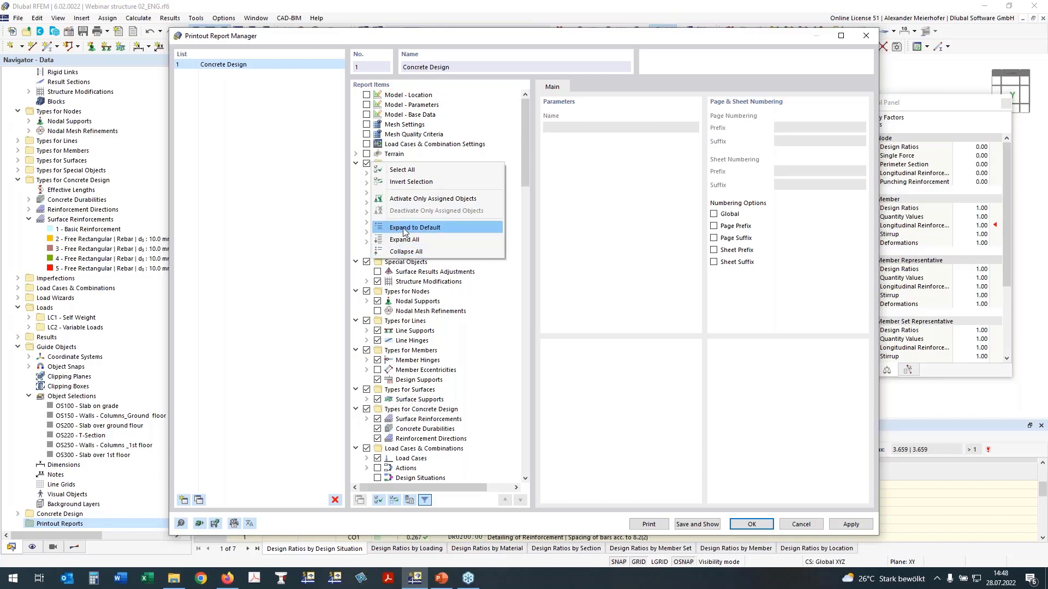
pyautogui.click(405, 251)
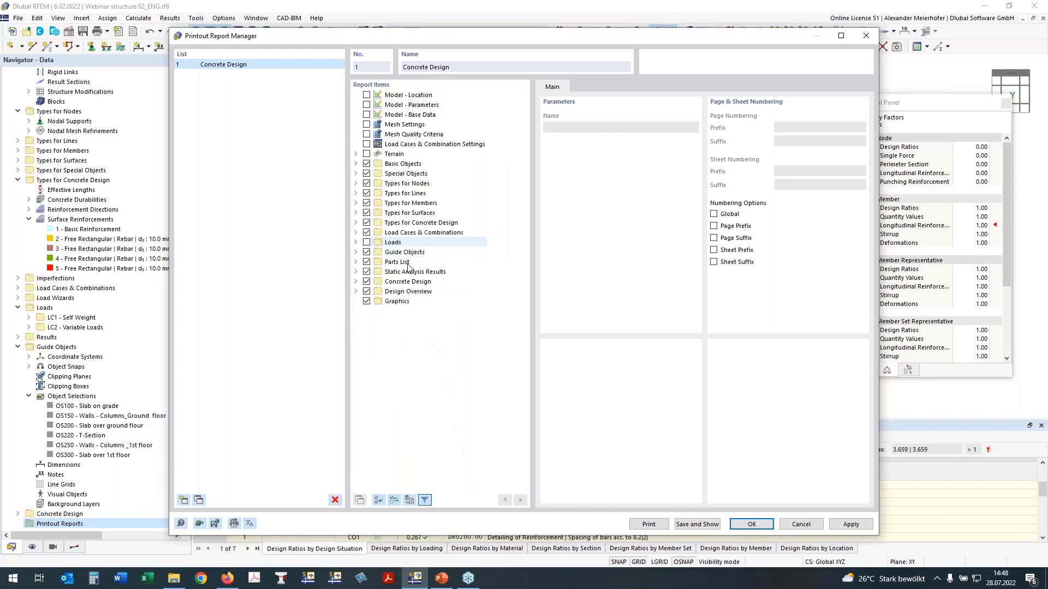
pyautogui.click(366, 163)
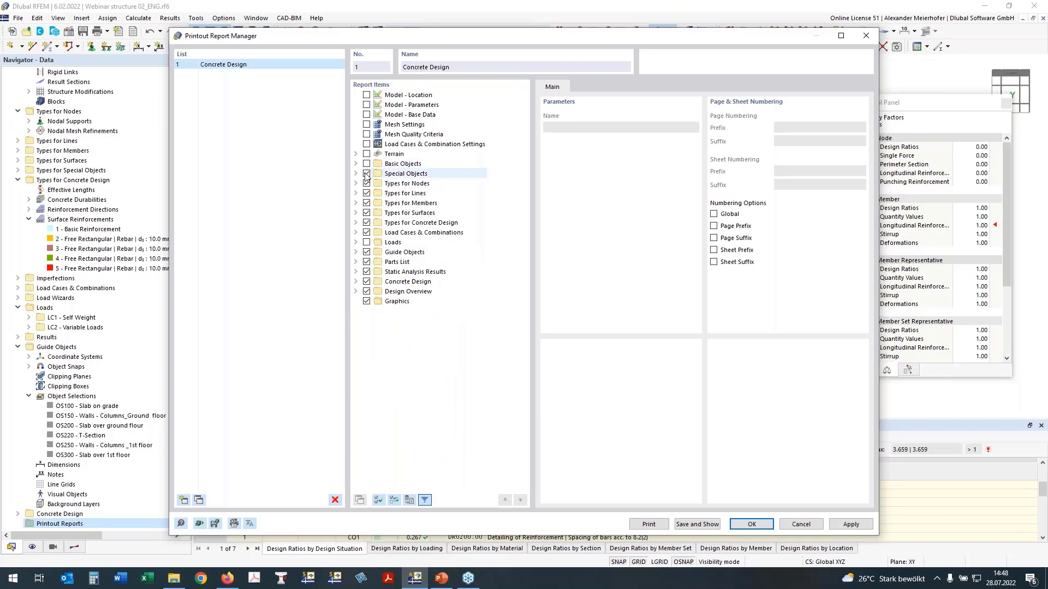
pyautogui.click(366, 174)
pyautogui.click(366, 183)
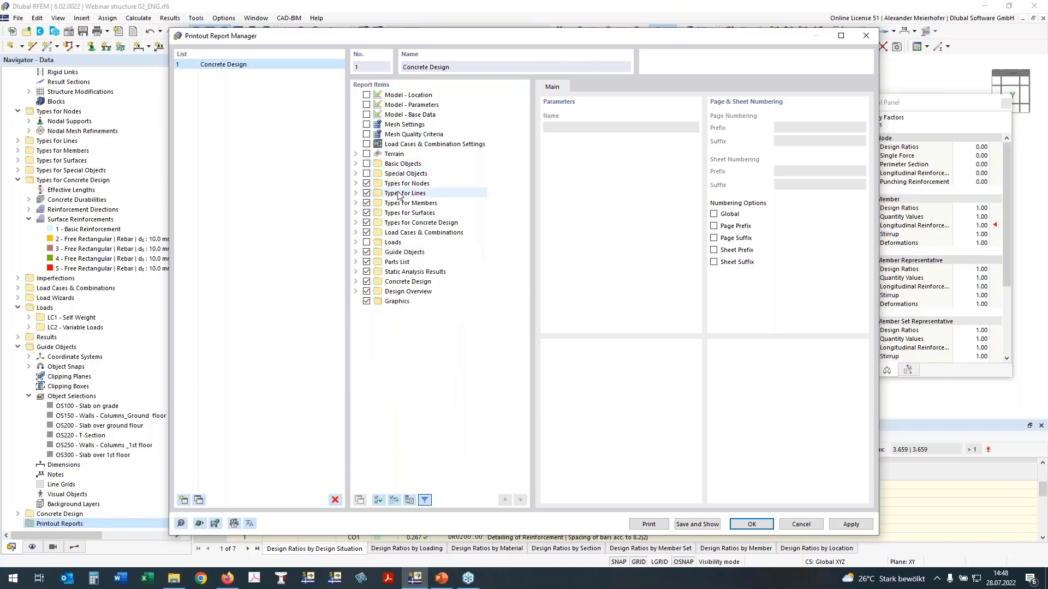
pyautogui.click(366, 203)
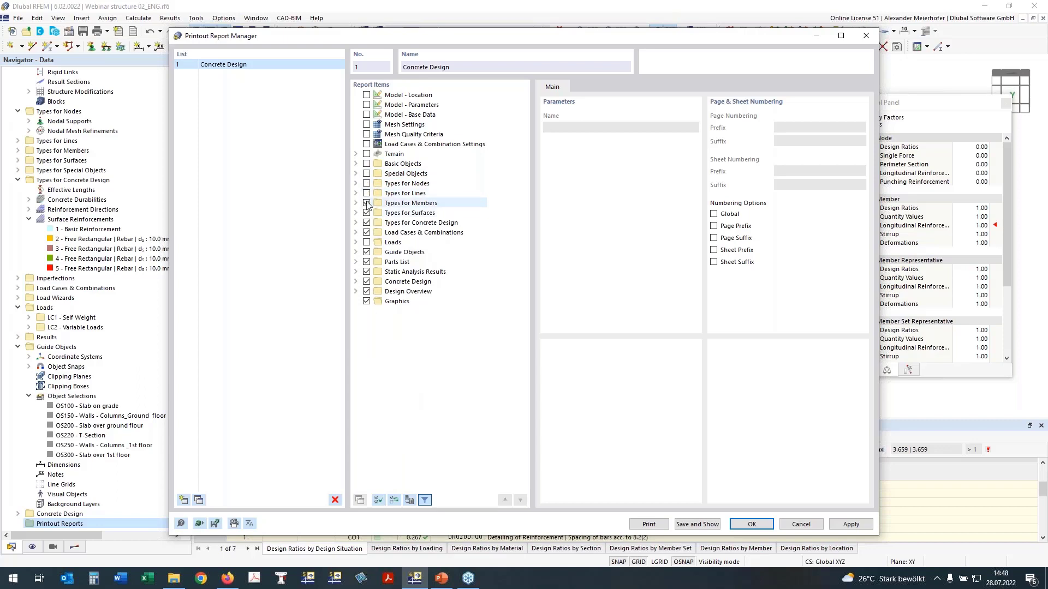
pyautogui.click(366, 213)
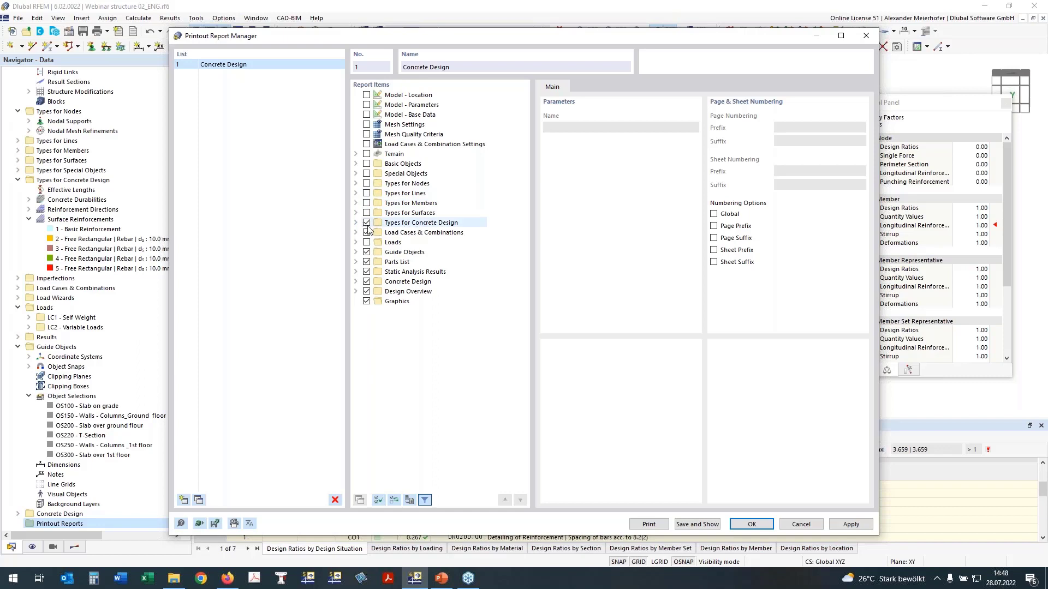
# Keep Types for Concrete Design, and exclude Load Cases & Combinations, Guide Objects, Parts List and Static Analysis Results from the report.
pyautogui.click(356, 222)
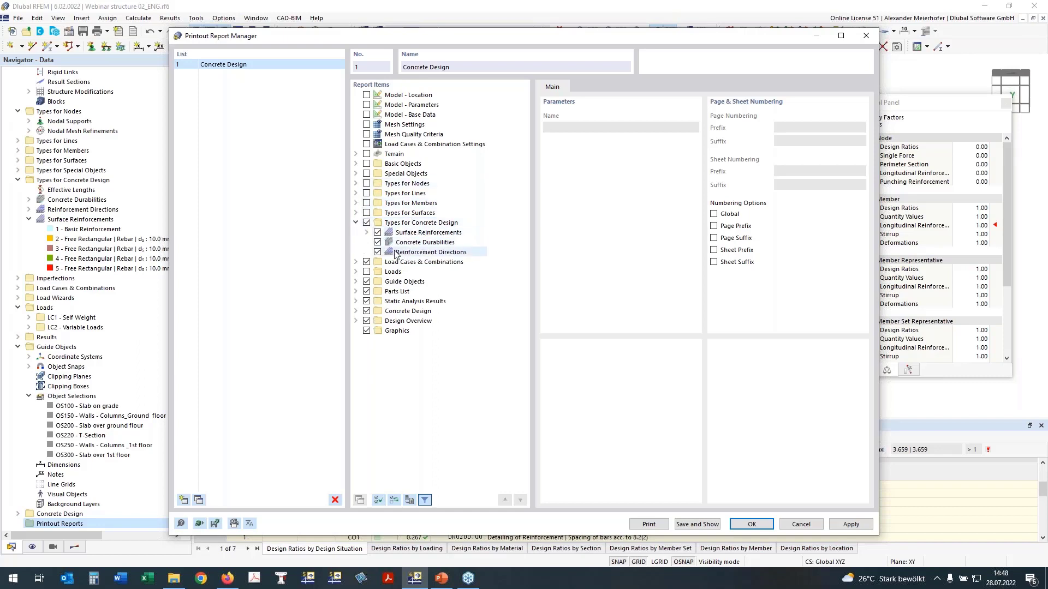
pyautogui.click(367, 262)
pyautogui.click(366, 281)
pyautogui.click(366, 293)
pyautogui.click(367, 292)
pyautogui.click(366, 302)
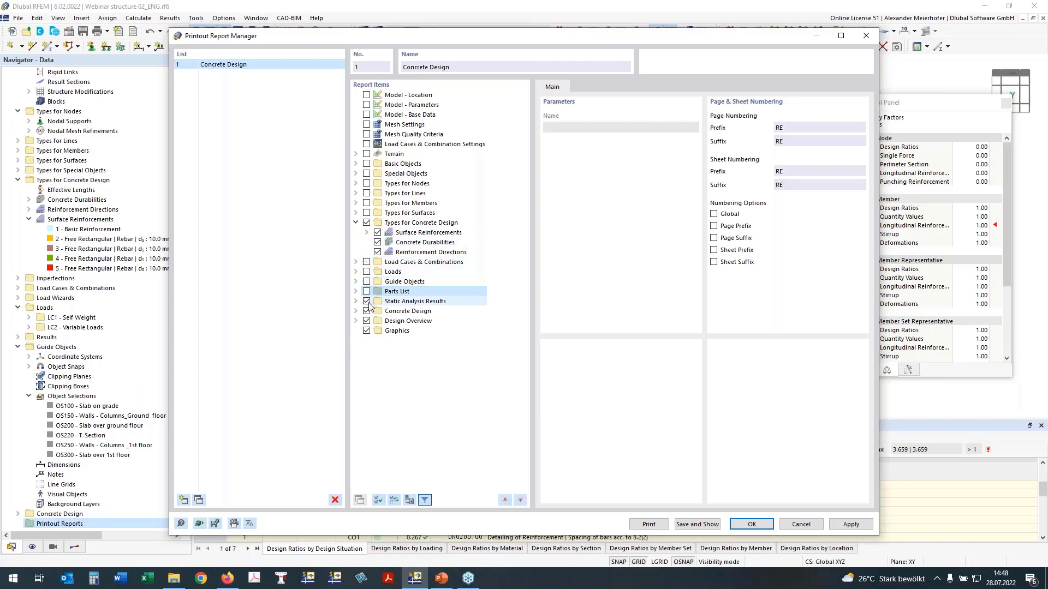
# Exclude the Design Ratio on Members by Member table from the Concrete Design results in the report.
pyautogui.click(356, 311)
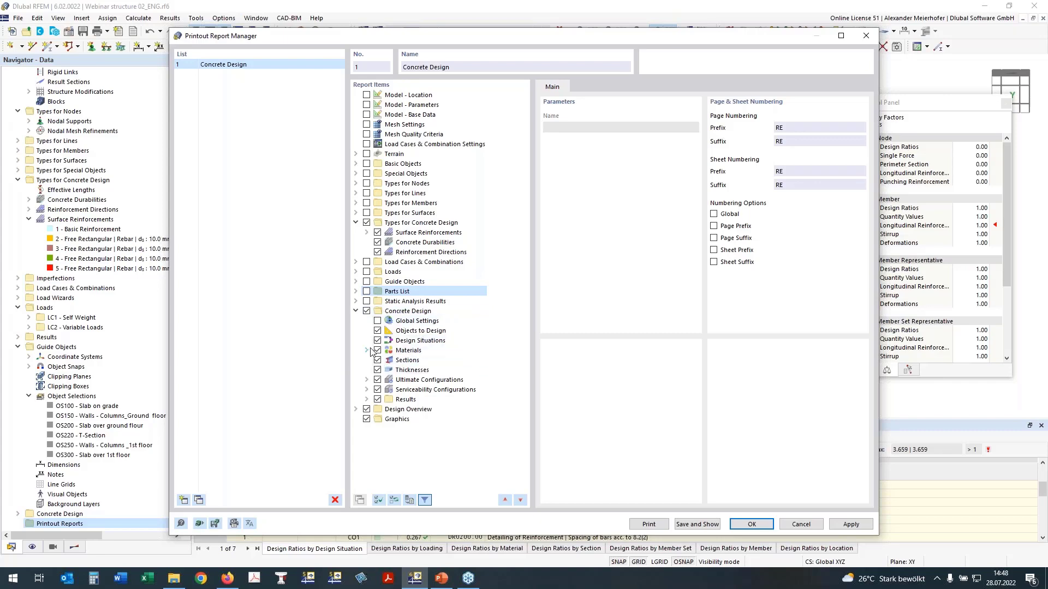
pyautogui.click(366, 399)
pyautogui.scroll(-7, 415, 200)
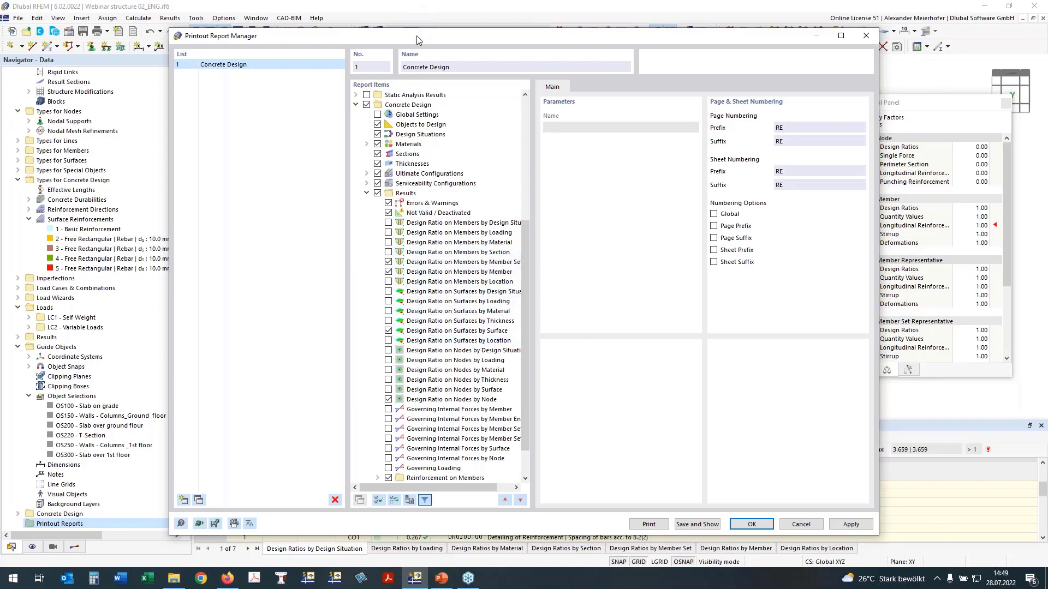
pyautogui.moveTo(417, 35); pyautogui.dragTo(352, 15)
pyautogui.doubleClick(352, 14)
pyautogui.moveTo(585, 22); pyautogui.dragTo(547, 40)
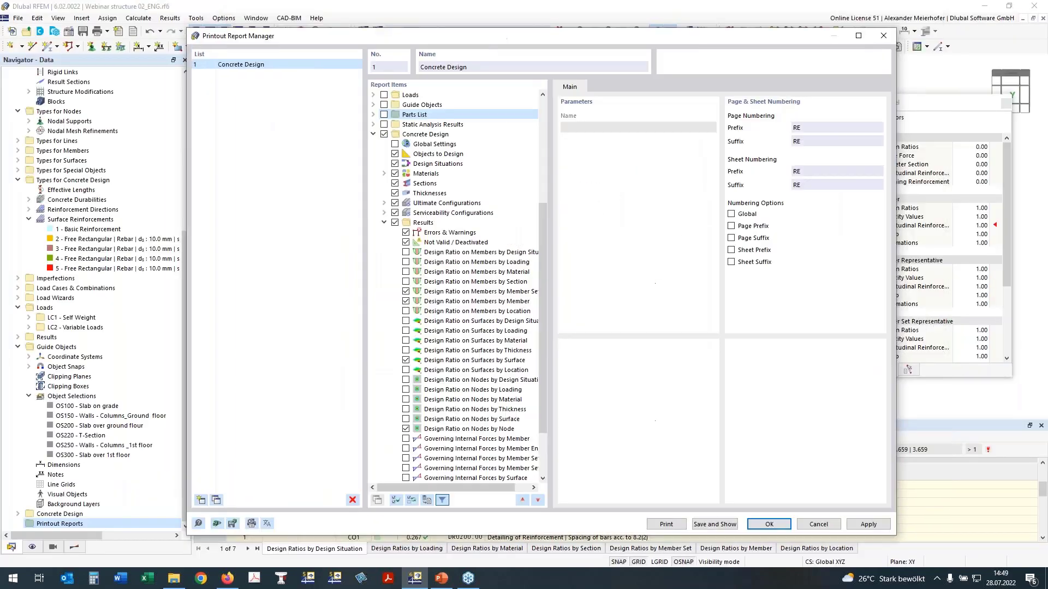
pyautogui.click(405, 303)
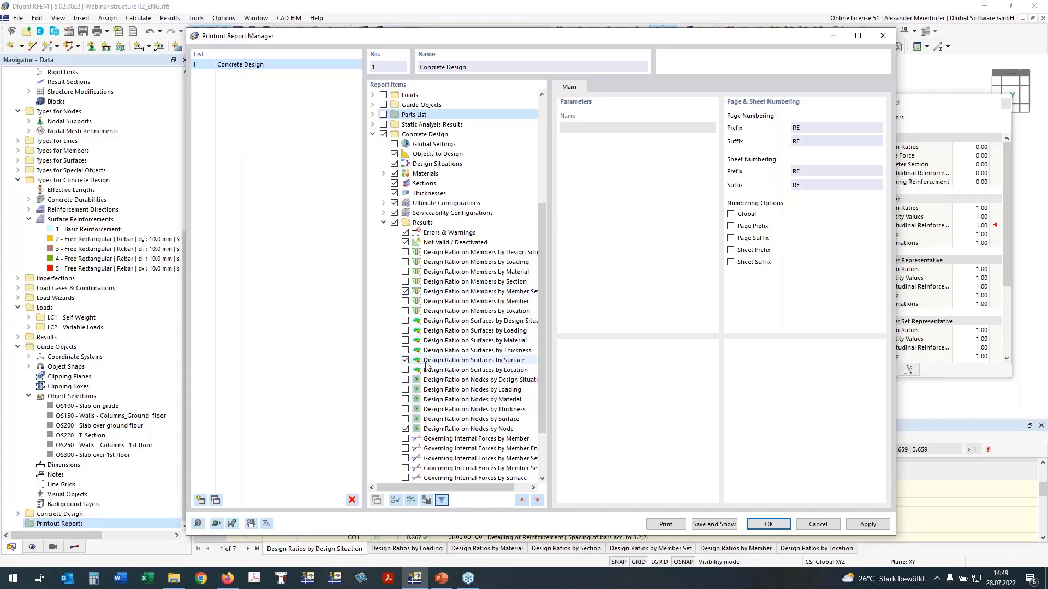
# Exclude the Required and Provided Reinforcement by Member tables from Reinforcement on Members, keeping the Member Set versions.
pyautogui.scroll(-3, 427, 365)
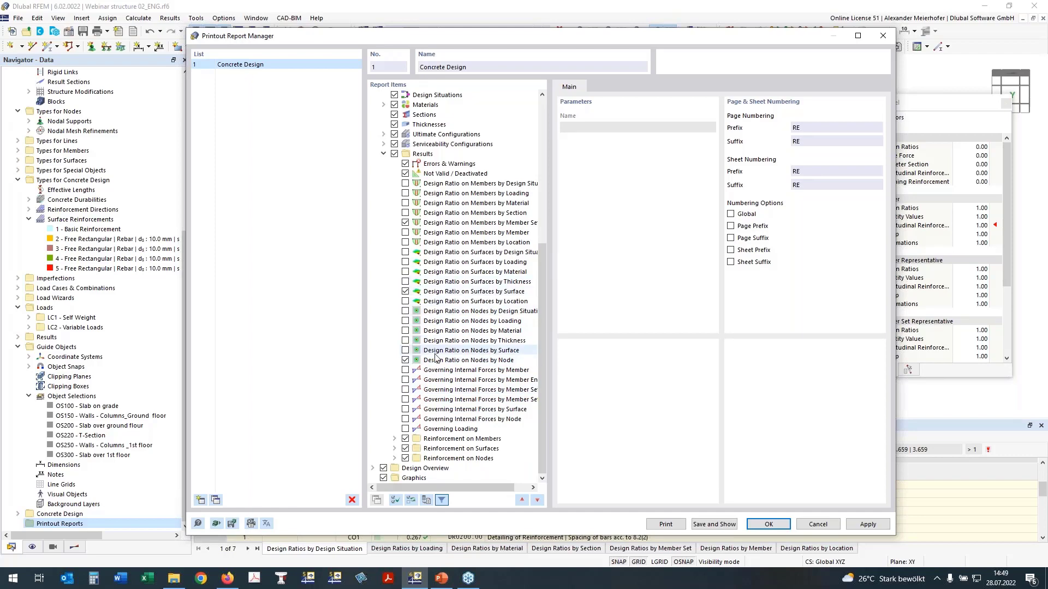
pyautogui.click(395, 440)
pyautogui.scroll(-3, 437, 420)
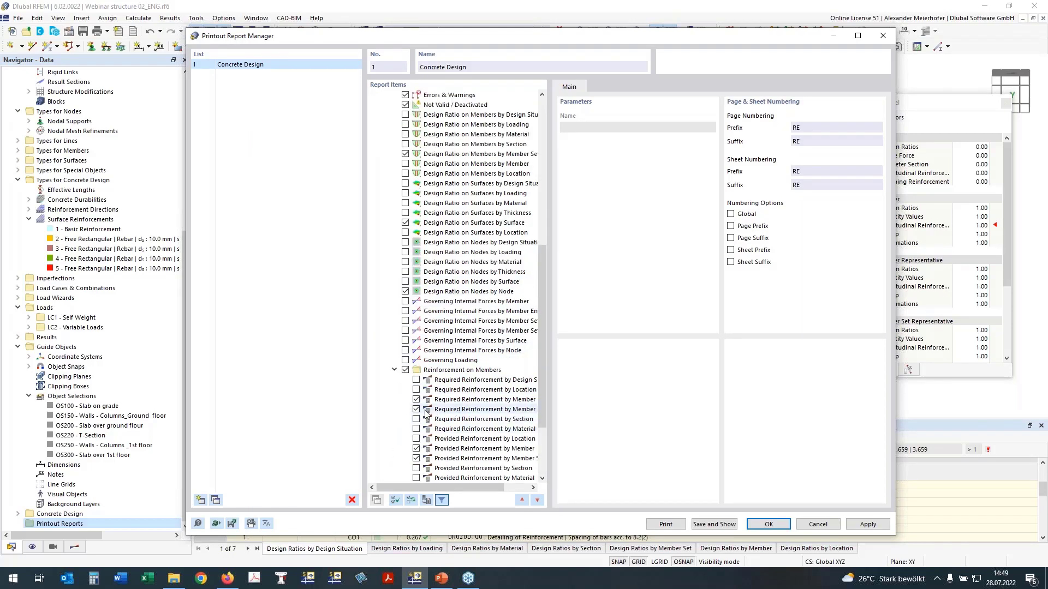
pyautogui.moveTo(419, 484); pyautogui.dragTo(434, 488)
pyautogui.click(402, 400)
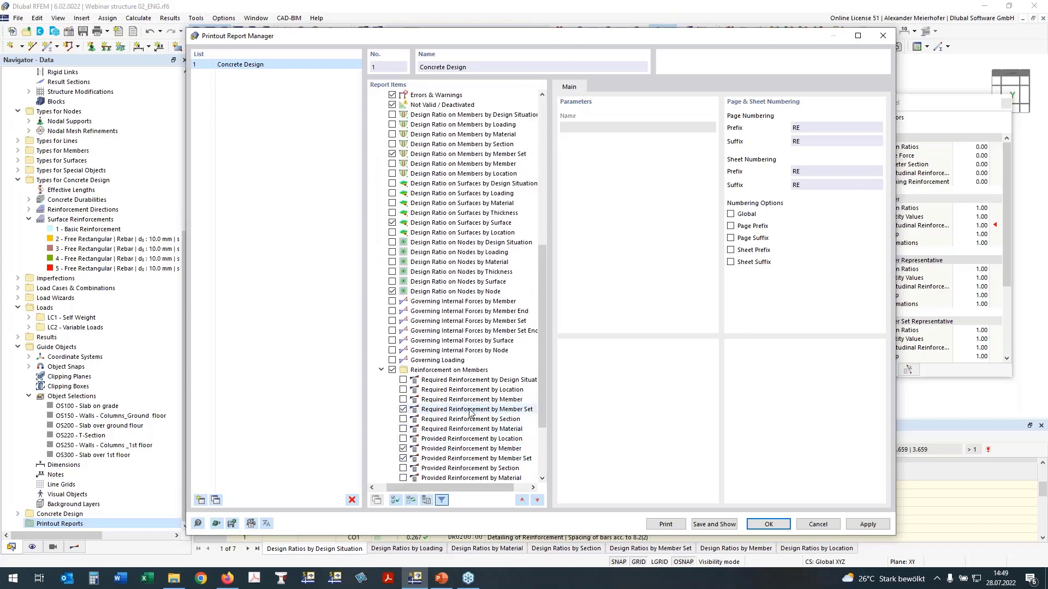
pyautogui.scroll(-2, 470, 413)
pyautogui.click(403, 380)
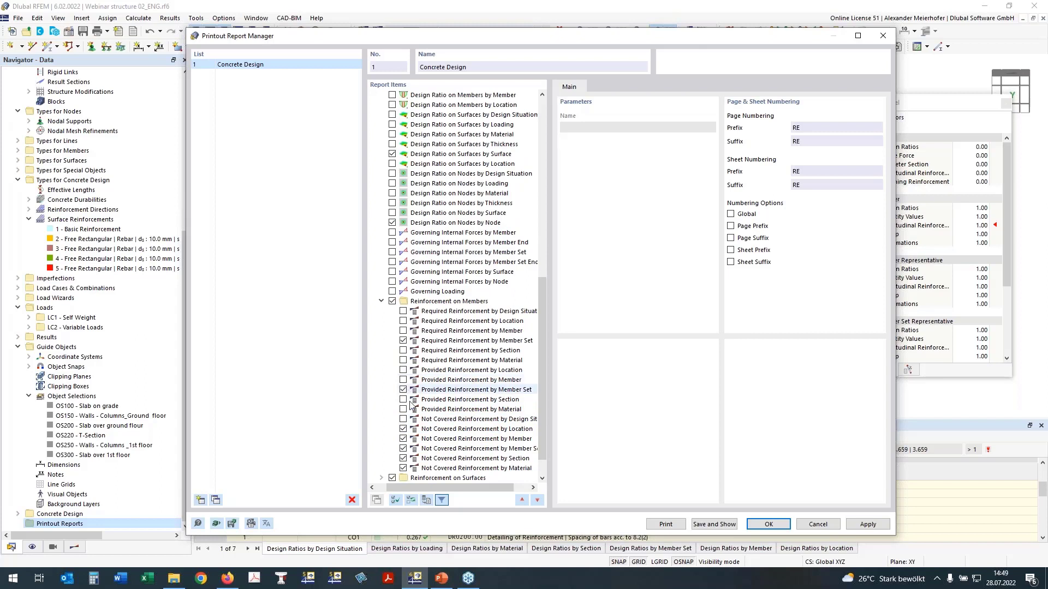
# Exclude the Not Covered Reinforcement tables by Location, Member, Member Set, Section and Material from the report.
pyautogui.scroll(-1, 437, 392)
pyautogui.click(402, 399)
pyautogui.click(403, 409)
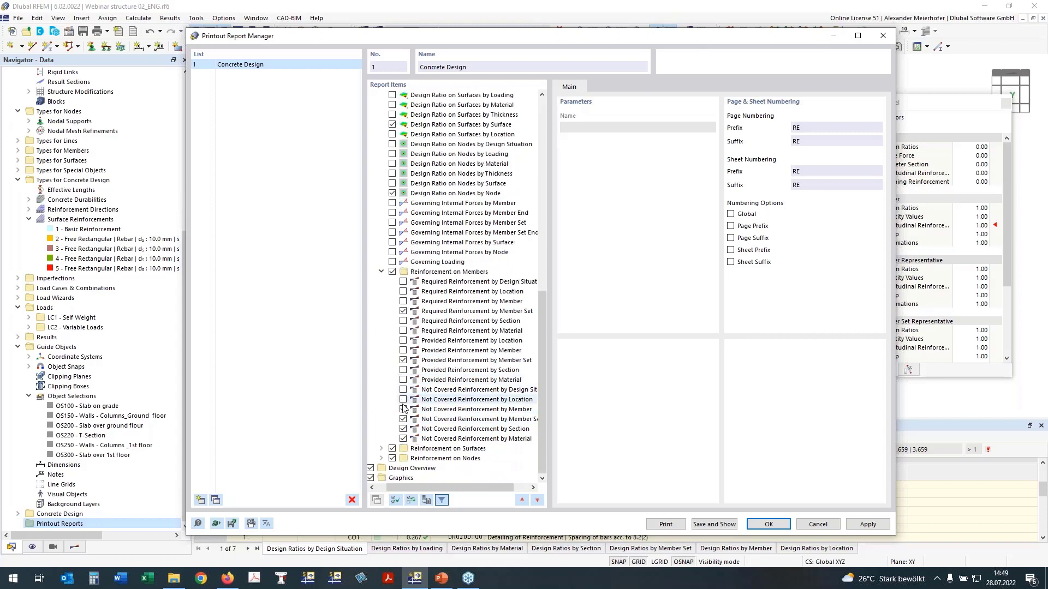
pyautogui.click(403, 420)
pyautogui.click(402, 429)
pyautogui.click(403, 438)
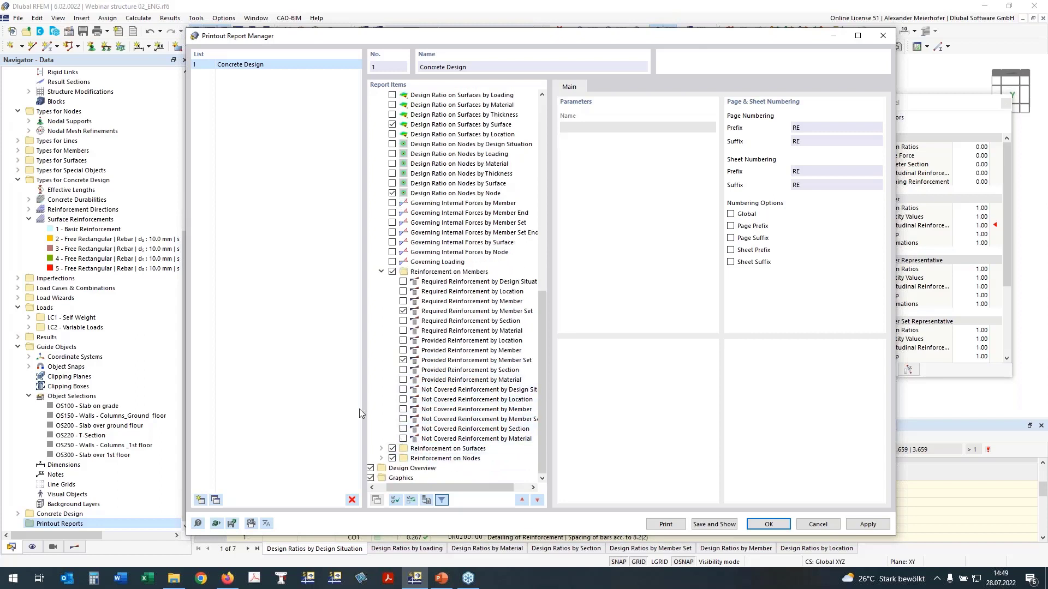
# Check the Reinforcement on Nodes items, exclude Design Overview, and save and show the Concrete Design report.
pyautogui.click(382, 459)
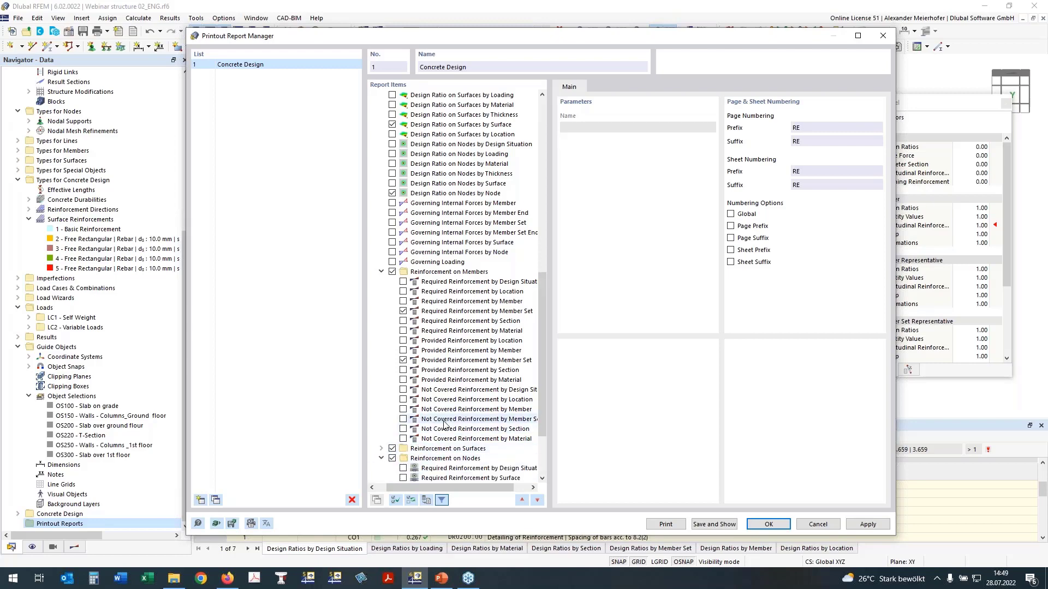
pyautogui.scroll(-2, 415, 436)
pyautogui.scroll(-1, 420, 432)
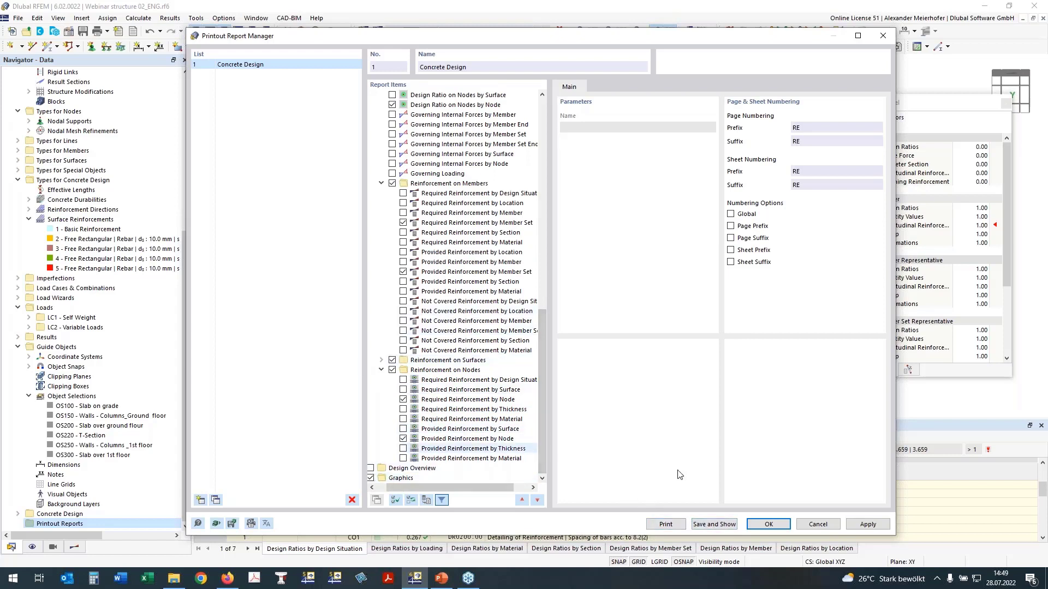
pyautogui.click(699, 524)
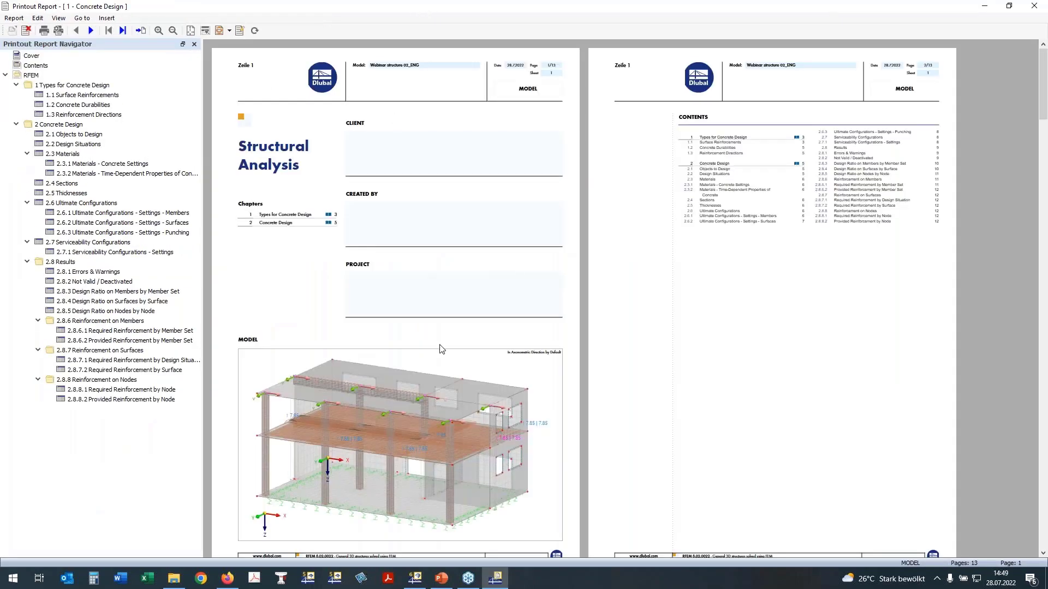
# Restore the report to a smaller window and examine the section 2.8.3 design ratios on members by member set.
pyautogui.doubleClick(490, 16)
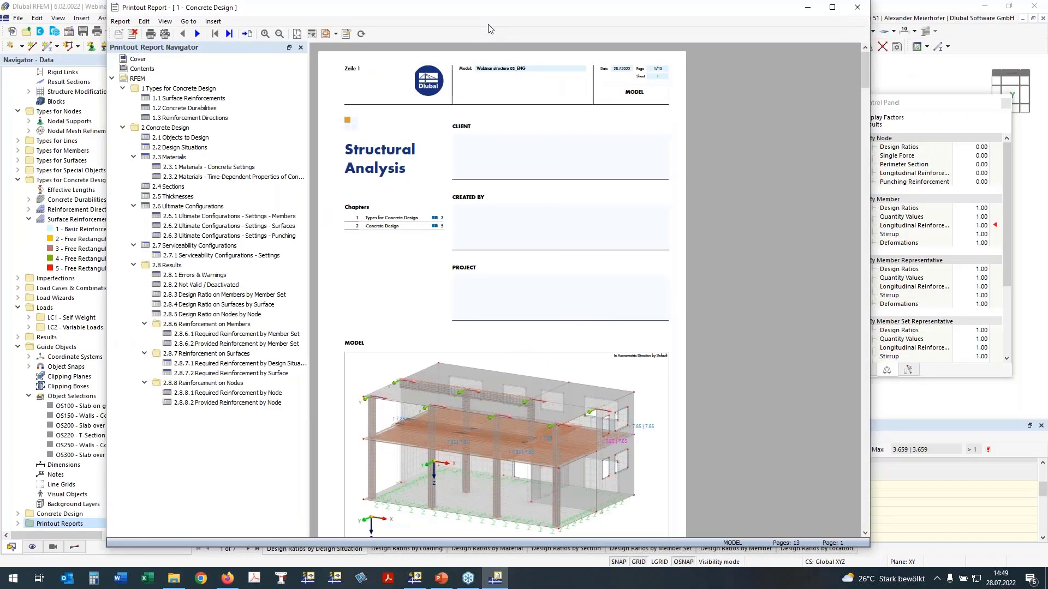
pyautogui.scroll(-1, 449, 317)
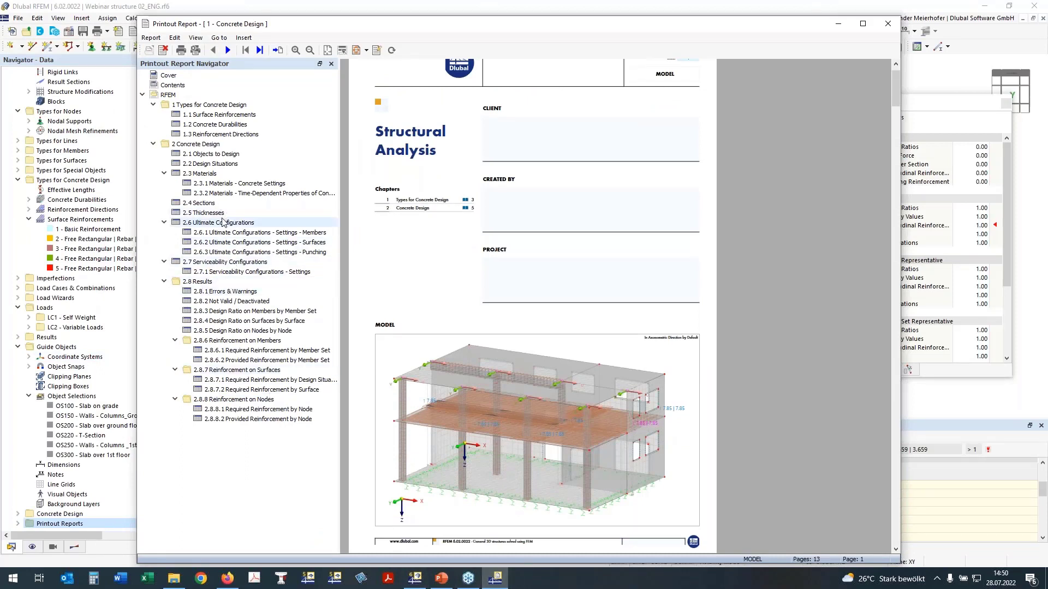
pyautogui.click(211, 311)
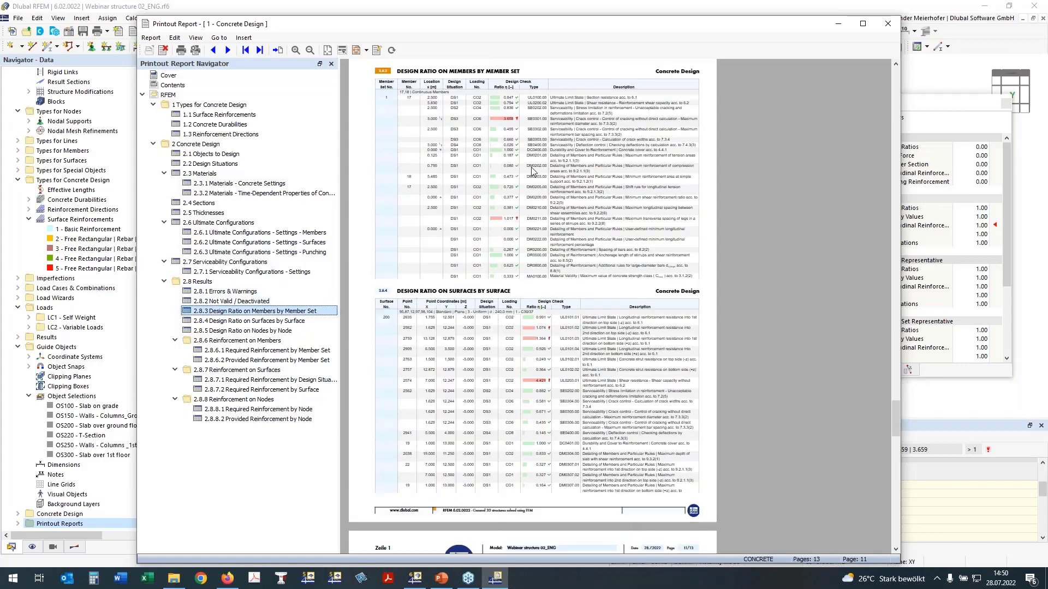
pyautogui.scroll(3, 532, 171)
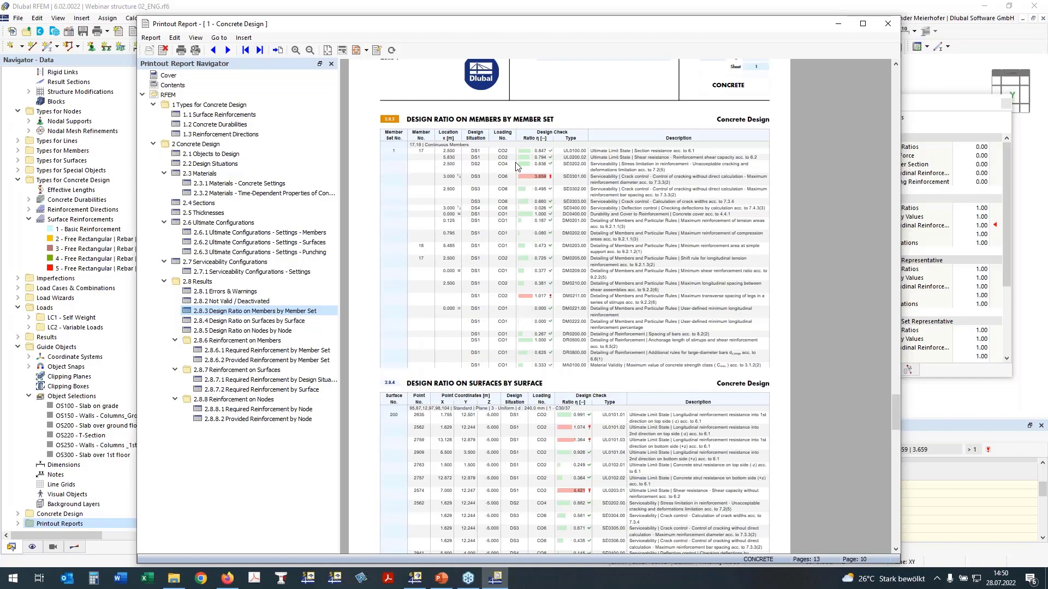
pyautogui.scroll(-2, 519, 180)
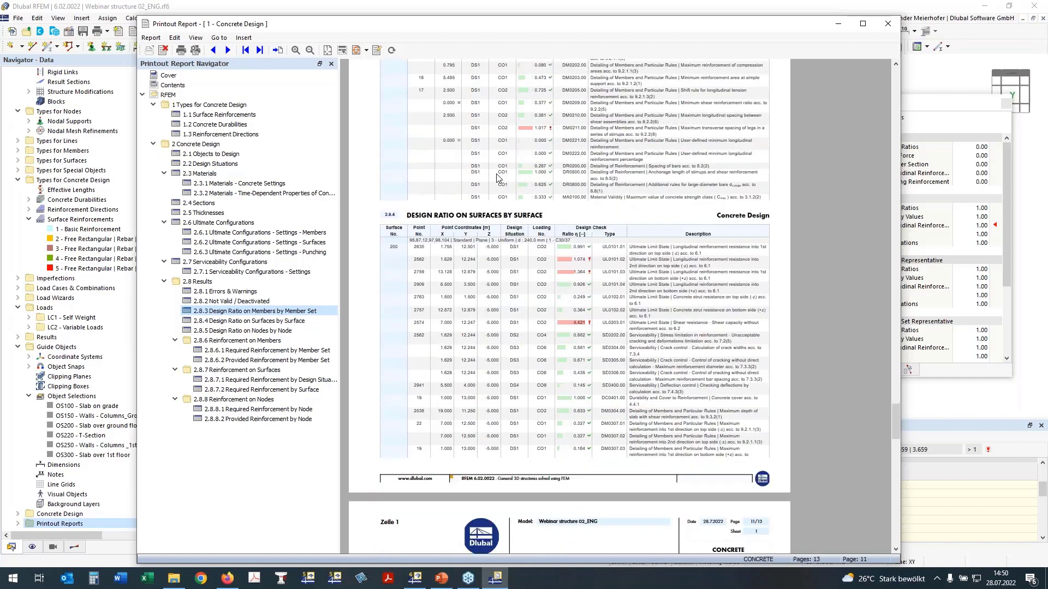
pyautogui.scroll(3, 498, 177)
pyautogui.keyDown('ctrl'); pyautogui.scroll(2, 622, 261); pyautogui.keyUp('ctrl')
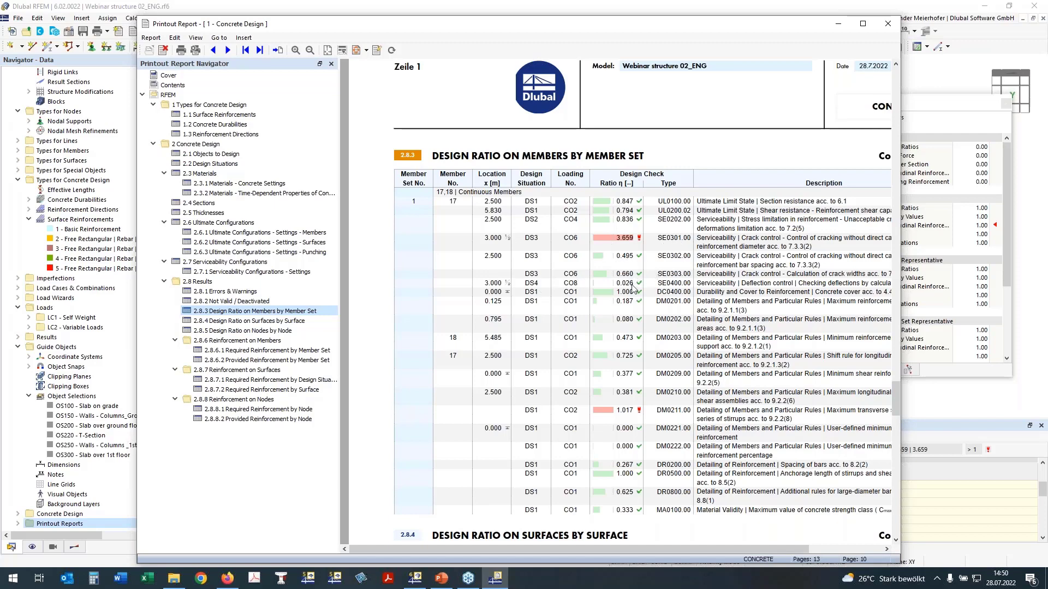
pyautogui.scroll(-3, 633, 289)
pyautogui.scroll(-3, 633, 300)
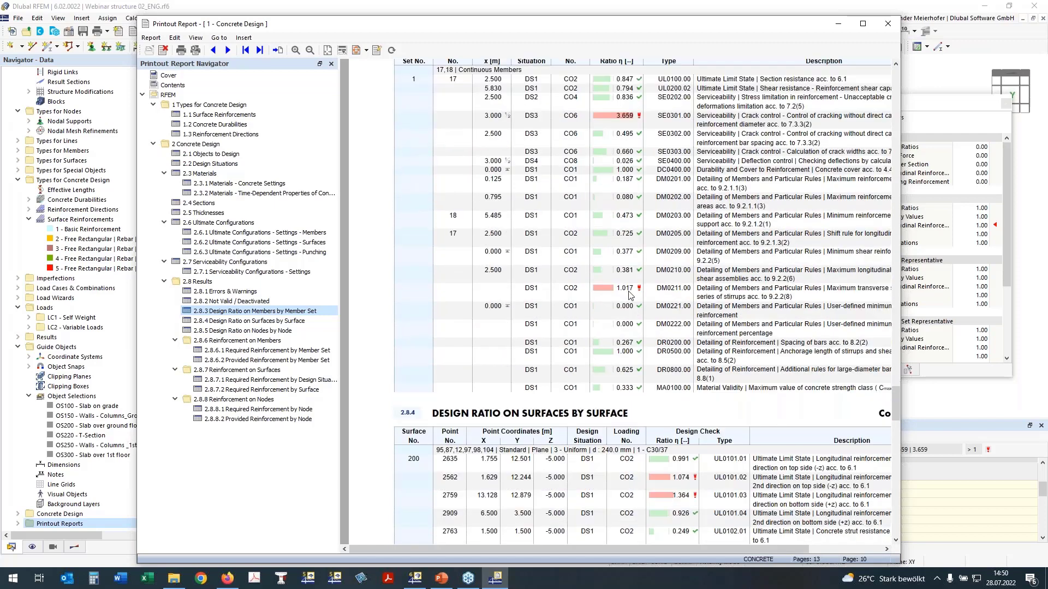
# Examine the report's design ratios on surfaces and nodes and the required reinforcement by member set.
pyautogui.scroll(-3, 660, 299)
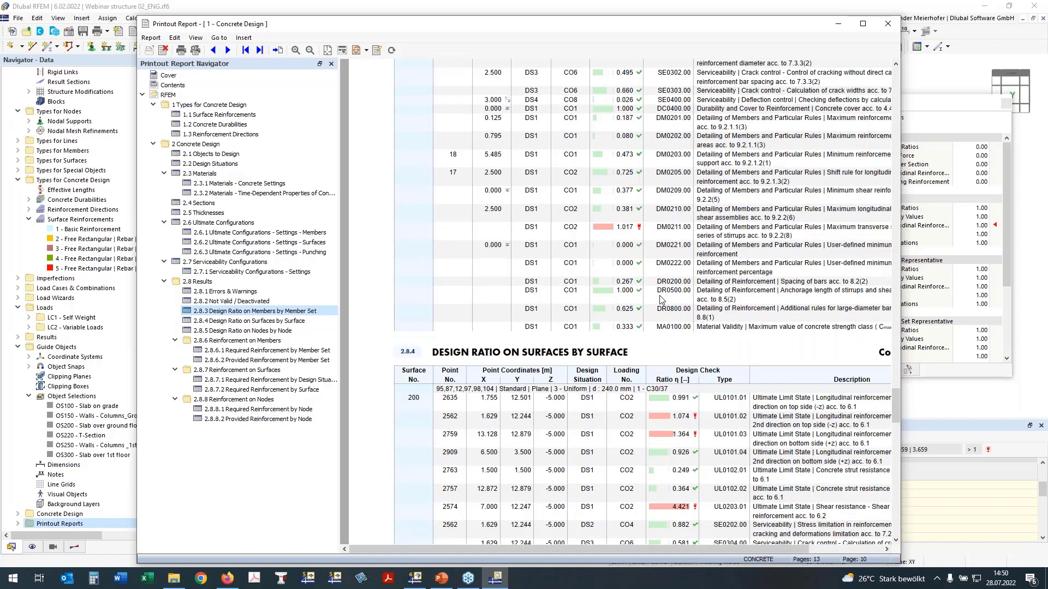
pyautogui.scroll(-3, 636, 281)
pyautogui.scroll(-15, 611, 264)
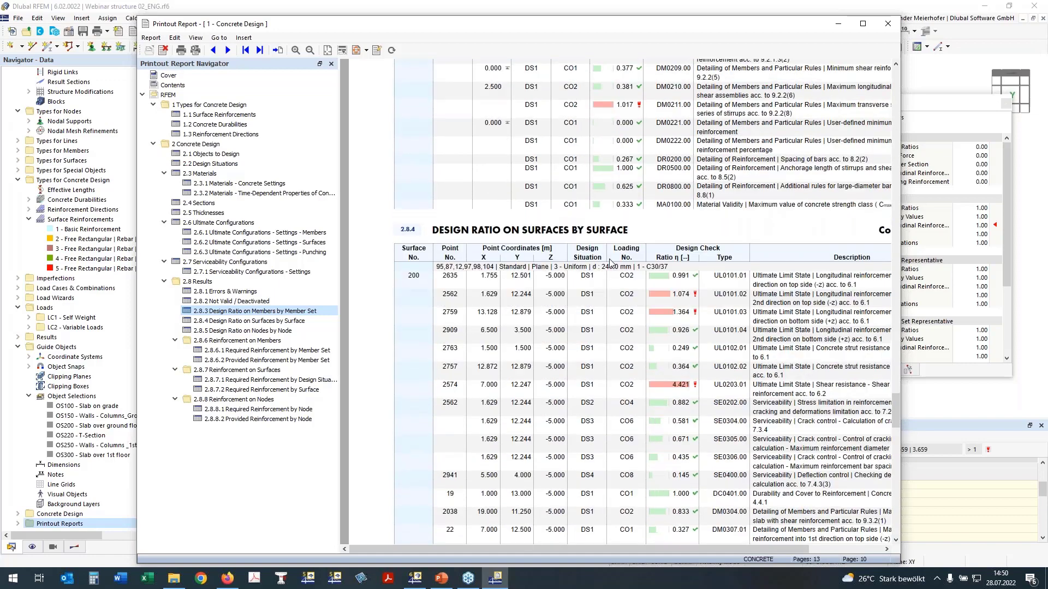
pyautogui.scroll(-20, 633, 275)
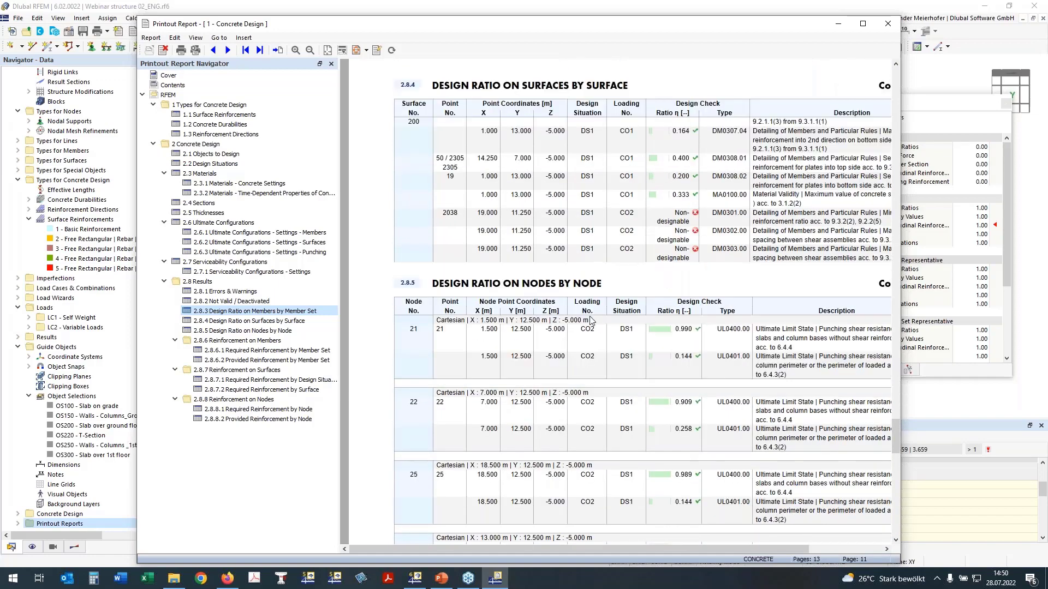
pyautogui.scroll(-3, 591, 315)
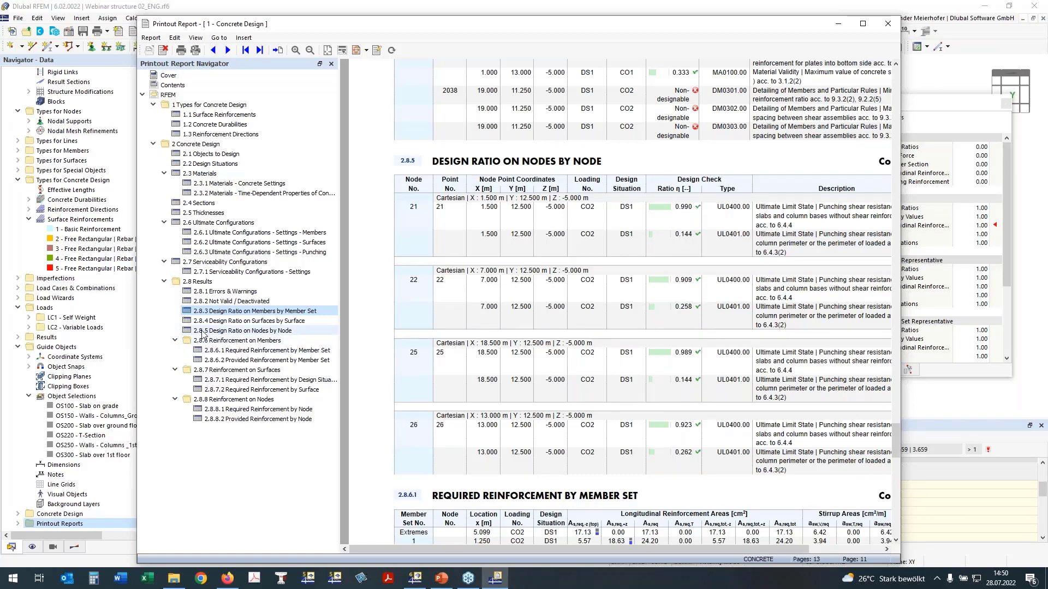
pyautogui.click(229, 351)
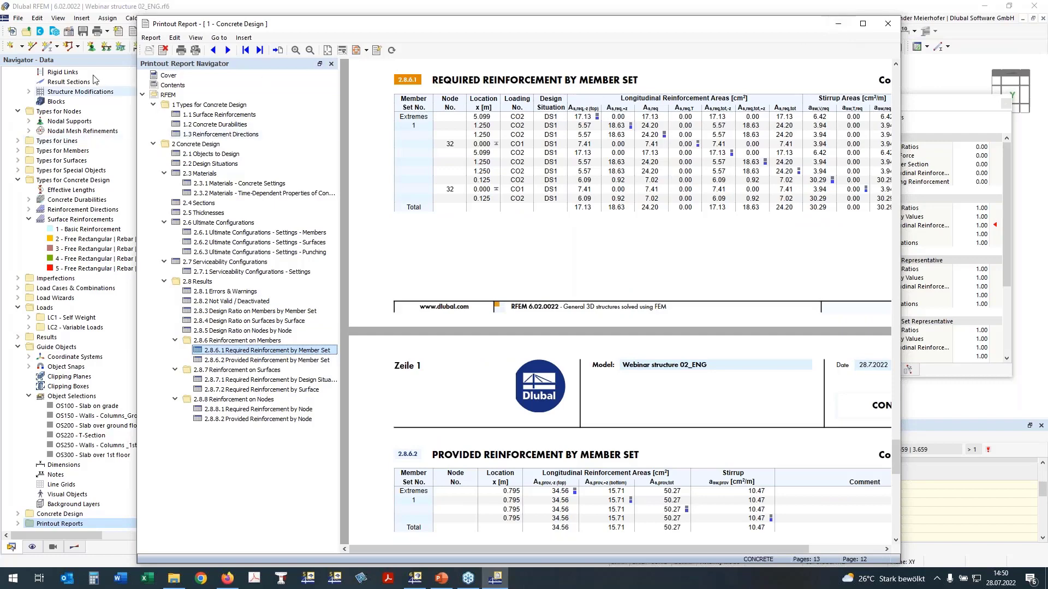
# Return to the model window, set the work plane to XZ and view the rib's reinforcement diagram in direction -Y.
pyautogui.click(115, 9)
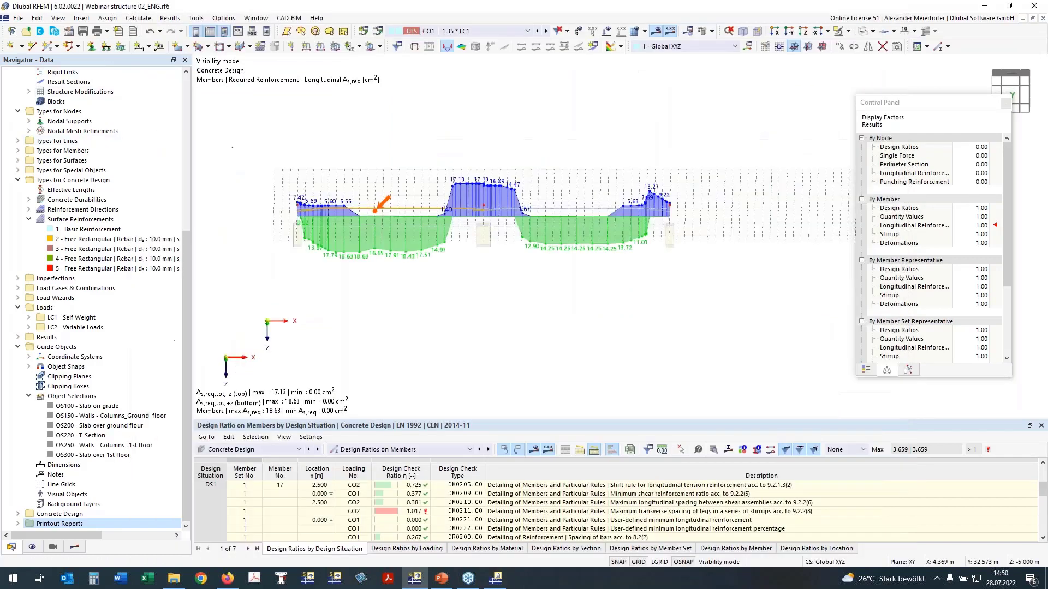
pyautogui.moveTo(398, 345); pyautogui.dragTo(398, 356, button='middle')
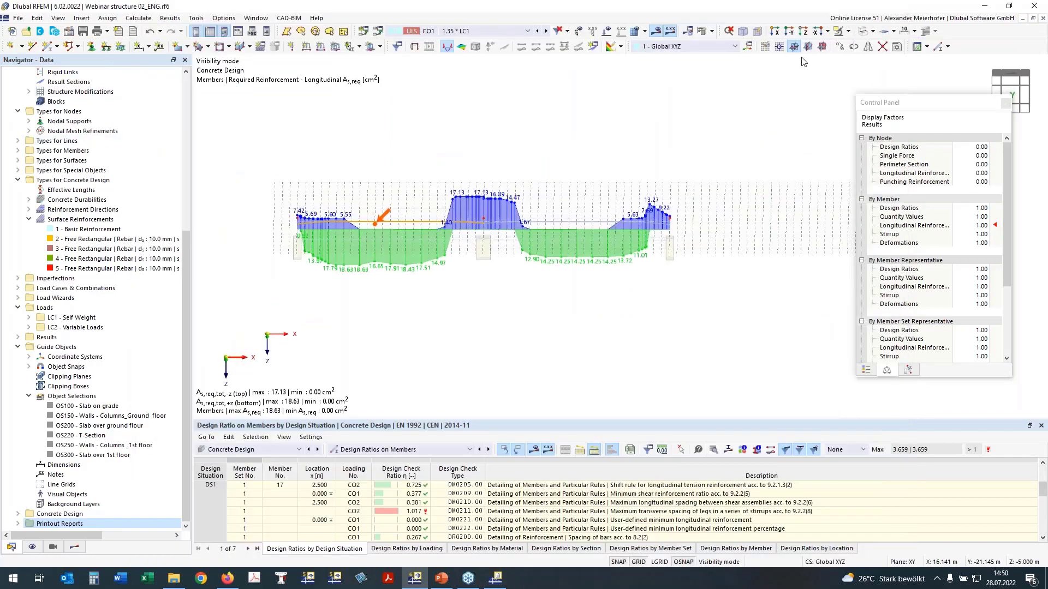
pyautogui.click(824, 46)
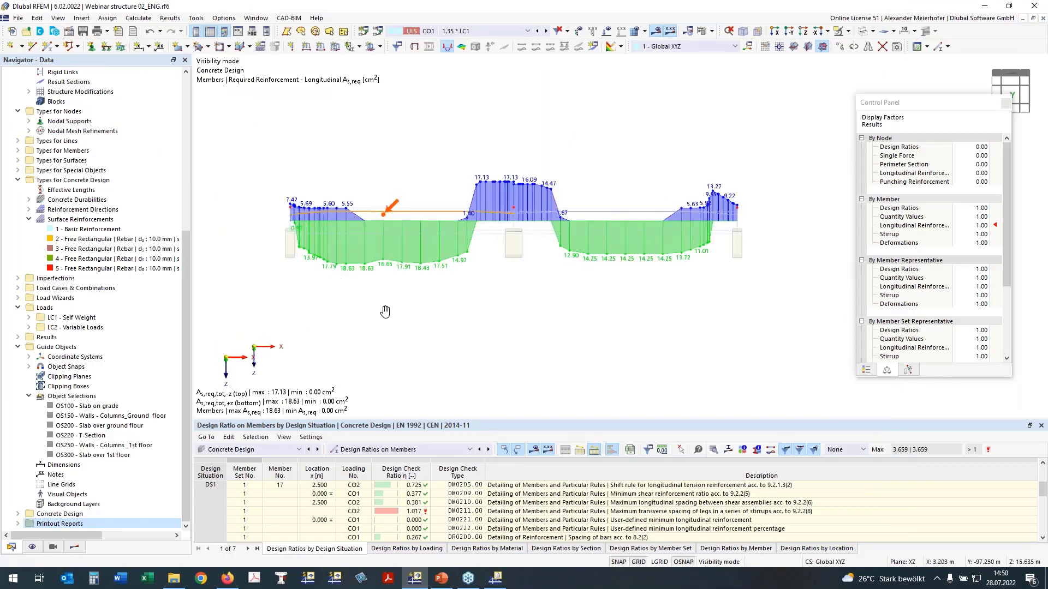
pyautogui.click(792, 32)
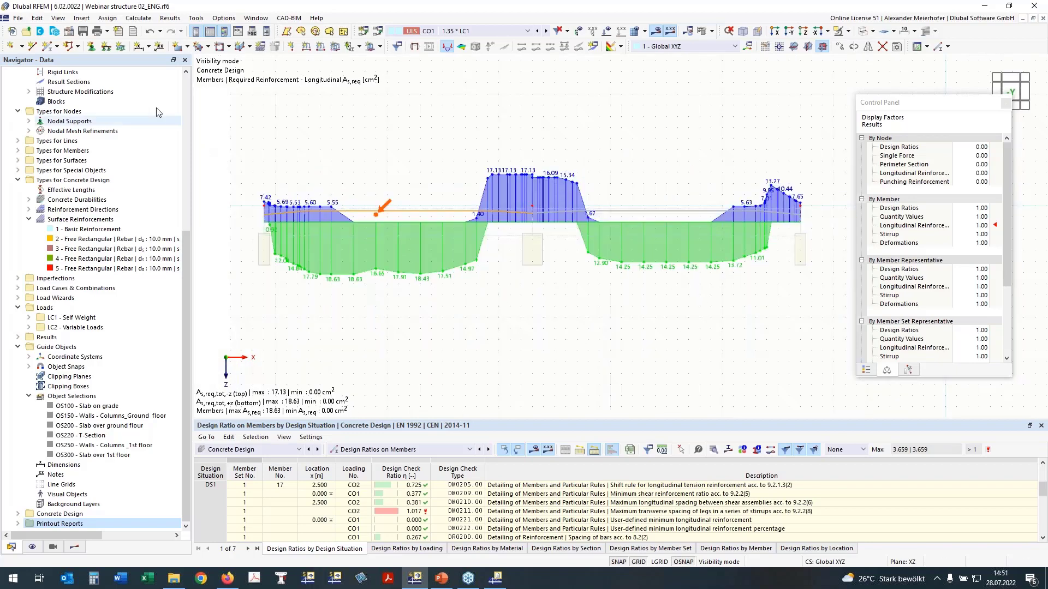
# Start a graphic printout of the longitudinal reinforcement diagram to the Concrete Design report, with its picture area defined in the graphics.
pyautogui.click(136, 58)
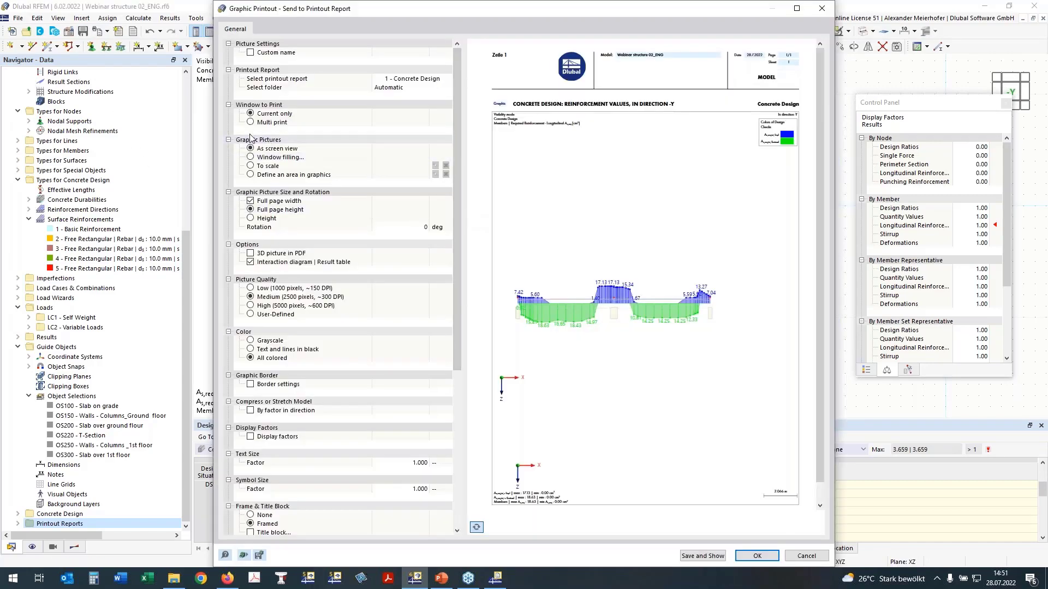
pyautogui.click(251, 123)
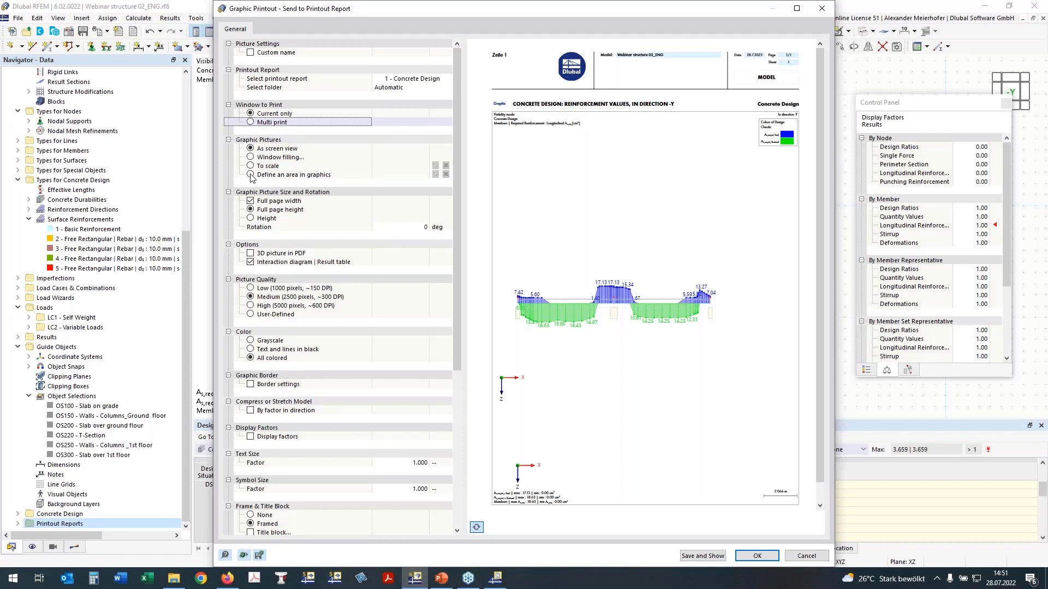
pyautogui.click(256, 121)
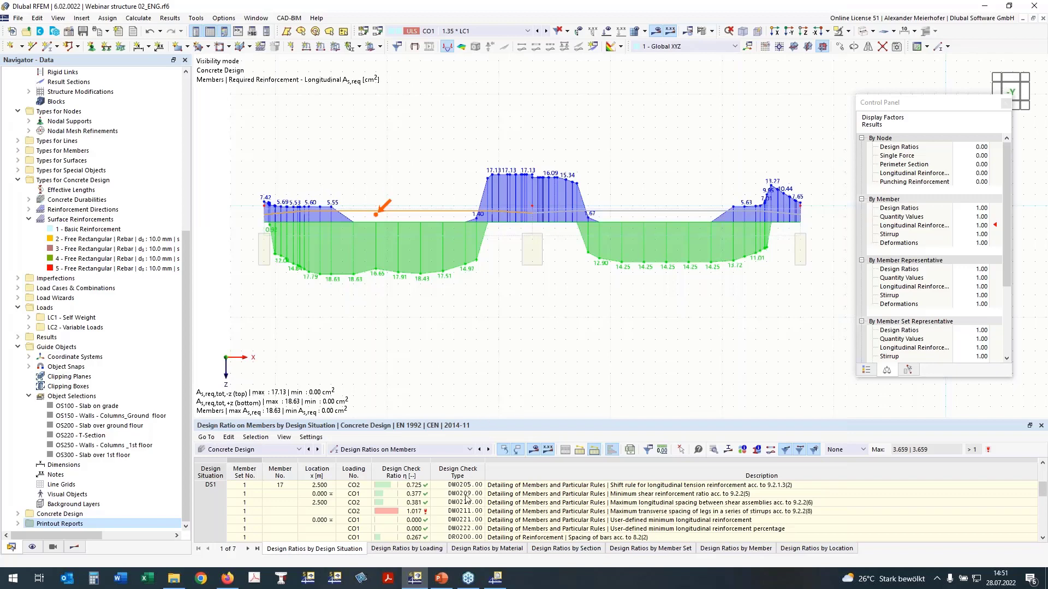
pyautogui.click(250, 175)
pyautogui.click(435, 174)
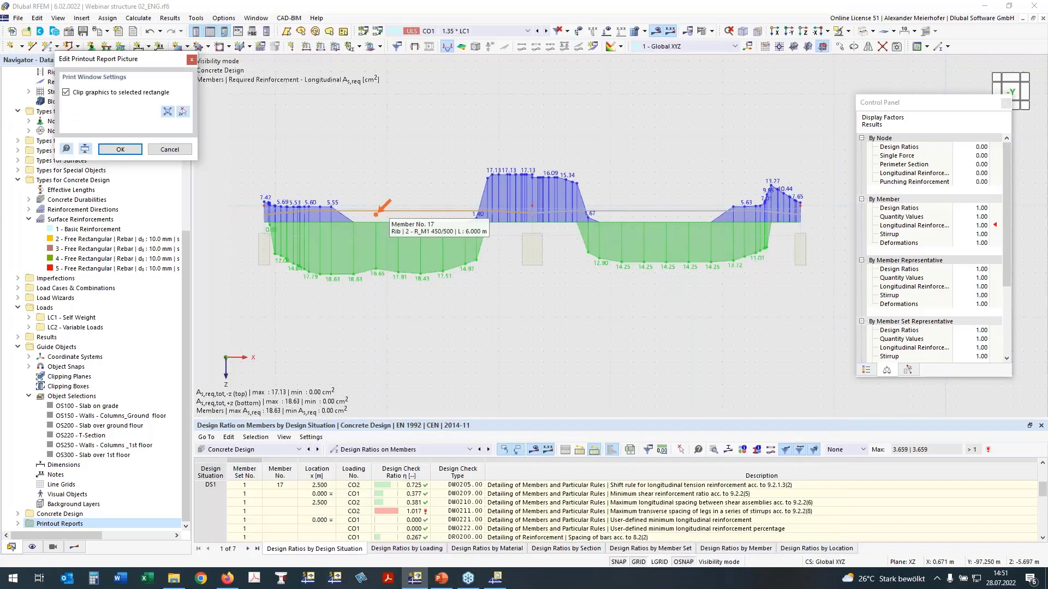
# Frame the rib's reinforcement diagram with a rectangular print window.
pyautogui.click(183, 111)
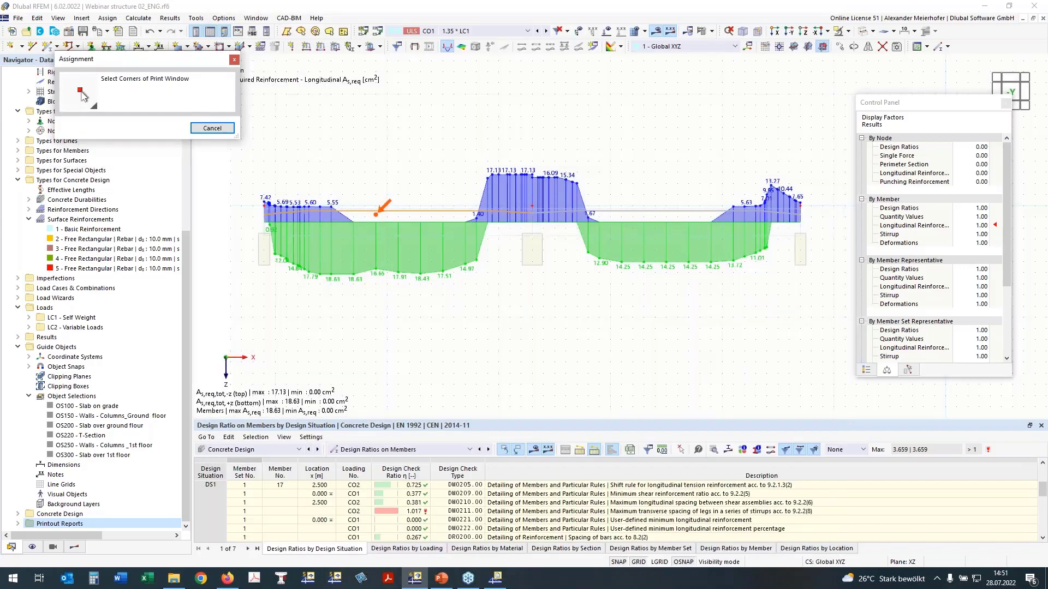
pyautogui.click(252, 138)
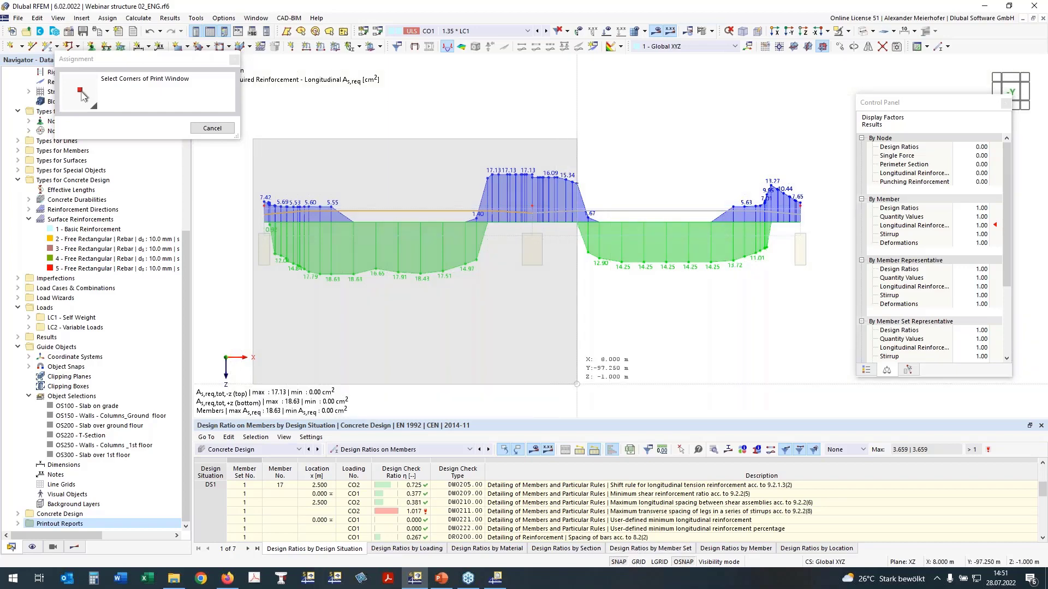
pyautogui.click(823, 317)
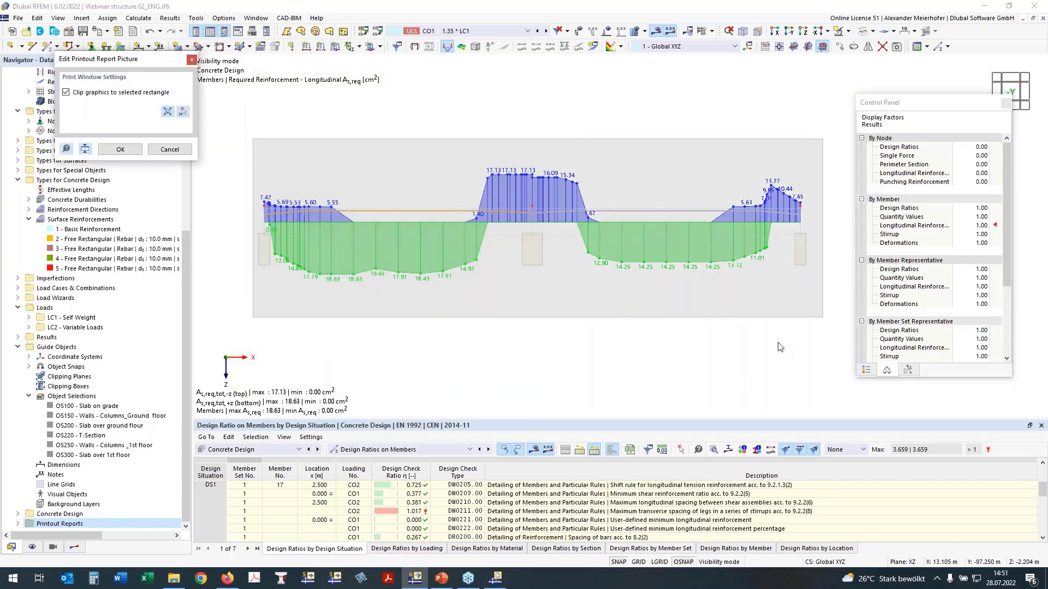
# Redefine the print window as a slightly larger rectangle around the whole reinforcement diagram and accept the clipped area.
pyautogui.click(183, 111)
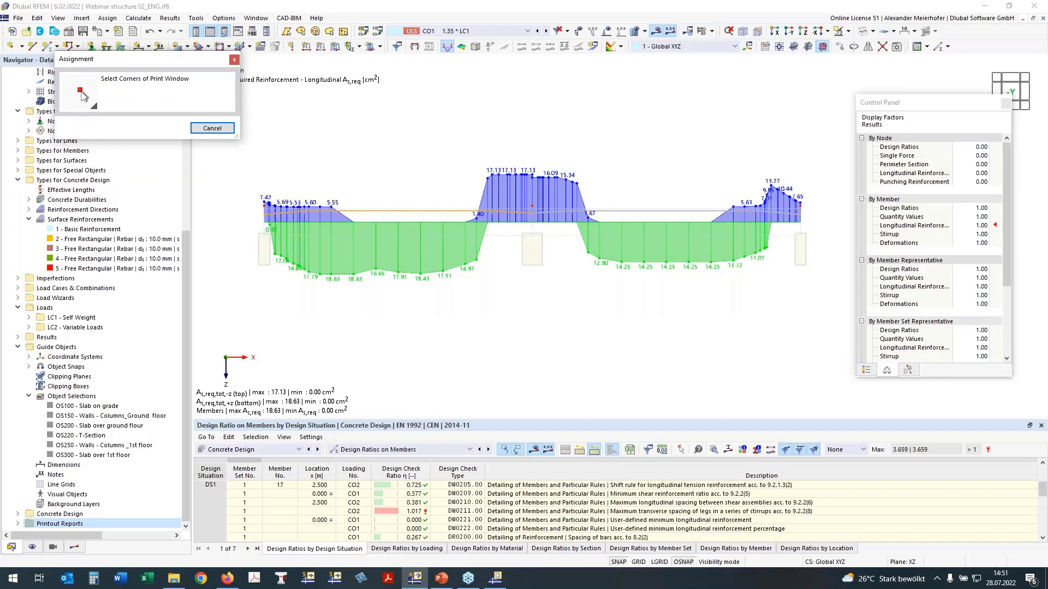
pyautogui.click(245, 135)
pyautogui.click(834, 329)
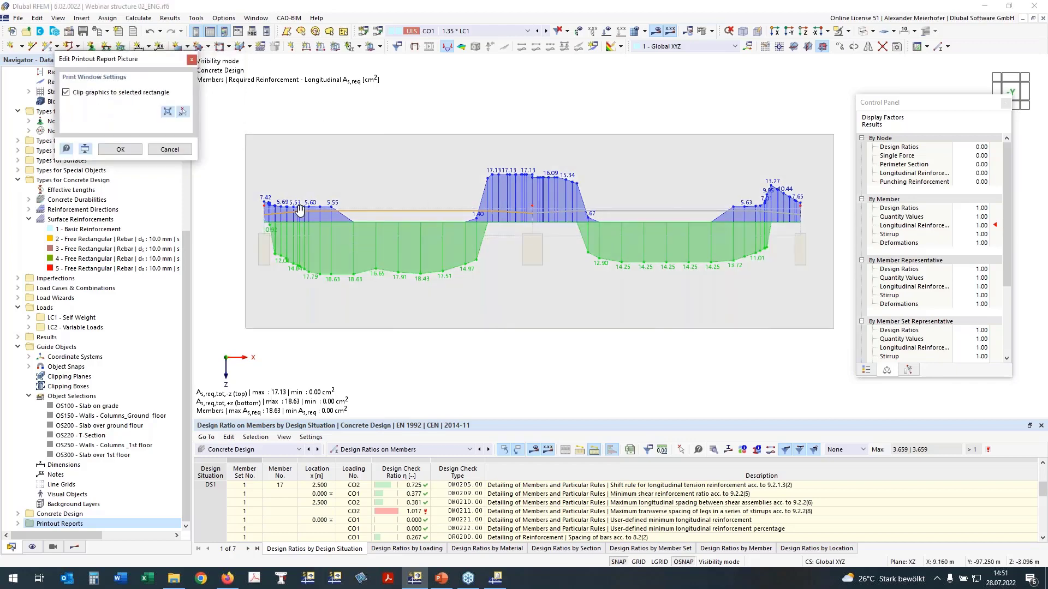
pyautogui.click(119, 150)
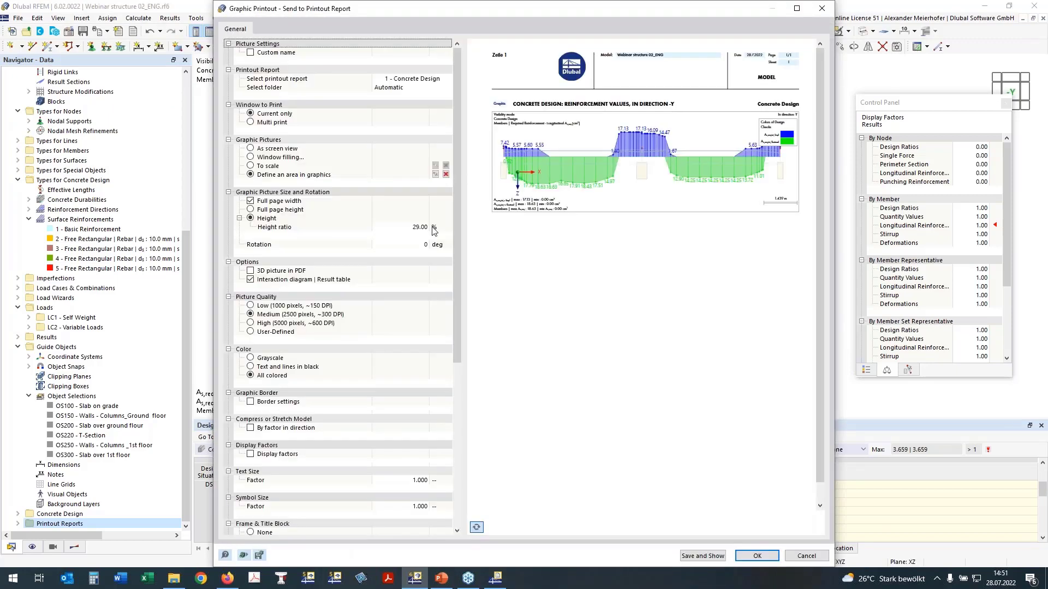
# Set the picture's height ratio to 33 %, place the color scale outside the graphic picture, and send it to the report.
pyautogui.click(428, 227)
pyautogui.write('33')
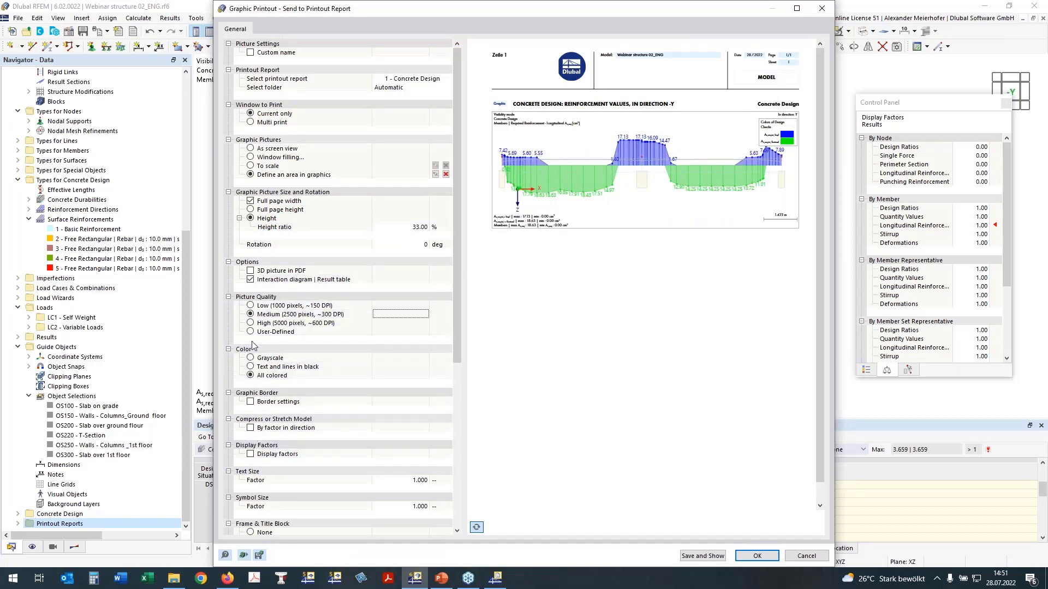
pyautogui.scroll(-5, 259, 331)
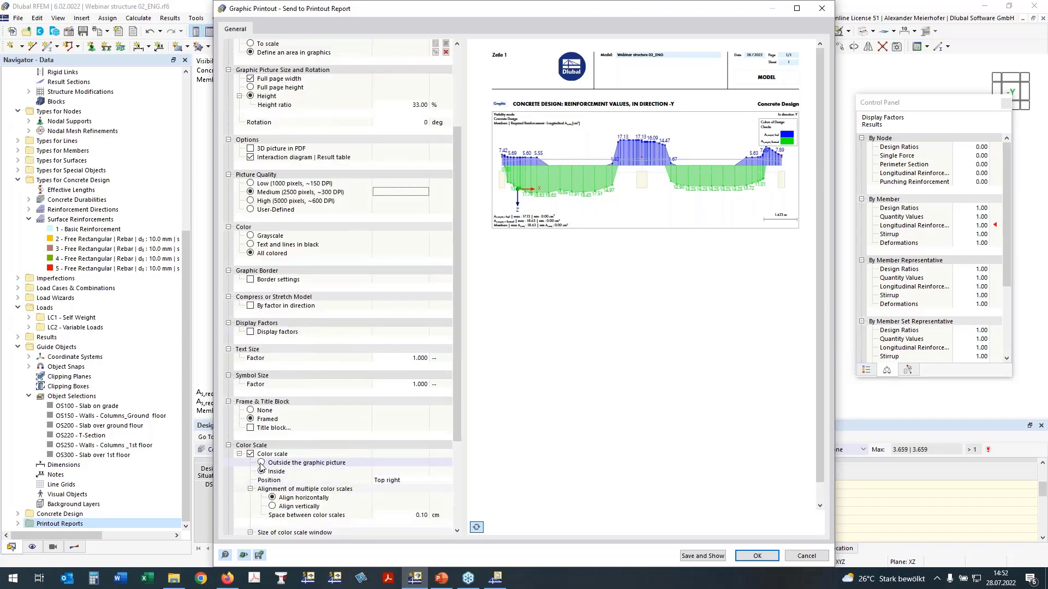
pyautogui.click(263, 464)
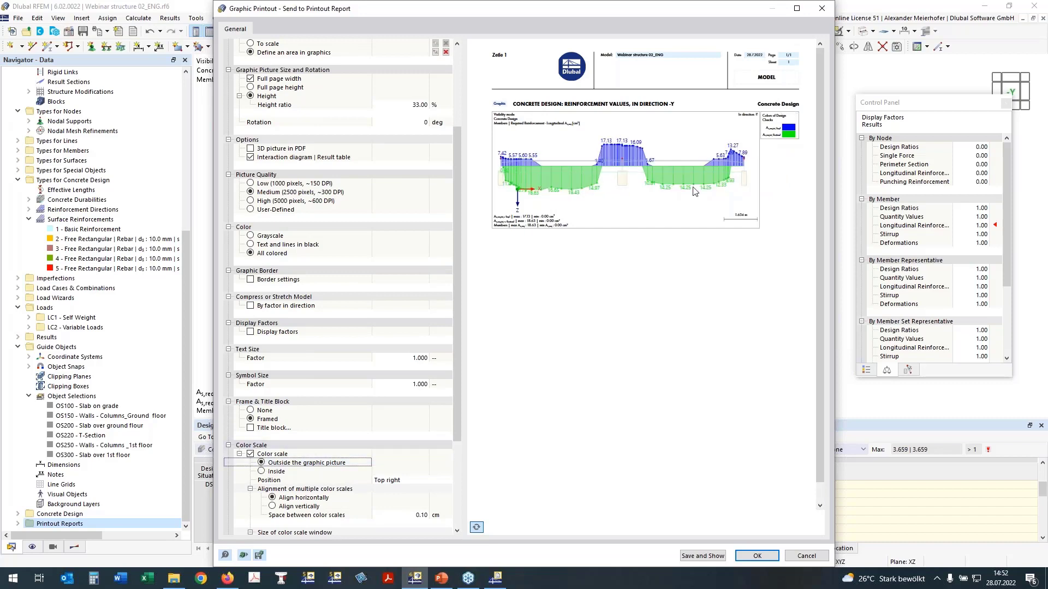
pyautogui.click(756, 557)
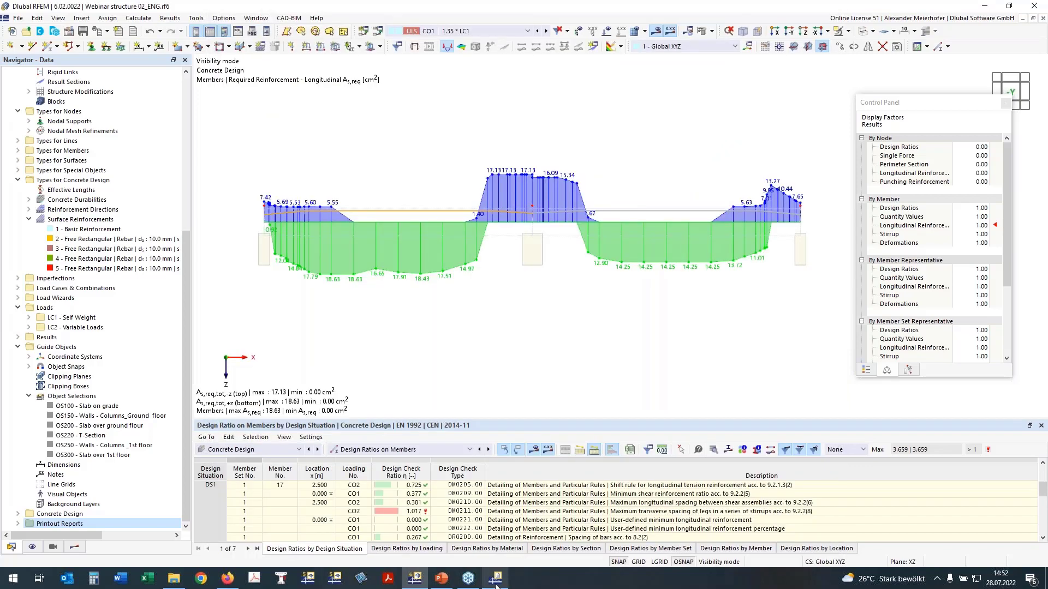
# Check the added reinforcement values graphic in the printout report and return to the model window.
pyautogui.moveTo(497, 584)
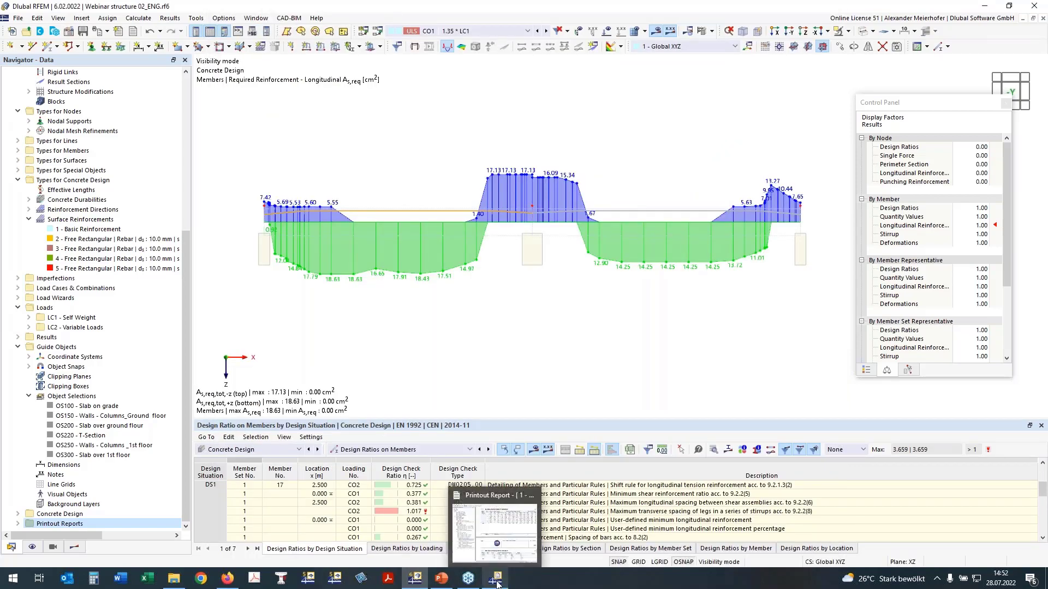
pyautogui.click(497, 582)
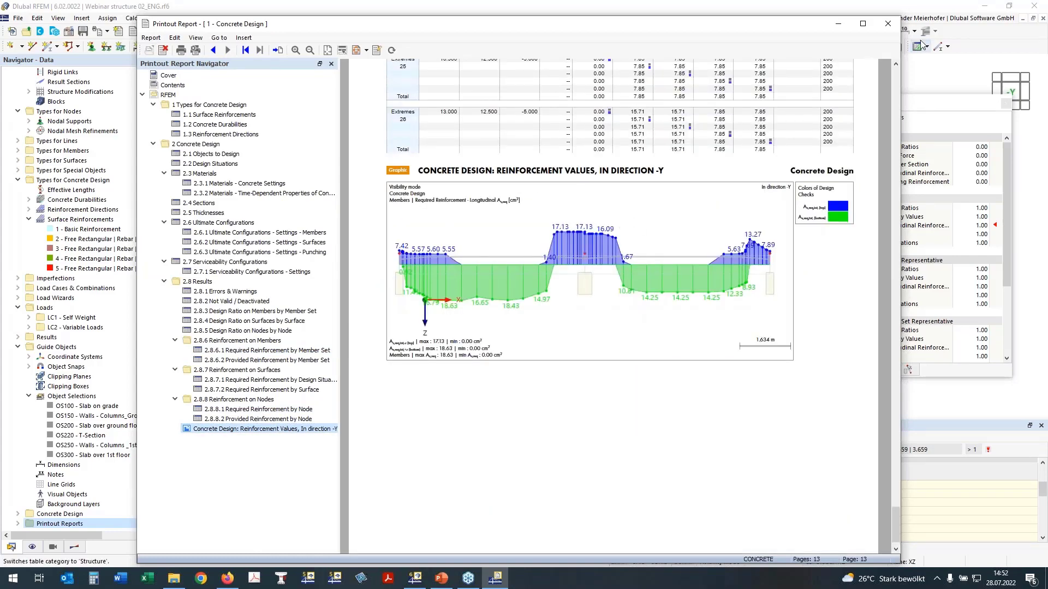
pyautogui.click(932, 68)
# Hide the concrete design reinforcement results on the rib.
pyautogui.scroll(-2, 471, 266)
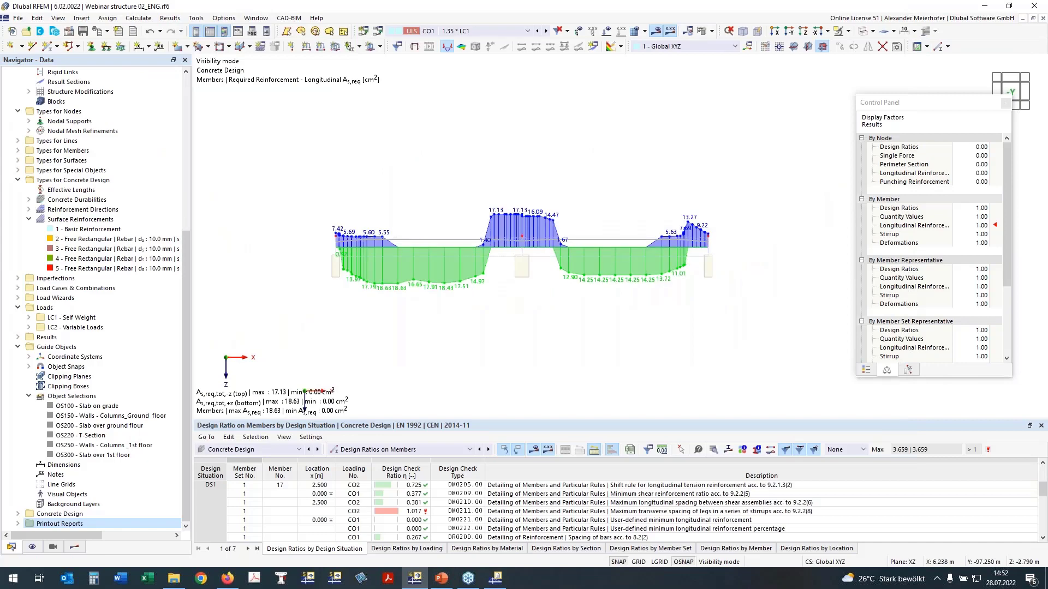
pyautogui.moveTo(417, 195); pyautogui.dragTo(359, 155, button='middle')
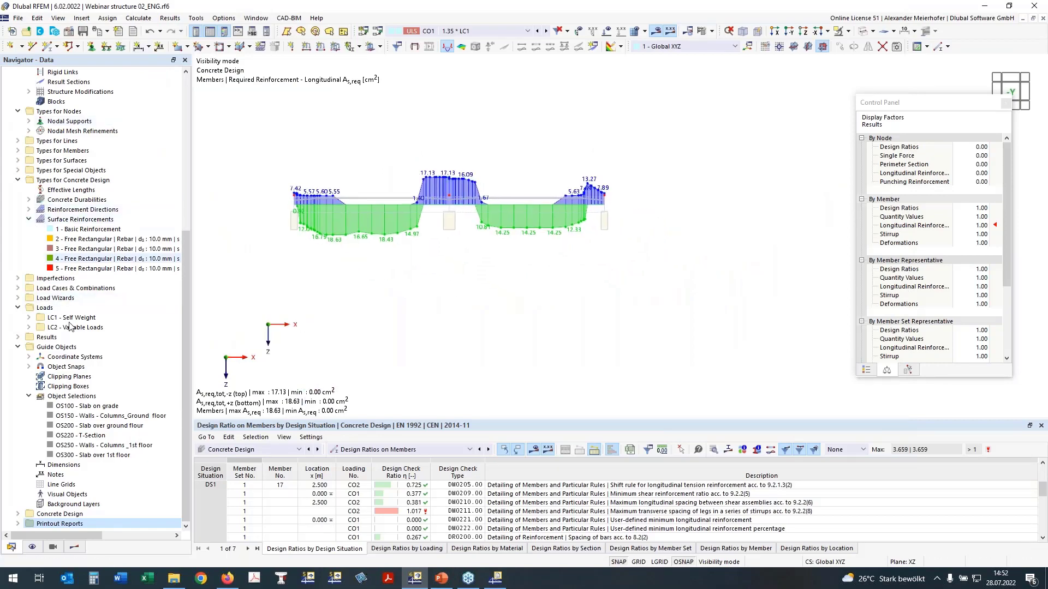
pyautogui.click(75, 548)
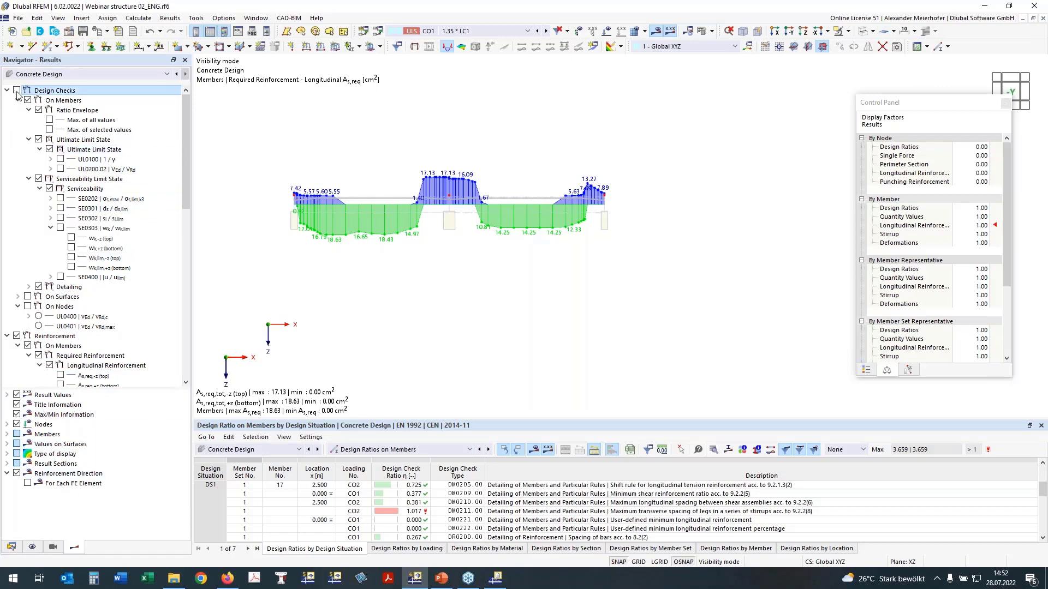
pyautogui.click(17, 335)
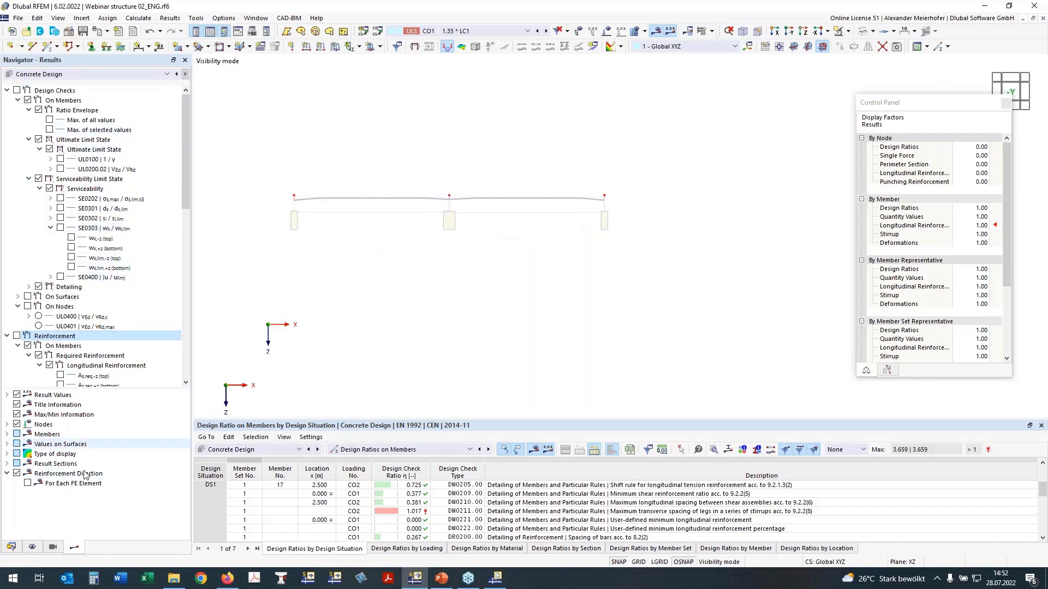
# Display the member reinforcement with the longitudinal bar descriptions on -z (top) and +z (bottom).
pyautogui.click(33, 547)
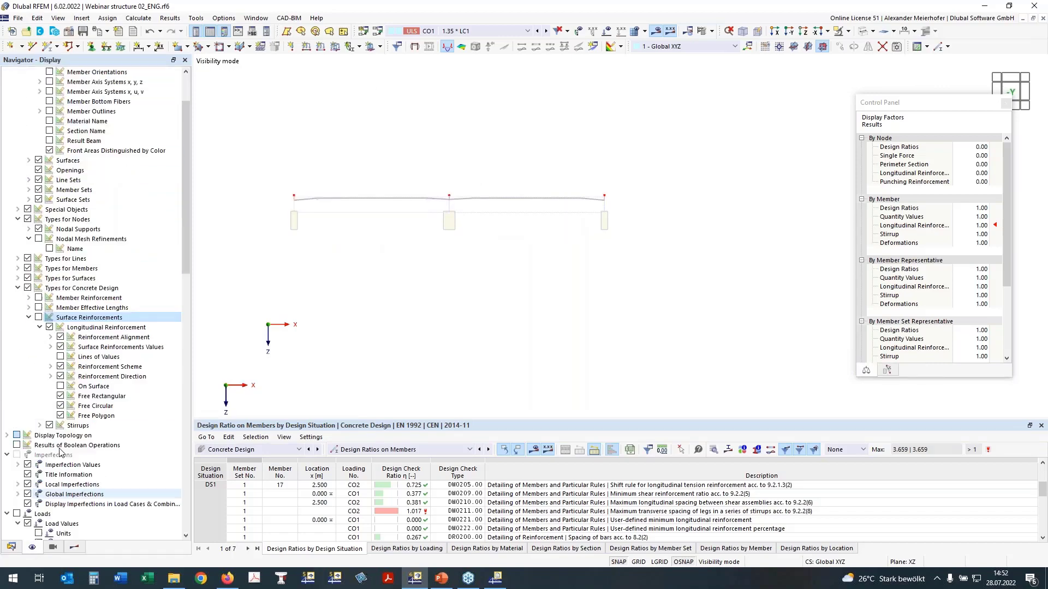
pyautogui.click(33, 302)
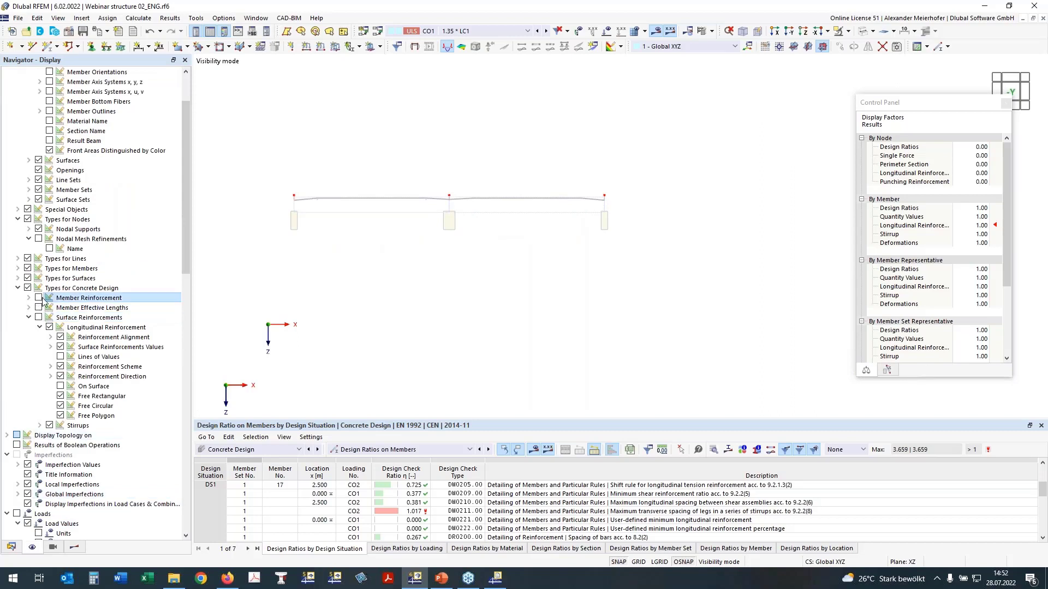
pyautogui.click(39, 298)
pyautogui.click(41, 308)
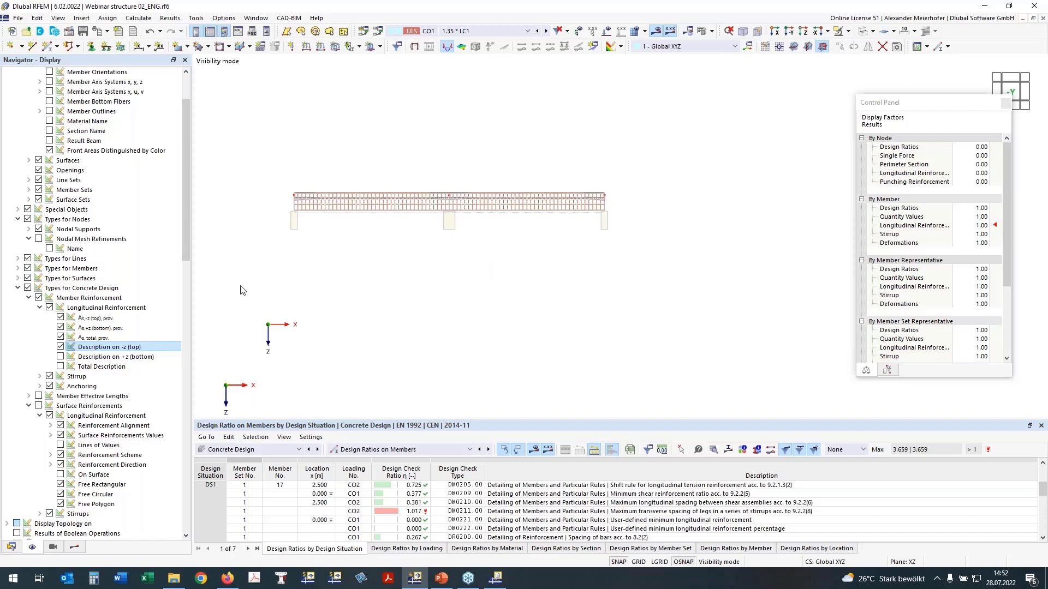
pyautogui.click(61, 357)
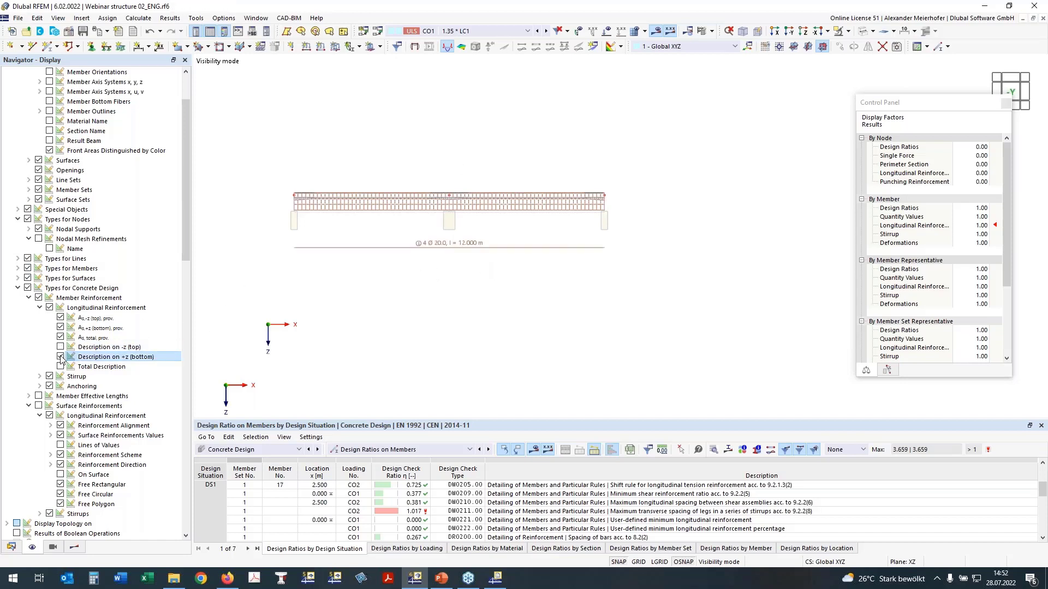
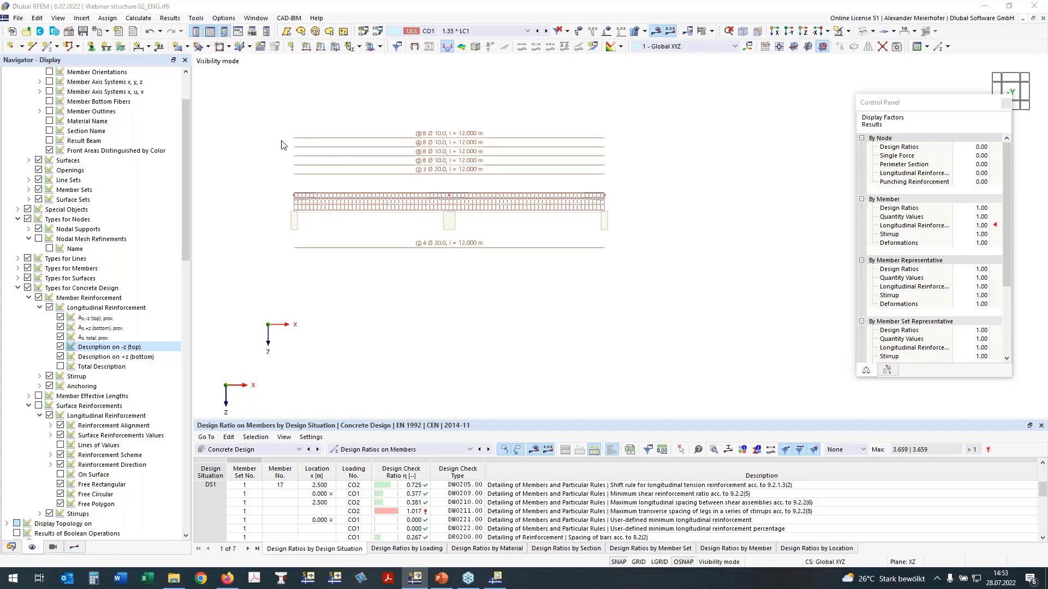
# Send the side-view graphic of the rib's provided reinforcement with bar descriptions to the Concrete Design report.
pyautogui.hotkey('ctrl', 'p')
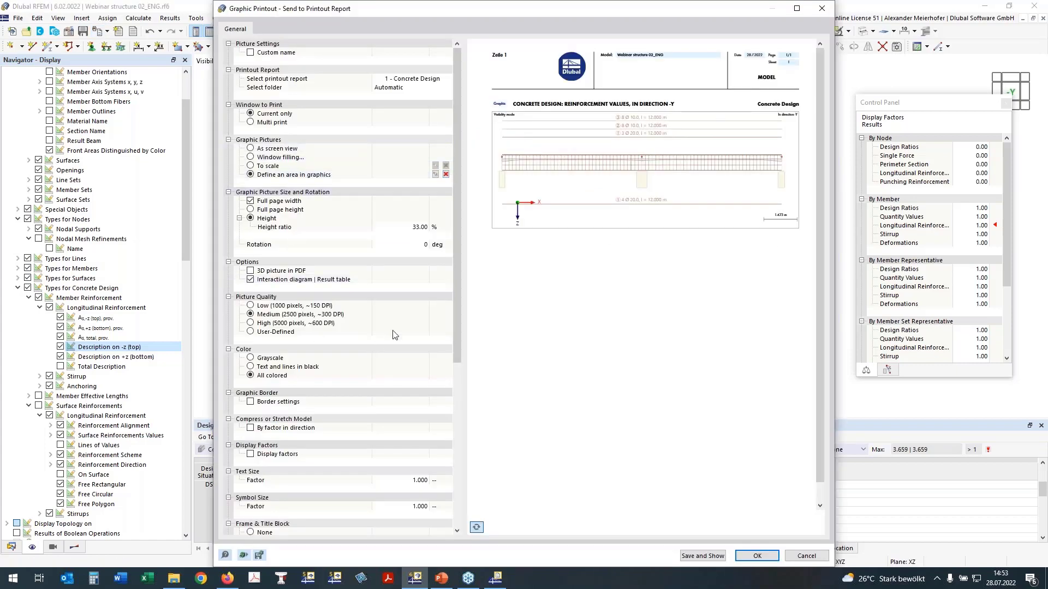
pyautogui.click(757, 556)
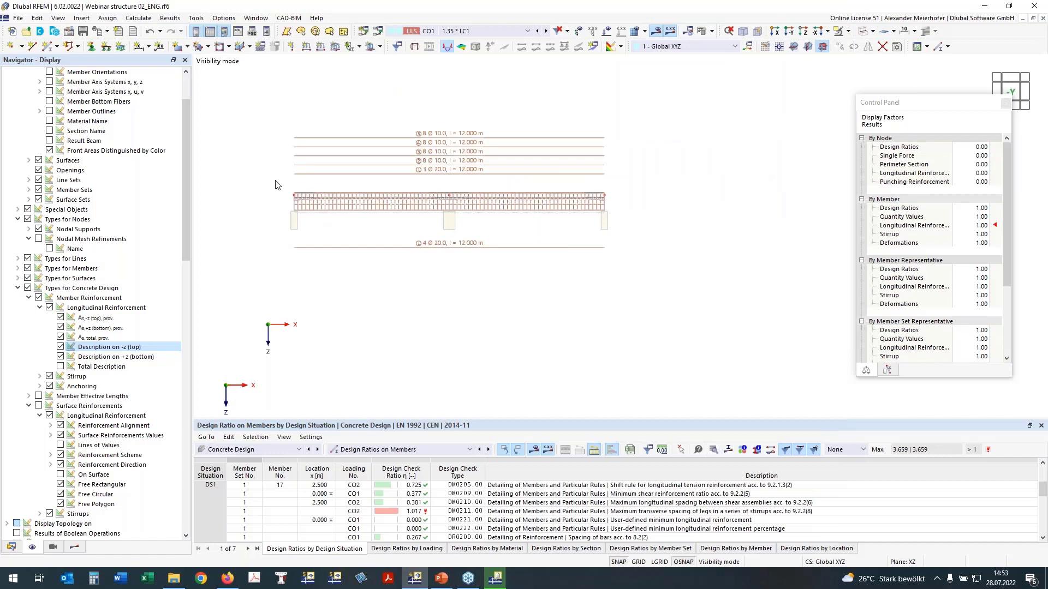
# Limit the visibility to object selection OS200 - Slab over ground floor, without OS220 - T-Section, and view it from above.
pyautogui.click(81, 547)
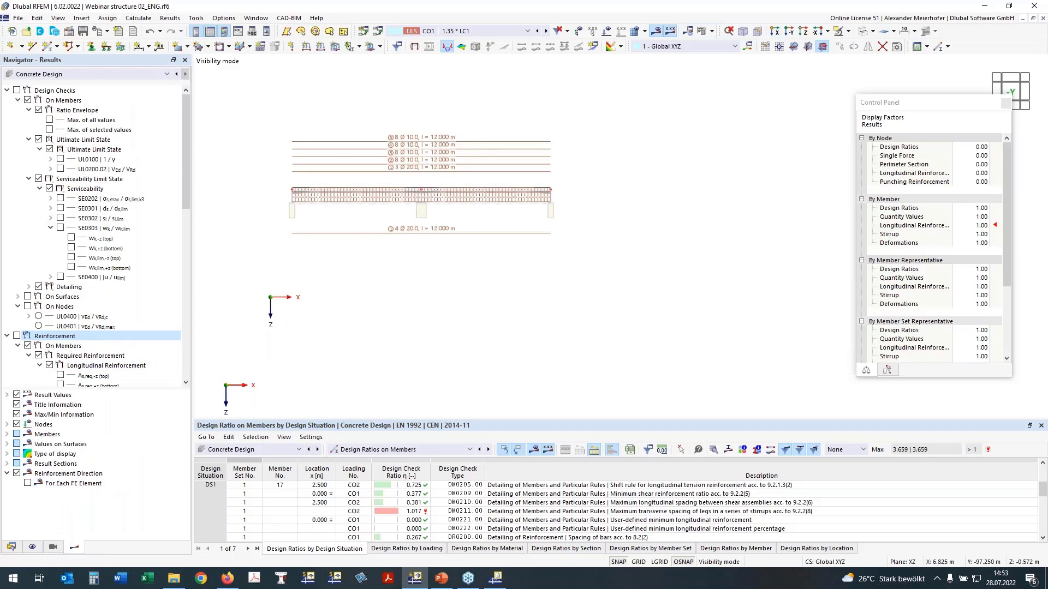
pyautogui.click(32, 547)
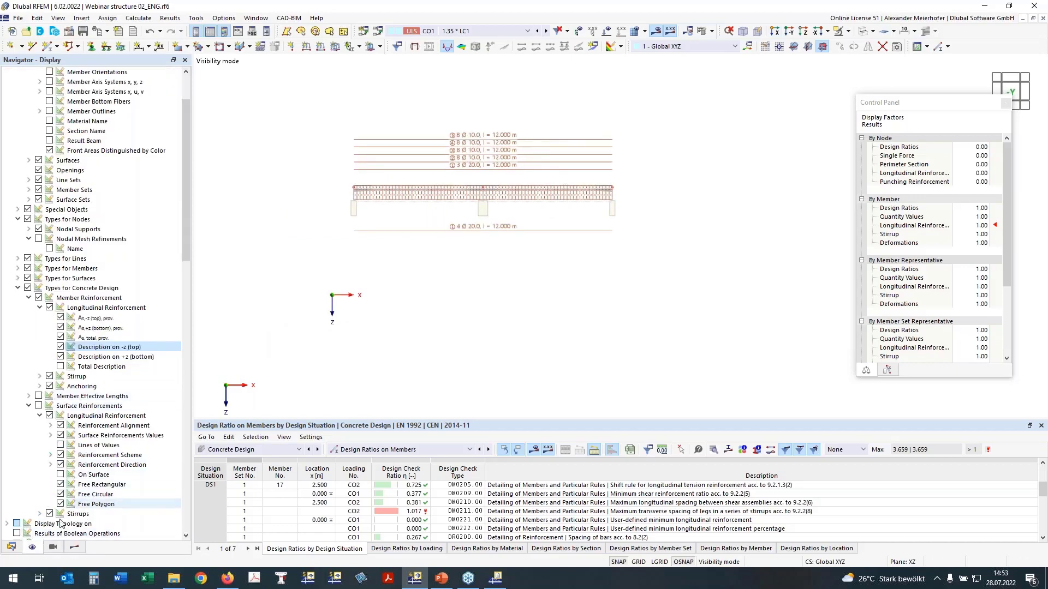
pyautogui.click(53, 547)
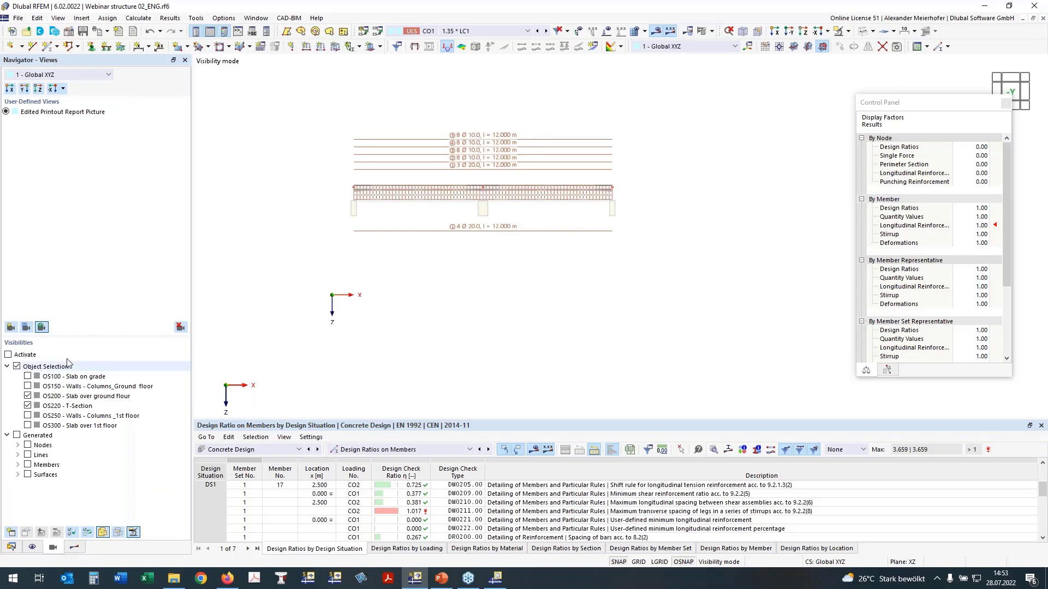
pyautogui.click(28, 406)
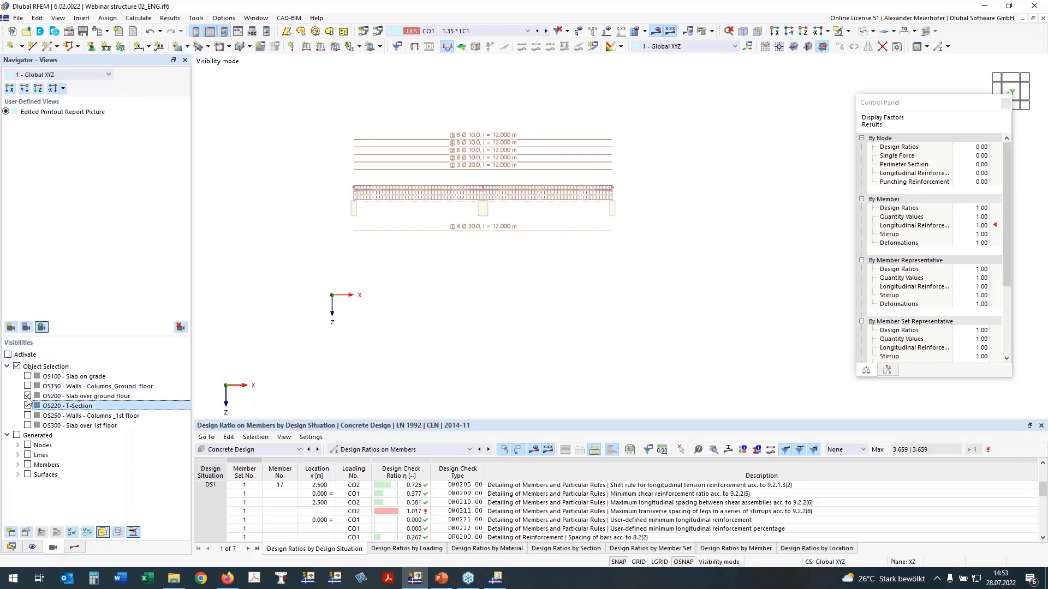
pyautogui.click(9, 356)
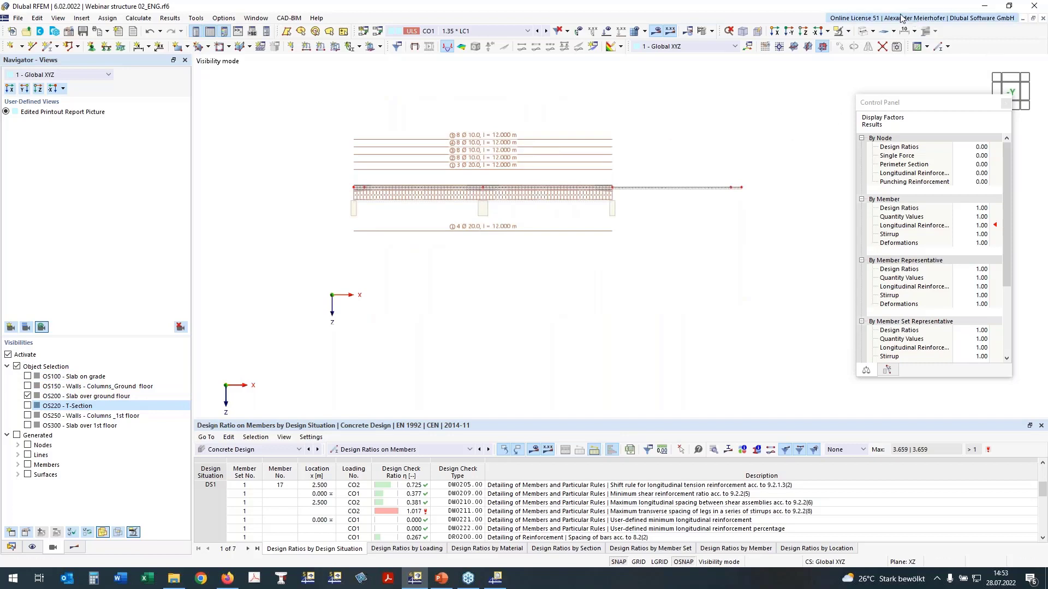
pyautogui.click(794, 47)
pyautogui.click(801, 33)
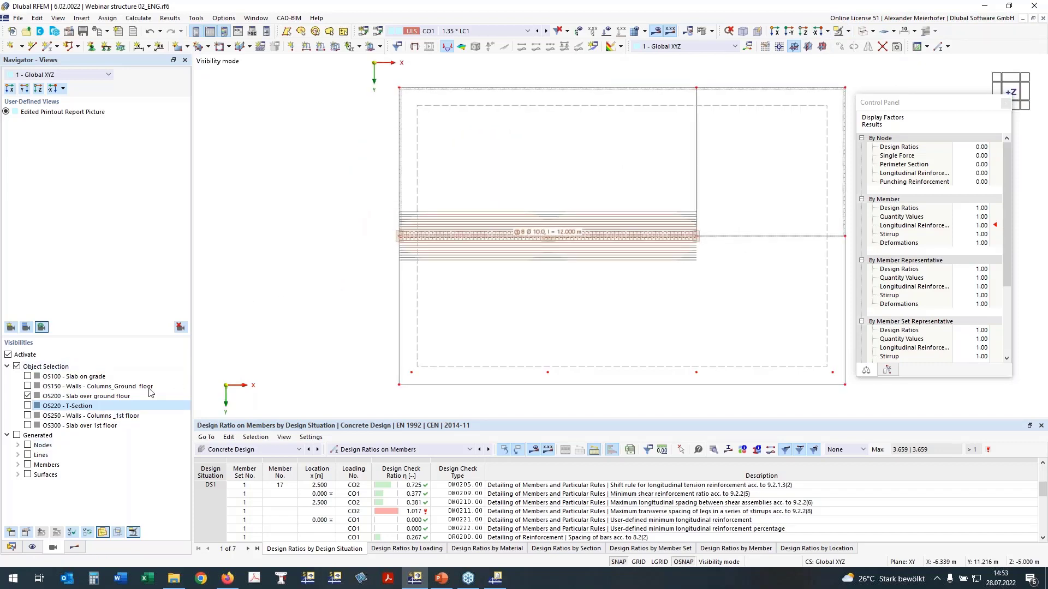
pyautogui.moveTo(415, 298); pyautogui.dragTo(374, 299, button='middle')
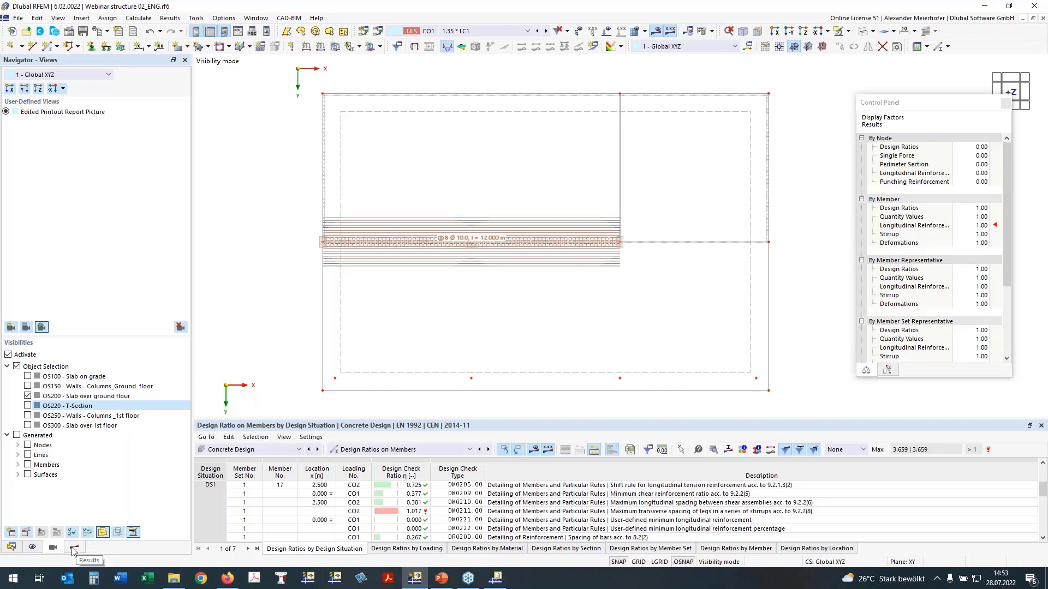
# Turn off the display of the member reinforcement in the plan view.
pyautogui.click(32, 547)
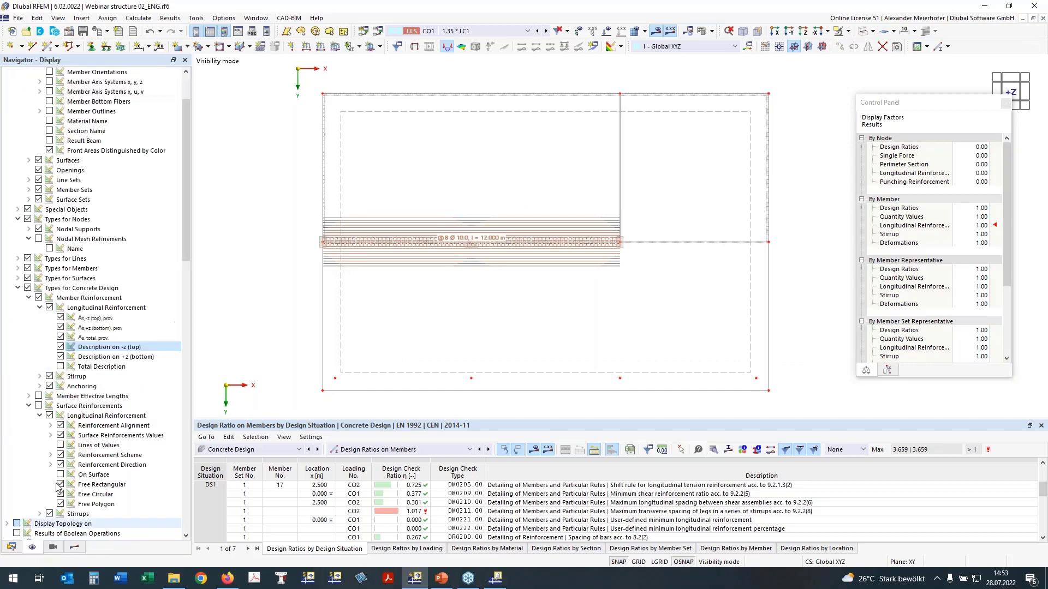
pyautogui.scroll(3, 77, 233)
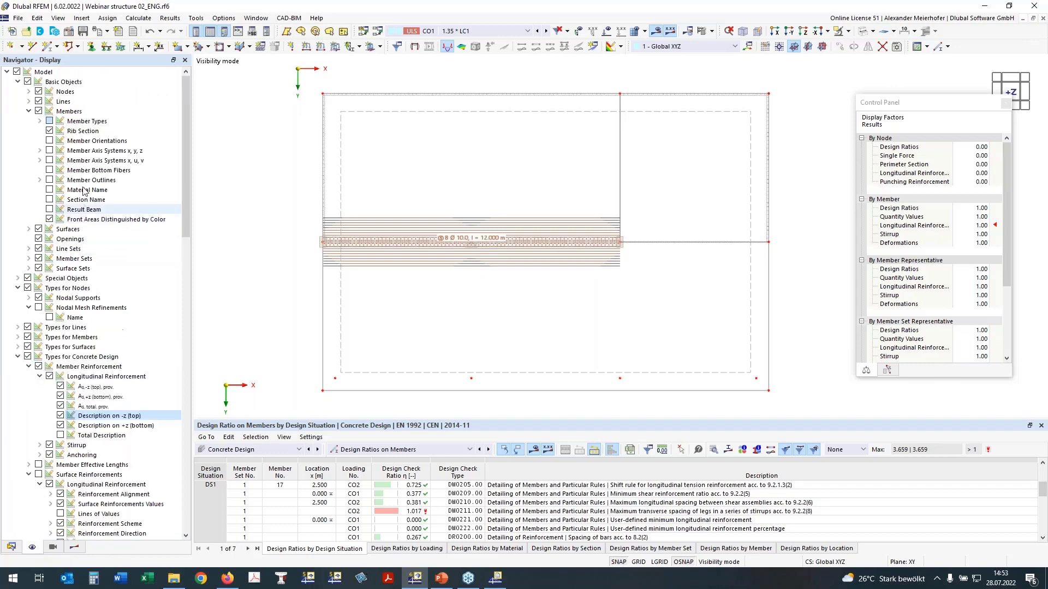
pyautogui.click(38, 366)
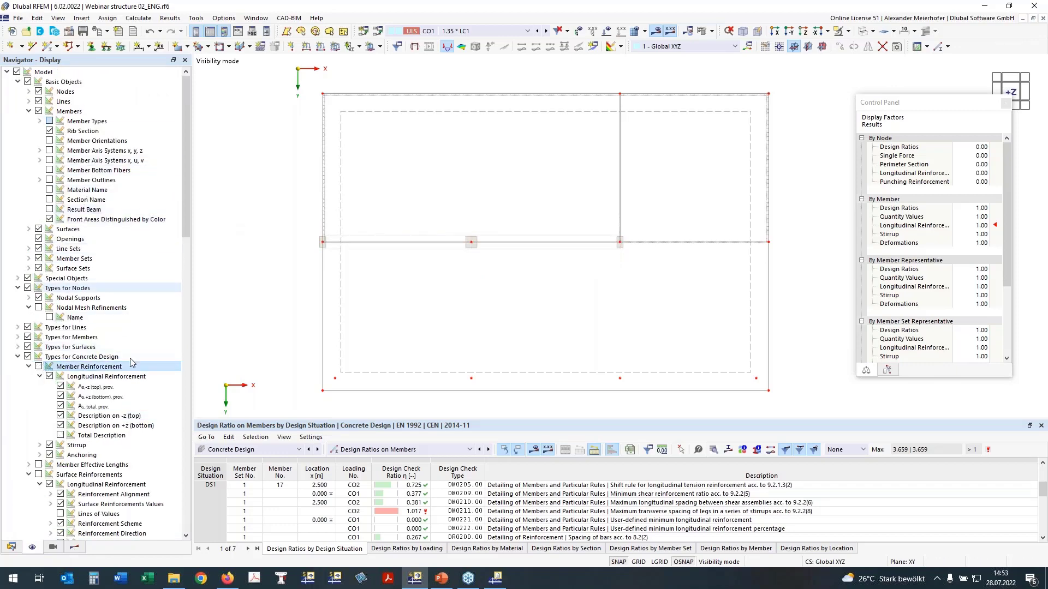
# Hide the member design checks and view the slab's ultimate limit state surface checks UL0101.01 and UL0101.02.
pyautogui.click(74, 547)
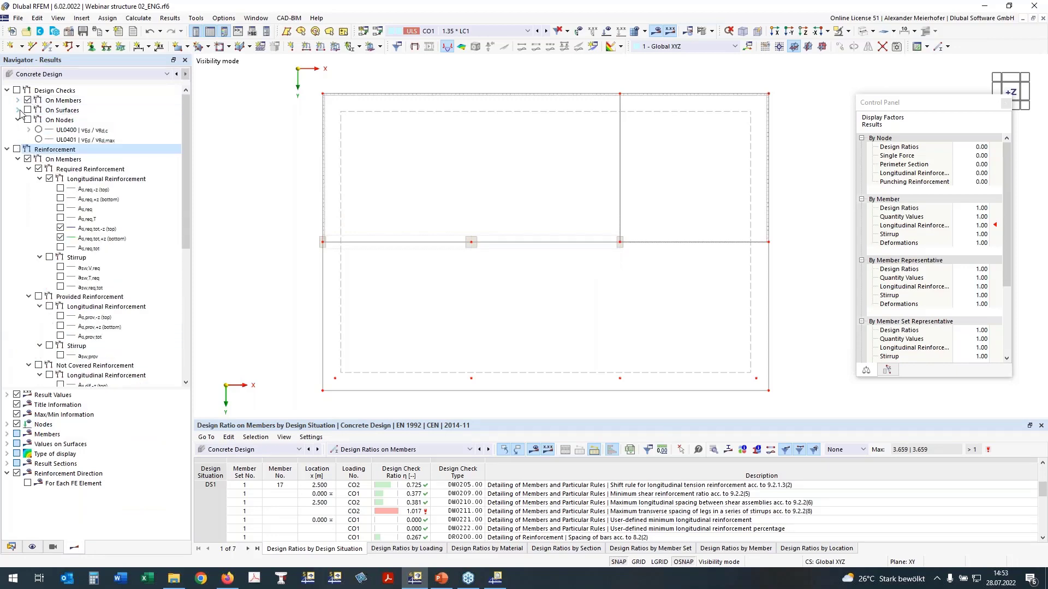
pyautogui.click(18, 109)
pyautogui.click(27, 101)
pyautogui.click(60, 140)
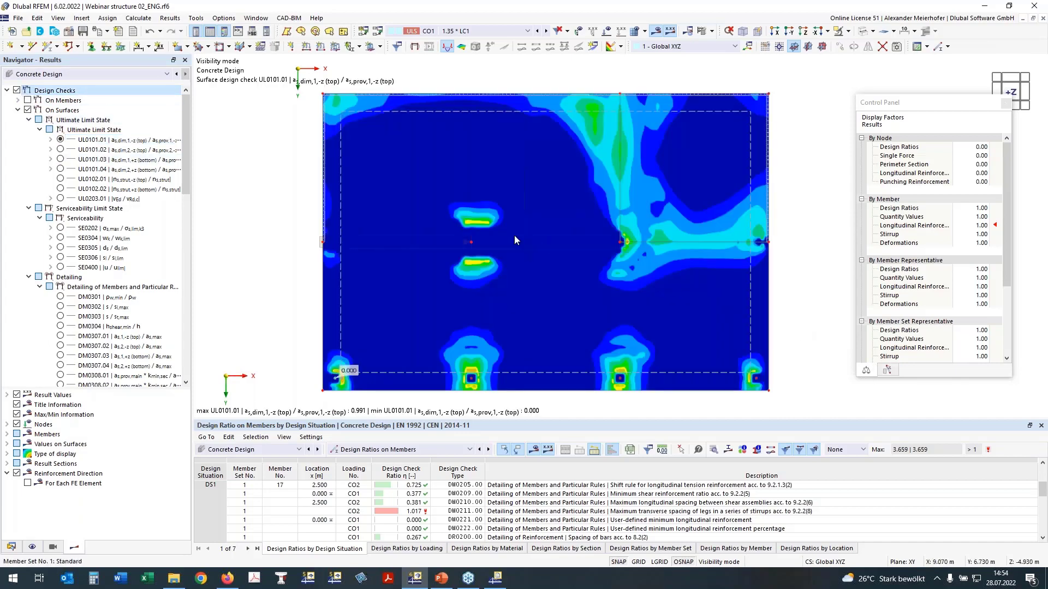
pyautogui.click(60, 149)
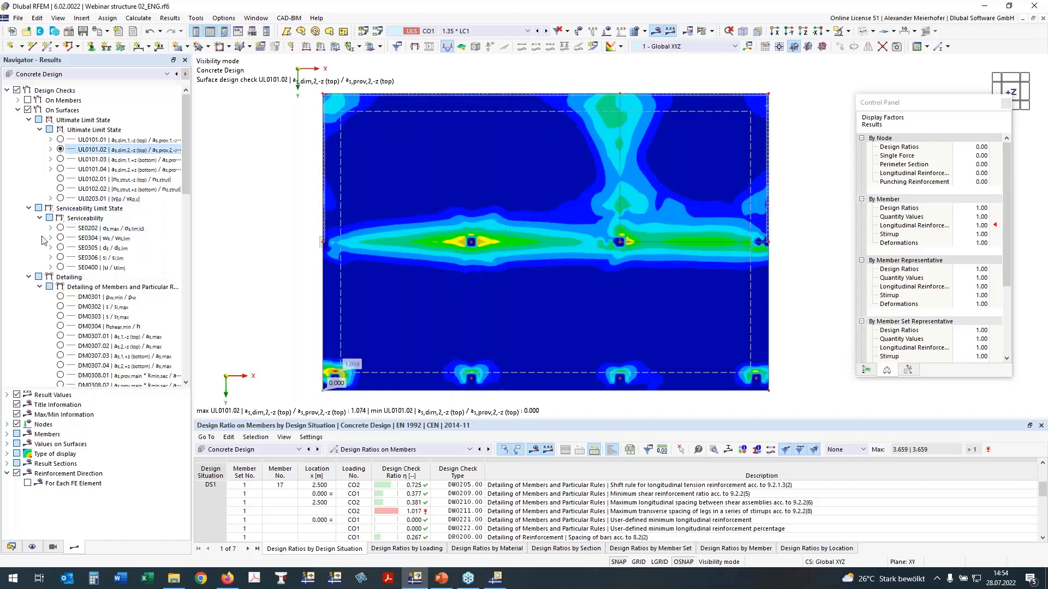
# View the slab's serviceability deflection check SE0400 and its deformation uz.
pyautogui.click(60, 268)
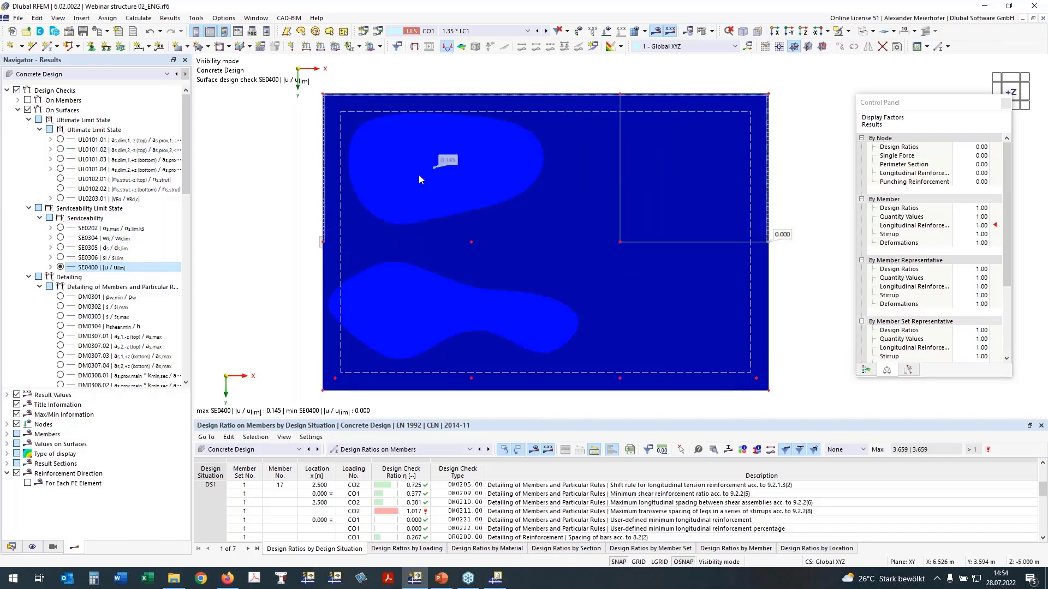
pyautogui.click(50, 267)
pyautogui.click(71, 277)
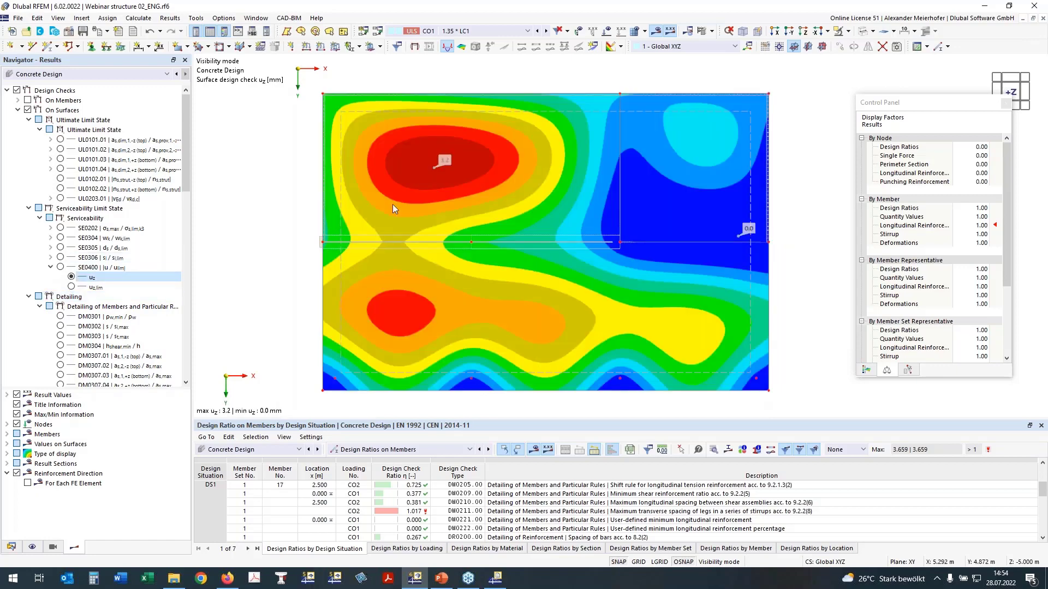
pyautogui.click(51, 267)
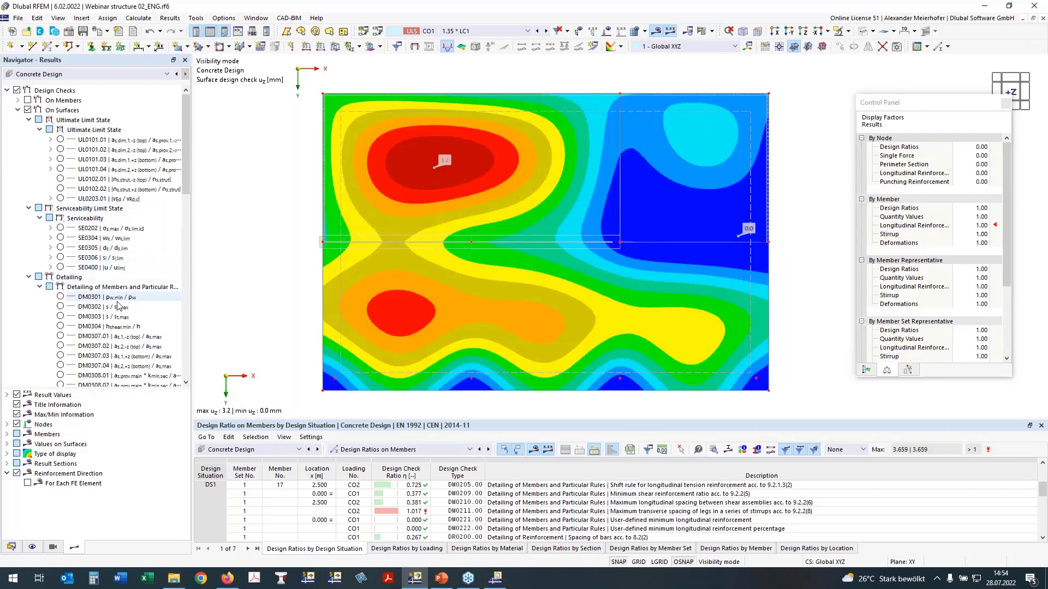
# Display the punching design check UL0400 on the nodes and hide the surface results.
pyautogui.click(28, 277)
pyautogui.click(27, 286)
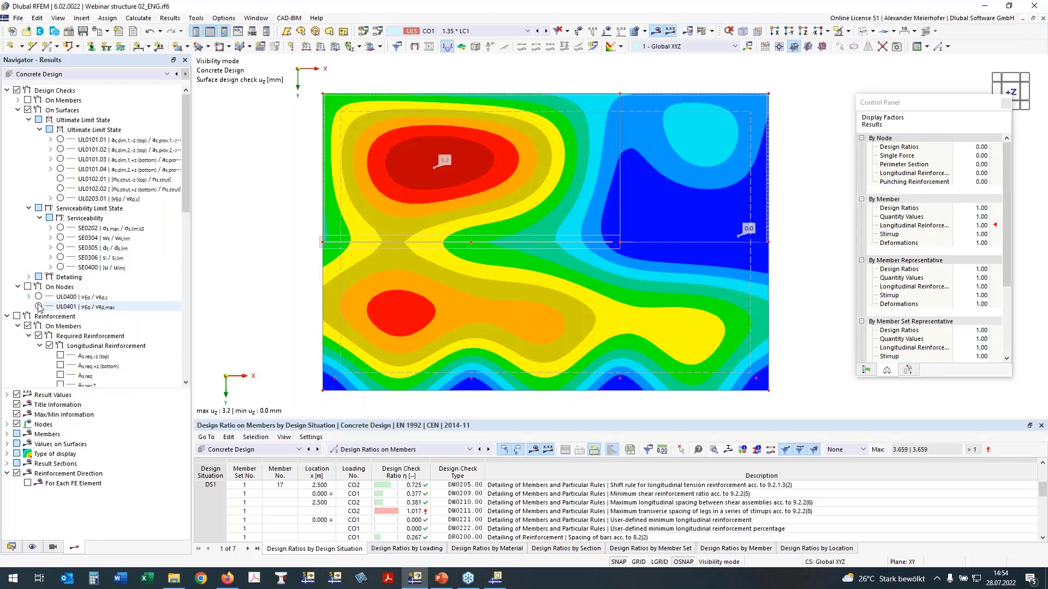
pyautogui.click(38, 296)
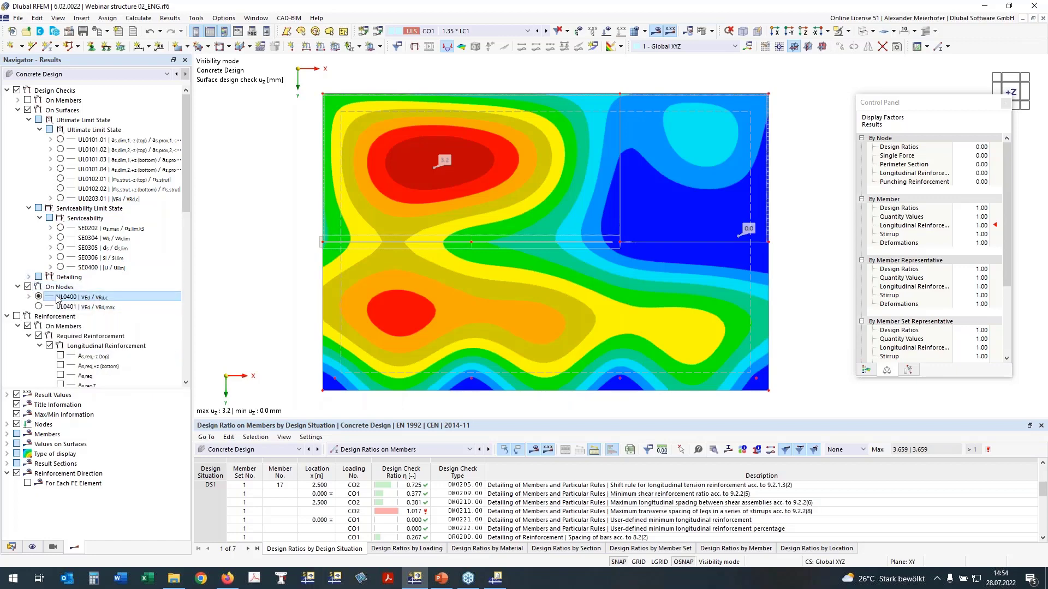
pyautogui.moveTo(417, 292)
pyautogui.mouseDown(button='middle')
pyautogui.moveTo(401, 260)
pyautogui.moveTo(410, 280)
pyautogui.mouseUp(button='middle')
pyautogui.click(27, 109)
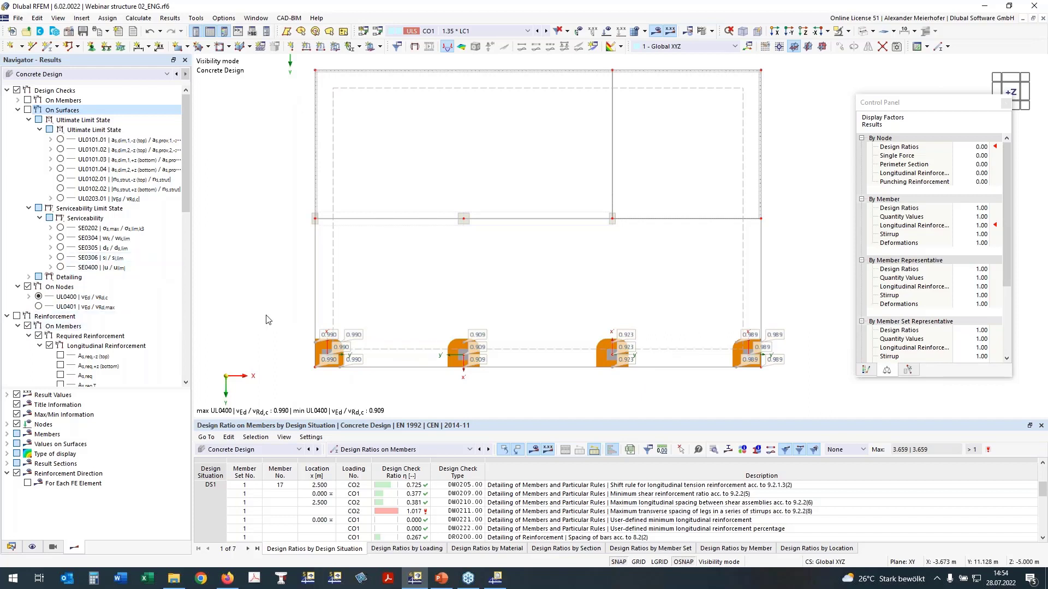
pyautogui.click(7, 316)
pyautogui.moveTo(412, 365); pyautogui.dragTo(437, 379, button='middle')
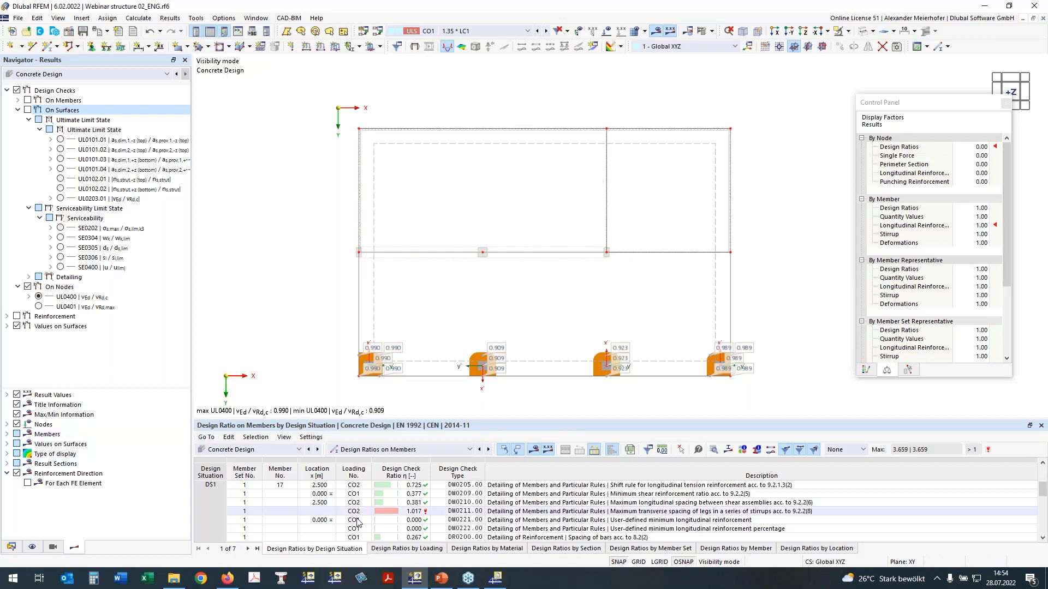
# Review the reinforcement tables and graphic at the end of the Concrete Design printout report and return to the model.
pyautogui.click(497, 577)
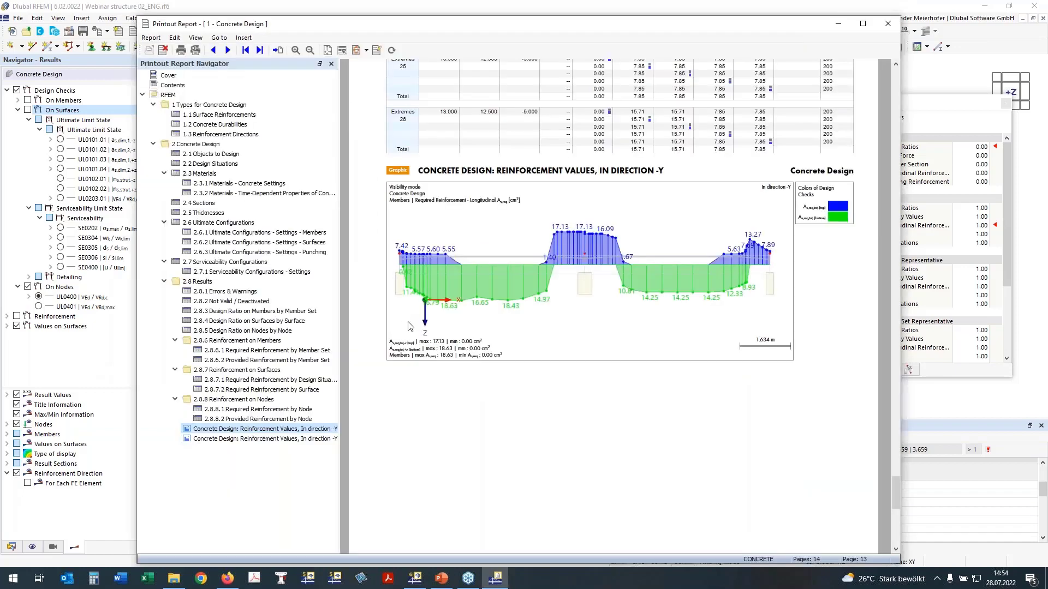
pyautogui.scroll(10, 341, 325)
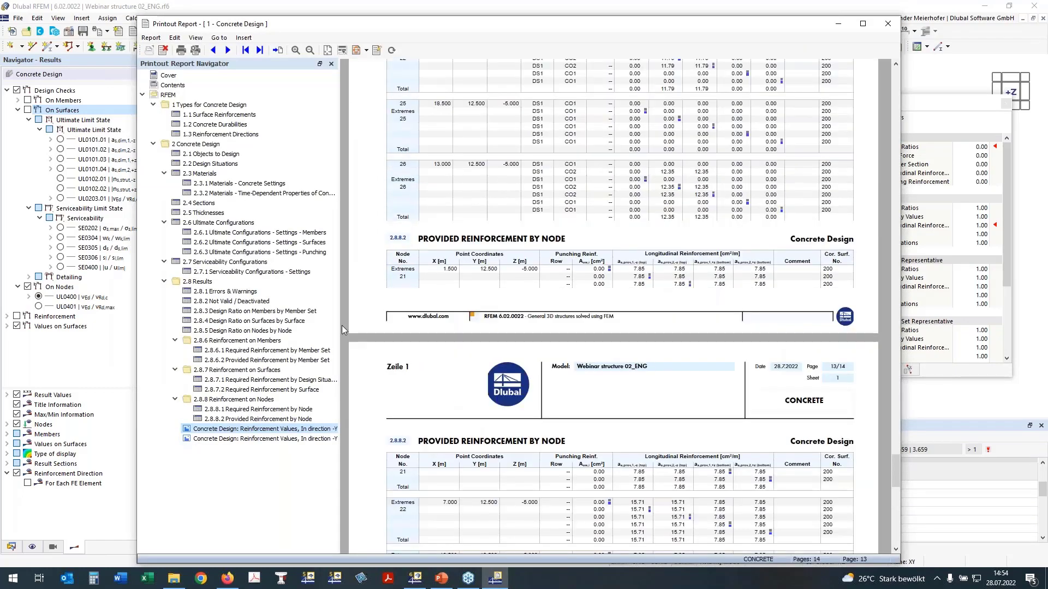
pyautogui.scroll(-10, 342, 325)
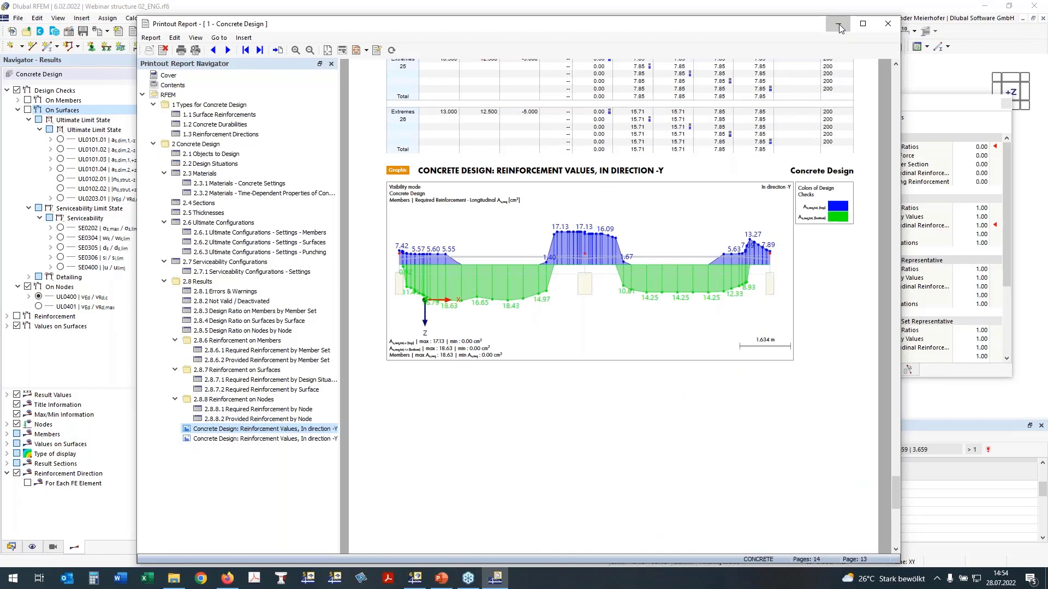
pyautogui.click(840, 24)
# Create a second printout report named "Annex for Plots".
pyautogui.click(11, 547)
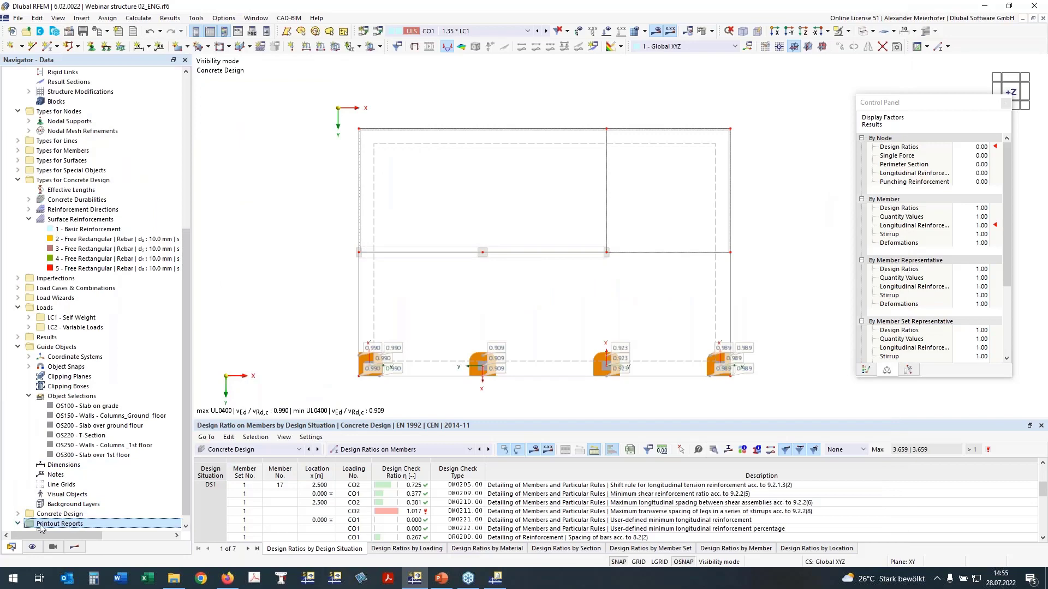
pyautogui.rightClick(72, 525)
pyautogui.click(83, 467)
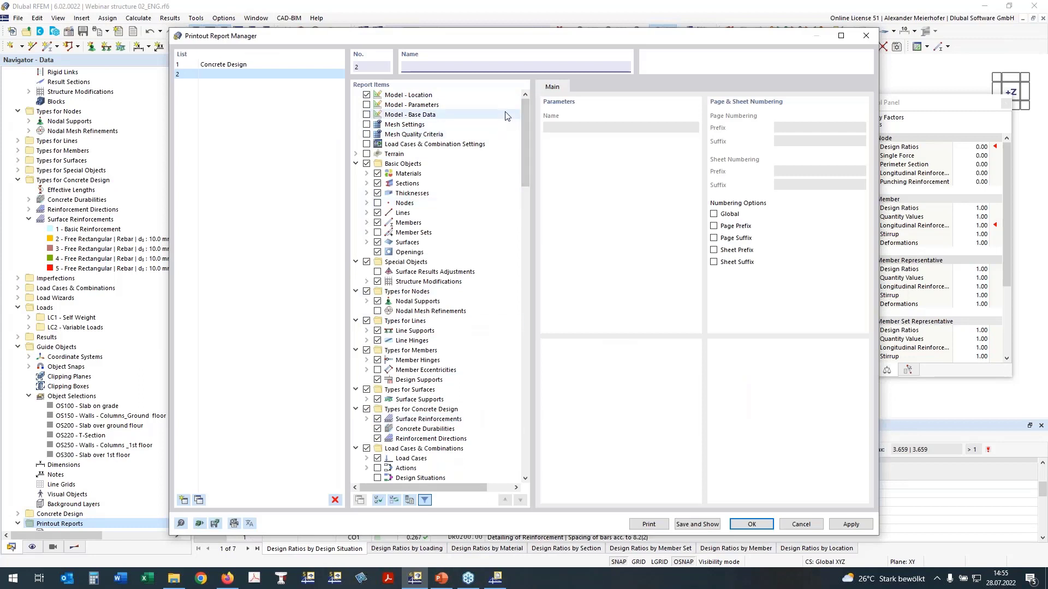
pyautogui.write('Annex for Plots')
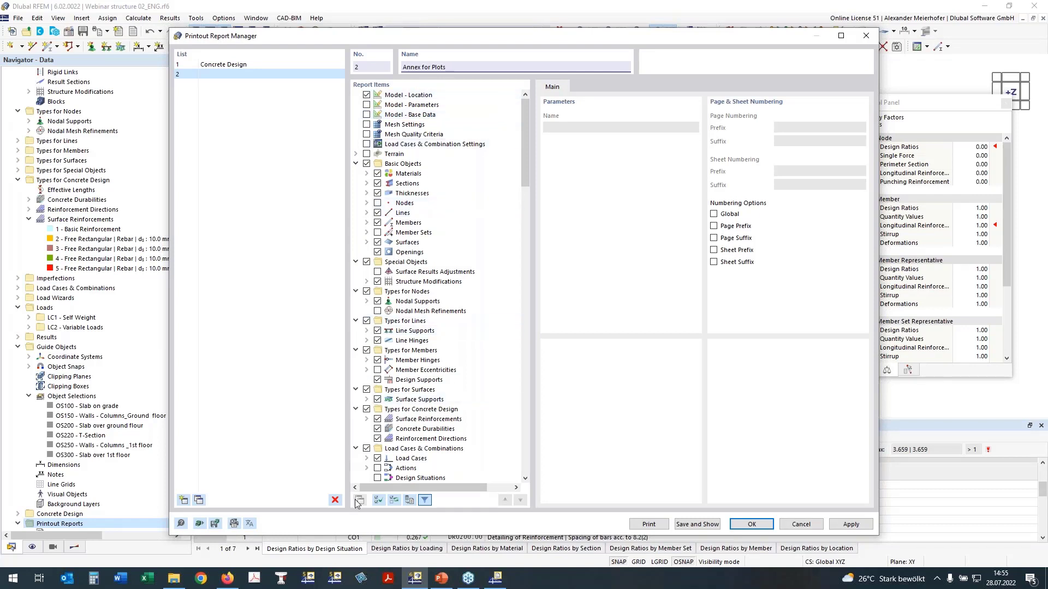
# Deselect all report items of the Annex for Plots report.
pyautogui.click(379, 501)
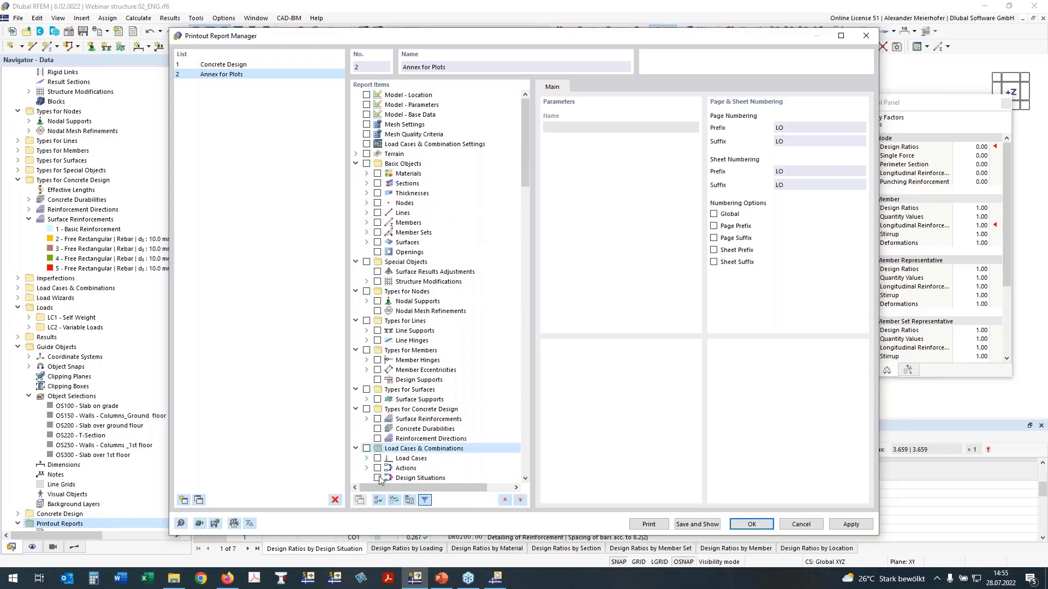
pyautogui.click(416, 478)
pyautogui.scroll(-7, 511, 436)
pyautogui.scroll(-15, 511, 435)
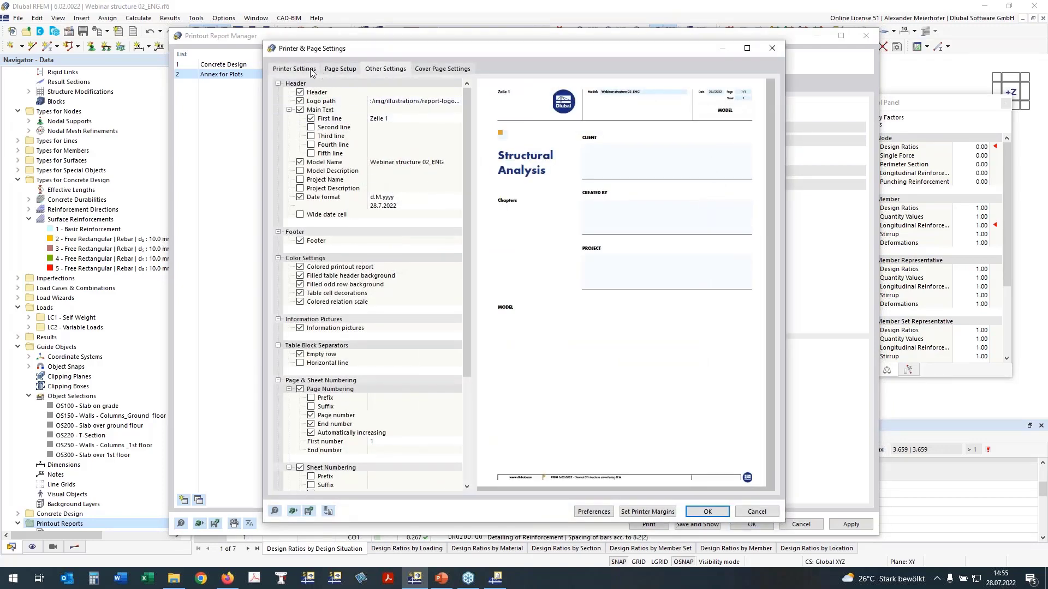
# Choose the iR-ADV 6065 printer in the new report's printer and page settings.
pyautogui.click(340, 69)
pyautogui.click(308, 71)
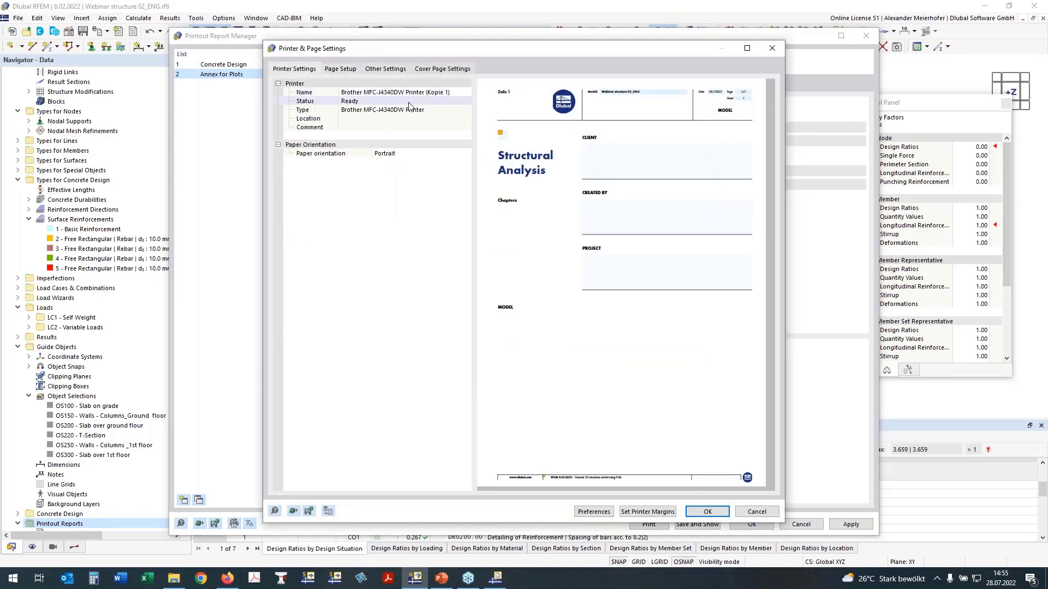
pyautogui.click(413, 94)
pyautogui.click(413, 93)
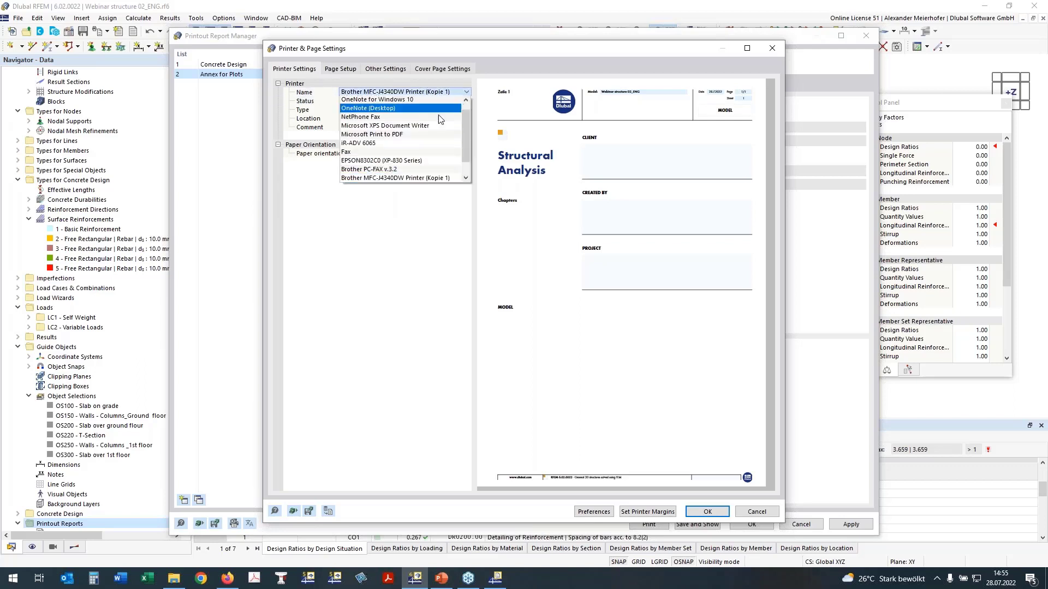
pyautogui.click(407, 143)
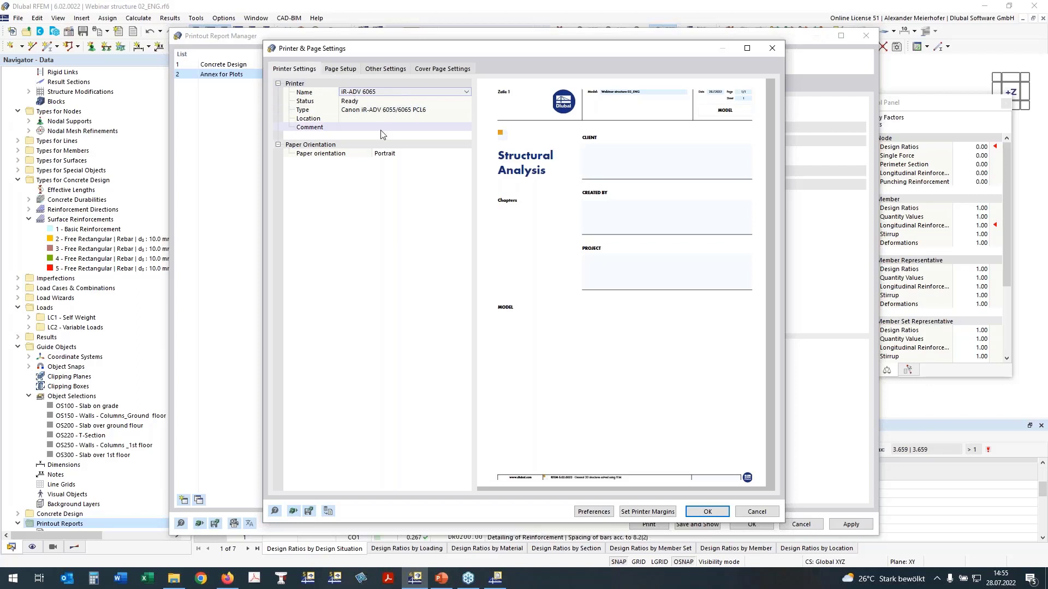
# Set the report's paper format to A3 and its bottom margin to 7 mm.
pyautogui.click(344, 72)
pyautogui.click(389, 92)
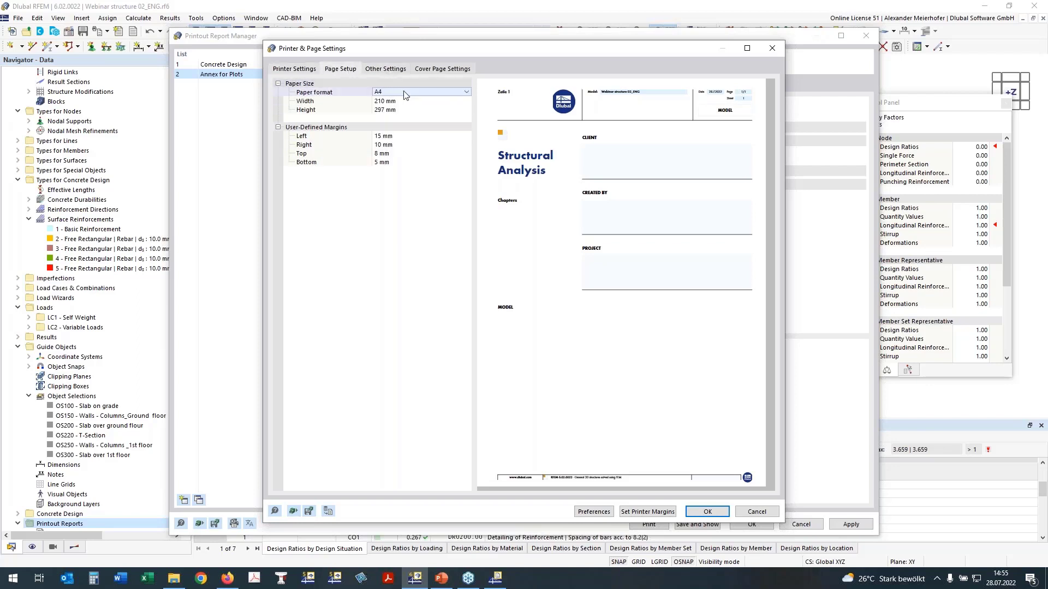
pyautogui.click(404, 93)
pyautogui.click(415, 170)
pyautogui.click(382, 162)
pyautogui.click(378, 162)
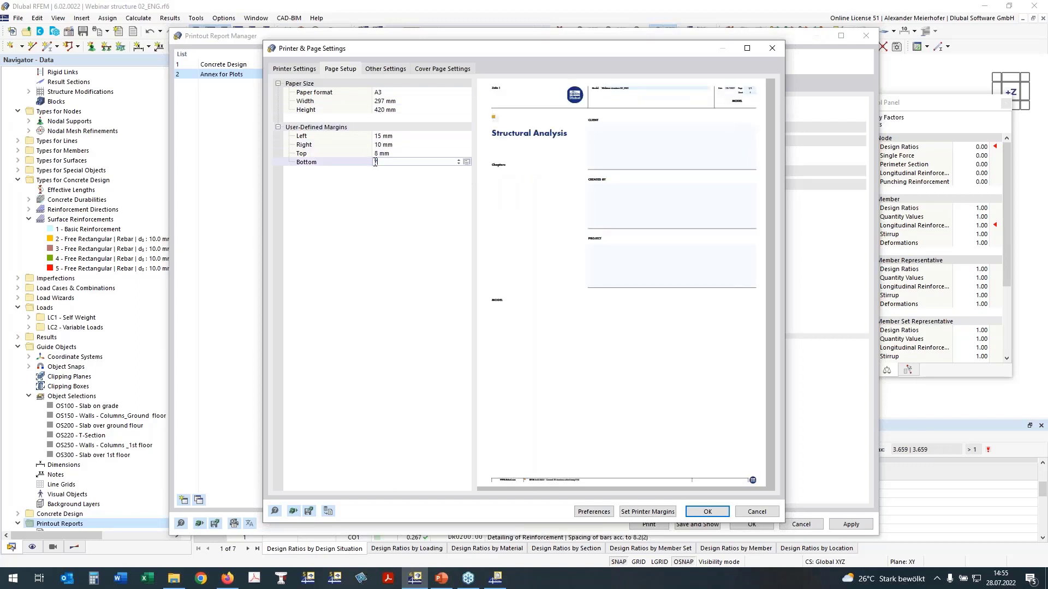
pyautogui.press('Return')
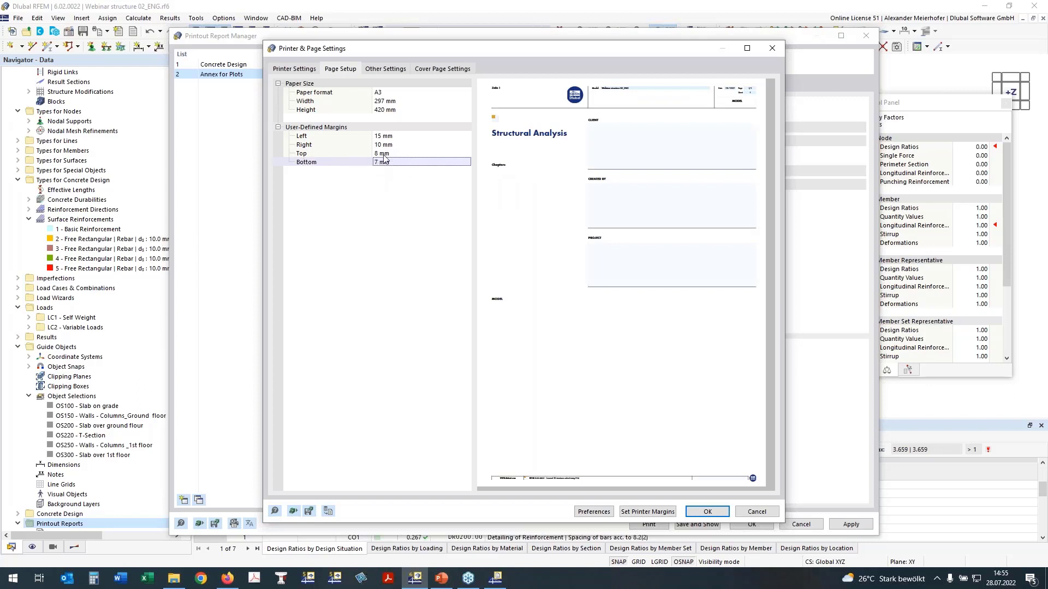
# Exclude the cover page from the Annex for Plots report, then accept the page settings and save and show the report.
pyautogui.click(441, 70)
pyautogui.click(280, 99)
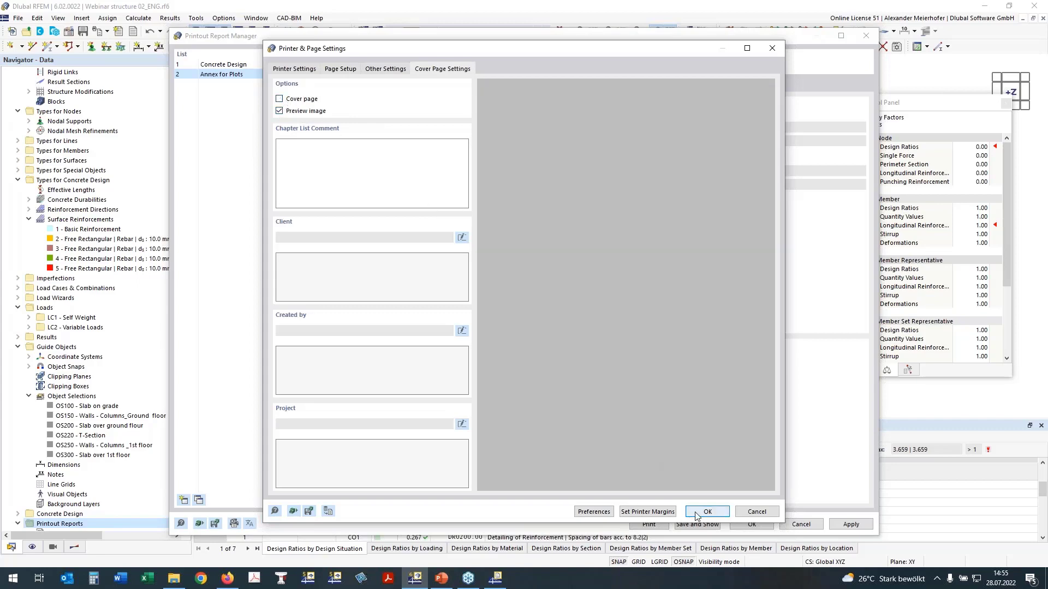
pyautogui.click(704, 512)
pyautogui.click(696, 524)
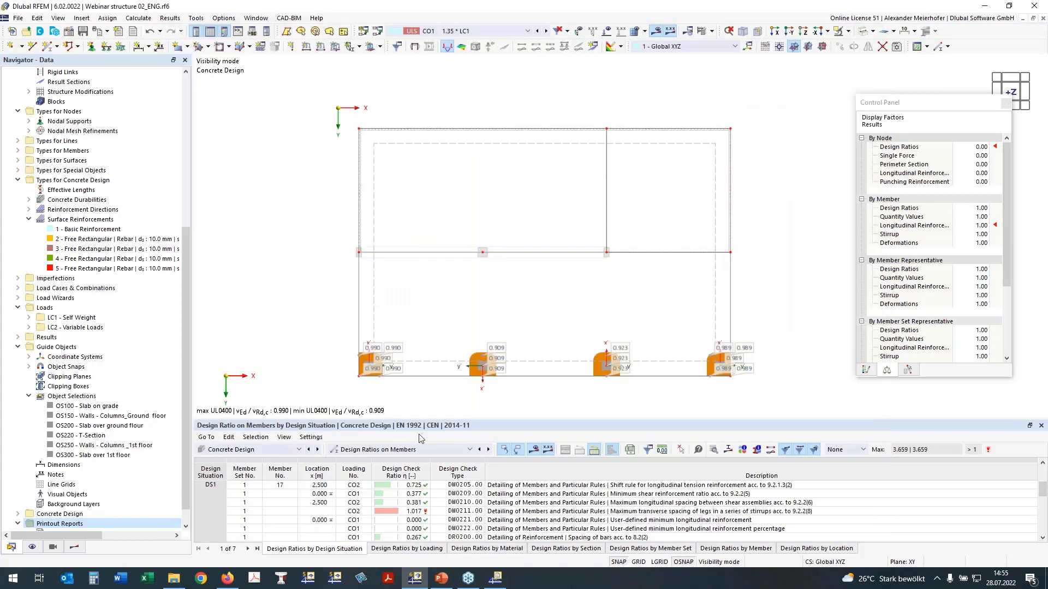
# Bring up the open printout report windows, including Annex for Plots, and return to the model.
pyautogui.moveTo(504, 583)
pyautogui.click(501, 582)
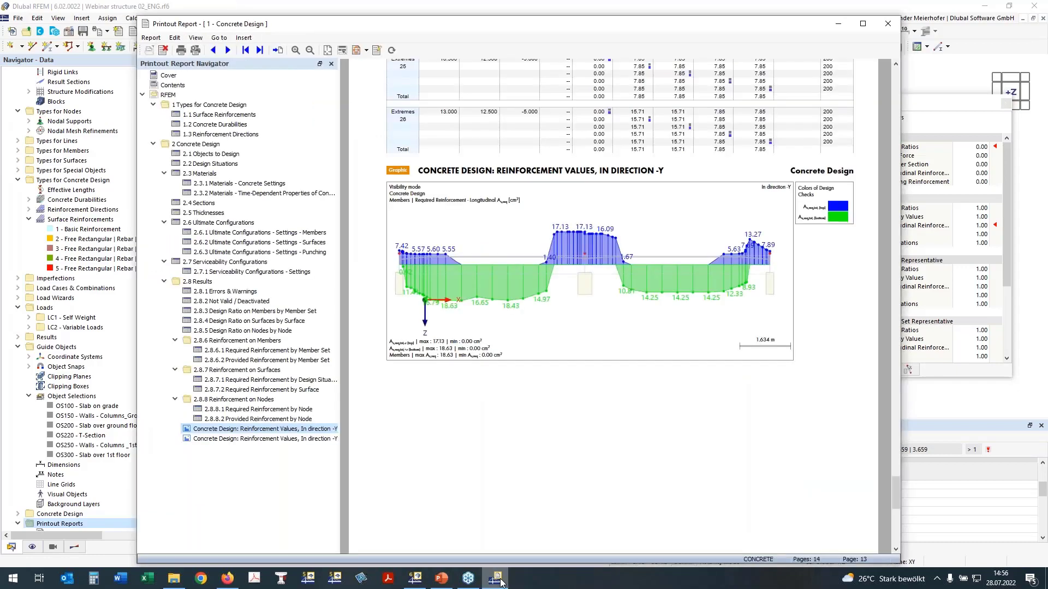
pyautogui.click(501, 583)
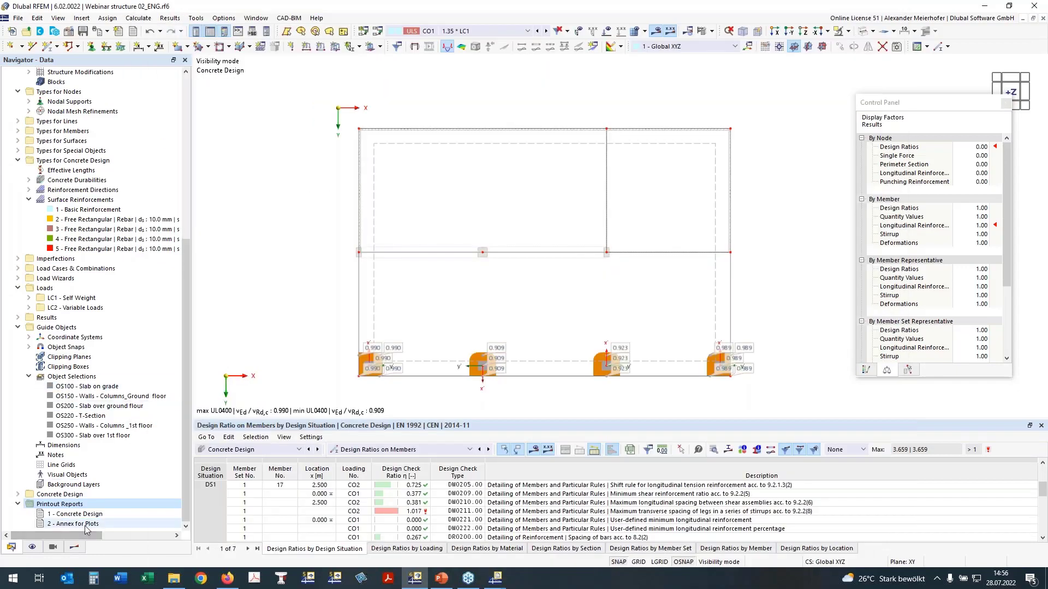
pyautogui.moveTo(497, 582)
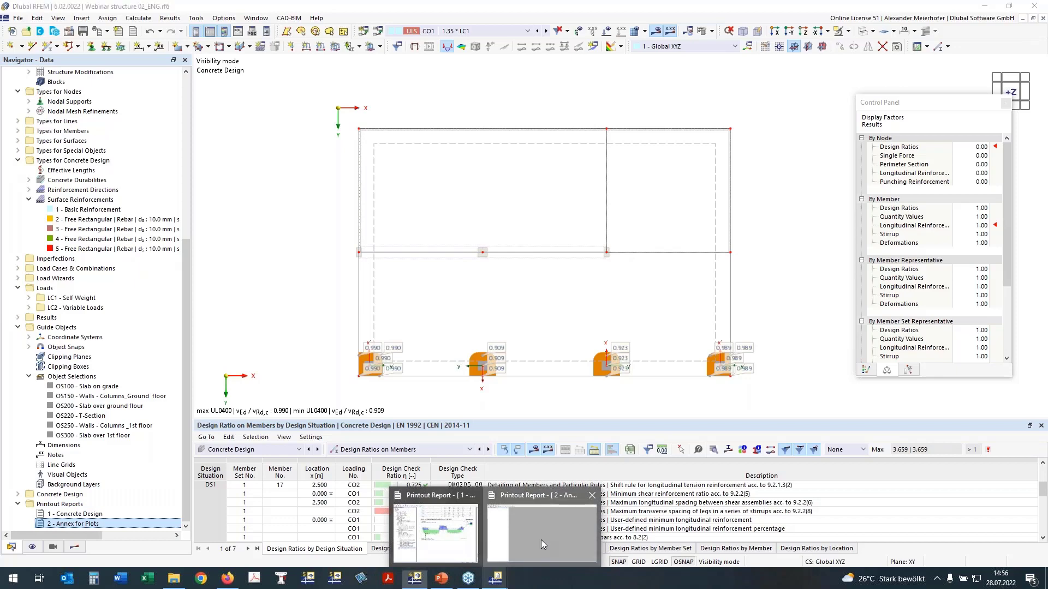
pyautogui.click(541, 540)
pyautogui.click(984, 6)
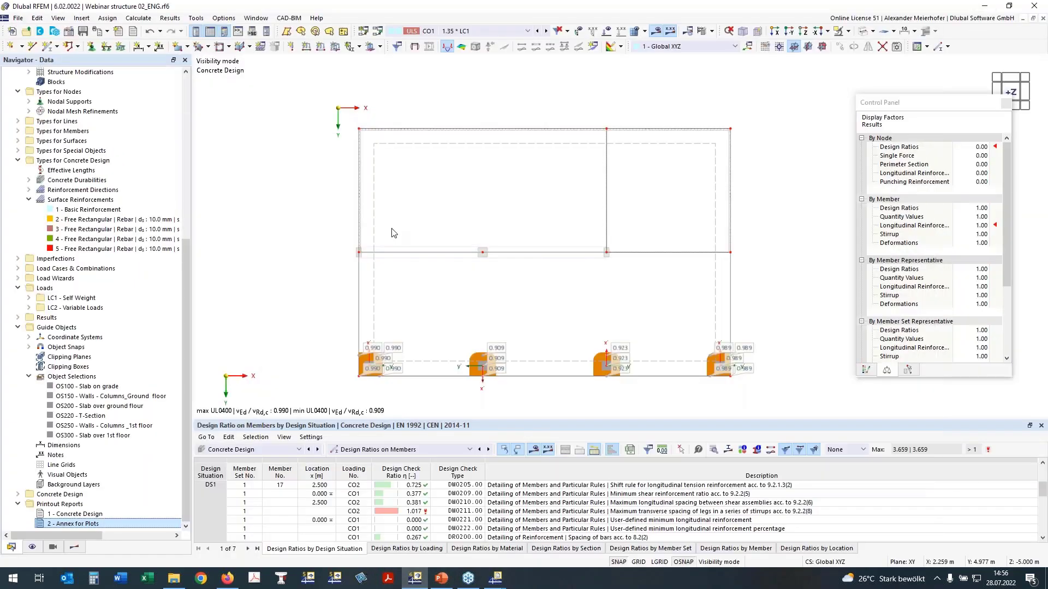
# Define the graphic printout area as a rectangle enclosing the whole slab in the +Z plan view.
pyautogui.moveTo(317, 205); pyautogui.dragTo(268, 183, button='middle')
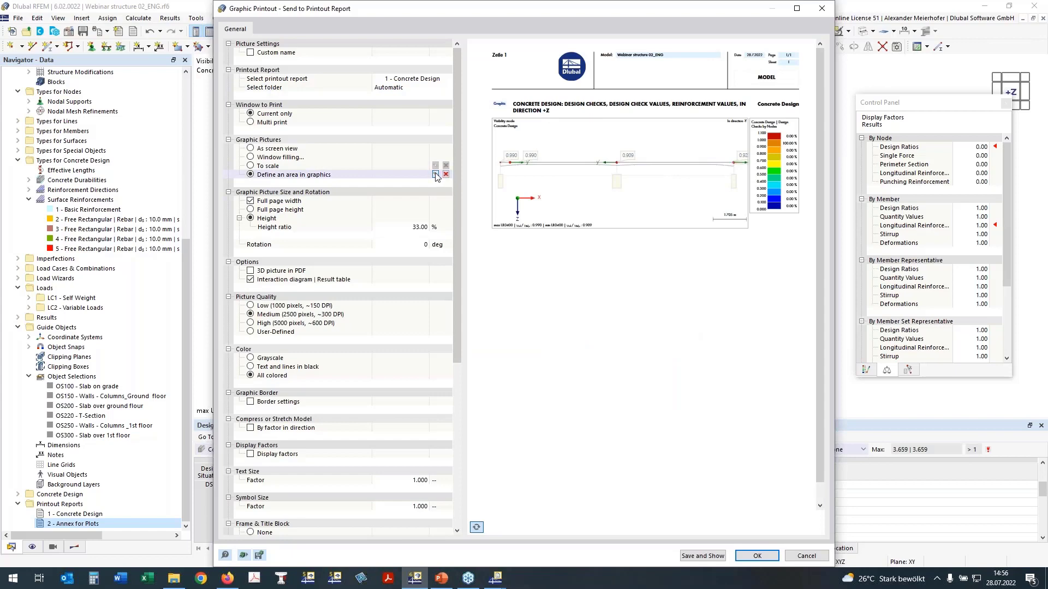
pyautogui.click(435, 174)
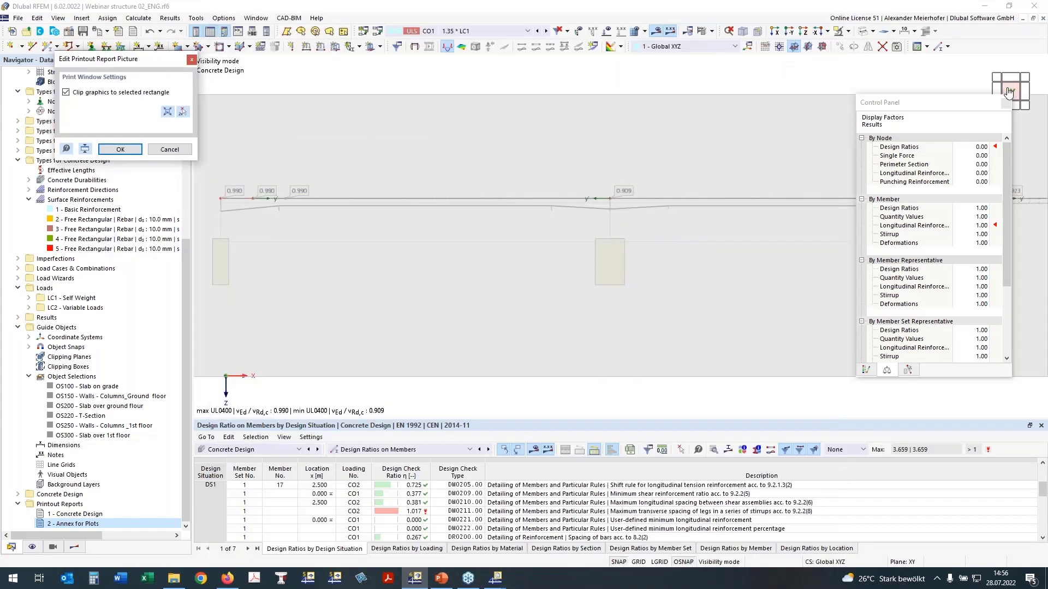
pyautogui.click(803, 31)
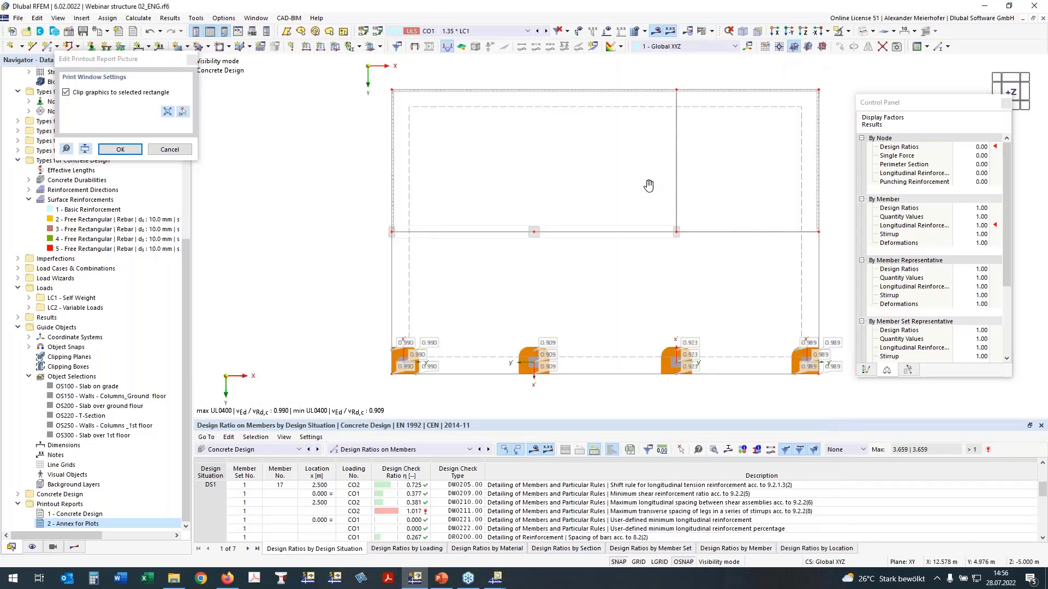
pyautogui.moveTo(649, 186); pyautogui.dragTo(577, 189, button='middle')
pyautogui.click(183, 112)
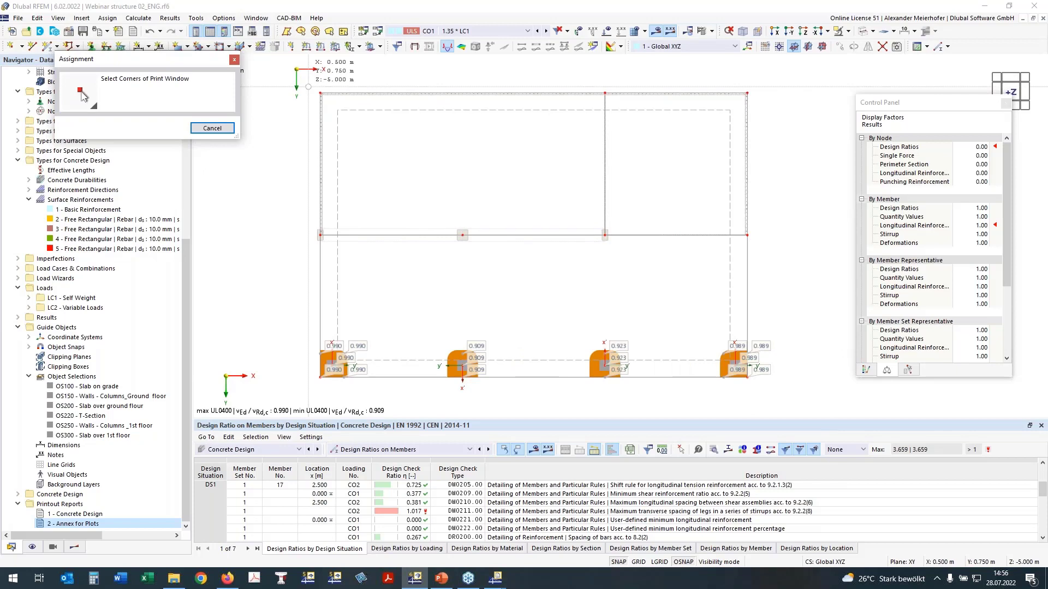
pyautogui.click(308, 82)
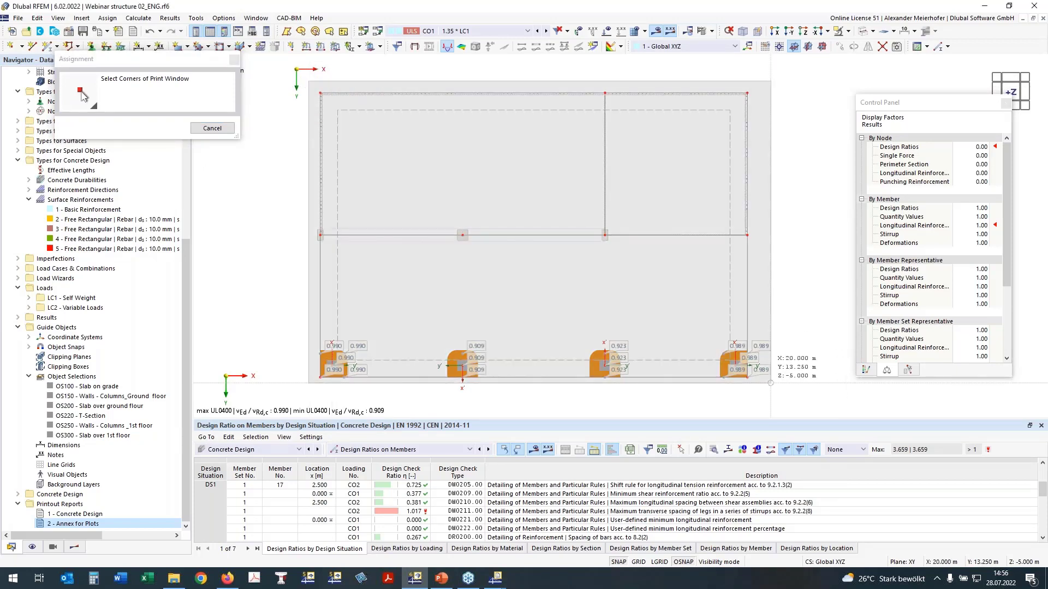
pyautogui.click(777, 395)
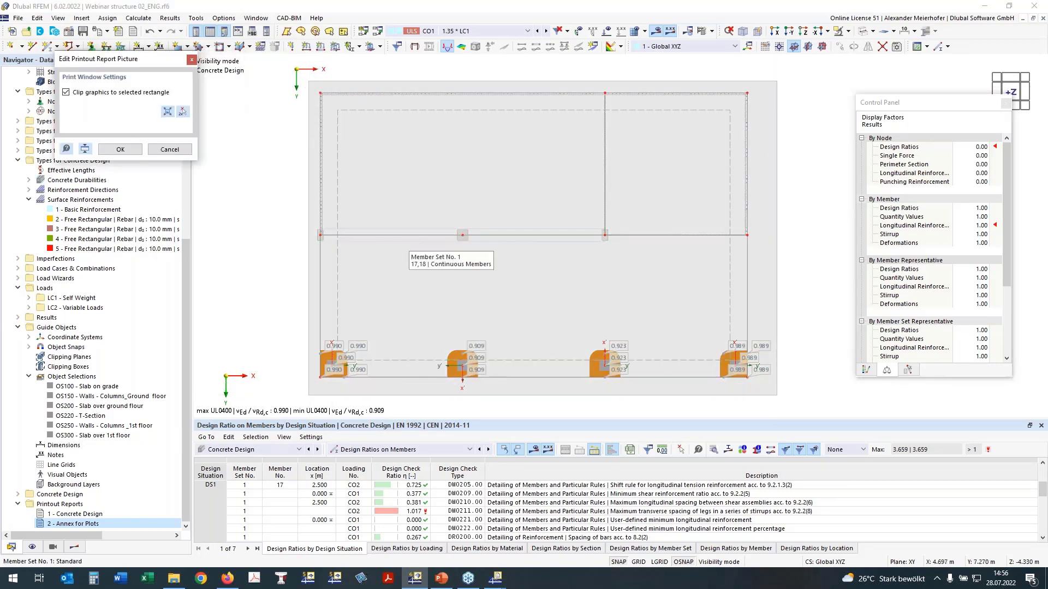
pyautogui.click(120, 149)
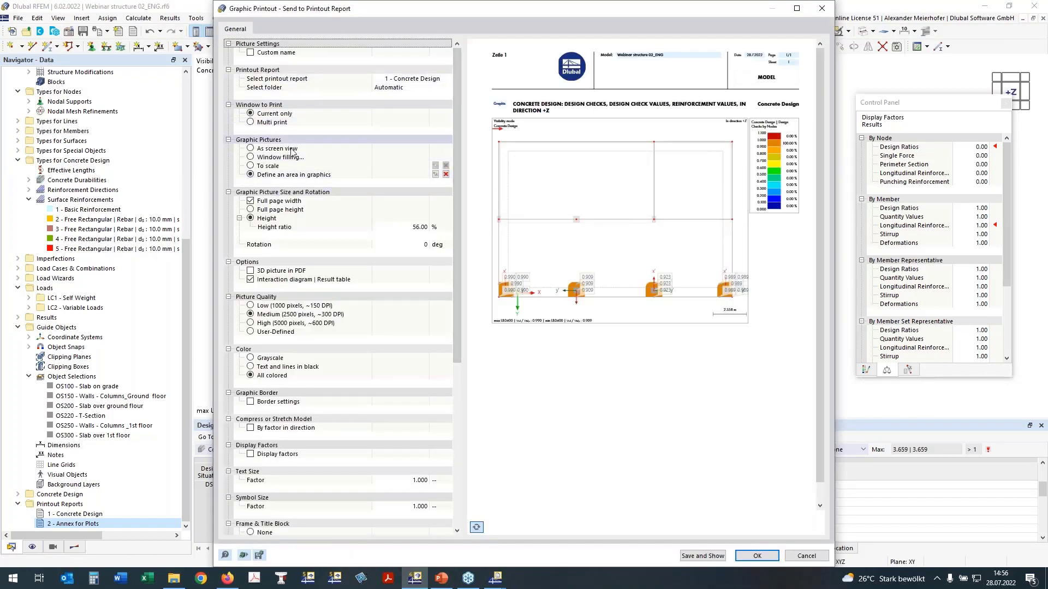
# Switch the graphic printout to multi print and exclude the model and loads pictures.
pyautogui.click(252, 122)
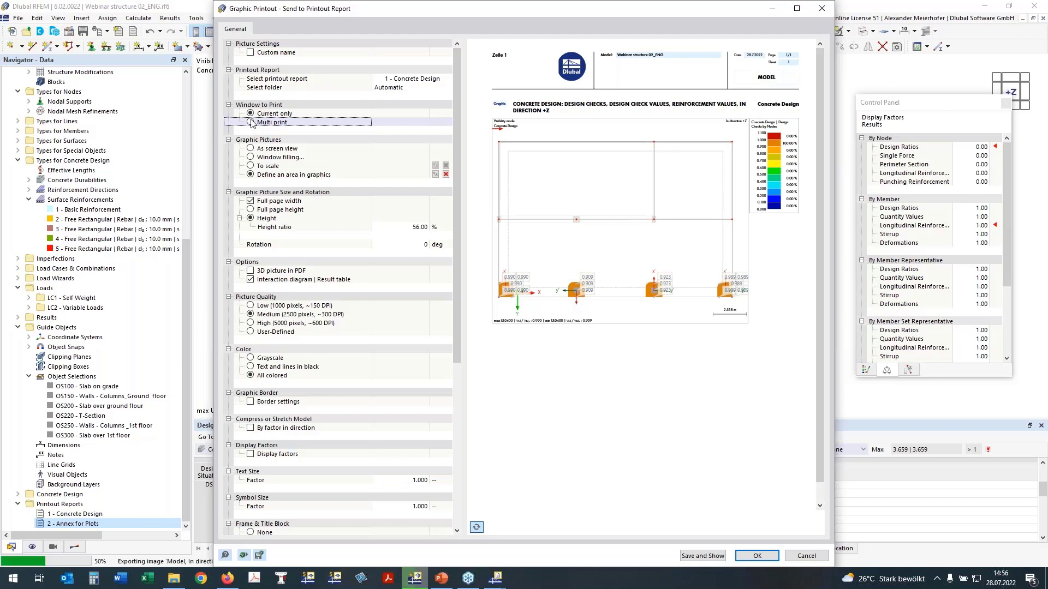
pyautogui.click(250, 122)
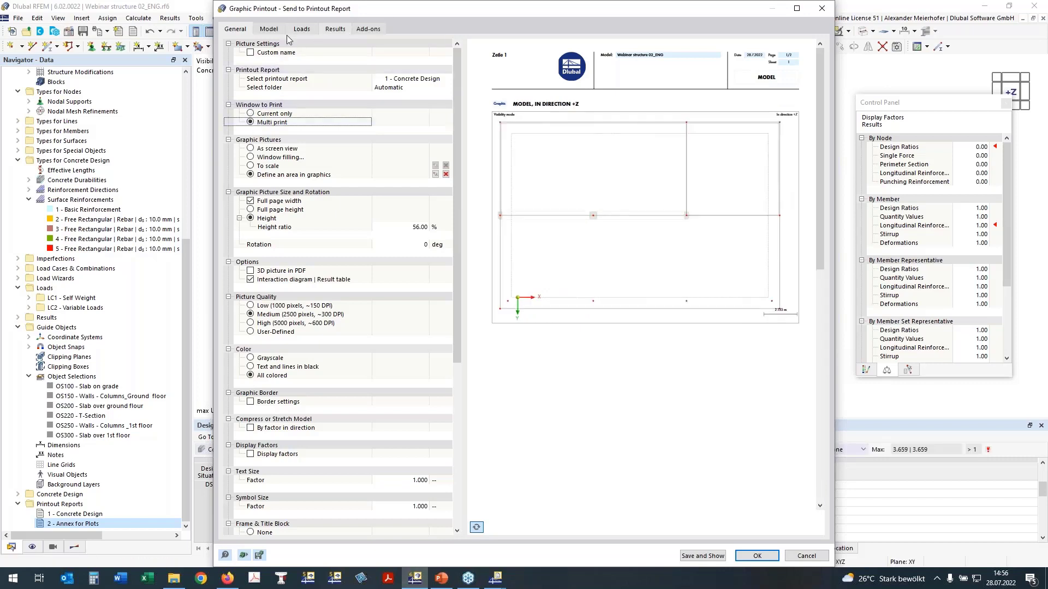
pyautogui.click(268, 29)
pyautogui.click(240, 44)
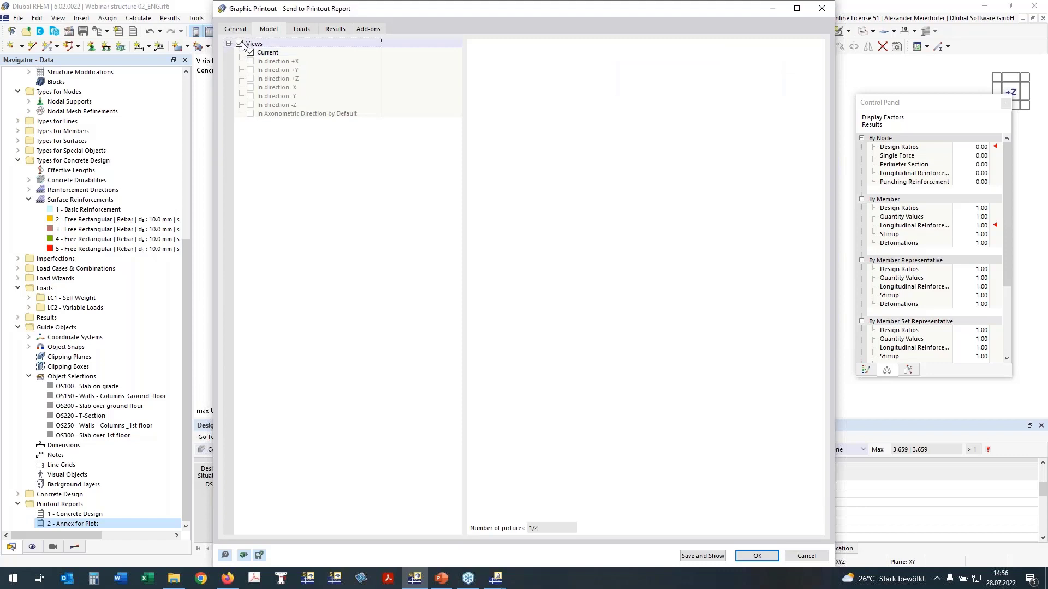
pyautogui.click(301, 29)
pyautogui.click(240, 44)
pyautogui.click(334, 29)
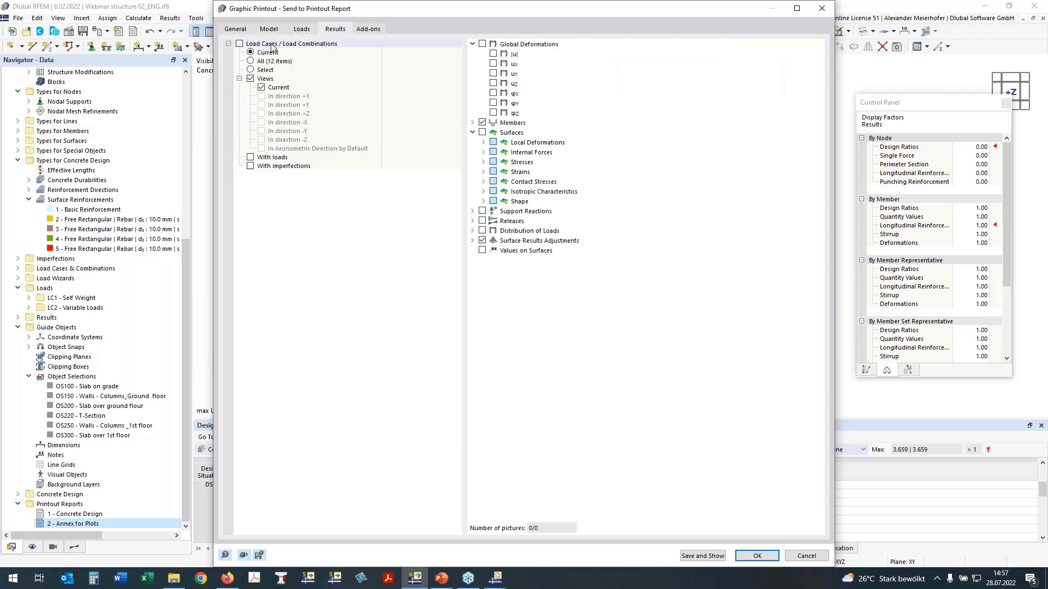
# Select the ultimate limit state surface design checks UL0101.01 to UL0101.04 for the Concrete Design multi print.
pyautogui.click(366, 29)
pyautogui.moveTo(492, 10); pyautogui.dragTo(386, 10)
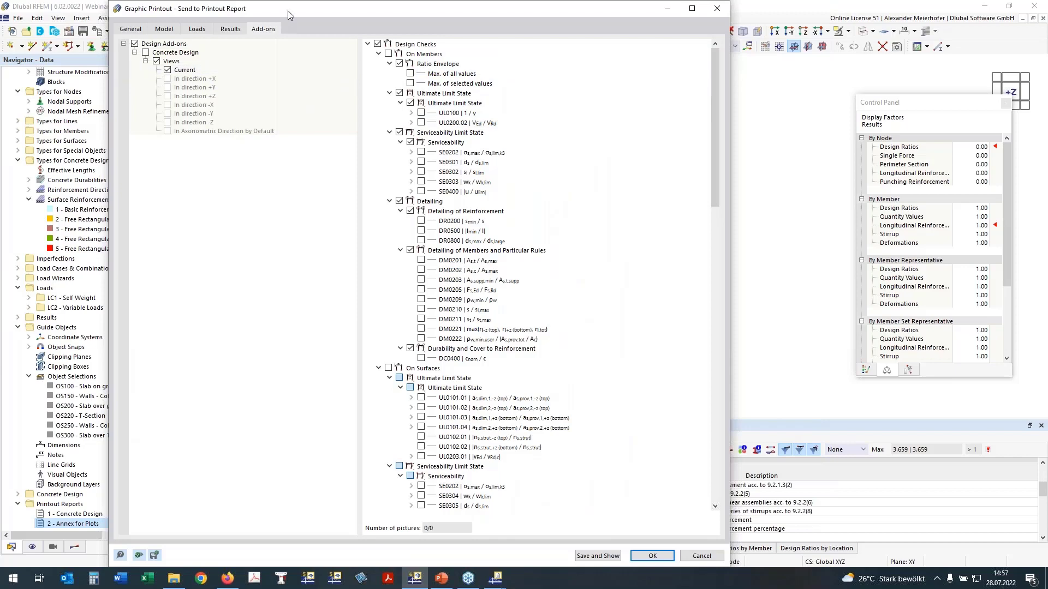
pyautogui.moveTo(315, 13); pyautogui.dragTo(420, 23)
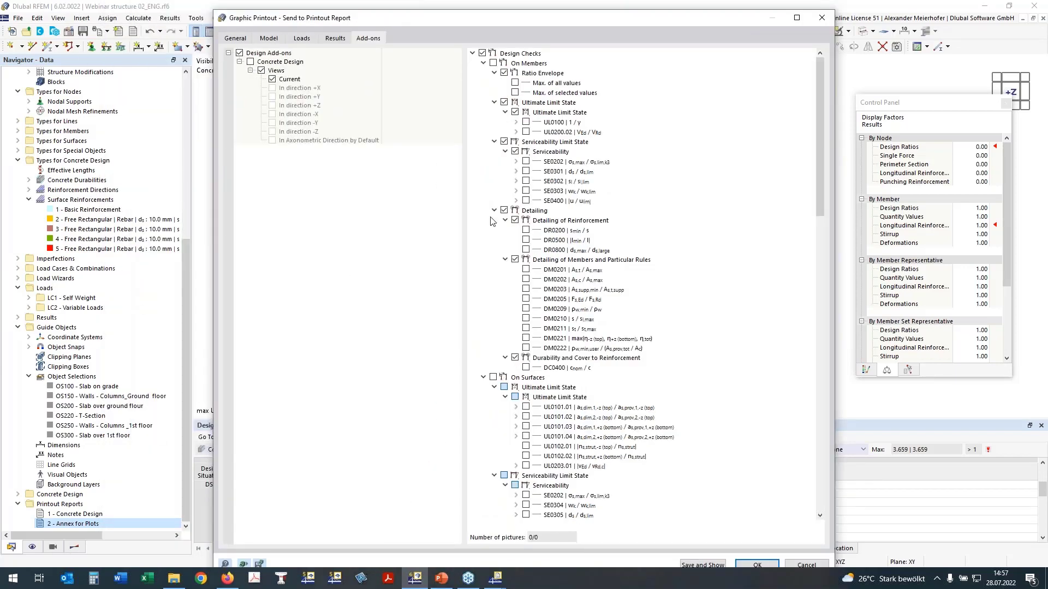
pyautogui.click(483, 63)
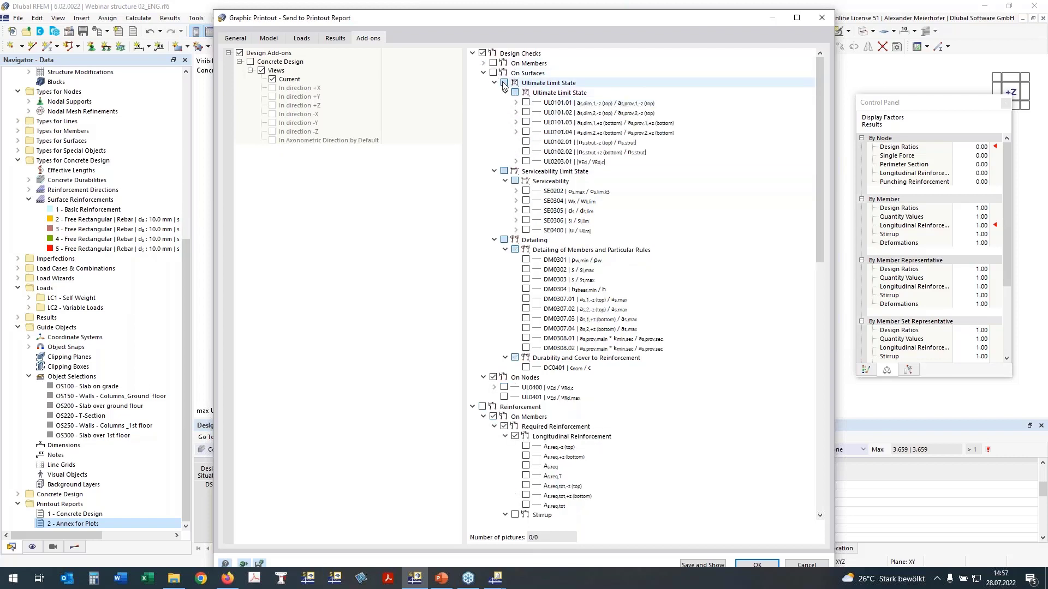
pyautogui.click(494, 72)
pyautogui.click(525, 102)
pyautogui.click(525, 113)
pyautogui.click(526, 122)
pyautogui.click(525, 132)
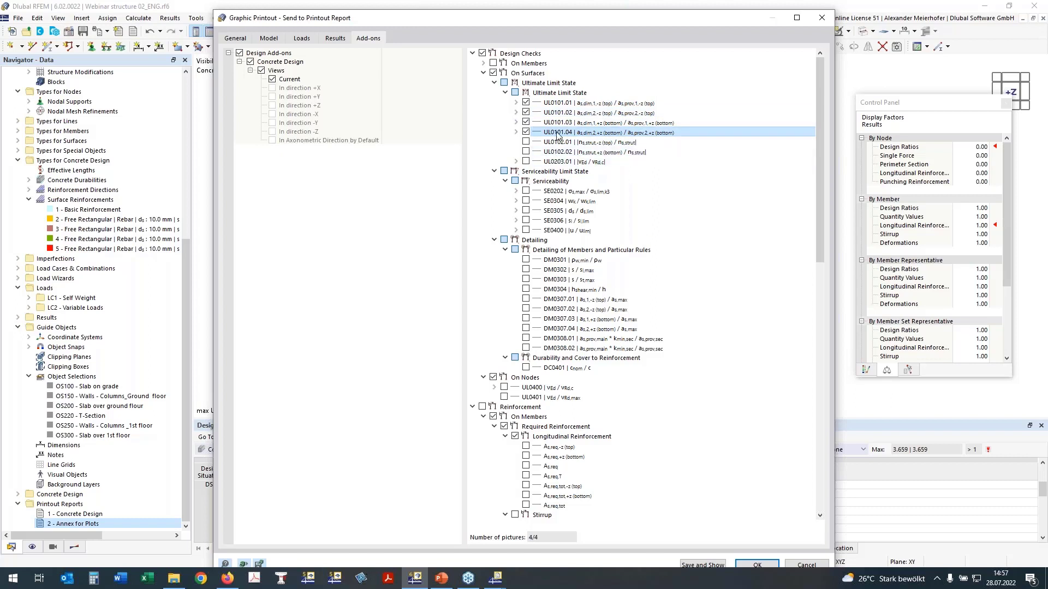
# Add surface serviceability checks SE0304 with wk,-z (top) and wk,+z (bottom), and SE0400 with uz to the multi print.
pyautogui.click(526, 201)
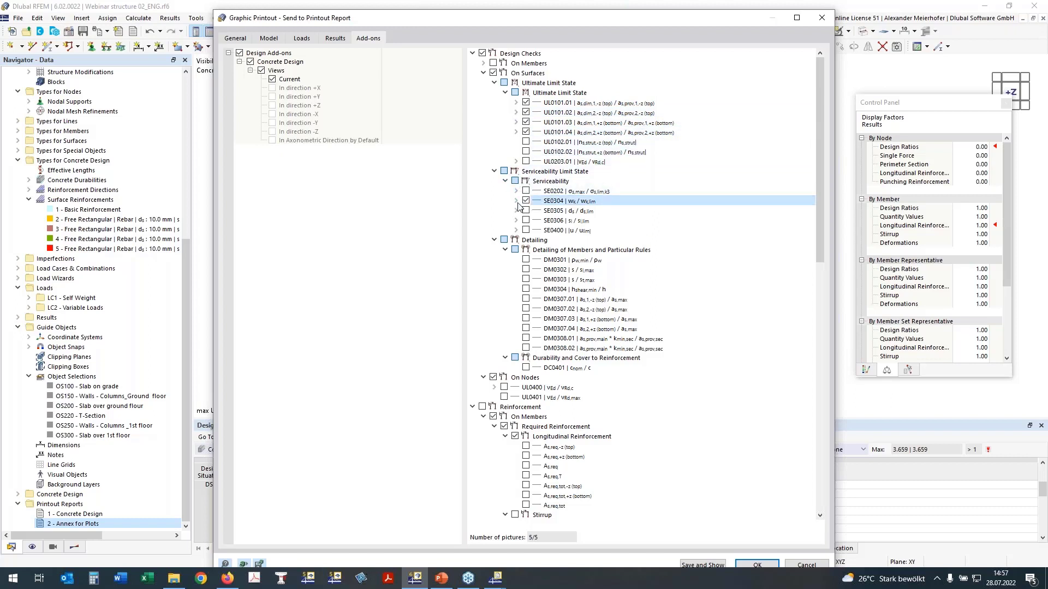
pyautogui.click(516, 201)
pyautogui.click(536, 220)
pyautogui.click(536, 210)
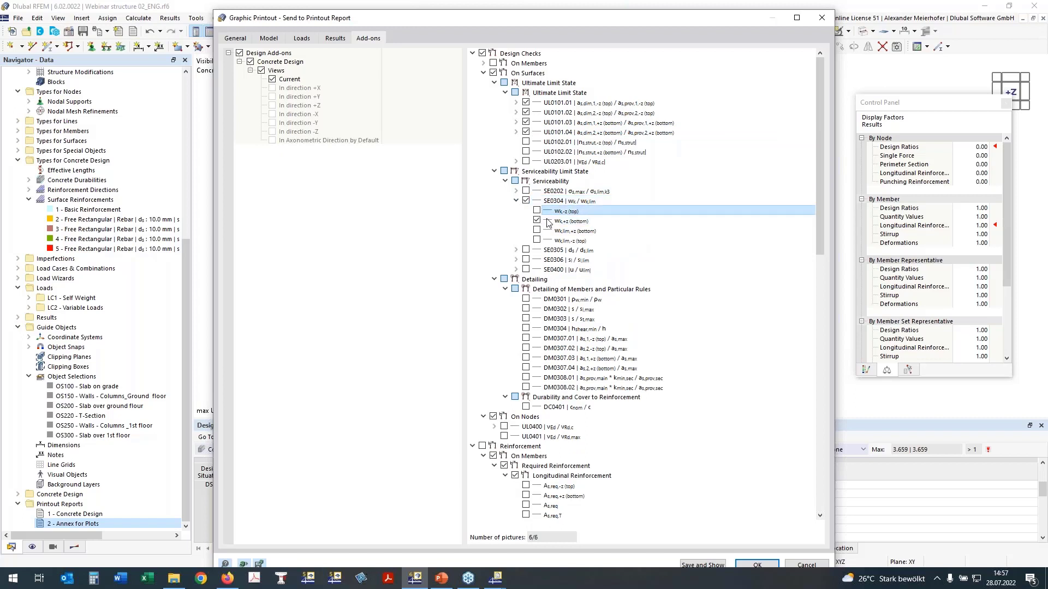
pyautogui.click(517, 269)
pyautogui.click(516, 271)
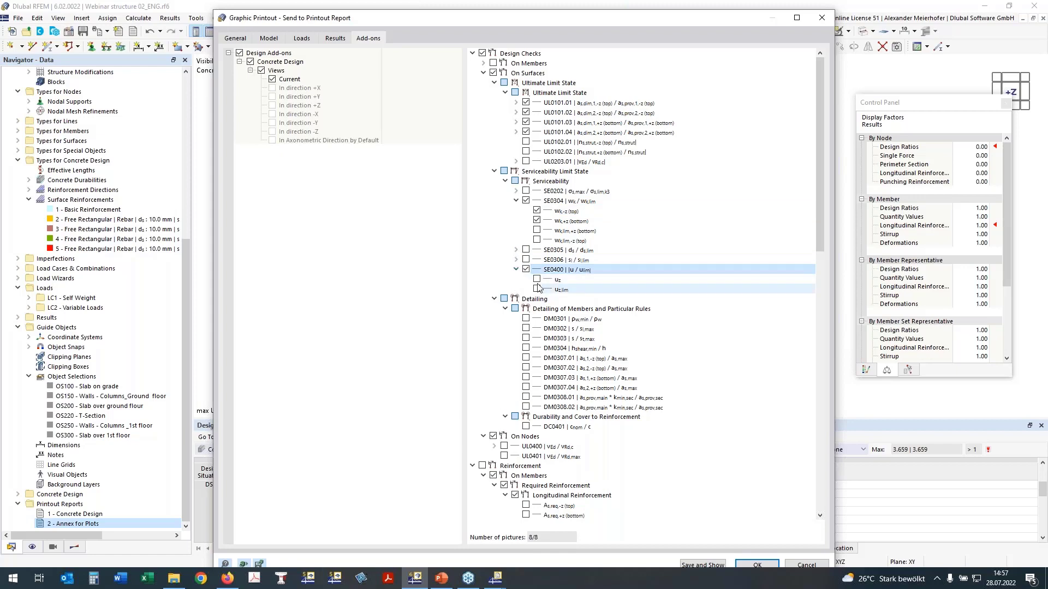
pyautogui.click(537, 279)
pyautogui.scroll(-5, 579, 240)
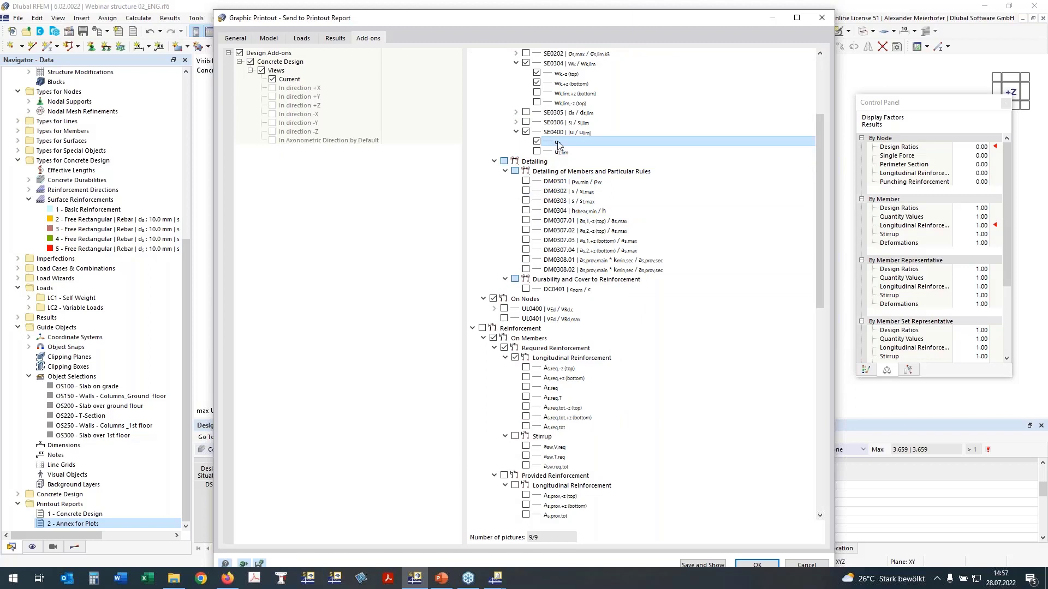
# Add the nodal punching check UL0400 and its vEd value to the multi print.
pyautogui.click(495, 161)
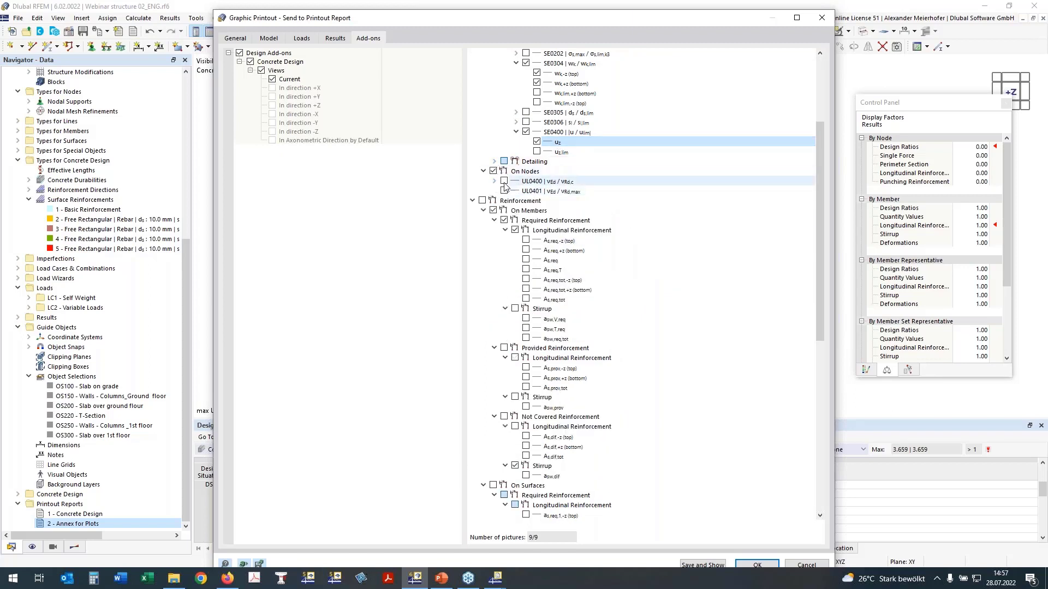
pyautogui.click(505, 186)
pyautogui.click(502, 181)
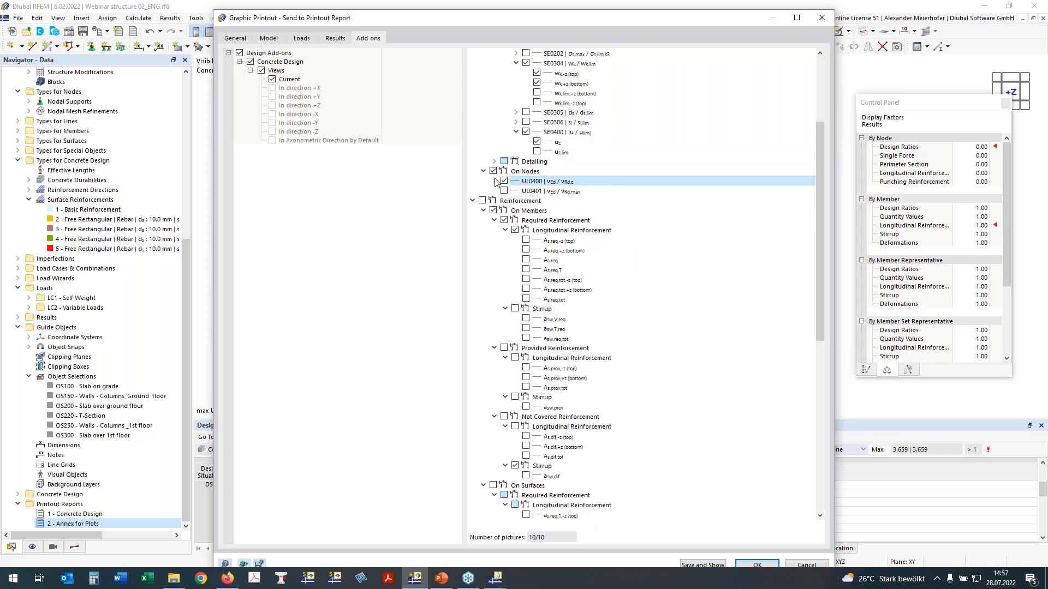
pyautogui.click(495, 181)
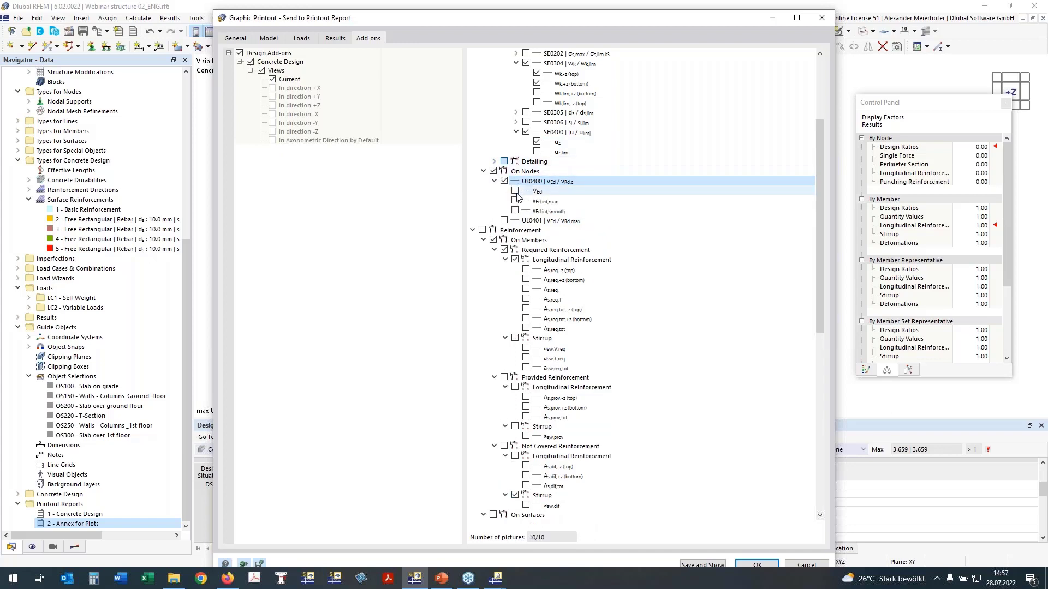
pyautogui.click(538, 192)
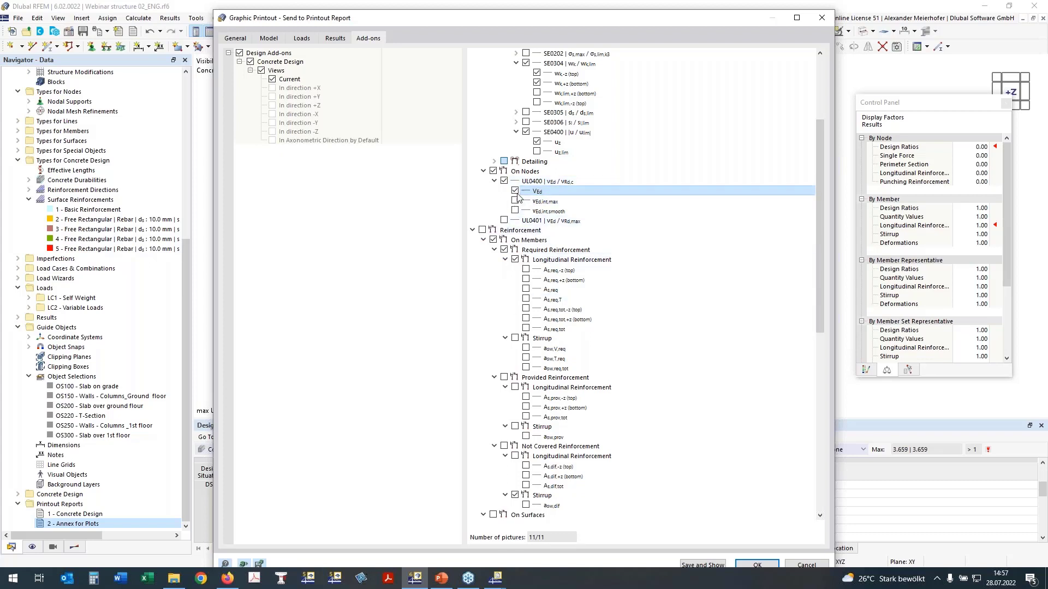
# Activate reinforcement without the member results and add as,req,1 and as,req,2 at top and bottom for the required surface longitudinal reinforcement.
pyautogui.click(482, 230)
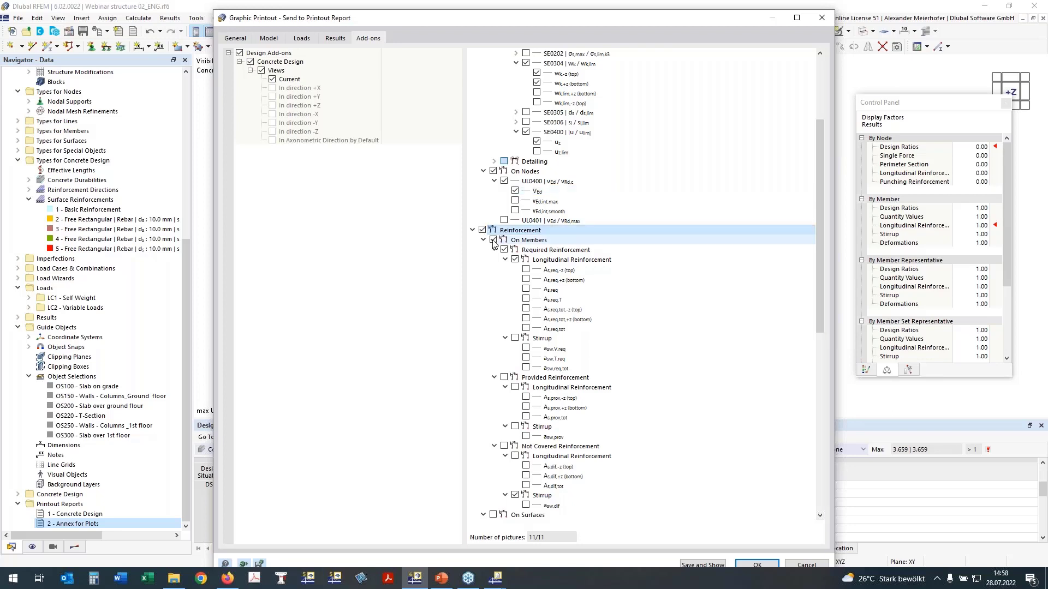
pyautogui.click(493, 241)
pyautogui.click(484, 240)
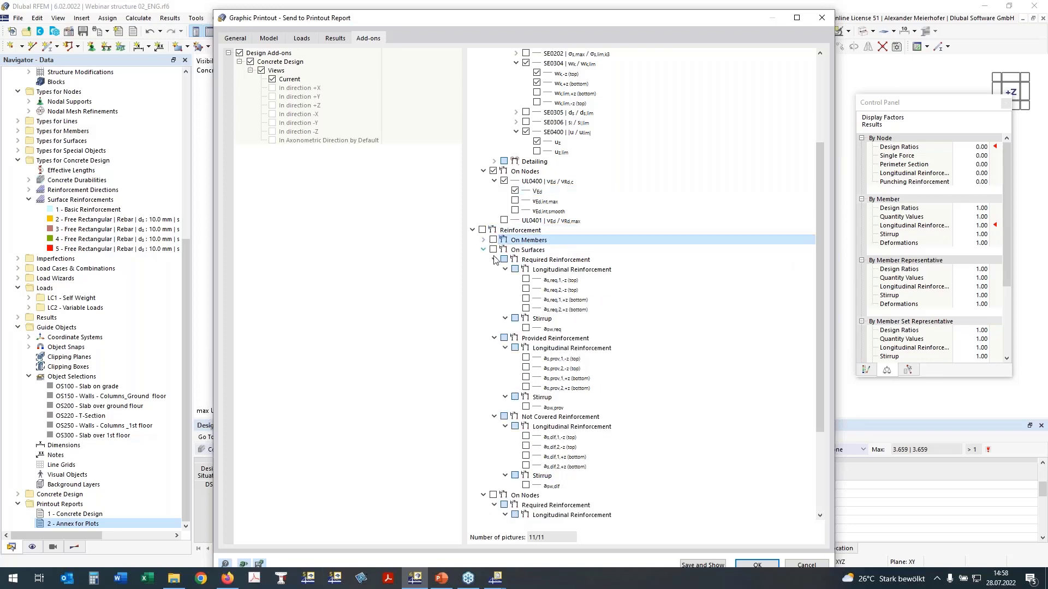
pyautogui.click(525, 280)
pyautogui.click(525, 288)
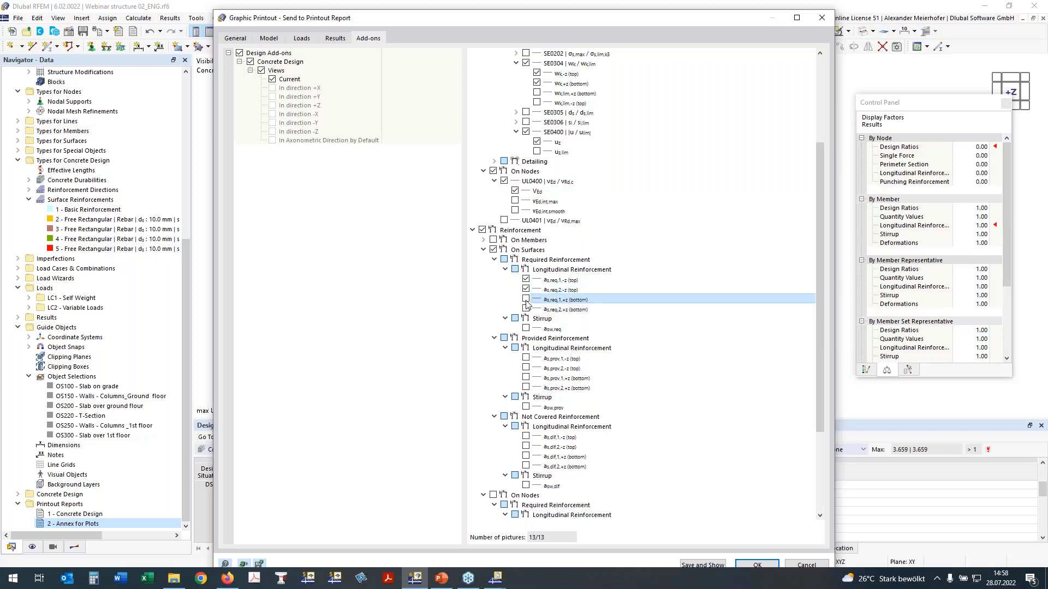
pyautogui.click(526, 299)
pyautogui.click(526, 309)
# Add the provided surface longitudinal reinforcement as,prov,1 and as,prov,2 at top and bottom to the multi print.
pyautogui.scroll(-2, 578, 262)
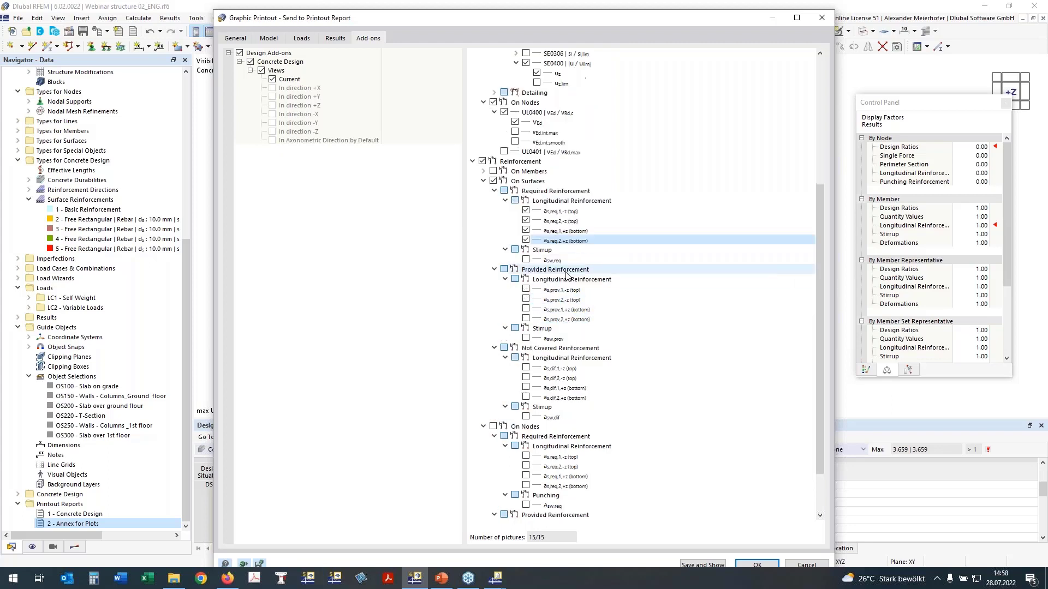
pyautogui.click(525, 299)
pyautogui.click(526, 309)
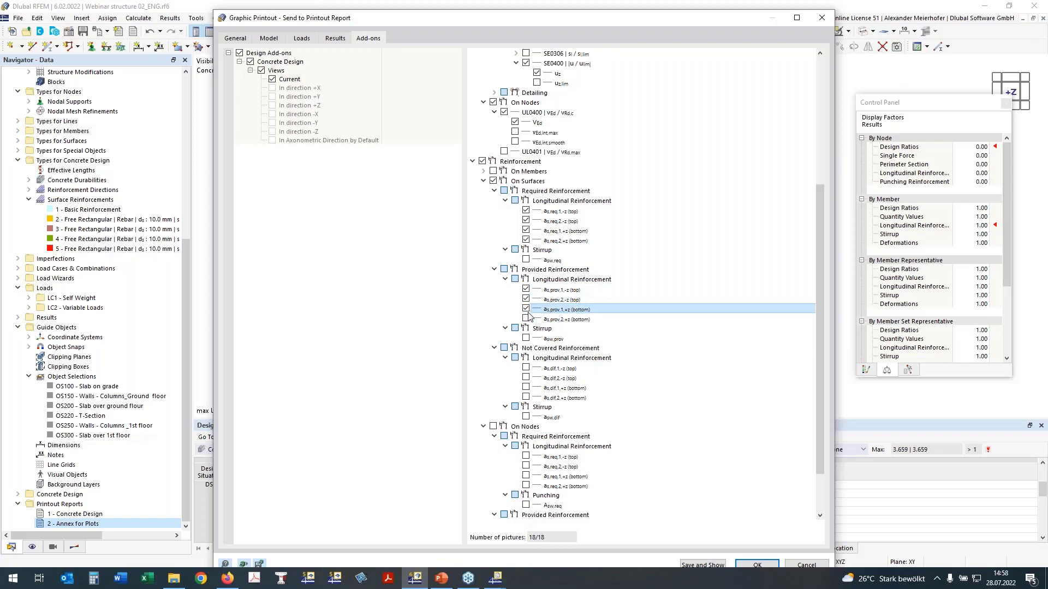
pyautogui.click(526, 319)
pyautogui.scroll(1, 491, 245)
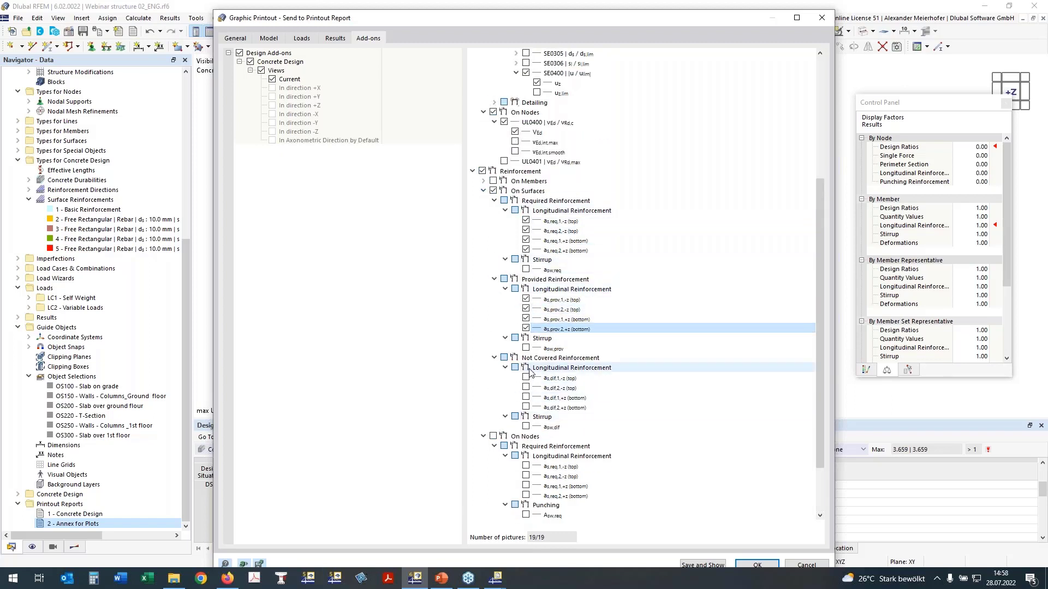
# Add the required nodal reinforcement as,req,1,-z (top) and as,req,2,-z (top), and save and show the multi print.
pyautogui.click(492, 438)
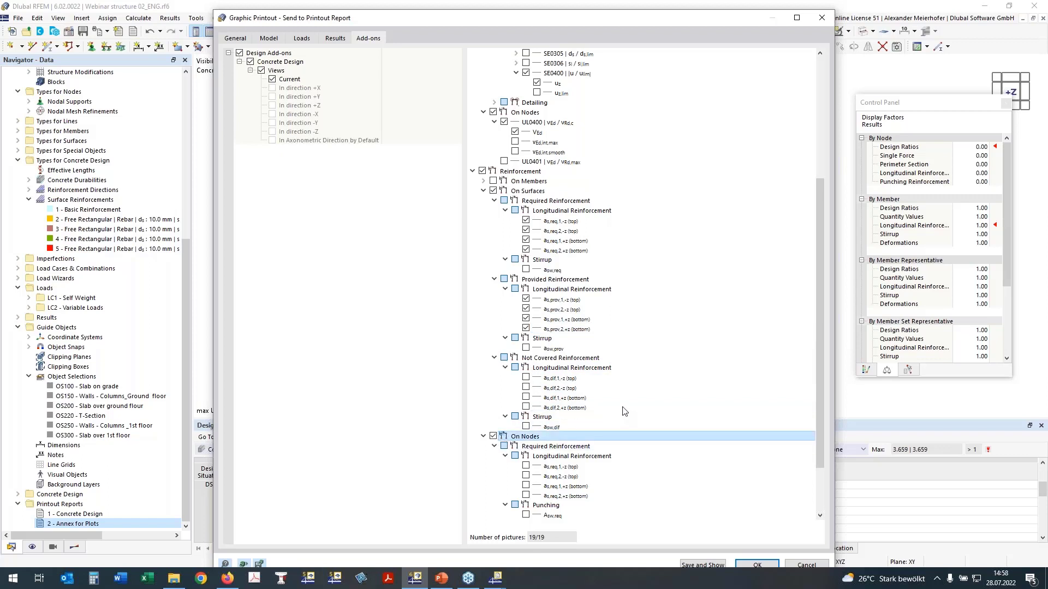
pyautogui.scroll(-2, 625, 412)
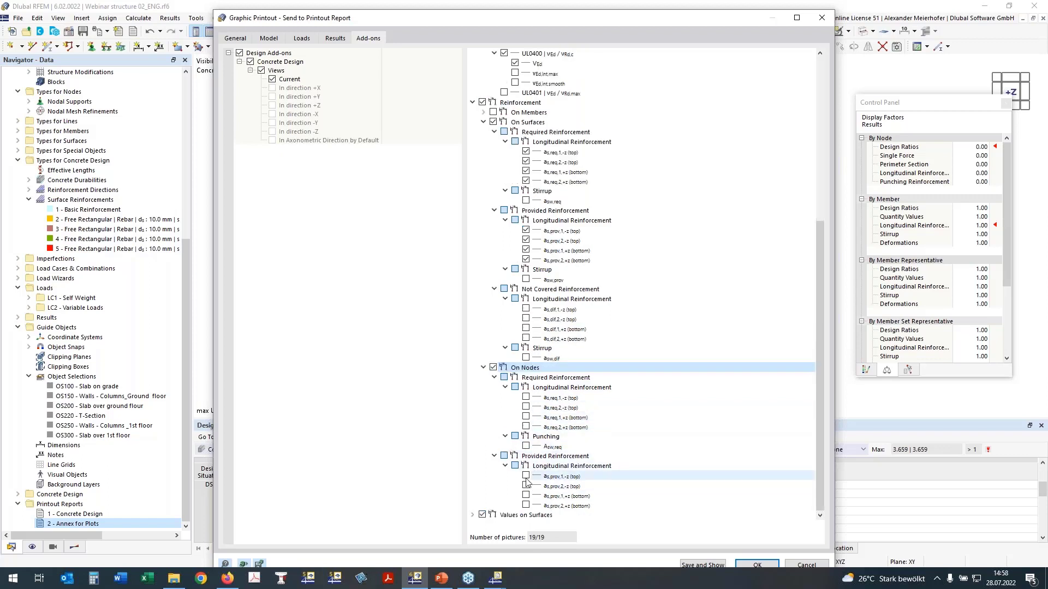
pyautogui.click(526, 397)
pyautogui.click(527, 407)
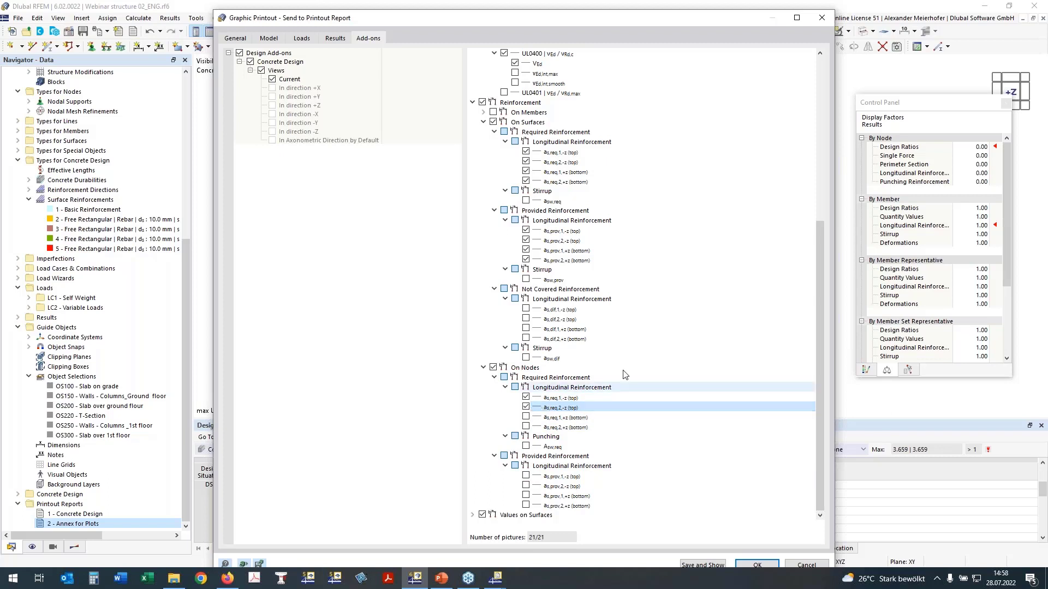
pyautogui.click(713, 566)
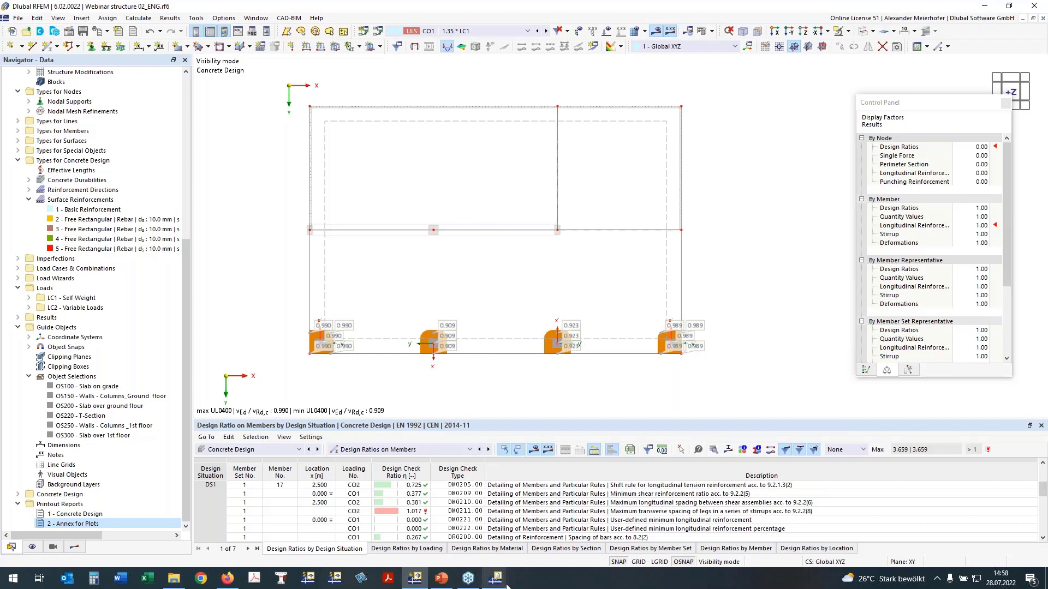
# Check the Annex for Plots report window during the picture export and return to the model window.
pyautogui.moveTo(497, 579)
pyautogui.click(546, 526)
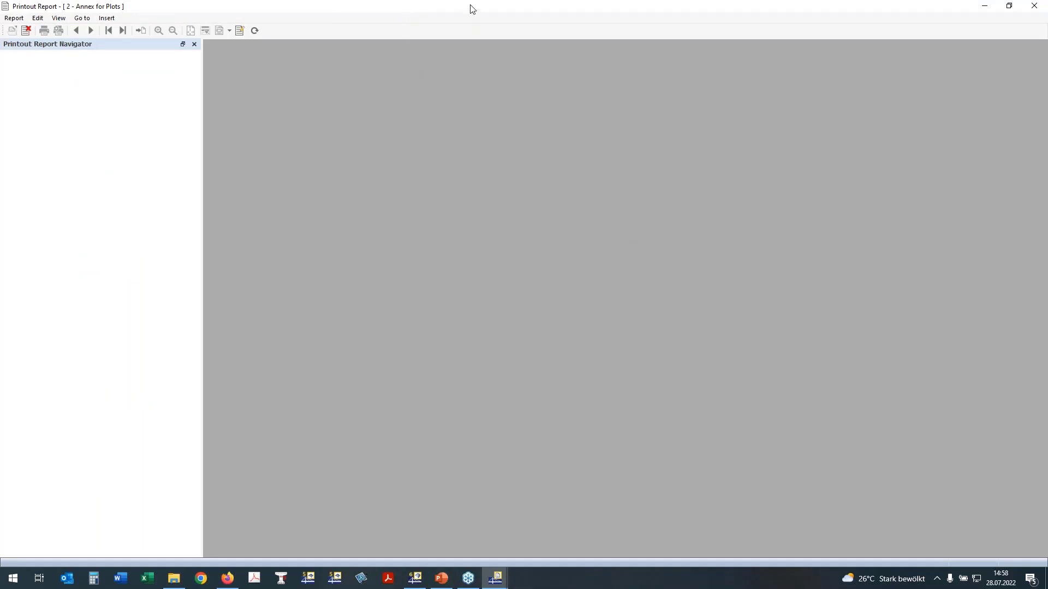
pyautogui.moveTo(472, 18)
pyautogui.mouseDown()
pyautogui.moveTo(469, 26)
pyautogui.moveTo(632, 42)
pyautogui.moveTo(459, 21)
pyautogui.mouseUp()
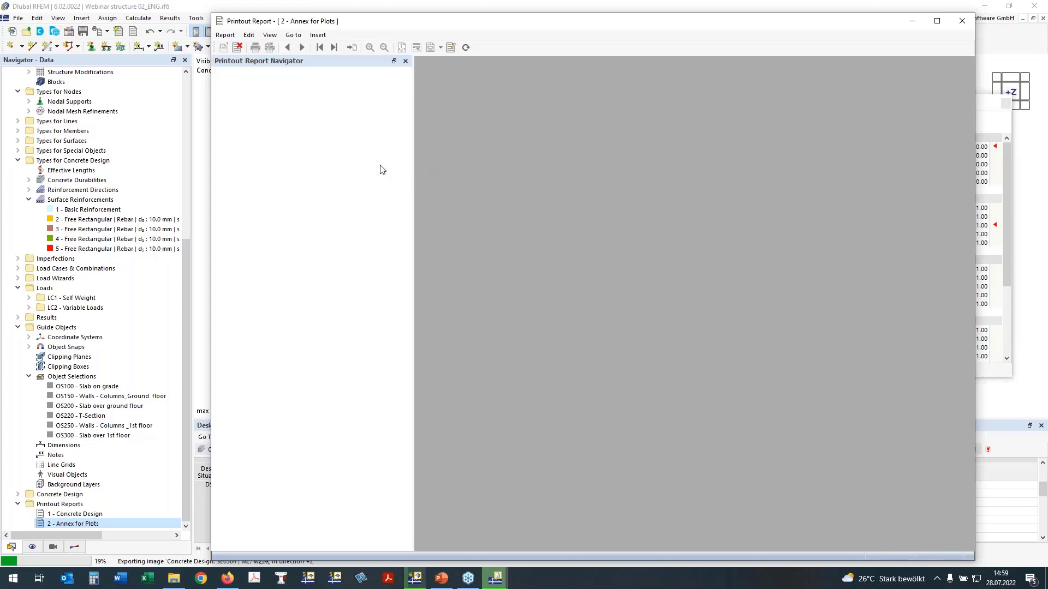
pyautogui.click(417, 586)
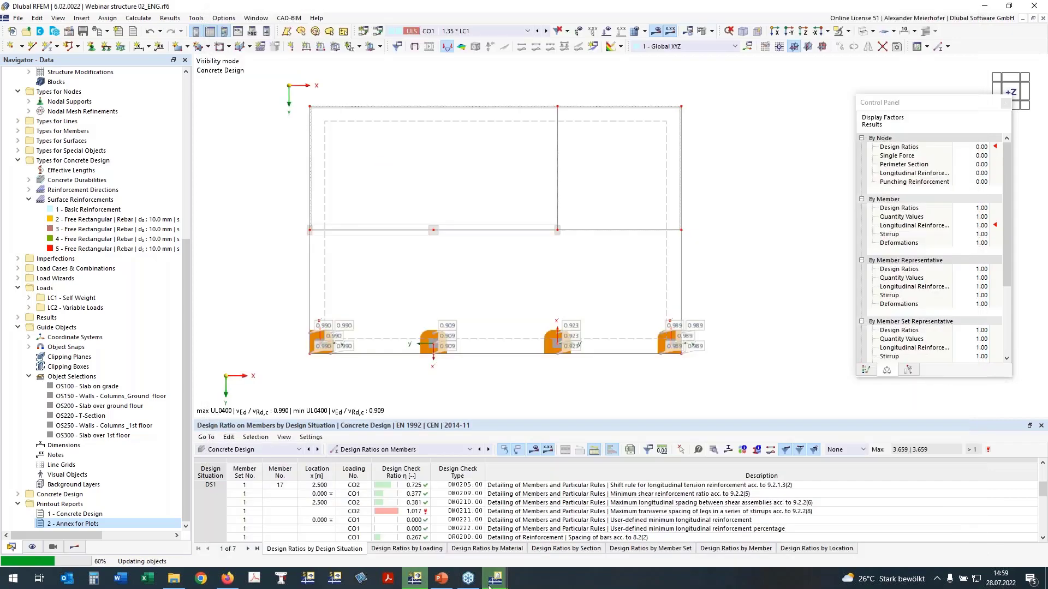
# Open the Concrete Design printout report and examine its UL0101.01 surface design check plot.
pyautogui.moveTo(495, 579)
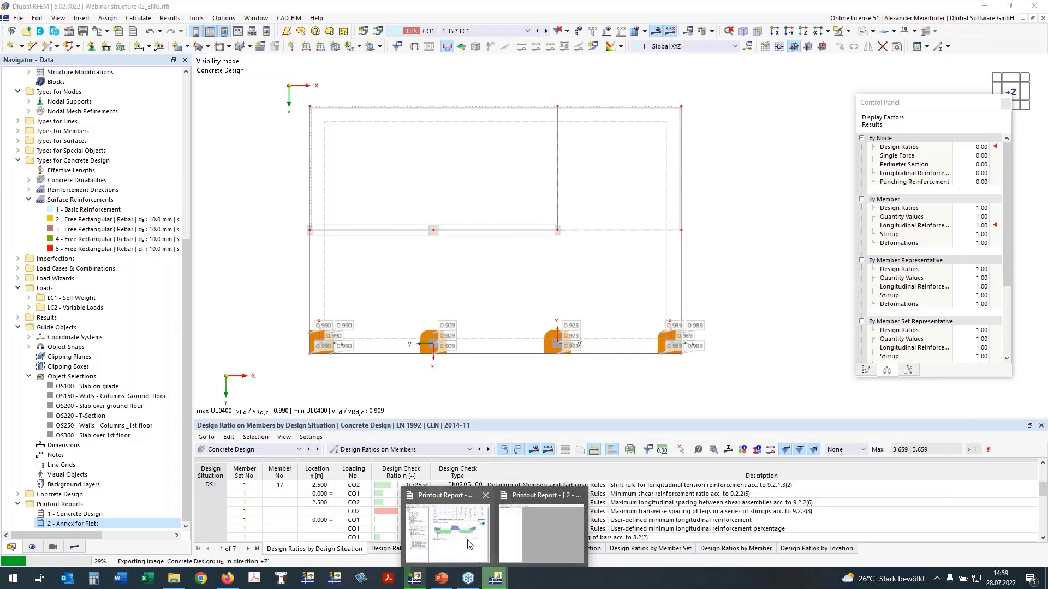
pyautogui.click(468, 545)
pyautogui.scroll(-5, 372, 266)
pyautogui.scroll(-8, 373, 266)
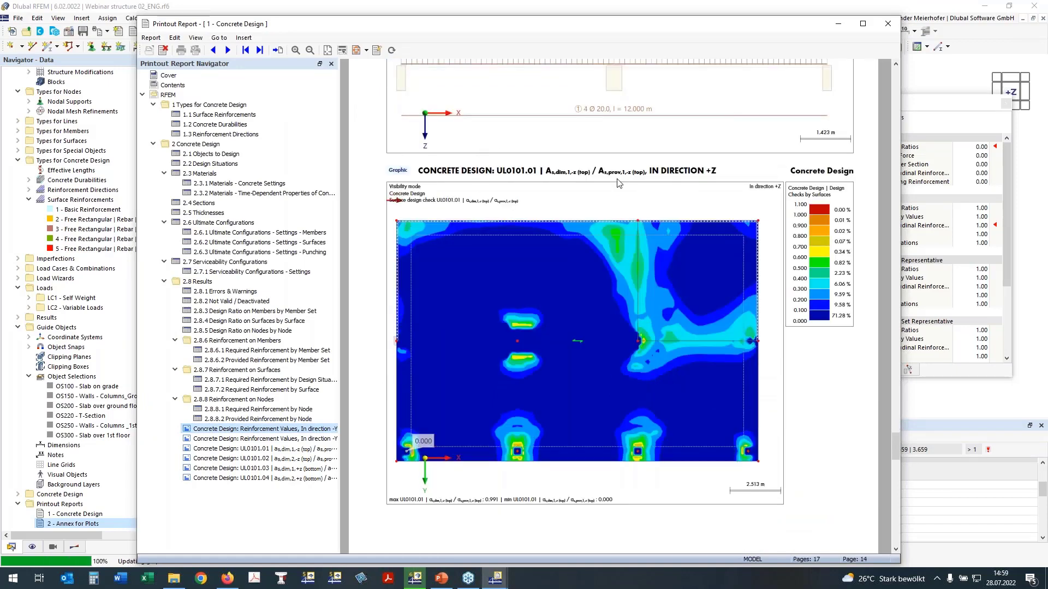
pyautogui.scroll(-1, 466, 187)
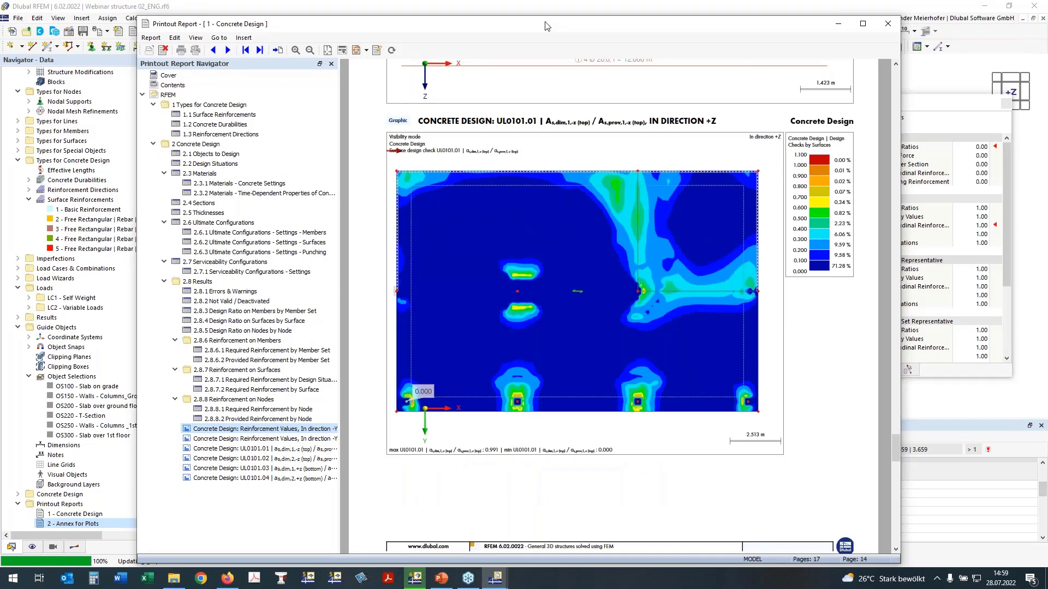
pyautogui.moveTo(546, 25); pyautogui.dragTo(492, 15)
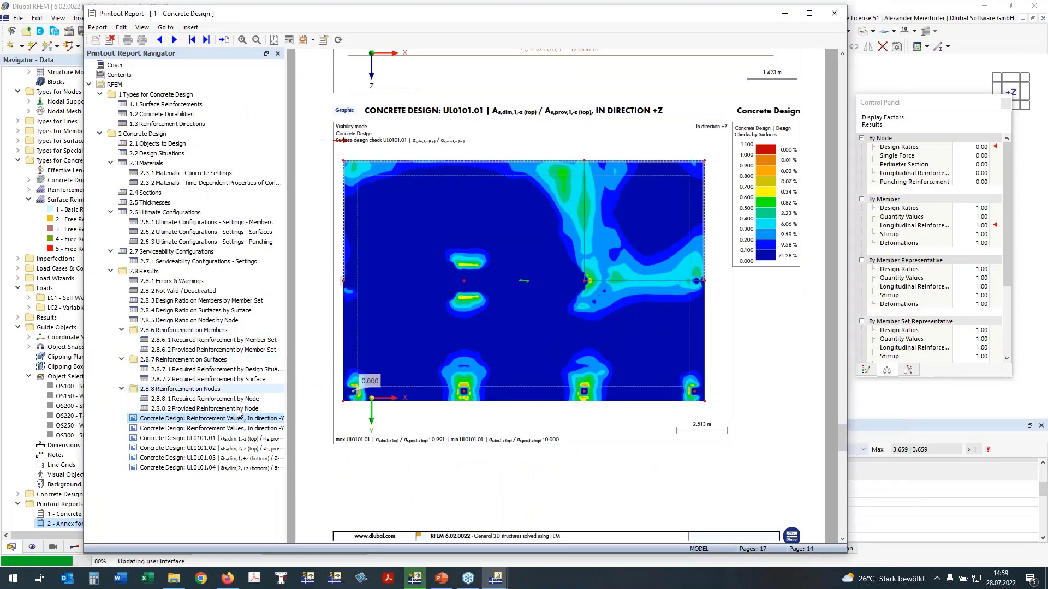
# Examine the member reinforcement graphic and the surface design check plots UL0101.01 to UL0101.03 in the Concrete Design report.
pyautogui.click(216, 429)
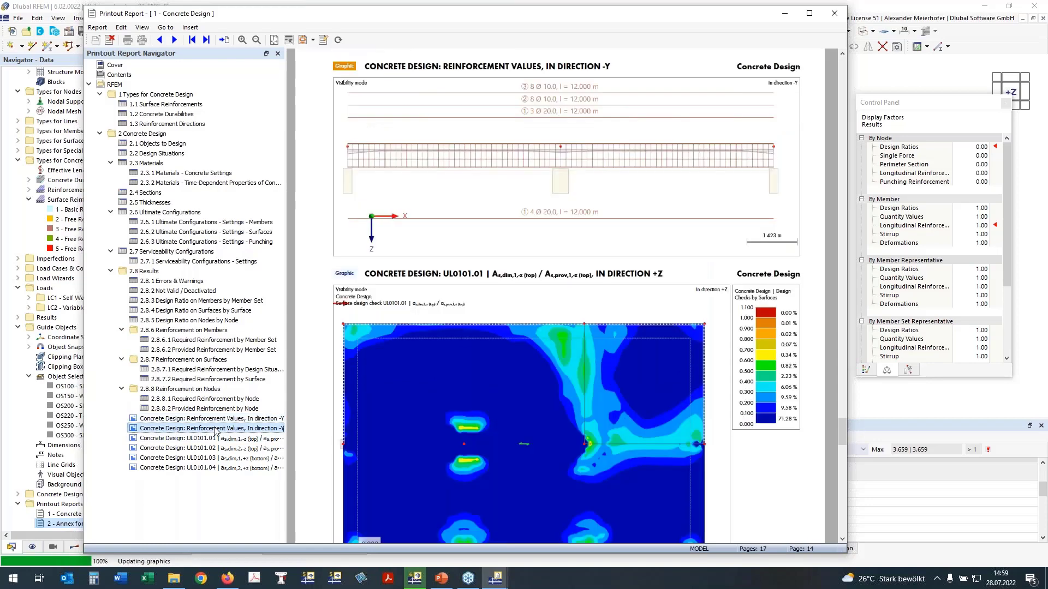
pyautogui.scroll(-2, 451, 351)
pyautogui.scroll(-1, 449, 350)
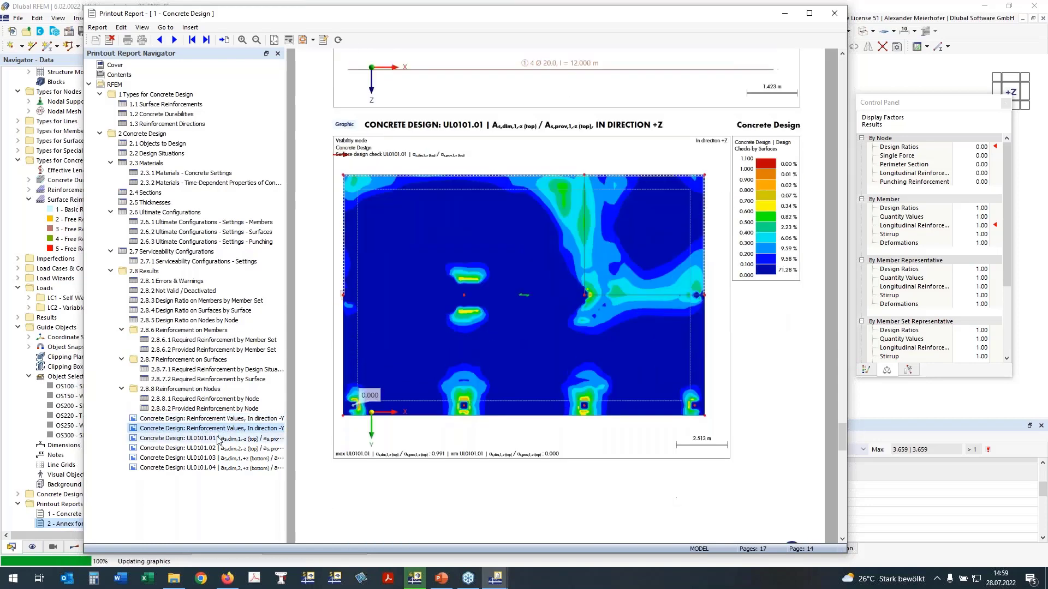
pyautogui.click(218, 440)
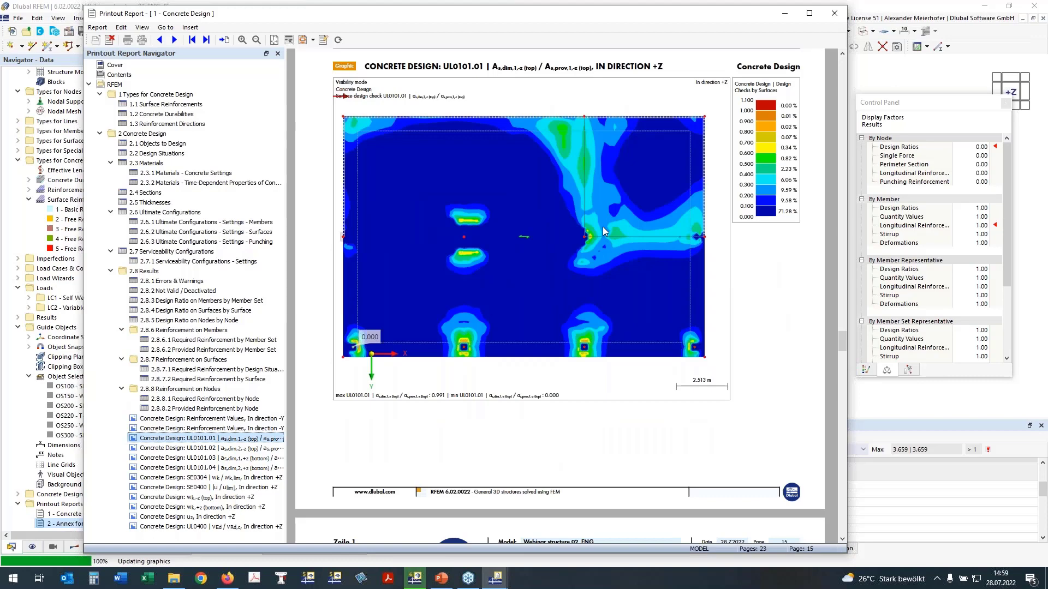
pyautogui.scroll(-2, 602, 227)
pyautogui.scroll(-7, 602, 231)
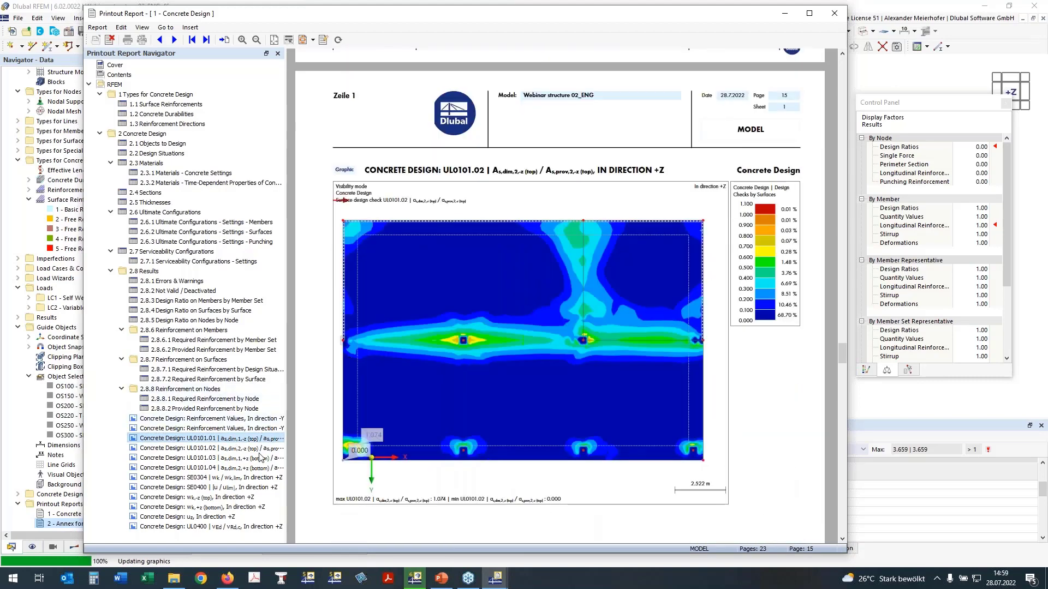
pyautogui.scroll(-10, 531, 330)
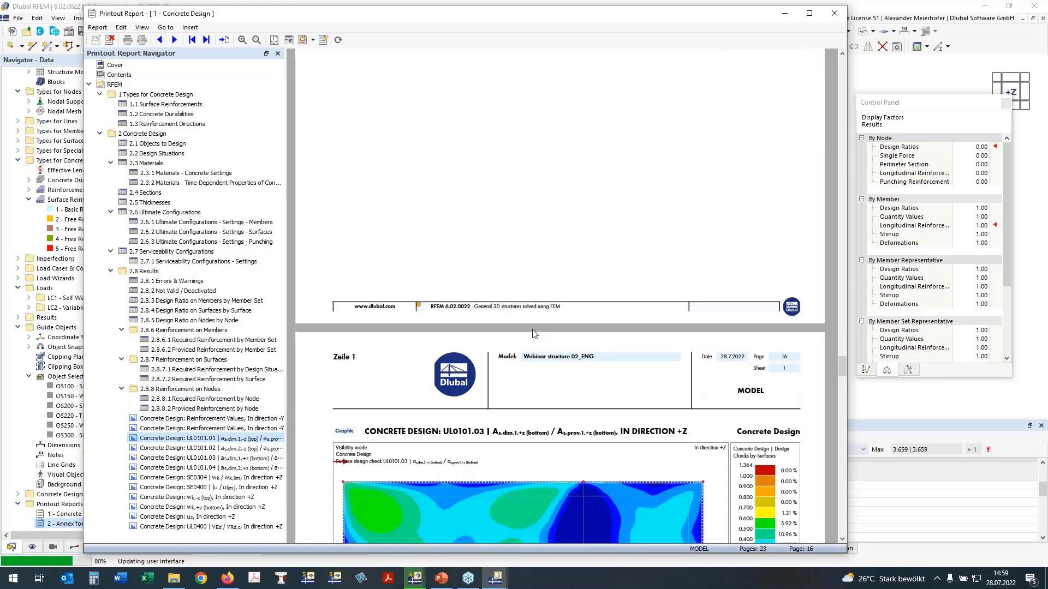
pyautogui.scroll(-12, 535, 334)
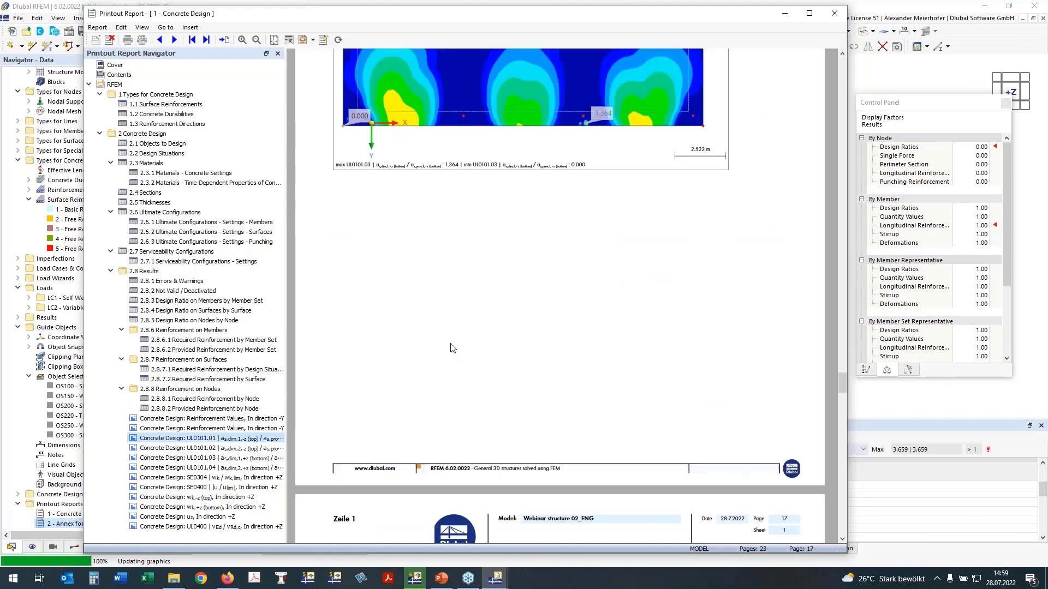
# Examine the serviceability plots SE0304, SE0400 and wk at top and bottom, and minimize the Concrete Design report.
pyautogui.click(200, 479)
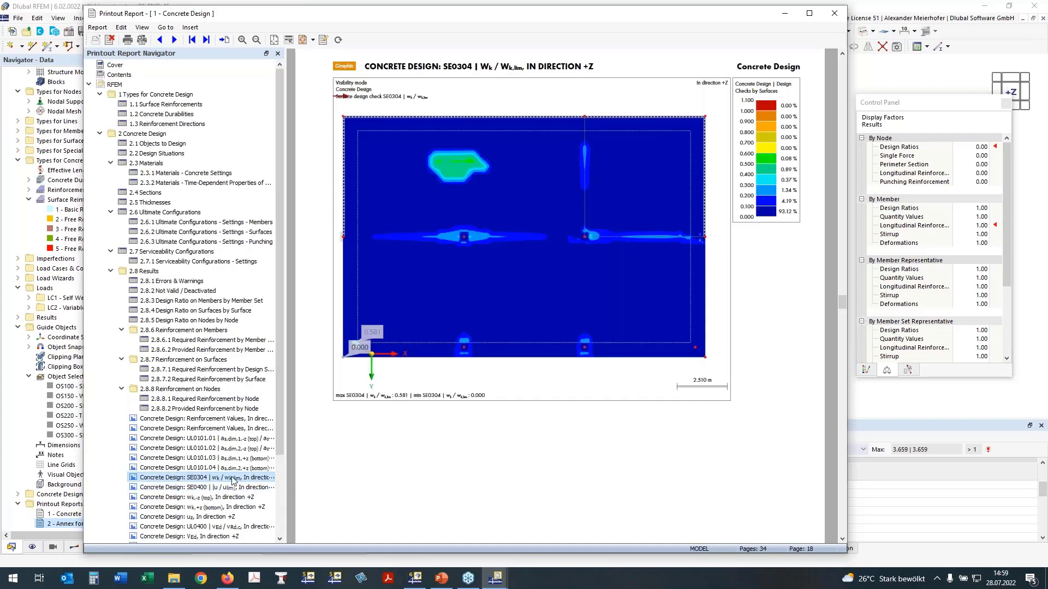
pyautogui.click(218, 488)
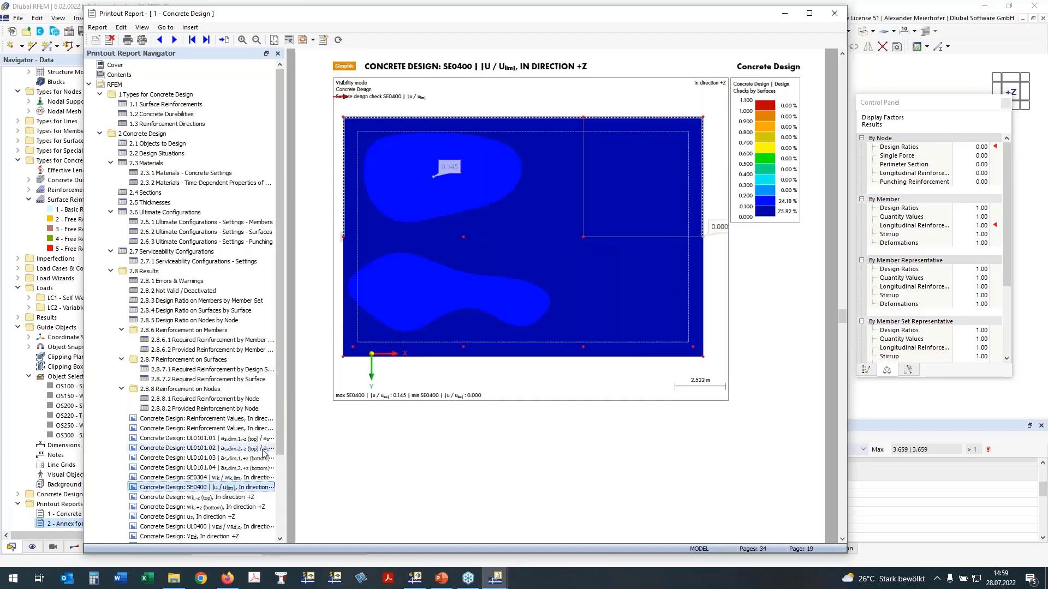
pyautogui.click(207, 499)
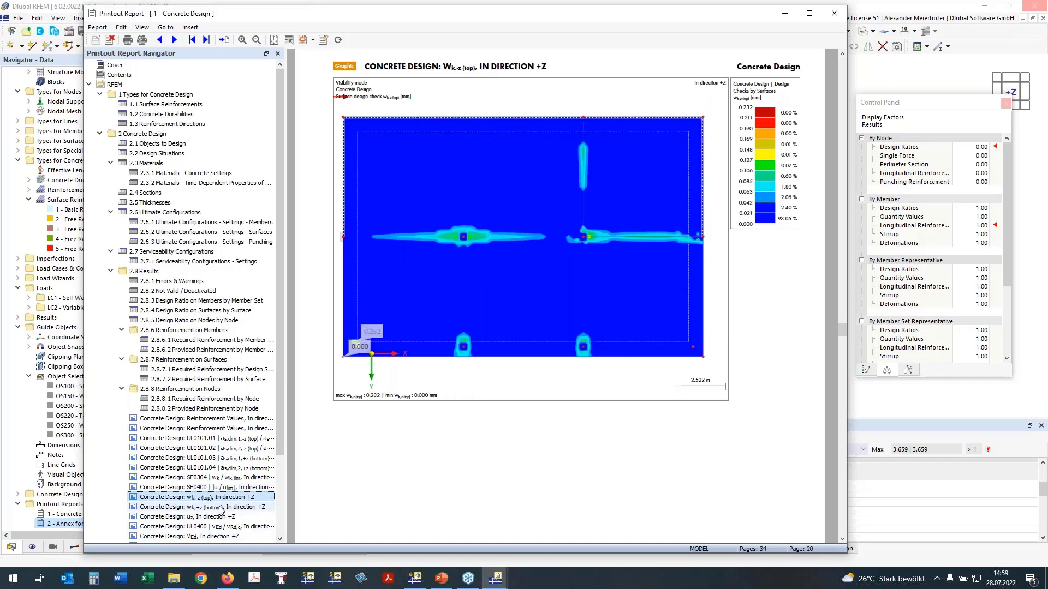
pyautogui.click(212, 507)
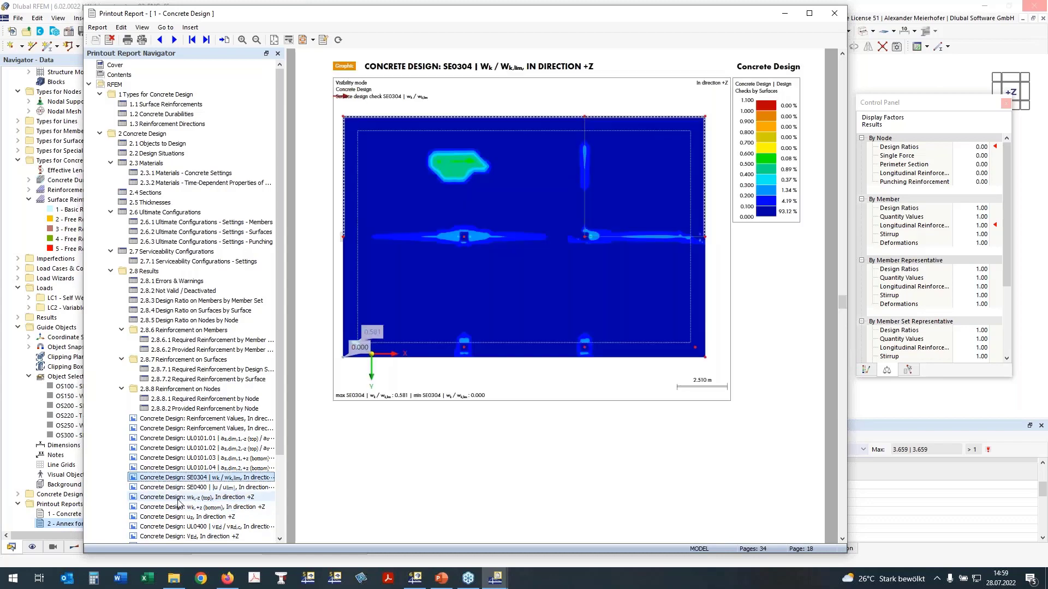
pyautogui.press('Down')
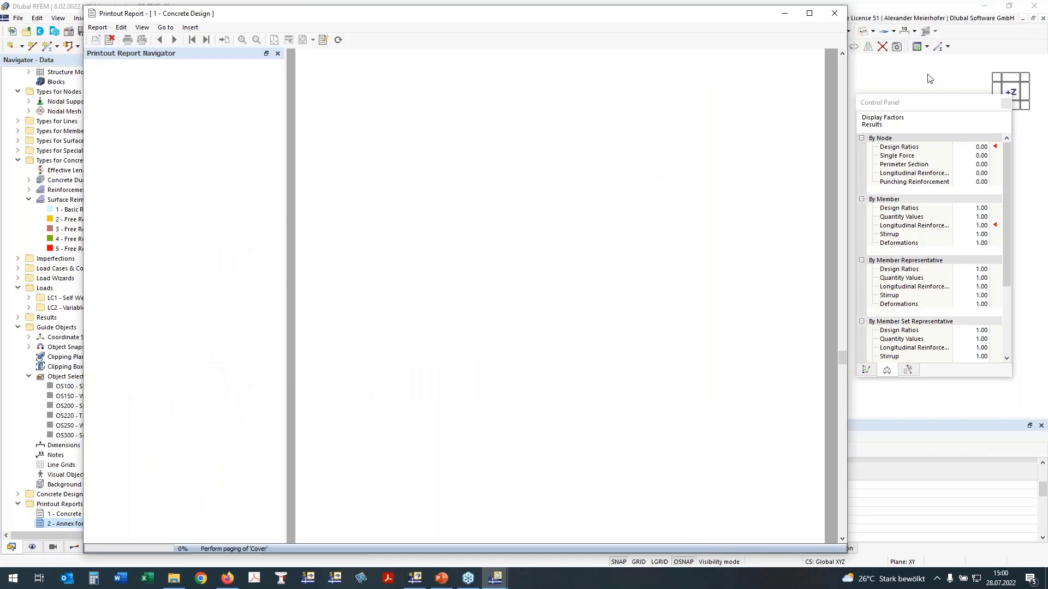
pyautogui.click(784, 14)
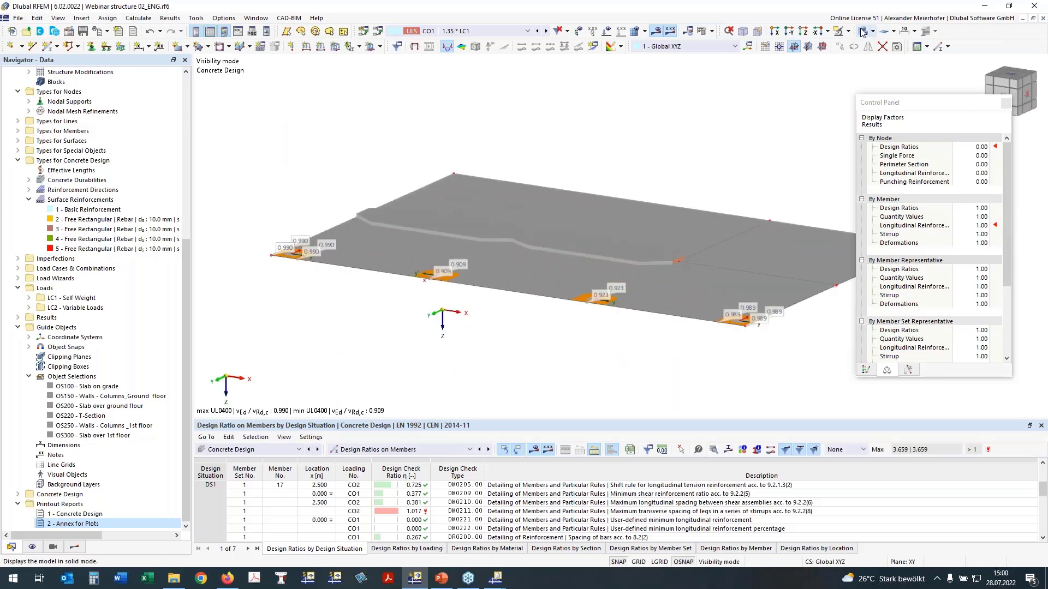
# Switch the model to transparent solid display and cancel visibility mode to show the whole building.
pyautogui.click(862, 32)
pyautogui.keyDown('ctrl'); pyautogui.moveTo(606, 170); pyautogui.dragTo(723, 138, button='middle'); pyautogui.keyUp('ctrl')
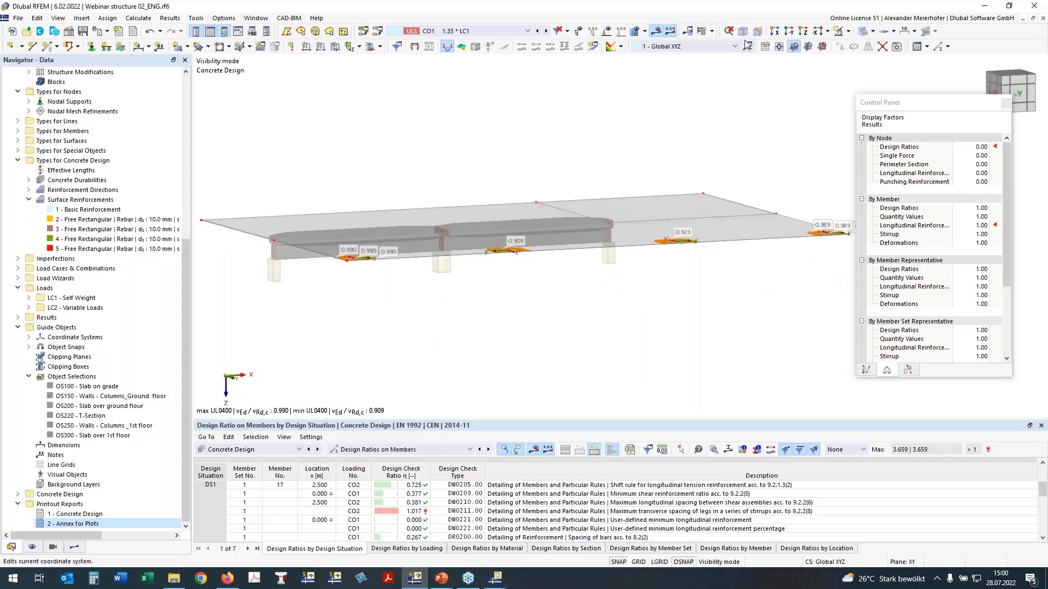
pyautogui.keyDown('ctrl'); pyautogui.moveTo(709, 140); pyautogui.dragTo(624, 178, button='middle'); pyautogui.keyUp('ctrl')
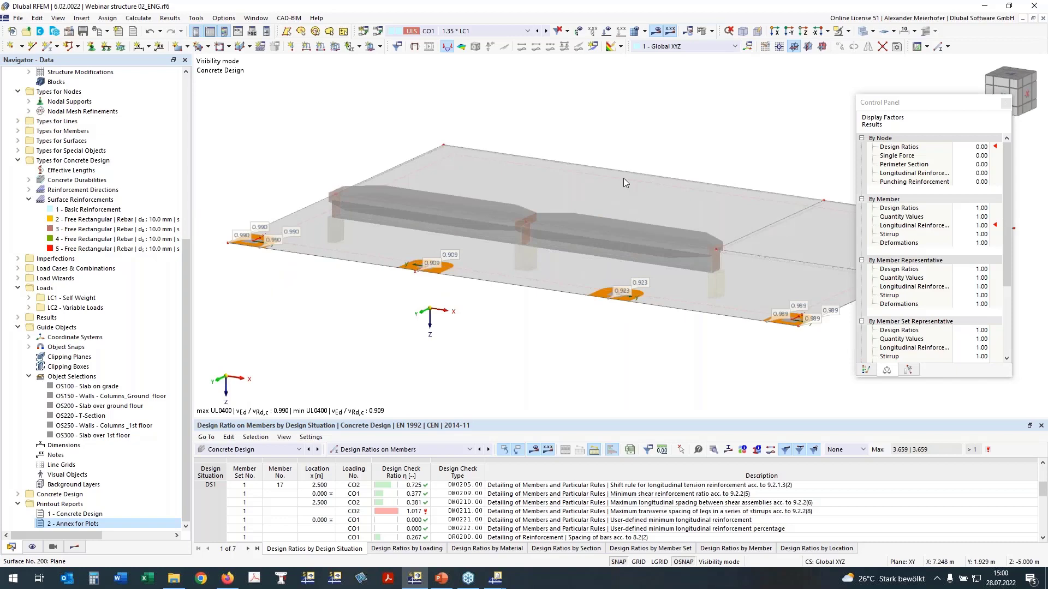
pyautogui.click(848, 33)
pyautogui.click(849, 104)
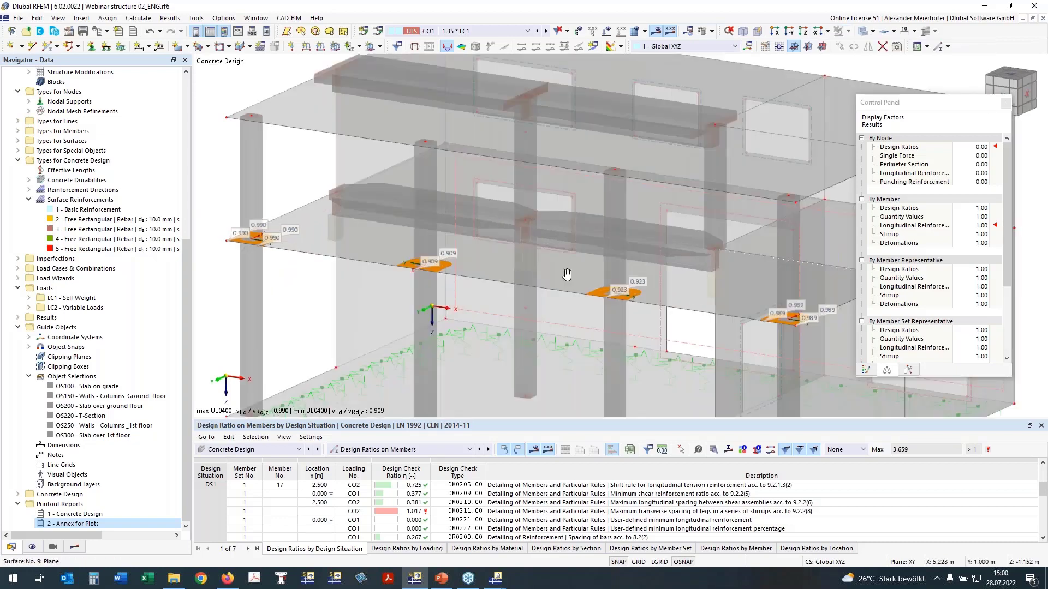
# Select the slab on grade with its supports in front view and isolate it by showing only the selected objects.
pyautogui.keyDown('ctrl'); pyautogui.moveTo(567, 275); pyautogui.dragTo(635, 213, button='middle'); pyautogui.keyUp('ctrl')
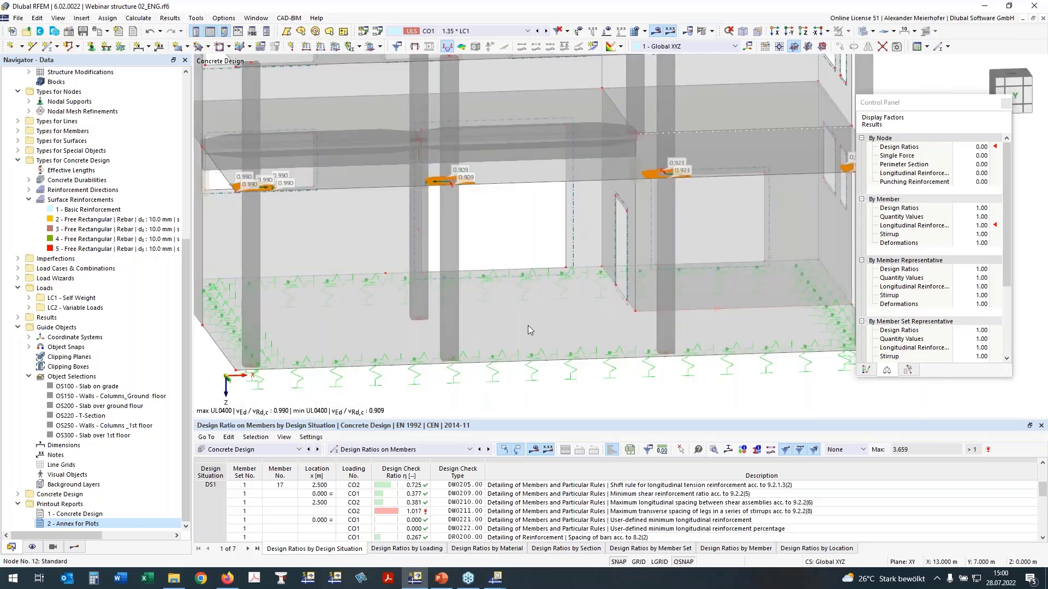
pyautogui.scroll(-1, 528, 325)
pyautogui.keyDown('ctrl'); pyautogui.moveTo(606, 339); pyautogui.dragTo(561, 300, button='middle'); pyautogui.keyUp('ctrl')
pyautogui.scroll(-3, 560, 301)
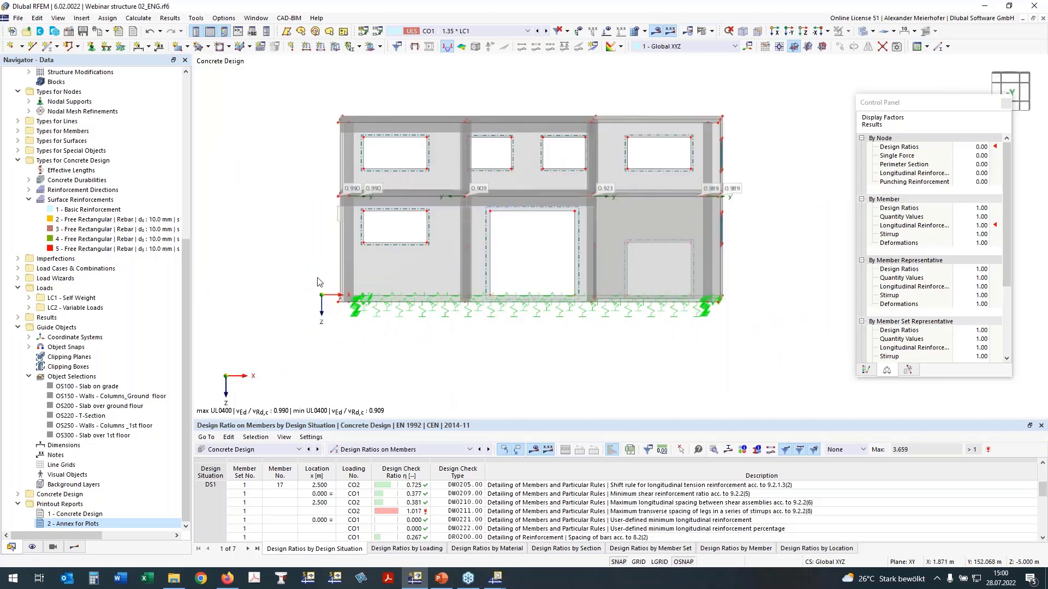
pyautogui.moveTo(537, 319); pyautogui.dragTo(745, 329)
pyautogui.keyDown('ctrl'); pyautogui.moveTo(402, 338); pyautogui.dragTo(404, 356, button='middle'); pyautogui.keyUp('ctrl')
pyautogui.rightClick(404, 350)
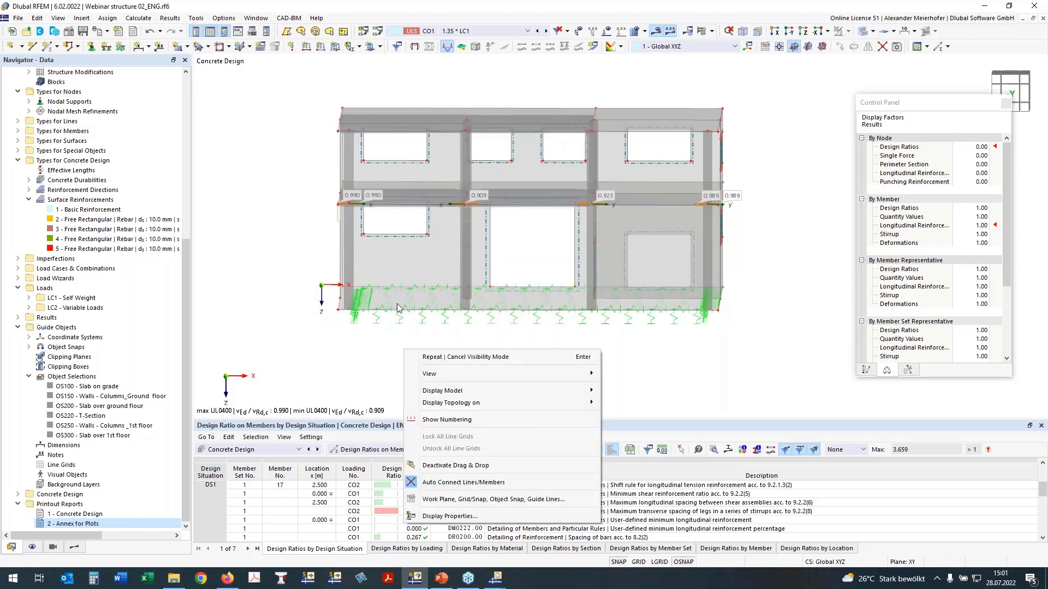
pyautogui.click(345, 352)
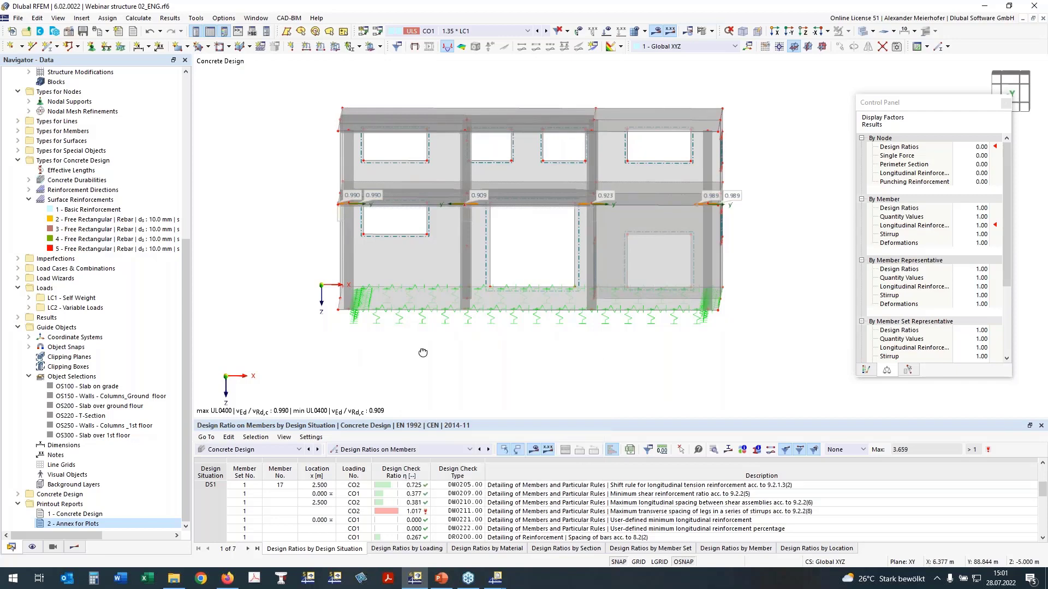
pyautogui.moveTo(422, 353)
pyautogui.keyDown('ctrl'); pyautogui.mouseDown(button='middle')
pyautogui.moveTo(409, 348)
pyautogui.moveTo(417, 344)
pyautogui.mouseUp(button='middle'); pyautogui.keyUp('ctrl')
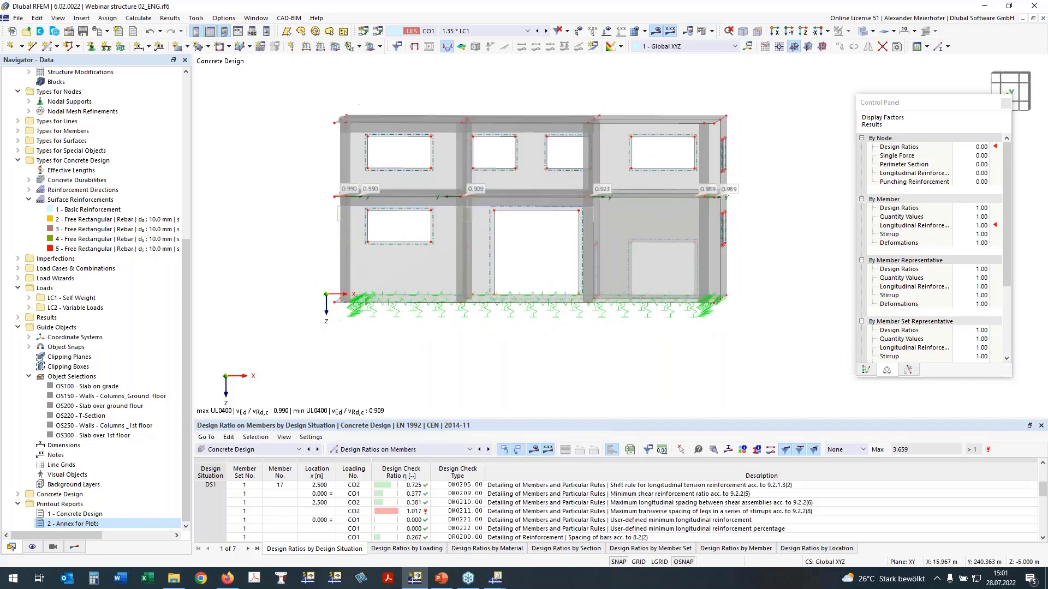
pyautogui.moveTo(320, 285); pyautogui.dragTo(766, 320)
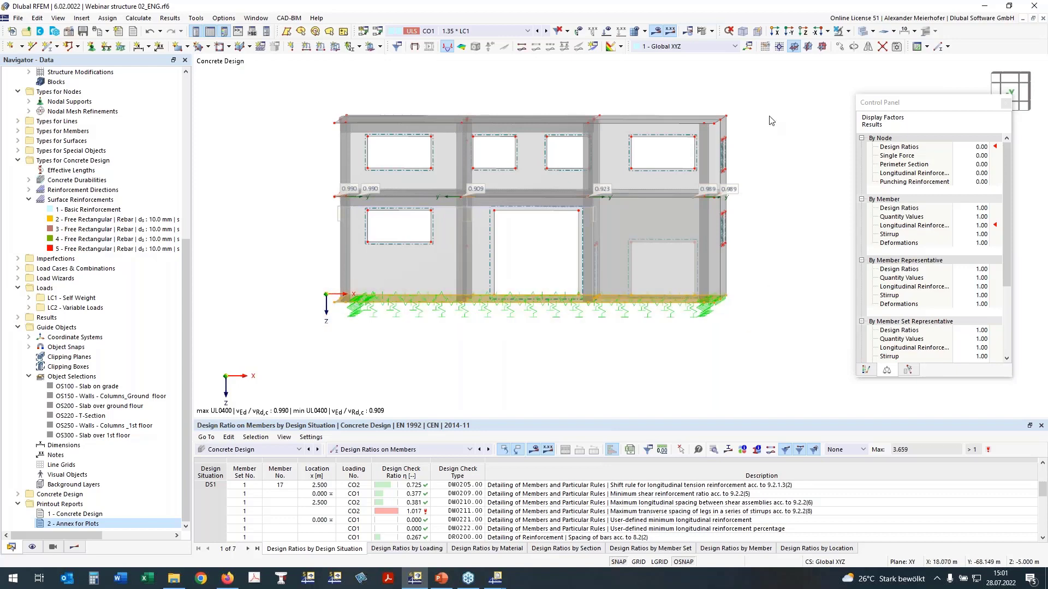
pyautogui.click(849, 31)
pyautogui.click(849, 47)
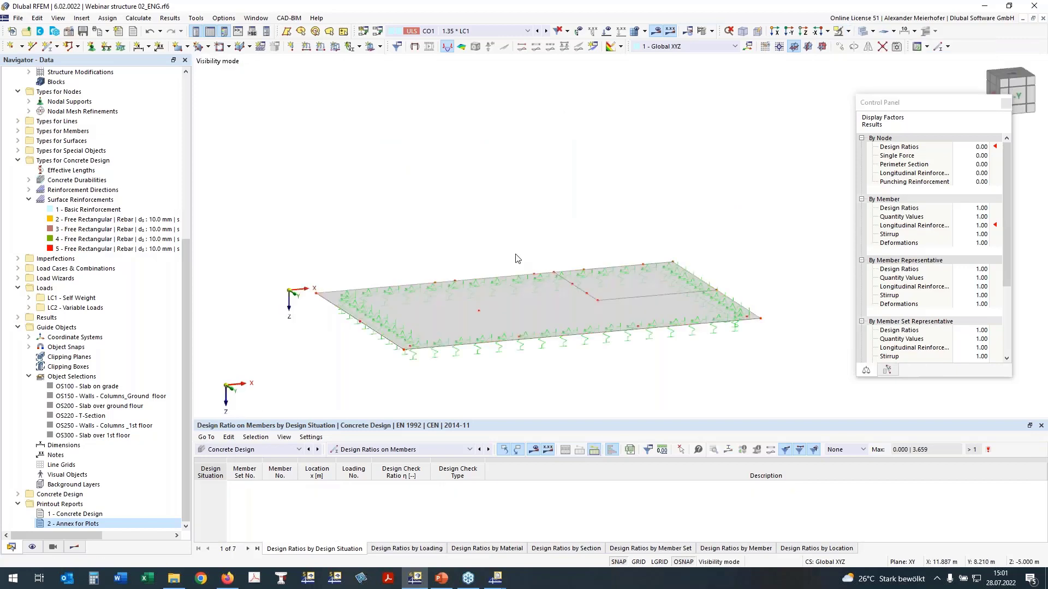
# Activate punching design for the eight column and wall nodes of the slab on grade, accepting deletion of the Concrete Design results.
pyautogui.keyDown('ctrl'); pyautogui.moveTo(479, 251); pyautogui.dragTo(642, 289, button='middle'); pyautogui.keyUp('ctrl')
pyautogui.click(803, 31)
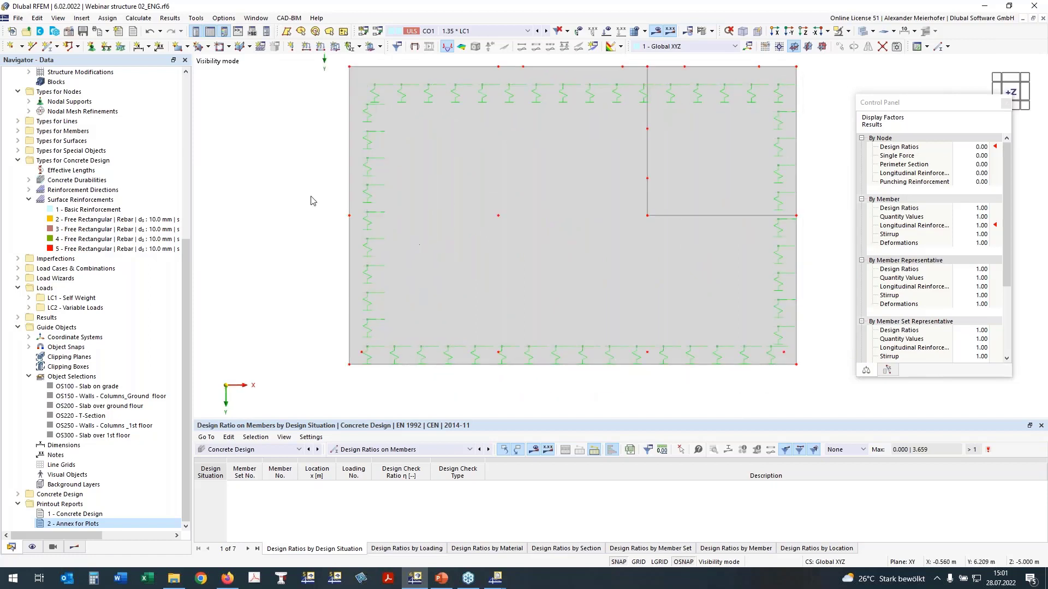
pyautogui.moveTo(298, 194); pyautogui.dragTo(836, 357)
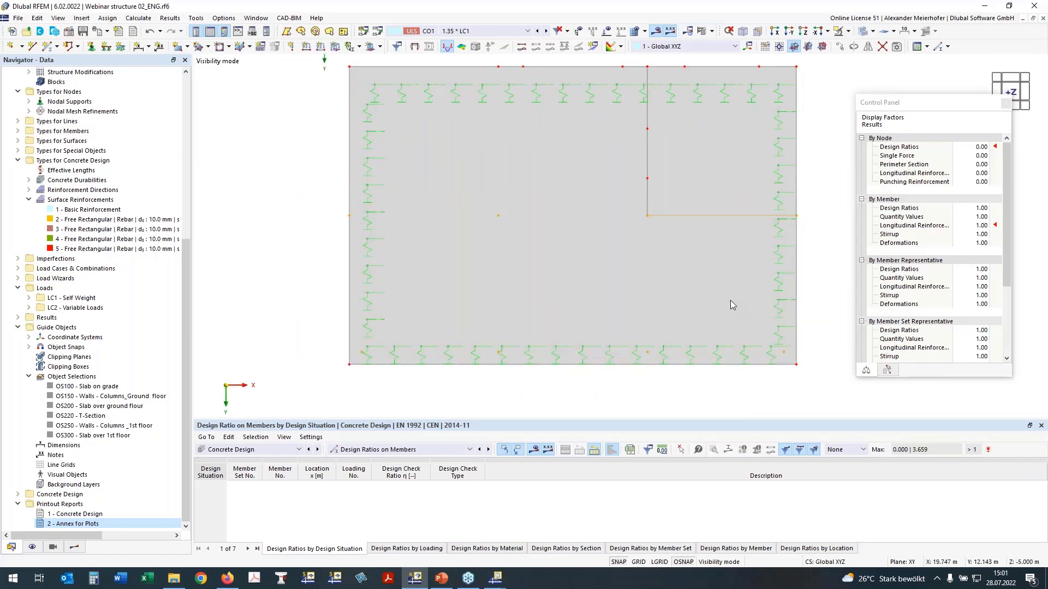
pyautogui.rightClick(499, 215)
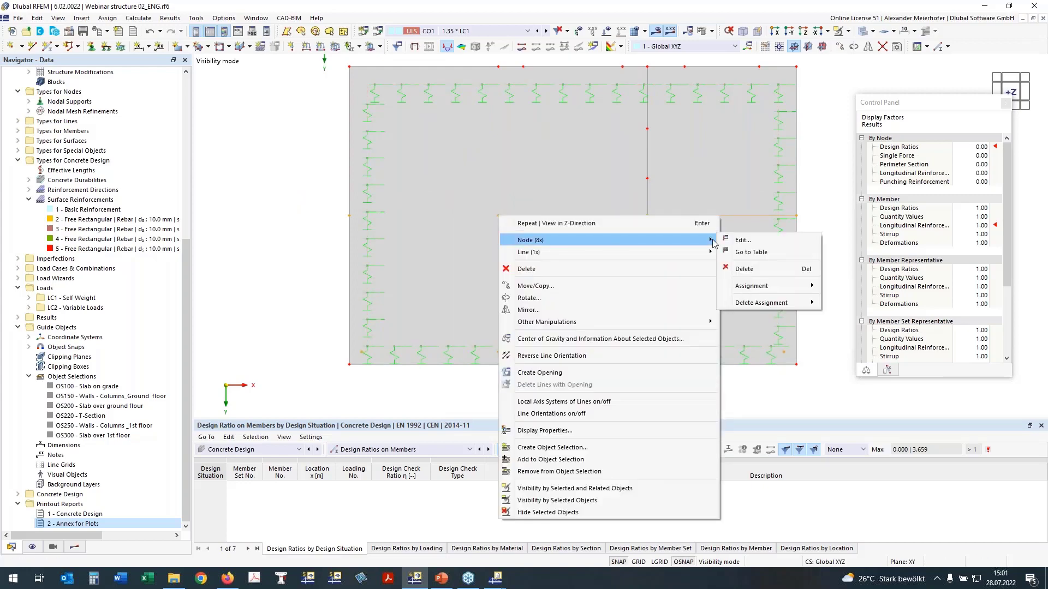
pyautogui.click(742, 240)
pyautogui.click(694, 478)
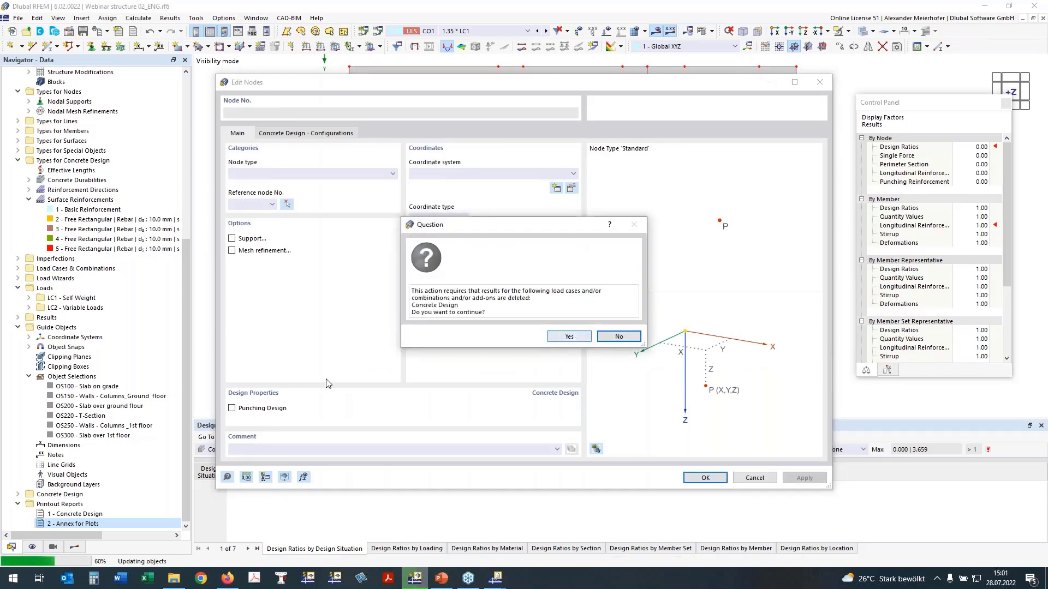
pyautogui.click(569, 337)
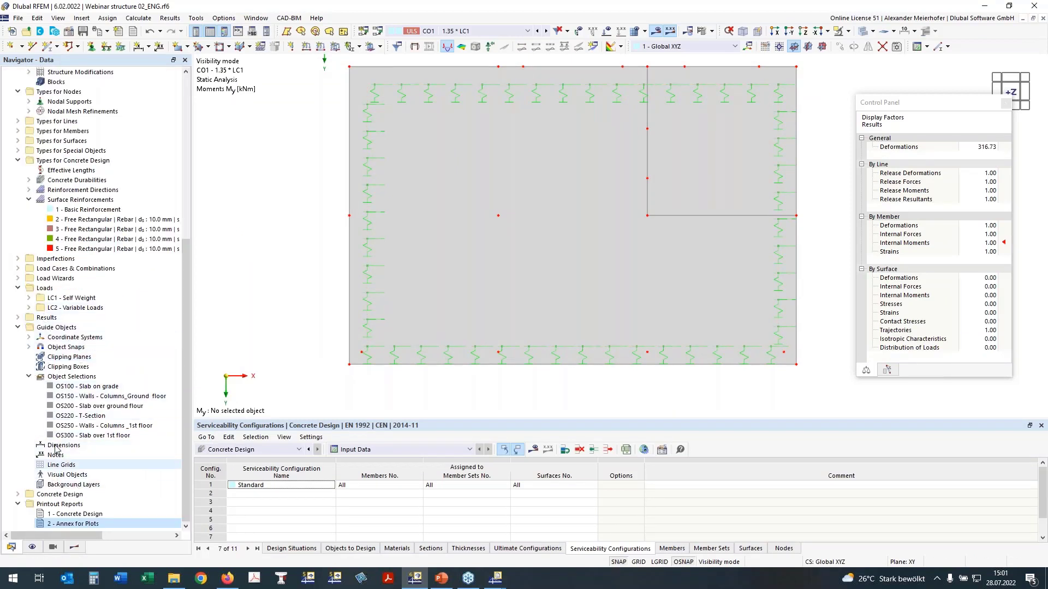
# Assign the Basic Reinforcement additionally to surface 100.
pyautogui.doubleClick(72, 210)
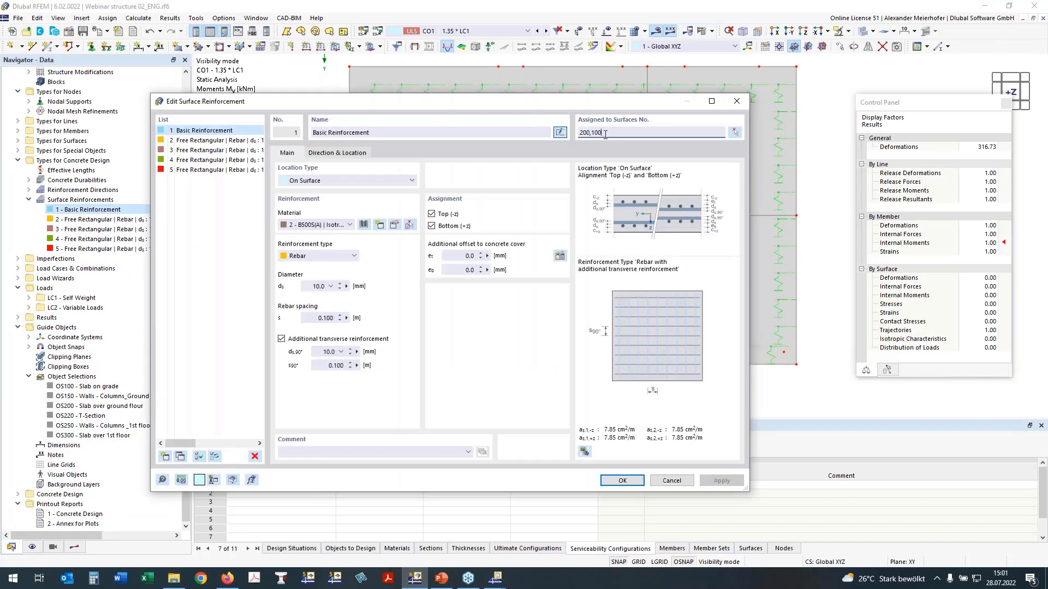
pyautogui.click(623, 481)
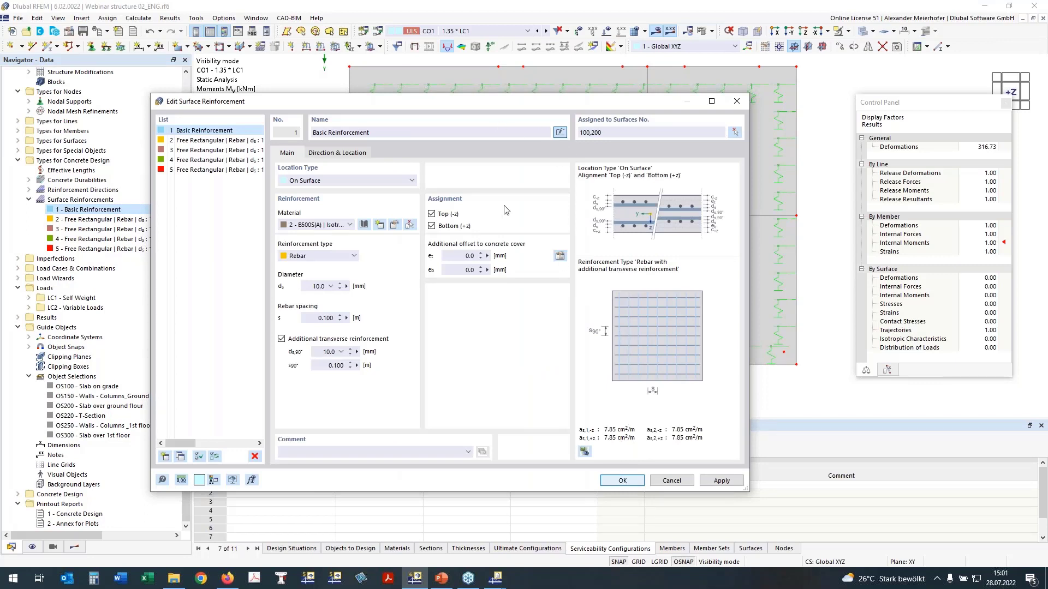
pyautogui.click(623, 481)
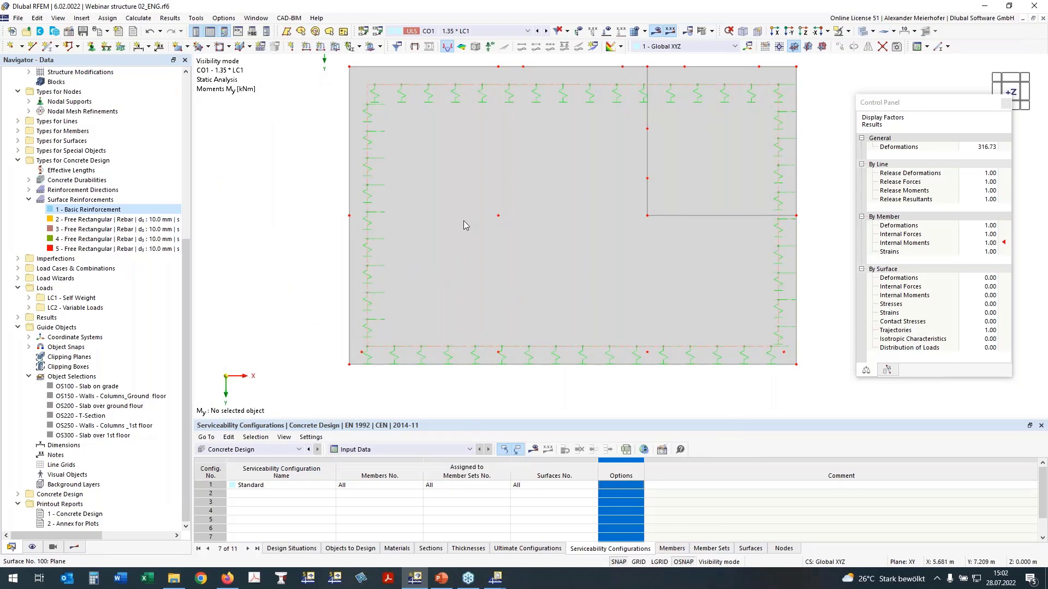
# Cancel visibility mode and show the whole building in an isometric-like view.
pyautogui.keyDown('ctrl'); pyautogui.moveTo(354, 224); pyautogui.dragTo(376, 210, button='middle'); pyautogui.keyUp('ctrl')
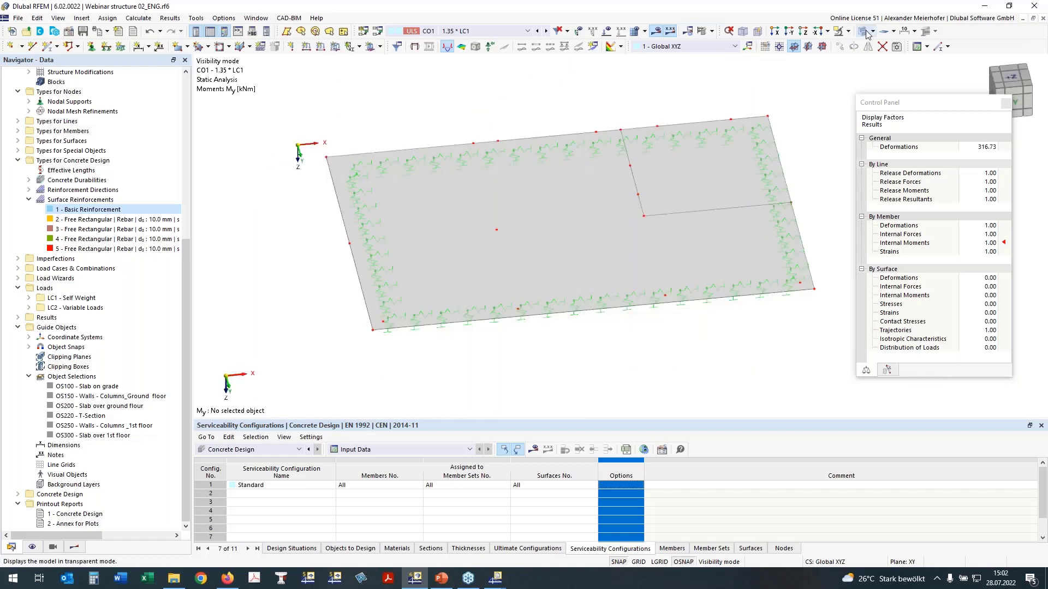
pyautogui.click(848, 32)
pyautogui.click(881, 103)
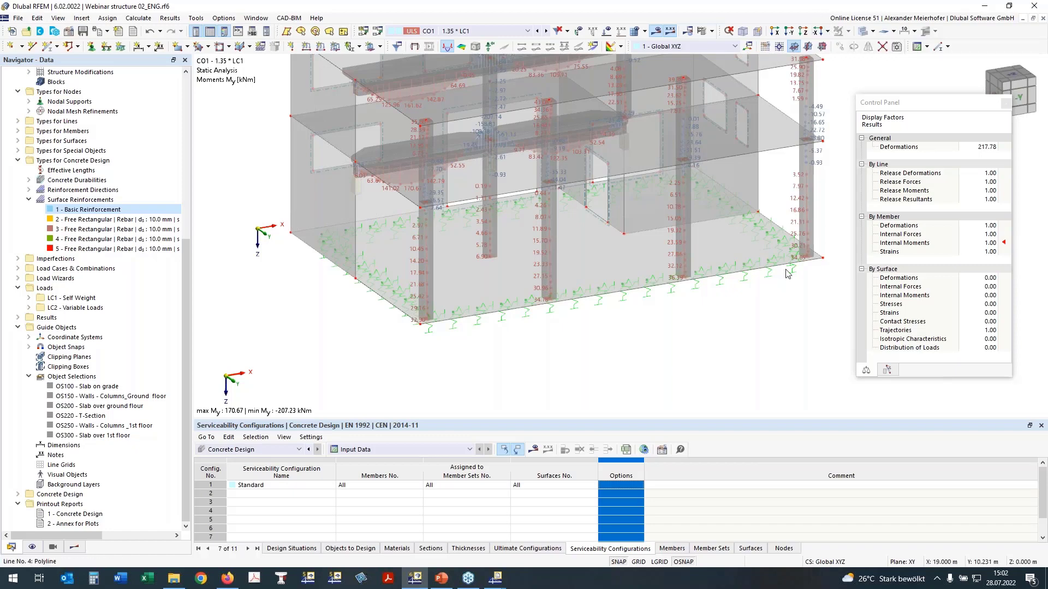
pyautogui.keyDown('ctrl'); pyautogui.moveTo(787, 273); pyautogui.dragTo(750, 251, button='middle'); pyautogui.keyUp('ctrl')
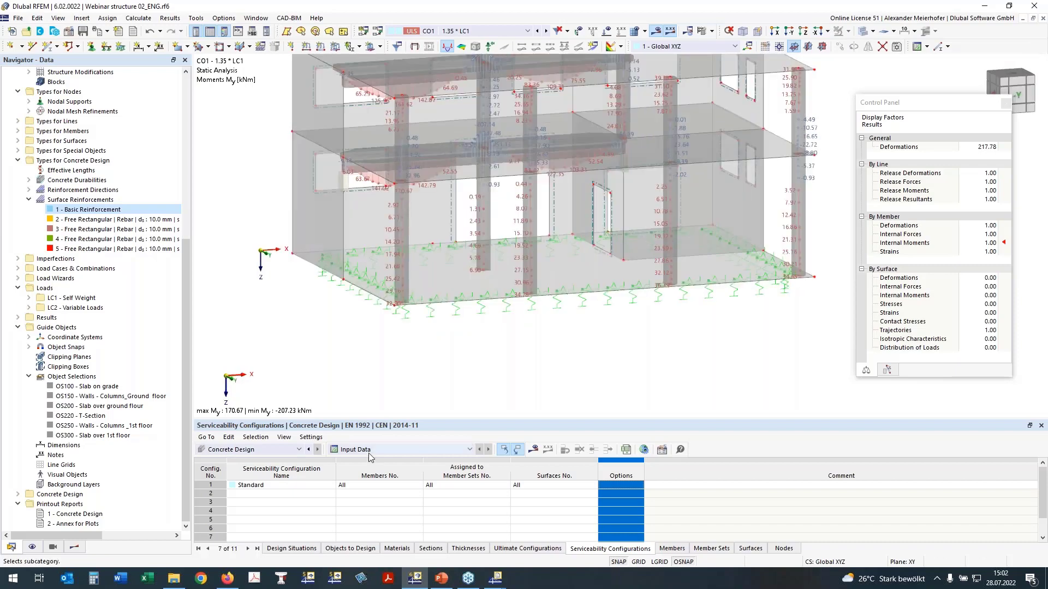
# Clear the selected members and surfaces from the objects to design in Concrete Design.
pyautogui.click(361, 550)
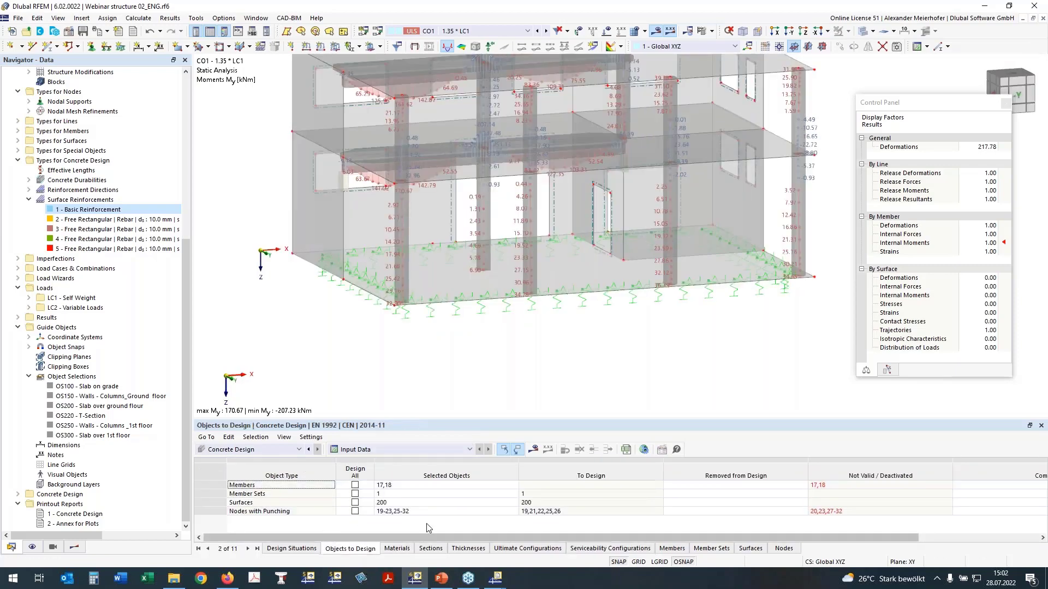
pyautogui.click(388, 486)
pyautogui.press('Delete')
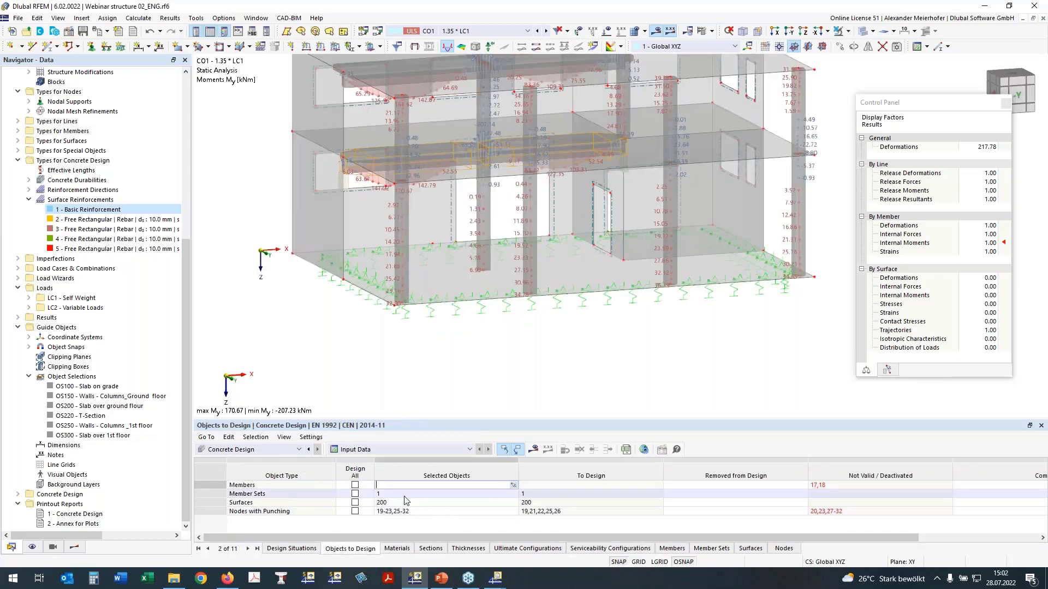
pyautogui.click(399, 495)
pyautogui.press('Delete')
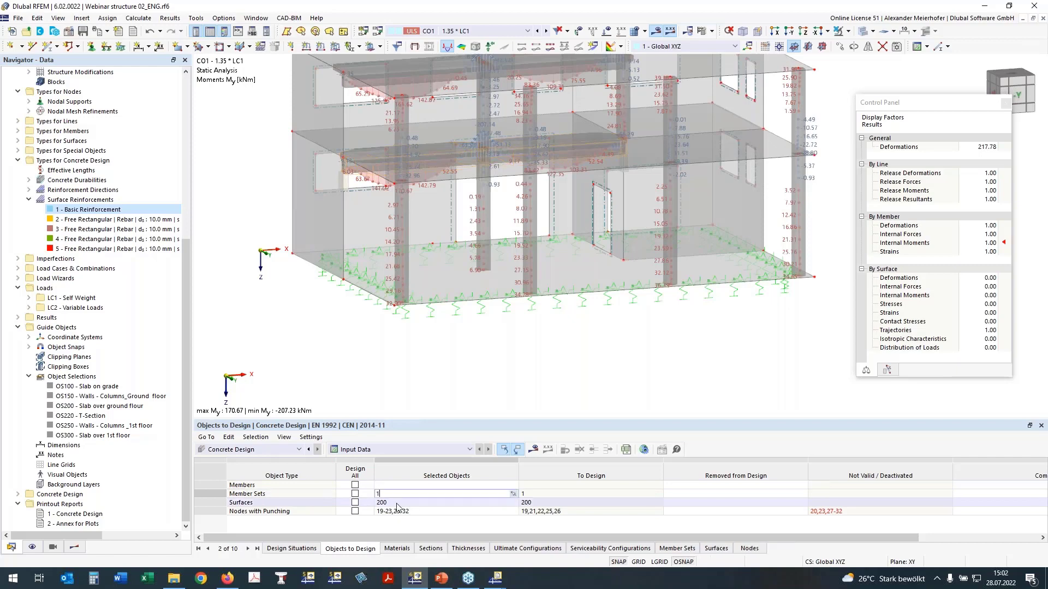
pyautogui.click(397, 504)
pyautogui.press('Delete')
# Replace the nodes with punching by the slab-on-grade nodes 5,7,10-12,14,16,34, selected in a wireframe side view.
pyautogui.click(437, 512)
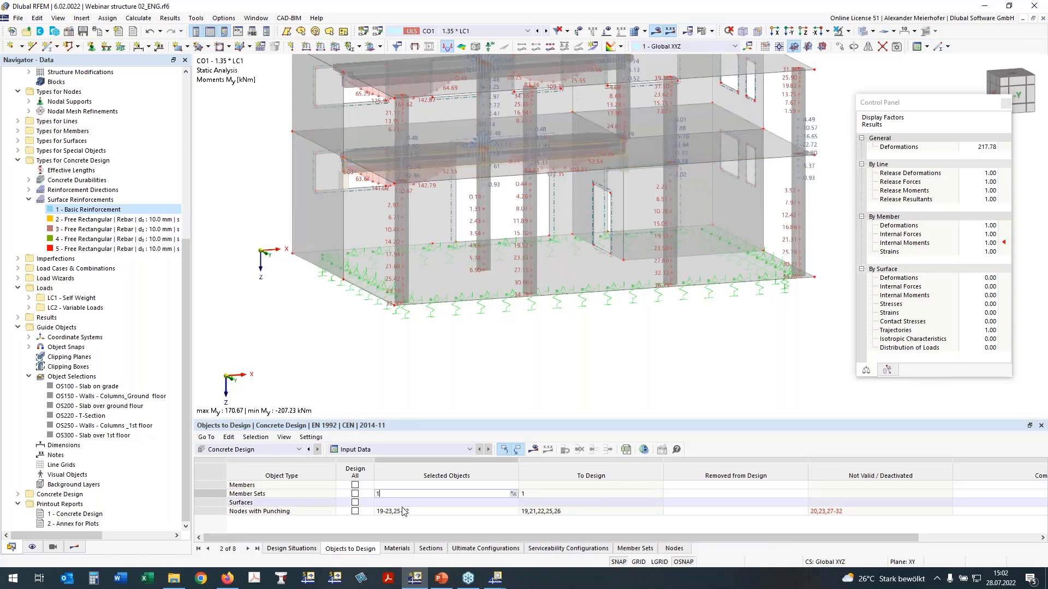
pyautogui.click(513, 511)
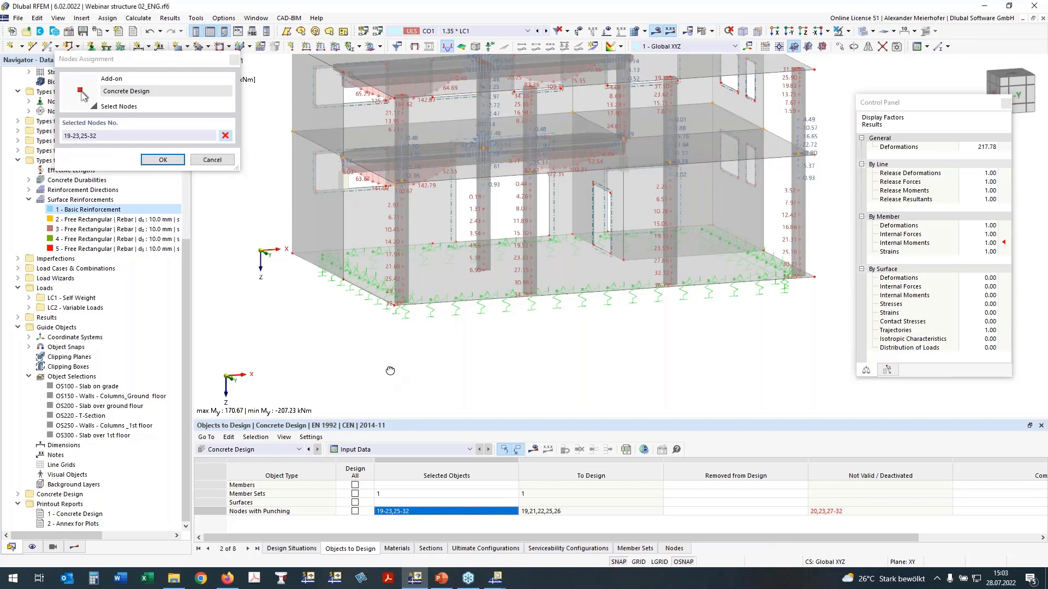
pyautogui.keyDown('ctrl'); pyautogui.moveTo(389, 373); pyautogui.dragTo(557, 353, button='middle'); pyautogui.keyUp('ctrl')
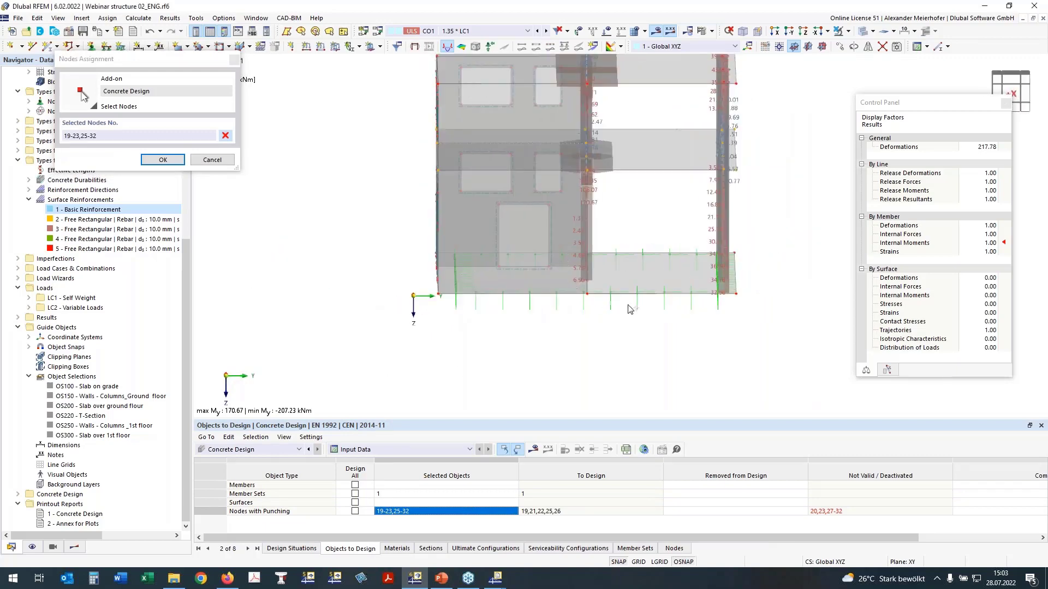
pyautogui.click(861, 31)
pyautogui.moveTo(566, 235); pyautogui.dragTo(731, 322)
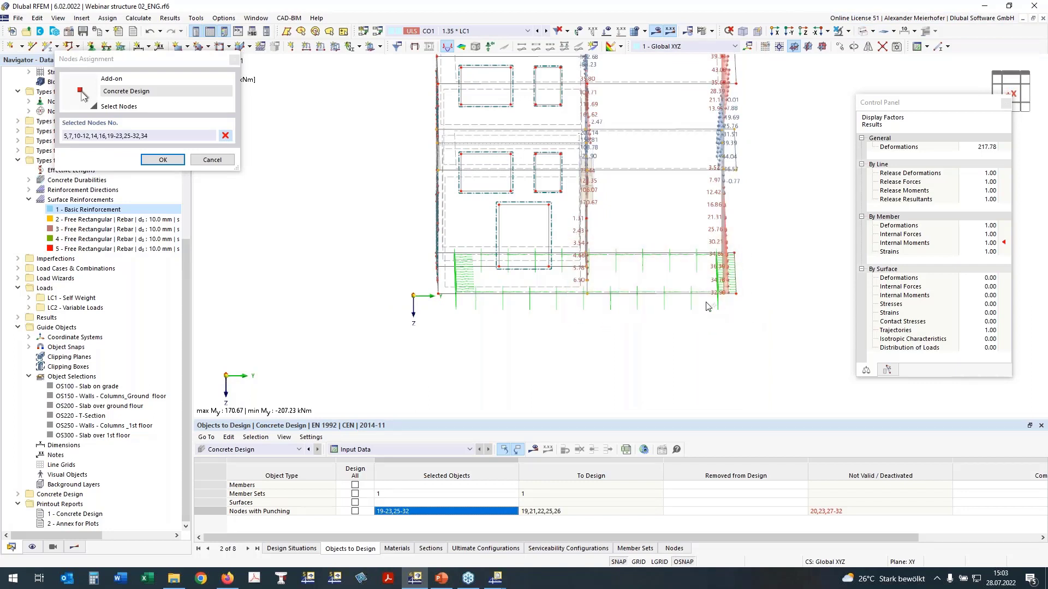
pyautogui.click(228, 137)
pyautogui.click(225, 136)
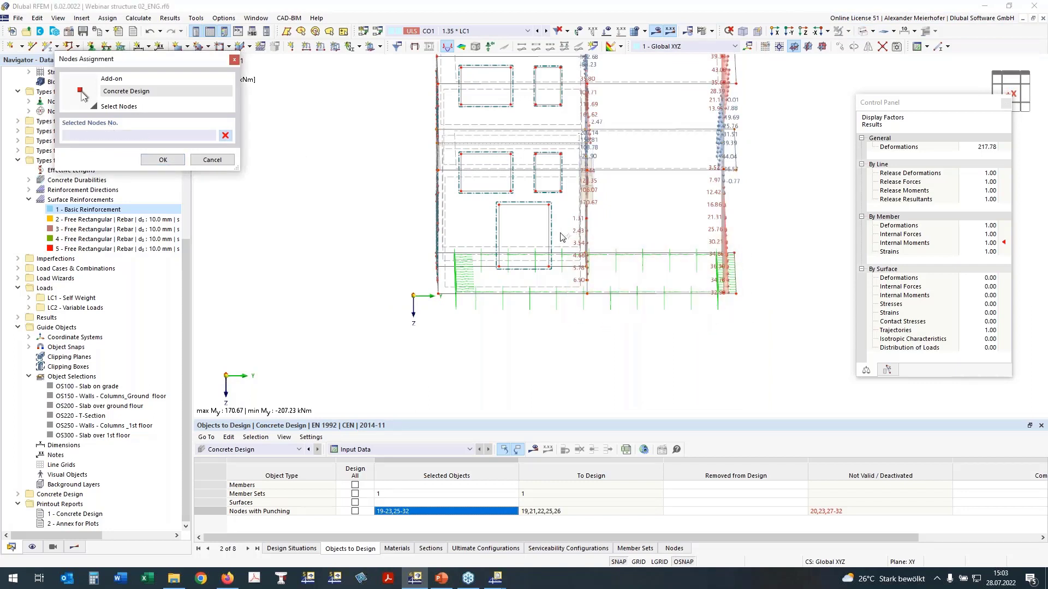
pyautogui.moveTo(560, 236); pyautogui.dragTo(743, 329)
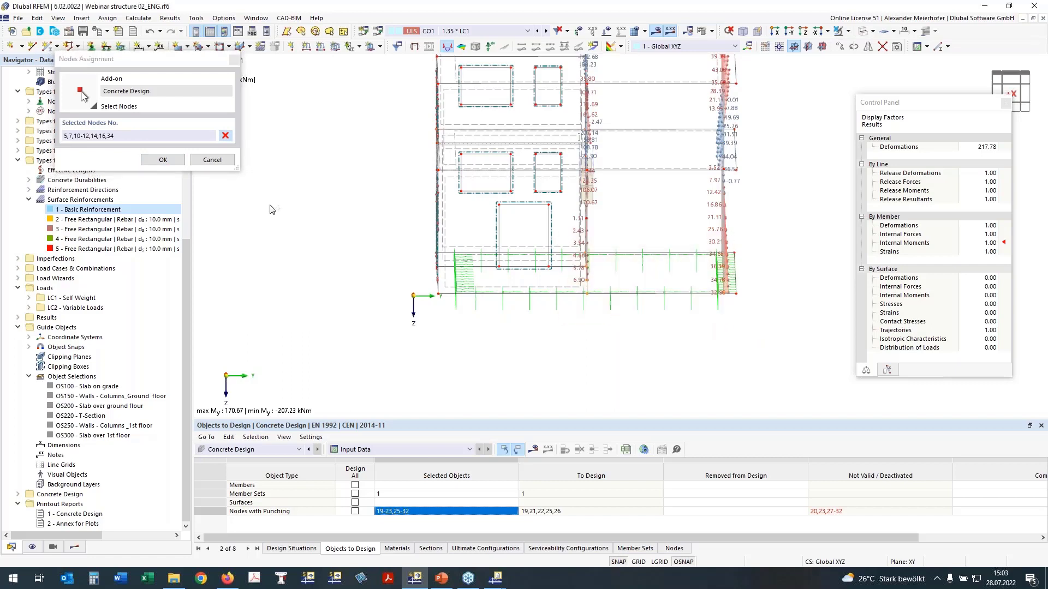
pyautogui.click(158, 160)
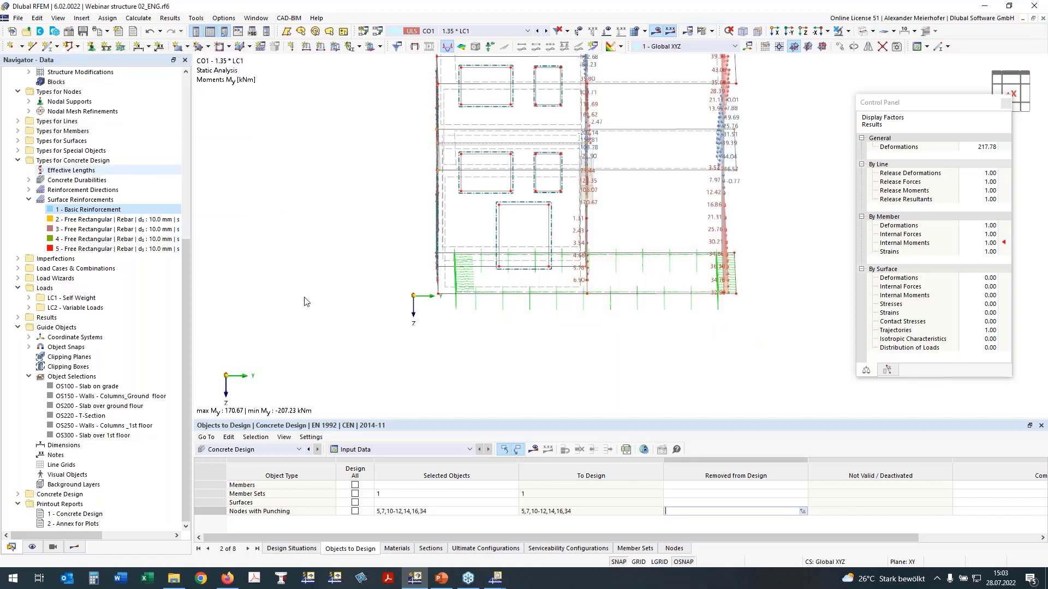
# Remove the member set from the objects to design and run the Concrete Design calculation.
pyautogui.click(442, 494)
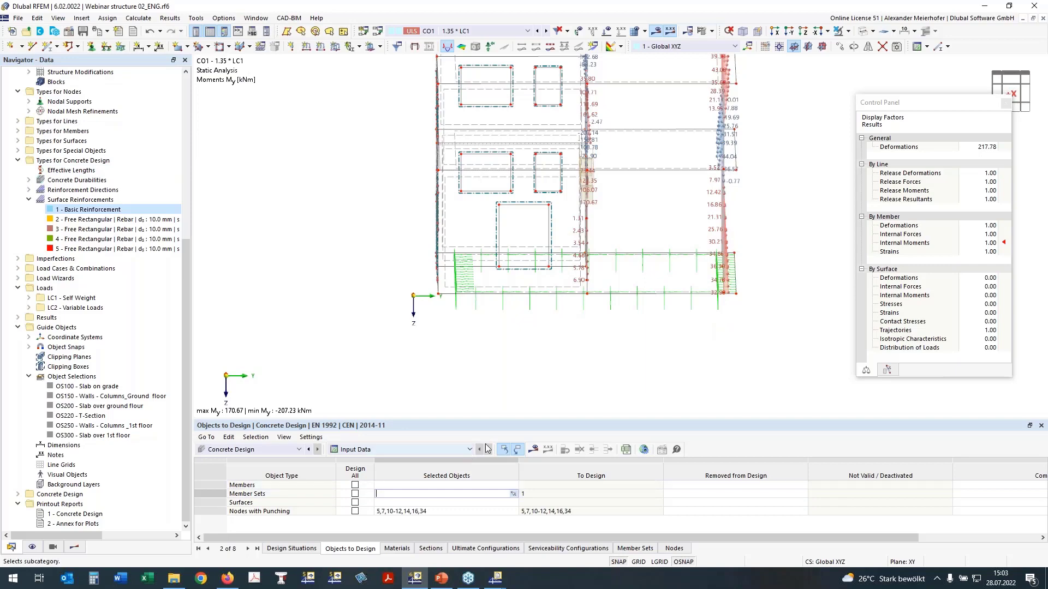
pyautogui.press('Return')
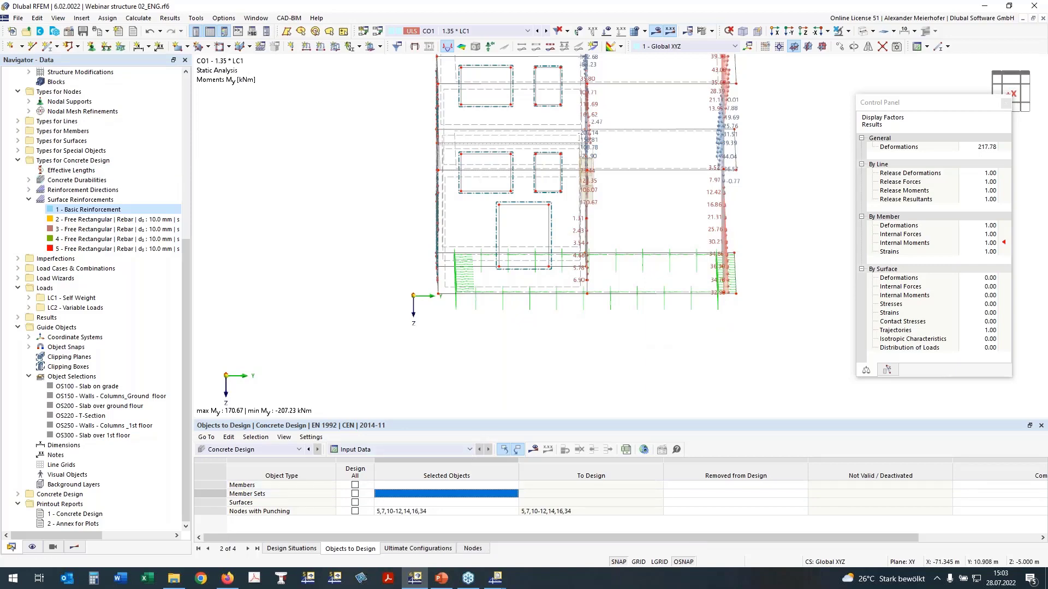
pyautogui.keyDown('ctrl'); pyautogui.moveTo(644, 306); pyautogui.dragTo(578, 360, button='middle'); pyautogui.keyUp('ctrl')
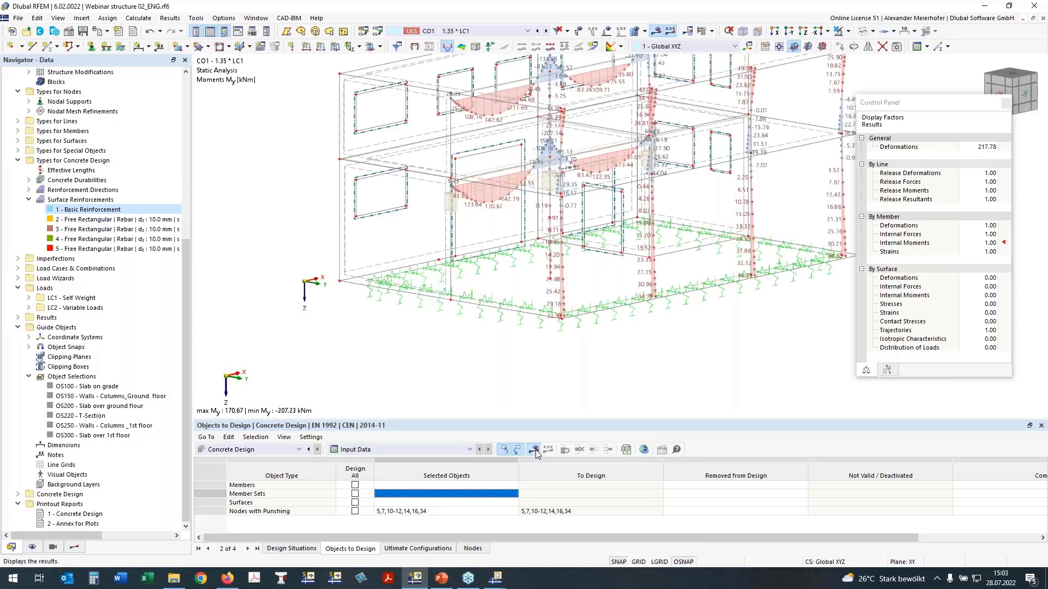
pyautogui.click(535, 450)
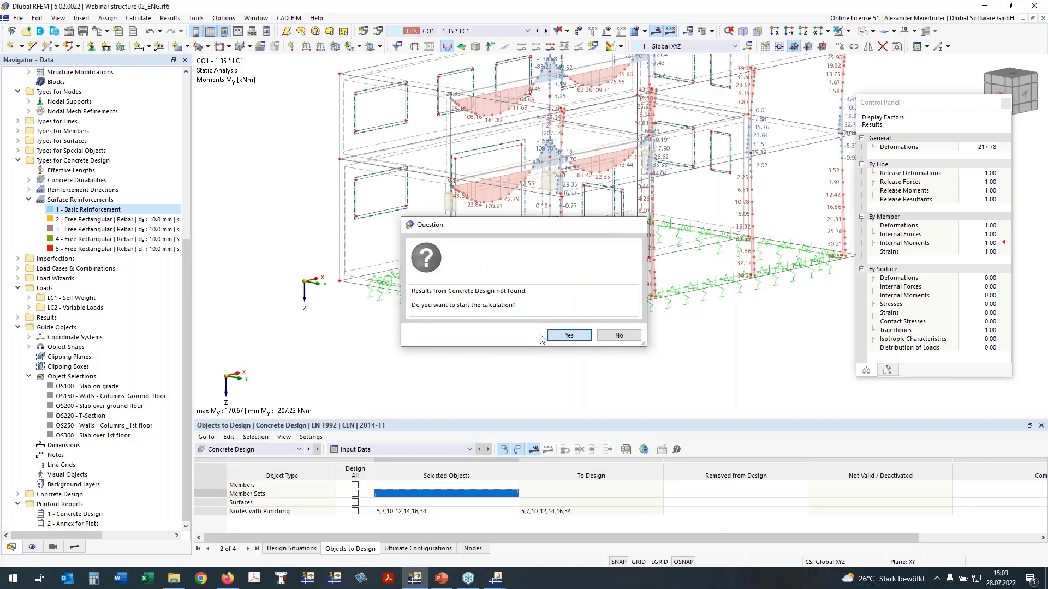
pyautogui.click(551, 335)
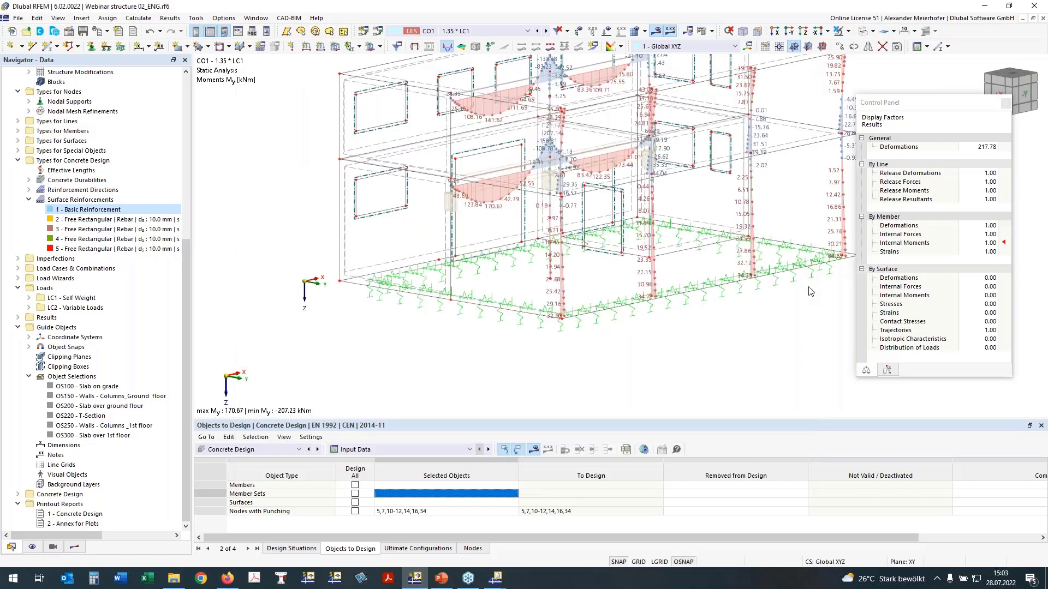
# Select the slab-on-grade objects, show only them and view their punching design ratios from above.
pyautogui.moveTo(700, 349); pyautogui.dragTo(540, 338, button='middle')
pyautogui.moveTo(318, 242); pyautogui.dragTo(823, 314)
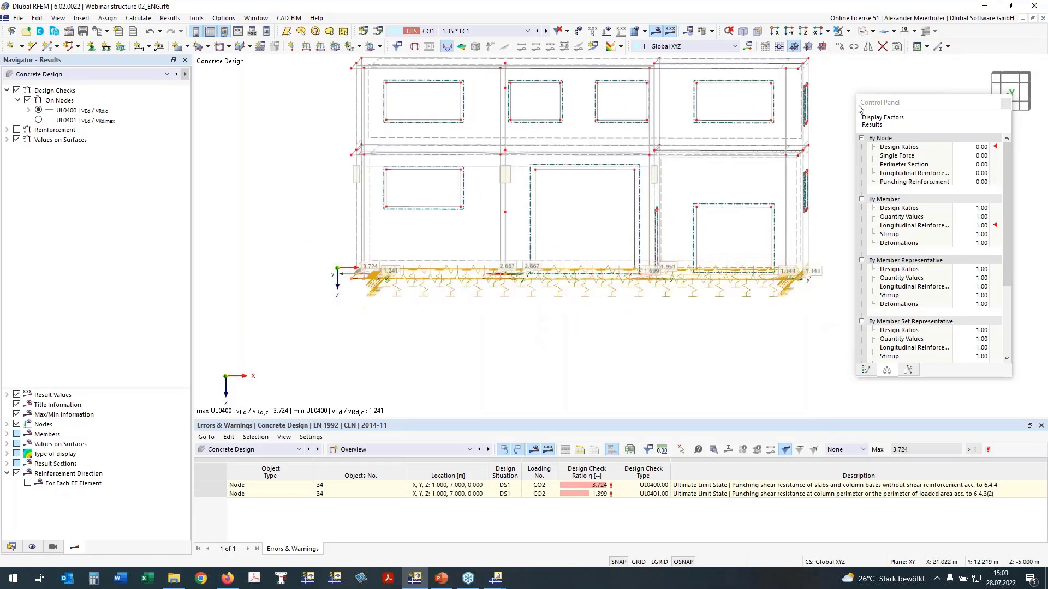
pyautogui.click(841, 48)
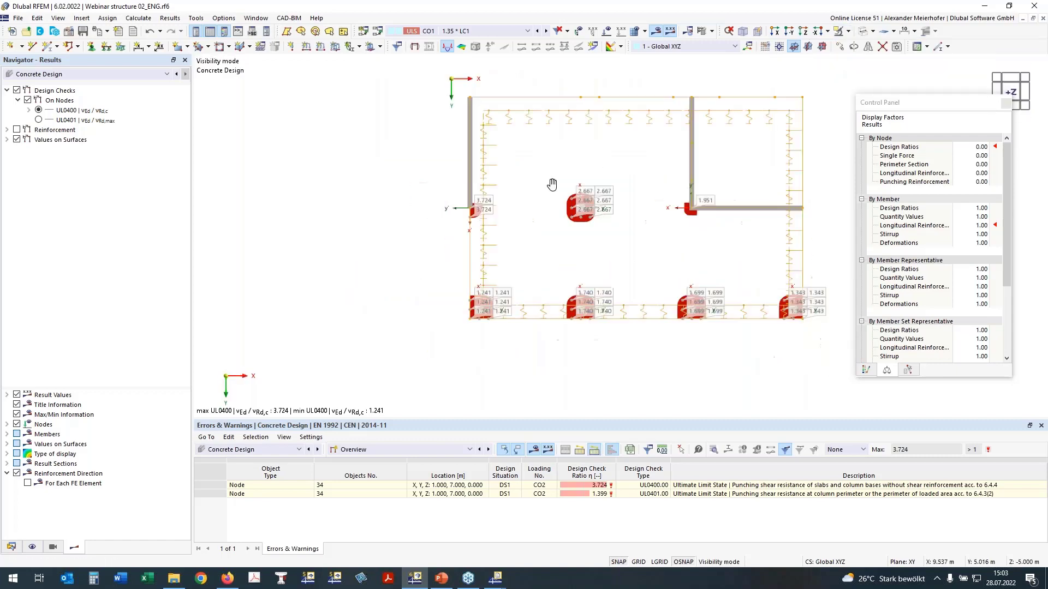
# Examine the UL0400 punching design ratios at the wall ends, wall corner and columns of the slab on grade.
pyautogui.click(768, 210)
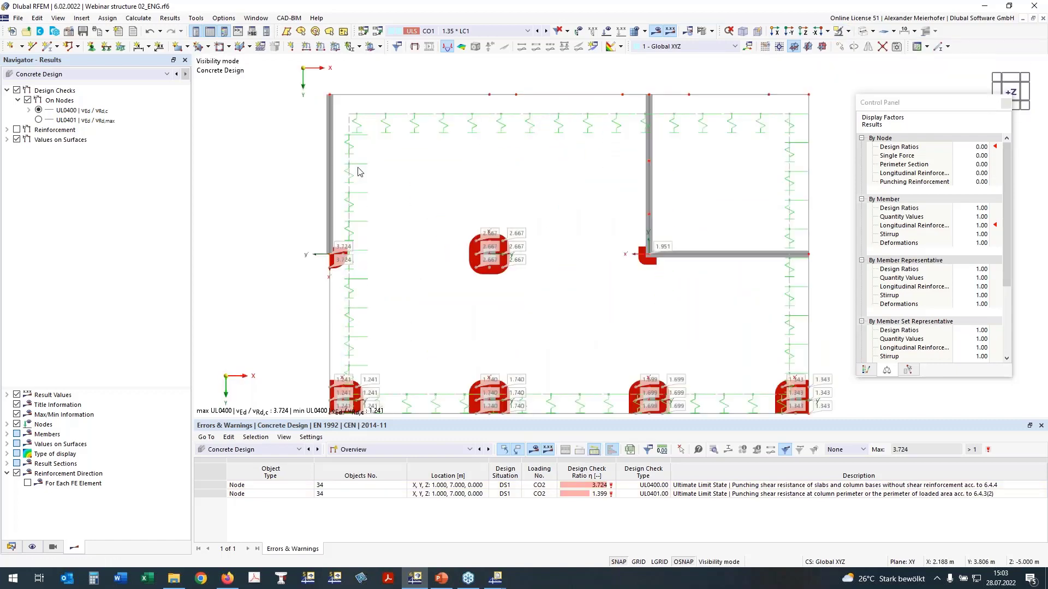
pyautogui.scroll(2, 361, 168)
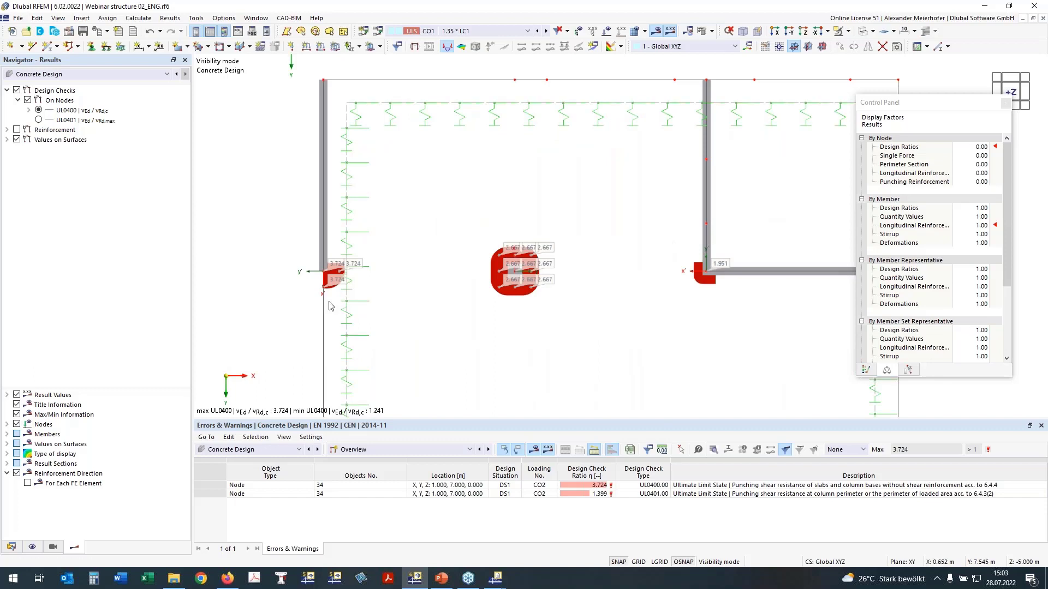
pyautogui.scroll(2, 333, 299)
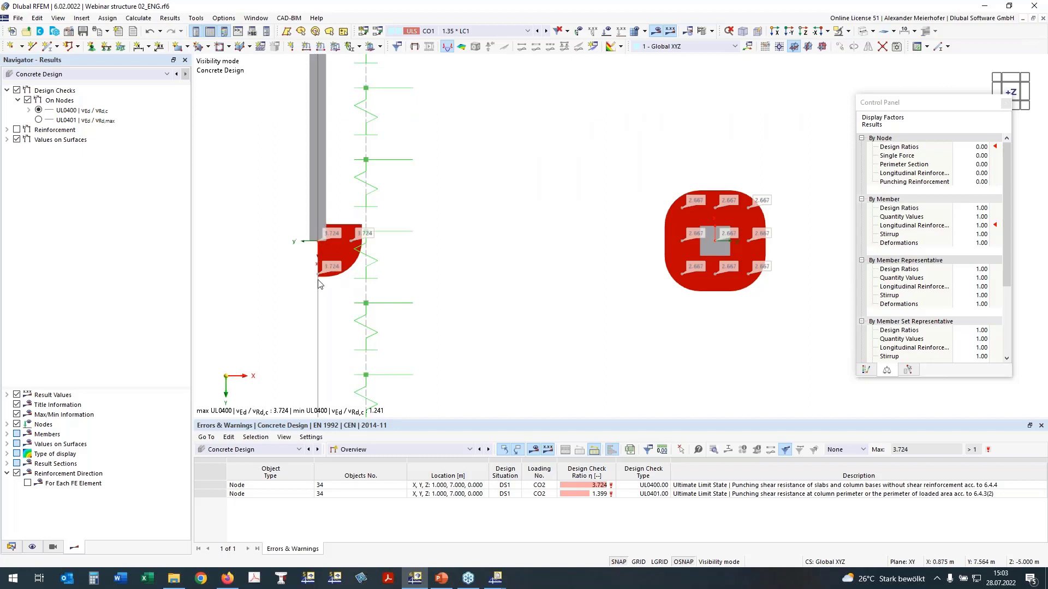
pyautogui.scroll(-1, 340, 227)
pyautogui.scroll(-1, 580, 247)
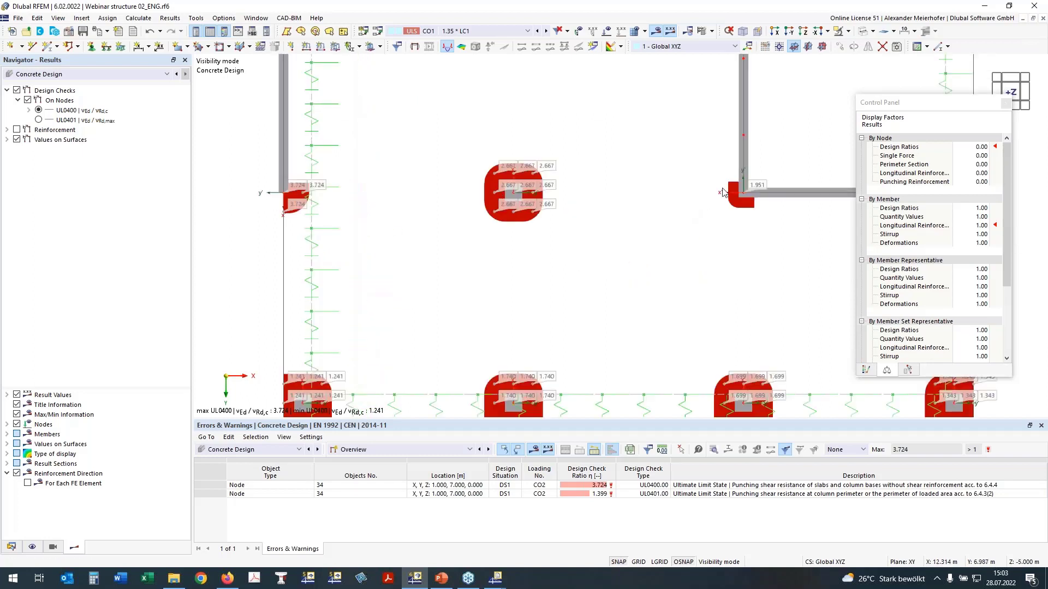
pyautogui.moveTo(732, 225); pyautogui.dragTo(693, 194, button='middle')
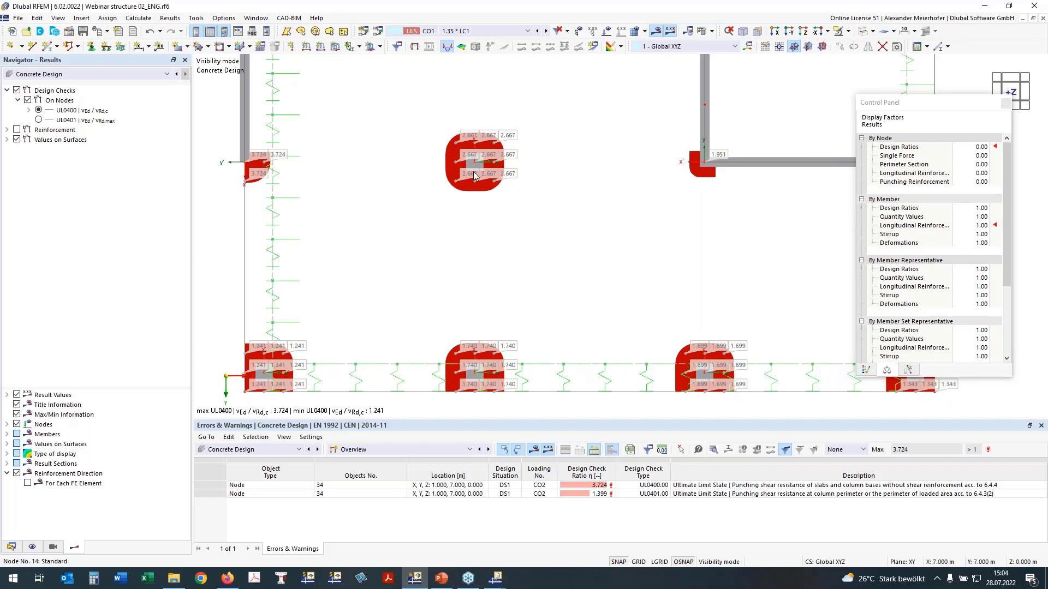
pyautogui.moveTo(535, 245); pyautogui.dragTo(513, 227, button='middle')
pyautogui.scroll(-2, 512, 227)
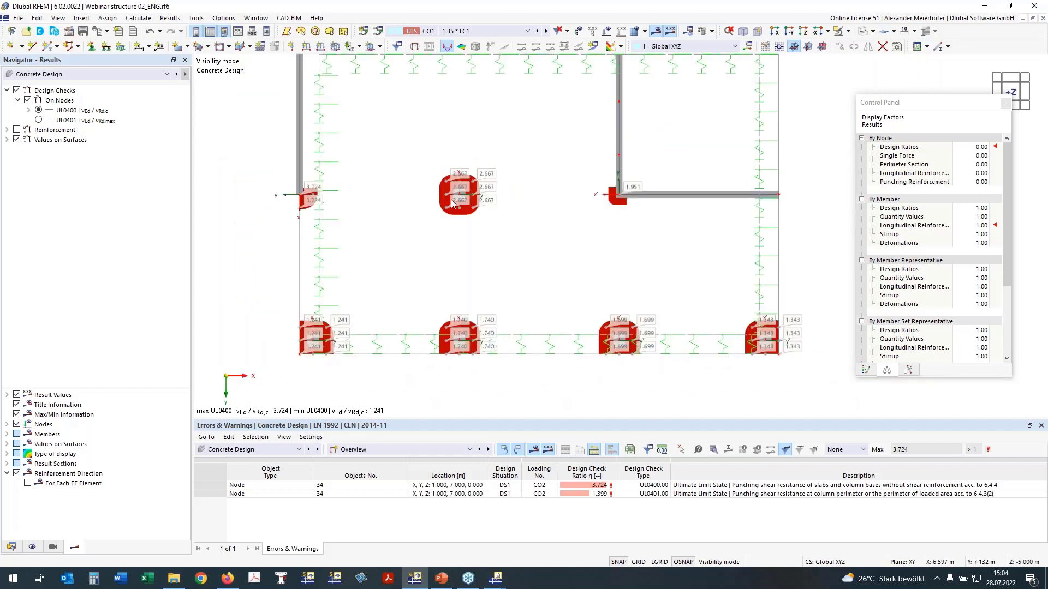
# Replace the design check display with the nodal reinforcement results, showing the required longitudinal reinforcement as,req,1,+z (bottom).
pyautogui.click(7, 129)
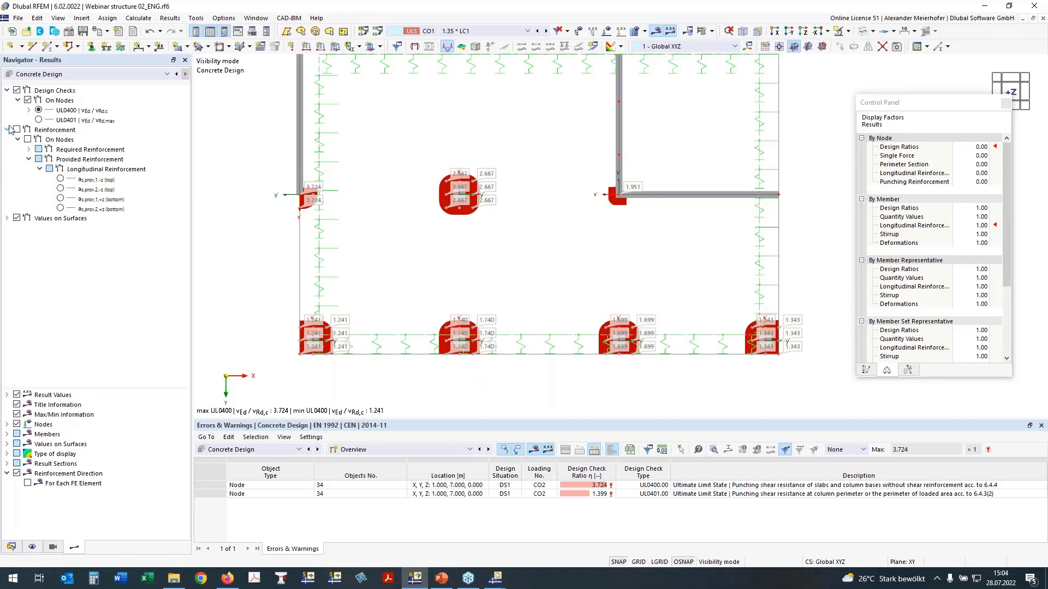
pyautogui.click(17, 130)
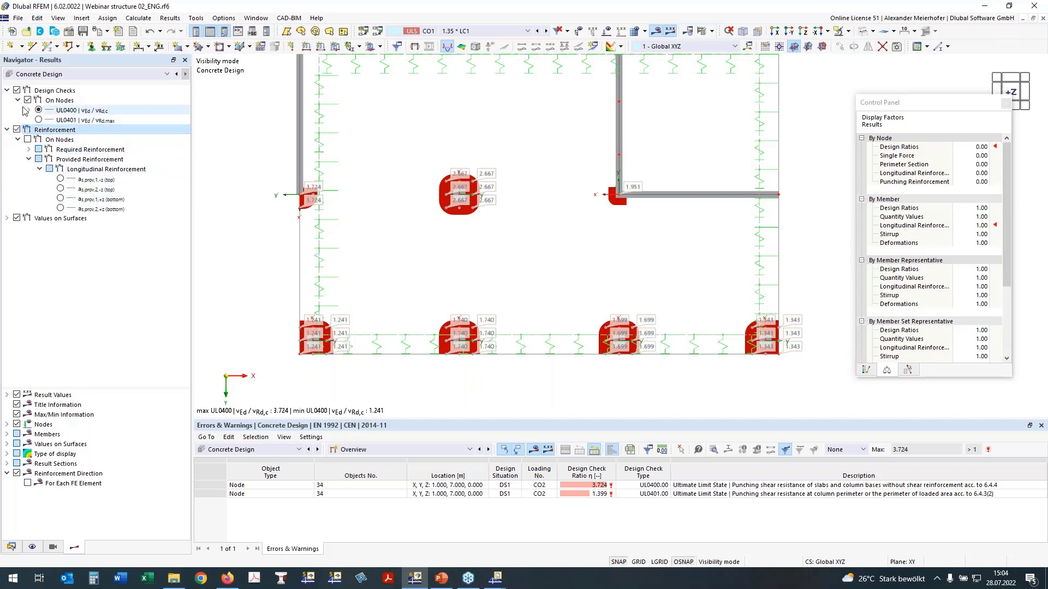
pyautogui.click(27, 100)
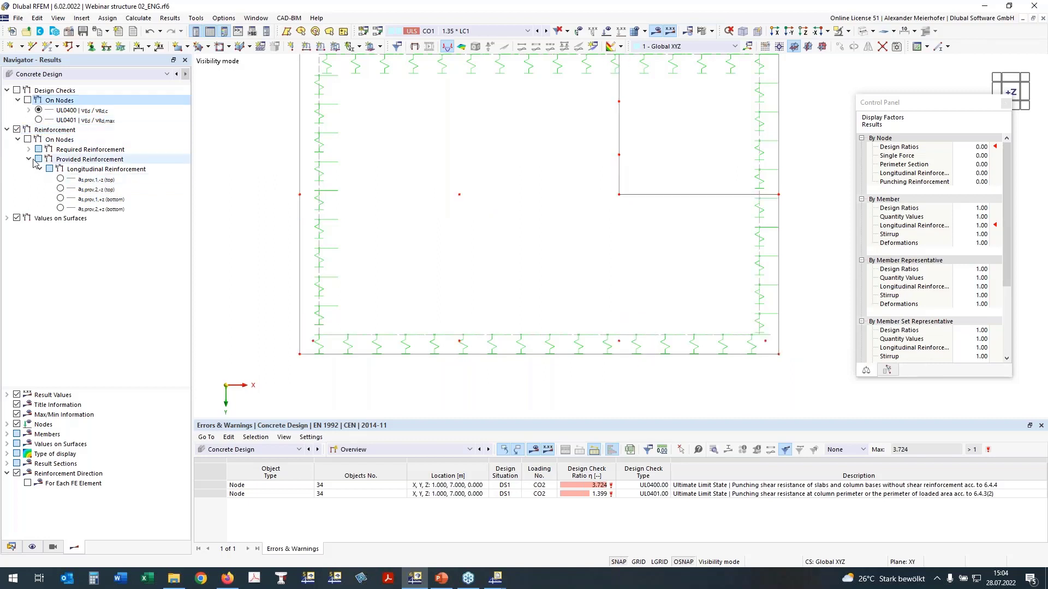
pyautogui.click(29, 158)
pyautogui.click(28, 149)
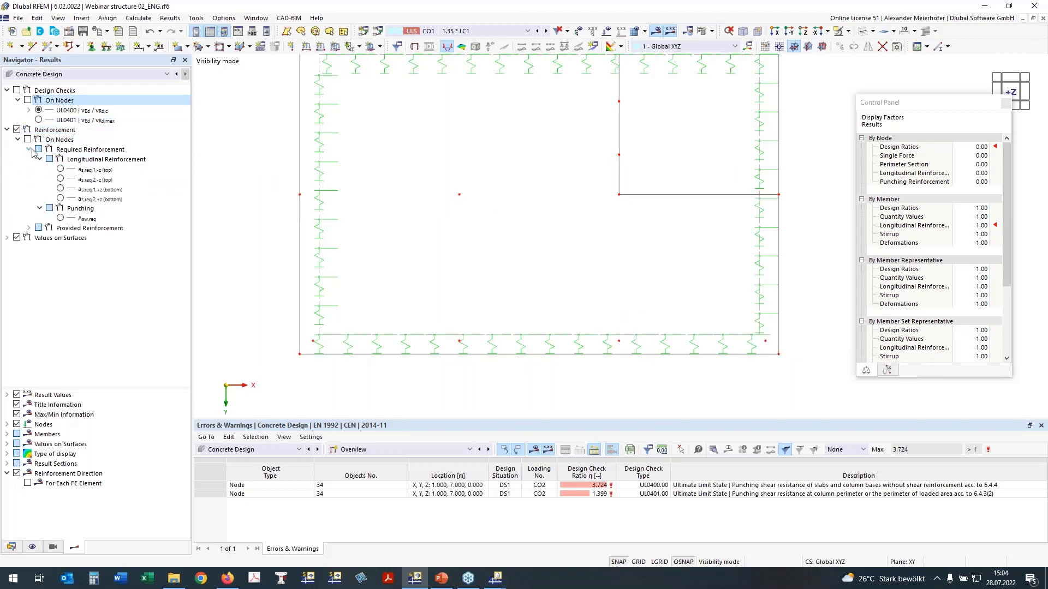
pyautogui.click(60, 218)
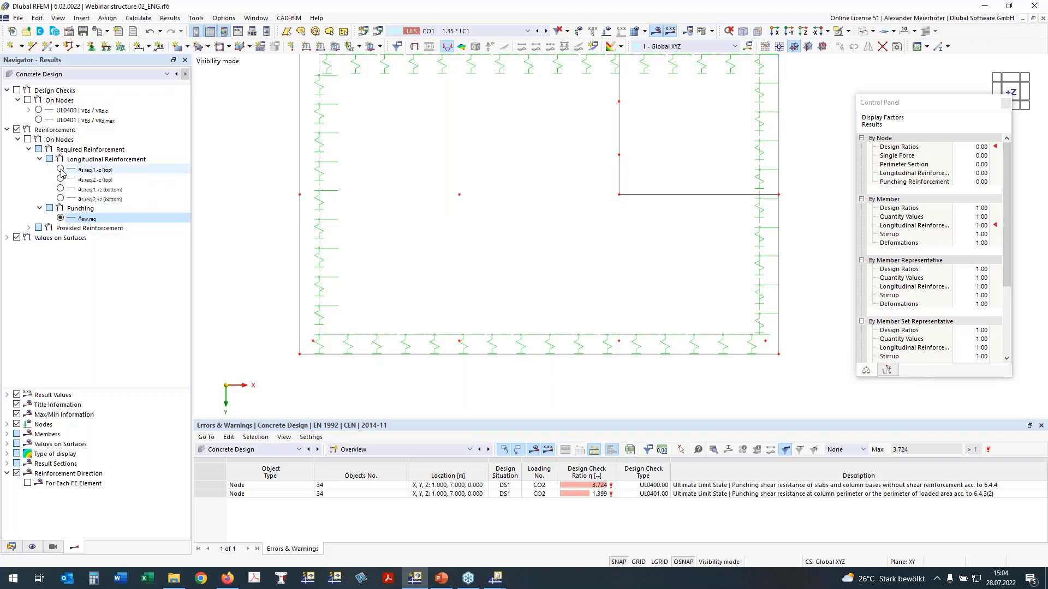
pyautogui.click(61, 188)
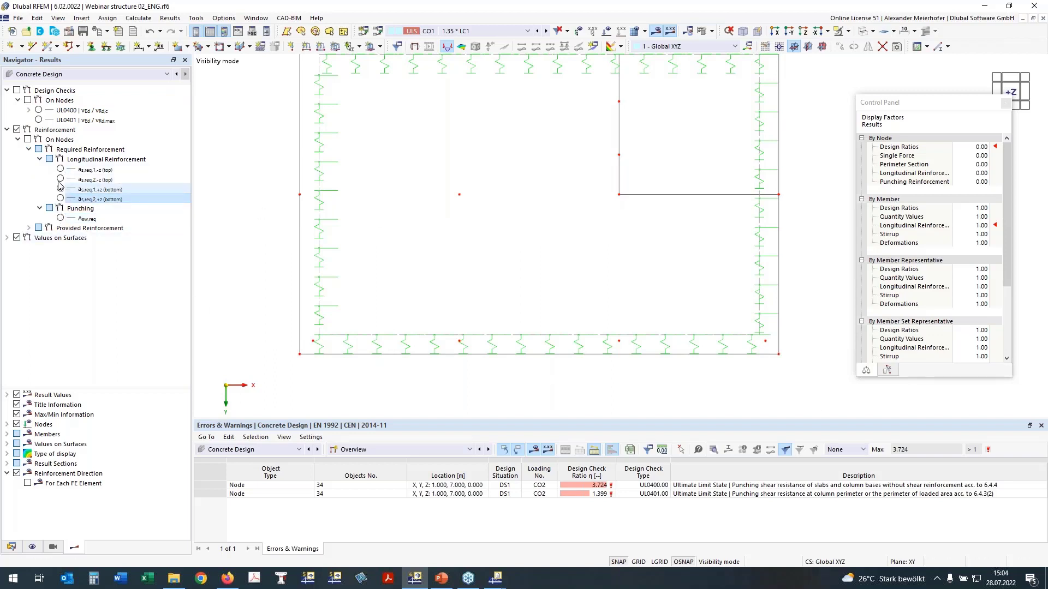
pyautogui.click(27, 139)
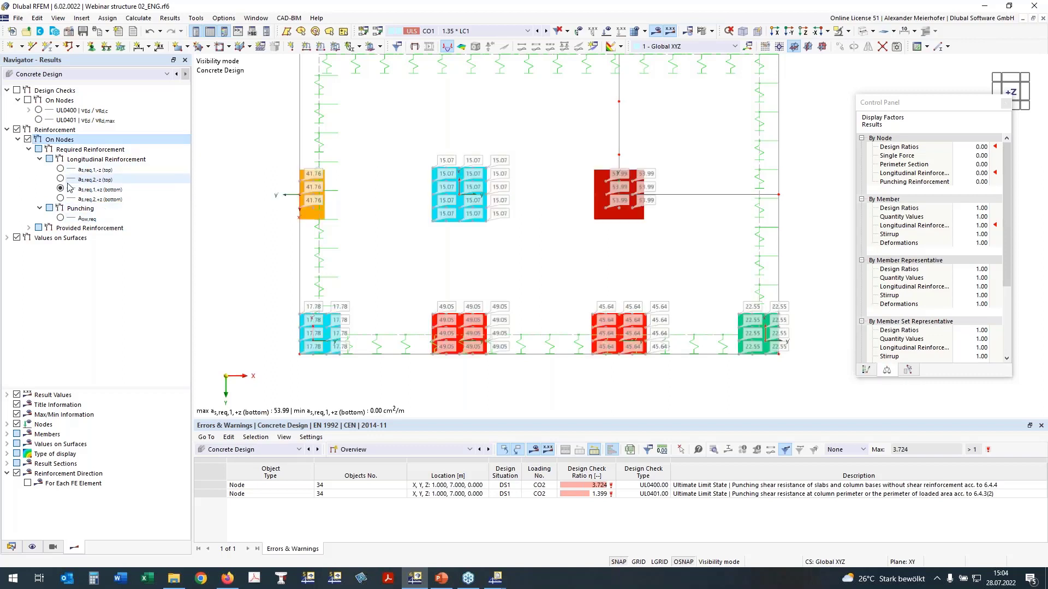
# Compare the required punching reinforcement Asw,req with the bottom longitudinal reinforcement in directions 2 and 1 at the slab nodes.
pyautogui.click(61, 217)
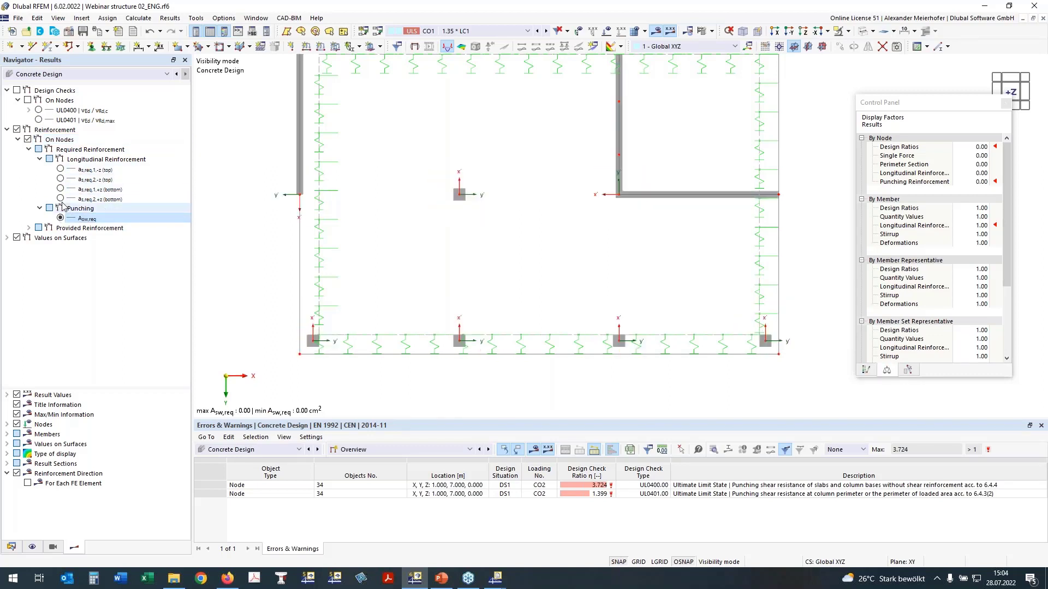
pyautogui.click(58, 198)
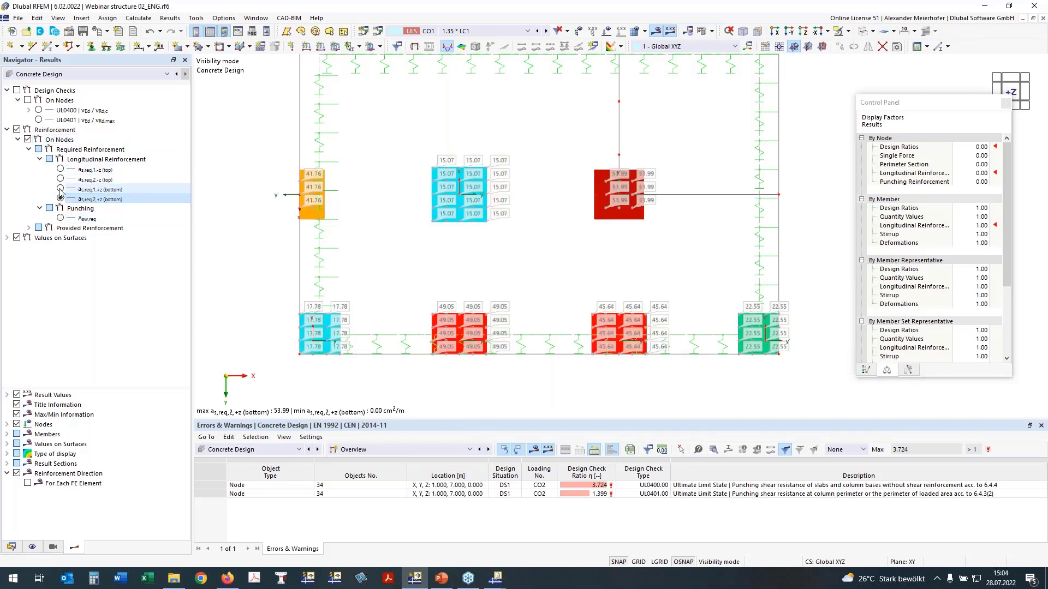
pyautogui.click(60, 219)
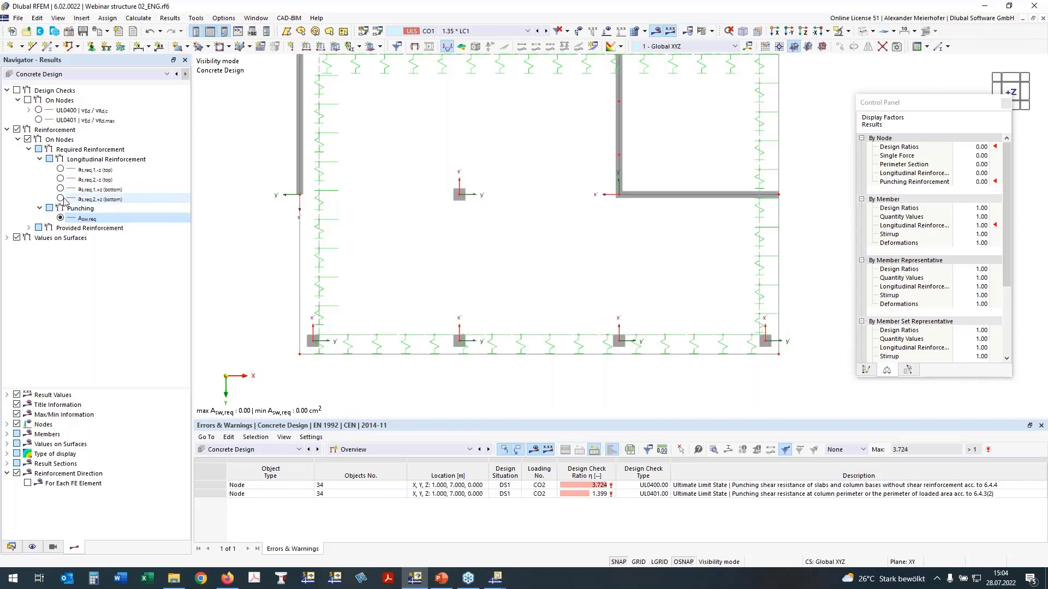
pyautogui.click(61, 198)
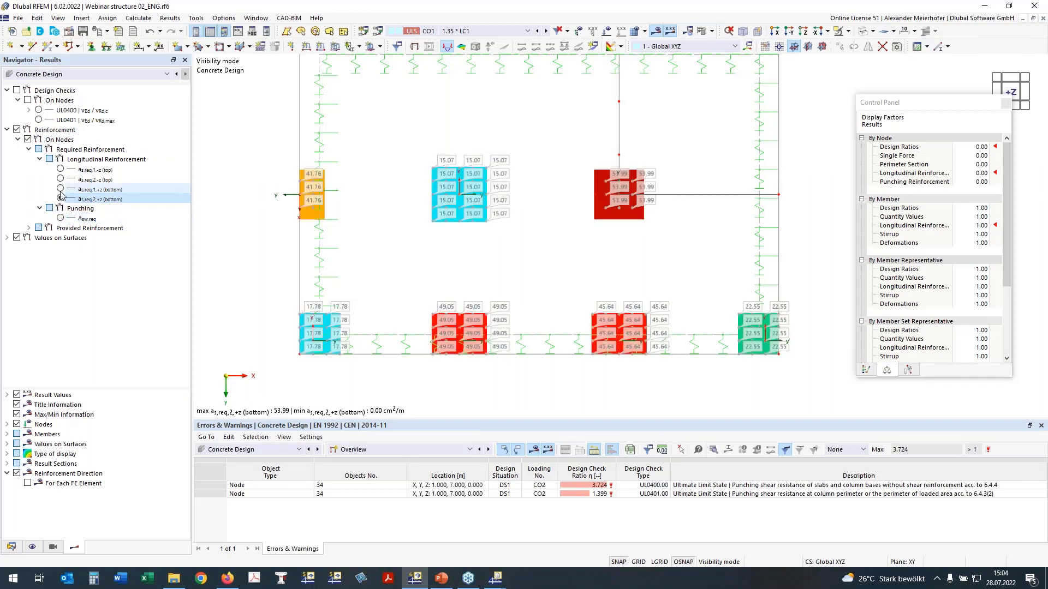
pyautogui.click(60, 190)
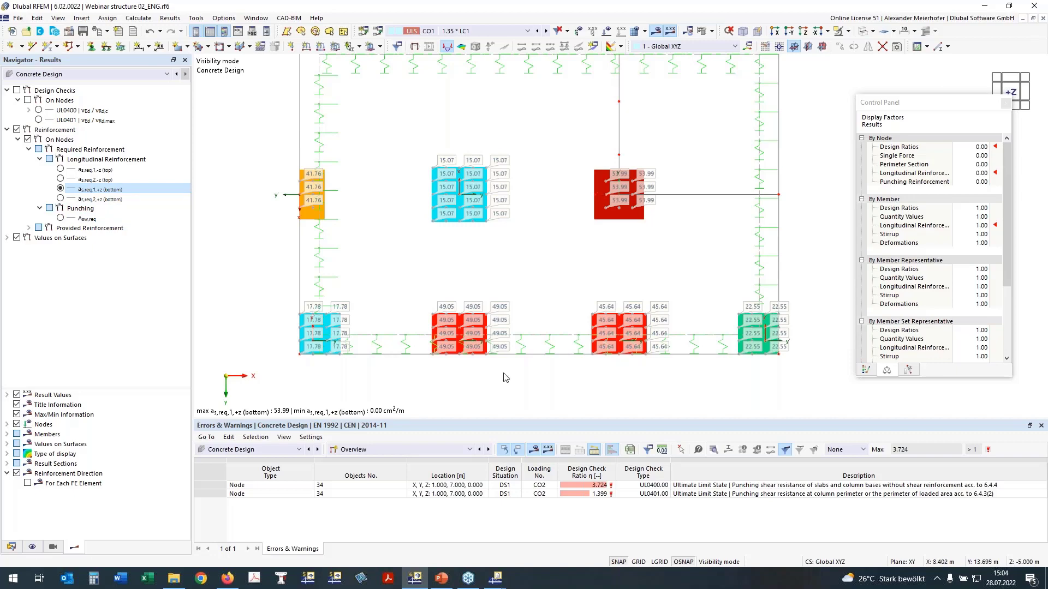
# Show the reinforcement results in an isometric view and cancel the visibility mode to display the whole structure again.
pyautogui.scroll(-1, 506, 378)
pyautogui.moveTo(820, 255); pyautogui.dragTo(777, 201, button='middle')
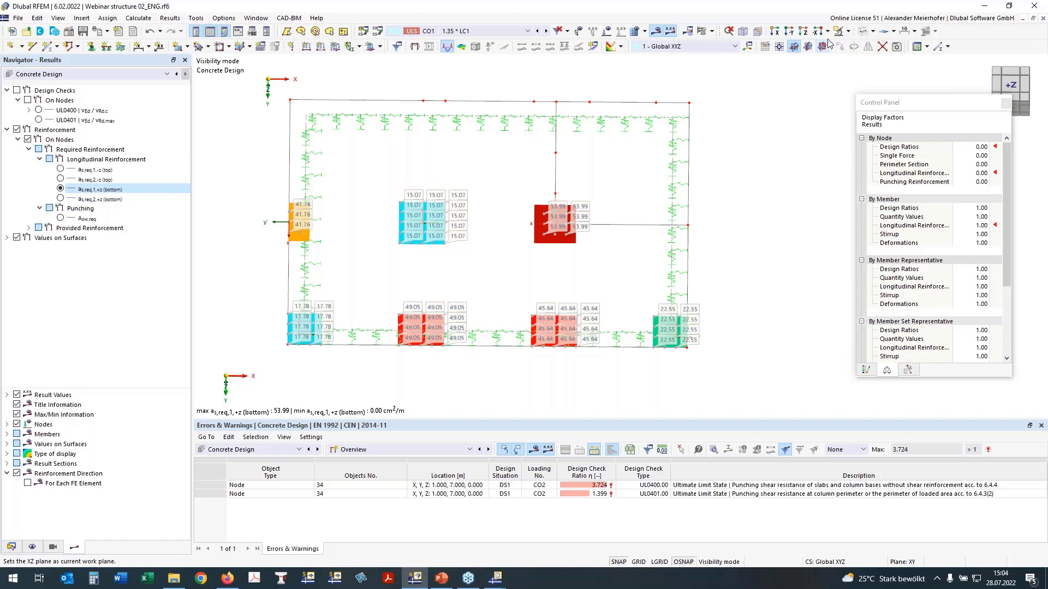
pyautogui.click(745, 32)
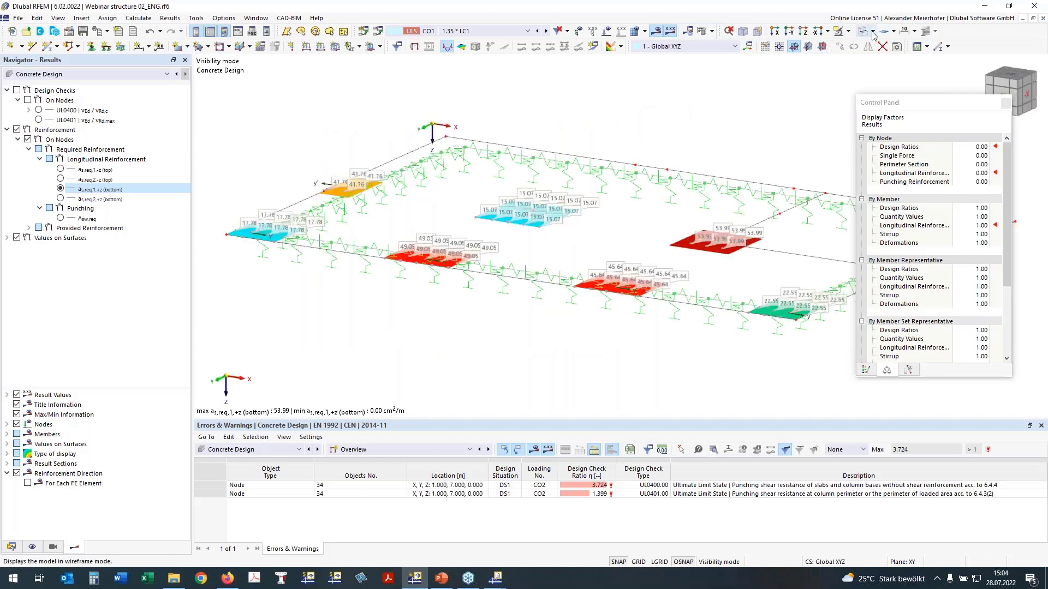
pyautogui.click(849, 33)
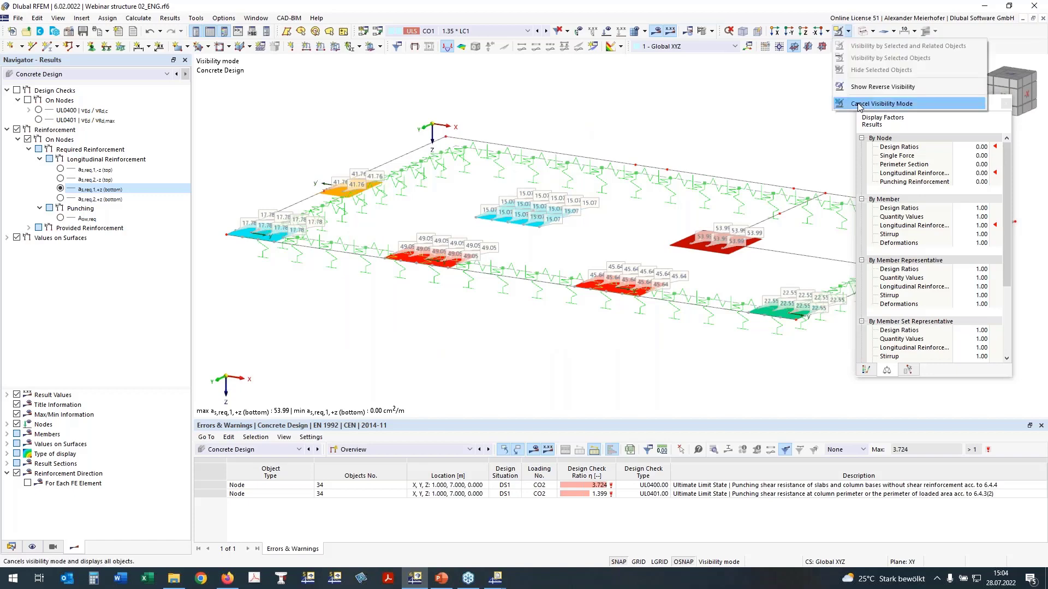
pyautogui.click(860, 105)
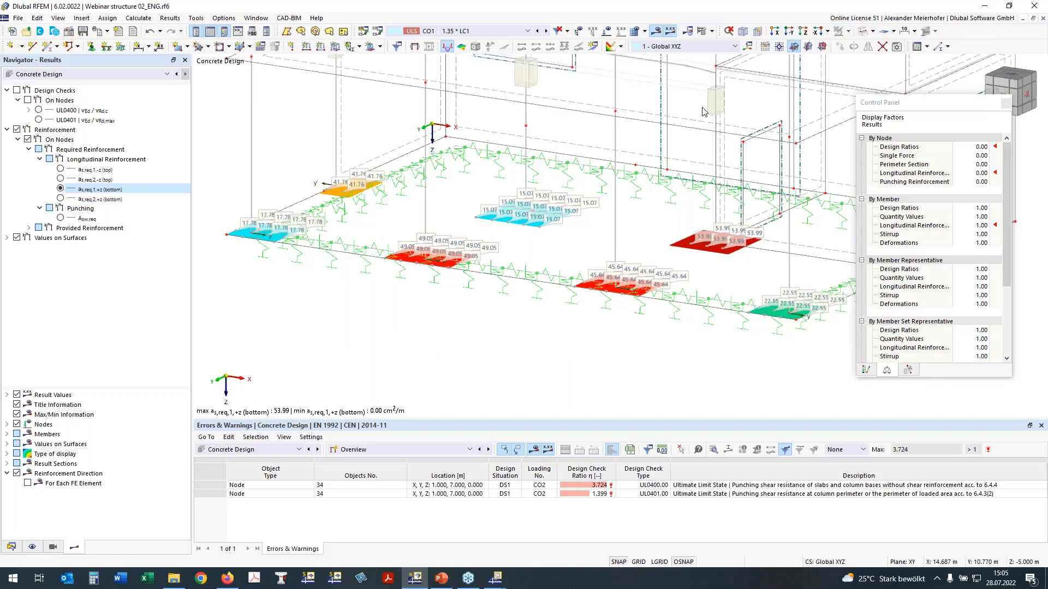
pyautogui.scroll(-4, 704, 112)
pyautogui.moveTo(730, 137); pyautogui.dragTo(594, 248, button='middle')
pyautogui.keyDown('ctrl'); pyautogui.moveTo(744, 130); pyautogui.dragTo(472, 259, button='middle'); pyautogui.keyUp('ctrl')
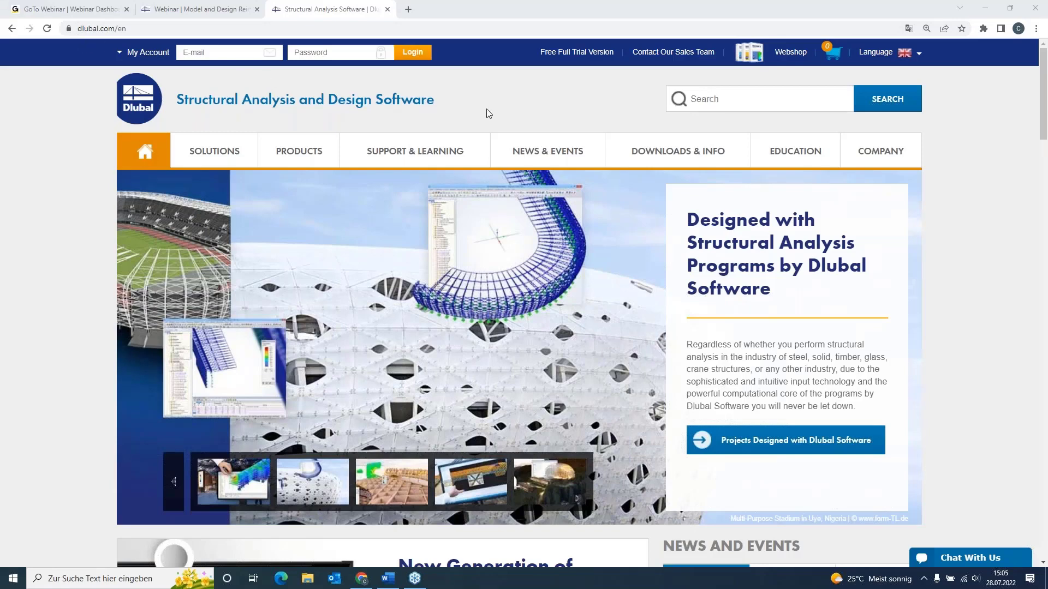
# Open the Free Full Trial Version page of the Dlubal website and look over the RFEM 6 and RSTAB 9 trial downloads.
pyautogui.click(586, 54)
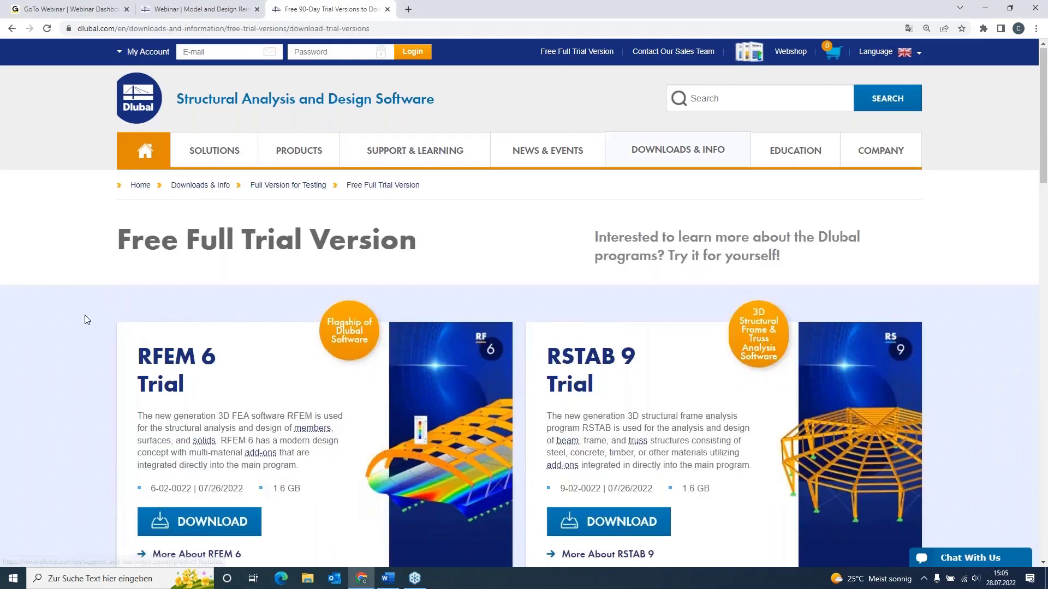
pyautogui.scroll(-1, 146, 358)
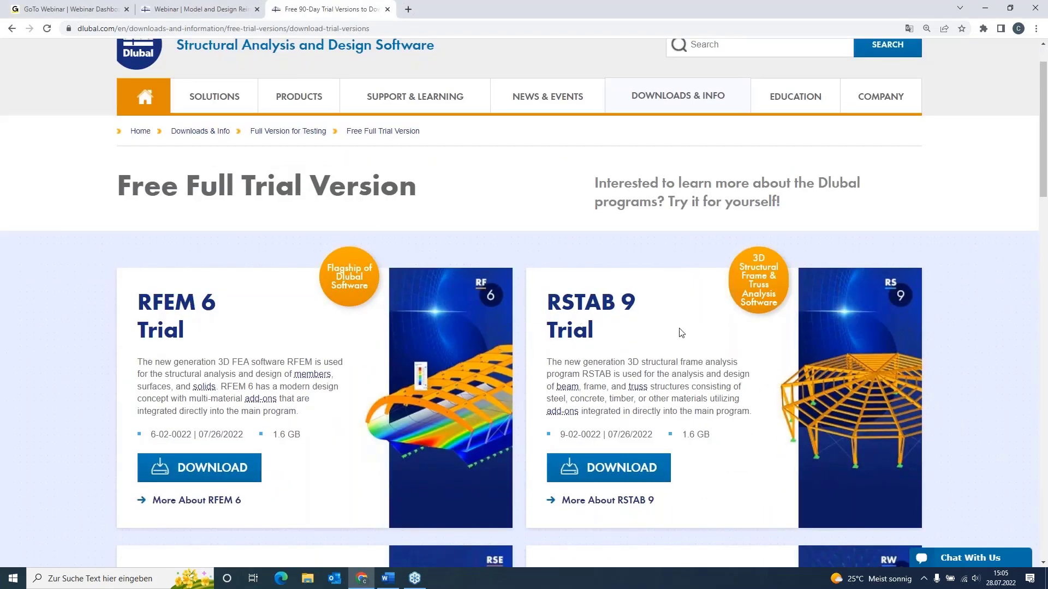
pyautogui.scroll(-3, 84, 286)
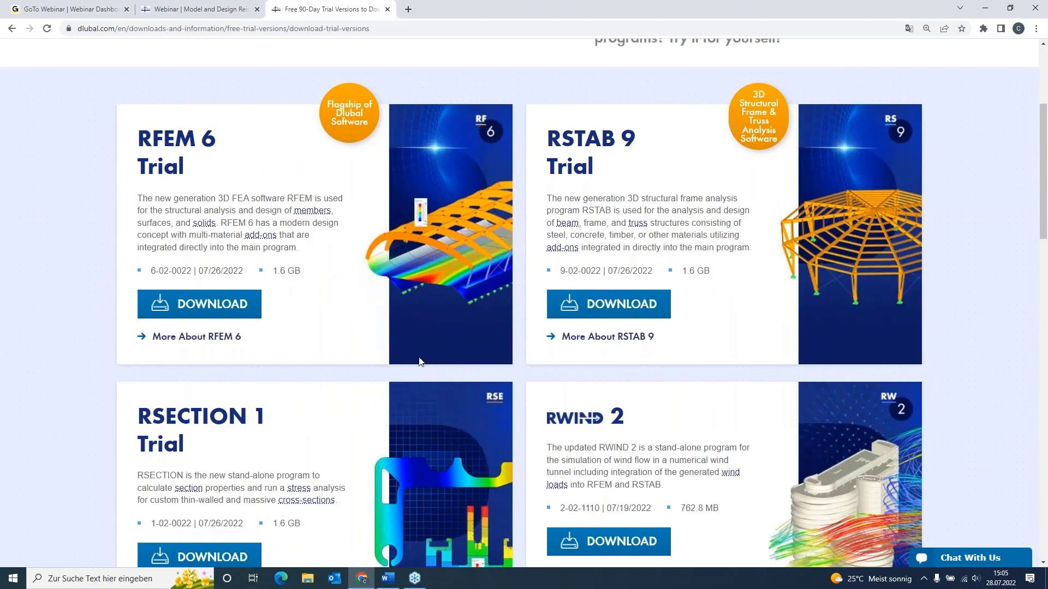
pyautogui.scroll(2, 323, 330)
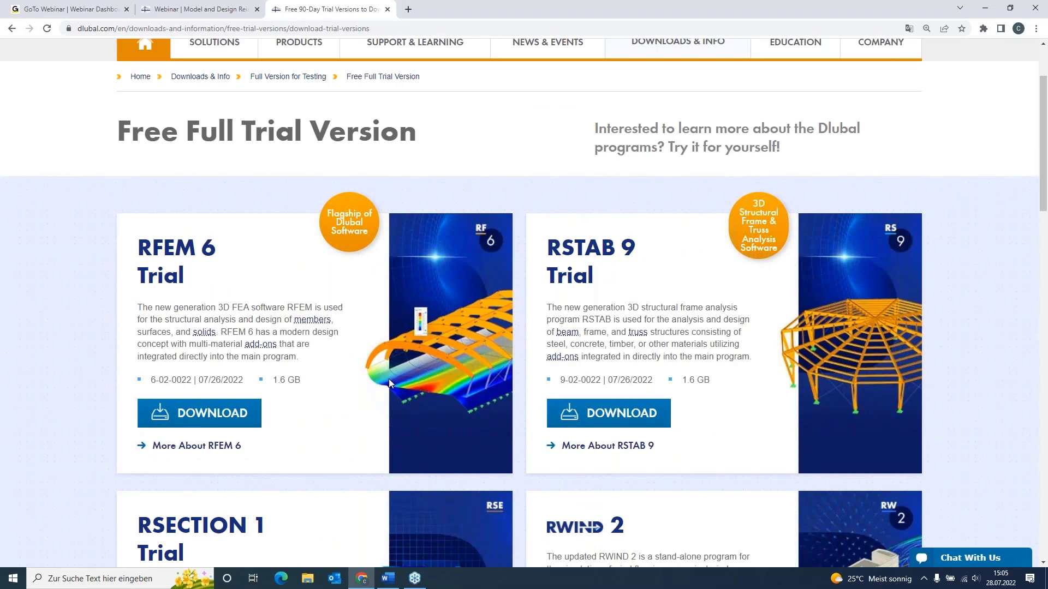
pyautogui.scroll(2, 403, 368)
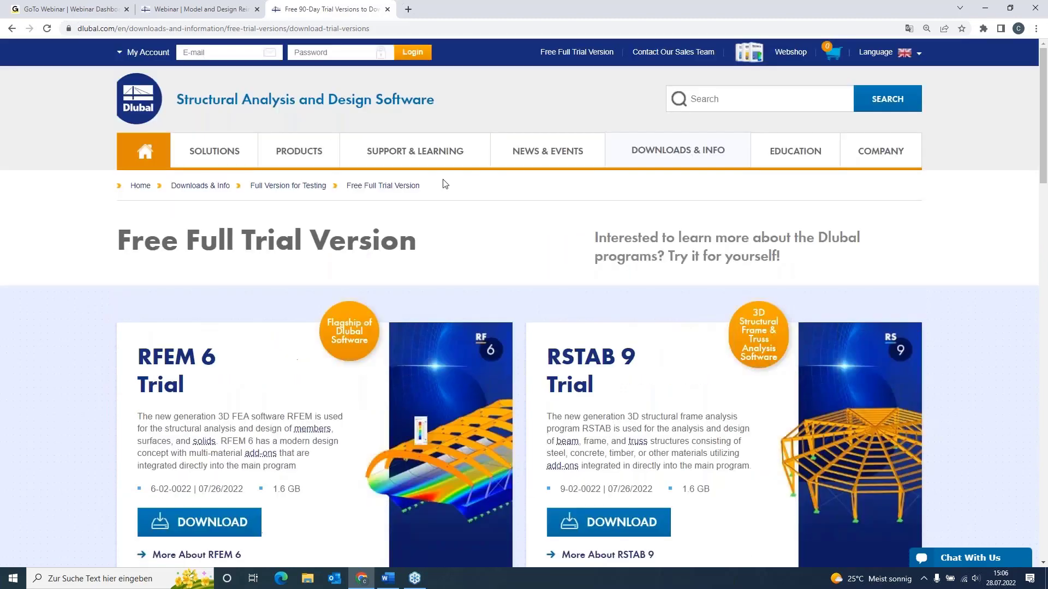
# Open the Webinars page from the events section and inspect the Upcoming/Past filter of the webinar search.
pyautogui.moveTo(556, 152)
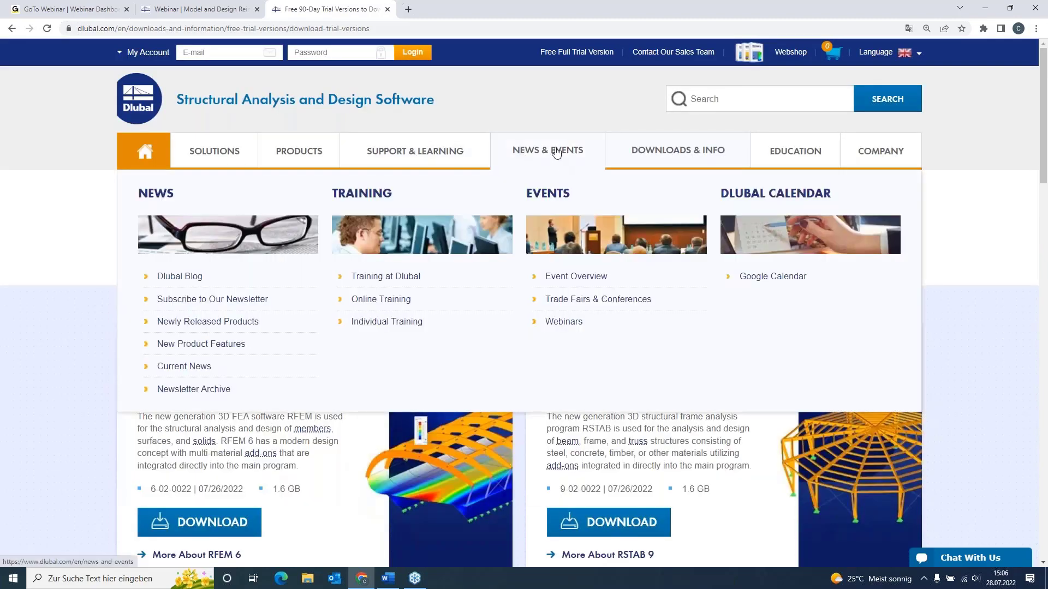
pyautogui.click(578, 323)
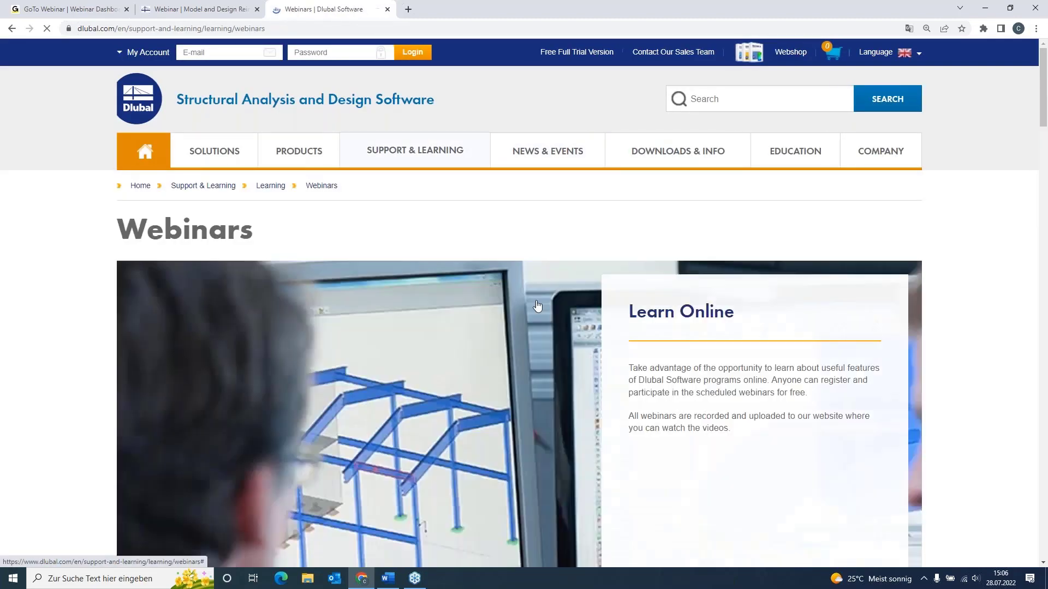
pyautogui.scroll(-2, 349, 237)
pyautogui.scroll(-7, 349, 242)
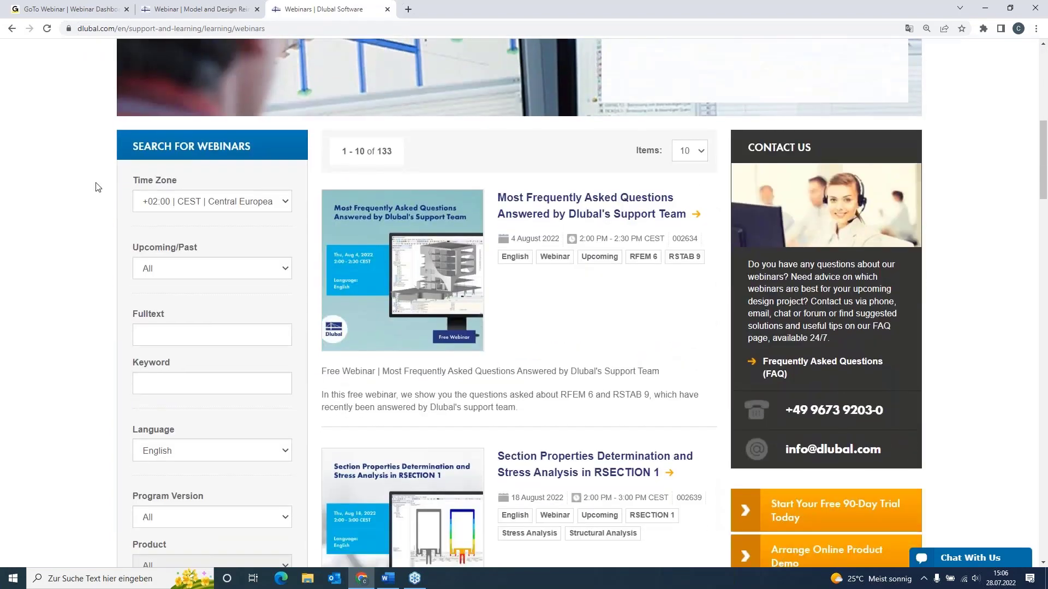
pyautogui.scroll(-1, 190, 213)
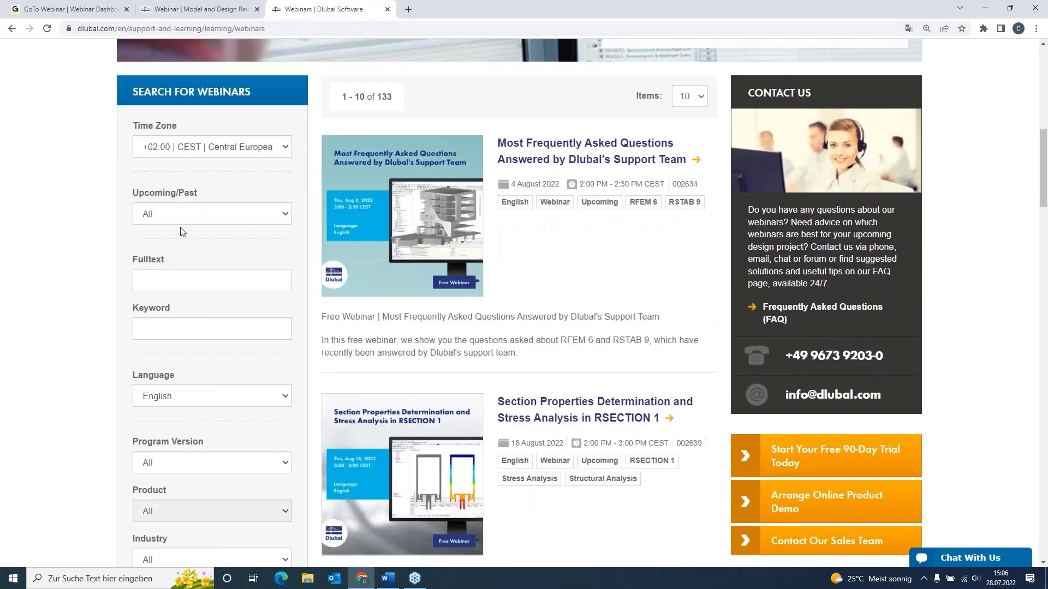
pyautogui.click(183, 214)
pyautogui.click(183, 214)
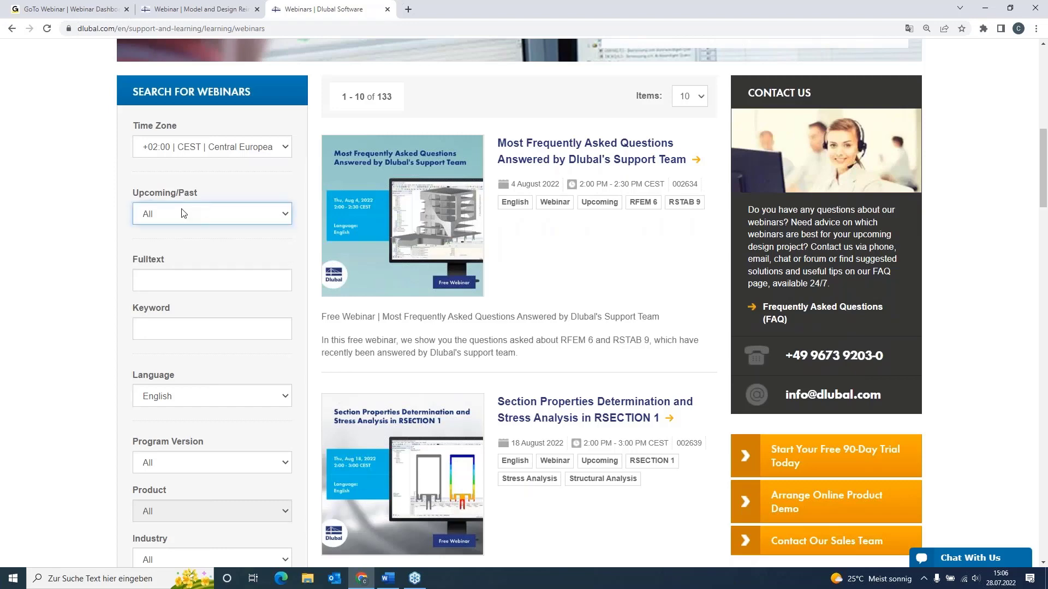
# Open the webinar "Model and Design Reinforced Concrete Structures in RFEM 6 and RSTAB 9" and read its content and time schedule.
pyautogui.scroll(-6, 183, 214)
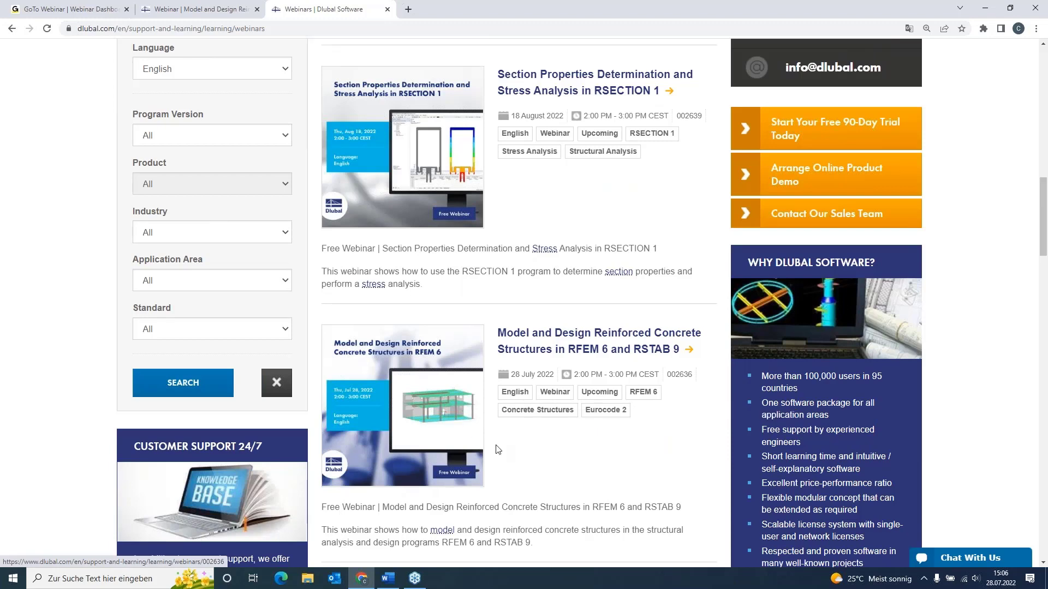
pyautogui.click(528, 332)
pyautogui.scroll(-3, 523, 328)
pyautogui.scroll(-5, 116, 371)
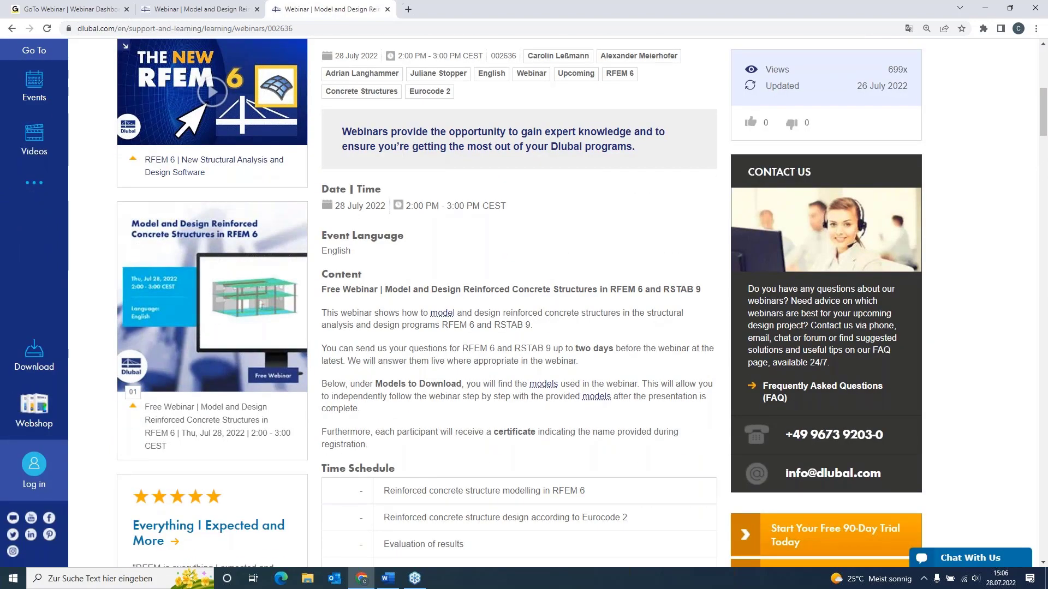
# Look through the webinar page's presentation slides, recommended events, videos and Models to Download section, and return to the webinar's content description.
pyautogui.scroll(-15, 522, 303)
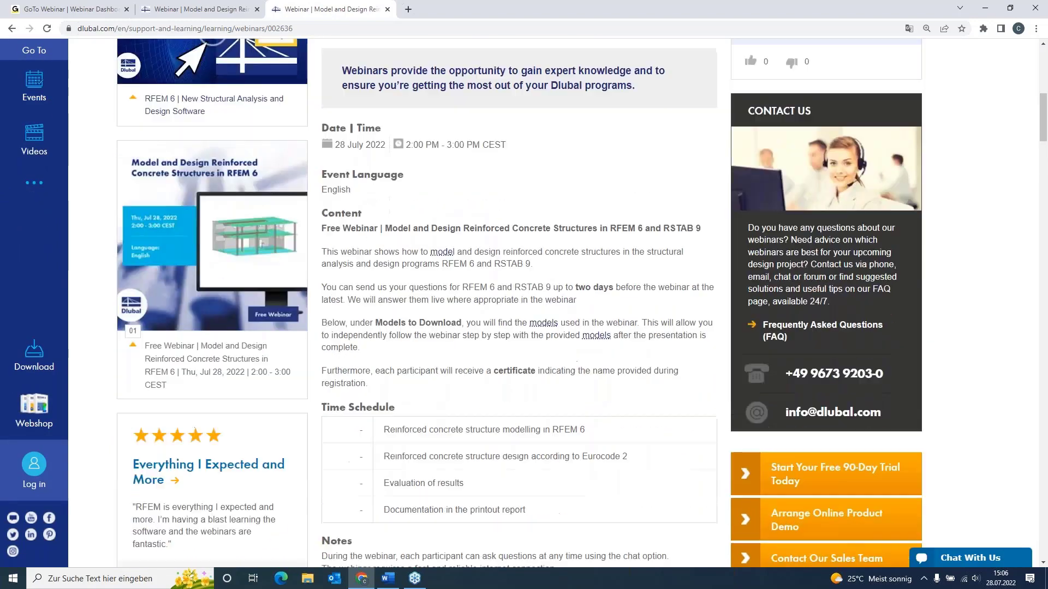
pyautogui.scroll(-5, 463, 320)
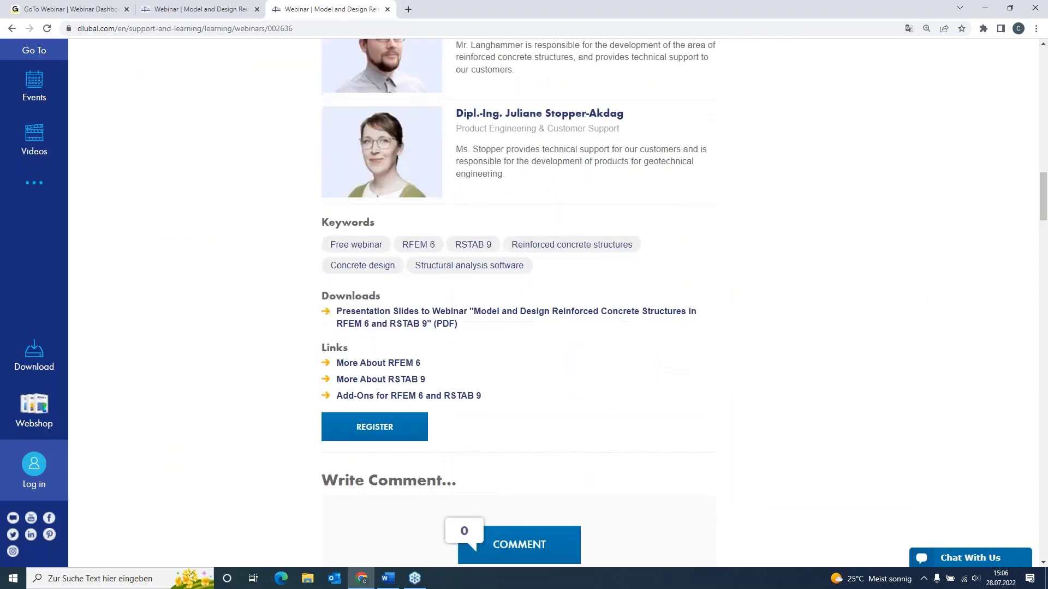
pyautogui.scroll(-4, 502, 342)
pyautogui.scroll(-15, 502, 341)
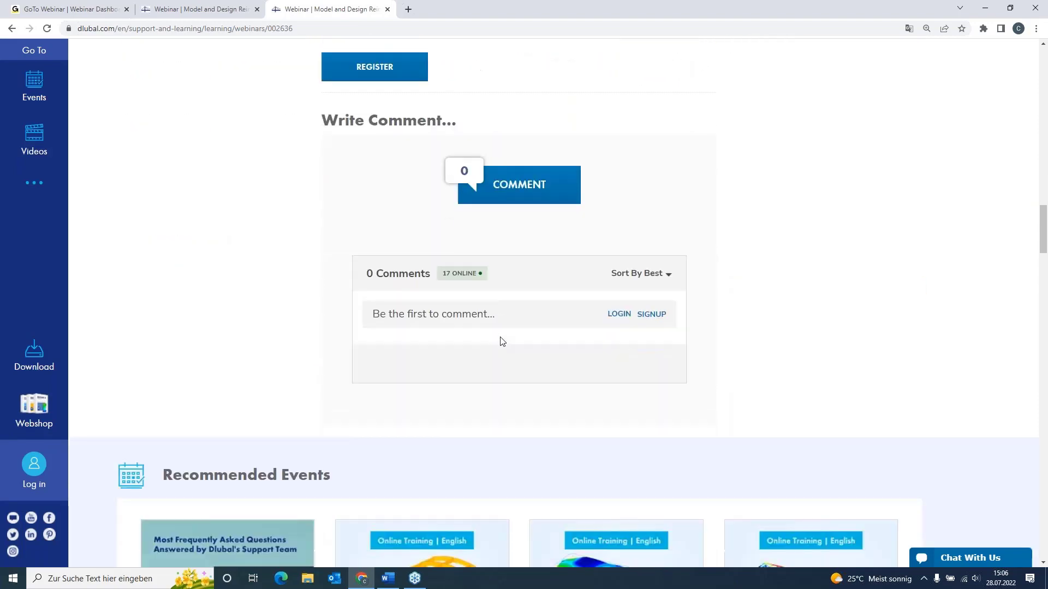
pyautogui.scroll(-2, 84, 252)
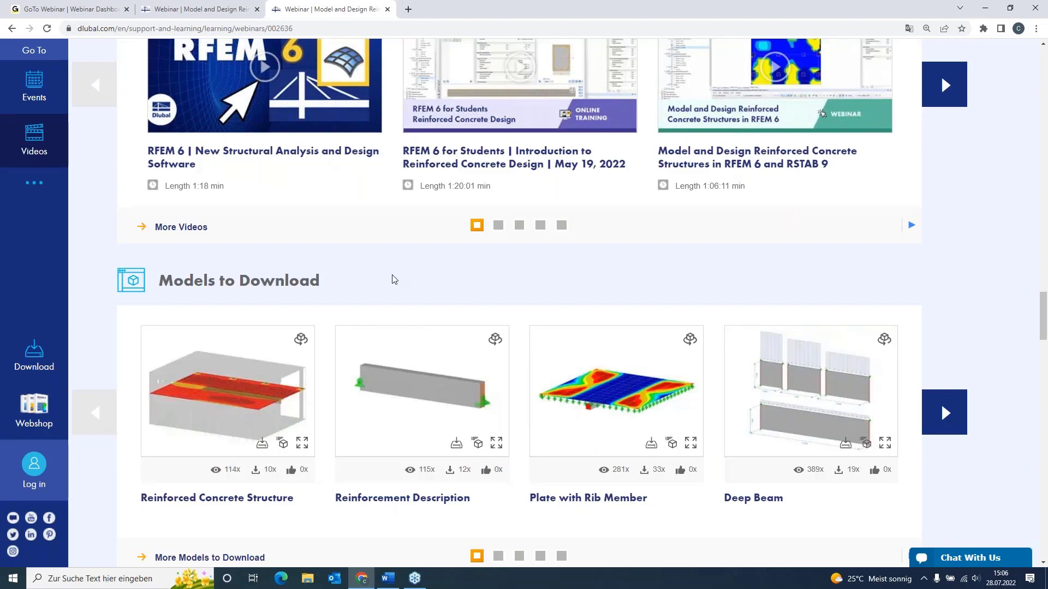
pyautogui.scroll(18, 395, 279)
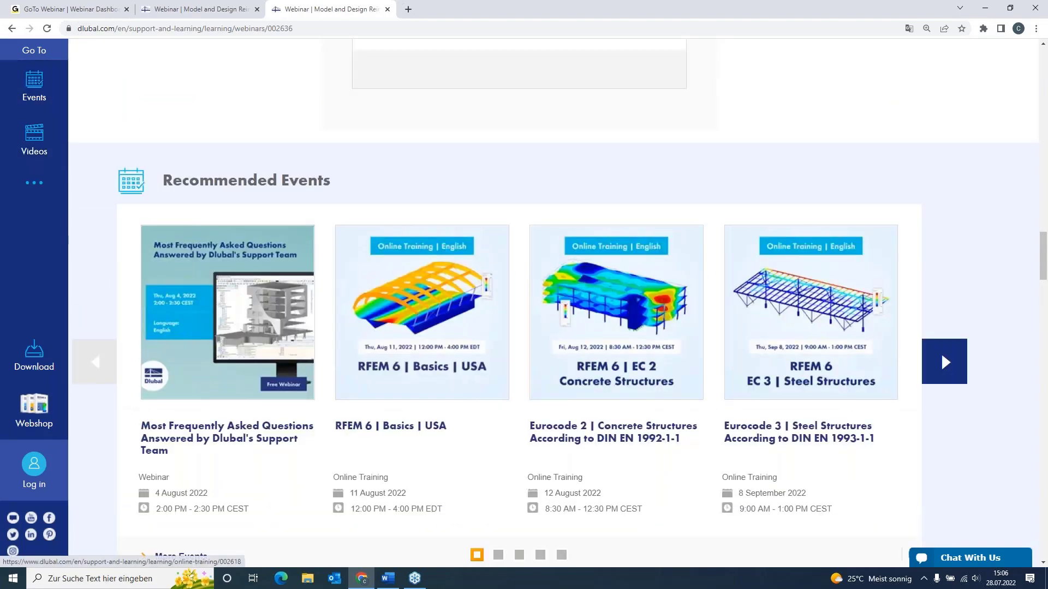
pyautogui.scroll(20, 553, 303)
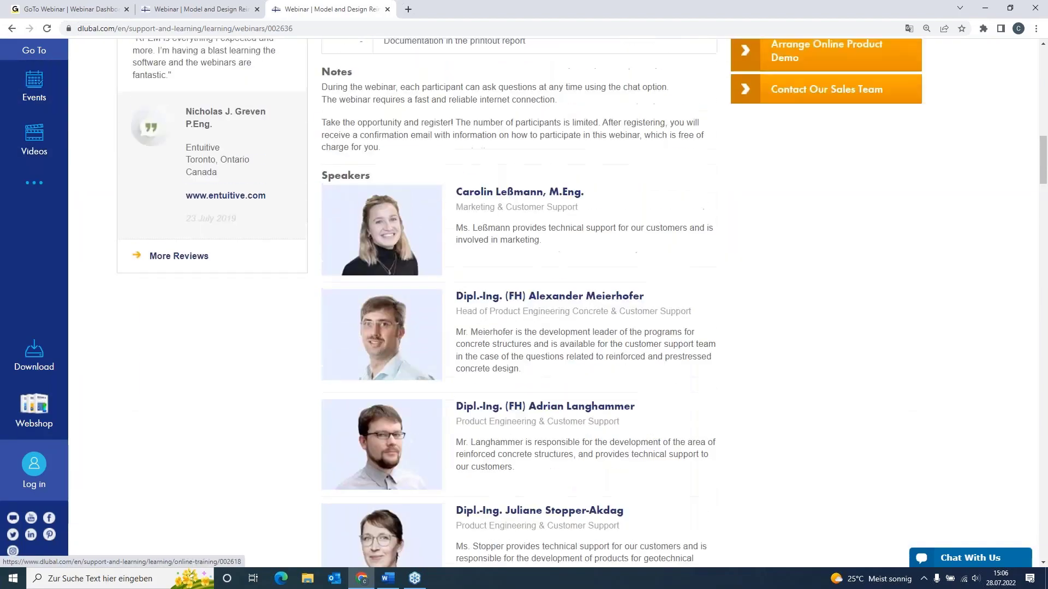
pyautogui.scroll(3, 554, 303)
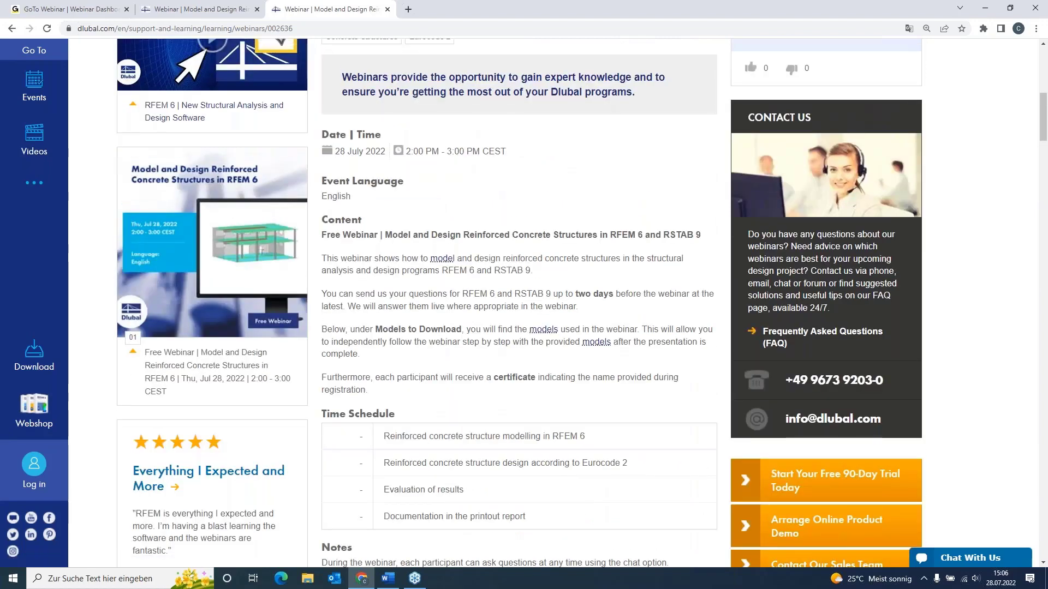